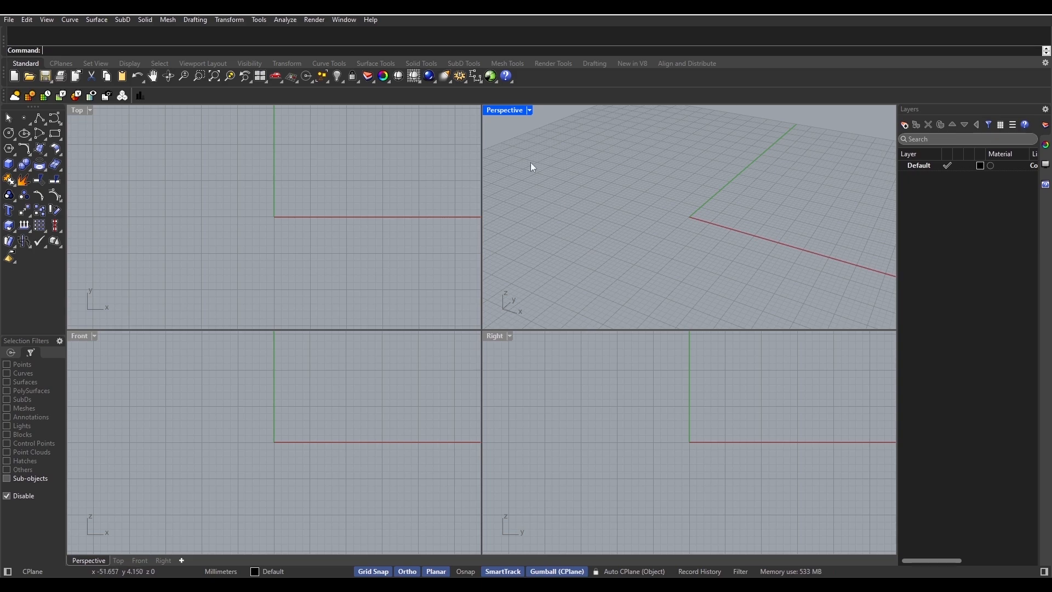
- Maximize the Perspective viewport and frame the construction grid around the origin
{"action": "double_click", "coordinate": [507, 111]}
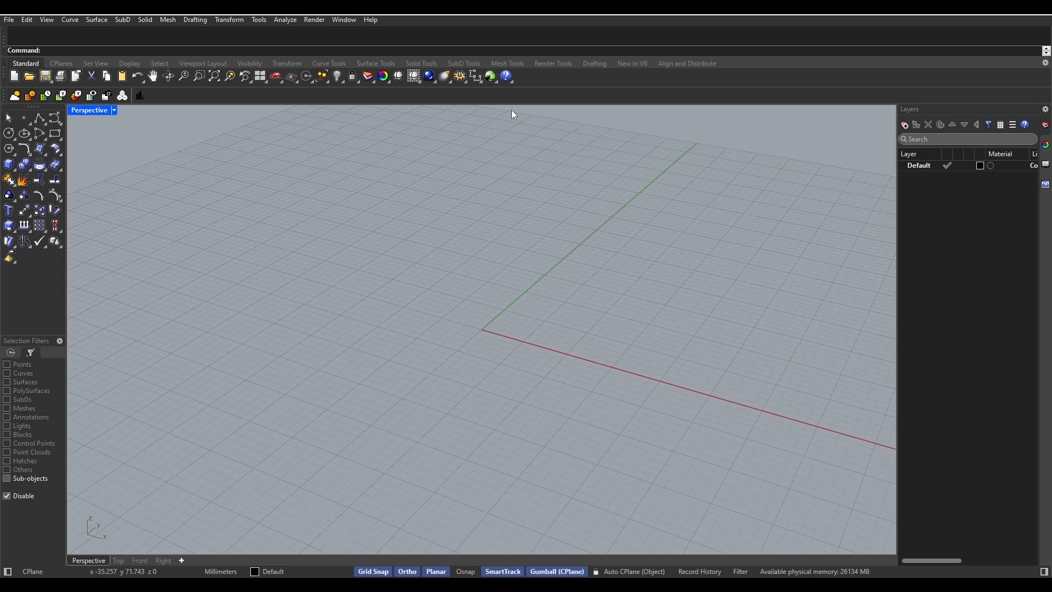
{"action": "scroll", "coordinate": [465, 288], "scroll_direction": "down", "scroll_amount": 2}
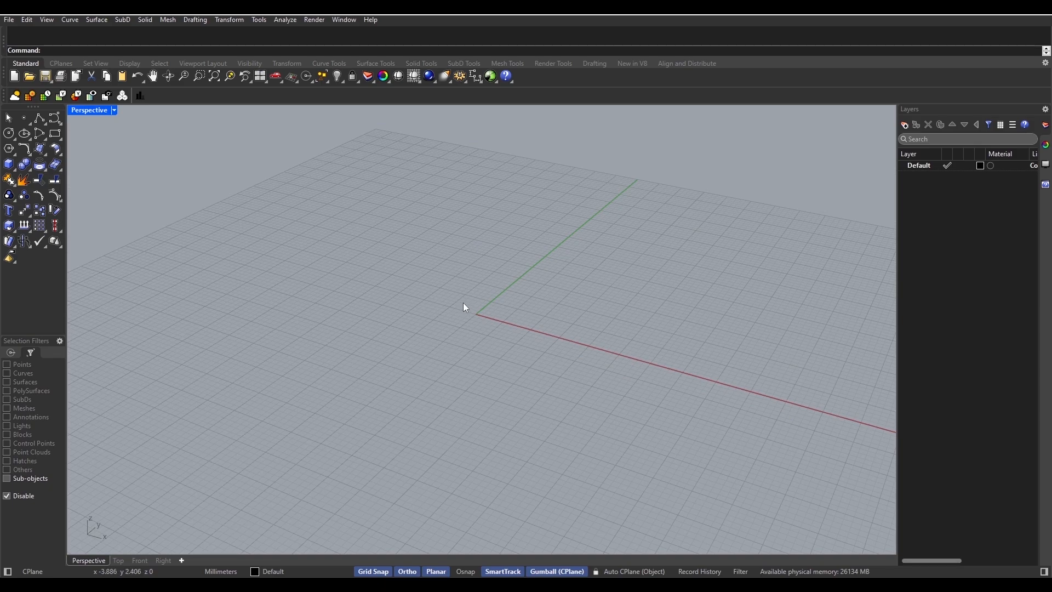
{"action": "right_click_drag", "start_coordinate": [463, 304], "coordinate": [356, 340]}
{"action": "right_click_drag", "start_coordinate": [427, 319], "coordinate": [415, 322]}
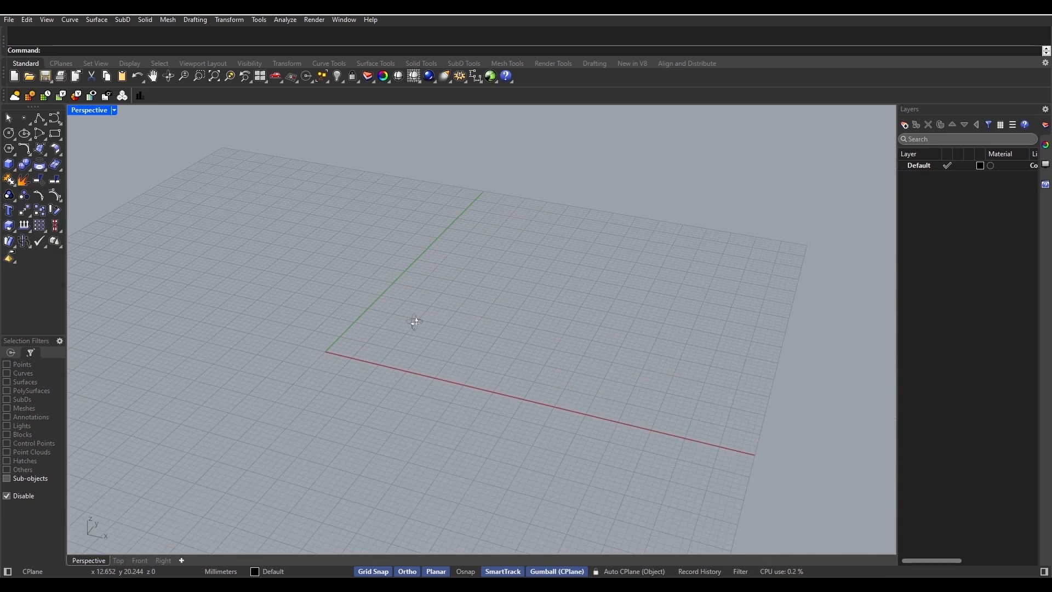
{"action": "right_click_drag", "start_coordinate": [415, 322], "coordinate": [410, 324]}
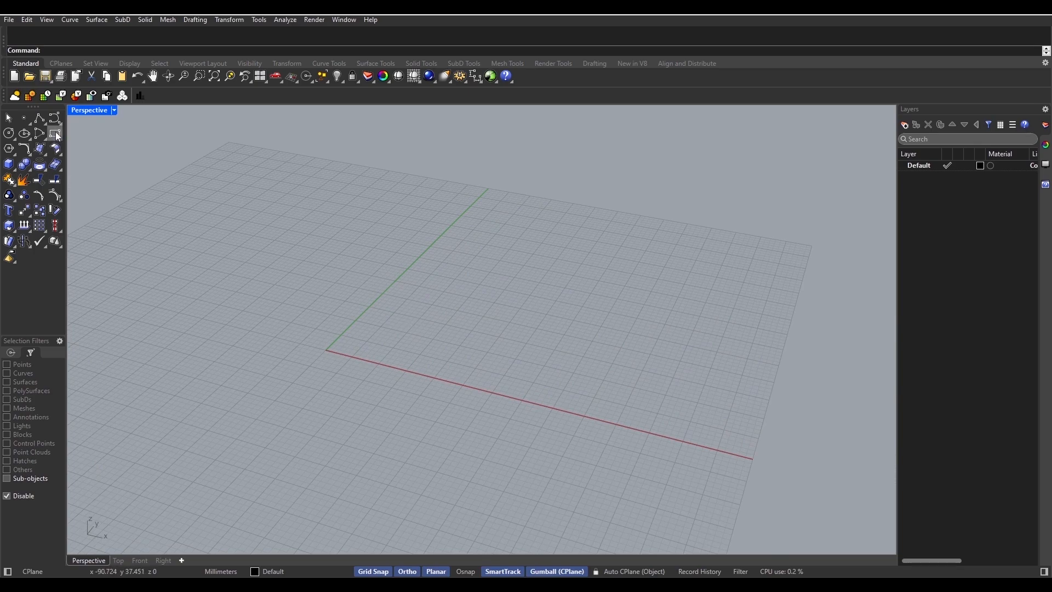
- Draw a roughly cubic solid box over the origin, with its far base corner at about 24, 24 mm
{"action": "left_click", "coordinate": [9, 164]}
{"action": "left_click", "coordinate": [277, 354]}
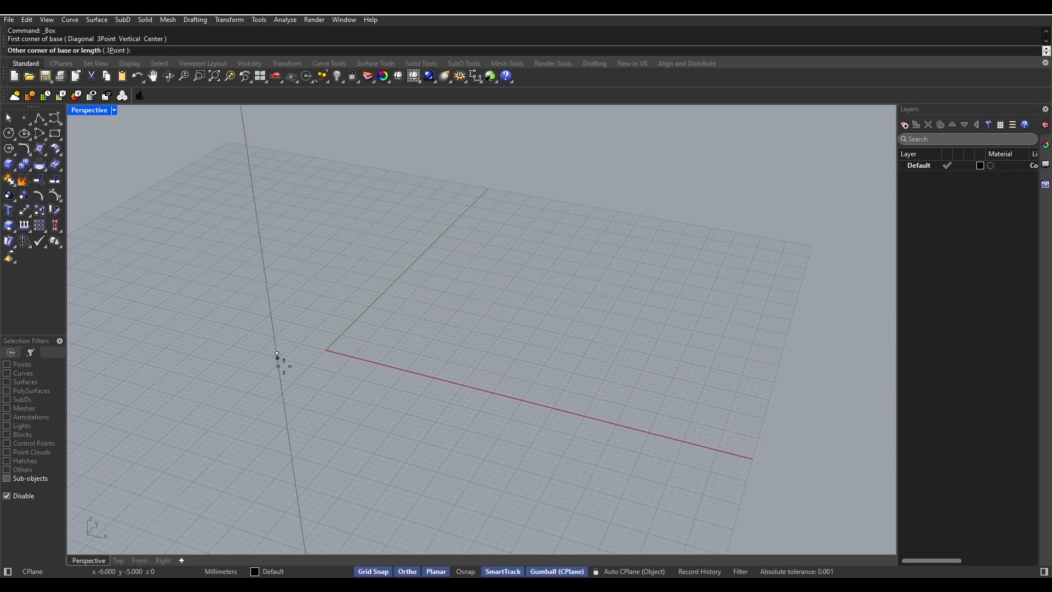
{"action": "left_click", "coordinate": [513, 310]}
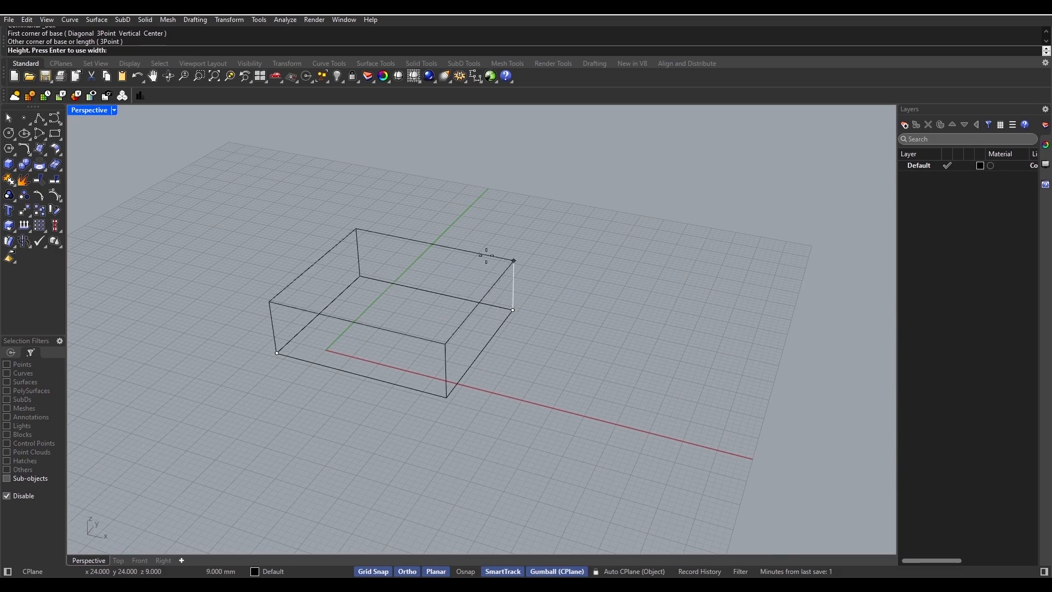
{"action": "left_click", "coordinate": [479, 170]}
{"action": "scroll", "coordinate": [577, 377], "scroll_direction": "down", "scroll_amount": 5}
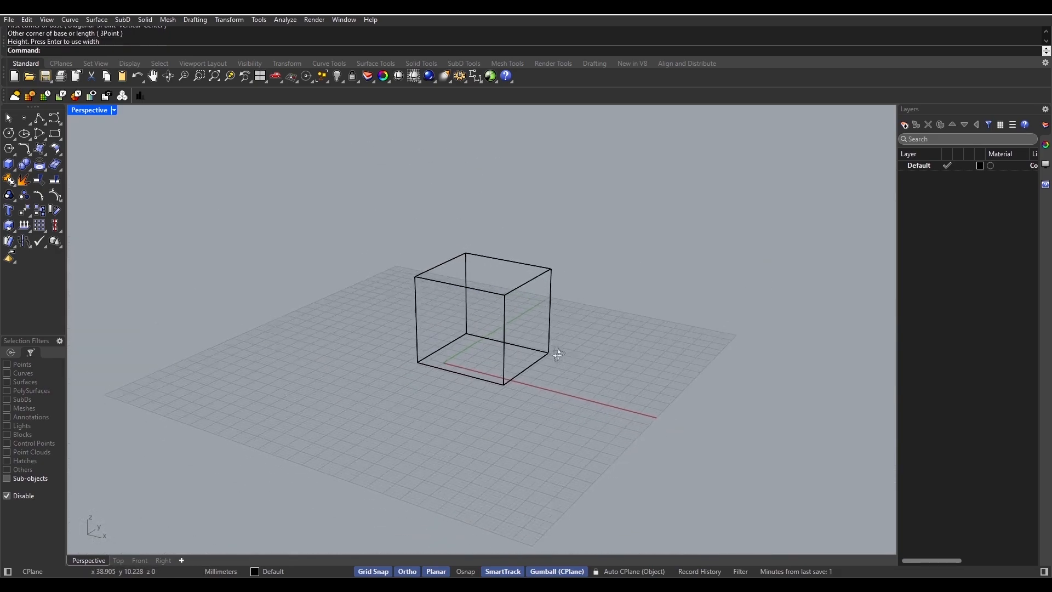
- Set the Perspective viewport's display mode to Shaded
{"action": "right_click_drag", "start_coordinate": [594, 378], "coordinate": [560, 382]}
{"action": "scroll", "coordinate": [560, 381], "scroll_direction": "up", "scroll_amount": 2}
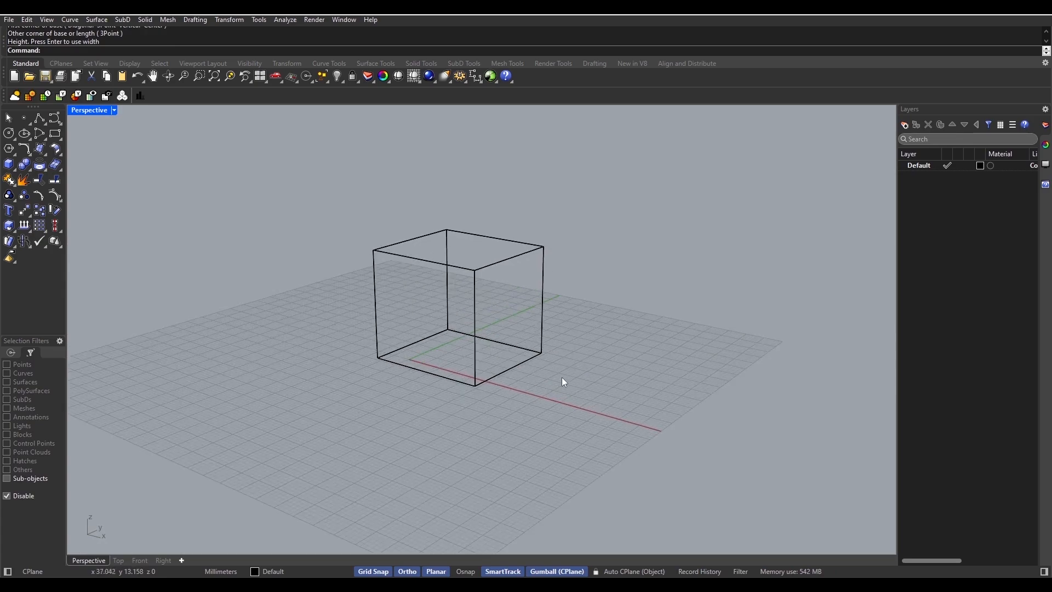
{"action": "left_click", "coordinate": [113, 111]}
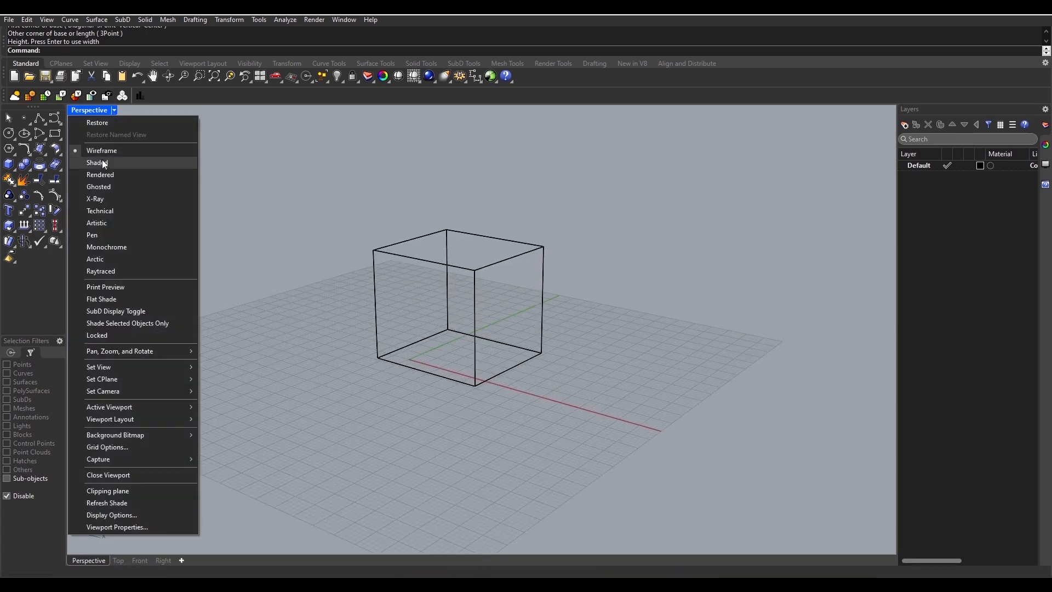
{"action": "left_click", "coordinate": [103, 163]}
- Preview the box in the Rendered, Ghosted, X-Ray and Technical display modes, and return the Perspective viewport to Shaded
{"action": "left_click", "coordinate": [114, 111]}
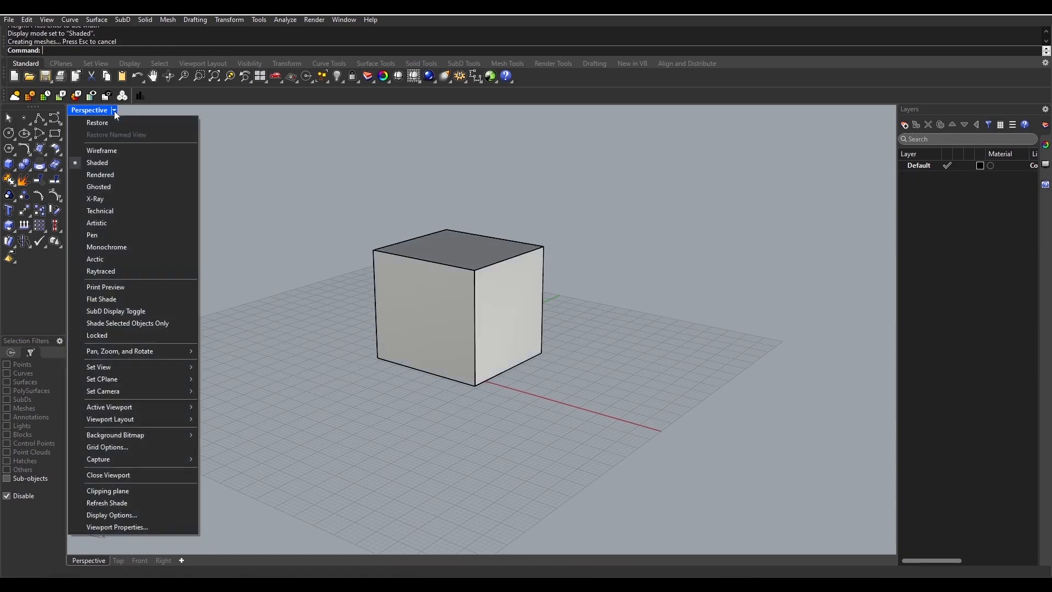
{"action": "left_click", "coordinate": [107, 175]}
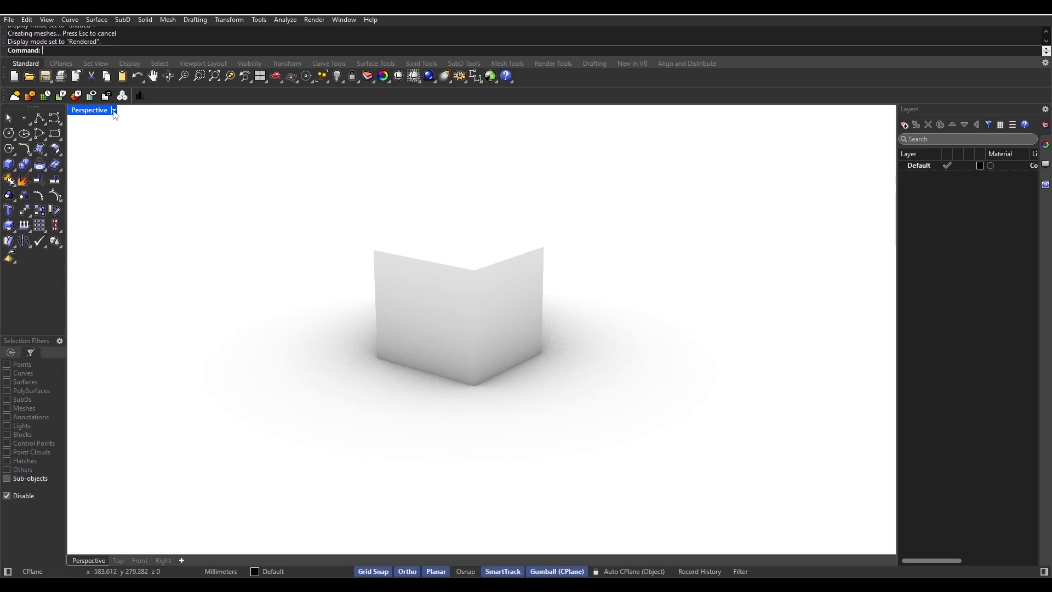
{"action": "left_click", "coordinate": [114, 111]}
{"action": "left_click", "coordinate": [107, 187]}
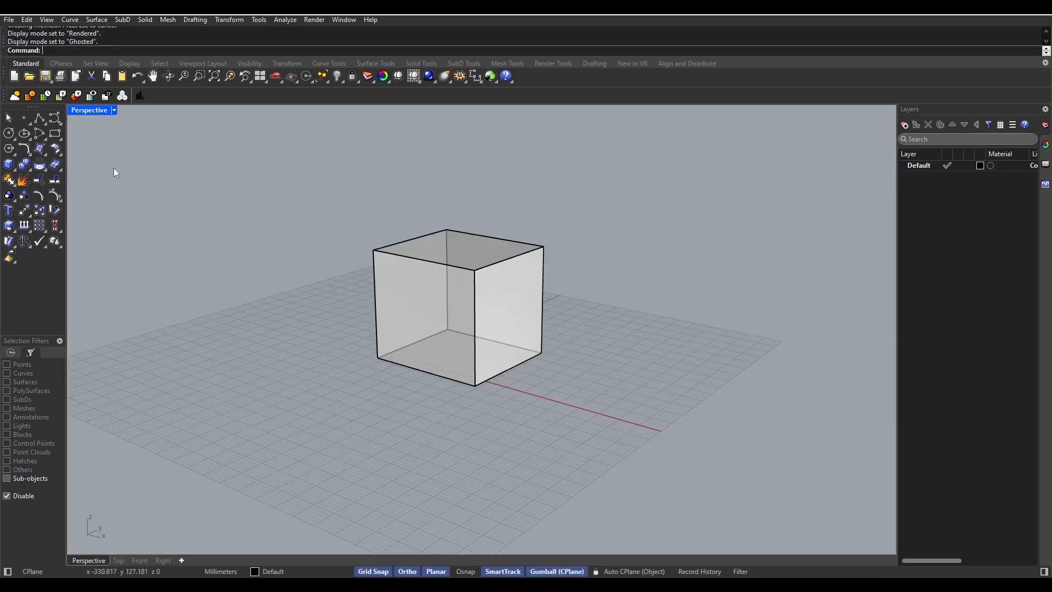
{"action": "left_click", "coordinate": [113, 109]}
{"action": "left_click", "coordinate": [105, 199]}
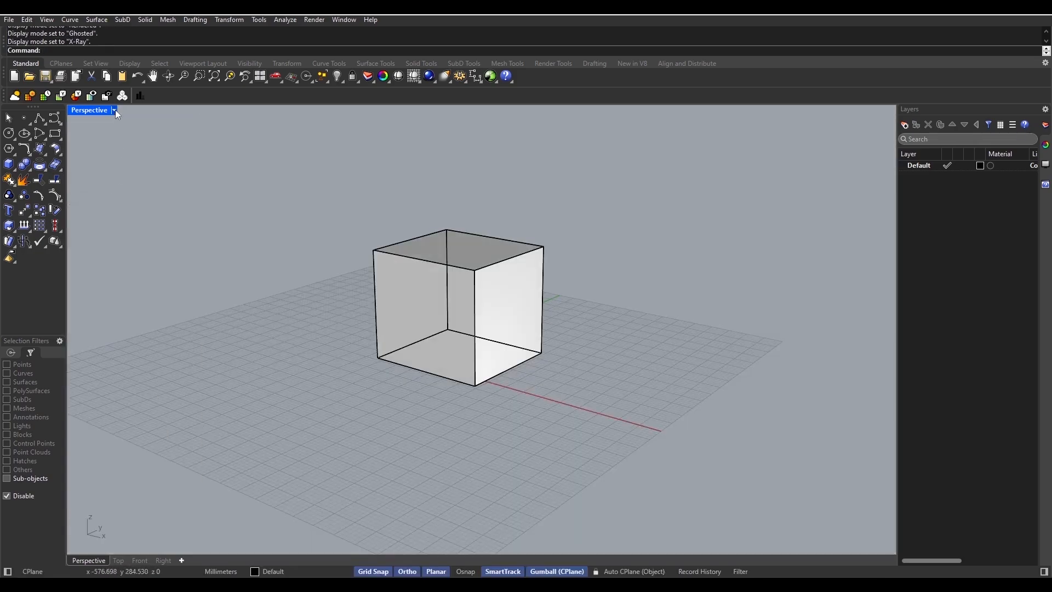
{"action": "left_click", "coordinate": [114, 110]}
{"action": "left_click", "coordinate": [108, 211]}
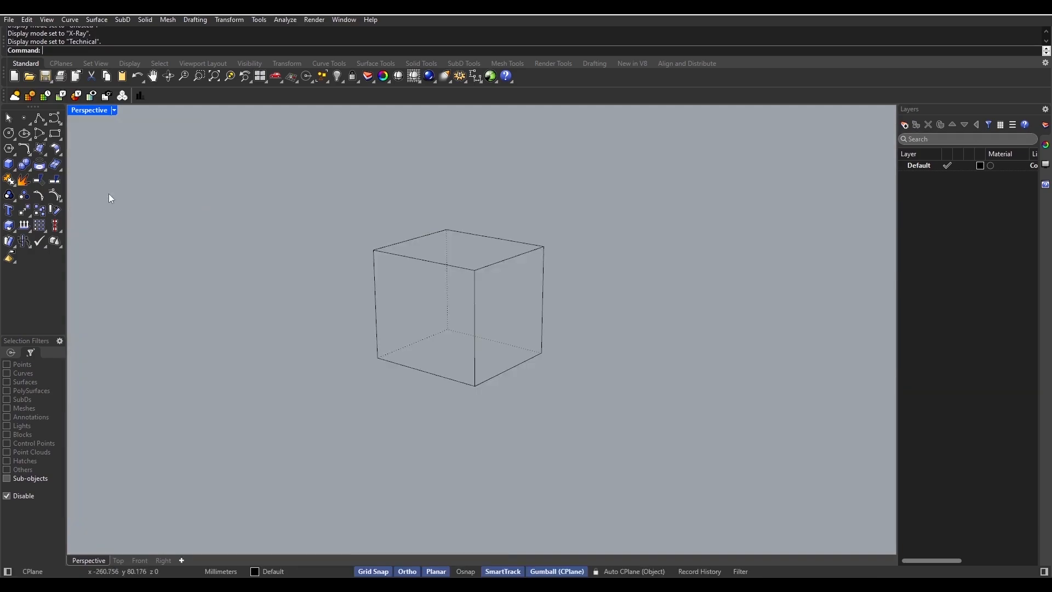
{"action": "left_click", "coordinate": [113, 110]}
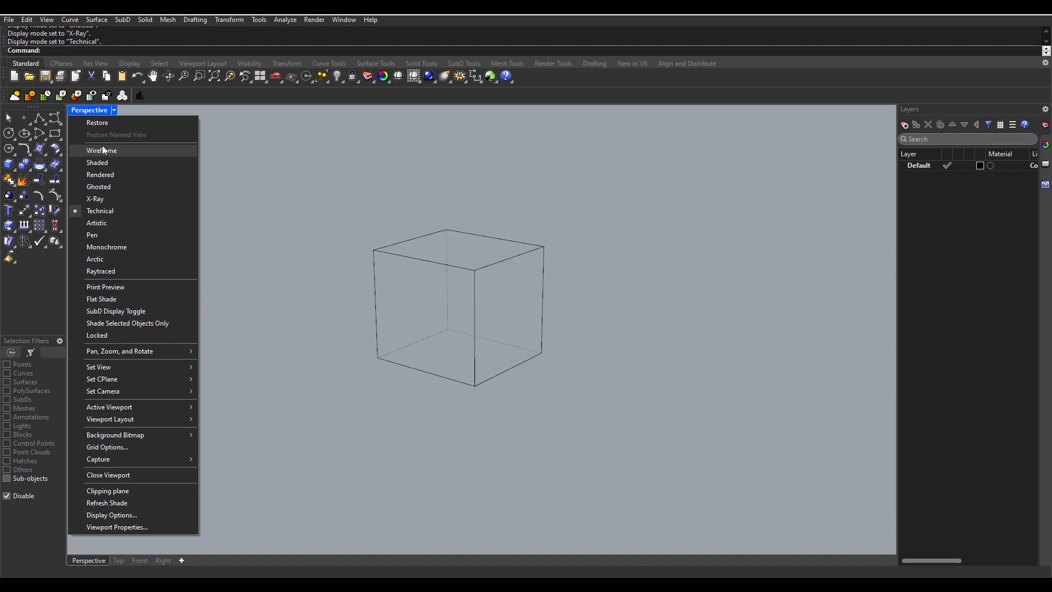
{"action": "left_click", "coordinate": [98, 164]}
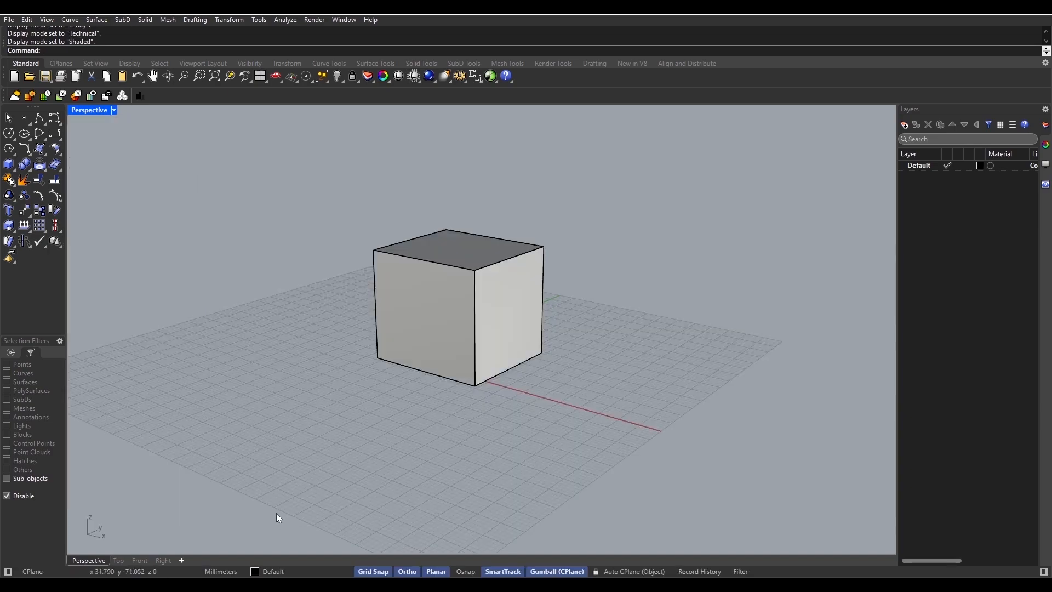
- Switch to the Top view and set its display mode to Shaded
{"action": "left_click", "coordinate": [120, 558]}
{"action": "scroll", "coordinate": [222, 507], "scroll_direction": "down", "scroll_amount": 5}
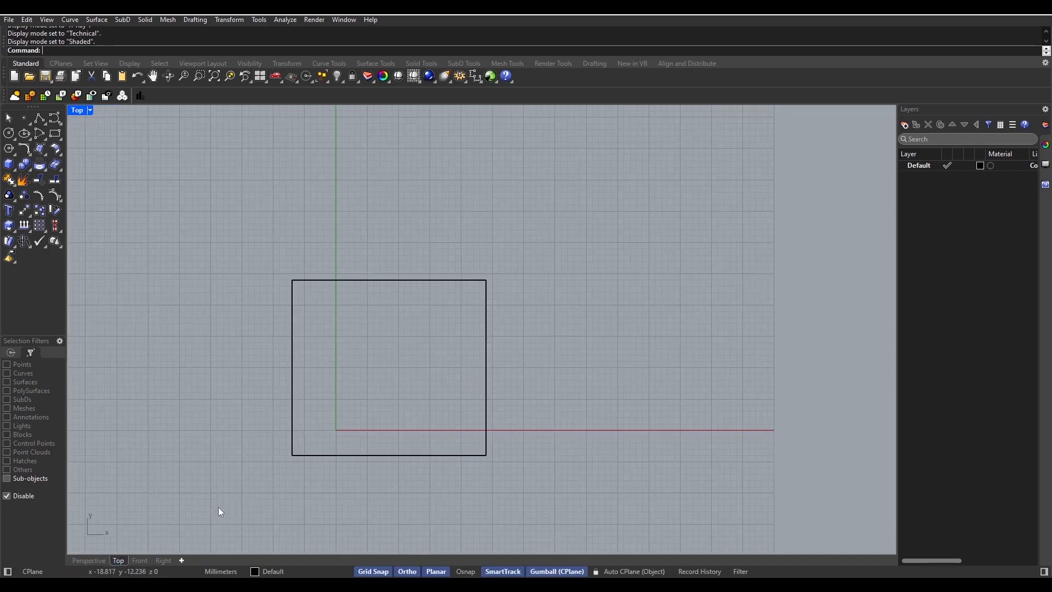
{"action": "left_click", "coordinate": [90, 110]}
{"action": "left_click", "coordinate": [103, 164]}
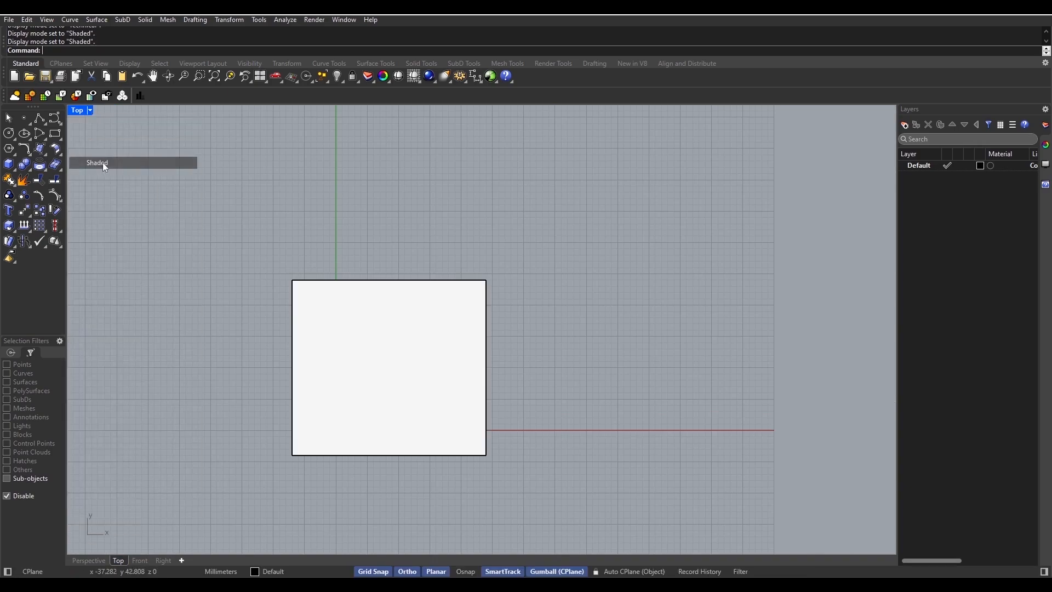
- Switch to the Front view and set its display mode to Shaded
{"action": "left_click", "coordinate": [135, 561]}
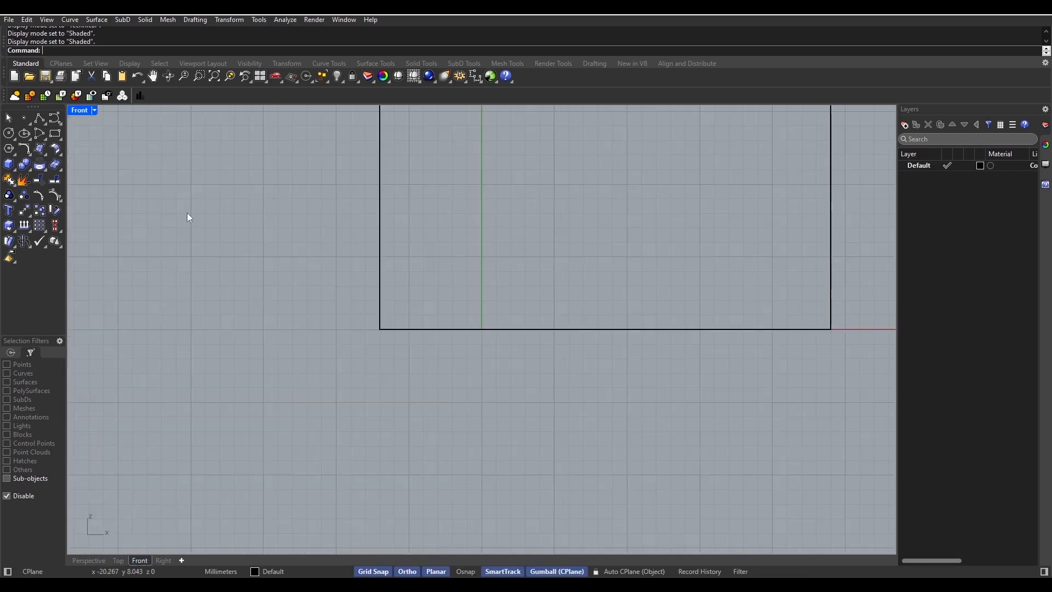
{"action": "scroll", "coordinate": [198, 211], "scroll_direction": "down", "scroll_amount": 3}
{"action": "right_click_drag", "start_coordinate": [228, 225], "coordinate": [285, 322]}
{"action": "left_click", "coordinate": [94, 110]}
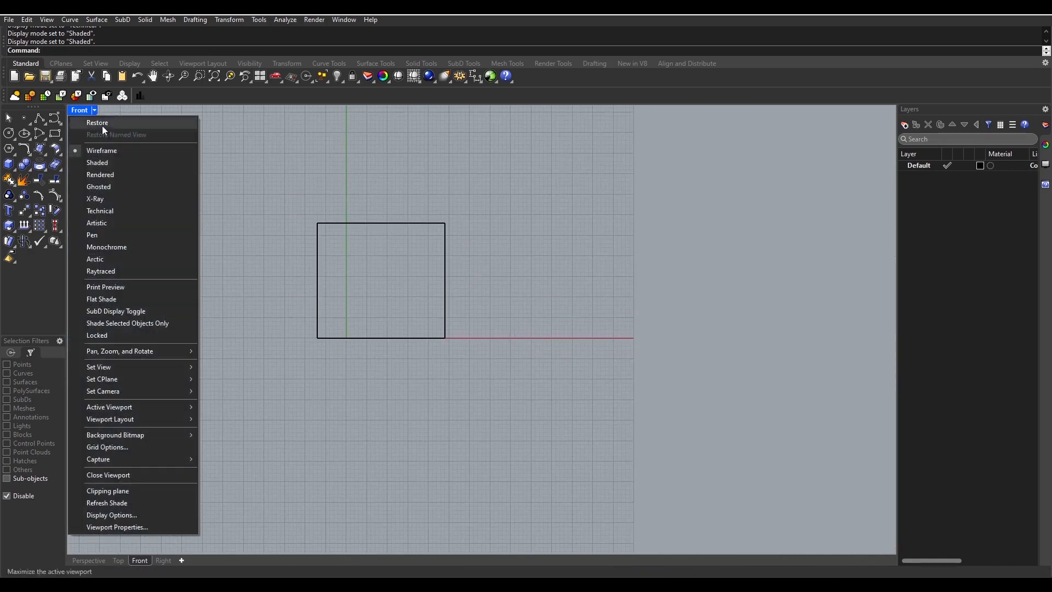
{"action": "left_click", "coordinate": [107, 164]}
- Switch to the Right view, try the Rendered display mode, and set the view to Shaded
{"action": "left_click", "coordinate": [159, 562]}
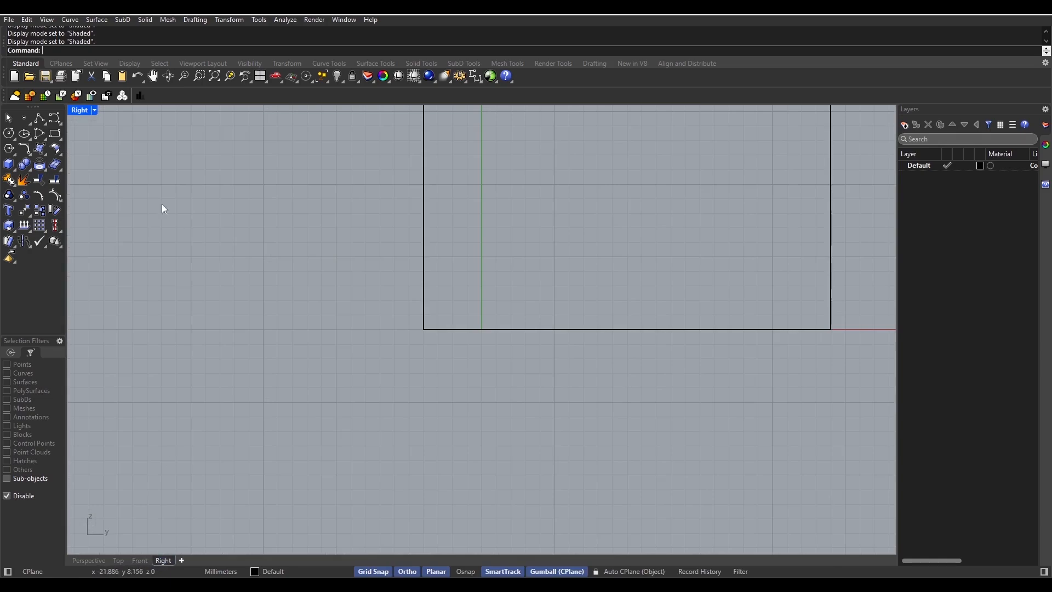
{"action": "left_click", "coordinate": [94, 111]}
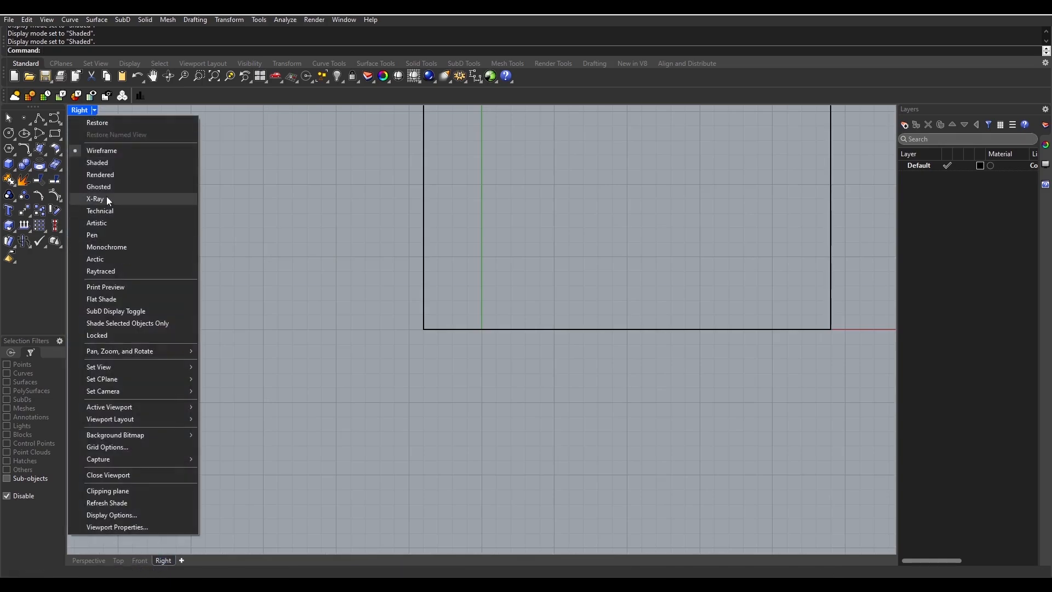
{"action": "left_click", "coordinate": [109, 175]}
{"action": "left_click", "coordinate": [94, 110]}
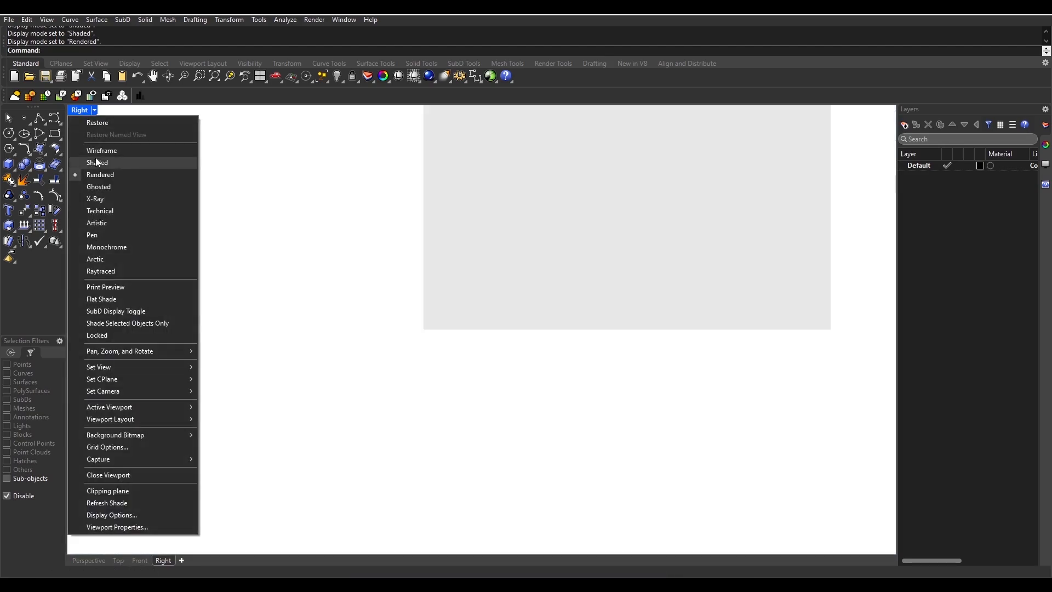
{"action": "left_click", "coordinate": [107, 162]}
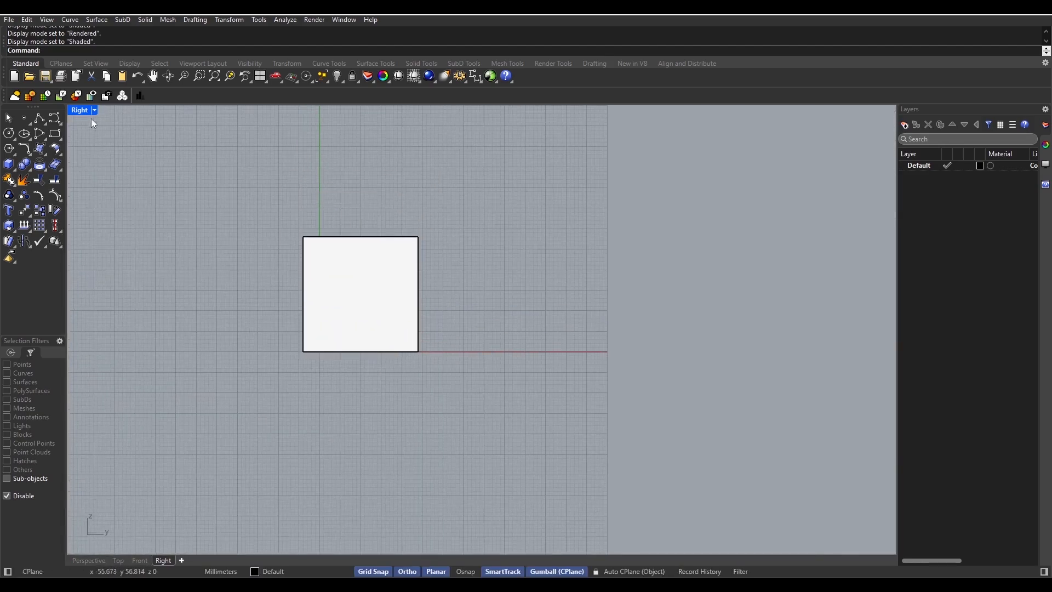
- Restore the four-viewport layout and frame the whole box in the Top, Front, Right and Perspective views
{"action": "double_click", "coordinate": [80, 110]}
{"action": "scroll", "coordinate": [346, 293], "scroll_direction": "down", "scroll_amount": 2}
{"action": "right_click_drag", "start_coordinate": [548, 263], "coordinate": [581, 240]}
{"action": "scroll", "coordinate": [303, 264], "scroll_direction": "down", "scroll_amount": 6}
{"action": "right_click_drag", "start_coordinate": [300, 274], "coordinate": [284, 213]}
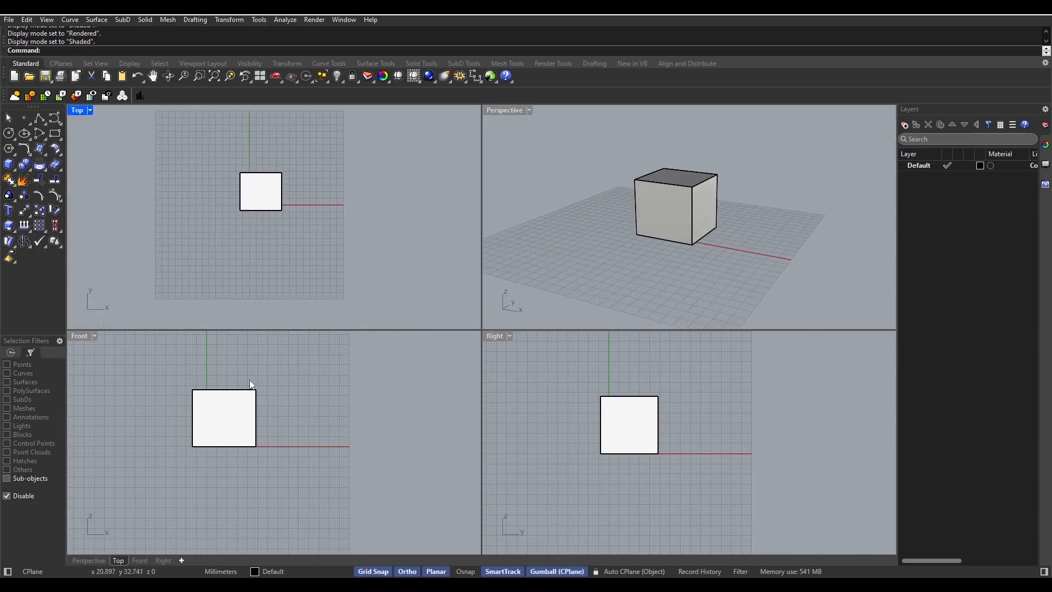
{"action": "scroll", "coordinate": [271, 426], "scroll_direction": "down", "scroll_amount": 4}
{"action": "mouse_move", "coordinate": [267, 474]}
{"action": "right_mouse_down"}
{"action": "mouse_move", "coordinate": [276, 457]}
{"action": "mouse_move", "coordinate": [261, 479]}
{"action": "right_mouse_up"}
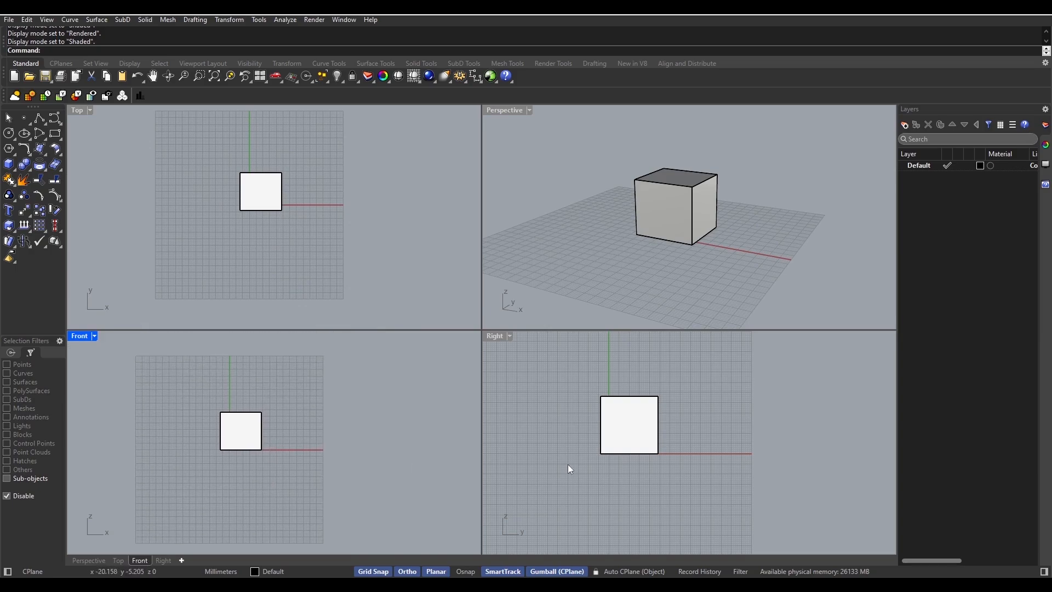
{"action": "scroll", "coordinate": [568, 465], "scroll_direction": "down", "scroll_amount": 2}
{"action": "right_click_drag", "start_coordinate": [585, 460], "coordinate": [695, 448]}
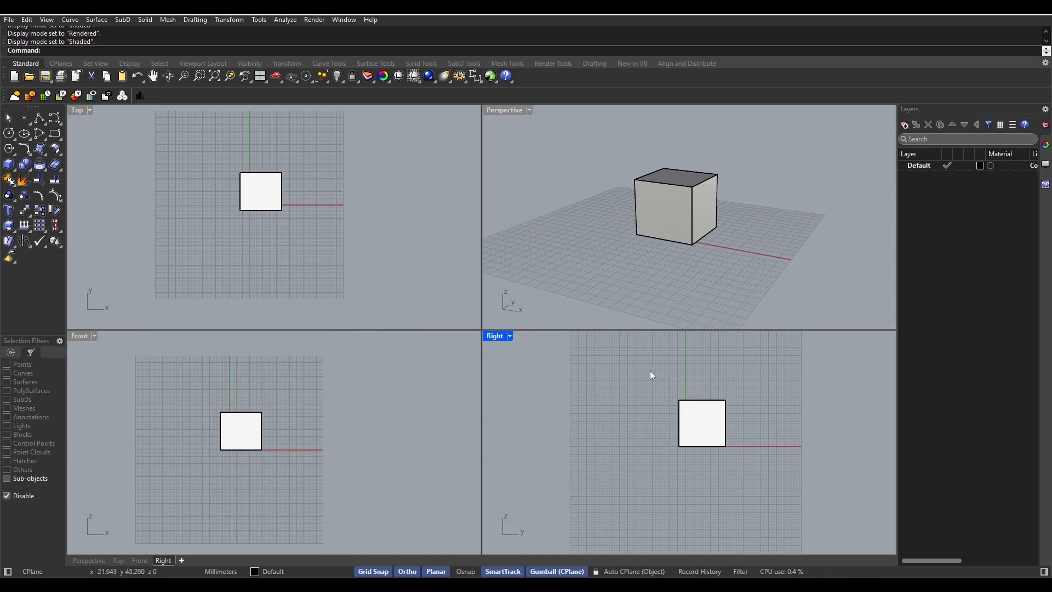
{"action": "right_click_drag", "start_coordinate": [639, 307], "coordinate": [707, 286]}
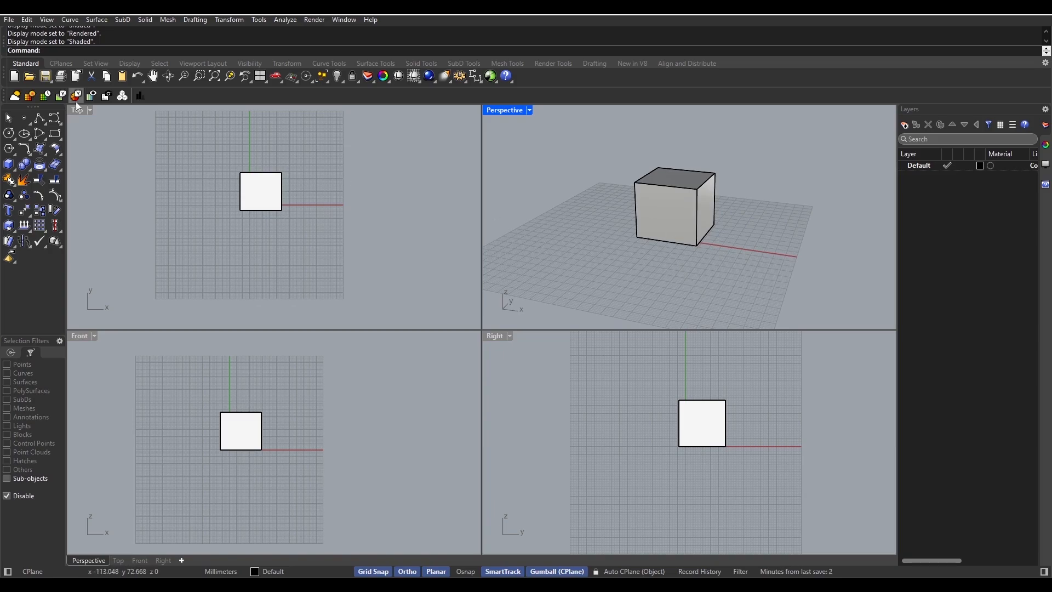
- Set the document's model units to Inches in the document properties and apply the change
{"action": "left_click", "coordinate": [9, 21]}
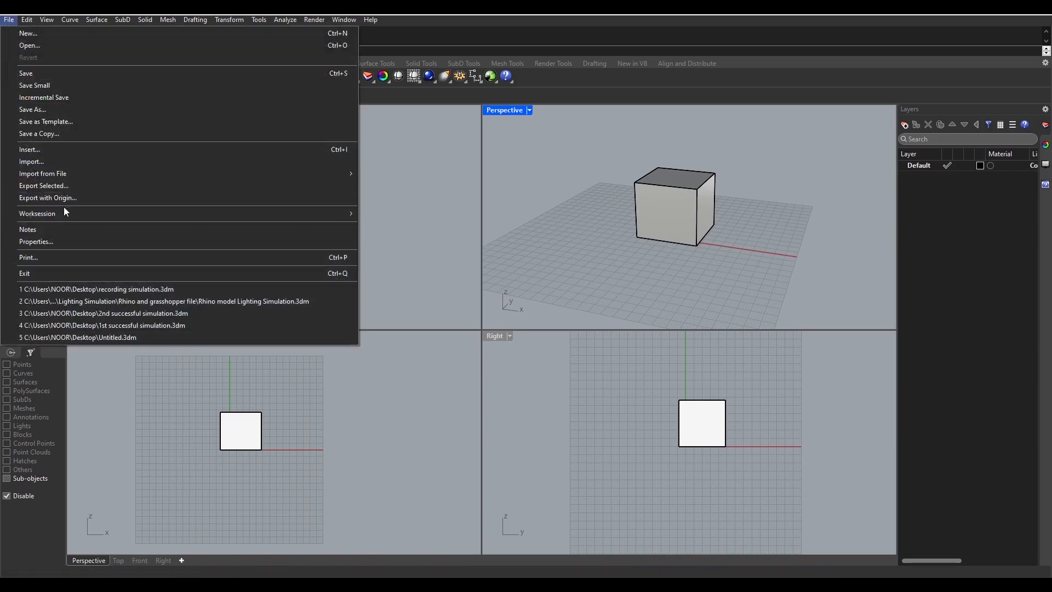
{"action": "left_click", "coordinate": [55, 241]}
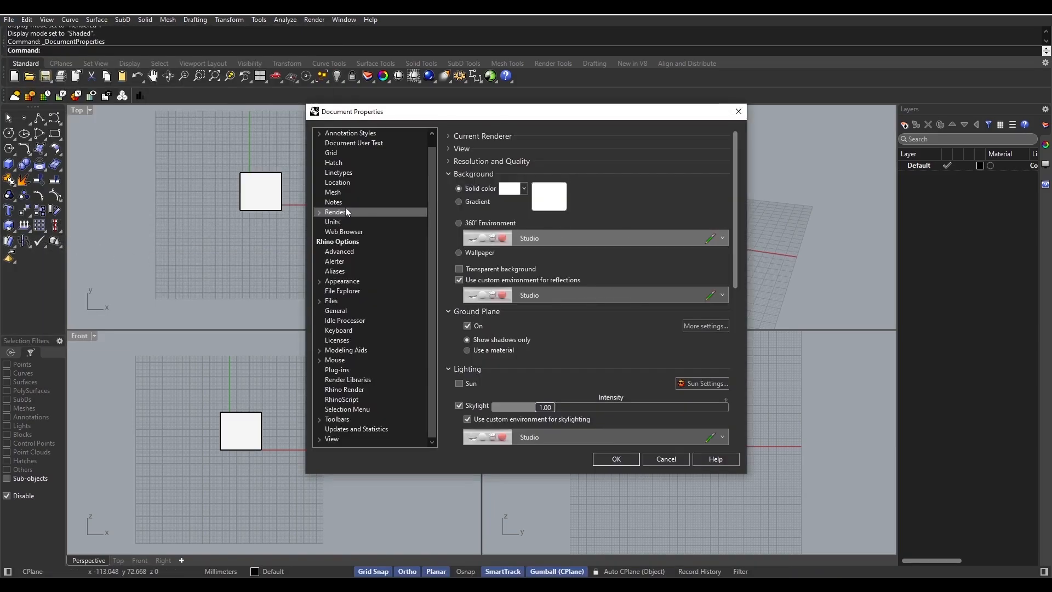
{"action": "left_click", "coordinate": [332, 221]}
{"action": "left_click", "coordinate": [653, 158]}
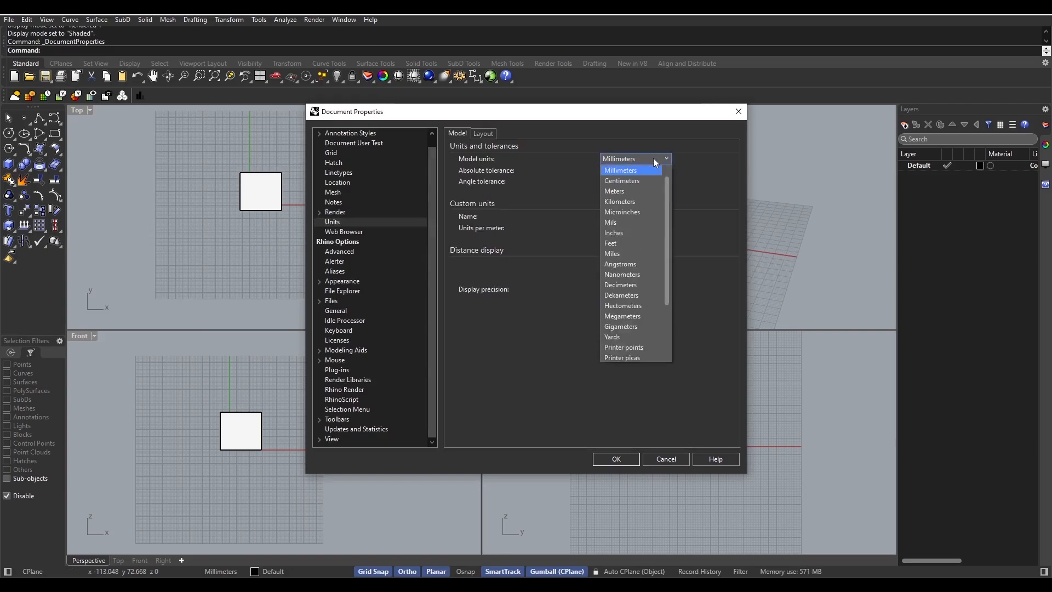
{"action": "left_click", "coordinate": [626, 233]}
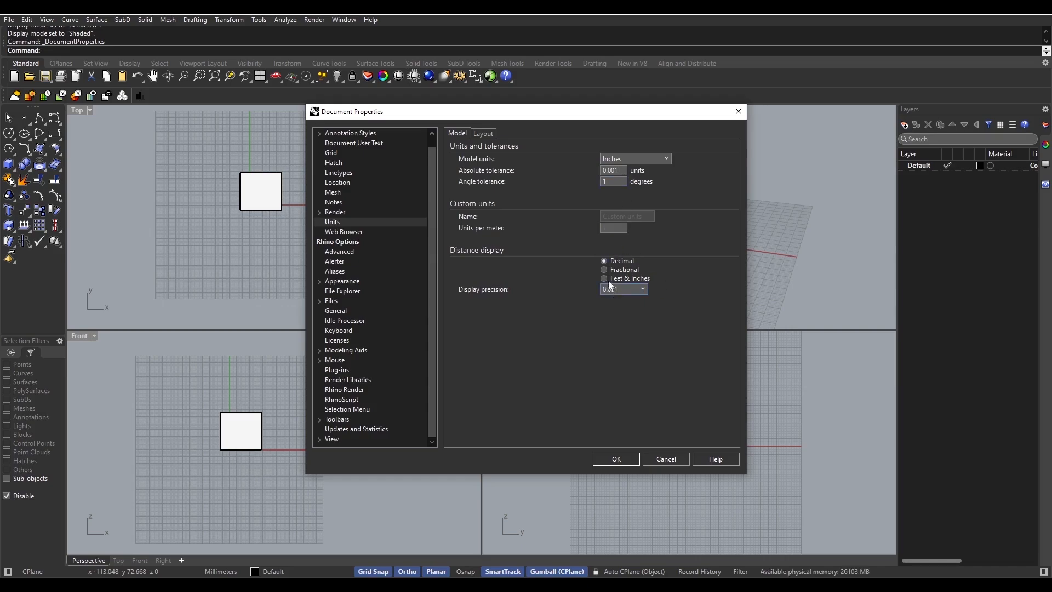
{"action": "left_click", "coordinate": [612, 465]}
{"action": "left_click", "coordinate": [604, 325]}
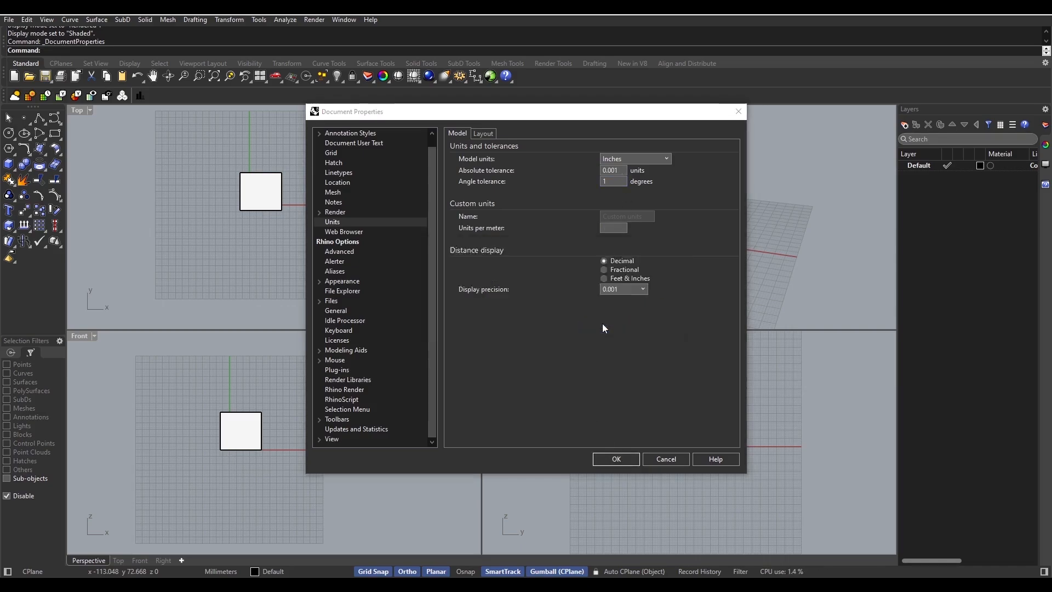
{"action": "left_click", "coordinate": [520, 337]}
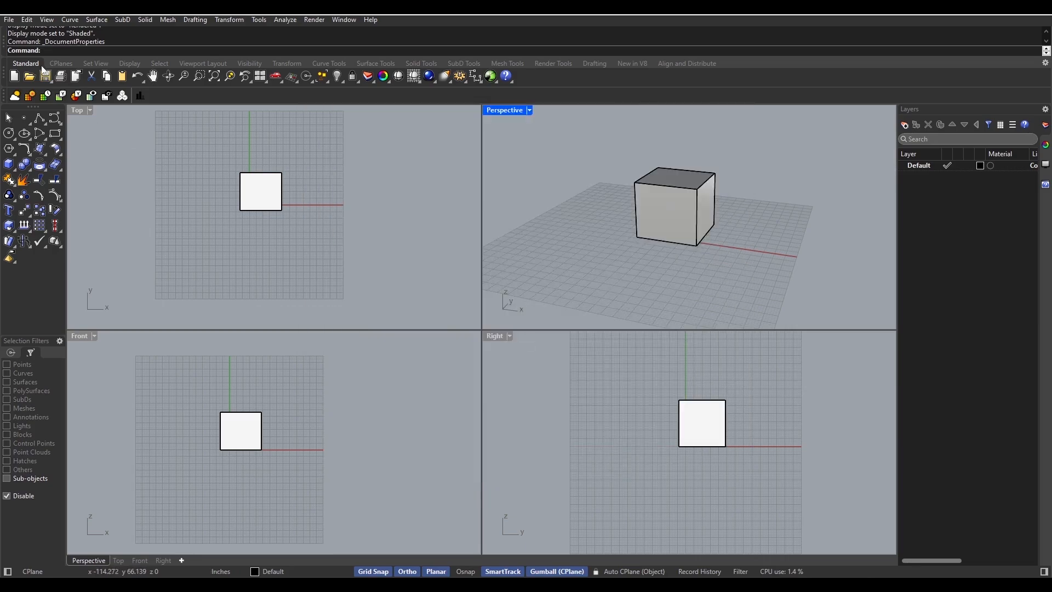
- Set the grid line count to 1000 in the document's grid properties, and delete the box from the model
{"action": "left_click", "coordinate": [9, 20]}
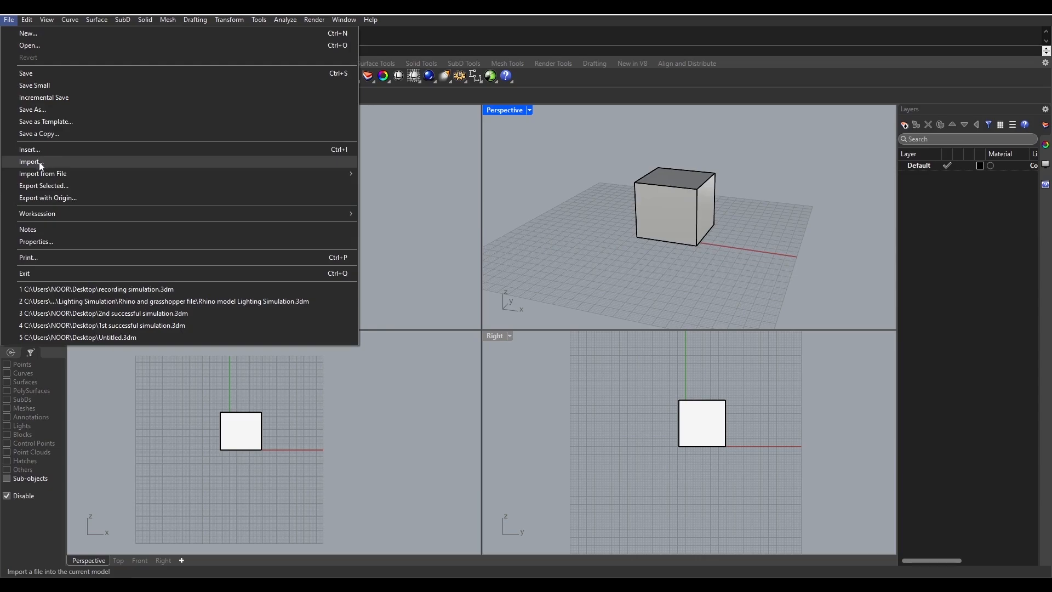
{"action": "left_click", "coordinate": [36, 242]}
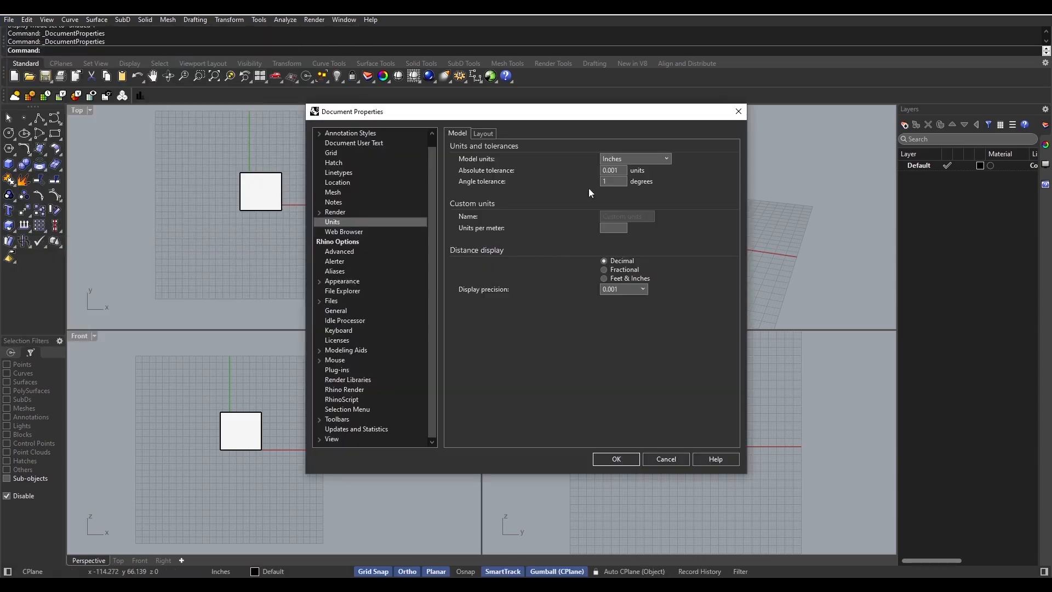
{"action": "left_click", "coordinate": [341, 154]}
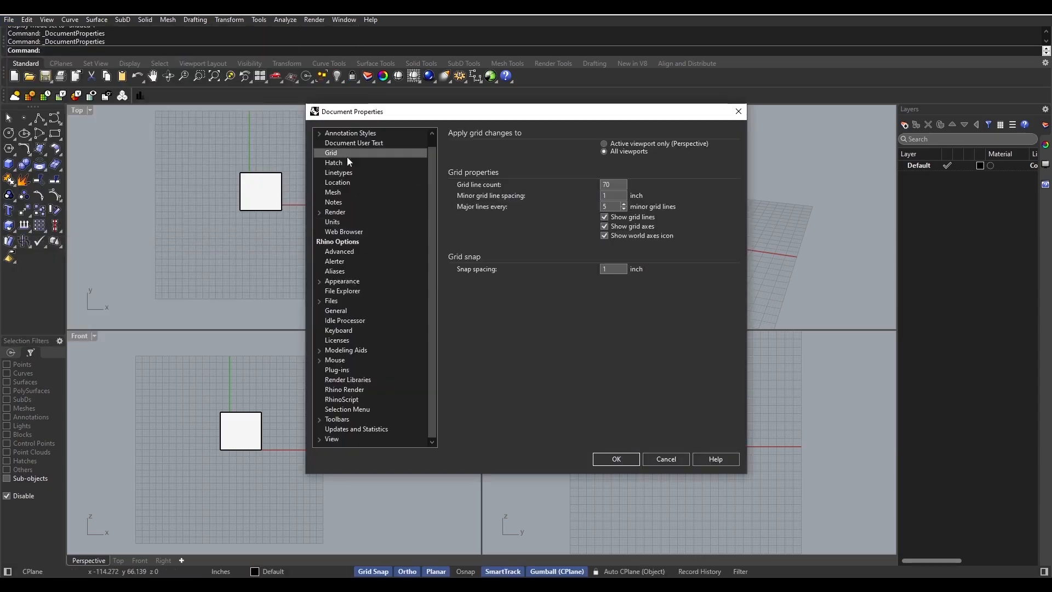
{"action": "left_click", "coordinate": [612, 185]}
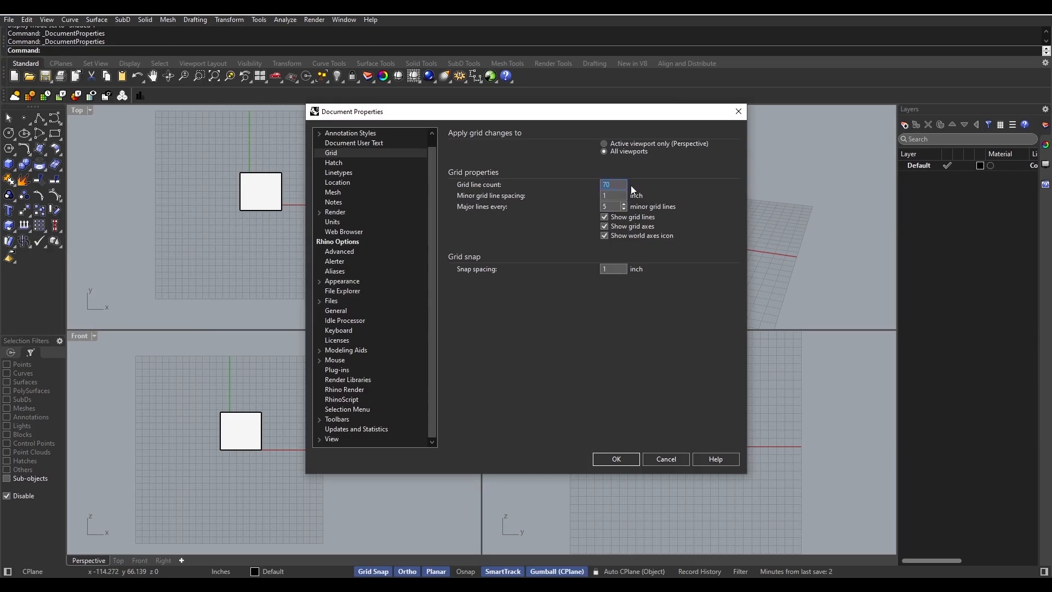
{"action": "type", "text": "1000"}
{"action": "left_click", "coordinate": [625, 462]}
{"action": "left_click", "coordinate": [602, 443]}
{"action": "right_click_drag", "start_coordinate": [635, 307], "coordinate": [632, 260]}
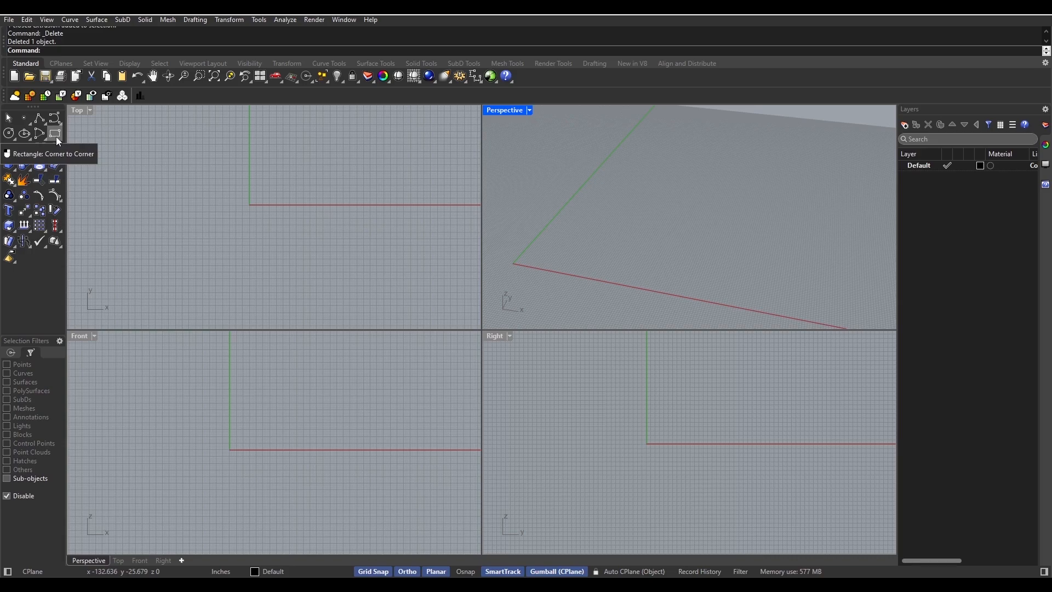
- Maximize the Perspective view and draw a corner-to-corner rectangle from the origin, 80' by 120'
{"action": "left_click", "coordinate": [56, 134]}
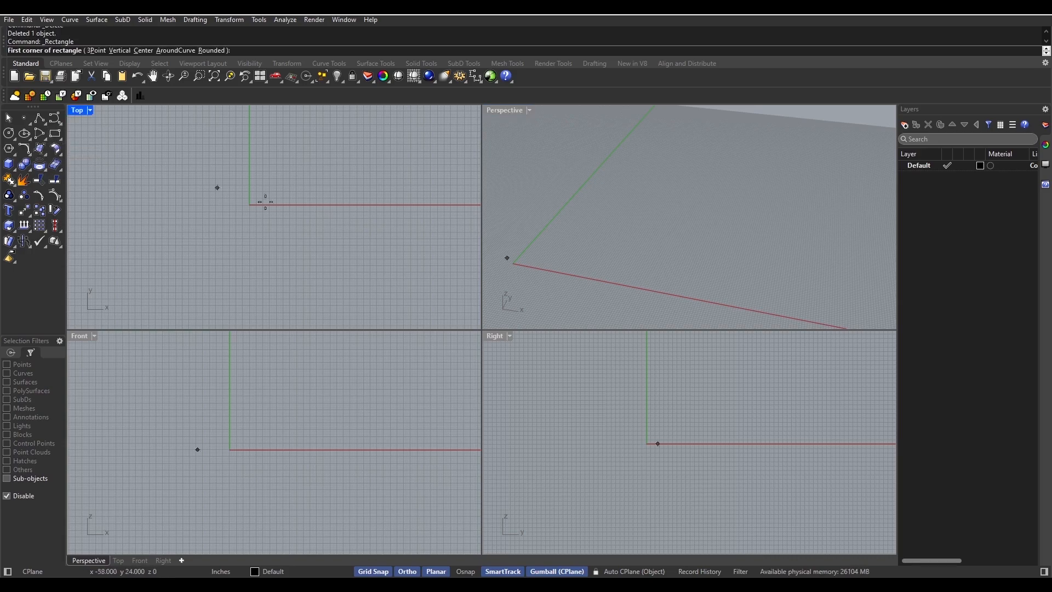
{"action": "double_click", "coordinate": [498, 112]}
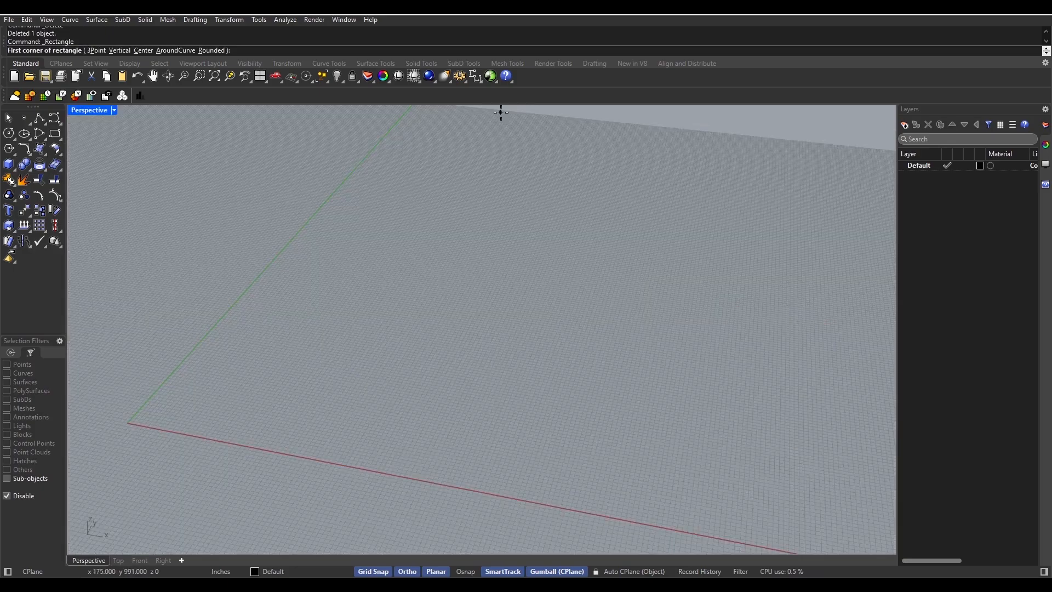
{"action": "right_click_drag", "start_coordinate": [294, 380], "coordinate": [350, 376], "text": "shift"}
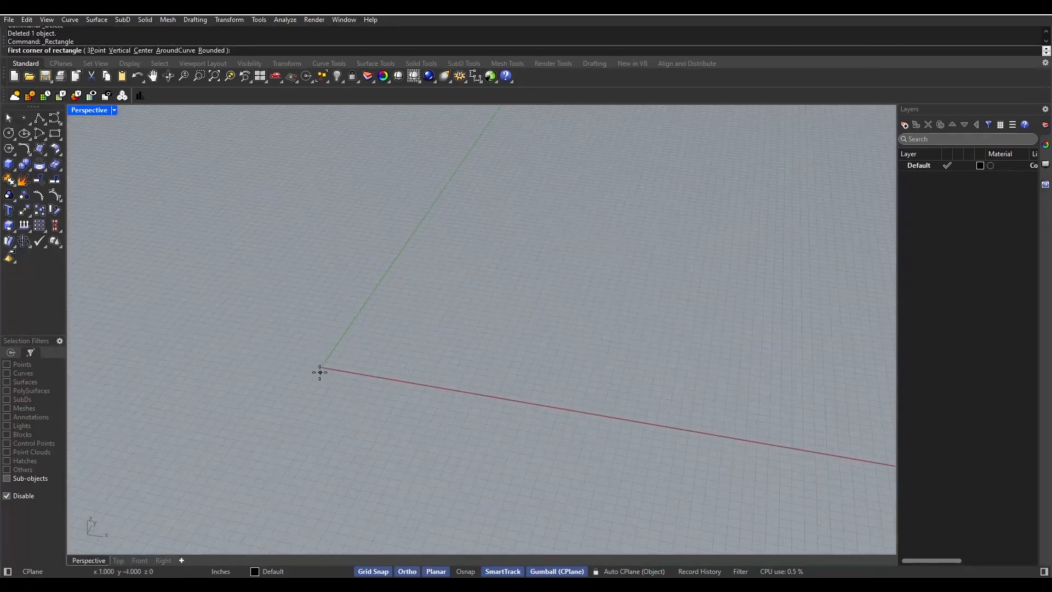
{"action": "left_click", "coordinate": [322, 367]}
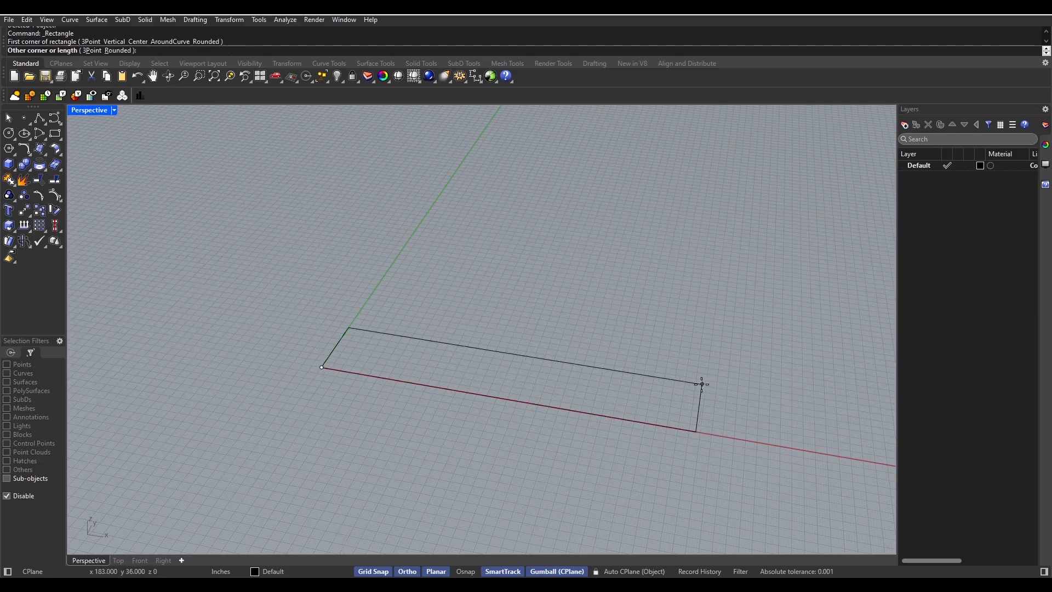
{"action": "scroll", "coordinate": [700, 385], "scroll_direction": "down", "scroll_amount": 4}
{"action": "scroll", "coordinate": [603, 387], "scroll_direction": "up", "scroll_amount": 3}
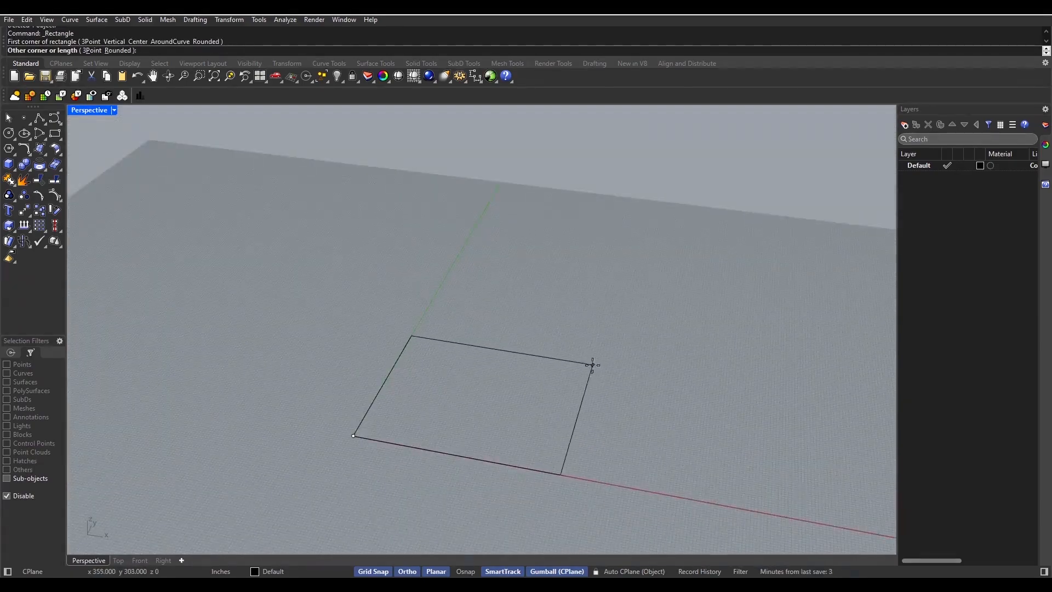
{"action": "scroll", "coordinate": [578, 361], "scroll_direction": "up", "scroll_amount": 2}
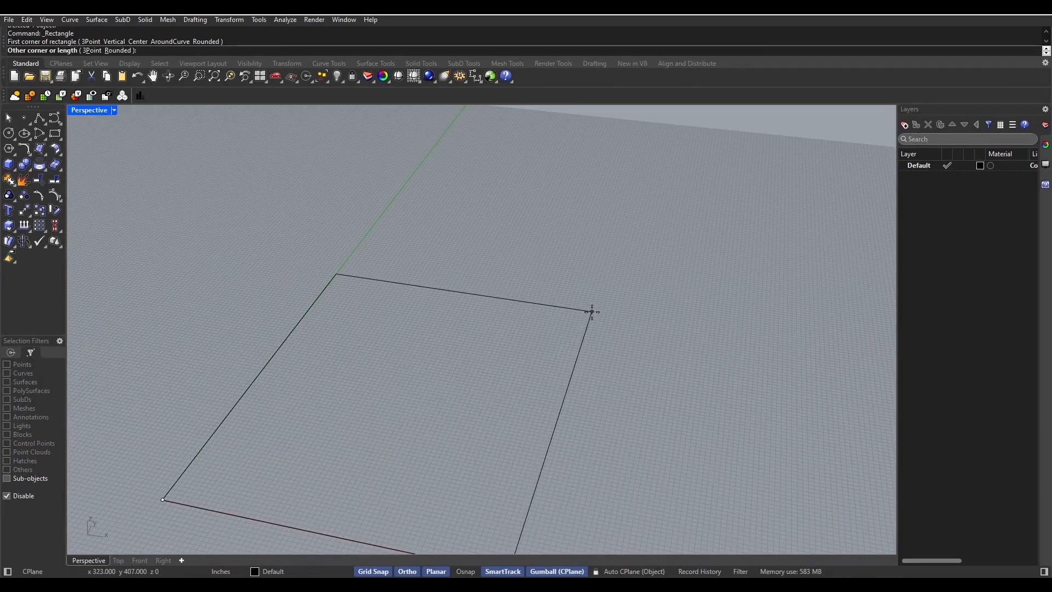
{"action": "scroll", "coordinate": [597, 313], "scroll_direction": "down", "scroll_amount": 3}
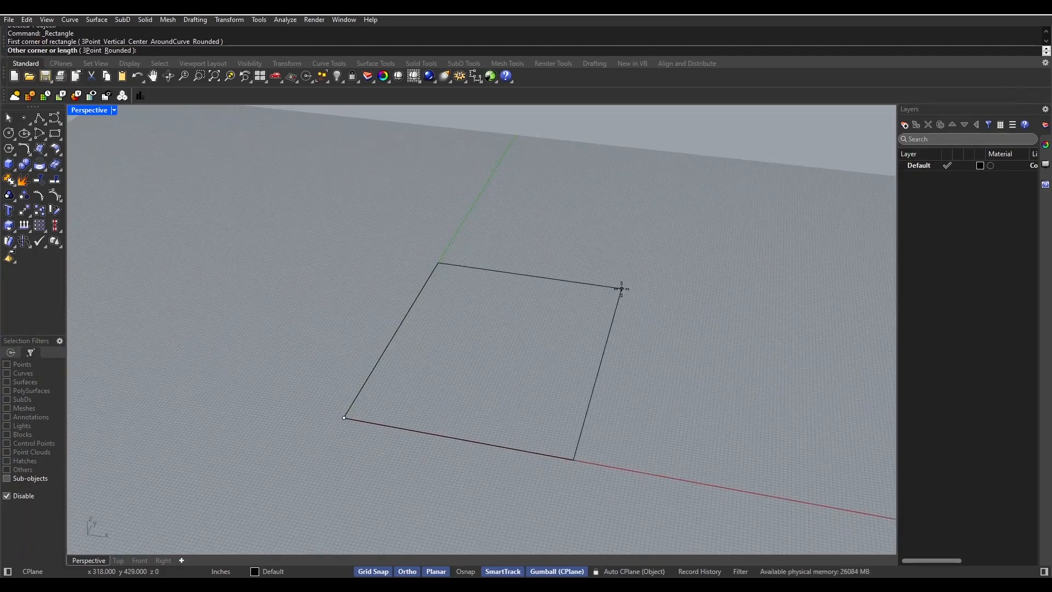
{"action": "type", "text": "80"}
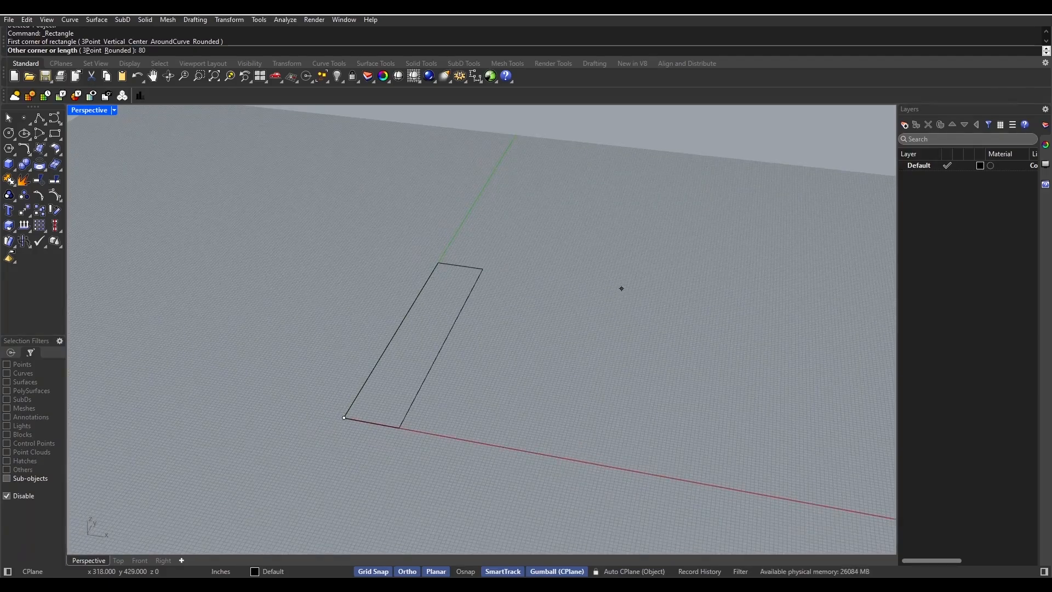
{"action": "scroll", "coordinate": [628, 272], "scroll_direction": "down", "scroll_amount": 3}
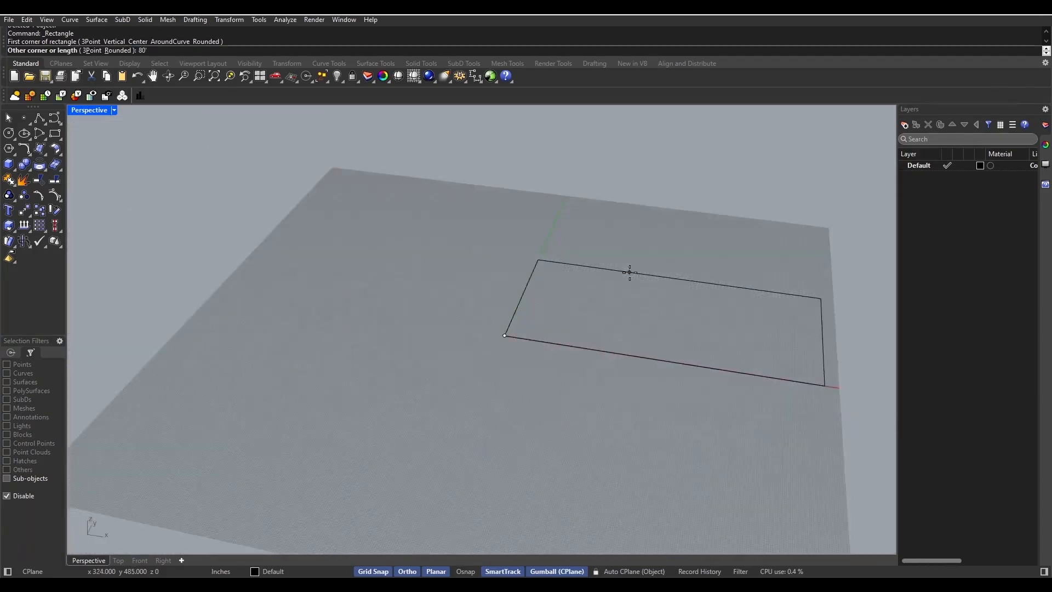
{"action": "scroll", "coordinate": [629, 272], "scroll_direction": "down", "scroll_amount": 2}
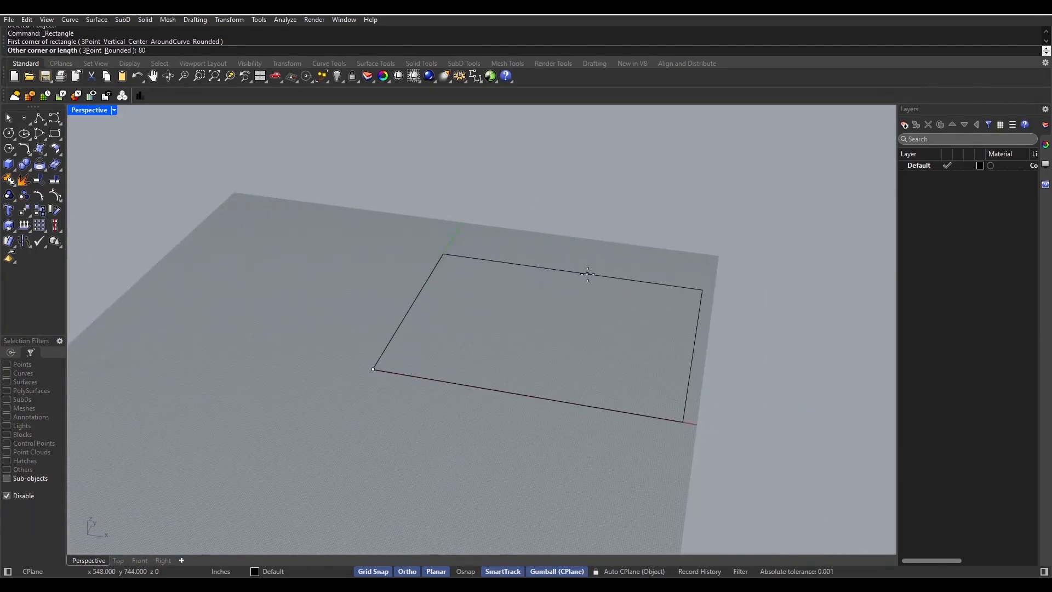
{"action": "type", "text": ",120'"}
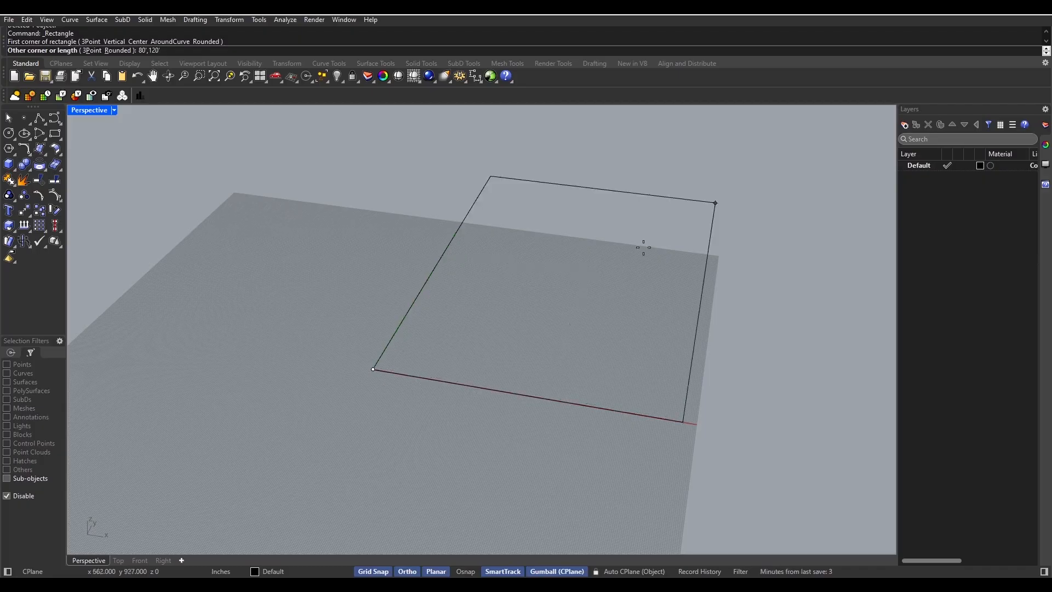
{"action": "key", "text": "Return"}
- Select the rectangle and fill it with a planar surface using PlanarSrf
{"action": "right_click_drag", "start_coordinate": [681, 293], "coordinate": [813, 325]}
{"action": "left_click", "coordinate": [815, 314]}
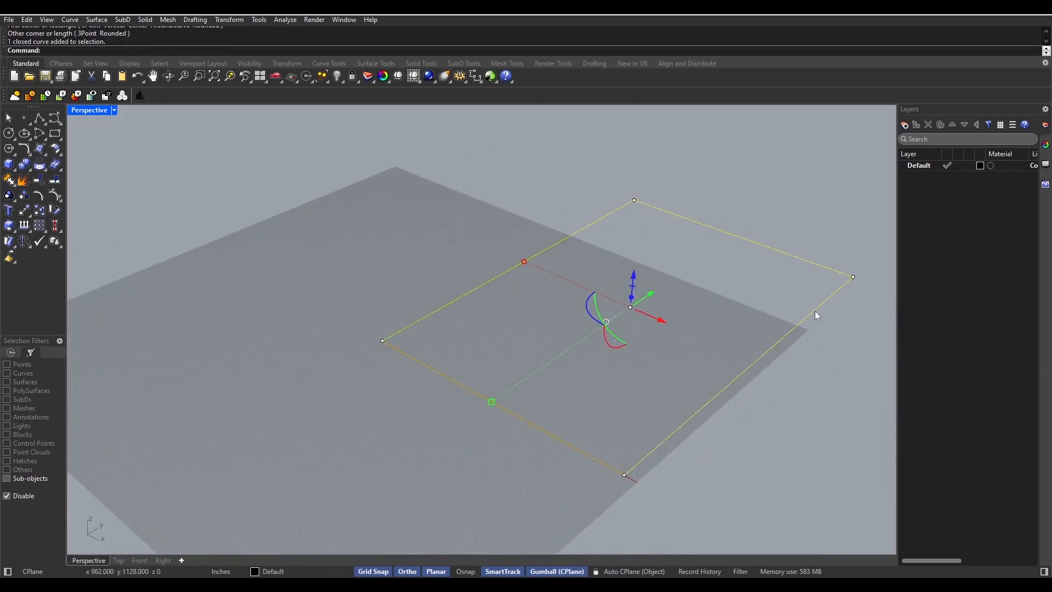
{"action": "right_click_drag", "start_coordinate": [664, 317], "coordinate": [666, 363]}
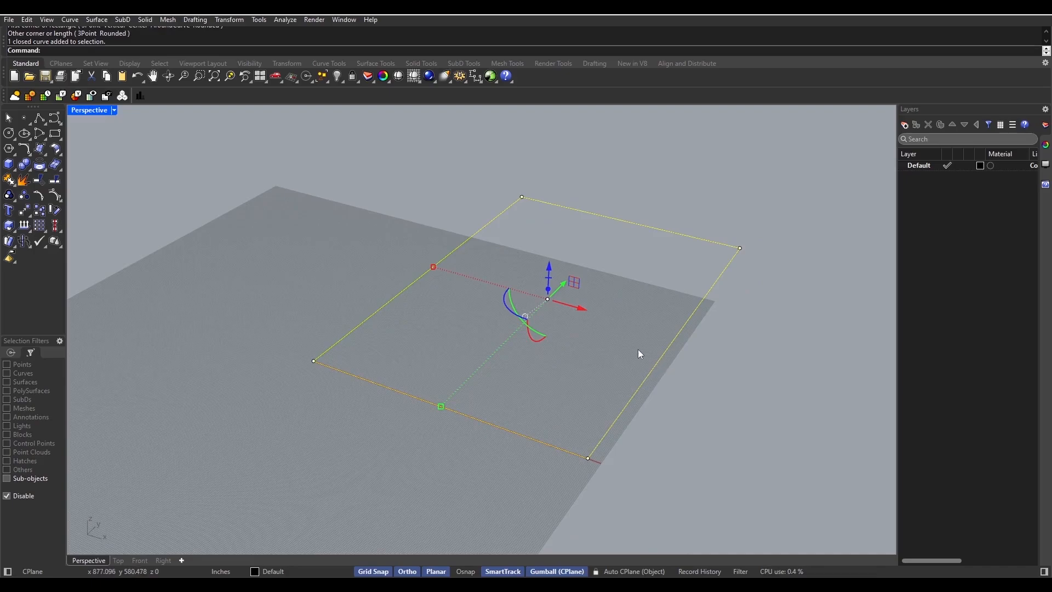
{"action": "type", "text": "PlanarSrf"}
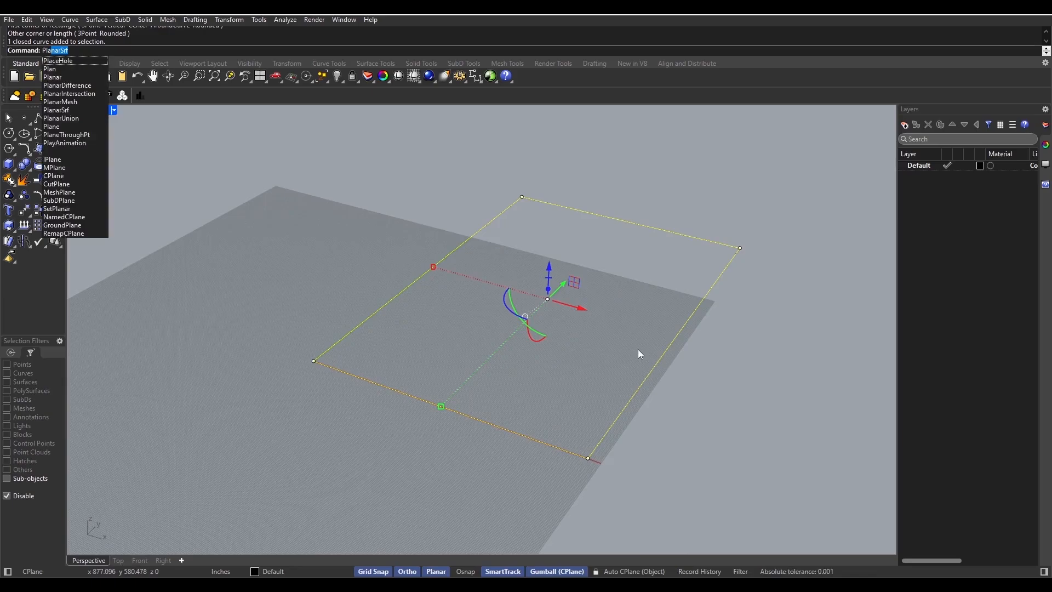
{"action": "key", "text": "Return"}
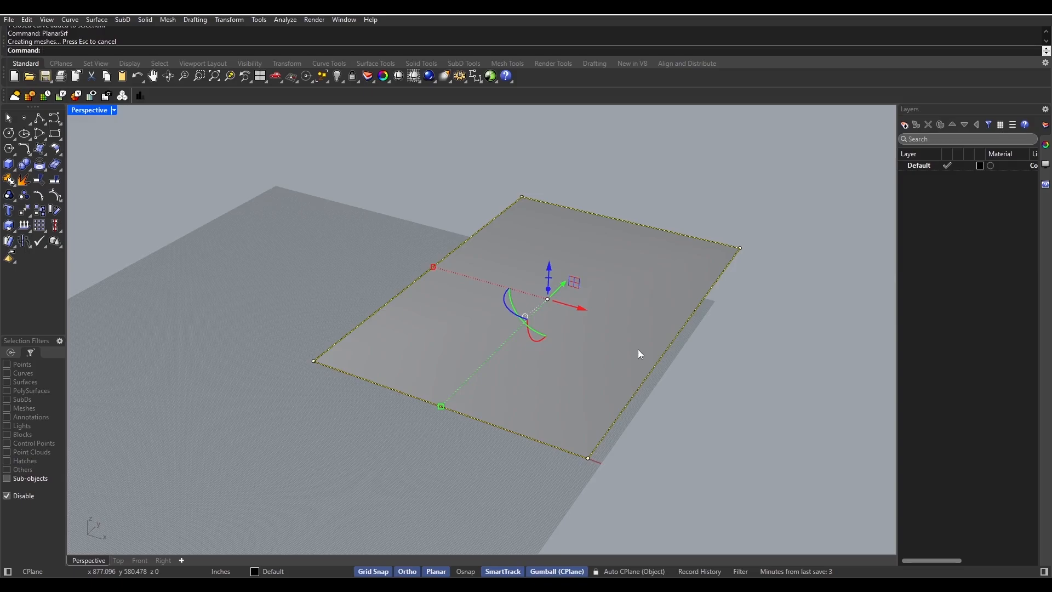
{"action": "key", "text": "Escape"}
- Try to offset the rectangle's boundary curve outward by 5 inches
{"action": "left_click", "coordinate": [672, 348]}
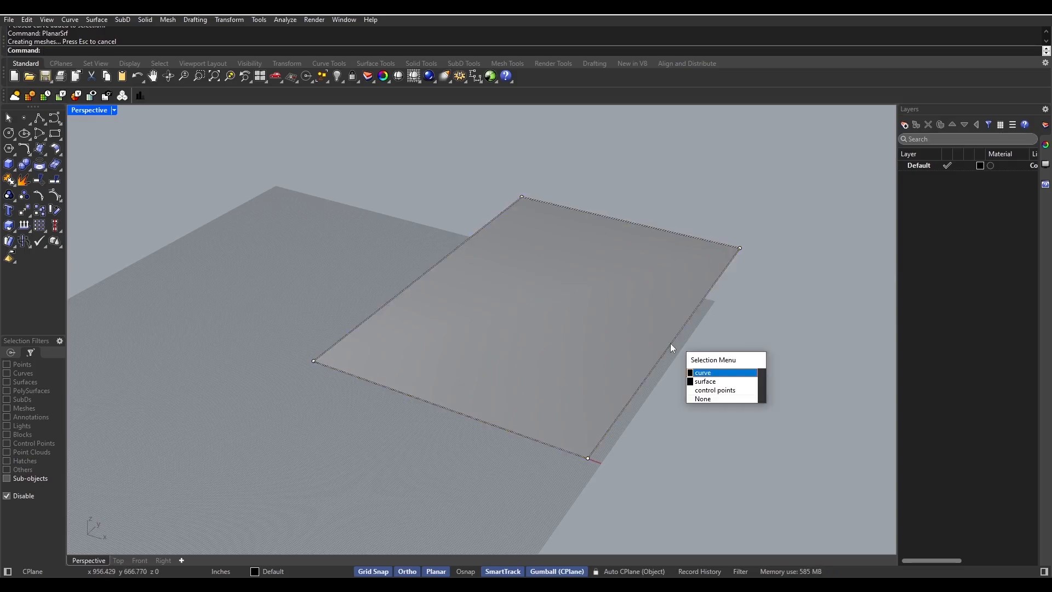
{"action": "left_click", "coordinate": [705, 375]}
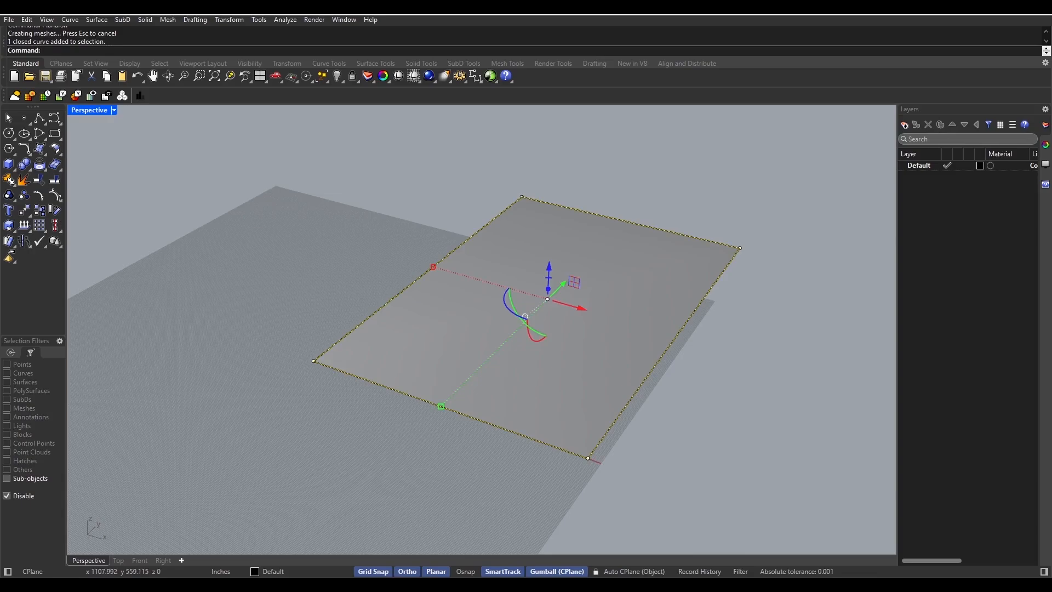
{"action": "type", "text": "offset"}
{"action": "key", "text": "Return"}
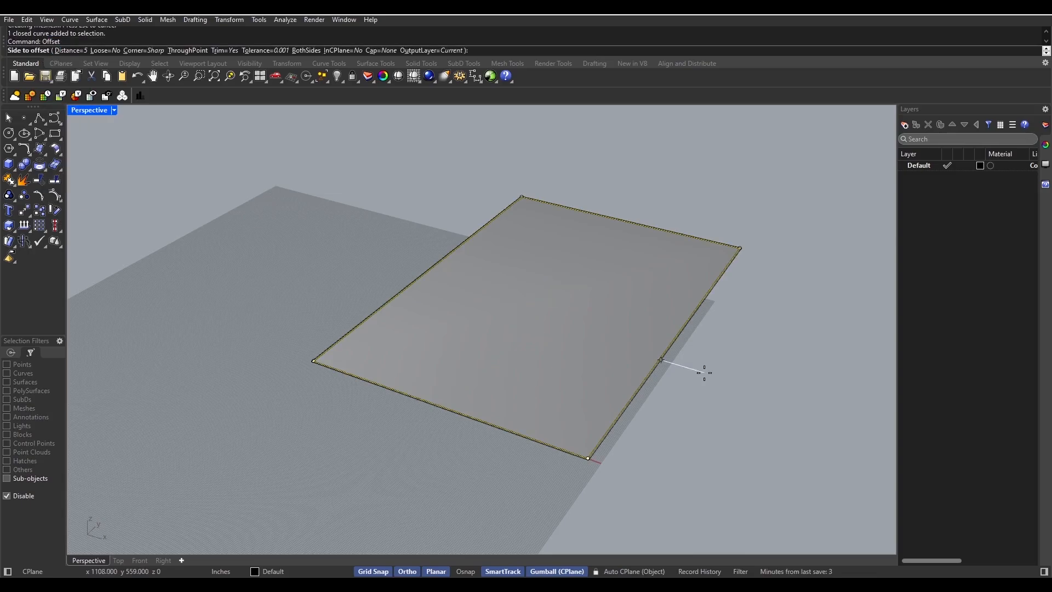
{"action": "scroll", "coordinate": [705, 373], "scroll_direction": "up", "scroll_amount": 5}
{"action": "left_click", "coordinate": [678, 370]}
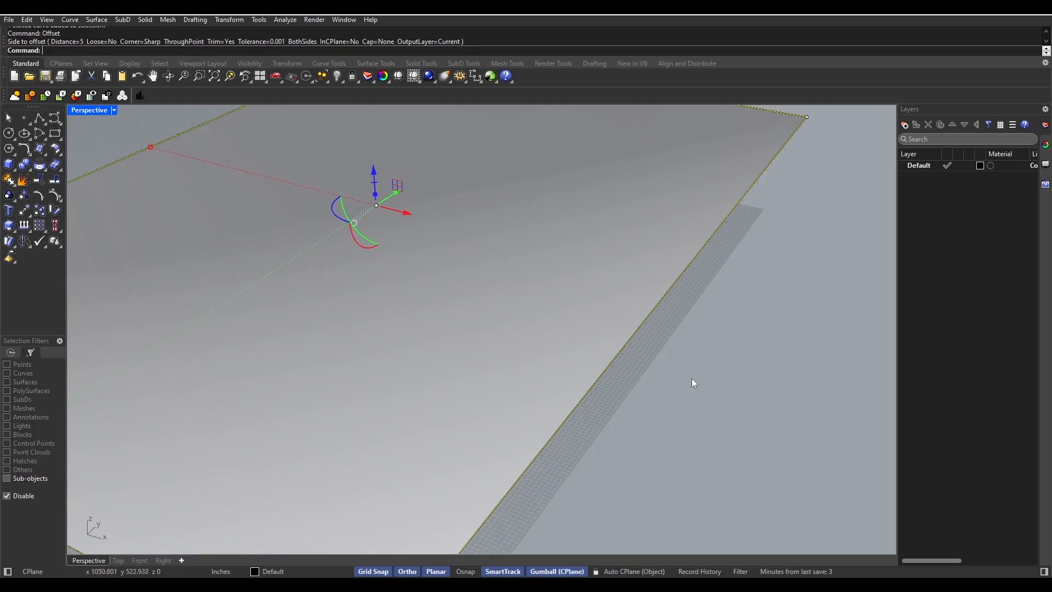
{"action": "scroll", "coordinate": [617, 359], "scroll_direction": "up", "scroll_amount": 2}
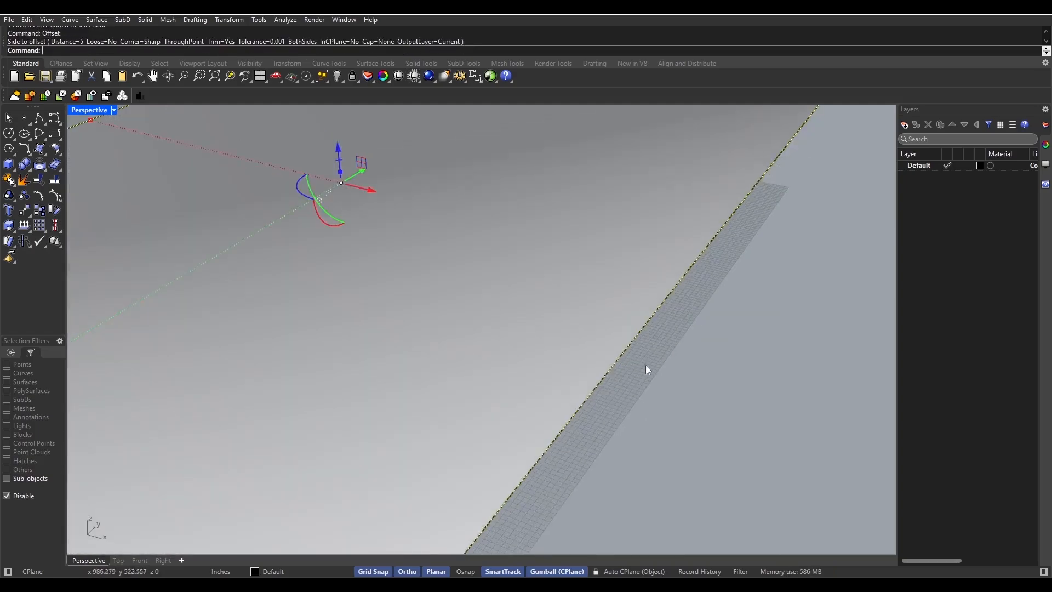
{"action": "left_click", "coordinate": [709, 370]}
{"action": "scroll", "coordinate": [601, 354], "scroll_direction": "up", "scroll_amount": 2}
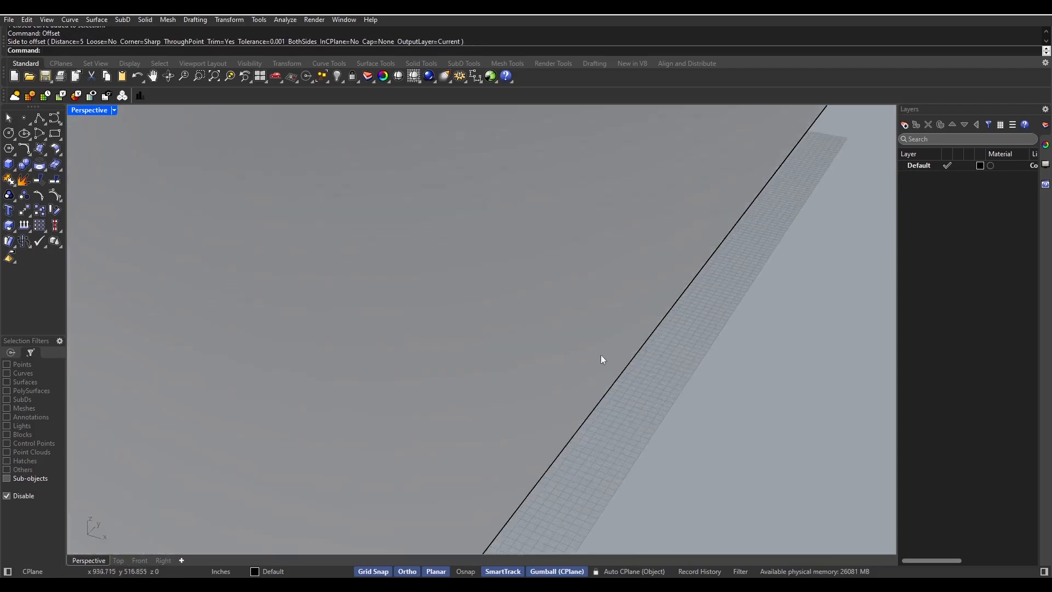
{"action": "scroll", "coordinate": [618, 372], "scroll_direction": "down", "scroll_amount": 6}
- Select the rectangle's boundary curve and offset it 5 inches to the outside with the Offset command
{"action": "left_click", "coordinate": [619, 373]}
{"action": "left_click", "coordinate": [652, 401]}
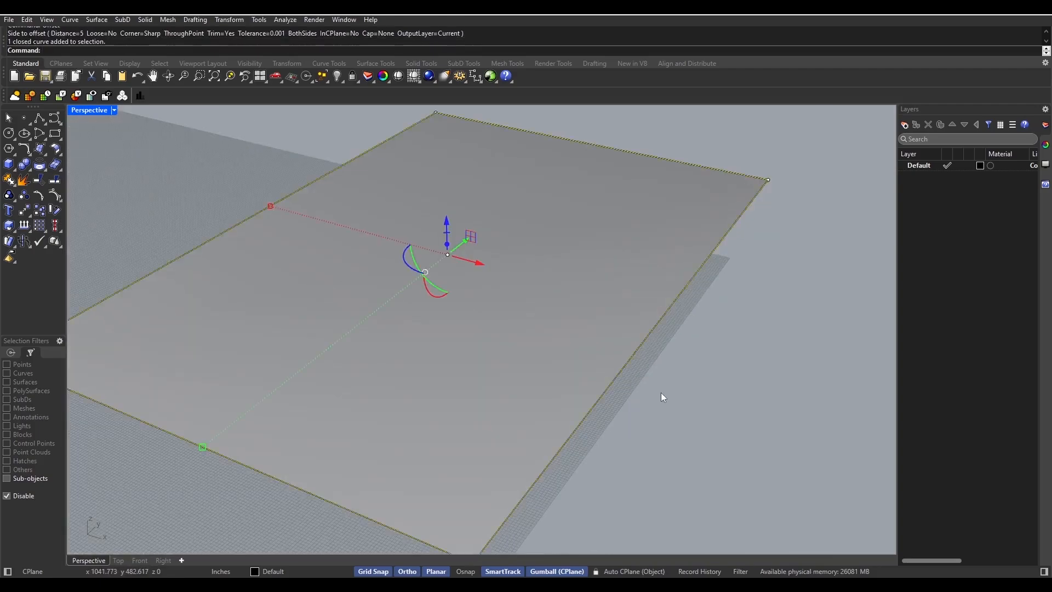
{"action": "type", "text": "Offset"}
{"action": "key", "text": "Return"}
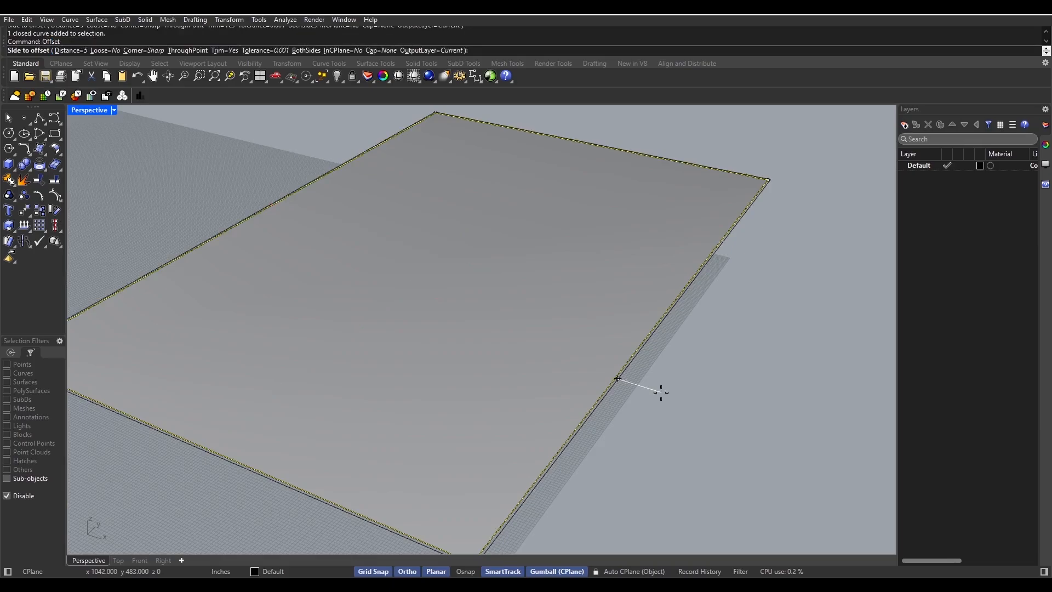
{"action": "left_click", "coordinate": [712, 410]}
{"action": "scroll", "coordinate": [646, 407], "scroll_direction": "up", "scroll_amount": 5}
{"action": "key", "text": "Escape"}
- Select the rectangle curve and its outer offset curve, and create a planar border surface between them with PlanarSrf
{"action": "left_click", "coordinate": [662, 402]}
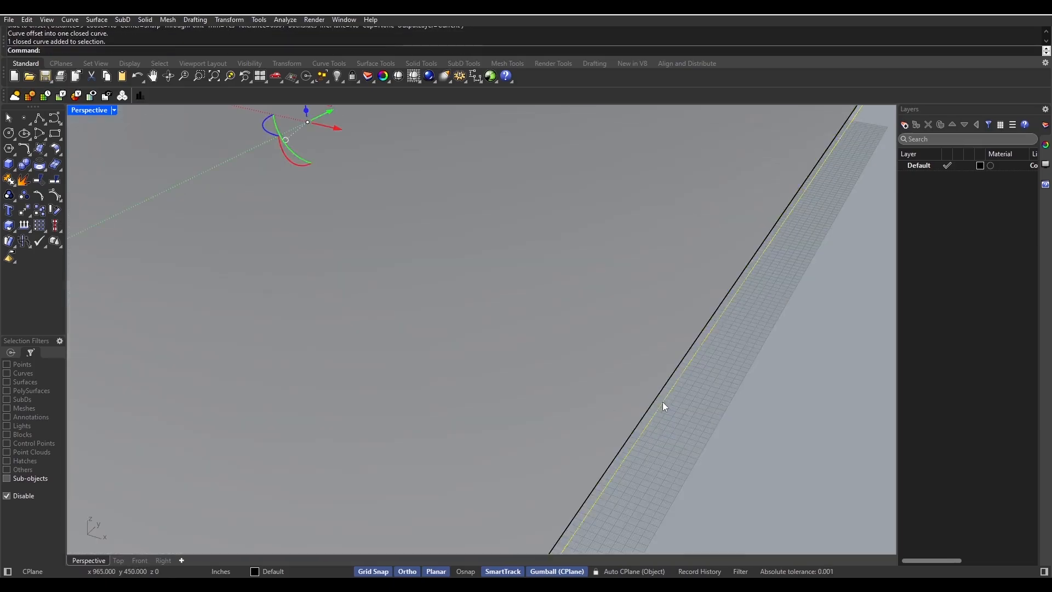
{"action": "scroll", "coordinate": [660, 404], "scroll_direction": "down", "scroll_amount": 4}
{"action": "scroll", "coordinate": [661, 408], "scroll_direction": "up", "scroll_amount": 4}
{"action": "left_click", "coordinate": [656, 409]}
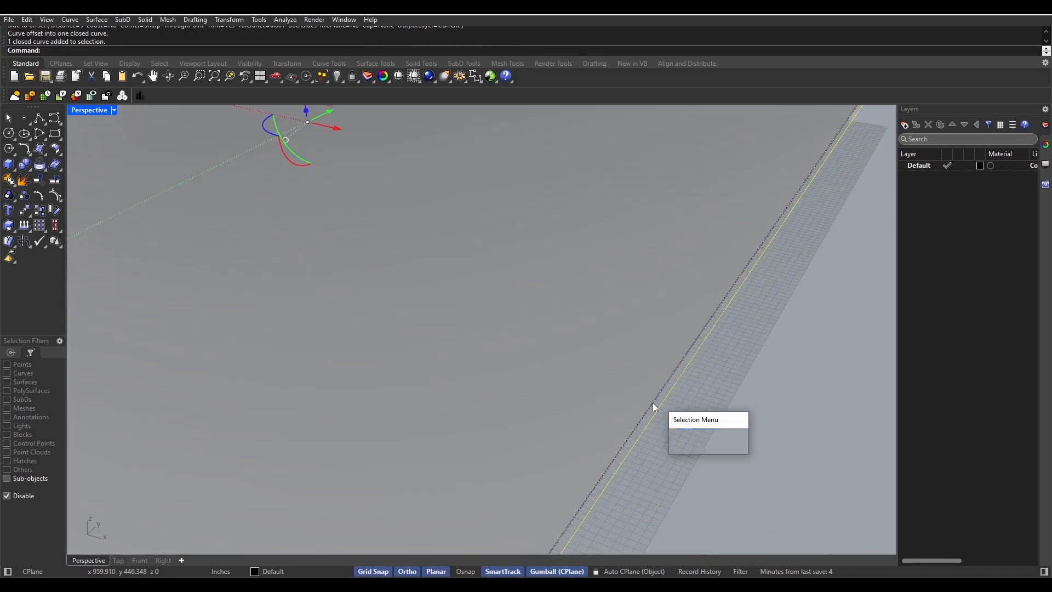
{"action": "left_click", "coordinate": [692, 433]}
{"action": "scroll", "coordinate": [653, 418], "scroll_direction": "up", "scroll_amount": 3}
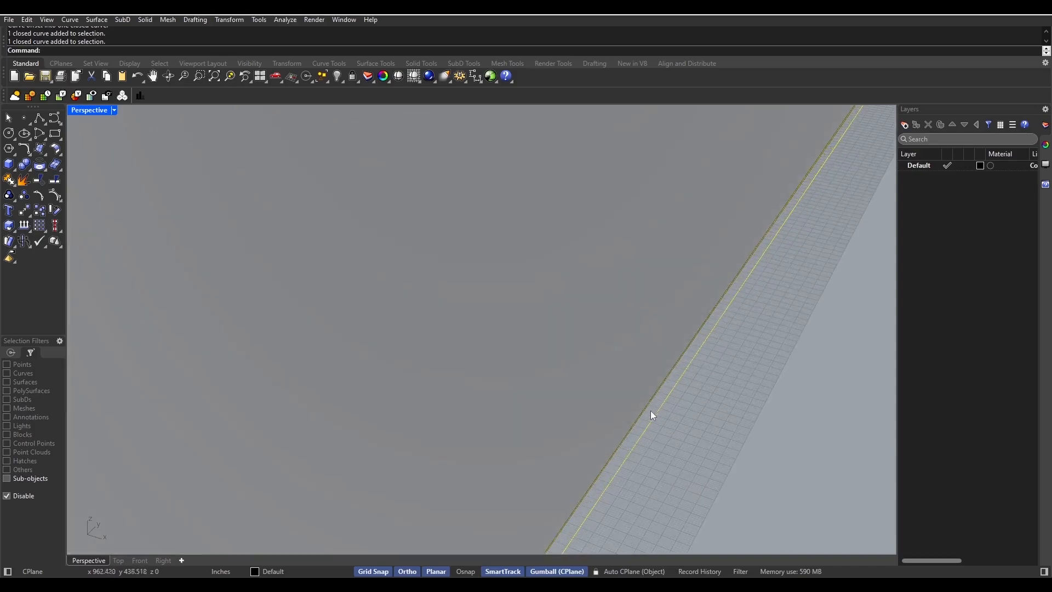
{"action": "type", "text": "PlanarSrf"}
{"action": "key", "text": "Return"}
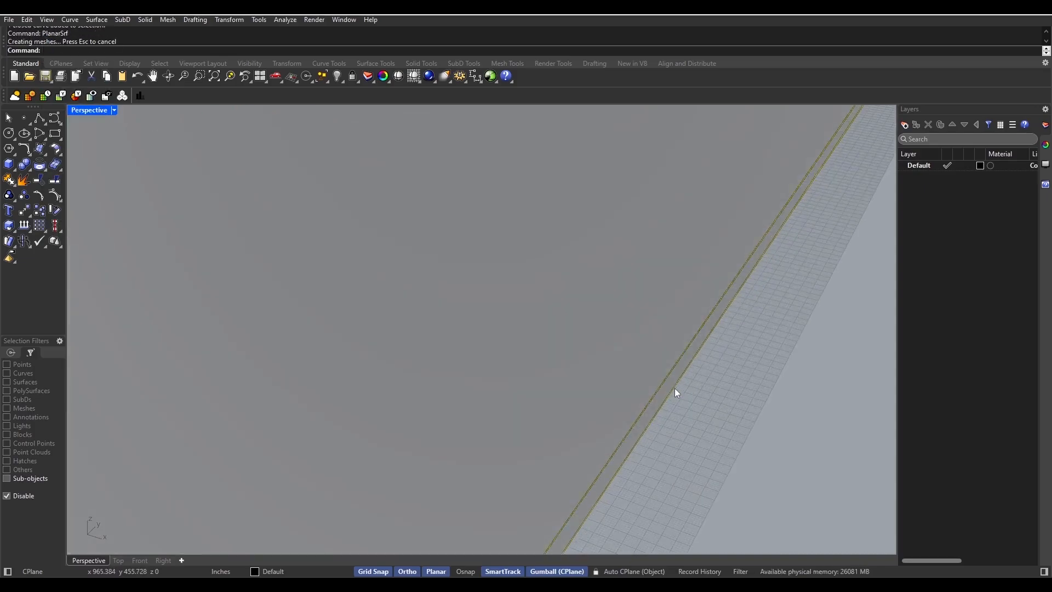
{"action": "scroll", "coordinate": [664, 367], "scroll_direction": "down", "scroll_amount": 5}
{"action": "scroll", "coordinate": [658, 380], "scroll_direction": "up", "scroll_amount": 5}
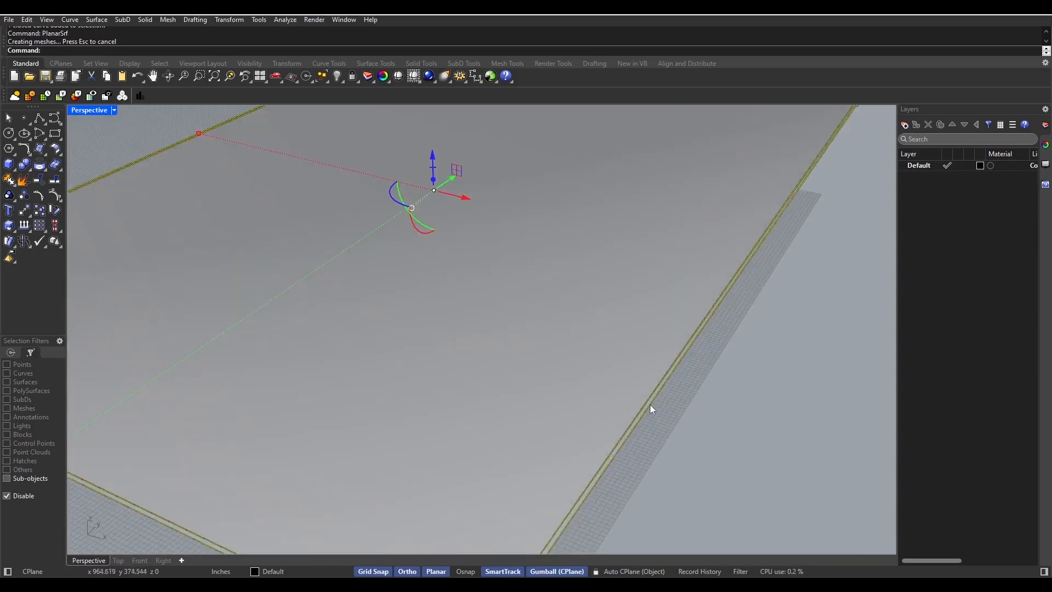
{"action": "key", "text": "Escape"}
{"action": "scroll", "coordinate": [645, 407], "scroll_direction": "up", "scroll_amount": 2}
{"action": "left_click", "coordinate": [645, 407]}
{"action": "key", "text": "Escape"}
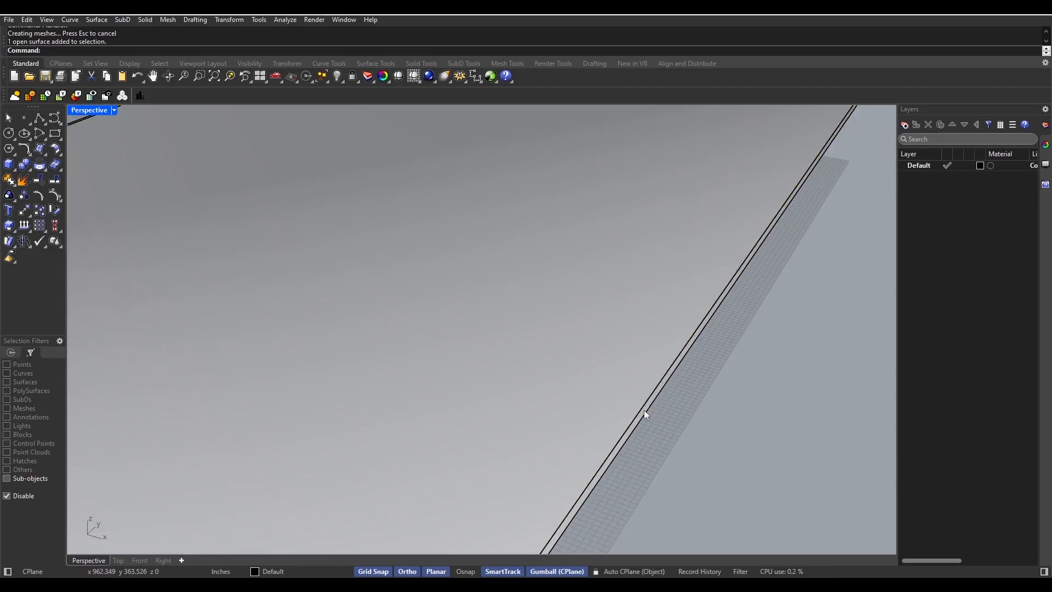
{"action": "left_click", "coordinate": [645, 411]}
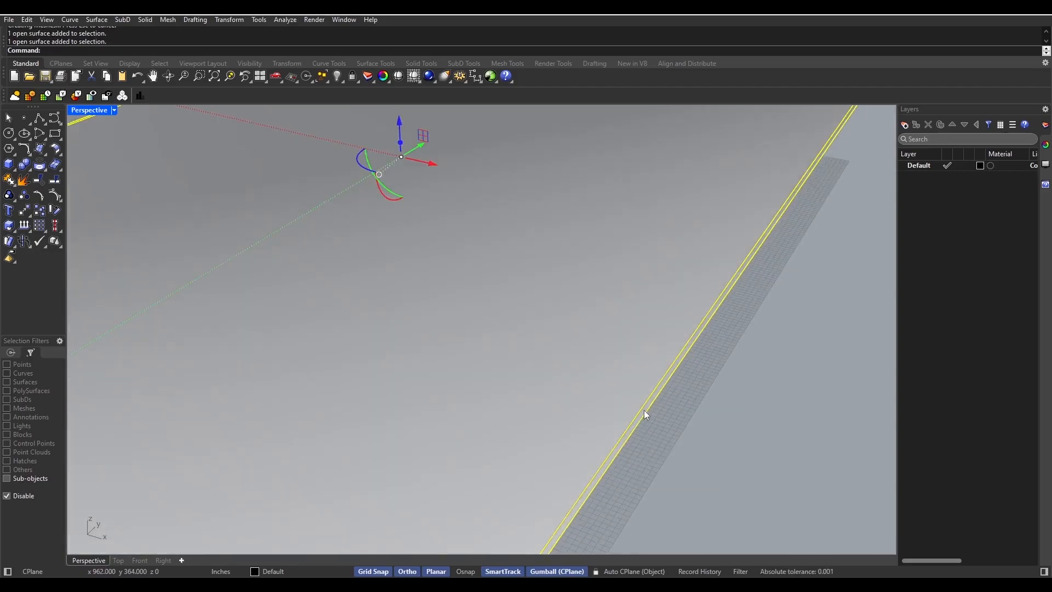
{"action": "scroll", "coordinate": [644, 410], "scroll_direction": "up", "scroll_amount": 4}
{"action": "key", "text": "Escape"}
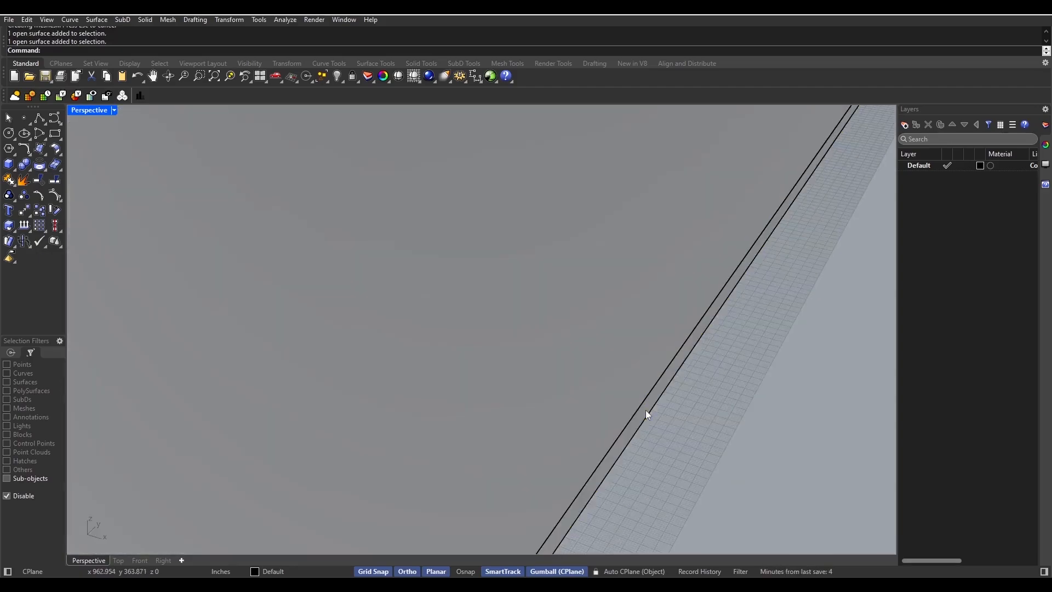
{"action": "left_click", "coordinate": [646, 410]}
{"action": "left_click", "coordinate": [637, 423]}
{"action": "key", "text": "Escape"}
- Select the narrow border surface around the floor and extrude it 9.55' upward as solid walls with ExtrudeSrf
{"action": "scroll", "coordinate": [633, 422], "scroll_direction": "up", "scroll_amount": 4}
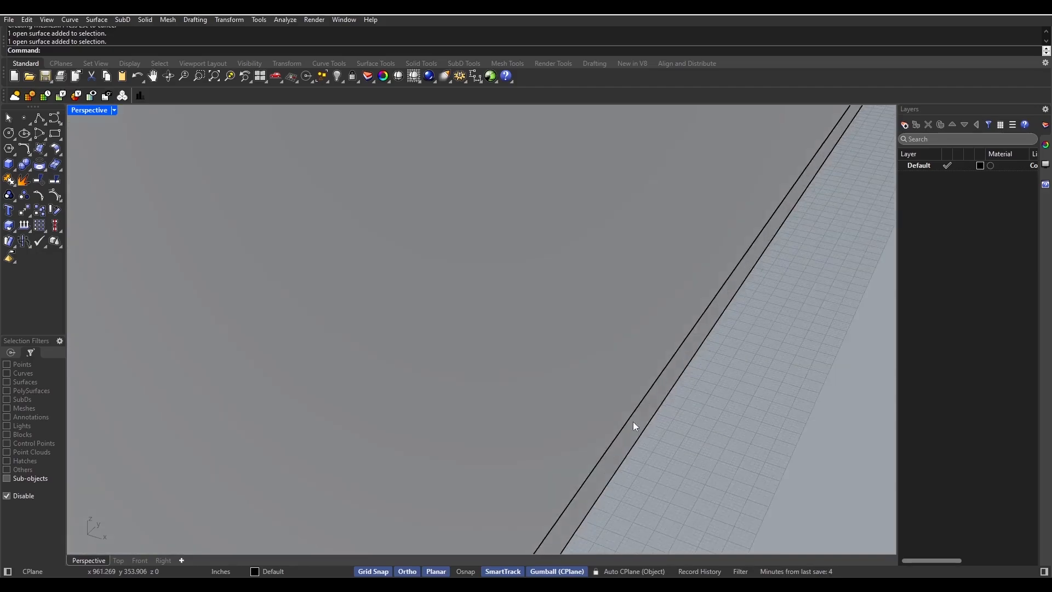
{"action": "left_click", "coordinate": [636, 424]}
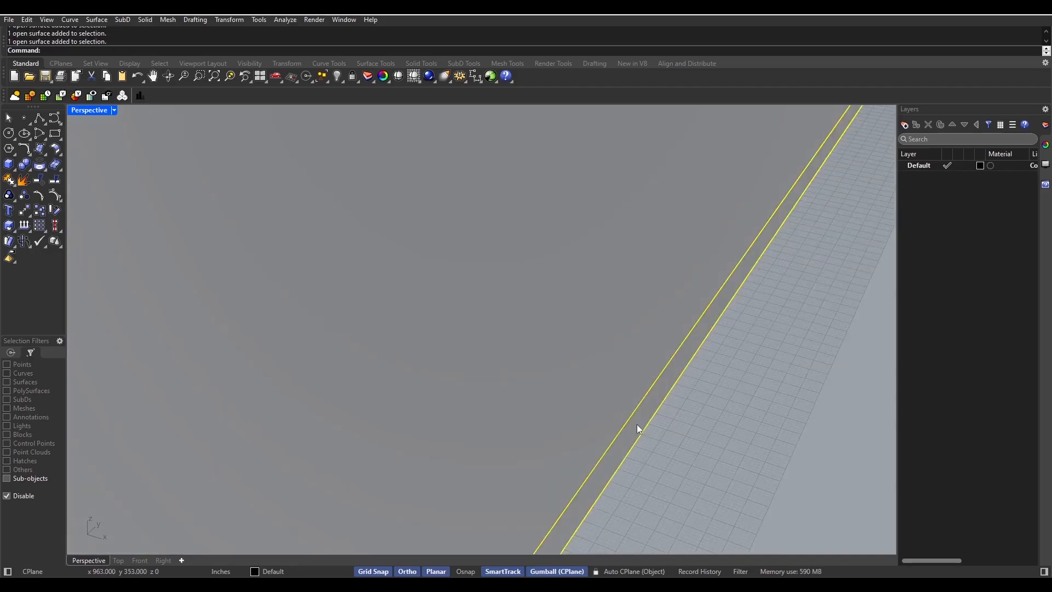
{"action": "scroll", "coordinate": [636, 424], "scroll_direction": "down", "scroll_amount": 5}
{"action": "scroll", "coordinate": [641, 424], "scroll_direction": "up", "scroll_amount": 1}
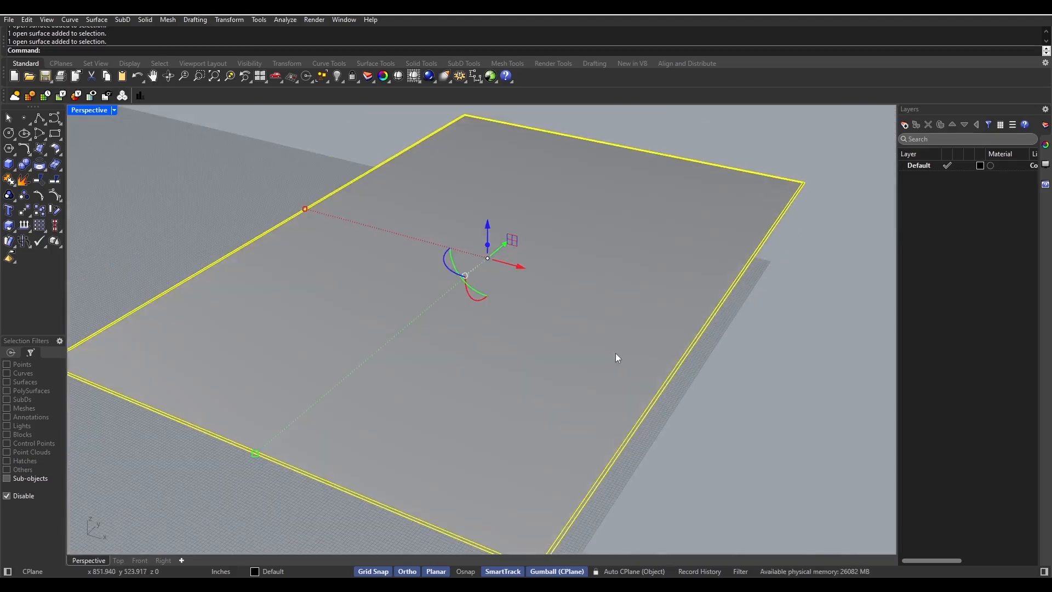
{"action": "type", "text": "ExtrudeSrf"}
{"action": "key", "text": "Return"}
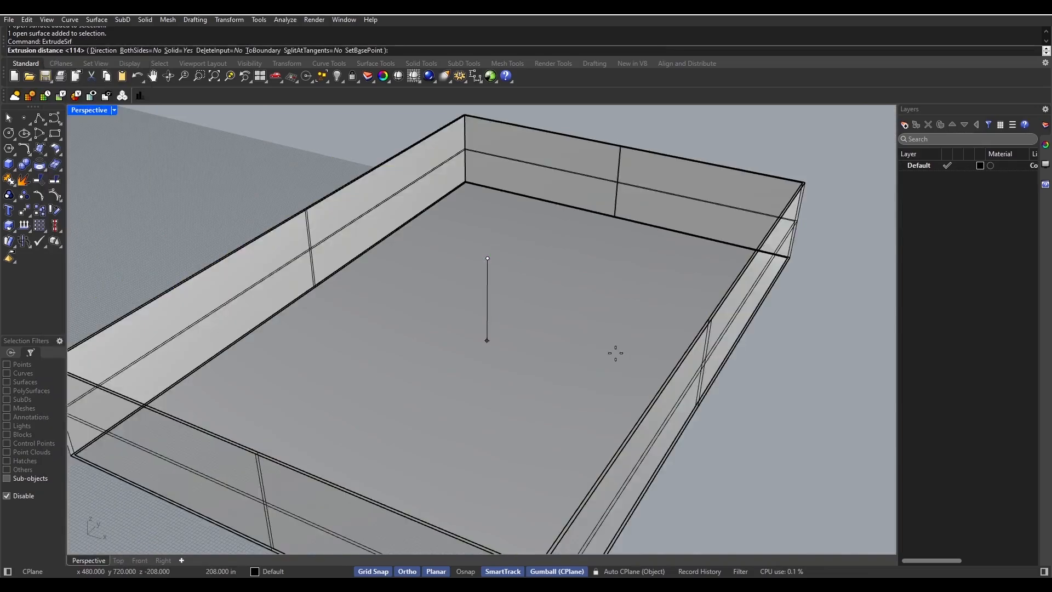
{"action": "scroll", "coordinate": [586, 251], "scroll_direction": "down", "scroll_amount": 5}
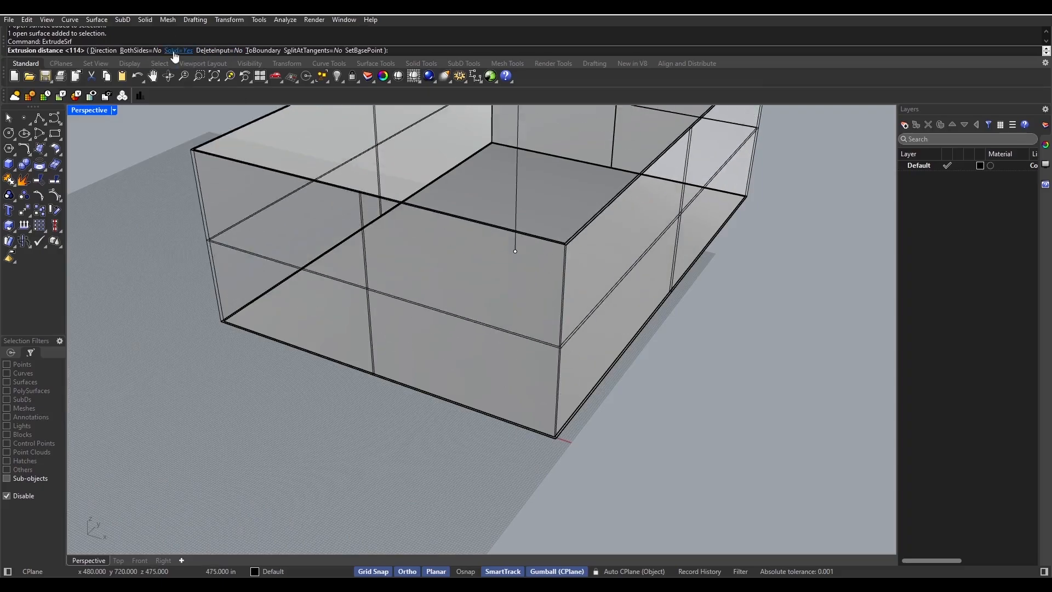
{"action": "right_click_drag", "start_coordinate": [343, 172], "coordinate": [324, 264], "text": "shift"}
{"action": "scroll", "coordinate": [324, 263], "scroll_direction": "down", "scroll_amount": 2}
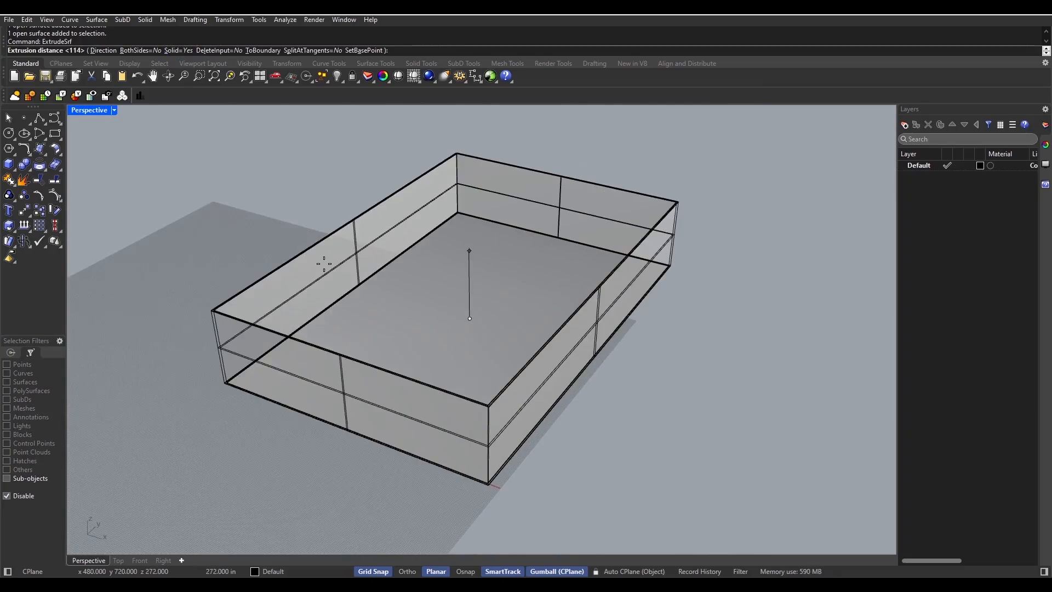
{"action": "type", "text": "9."}
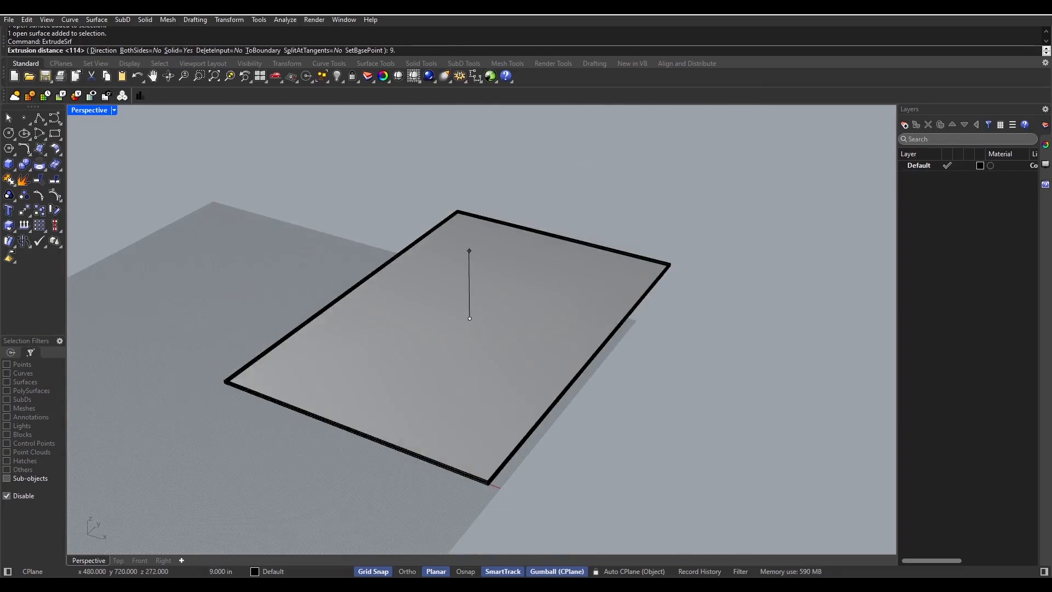
{"action": "type", "text": "55'"}
{"action": "key", "text": "Return"}
{"action": "key", "text": "Escape"}
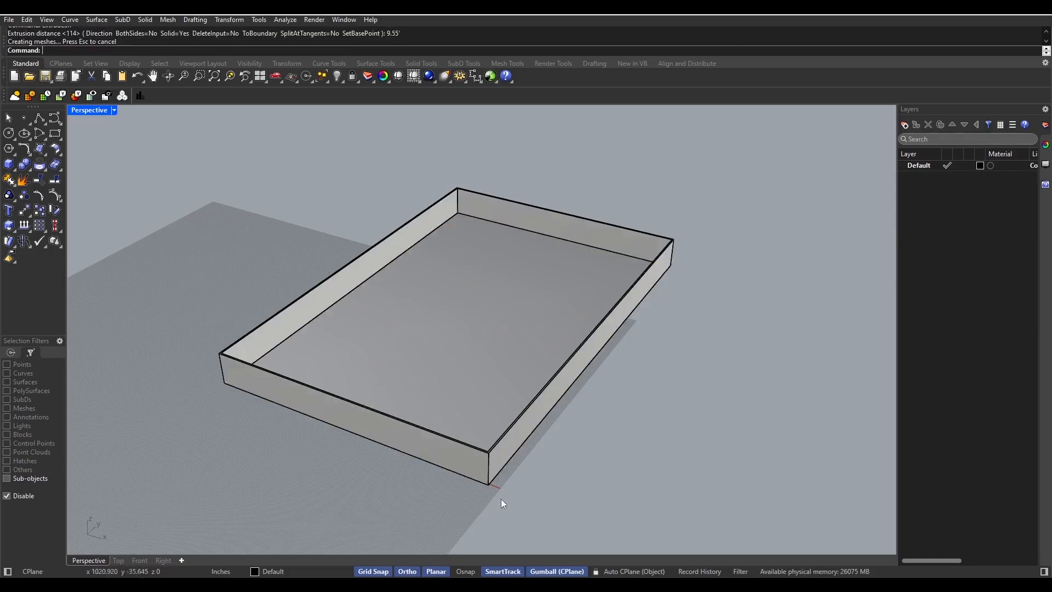
{"action": "scroll", "coordinate": [503, 503], "scroll_direction": "up", "scroll_amount": 6}
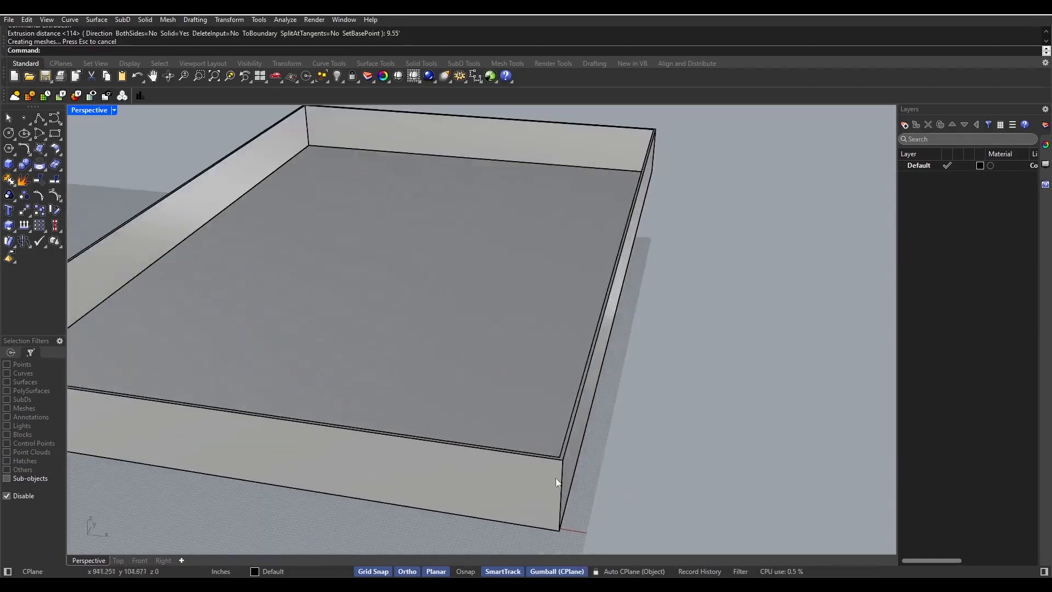
{"action": "right_click_drag", "start_coordinate": [556, 480], "coordinate": [529, 390]}
{"action": "scroll", "coordinate": [440, 281], "scroll_direction": "up", "scroll_amount": 8}
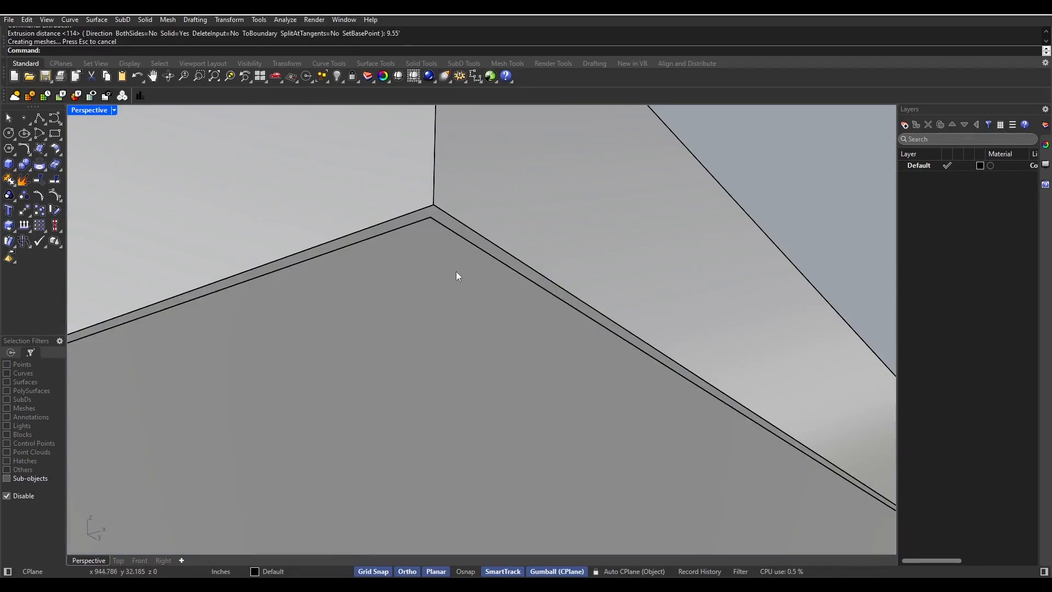
{"action": "left_click", "coordinate": [456, 272]}
{"action": "left_click", "coordinate": [455, 228]}
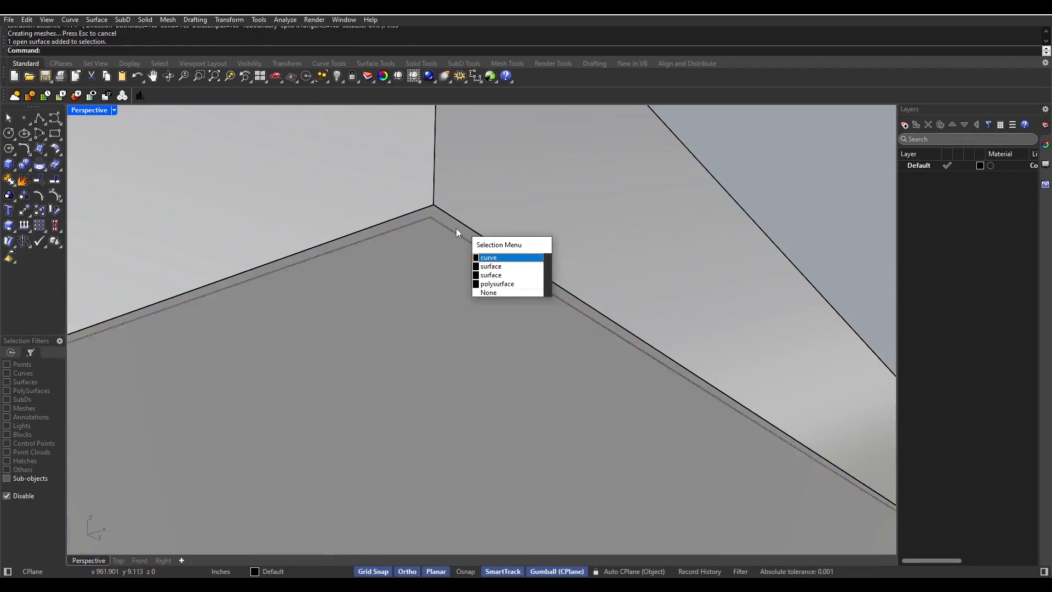
{"action": "key", "text": "Escape"}
- Select the outer offset curve at the base of the walls and fill it with a planar surface using PlanarSrf
{"action": "right_click_drag", "start_coordinate": [445, 268], "coordinate": [453, 358]}
{"action": "scroll", "coordinate": [435, 370], "scroll_direction": "down", "scroll_amount": 4}
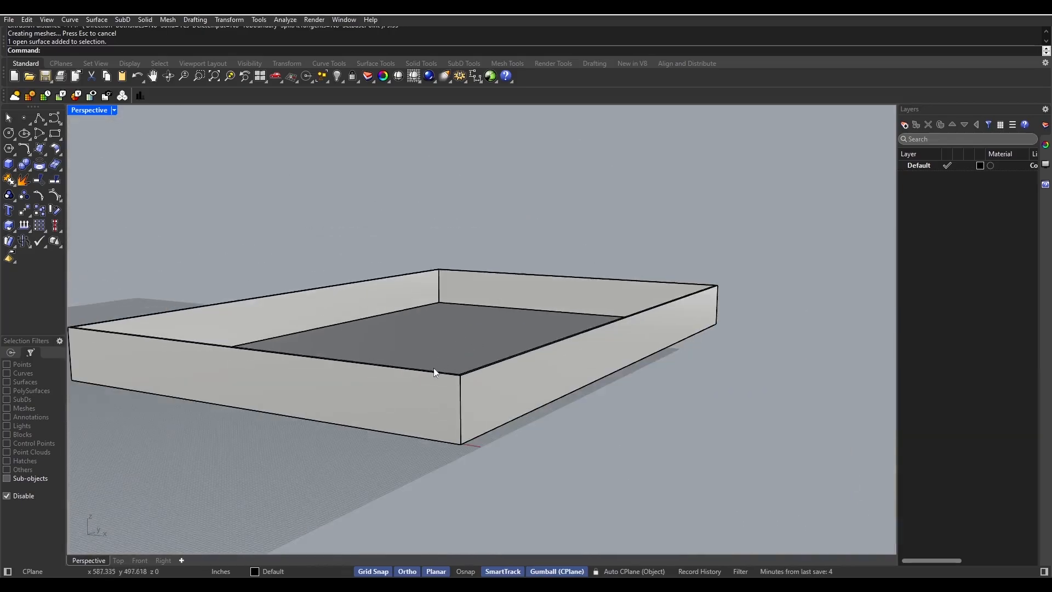
{"action": "right_click_drag", "start_coordinate": [439, 415], "coordinate": [383, 350]}
{"action": "scroll", "coordinate": [399, 328], "scroll_direction": "up", "scroll_amount": 3}
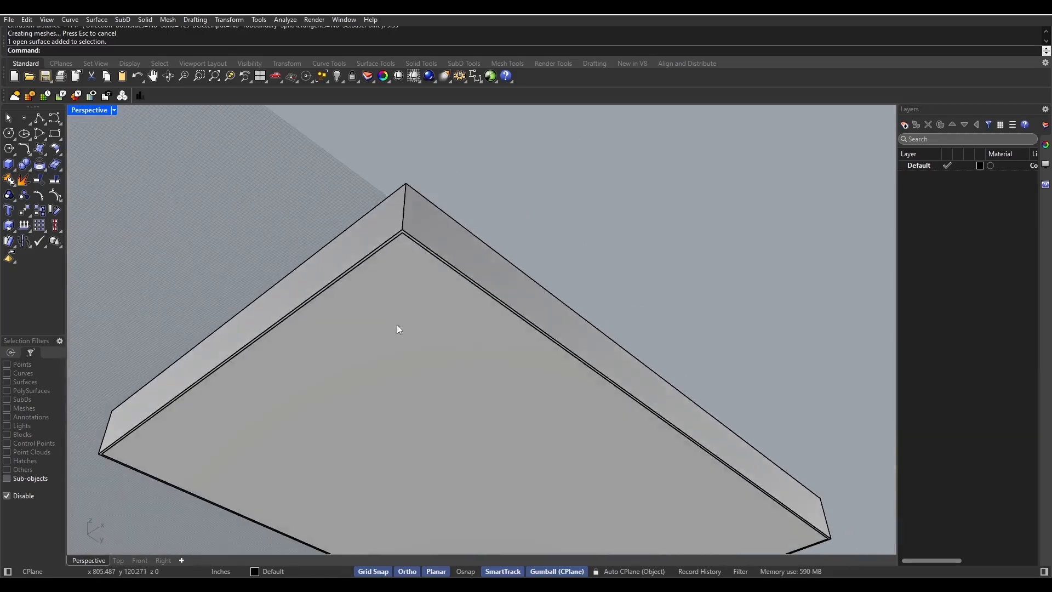
{"action": "scroll", "coordinate": [378, 296], "scroll_direction": "up", "scroll_amount": 4}
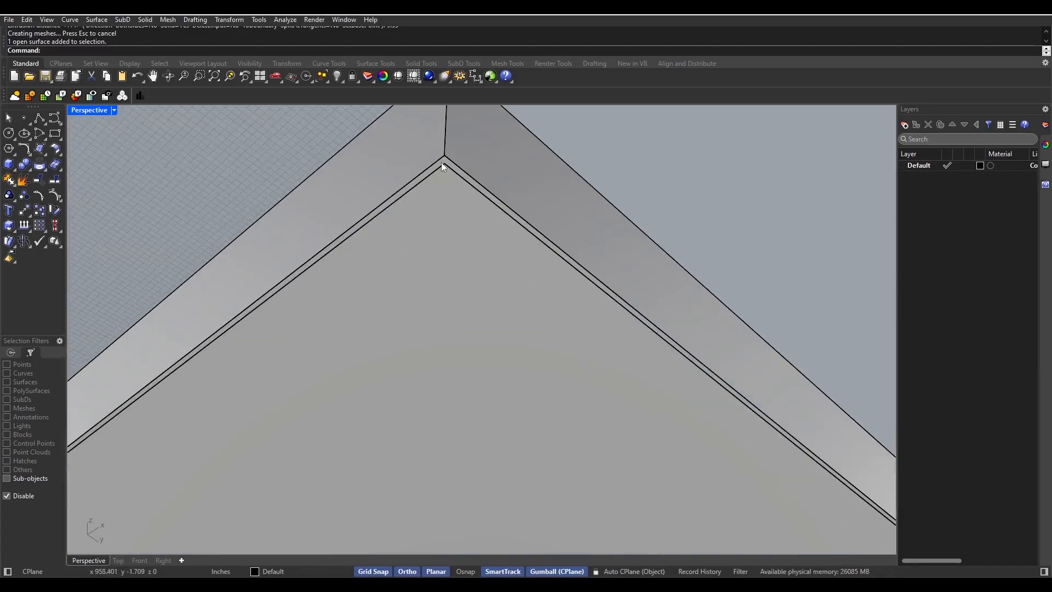
{"action": "left_click", "coordinate": [445, 160]}
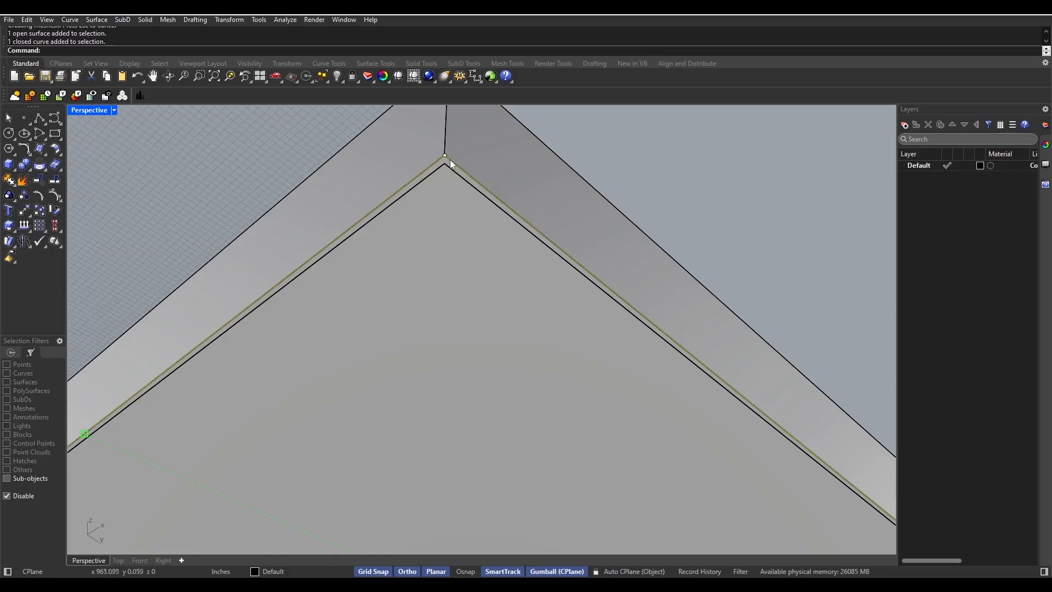
{"action": "left_click", "coordinate": [451, 161]}
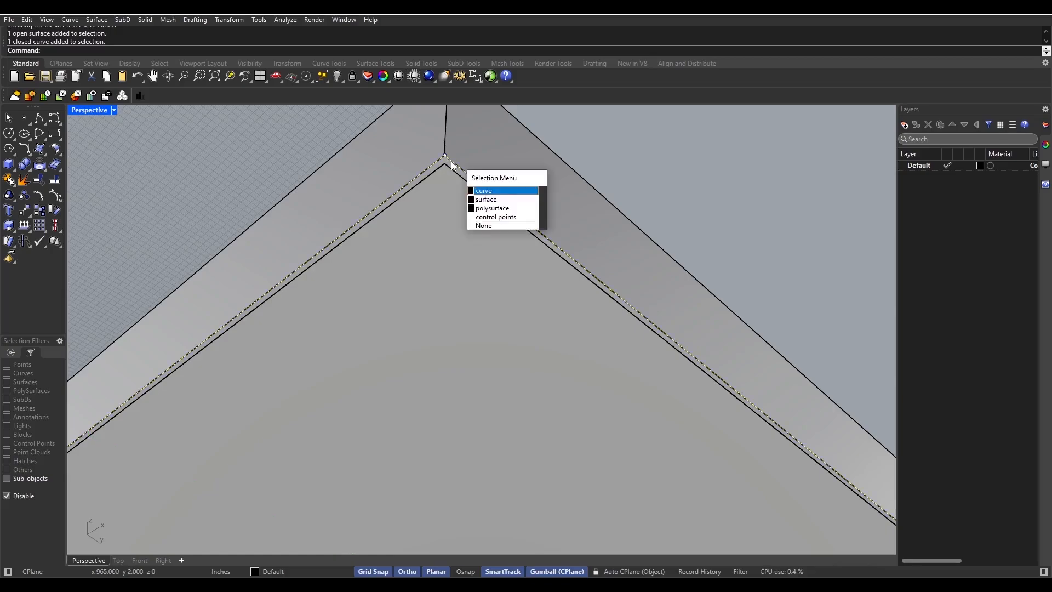
{"action": "left_click", "coordinate": [497, 190]}
{"action": "scroll", "coordinate": [452, 269], "scroll_direction": "down", "scroll_amount": 6}
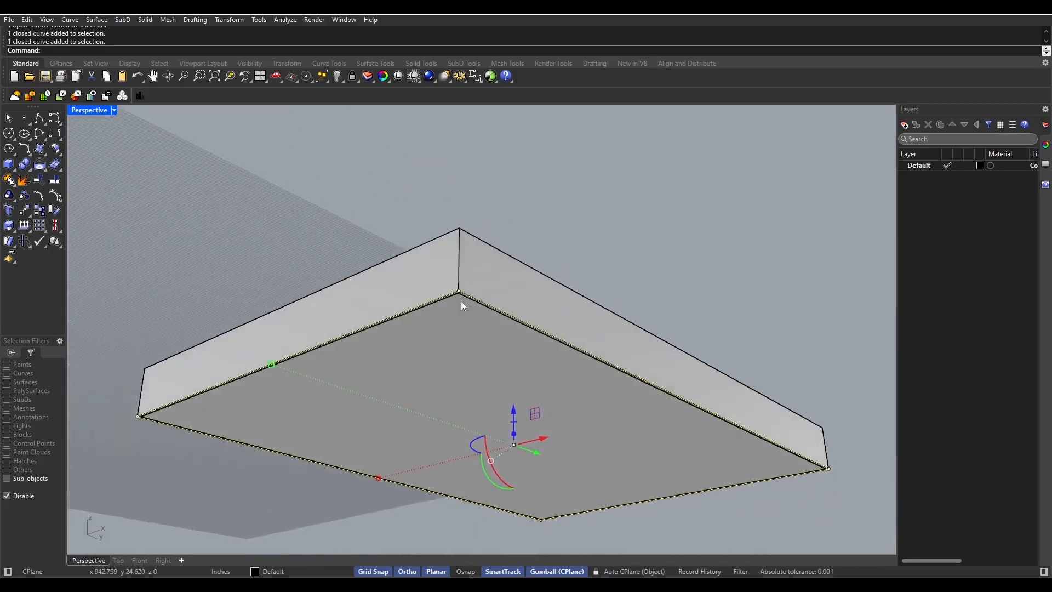
{"action": "right_click_drag", "start_coordinate": [461, 301], "coordinate": [457, 286]}
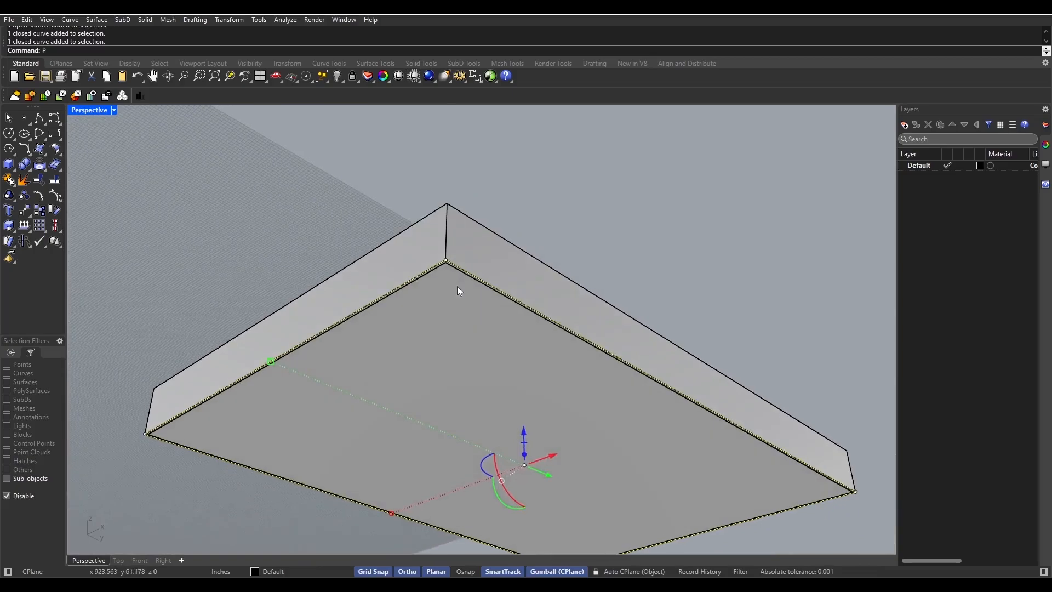
{"action": "type", "text": "lanarSrf"}
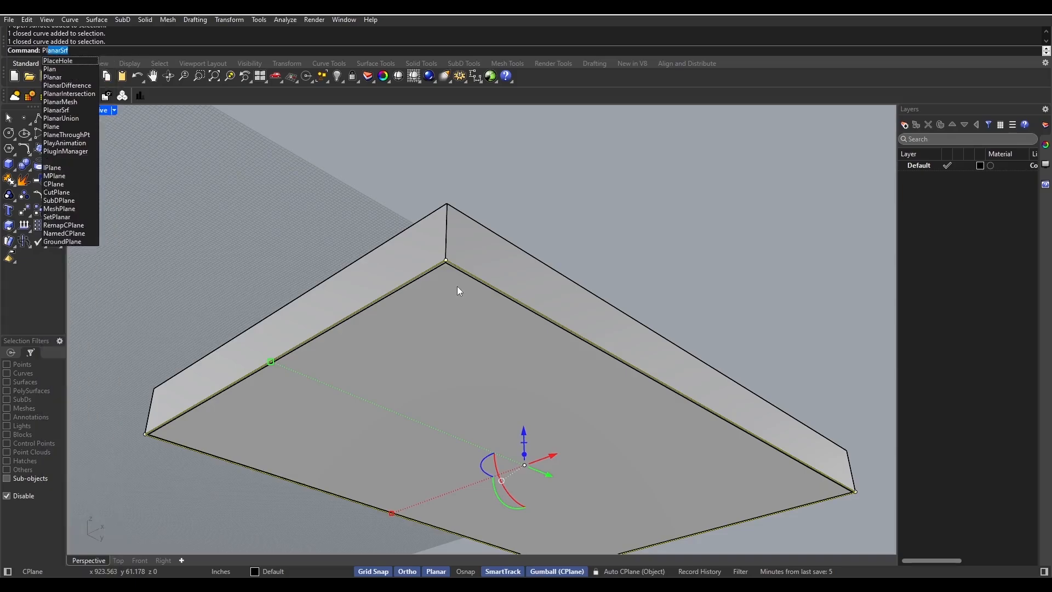
{"action": "key", "text": "Return"}
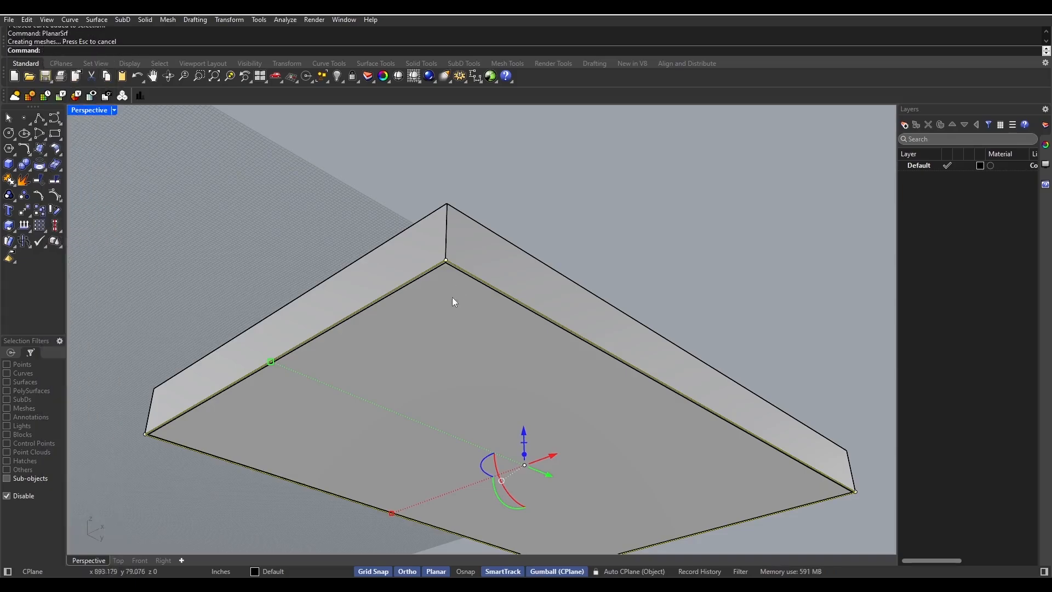
- Select the full-footprint surface under the walls and extrude it 6 inches downward as a solid floor slab with ExtrudeSrf
{"action": "scroll", "coordinate": [452, 297], "scroll_direction": "up", "scroll_amount": 5}
{"action": "scroll", "coordinate": [446, 235], "scroll_direction": "up", "scroll_amount": 4}
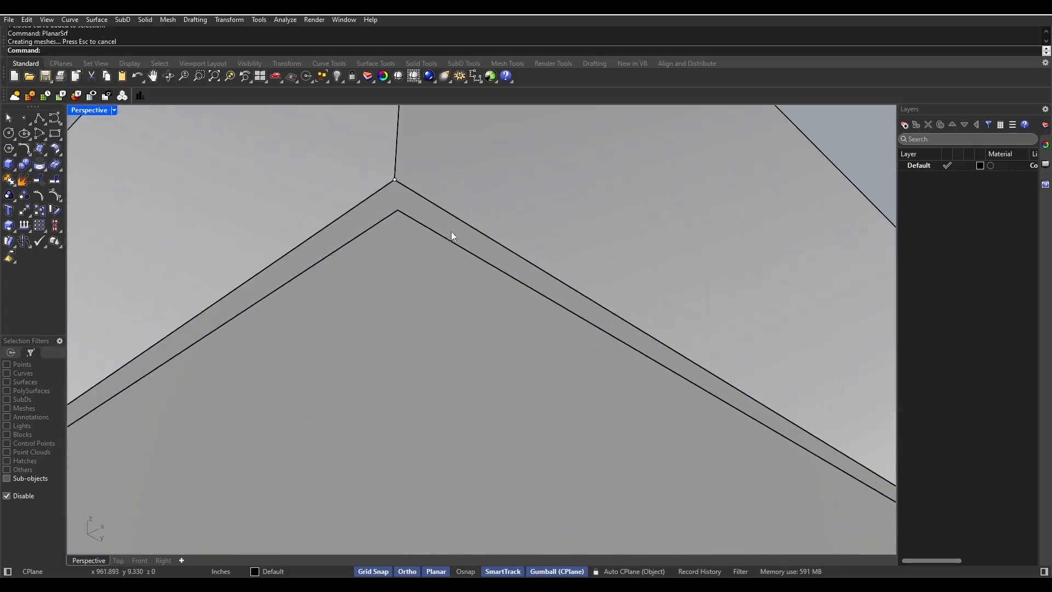
{"action": "left_click", "coordinate": [449, 241]}
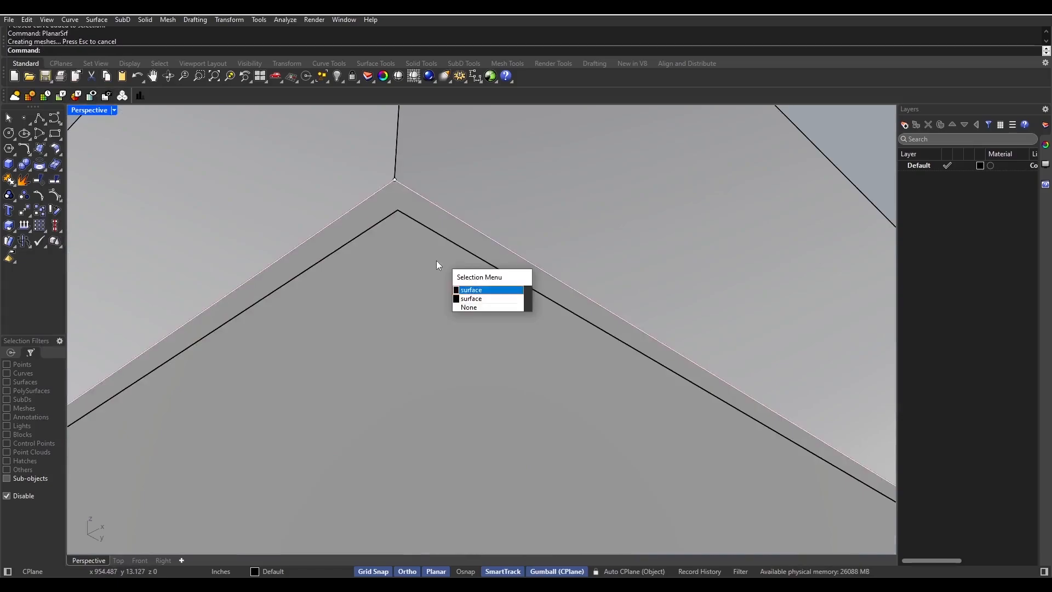
{"action": "left_click", "coordinate": [475, 294]}
{"action": "scroll", "coordinate": [471, 299], "scroll_direction": "down", "scroll_amount": 5}
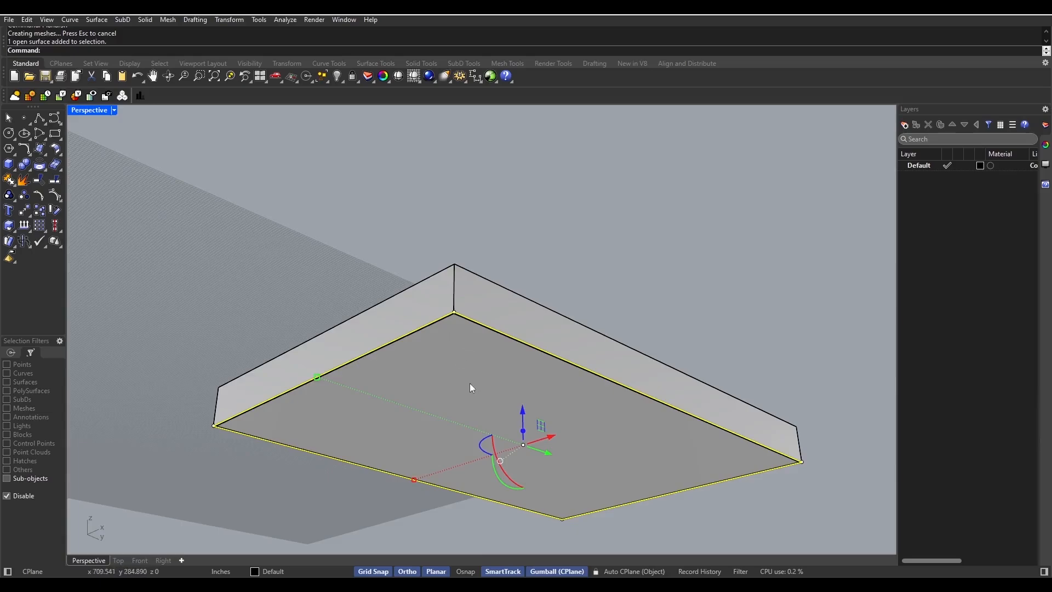
{"action": "type", "text": "ExtrudeSrf"}
{"action": "key", "text": "Return"}
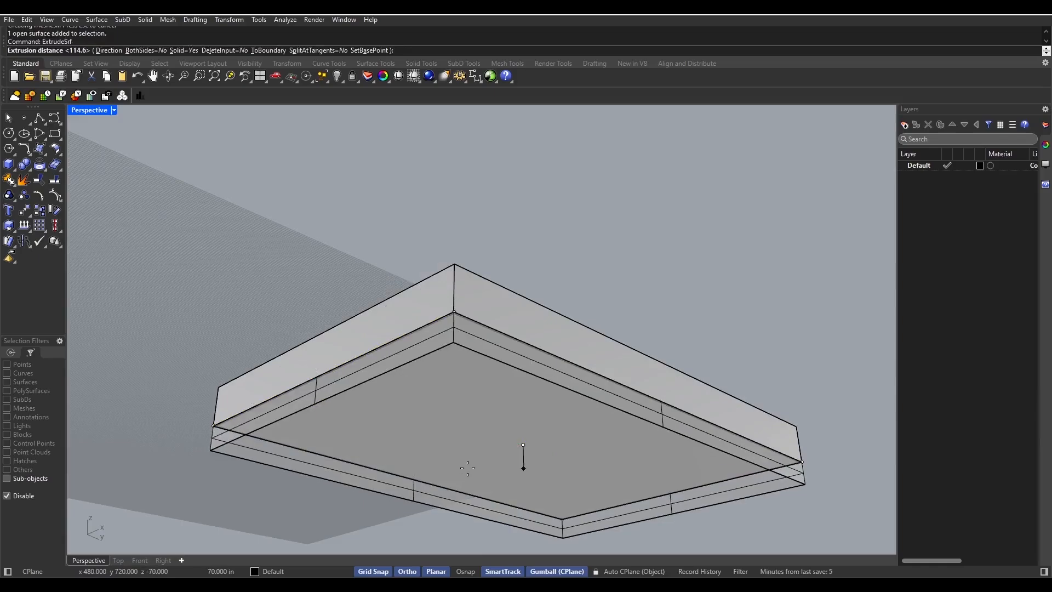
{"action": "type", "text": "6"}
{"action": "key", "text": "Return"}
{"action": "right_click_drag", "start_coordinate": [462, 465], "coordinate": [493, 455]}
{"action": "key", "text": "Escape"}
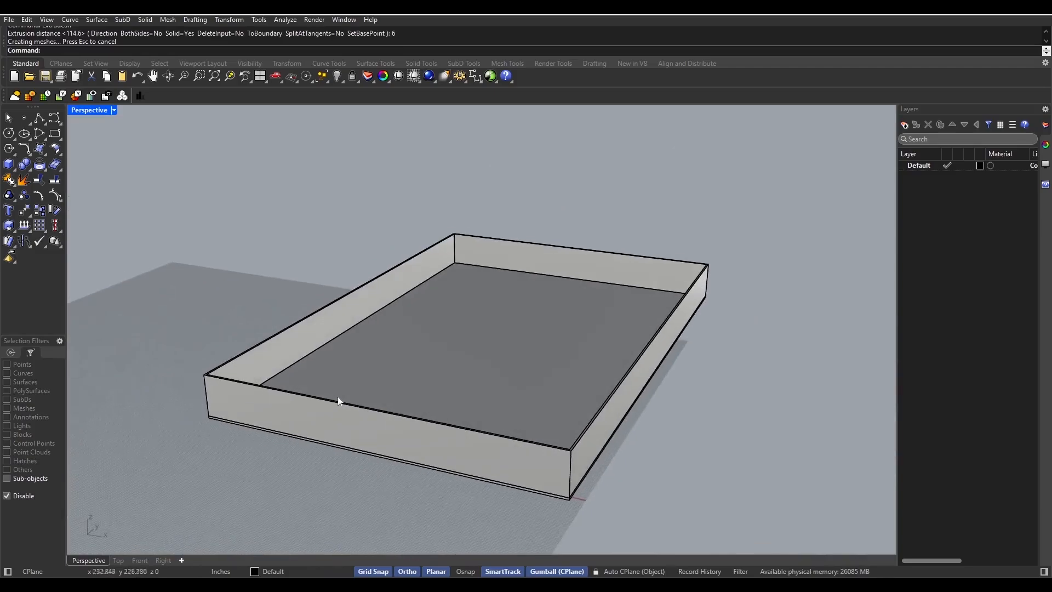
- Select the floor slab polysurface and copy it 10' straight up with the gumball to form the roof slab
{"action": "scroll", "coordinate": [297, 406], "scroll_direction": "up", "scroll_amount": 6}
{"action": "scroll", "coordinate": [290, 427], "scroll_direction": "down", "scroll_amount": 4}
{"action": "right_click_drag", "start_coordinate": [287, 437], "coordinate": [266, 451]}
{"action": "left_click", "coordinate": [364, 364]}
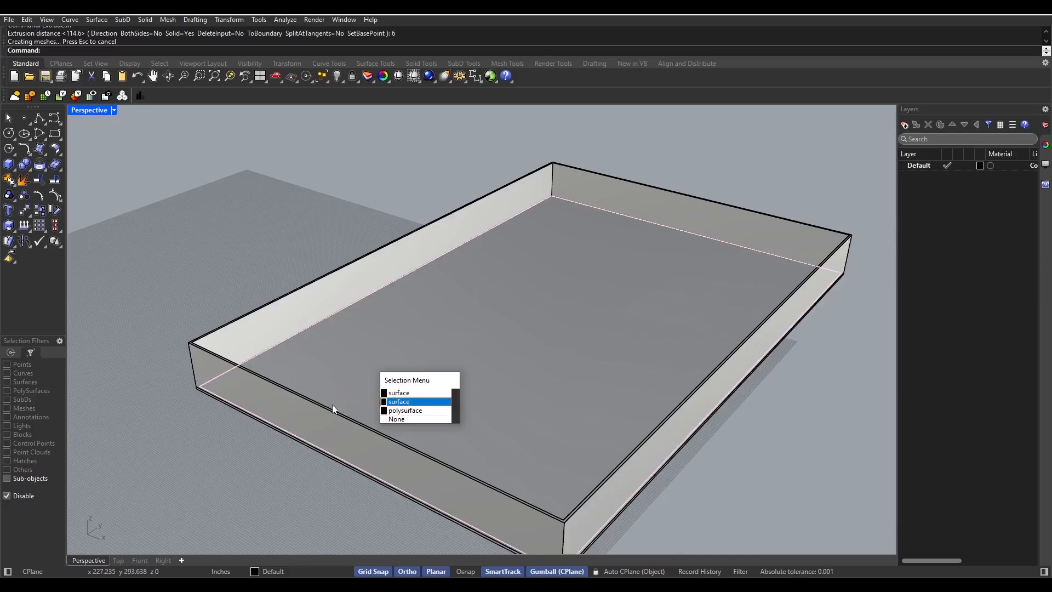
{"action": "left_click", "coordinate": [416, 411]}
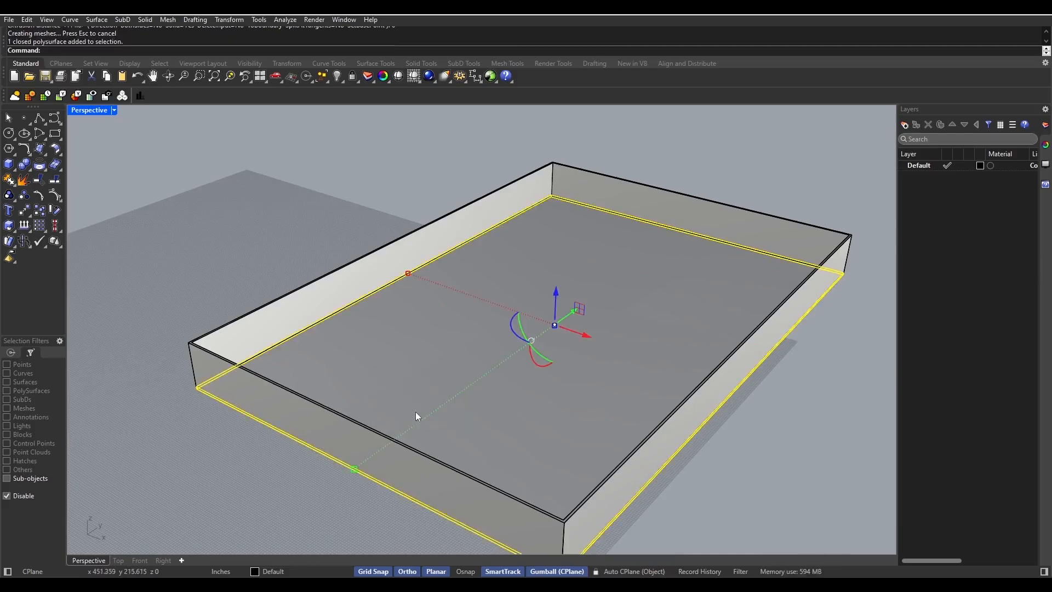
{"action": "left_click", "coordinate": [556, 312]}
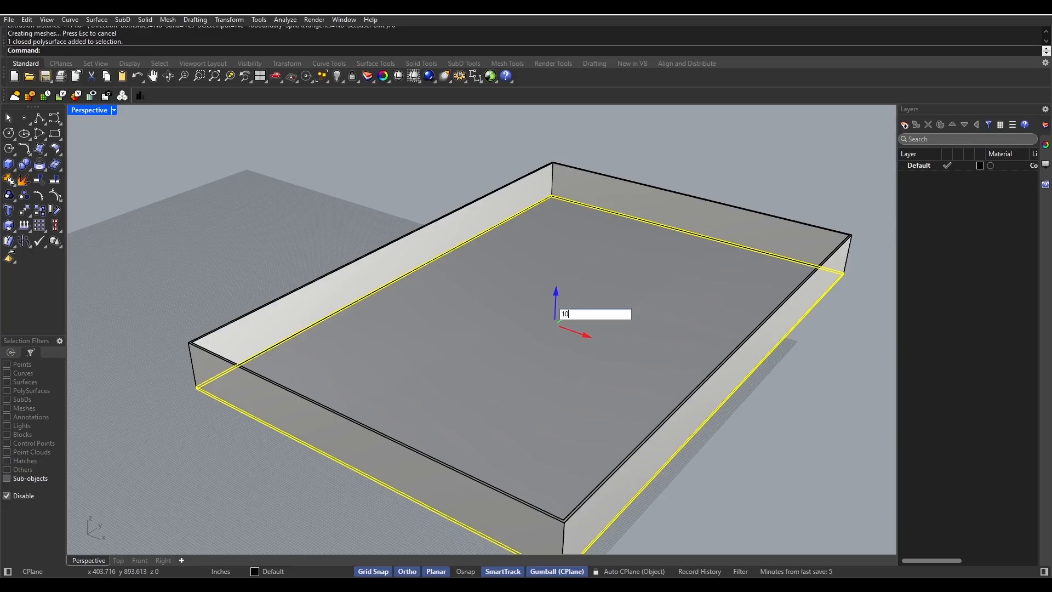
{"action": "key", "text": "Return"}
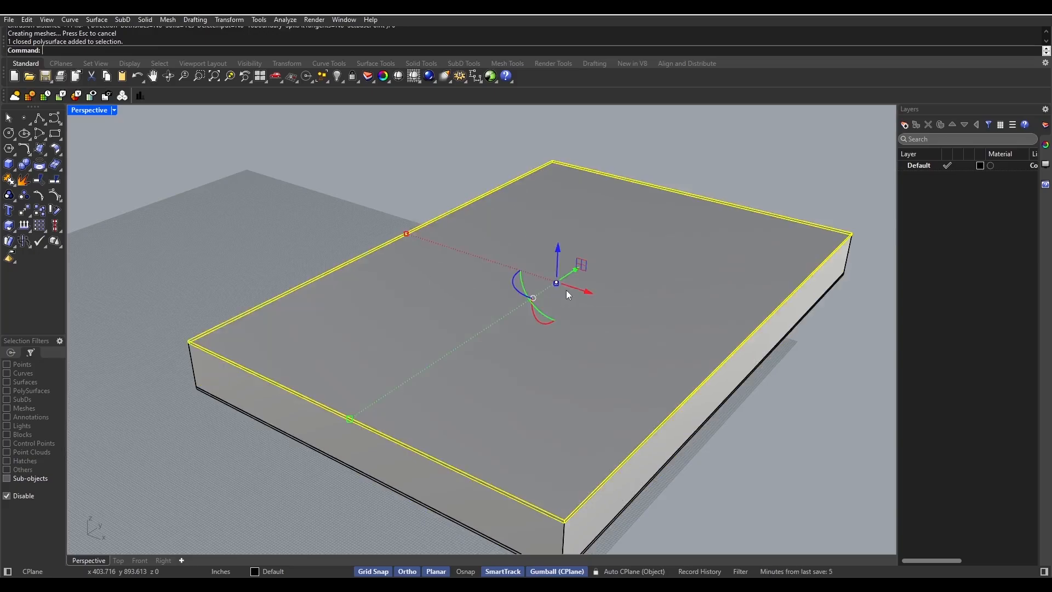
{"action": "key", "text": "Escape"}
- Draw a 3-point rectangle about 384 in long on the short wall face, starting at the wall's lower corner above the floor slab
{"action": "right_click_drag", "start_coordinate": [431, 429], "coordinate": [406, 420]}
{"action": "scroll", "coordinate": [249, 450], "scroll_direction": "up", "scroll_amount": 5}
{"action": "scroll", "coordinate": [250, 449], "scroll_direction": "up", "scroll_amount": 3}
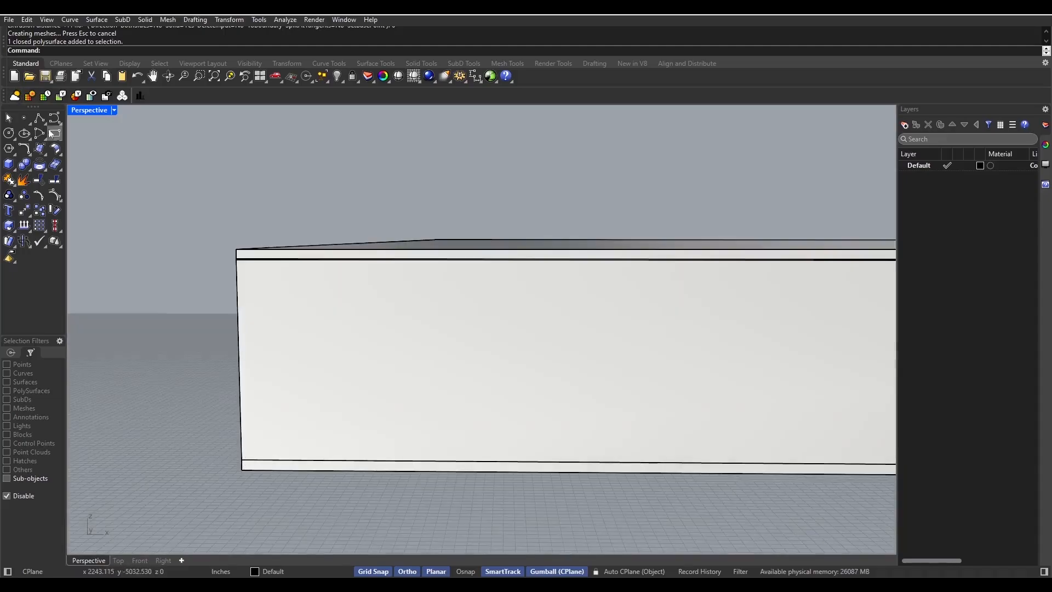
{"action": "left_click", "coordinate": [61, 139]}
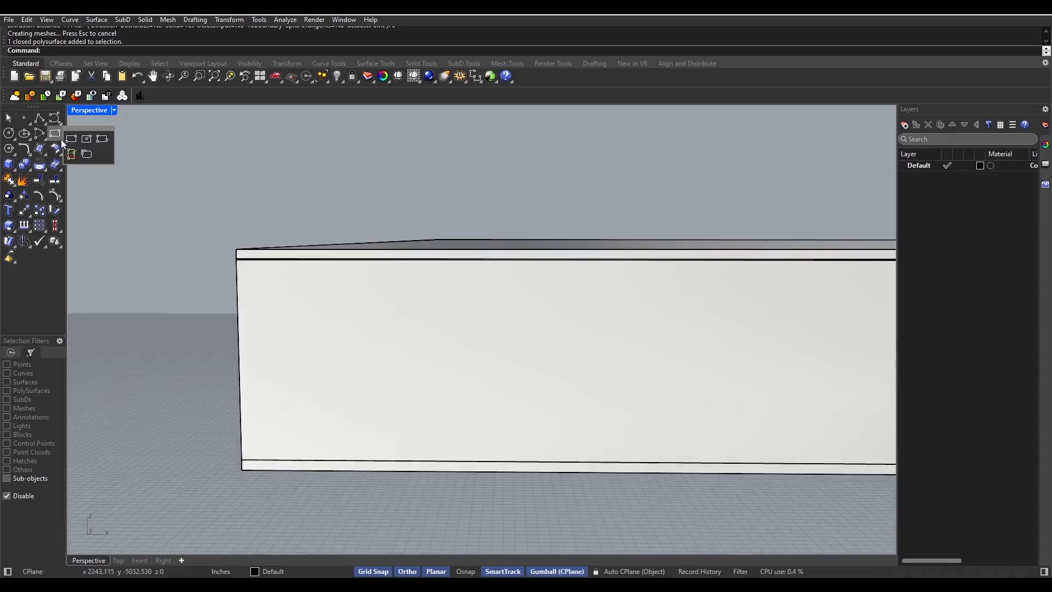
{"action": "left_click", "coordinate": [101, 139]}
{"action": "scroll", "coordinate": [239, 461], "scroll_direction": "up", "scroll_amount": 3}
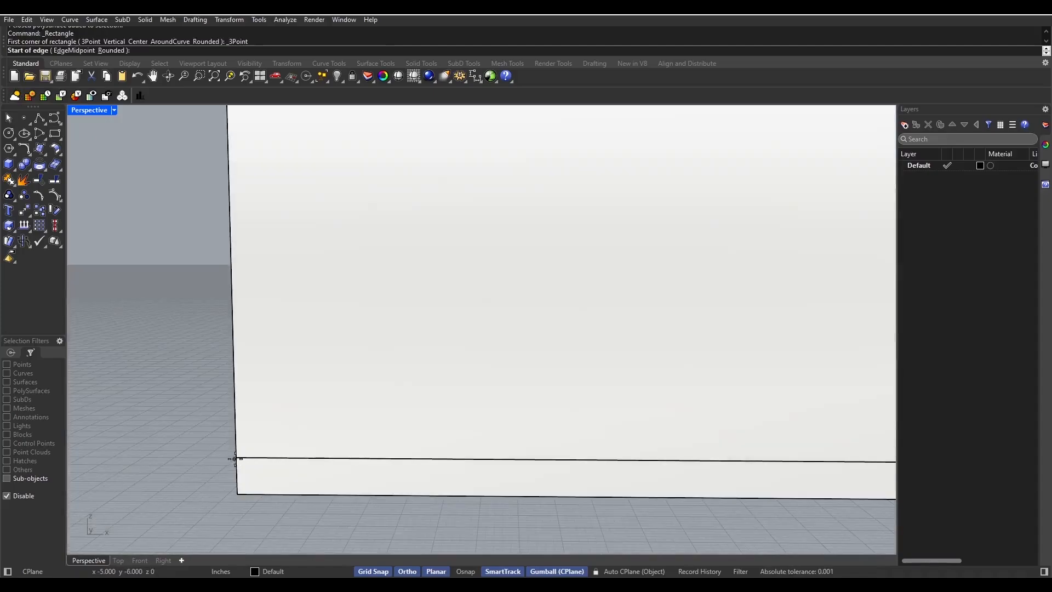
{"action": "scroll", "coordinate": [238, 460], "scroll_direction": "up", "scroll_amount": 2}
{"action": "scroll", "coordinate": [234, 461], "scroll_direction": "down", "scroll_amount": 5}
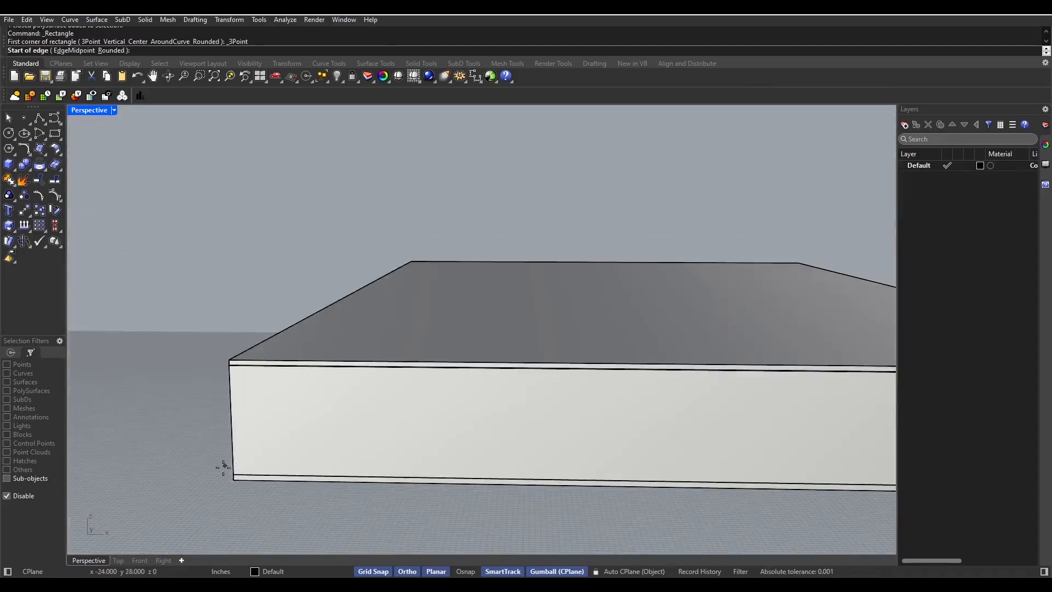
{"action": "right_click_drag", "start_coordinate": [240, 502], "coordinate": [291, 413], "text": "shift"}
{"action": "scroll", "coordinate": [302, 400], "scroll_direction": "up", "scroll_amount": 5}
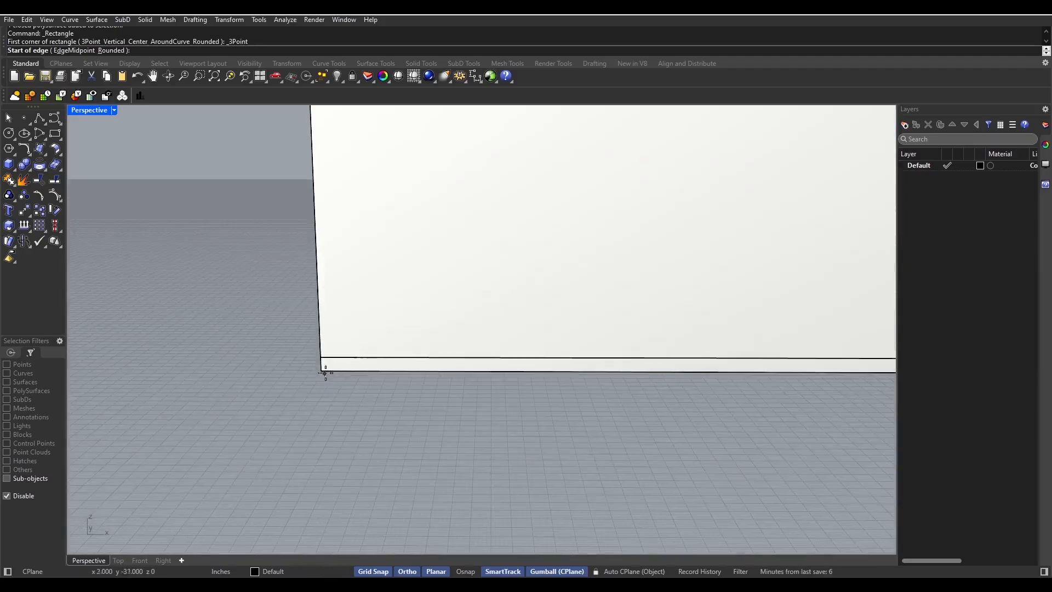
{"action": "scroll", "coordinate": [317, 360], "scroll_direction": "up", "scroll_amount": 2}
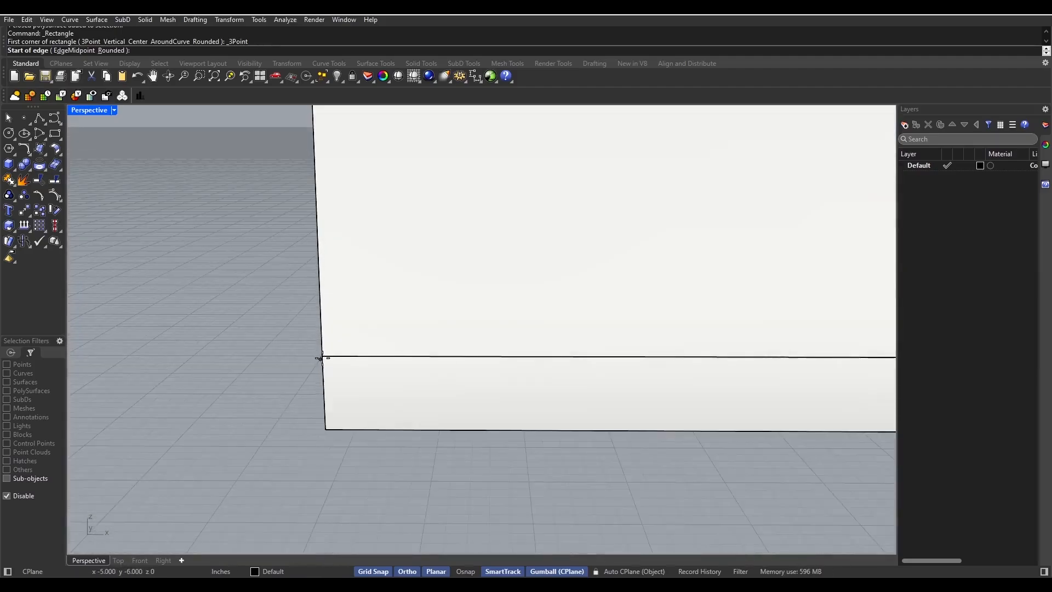
{"action": "left_click", "coordinate": [323, 357]}
{"action": "scroll", "coordinate": [578, 348], "scroll_direction": "down", "scroll_amount": 2}
{"action": "scroll", "coordinate": [647, 355], "scroll_direction": "down", "scroll_amount": 2}
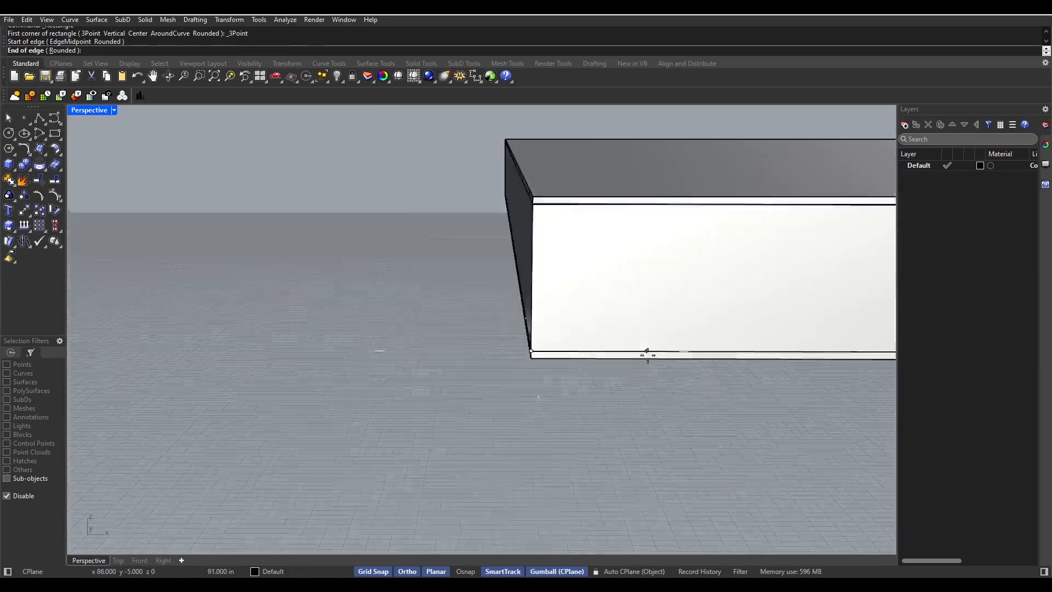
{"action": "right_click_drag", "start_coordinate": [646, 356], "coordinate": [536, 362], "text": "shift"}
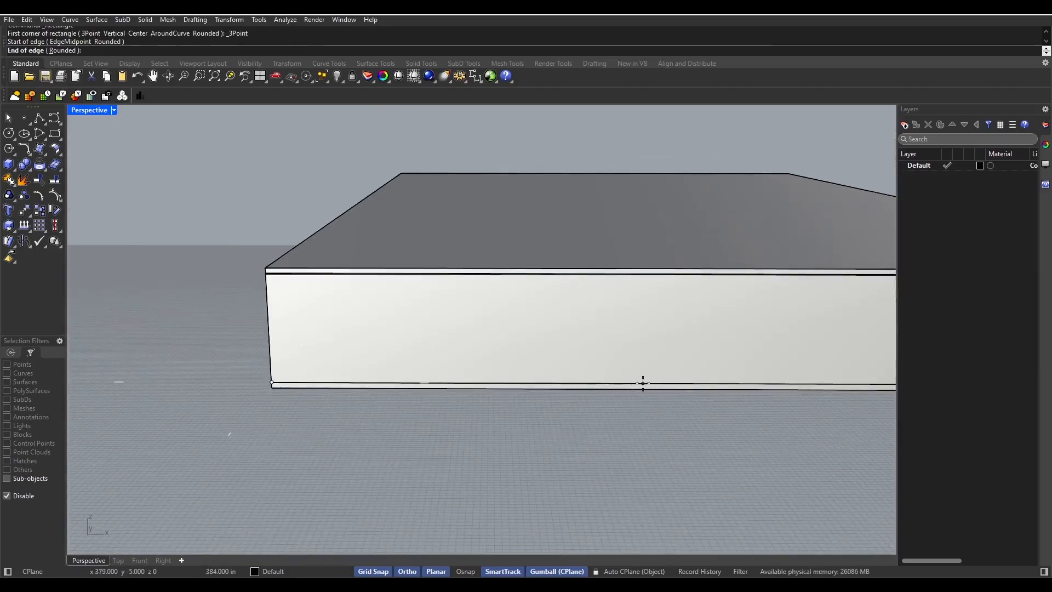
{"action": "left_click", "coordinate": [643, 383]}
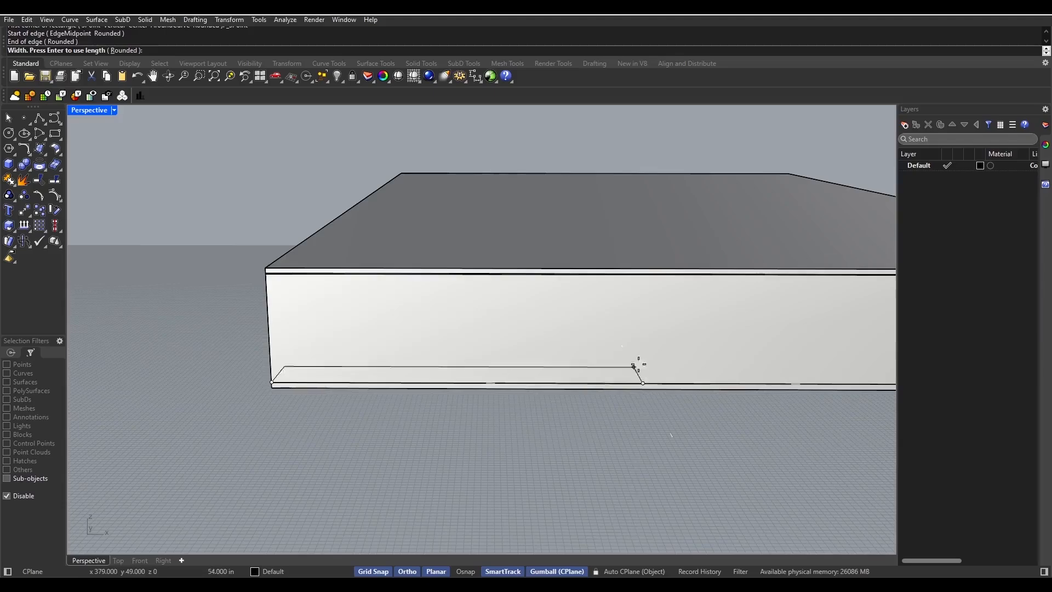
{"action": "left_click", "coordinate": [644, 318]}
- Select the rectangle and move it up and inward on the short wall face, away from the corner
{"action": "left_click", "coordinate": [627, 323]}
{"action": "left_click", "coordinate": [651, 351]}
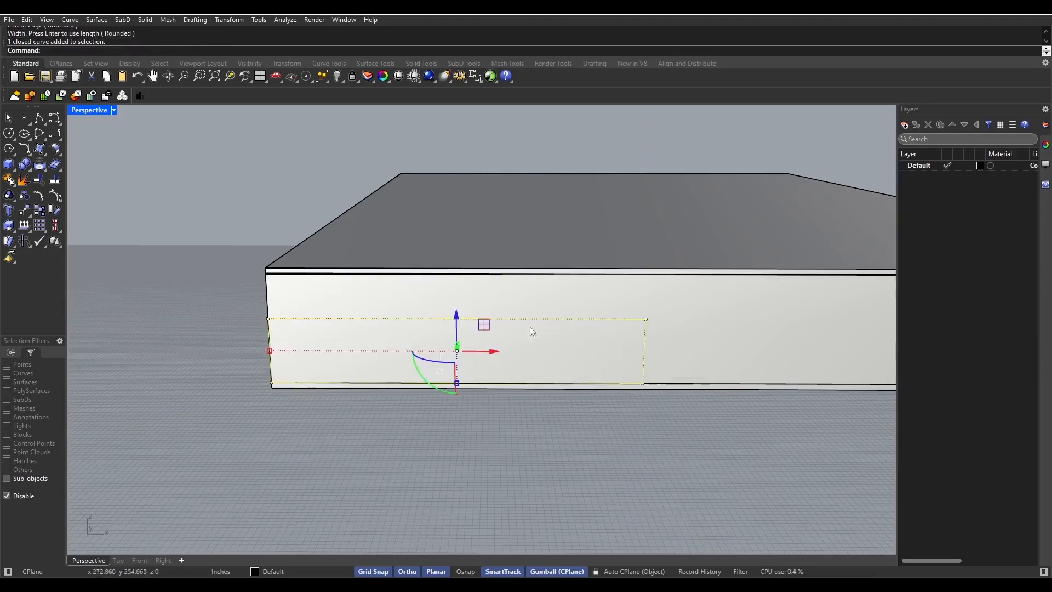
{"action": "left_click_drag", "start_coordinate": [456, 316], "coordinate": [523, 330]}
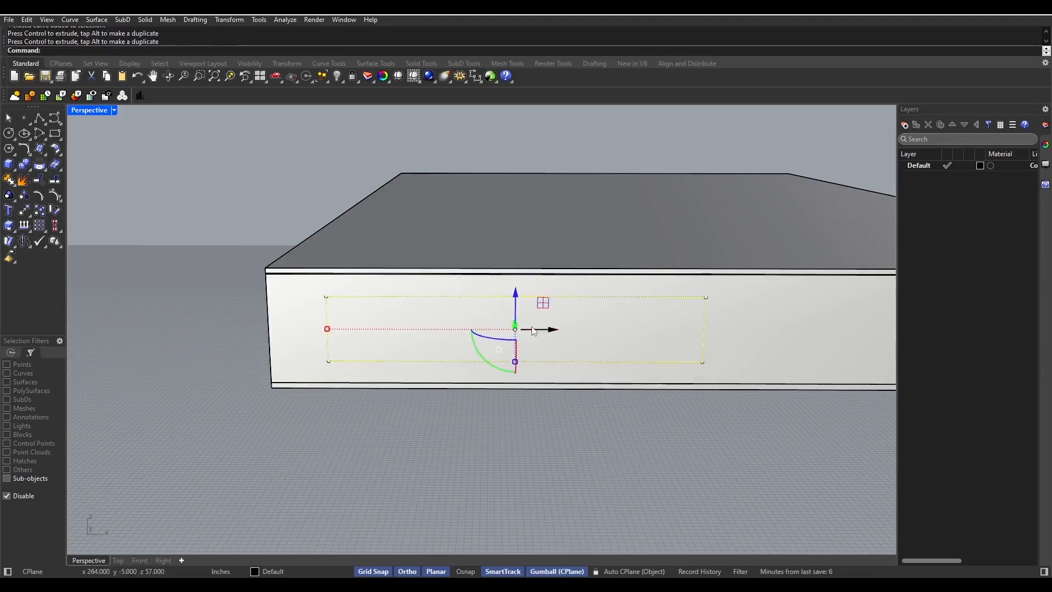
- Copy the rectangle along the short wall with the gumball to place a second one near the opposite corner, and deselect it
{"action": "right_click_drag", "start_coordinate": [545, 337], "coordinate": [498, 336]}
{"action": "scroll", "coordinate": [534, 350], "scroll_direction": "down", "scroll_amount": 5}
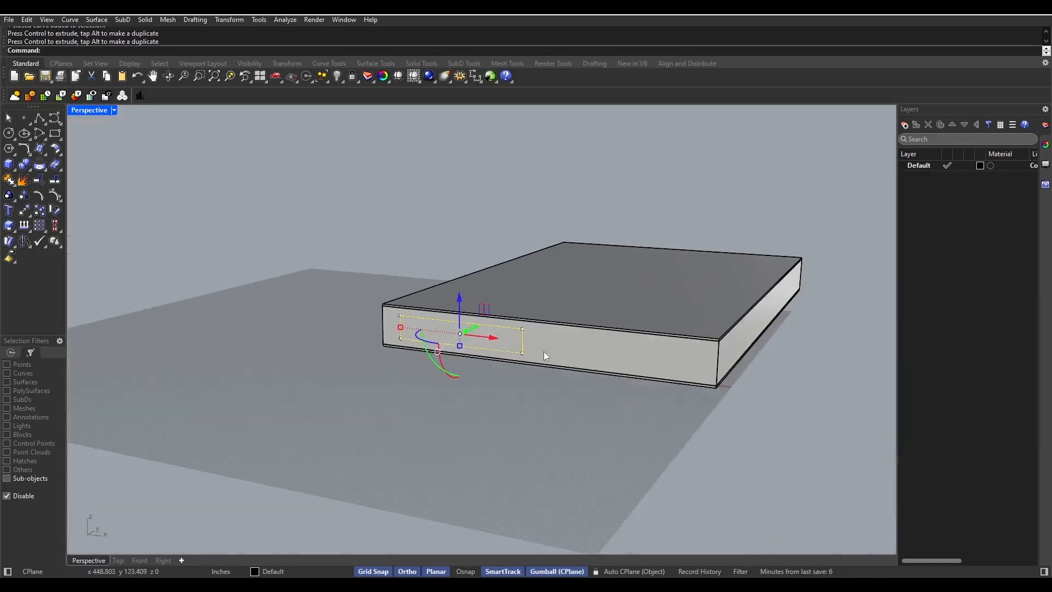
{"action": "scroll", "coordinate": [482, 344], "scroll_direction": "up", "scroll_amount": 6}
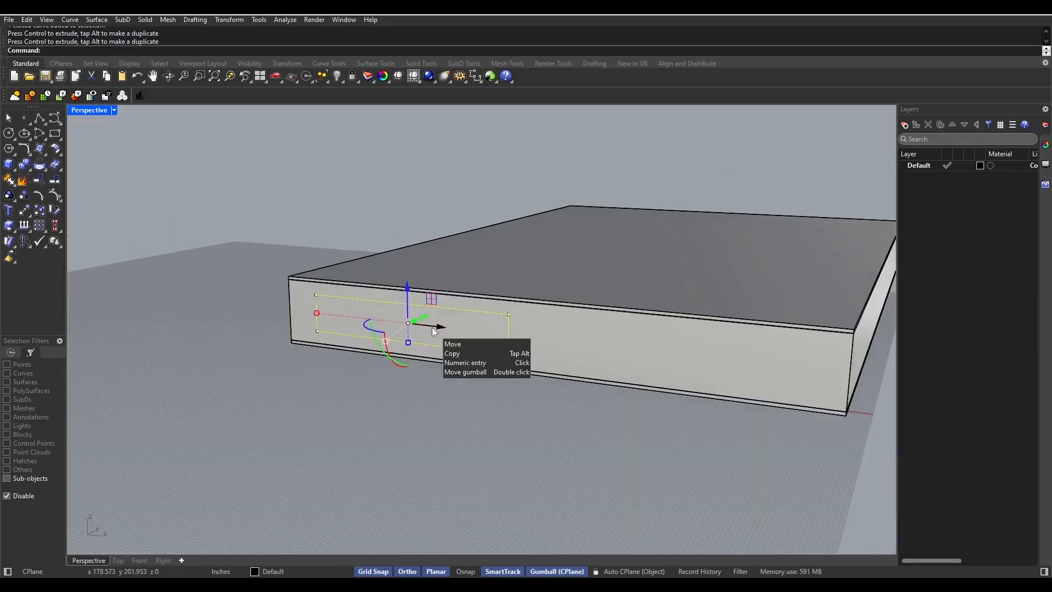
{"action": "left_click_drag", "start_coordinate": [433, 332], "coordinate": [712, 339]}
{"action": "key", "text": "alt"}
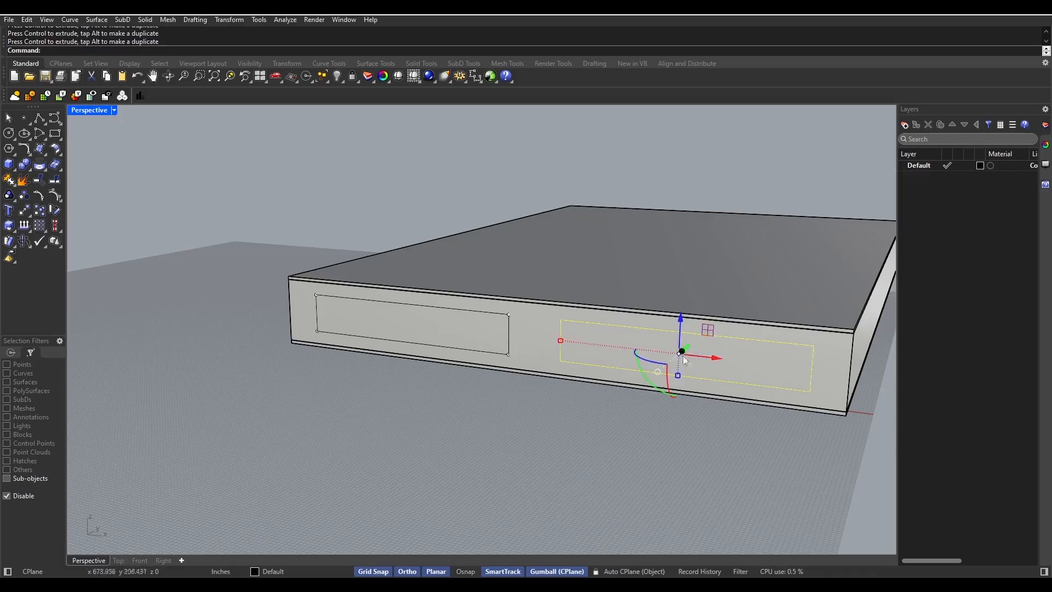
{"action": "scroll", "coordinate": [658, 376], "scroll_direction": "down", "scroll_amount": 4}
{"action": "left_click", "coordinate": [811, 431]}
- Draw a smaller 3-point rectangle about 59 in high on the adjacent long wall, starting at its lower corner above the floor slab
{"action": "right_click_drag", "start_coordinate": [811, 436], "coordinate": [230, 354]}
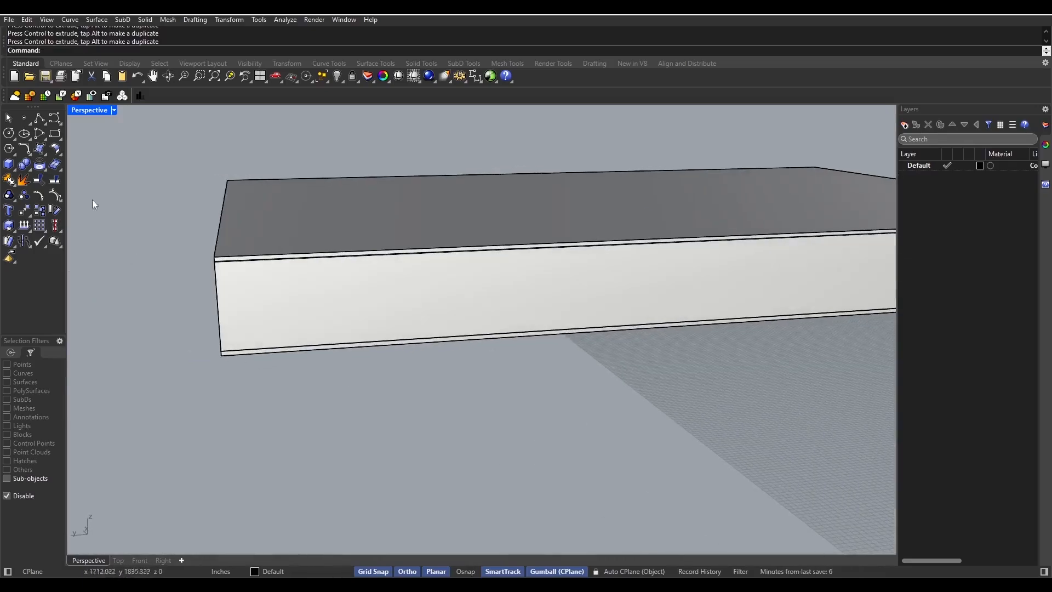
{"action": "left_click", "coordinate": [55, 134]}
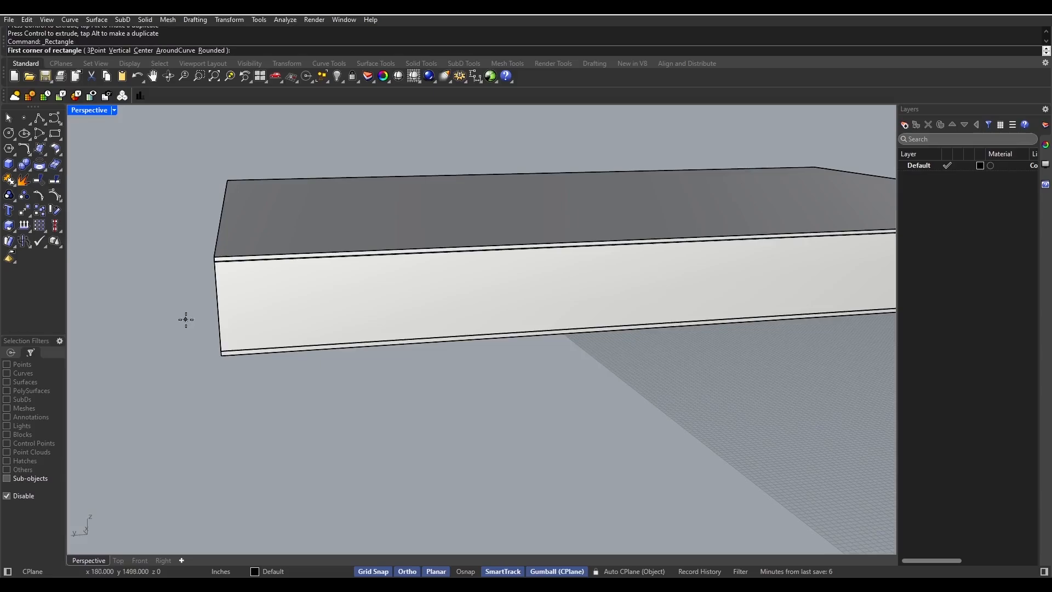
{"action": "left_click", "coordinate": [60, 139]}
{"action": "left_click", "coordinate": [100, 141]}
{"action": "scroll", "coordinate": [207, 345], "scroll_direction": "up", "scroll_amount": 5}
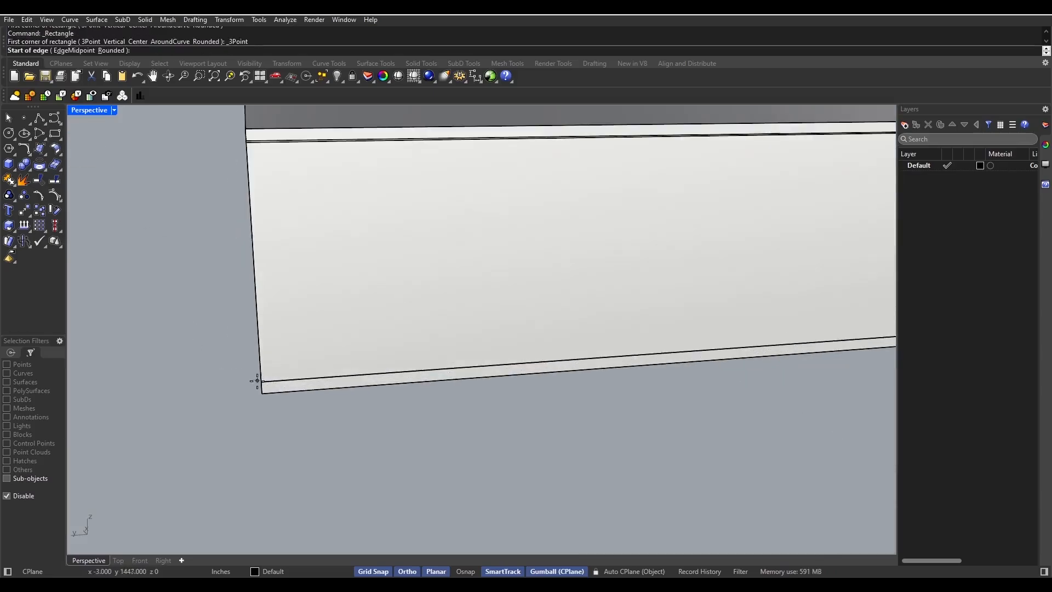
{"action": "left_click", "coordinate": [261, 381]}
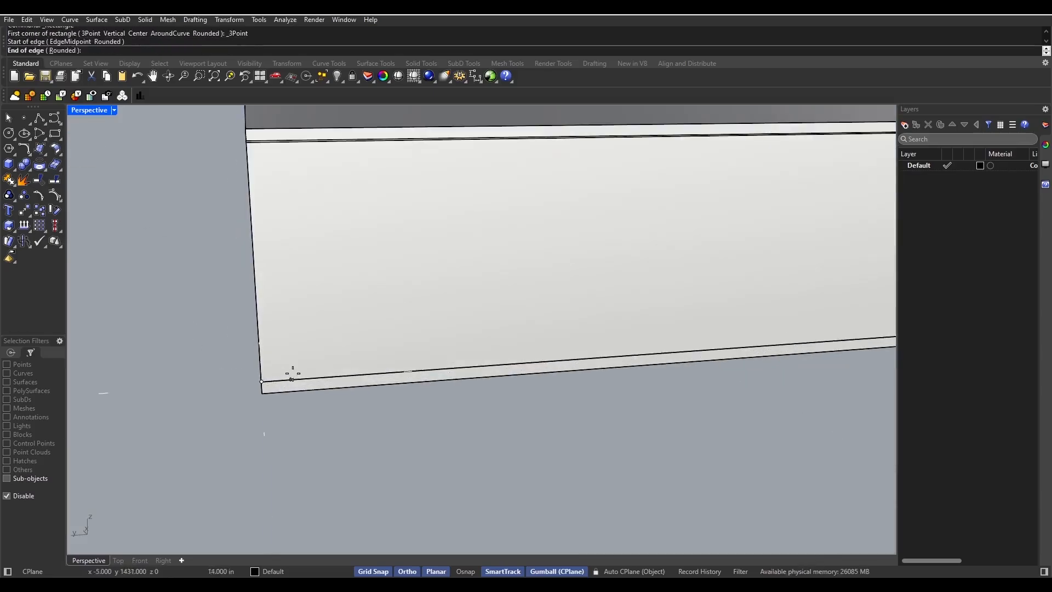
{"action": "left_click", "coordinate": [426, 370]}
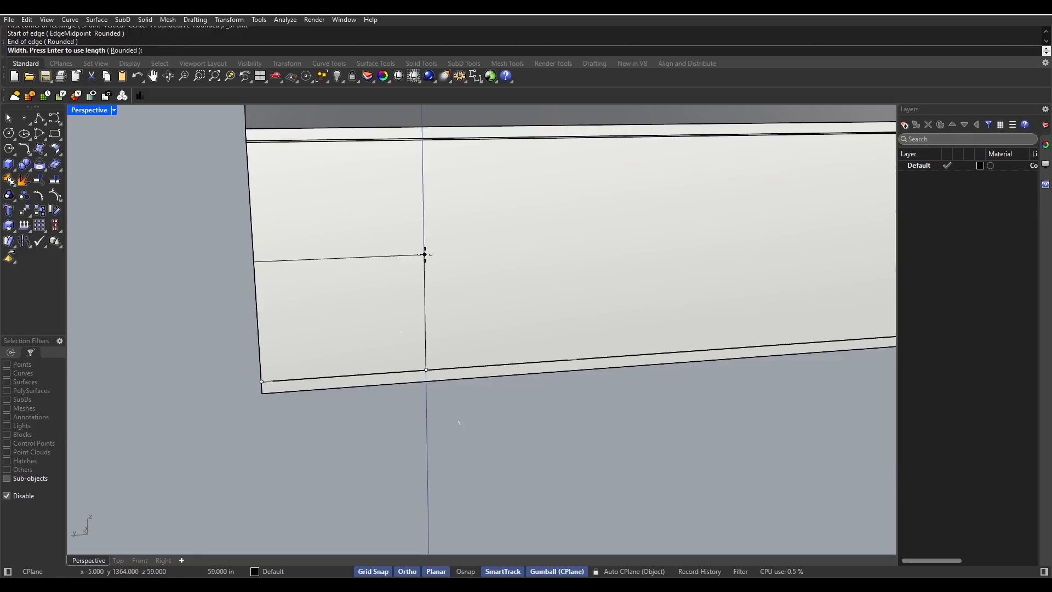
{"action": "left_click", "coordinate": [424, 254]}
- Select the small rectangle and move it up and along the long wall, away from the corner
{"action": "left_click", "coordinate": [422, 268]}
{"action": "left_click", "coordinate": [455, 296]}
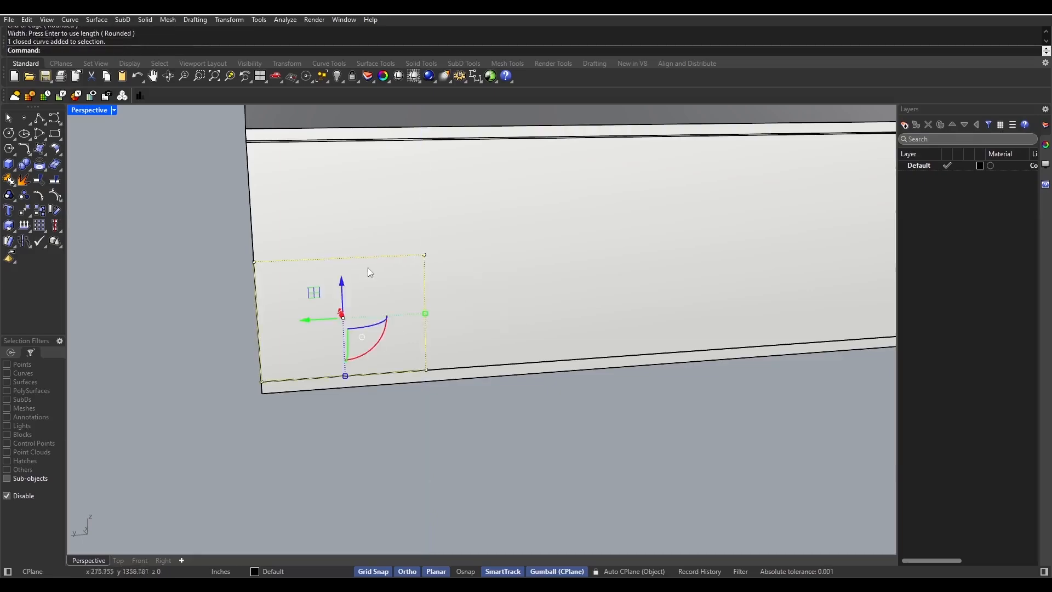
{"action": "left_click_drag", "start_coordinate": [344, 298], "coordinate": [340, 237]}
{"action": "scroll", "coordinate": [332, 239], "scroll_direction": "down", "scroll_amount": 9}
{"action": "right_click_drag", "start_coordinate": [391, 269], "coordinate": [366, 263]}
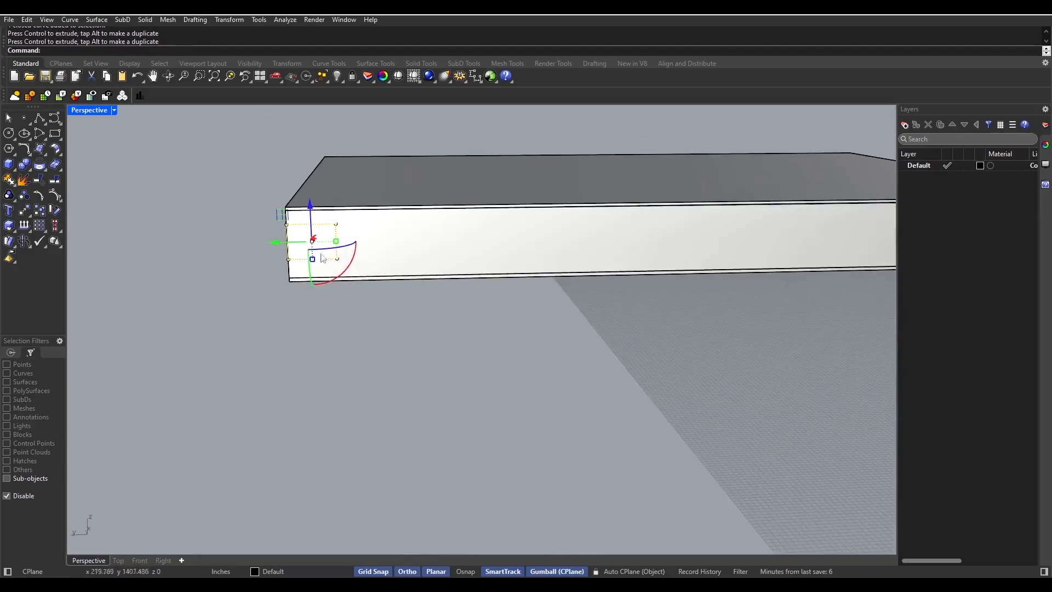
{"action": "left_click_drag", "start_coordinate": [299, 244], "coordinate": [555, 243]}
- Copy the small rectangle three times along the long wall to form a row of four, and clear the selection
{"action": "scroll", "coordinate": [544, 267], "scroll_direction": "down", "scroll_amount": 5}
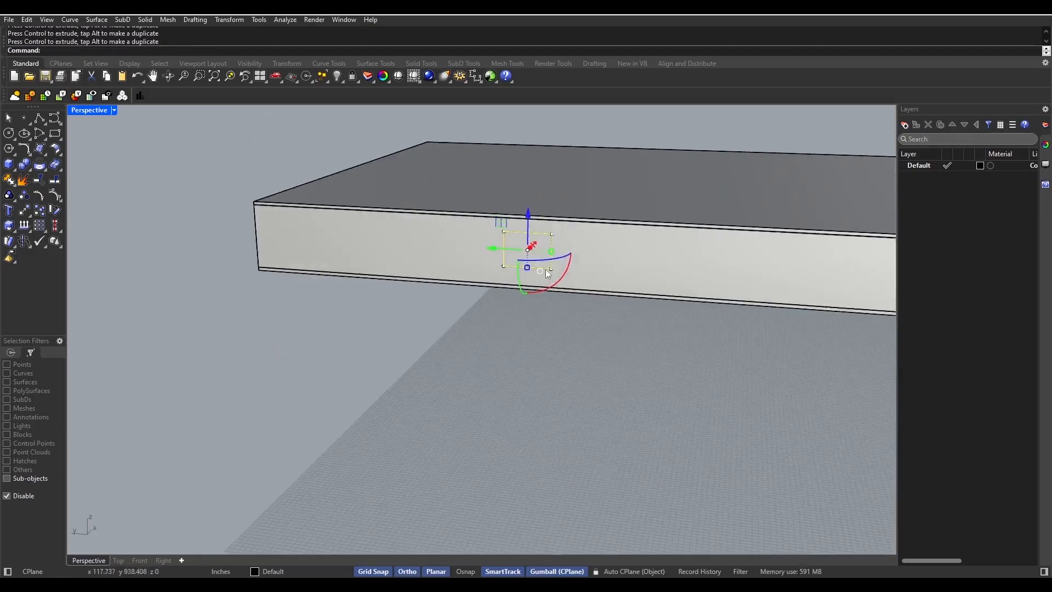
{"action": "scroll", "coordinate": [584, 284], "scroll_direction": "up", "scroll_amount": 4}
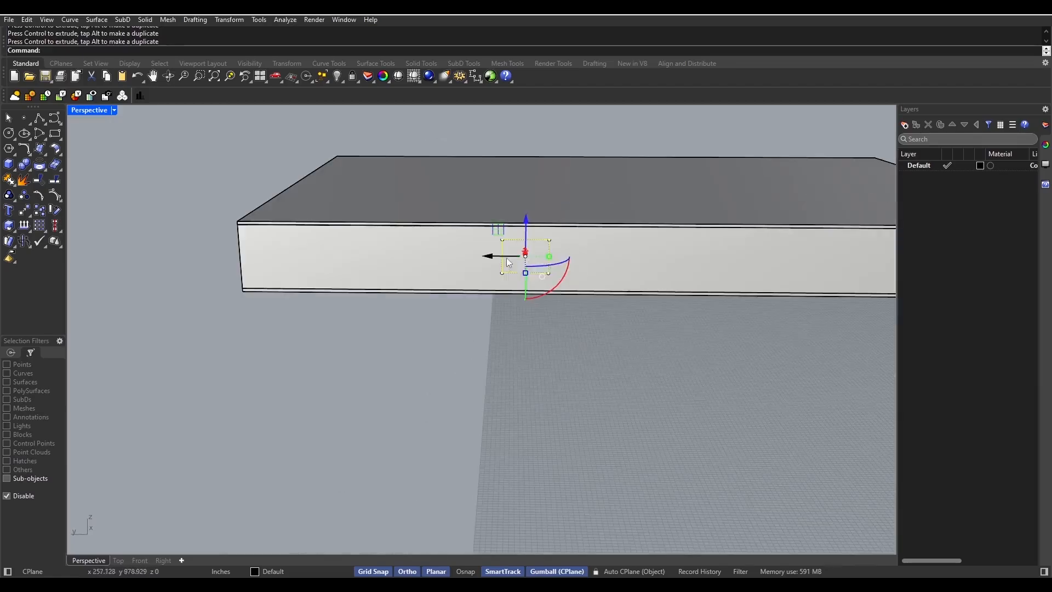
{"action": "left_click_drag", "start_coordinate": [507, 258], "coordinate": [640, 256]}
{"action": "scroll", "coordinate": [603, 269], "scroll_direction": "down", "scroll_amount": 3}
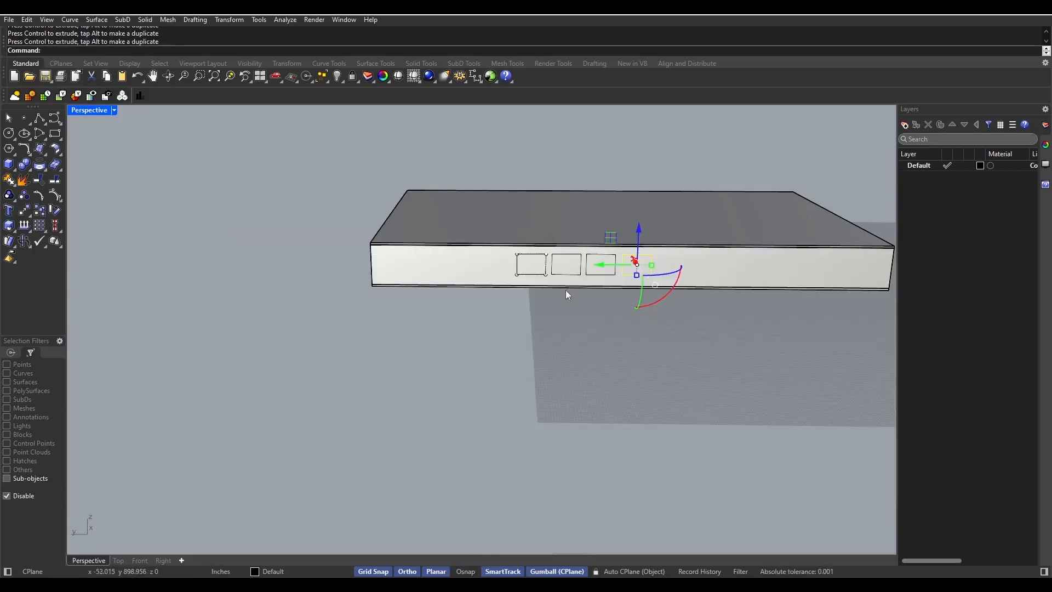
{"action": "left_click", "coordinate": [519, 301]}
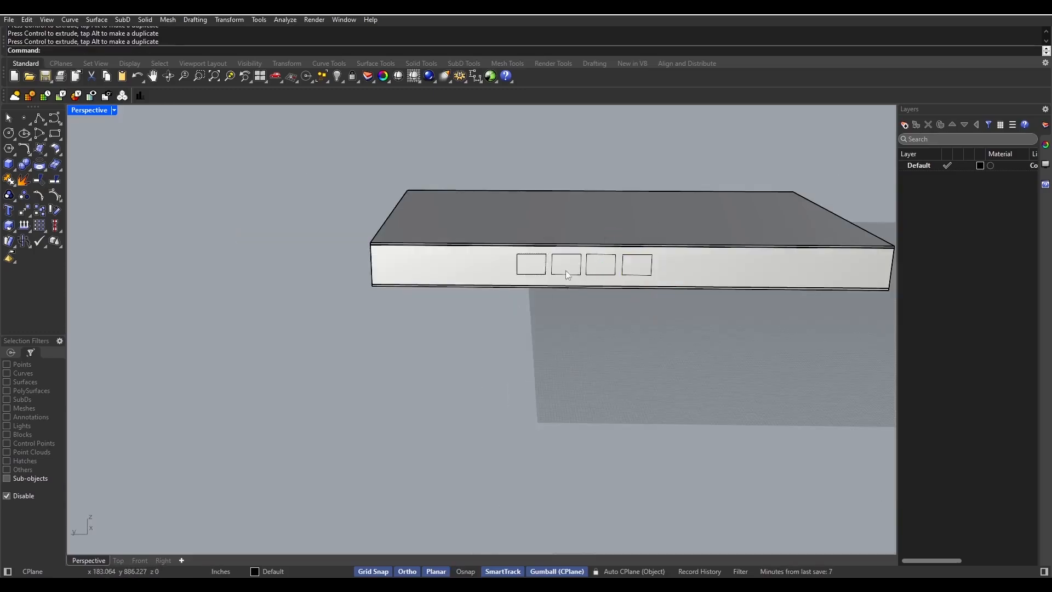
- Select all four small rectangles and shift the row along the long wall toward its middle
{"action": "scroll", "coordinate": [566, 271], "scroll_direction": "up", "scroll_amount": 3}
{"action": "left_click", "coordinate": [536, 264]}
{"action": "left_click", "coordinate": [579, 256]}
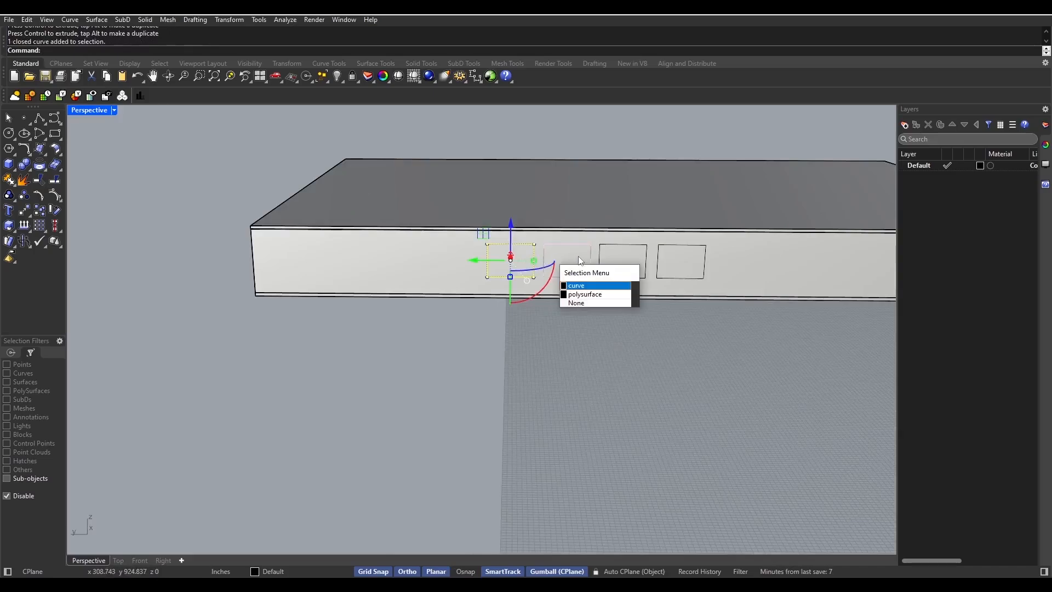
{"action": "left_click", "coordinate": [597, 286]}
{"action": "left_click", "coordinate": [639, 263]}
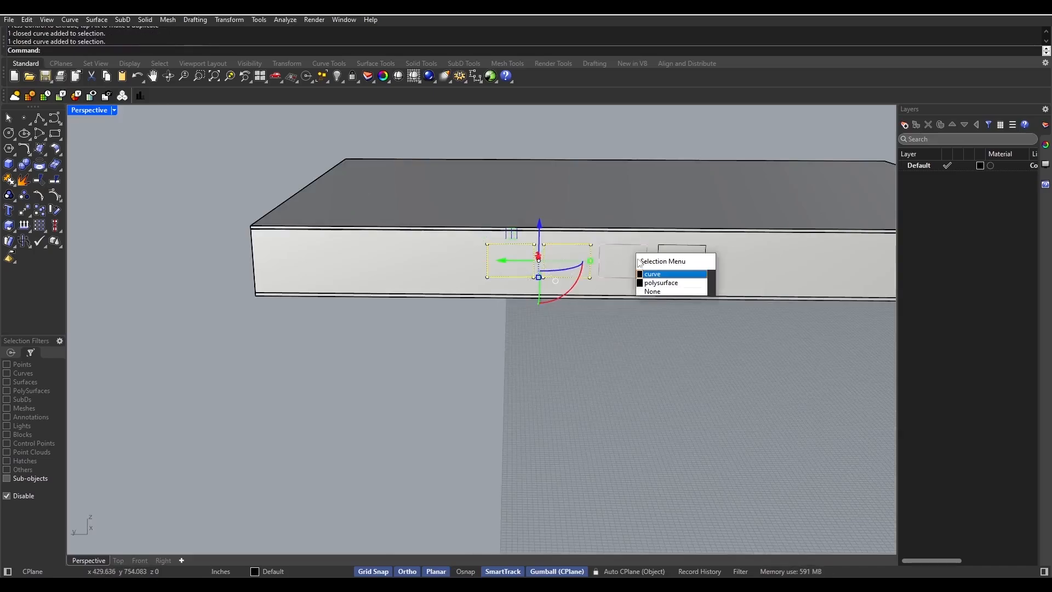
{"action": "left_click", "coordinate": [659, 276]}
{"action": "left_click", "coordinate": [659, 262]}
{"action": "left_click", "coordinate": [684, 285]}
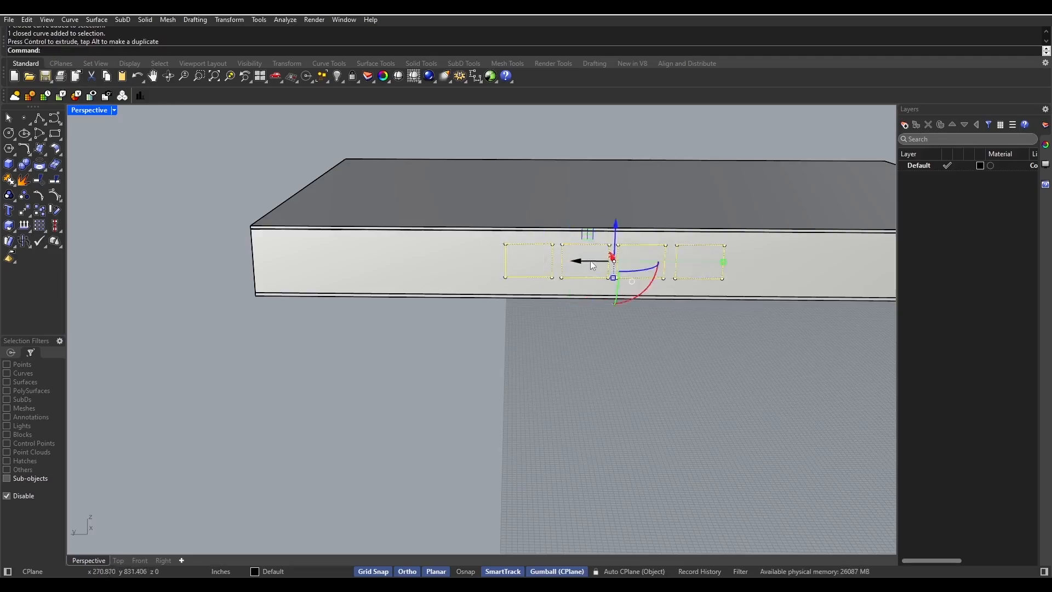
- Adjust the position of the four-rectangle row to centre it on the long wall, and deselect it
{"action": "scroll", "coordinate": [590, 262], "scroll_direction": "down", "scroll_amount": 4}
{"action": "scroll", "coordinate": [589, 268], "scroll_direction": "up", "scroll_amount": 4}
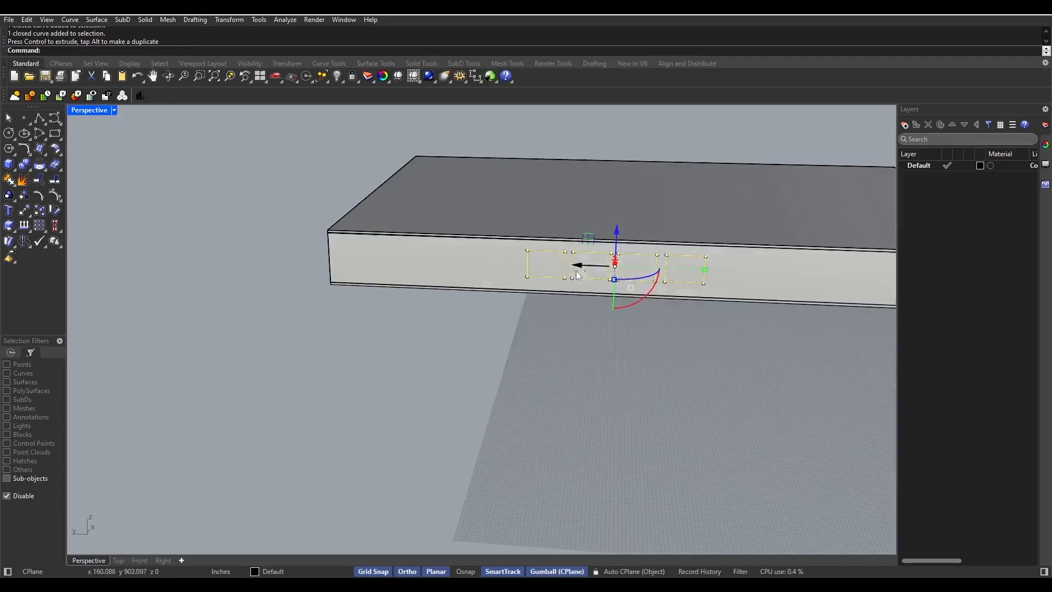
{"action": "scroll", "coordinate": [650, 274], "scroll_direction": "down", "scroll_amount": 3}
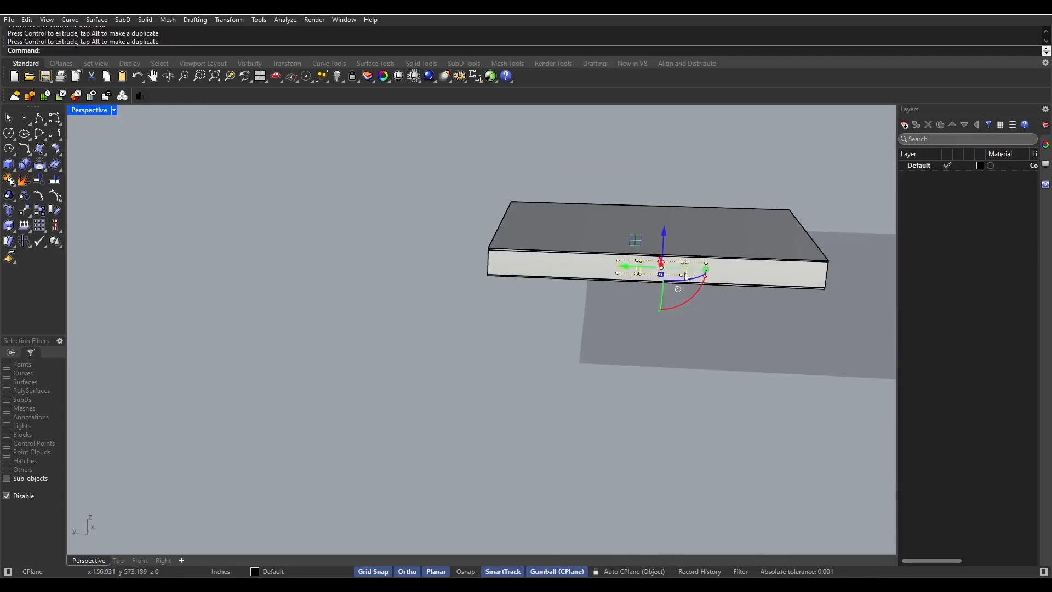
{"action": "mouse_move", "coordinate": [685, 273]}
{"action": "right_mouse_down"}
{"action": "mouse_move", "coordinate": [699, 265]}
{"action": "mouse_move", "coordinate": [680, 264]}
{"action": "right_mouse_up"}
{"action": "scroll", "coordinate": [648, 262], "scroll_direction": "up", "scroll_amount": 2}
{"action": "left_click_drag", "start_coordinate": [649, 261], "coordinate": [644, 265]}
{"action": "scroll", "coordinate": [642, 264], "scroll_direction": "down", "scroll_amount": 4}
{"action": "right_click_drag", "start_coordinate": [643, 264], "coordinate": [604, 277]}
{"action": "key", "text": "Escape"}
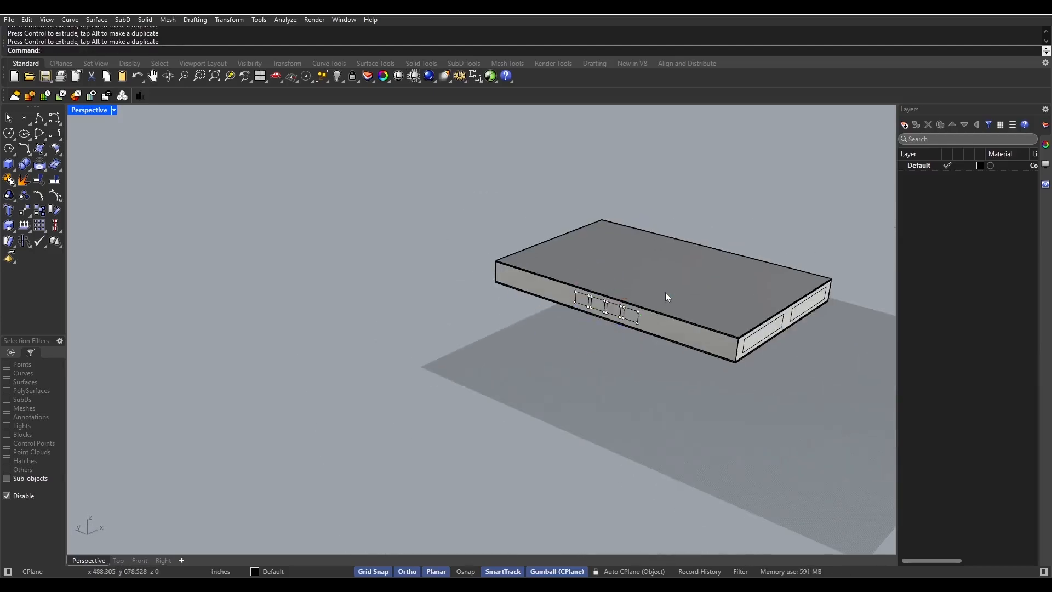
- Draw a three-point rectangle on the blank long wall, starting at the wall's lower corner where it meets the floor slab
{"action": "right_click_drag", "start_coordinate": [665, 291], "coordinate": [457, 306]}
{"action": "scroll", "coordinate": [394, 297], "scroll_direction": "up", "scroll_amount": 6}
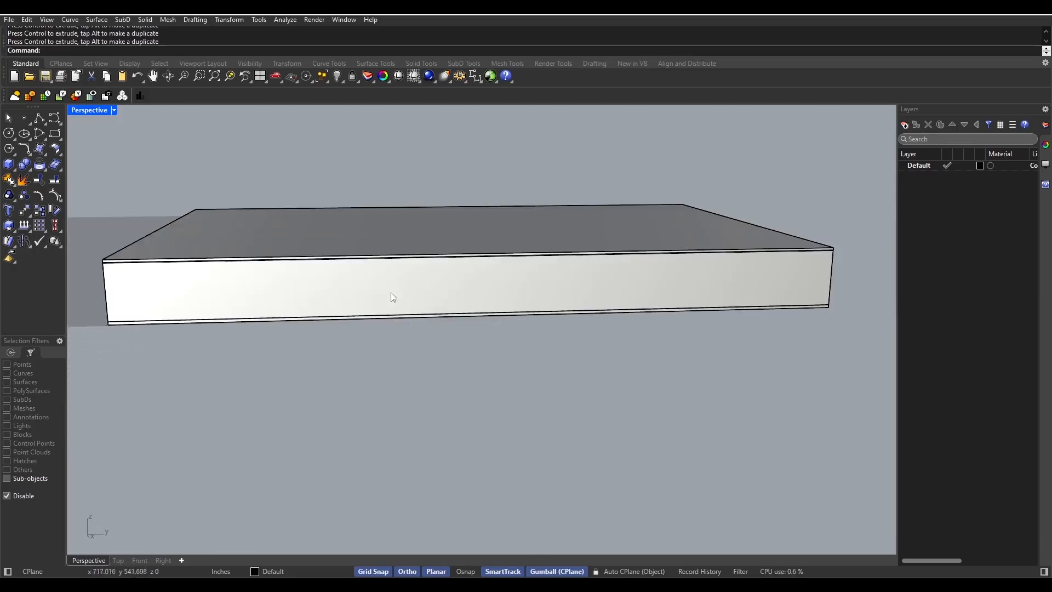
{"action": "left_click", "coordinate": [58, 139]}
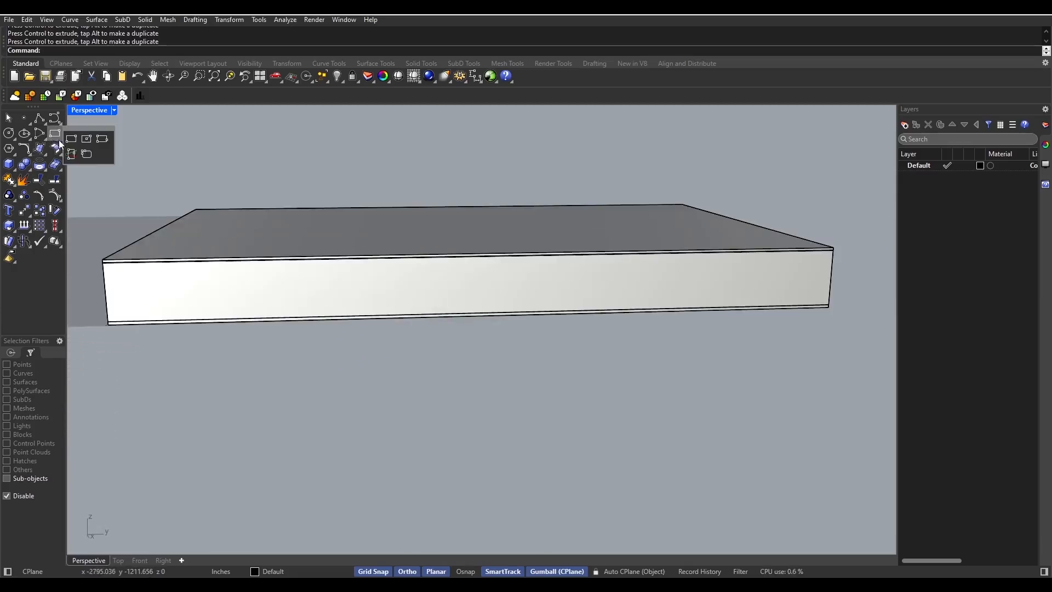
{"action": "left_click", "coordinate": [71, 155]}
{"action": "right_click_drag", "start_coordinate": [371, 317], "coordinate": [570, 323]}
{"action": "scroll", "coordinate": [517, 331], "scroll_direction": "up", "scroll_amount": 3}
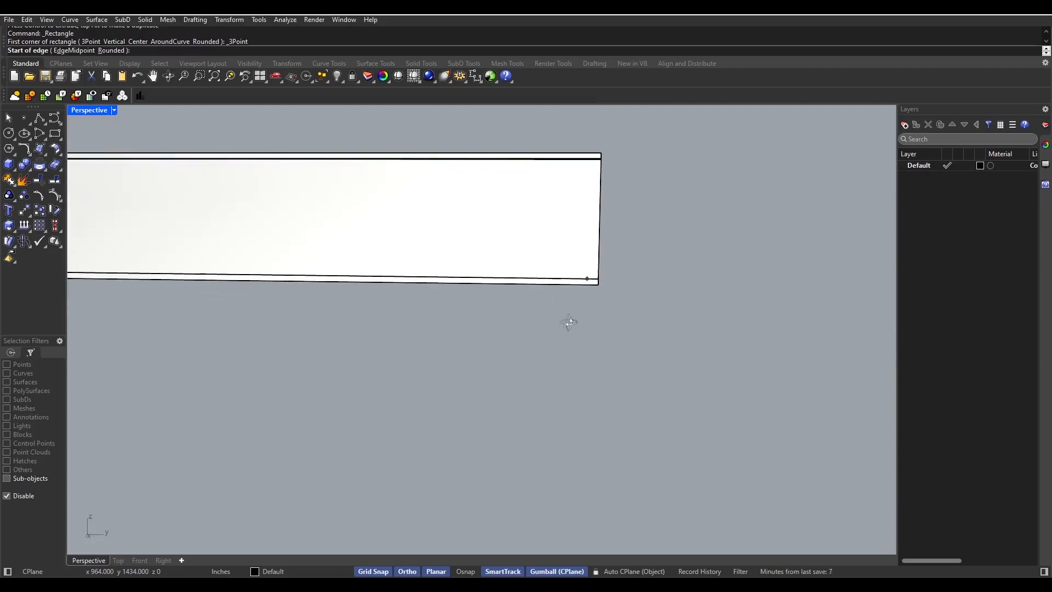
{"action": "right_click_drag", "start_coordinate": [597, 279], "coordinate": [595, 291]}
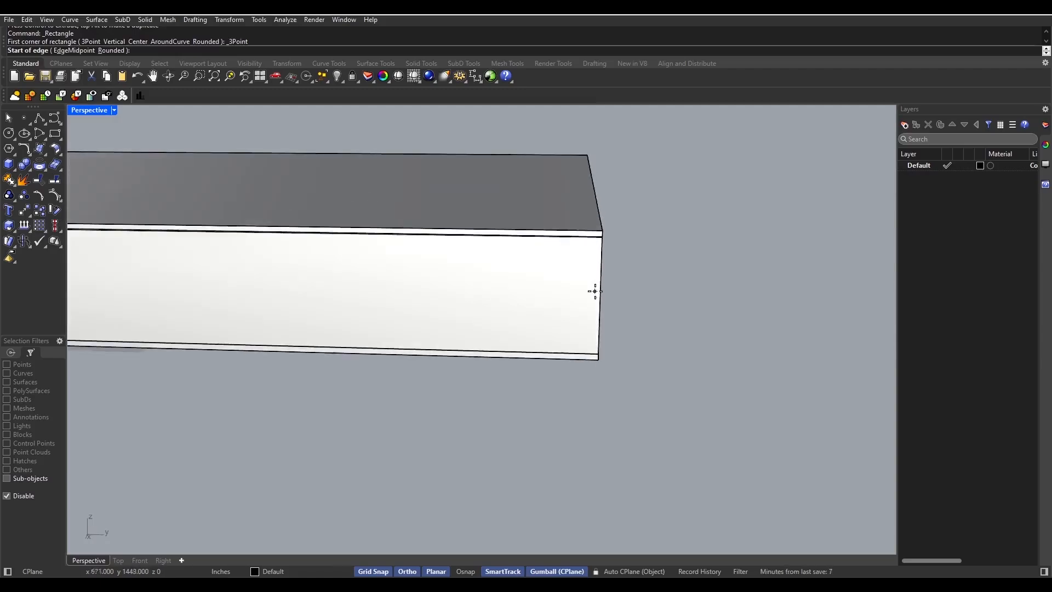
{"action": "scroll", "coordinate": [592, 337], "scroll_direction": "up", "scroll_amount": 6}
{"action": "left_click", "coordinate": [612, 387]}
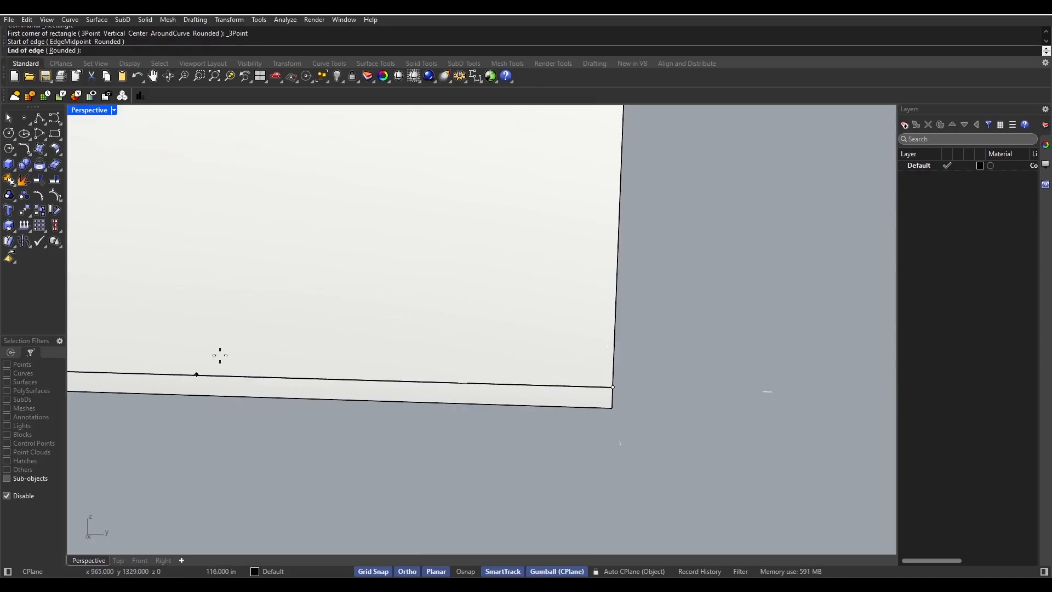
{"action": "right_click_drag", "start_coordinate": [220, 355], "coordinate": [493, 376]}
{"action": "left_click", "coordinate": [470, 373]}
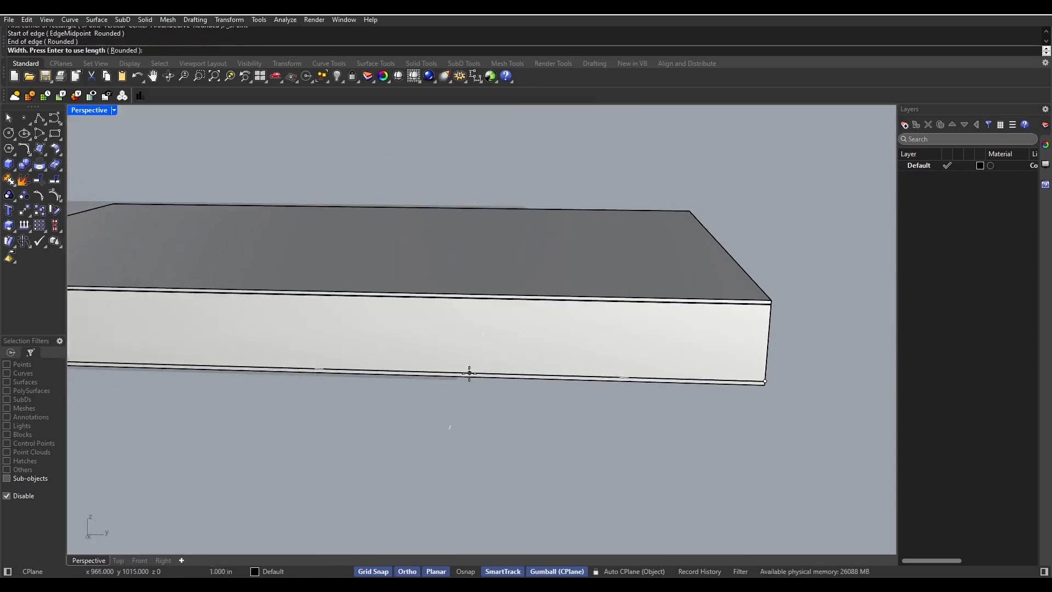
{"action": "left_click", "coordinate": [476, 331]}
- Select the new rectangle, position it on the long wall just in from the corner, and deselect it
{"action": "right_click_drag", "start_coordinate": [475, 331], "coordinate": [609, 349]}
{"action": "left_click", "coordinate": [612, 350]}
{"action": "left_click_drag", "start_coordinate": [809, 325], "coordinate": [641, 331]}
{"action": "scroll", "coordinate": [618, 340], "scroll_direction": "down", "scroll_amount": 10}
{"action": "right_click_drag", "start_coordinate": [574, 349], "coordinate": [540, 326]}
{"action": "scroll", "coordinate": [557, 327], "scroll_direction": "up", "scroll_amount": 9}
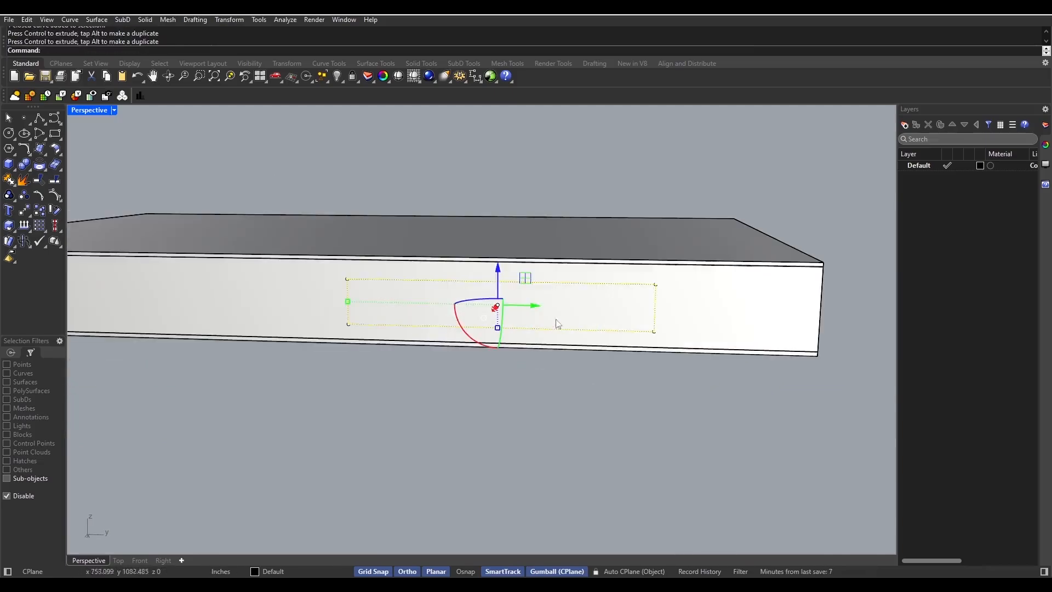
{"action": "left_click_drag", "start_coordinate": [513, 306], "coordinate": [644, 311]}
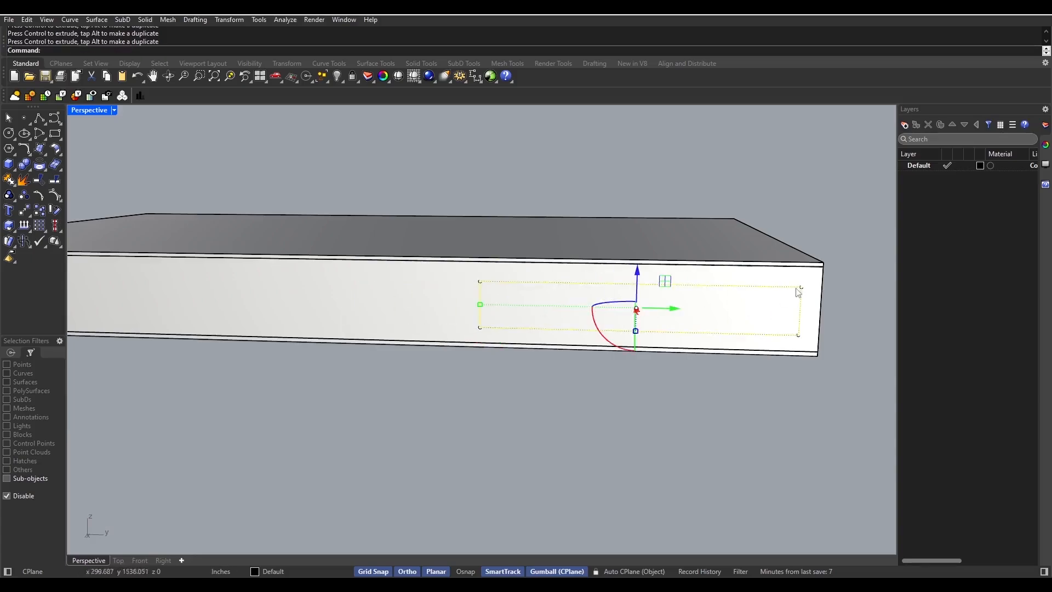
{"action": "key", "text": "Escape"}
- Examine the window rectangles on the building's walls from several angles, ending at the short wall with two rectangles
{"action": "scroll", "coordinate": [458, 384], "scroll_direction": "down", "scroll_amount": 6}
{"action": "right_click_drag", "start_coordinate": [458, 383], "coordinate": [629, 359]}
{"action": "scroll", "coordinate": [533, 346], "scroll_direction": "up", "scroll_amount": 3}
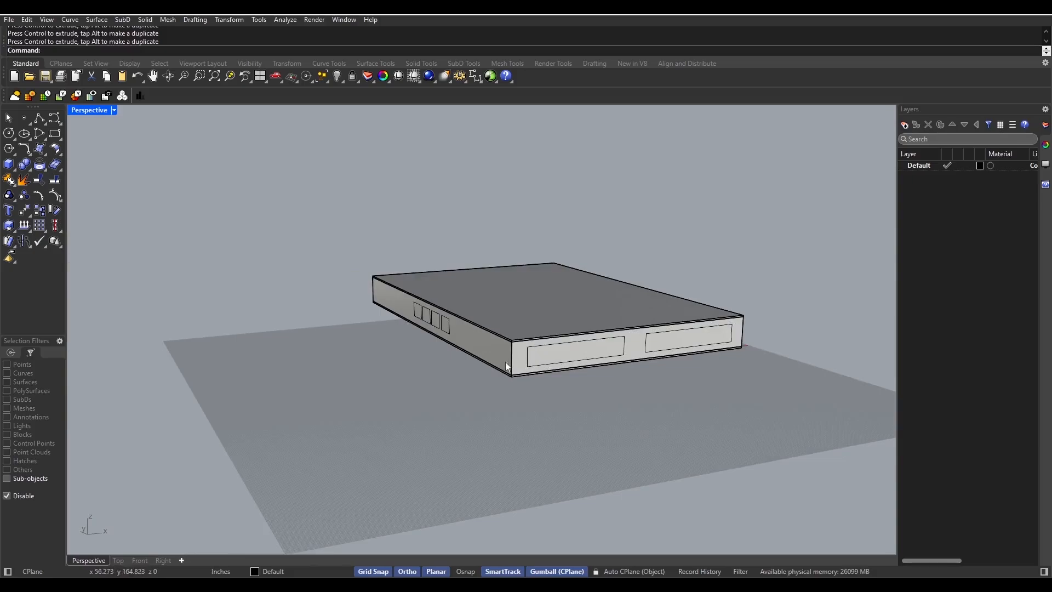
{"action": "right_click_drag", "start_coordinate": [790, 318], "coordinate": [738, 337]}
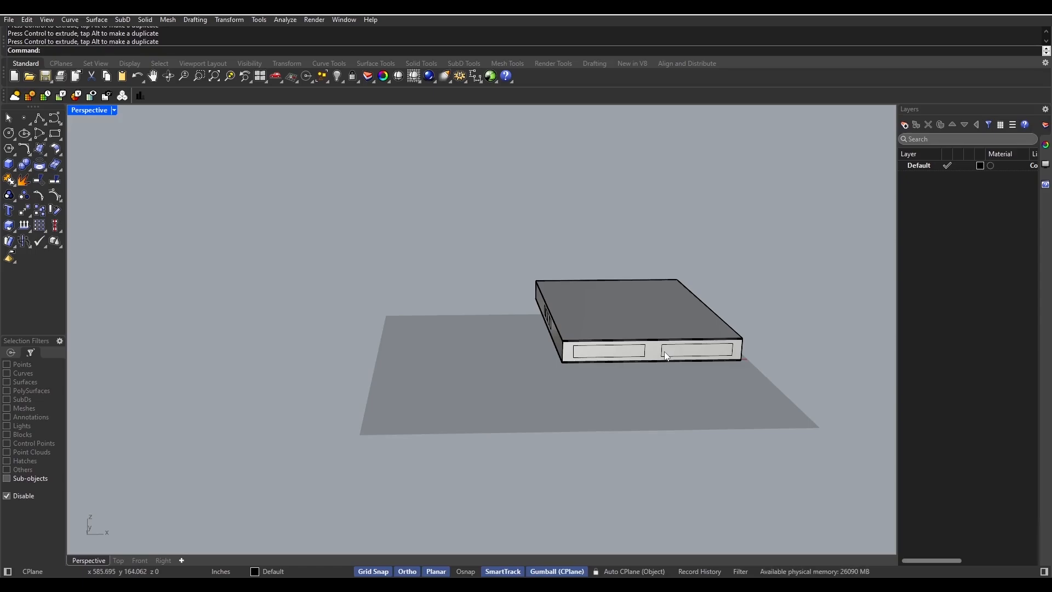
{"action": "right_click_drag", "start_coordinate": [668, 356], "coordinate": [588, 410]}
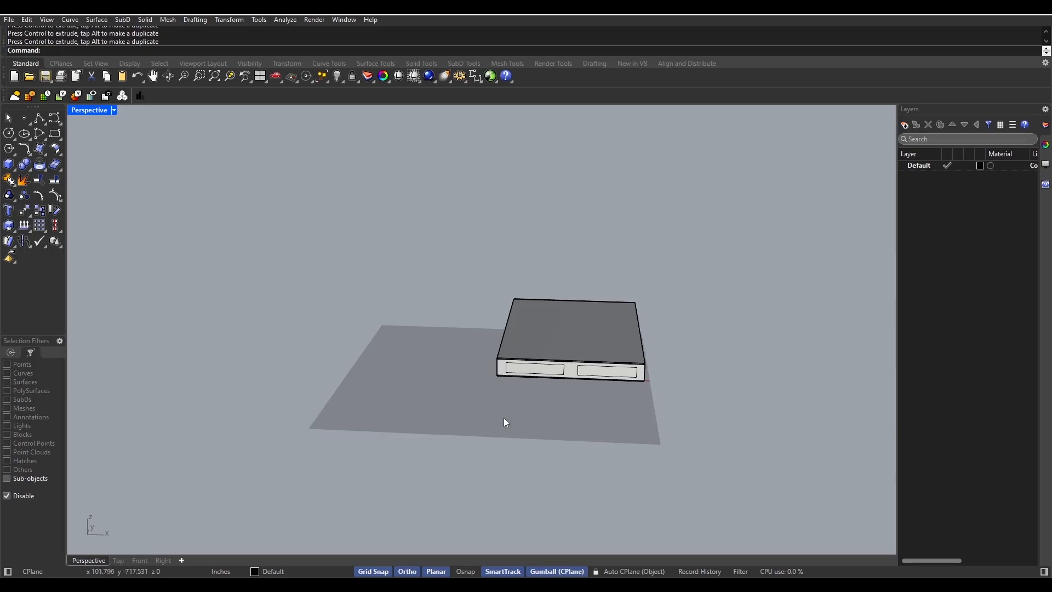
{"action": "right_click_drag", "start_coordinate": [504, 422], "coordinate": [560, 360]}
{"action": "scroll", "coordinate": [560, 360], "scroll_direction": "up", "scroll_amount": 5}
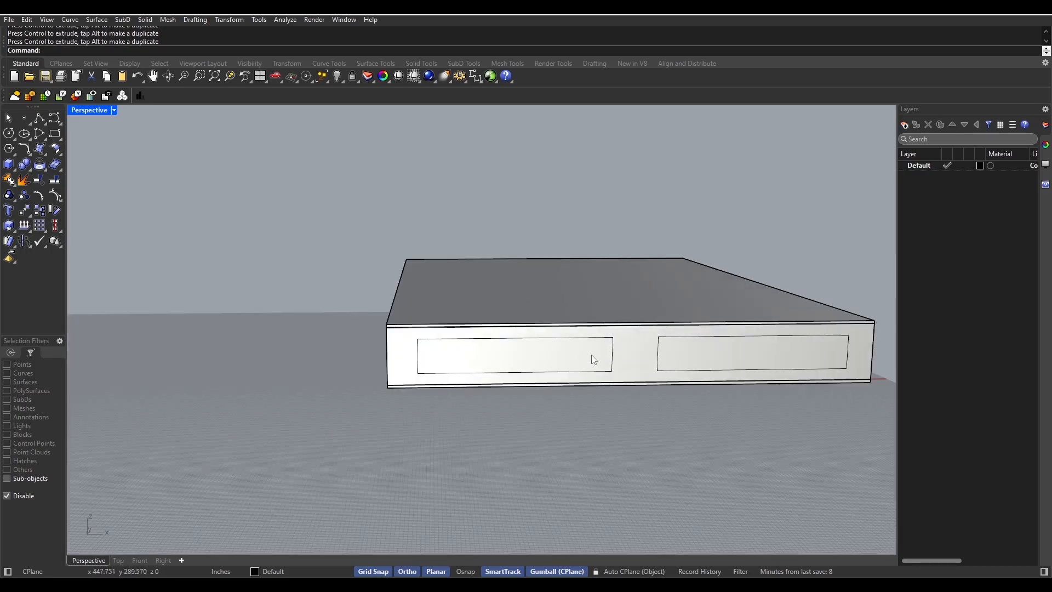
{"action": "left_click", "coordinate": [613, 361]}
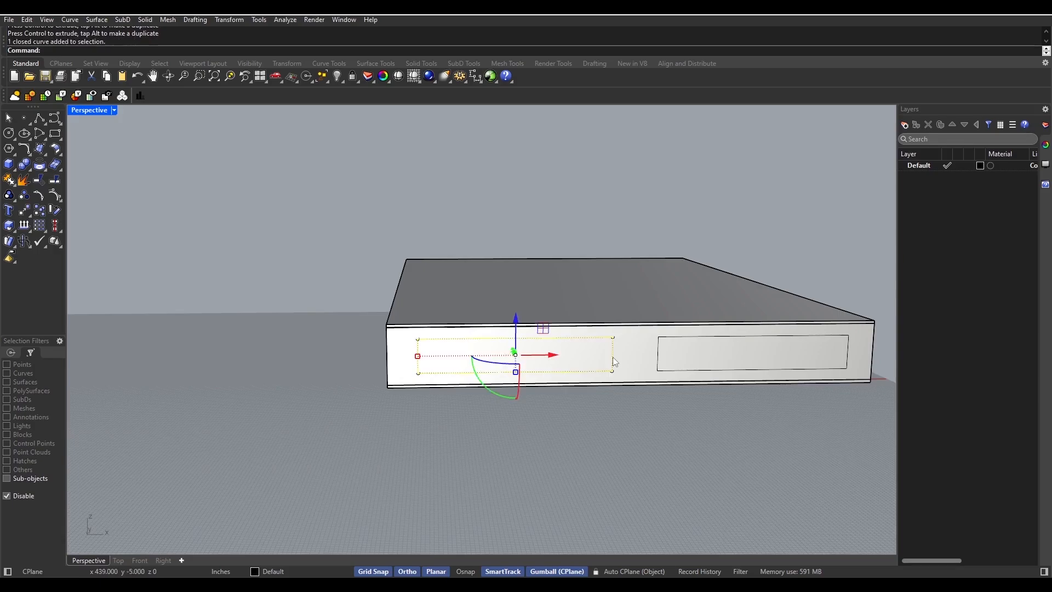
{"action": "left_click", "coordinate": [145, 19]}
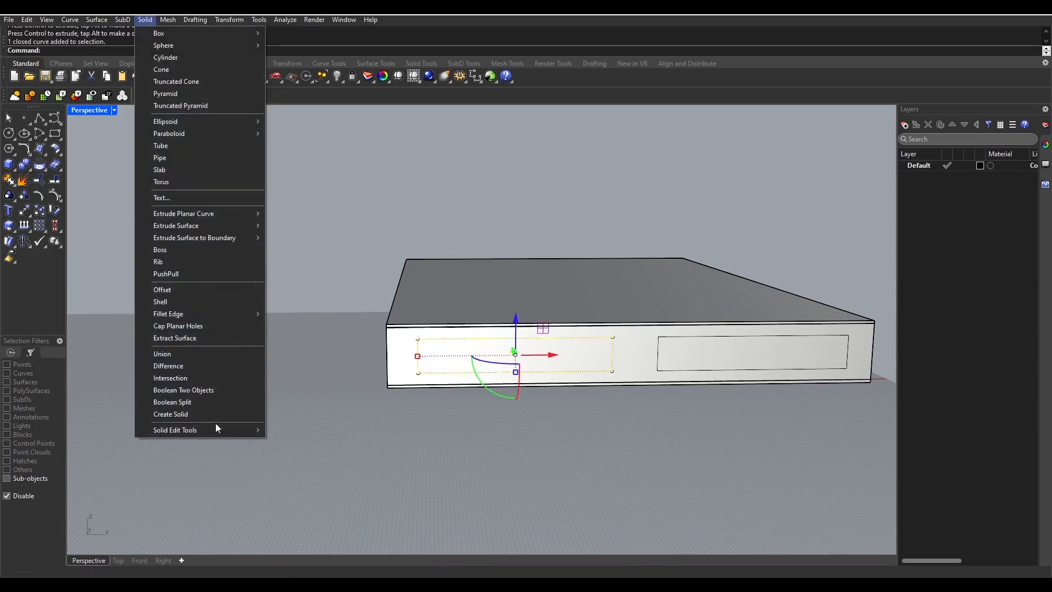
{"action": "mouse_move", "coordinate": [248, 432]}
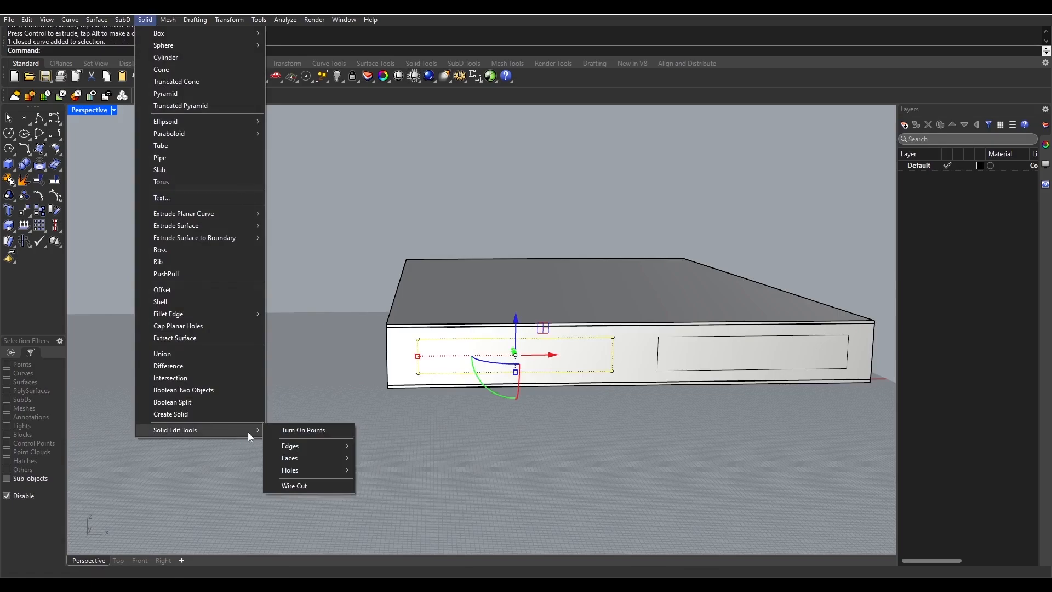
{"action": "left_click", "coordinate": [304, 489]}
{"action": "right_click_drag", "start_coordinate": [446, 434], "coordinate": [588, 387]}
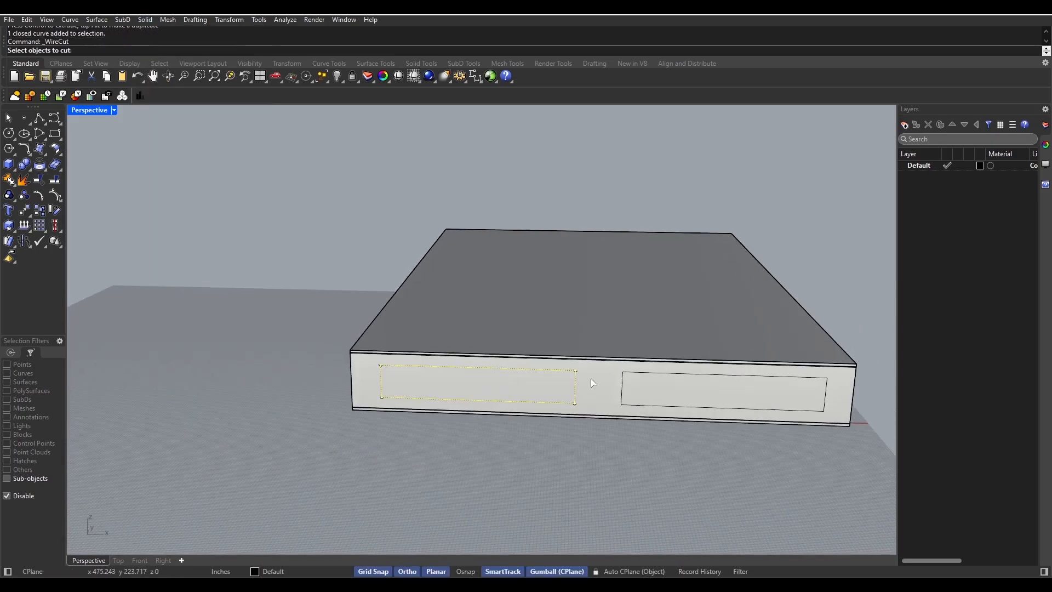
{"action": "left_click", "coordinate": [593, 382]}
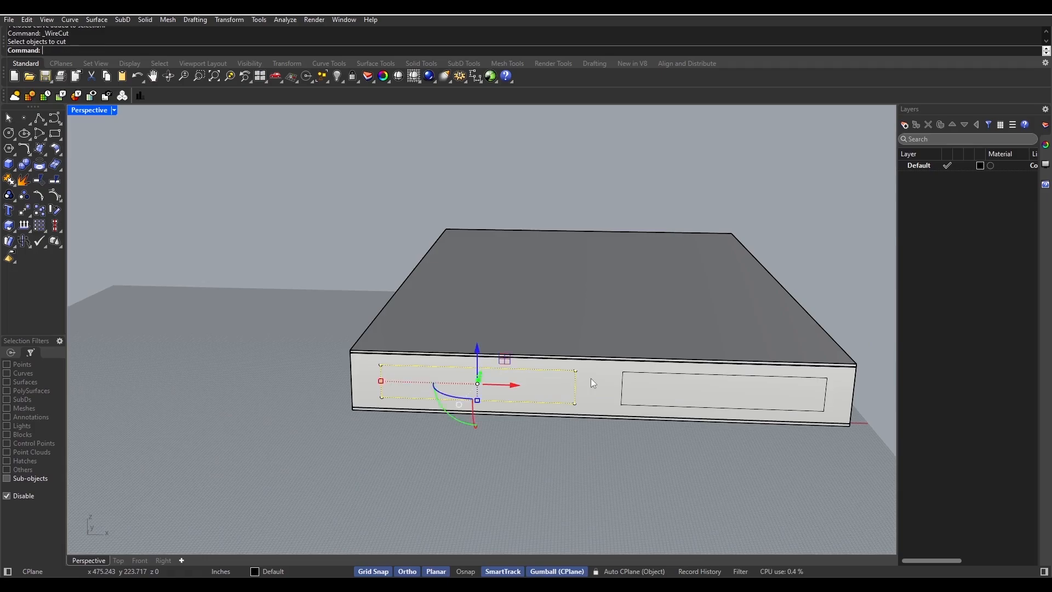
{"action": "key", "text": "Escape"}
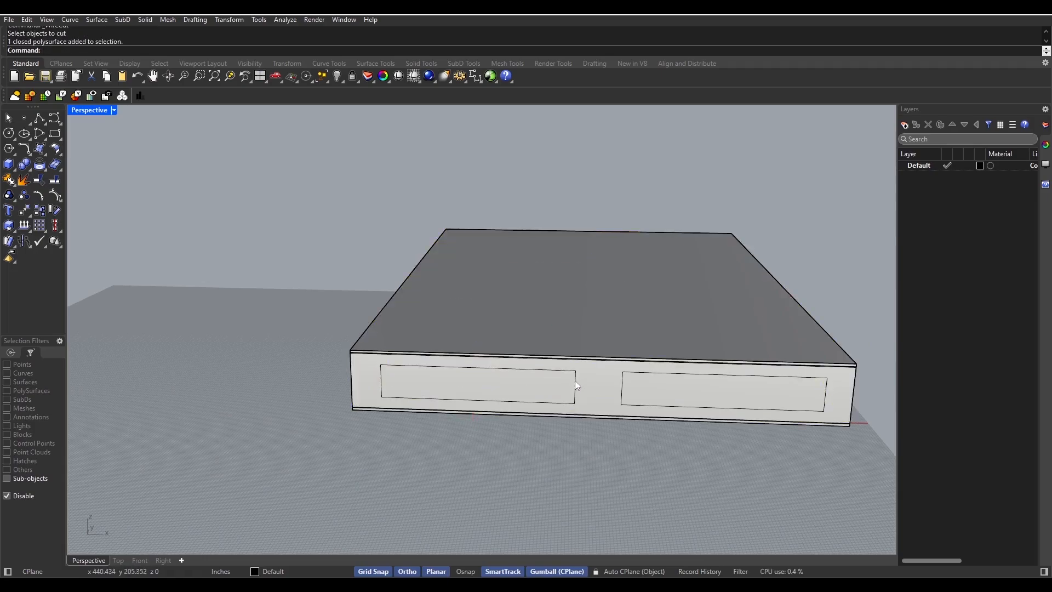
- Wire Cut the first window opening into the short wall using its left rectangle, with a cut depth of about 181 in
{"action": "left_click", "coordinate": [145, 19]}
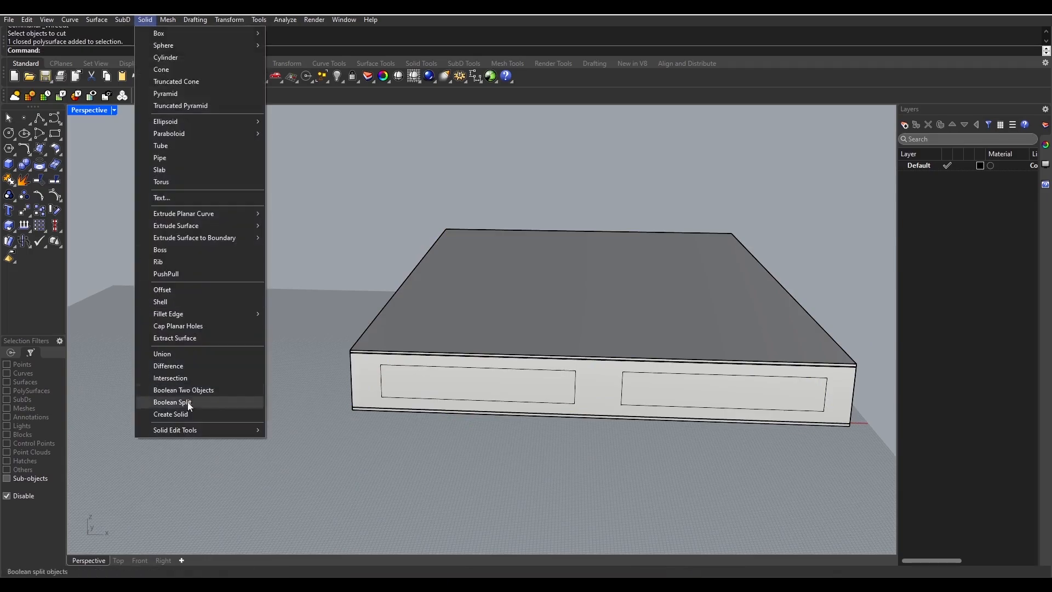
{"action": "mouse_move", "coordinate": [197, 433]}
{"action": "left_click", "coordinate": [294, 486]}
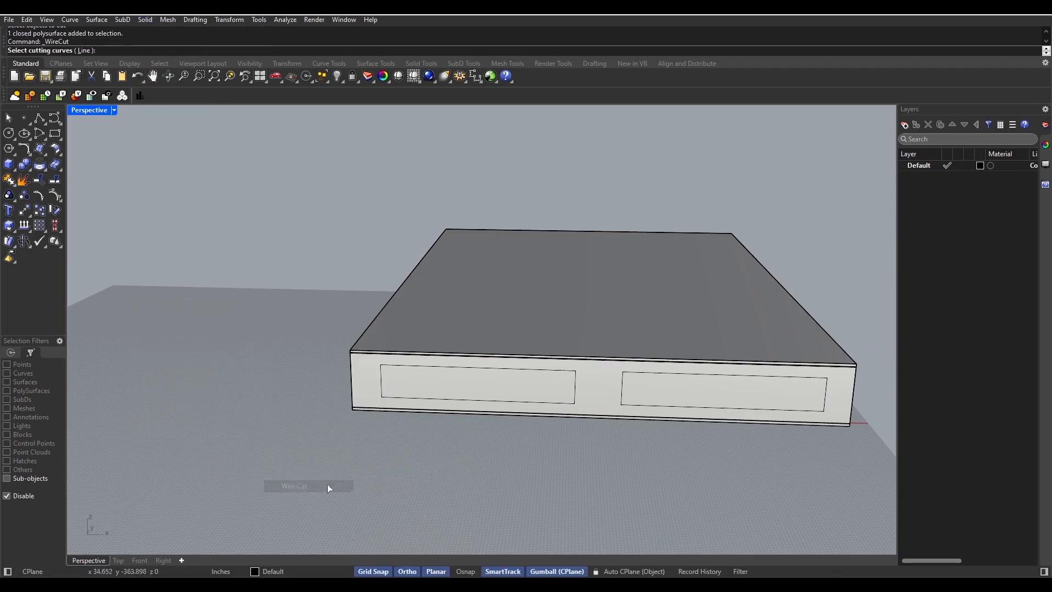
{"action": "left_click", "coordinate": [411, 370]}
{"action": "key", "text": "Return"}
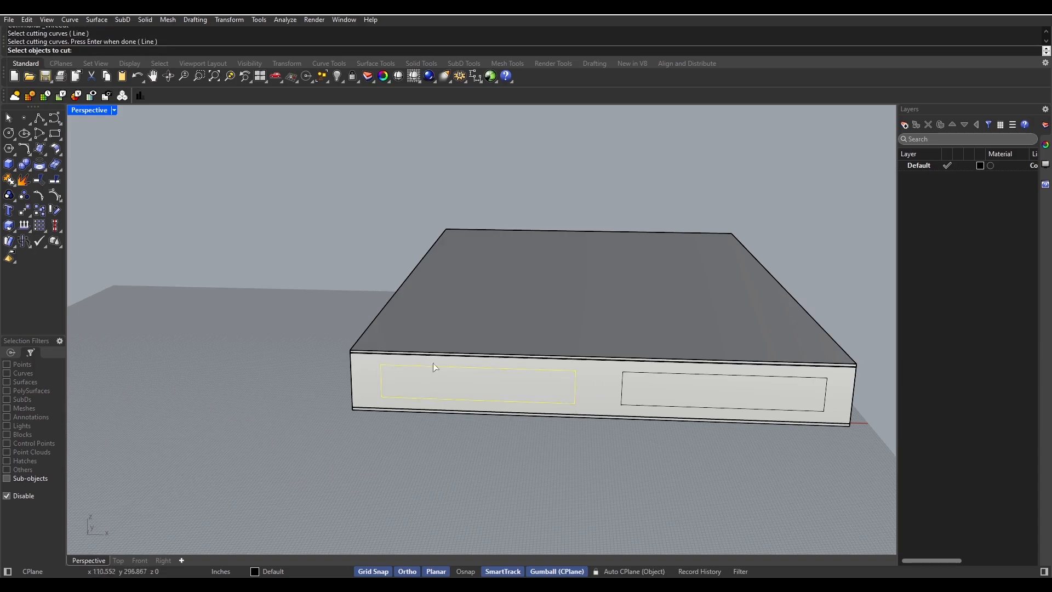
{"action": "left_click", "coordinate": [598, 379]}
{"action": "key", "text": "Return"}
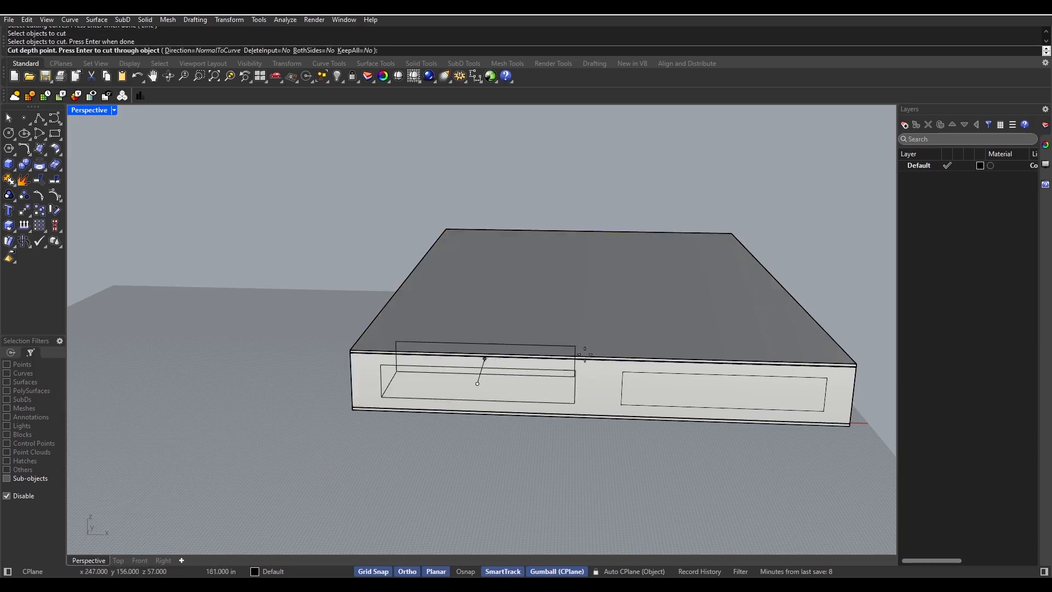
{"action": "left_click", "coordinate": [584, 352]}
{"action": "key", "text": "Return"}
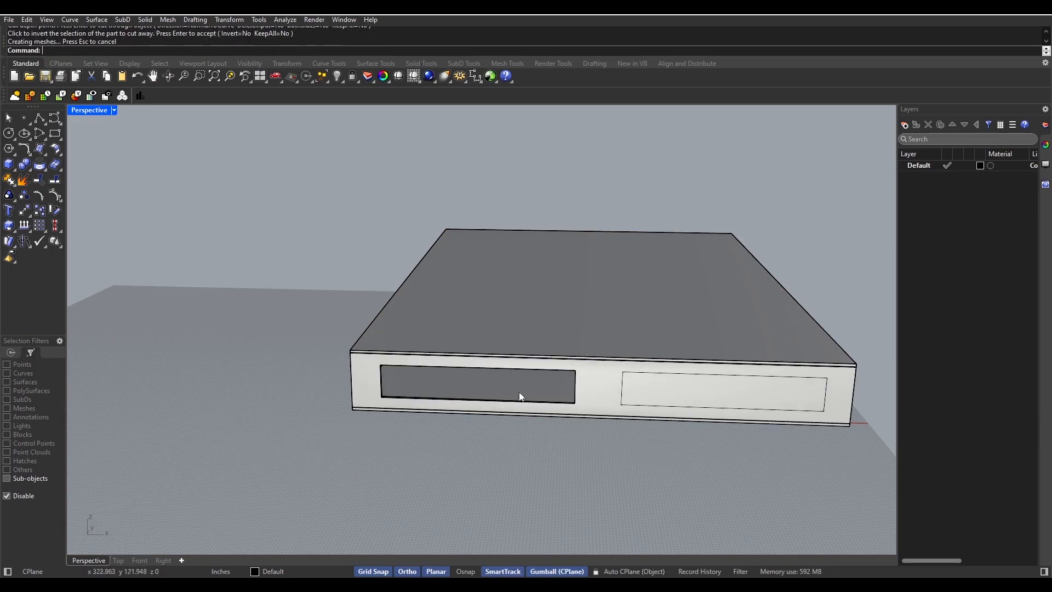
- Wire Cut the second window opening into the short wall, using the remaining rectangle as the cutting curve
{"action": "right_click_drag", "start_coordinate": [522, 395], "coordinate": [555, 391]}
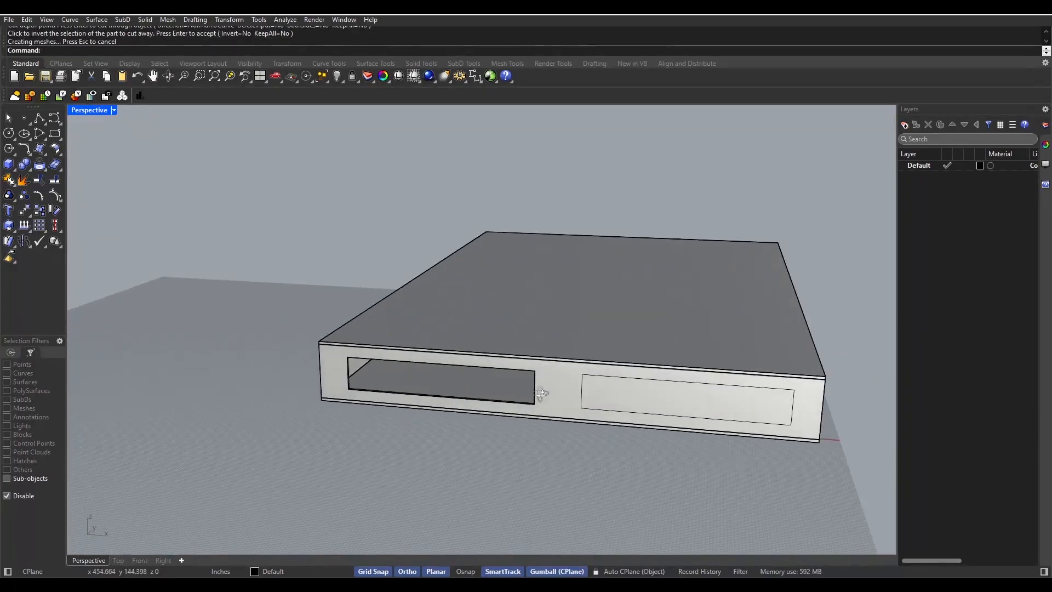
{"action": "left_click", "coordinate": [583, 387]}
{"action": "left_click", "coordinate": [624, 412]}
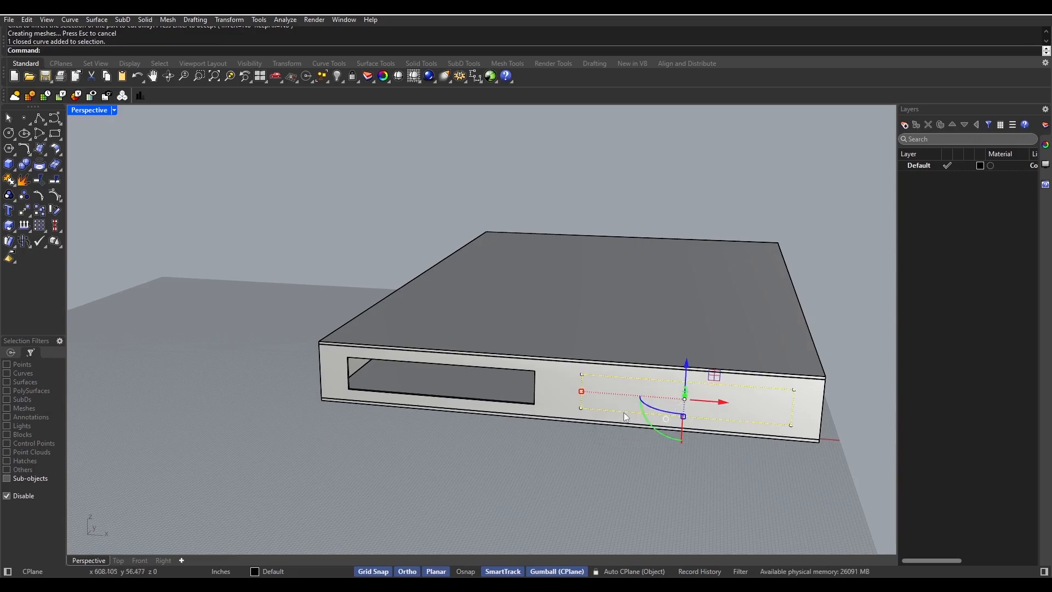
{"action": "key", "text": "Escape"}
{"action": "left_click", "coordinate": [145, 19]}
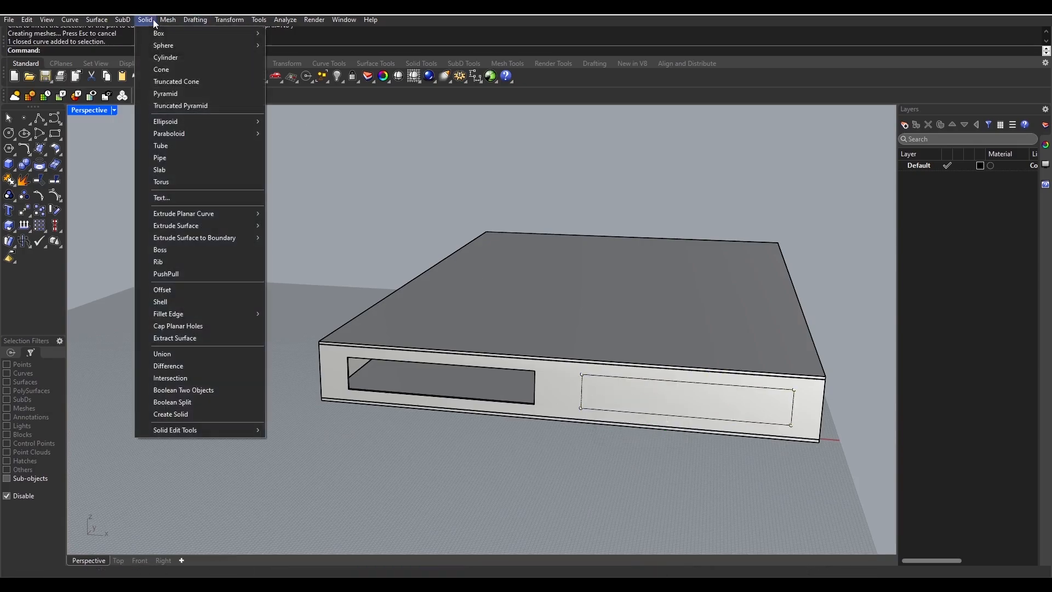
{"action": "mouse_move", "coordinate": [197, 428]}
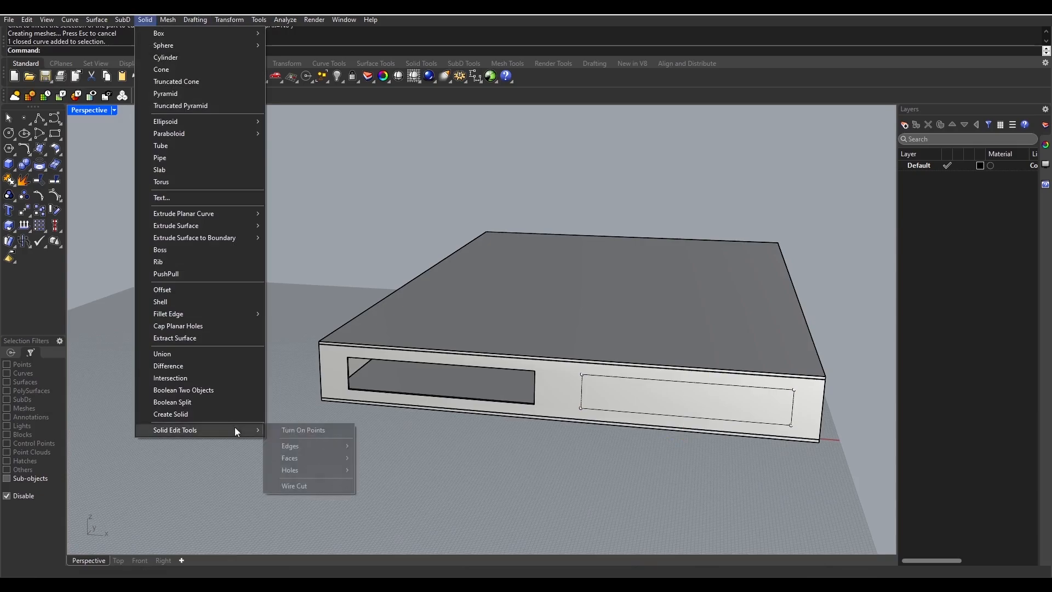
{"action": "left_click", "coordinate": [304, 487]}
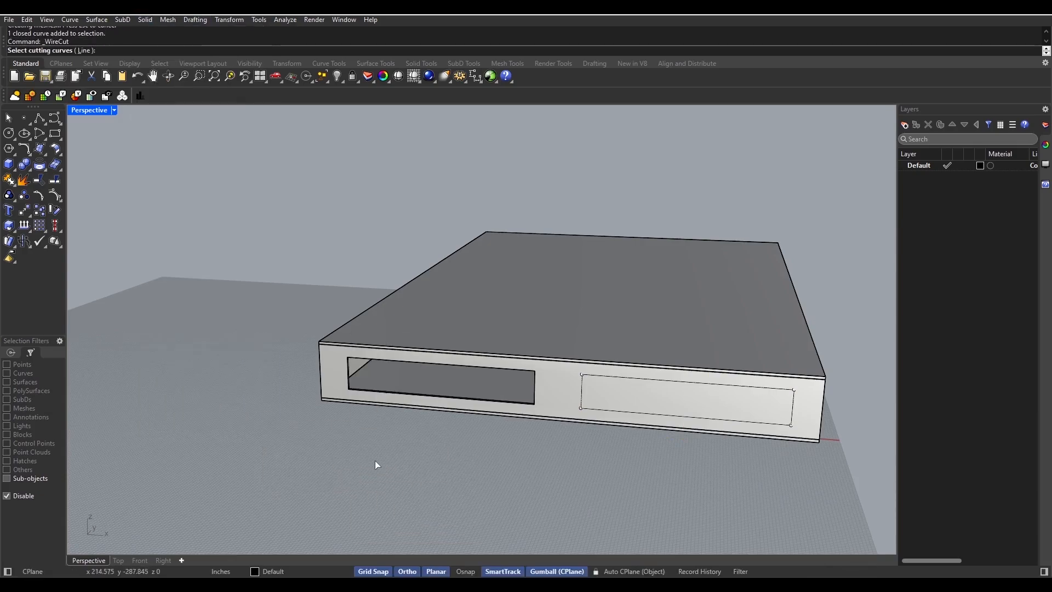
{"action": "left_click", "coordinate": [581, 392]}
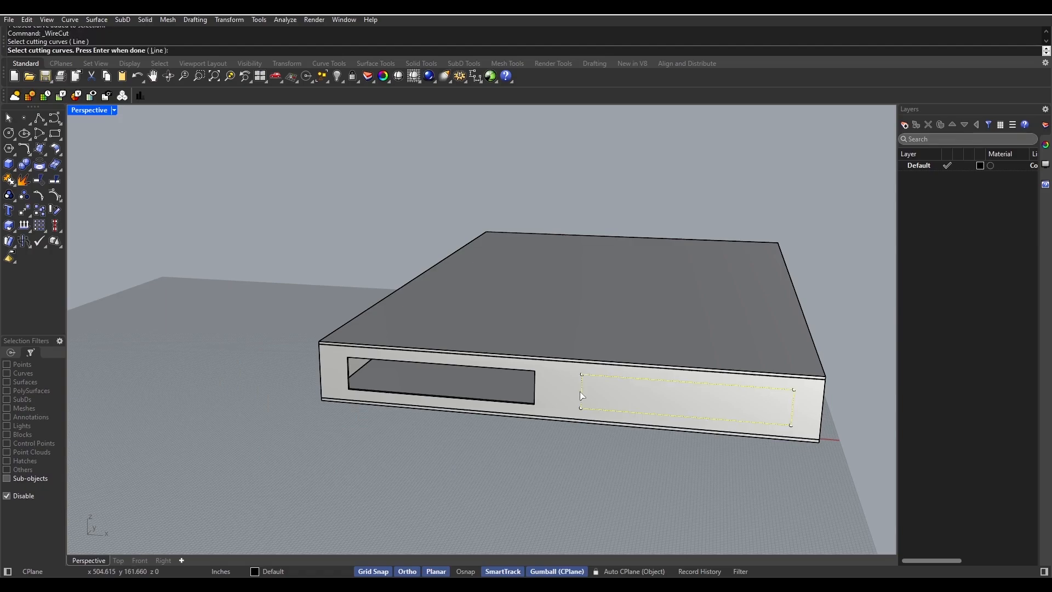
{"action": "key", "text": "Return"}
{"action": "left_click", "coordinate": [559, 384]}
{"action": "key", "text": "Return"}
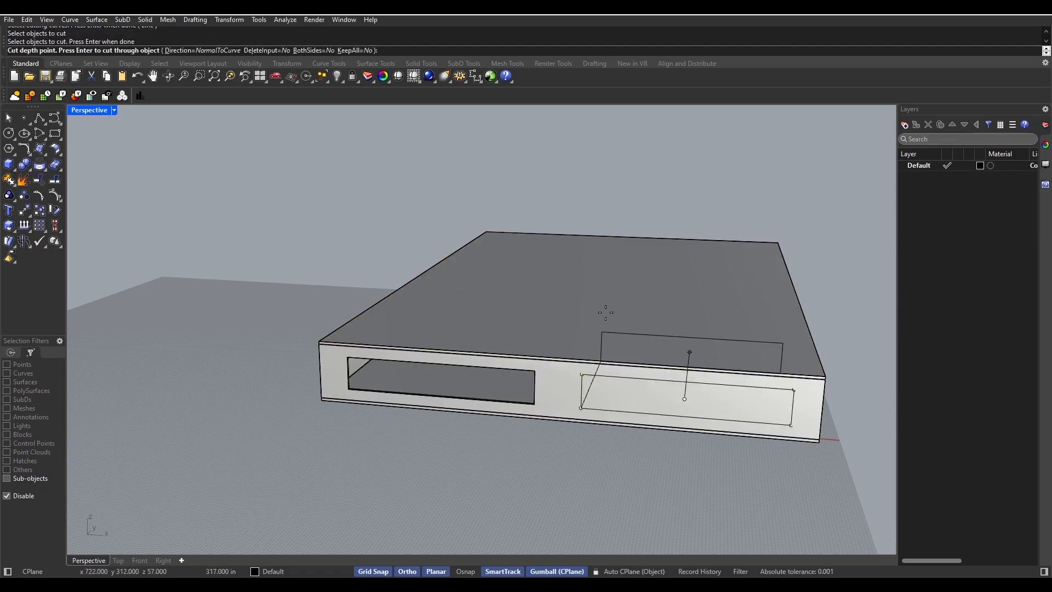
{"action": "key", "text": "Return"}
{"action": "key", "text": "Return"}
{"action": "right_click_drag", "start_coordinate": [653, 416], "coordinate": [453, 399]}
{"action": "scroll", "coordinate": [686, 419], "scroll_direction": "up", "scroll_amount": 5}
{"action": "left_click", "coordinate": [689, 419]}
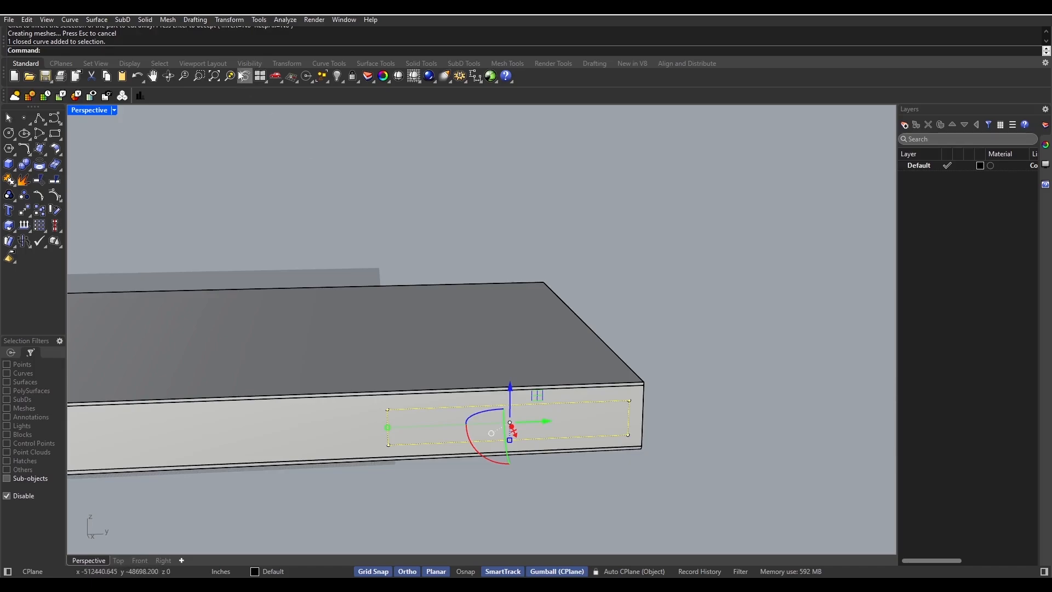
{"action": "left_click", "coordinate": [146, 23]}
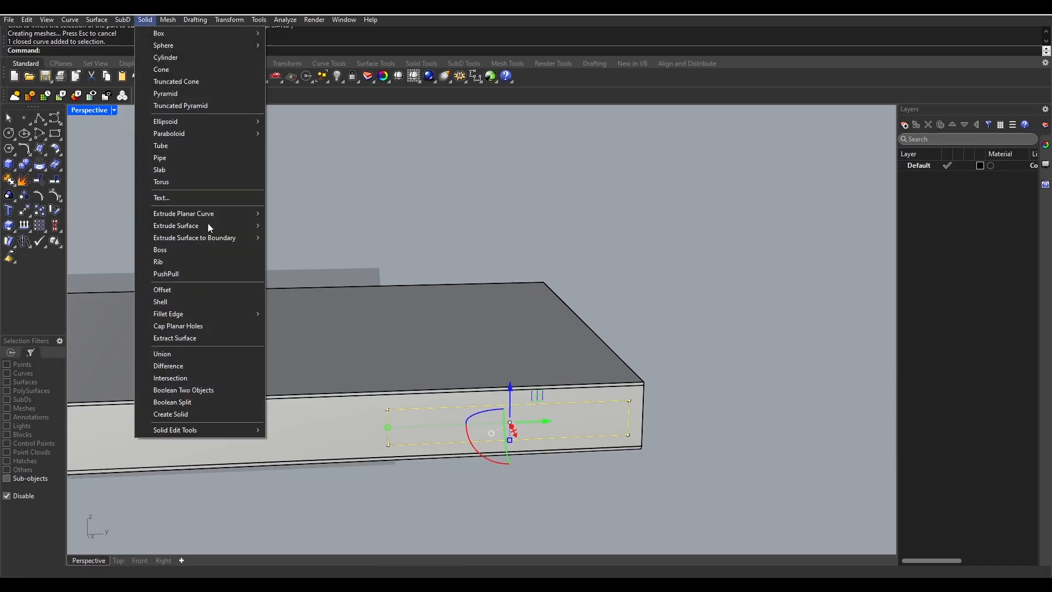
{"action": "key", "text": "Escape"}
{"action": "key", "text": "Escape"}
{"action": "left_click", "coordinate": [152, 24]}
{"action": "key", "text": "Escape"}
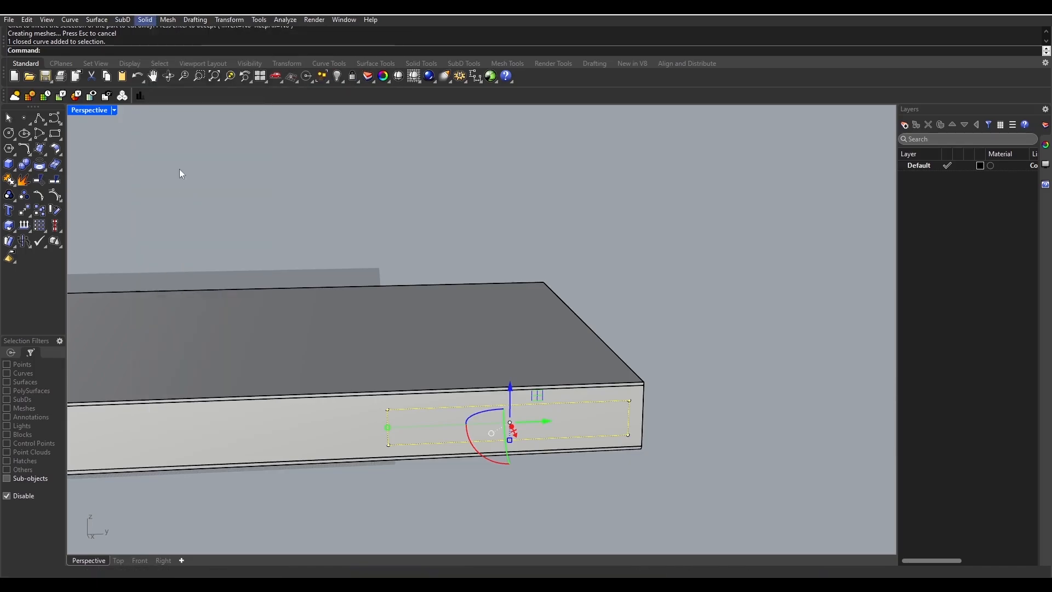
{"action": "key", "text": "Escape"}
- Wire Cut the long window opening into the long wall near its corner, using the rectangle there as the cutting curve
{"action": "left_click", "coordinate": [144, 22]}
{"action": "mouse_move", "coordinate": [257, 431]}
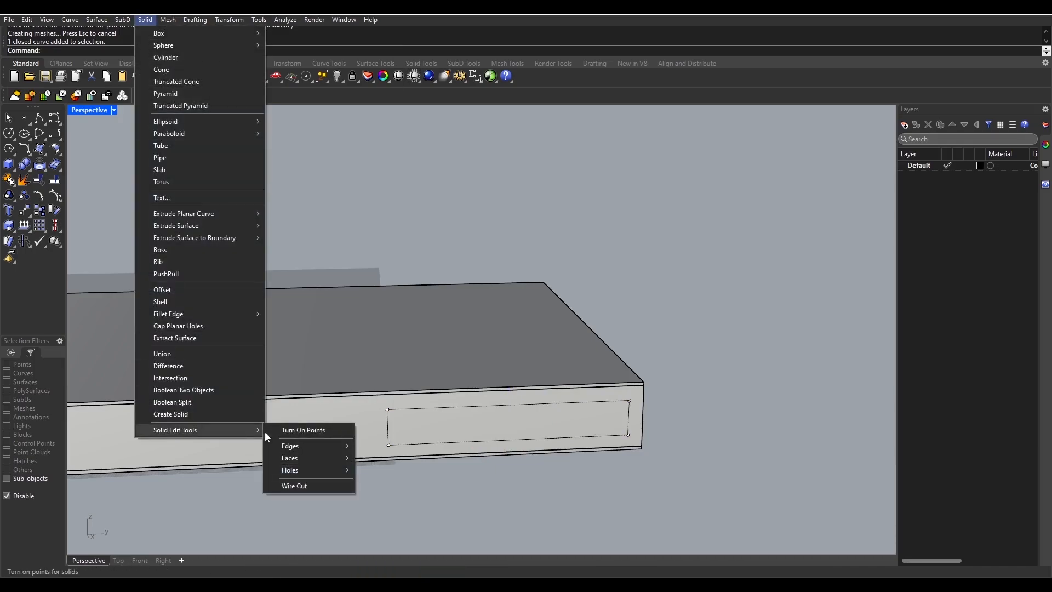
{"action": "left_click", "coordinate": [288, 486]}
{"action": "left_click", "coordinate": [389, 428]}
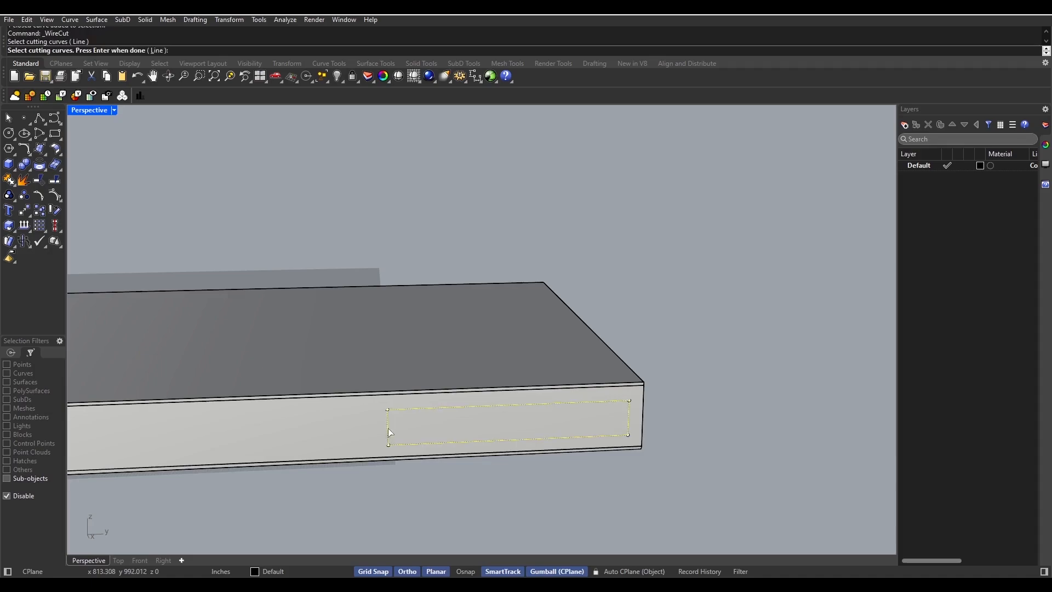
{"action": "key", "text": "Return"}
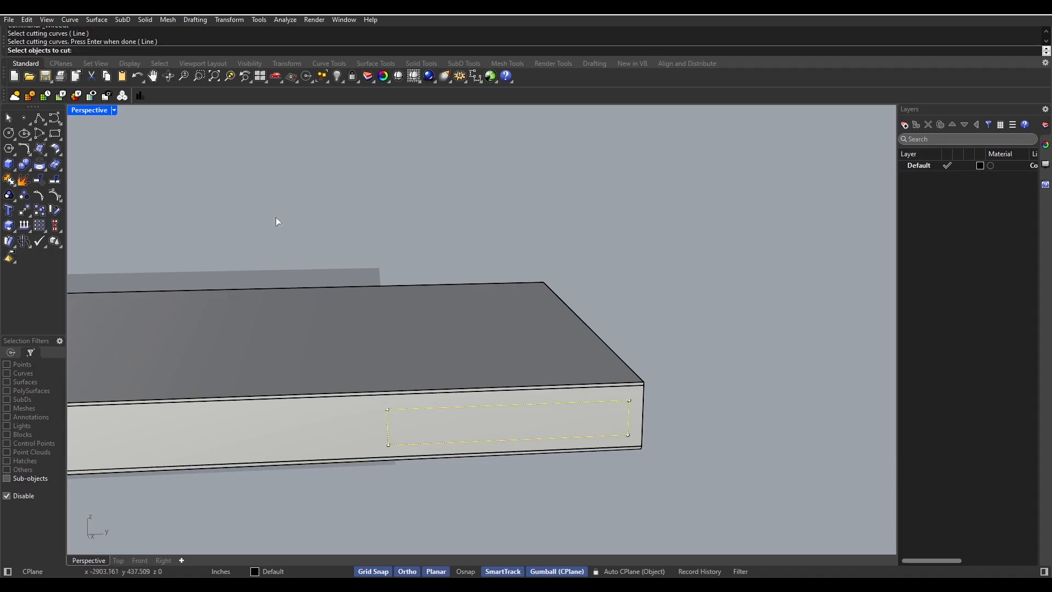
{"action": "left_click", "coordinate": [296, 430]}
{"action": "key", "text": "Return"}
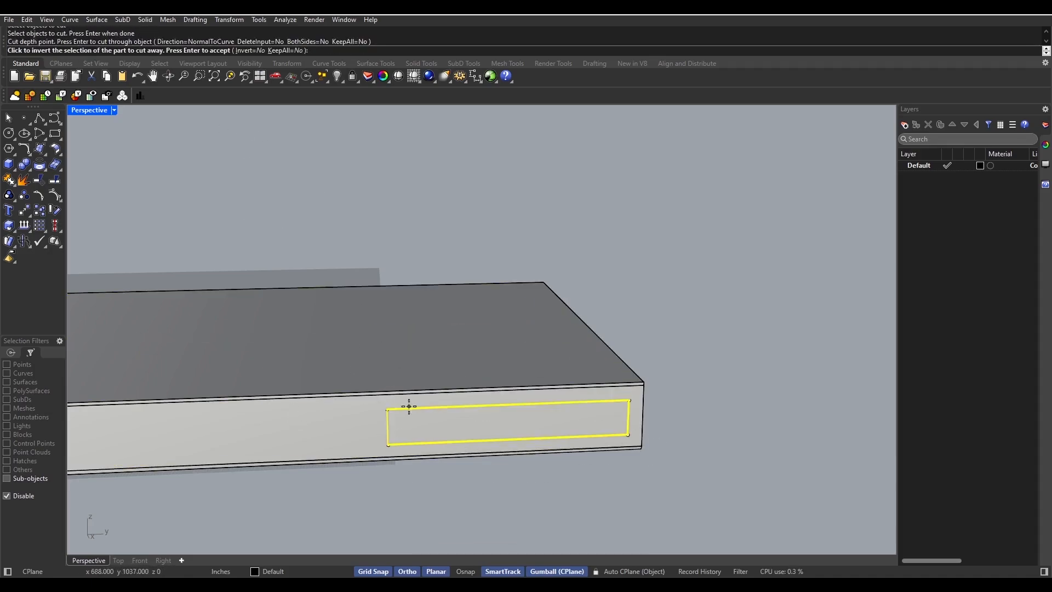
{"action": "key", "text": "Return"}
- Wire Cut four window openings into the opposite long wall, using its four square curves together with a cut depth of about 358 in
{"action": "right_click_drag", "start_coordinate": [434, 412], "coordinate": [193, 410]}
{"action": "right_click_drag", "start_coordinate": [589, 404], "coordinate": [517, 406]}
{"action": "right_click_drag", "start_coordinate": [526, 411], "coordinate": [385, 440], "text": "shift"}
{"action": "scroll", "coordinate": [469, 384], "scroll_direction": "up", "scroll_amount": 4}
{"action": "scroll", "coordinate": [470, 384], "scroll_direction": "up", "scroll_amount": 1}
{"action": "left_click", "coordinate": [440, 376]}
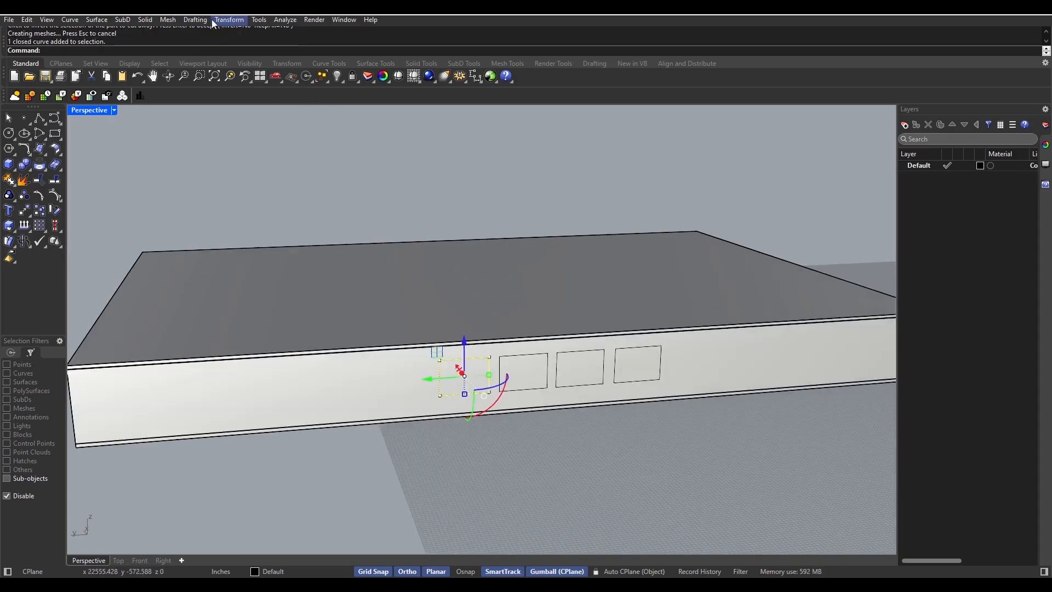
{"action": "key", "text": "Escape"}
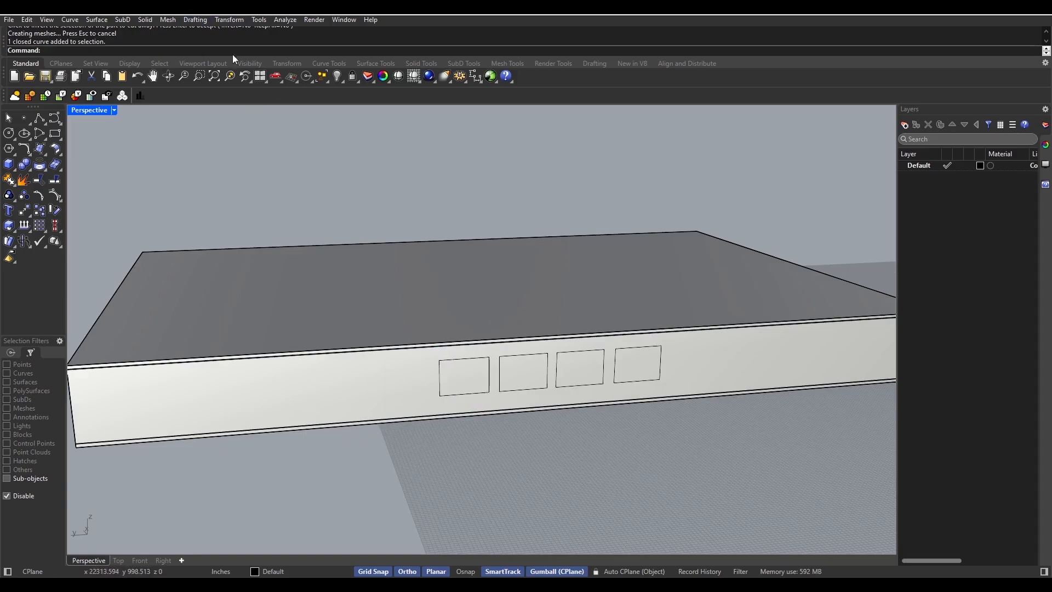
{"action": "left_click", "coordinate": [145, 20]}
{"action": "mouse_move", "coordinate": [215, 431]}
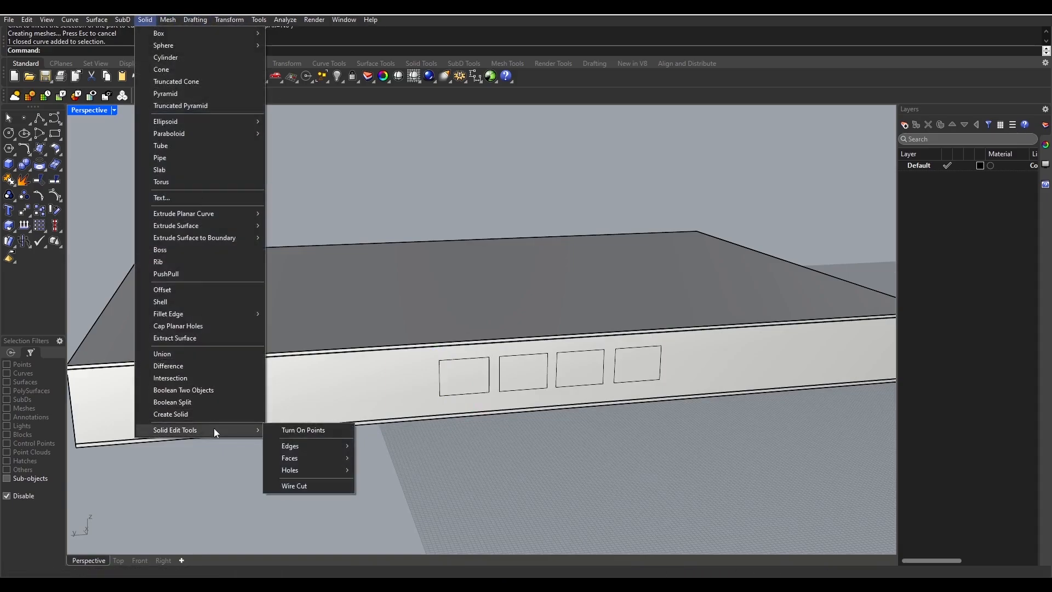
{"action": "left_click", "coordinate": [299, 486]}
{"action": "scroll", "coordinate": [439, 382], "scroll_direction": "up", "scroll_amount": 2}
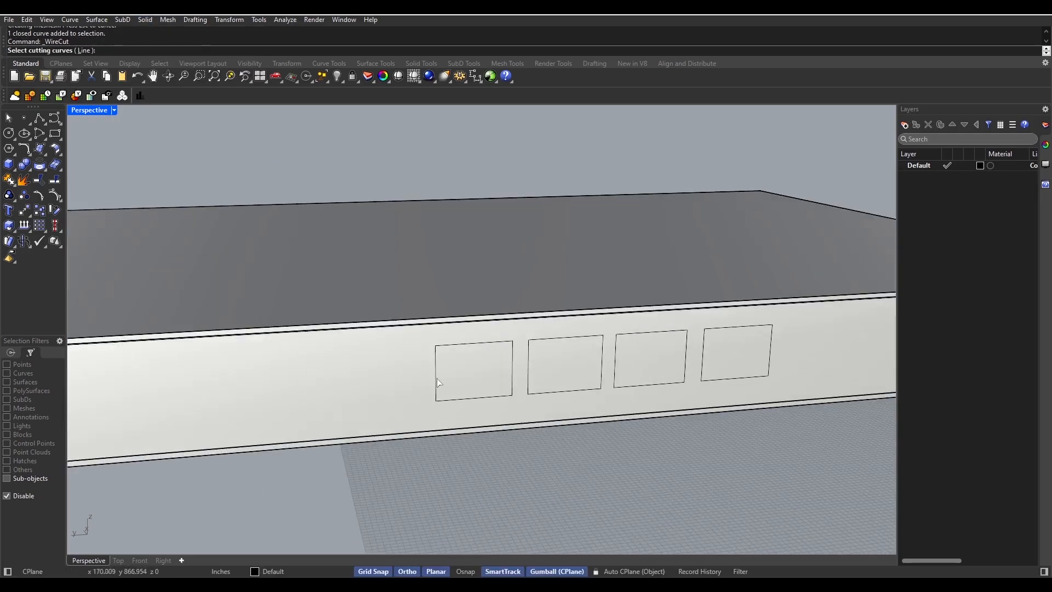
{"action": "left_click", "coordinate": [438, 382]}
{"action": "left_click", "coordinate": [529, 381]}
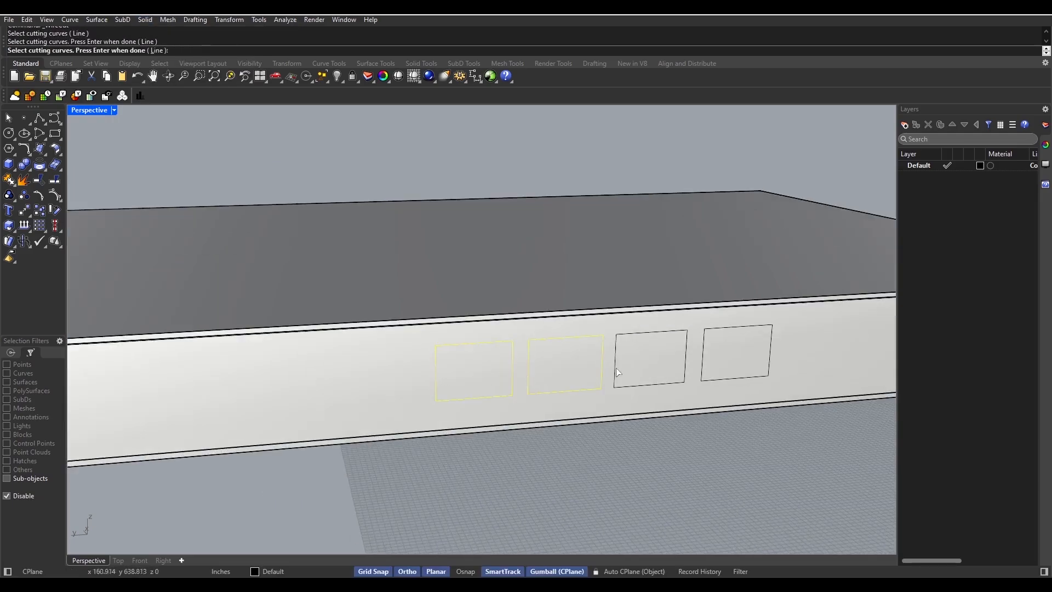
{"action": "left_click", "coordinate": [616, 372]}
{"action": "key", "text": "Return"}
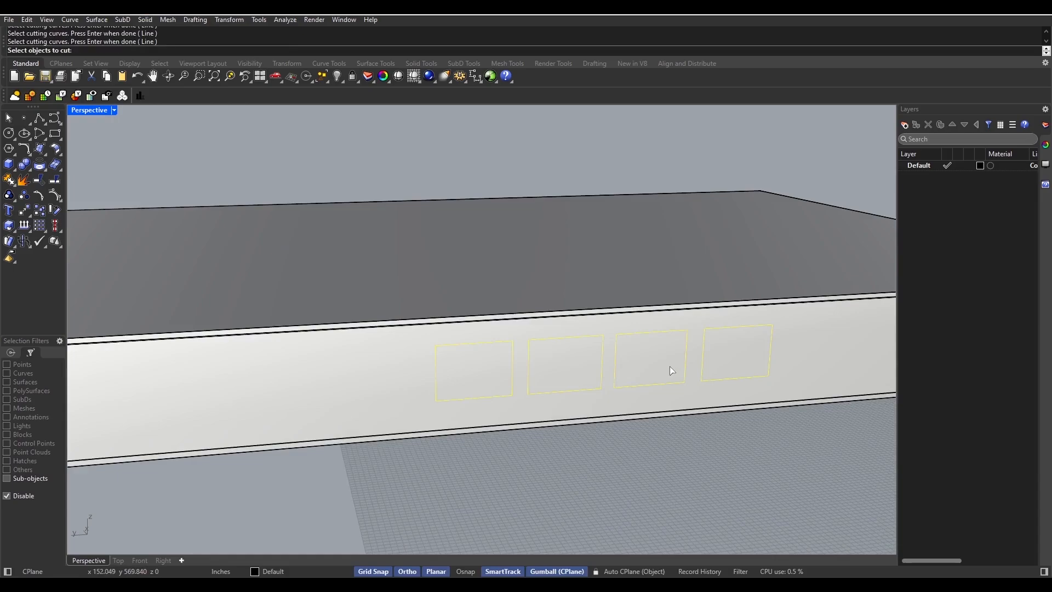
{"action": "left_click", "coordinate": [466, 339]}
{"action": "key", "text": "Return"}
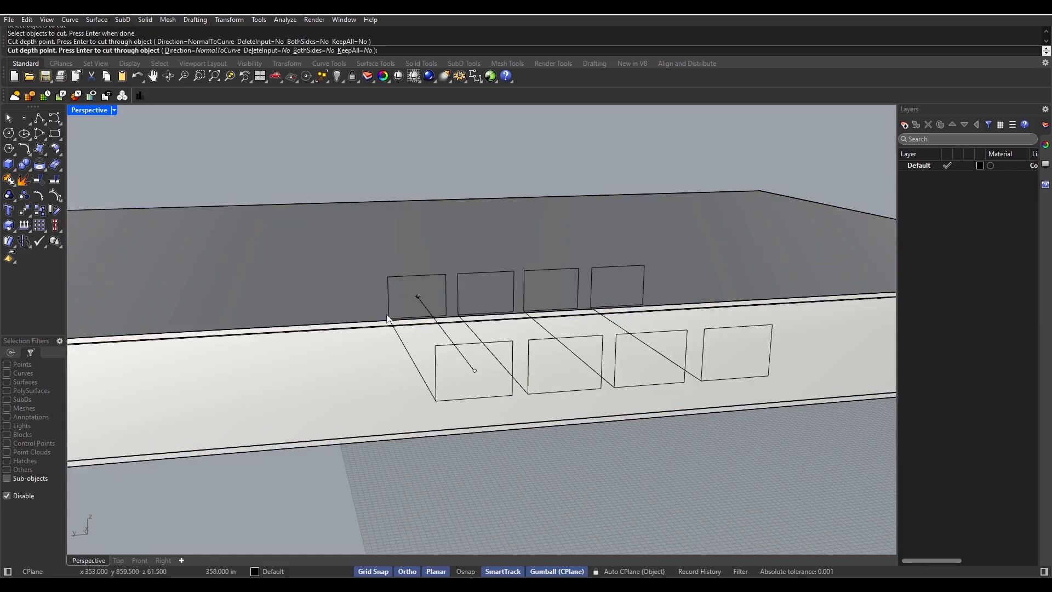
{"action": "key", "text": "Return"}
{"action": "key", "text": "Return"}
{"action": "scroll", "coordinate": [437, 344], "scroll_direction": "down", "scroll_amount": 7}
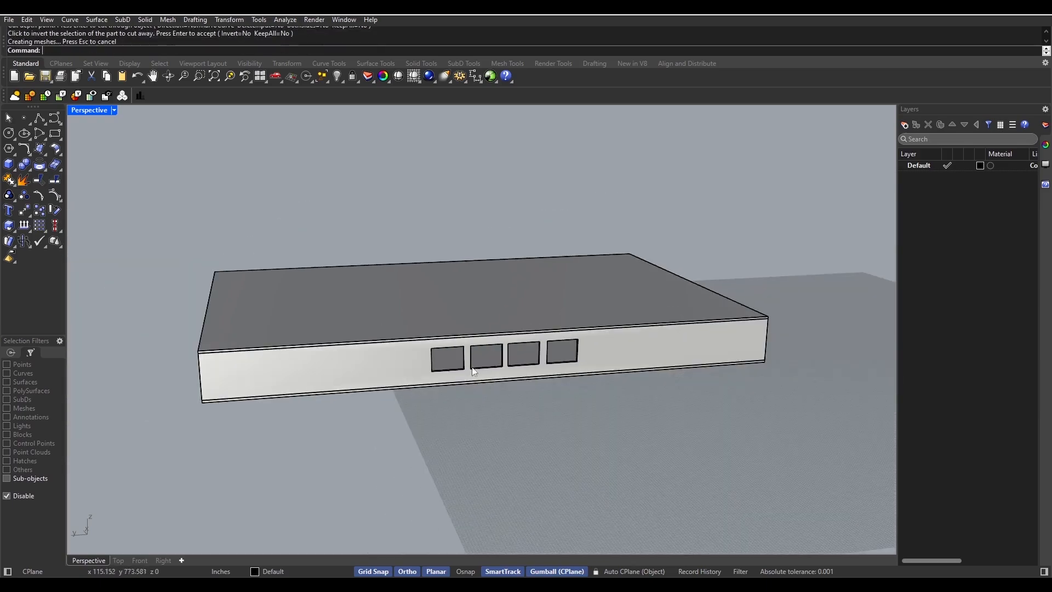
- Draw a rectangle on the ground beyond the short wall with two windows and extrude it upward 30' into a block
{"action": "right_click_drag", "start_coordinate": [438, 346], "coordinate": [416, 365]}
{"action": "scroll", "coordinate": [346, 370], "scroll_direction": "down", "scroll_amount": 5}
{"action": "scroll", "coordinate": [402, 382], "scroll_direction": "down", "scroll_amount": 5}
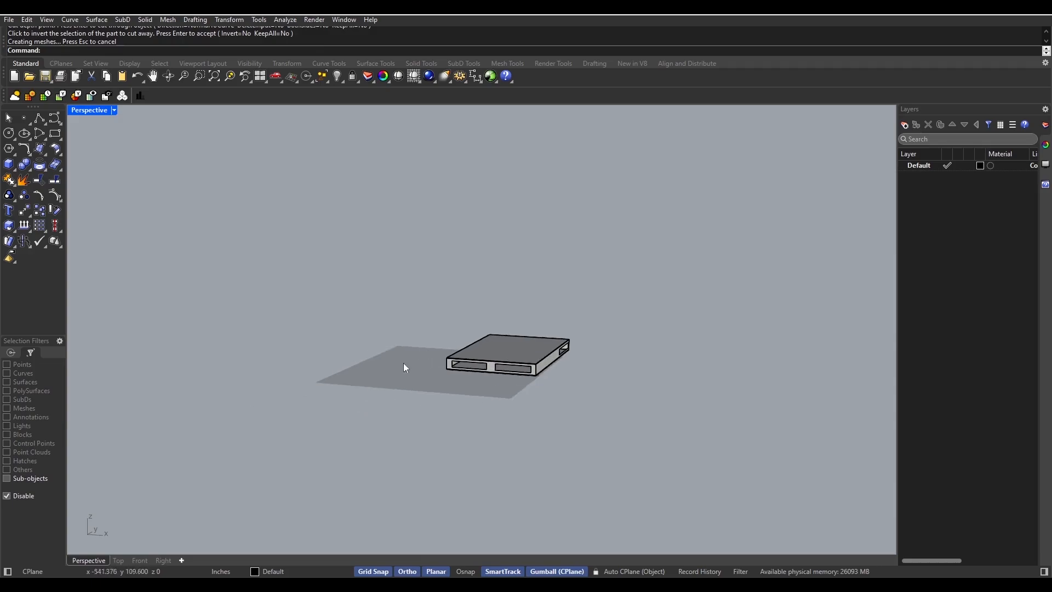
{"action": "left_click", "coordinate": [55, 134]}
{"action": "right_click_drag", "start_coordinate": [348, 392], "coordinate": [408, 441]}
{"action": "scroll", "coordinate": [406, 436], "scroll_direction": "up", "scroll_amount": 4}
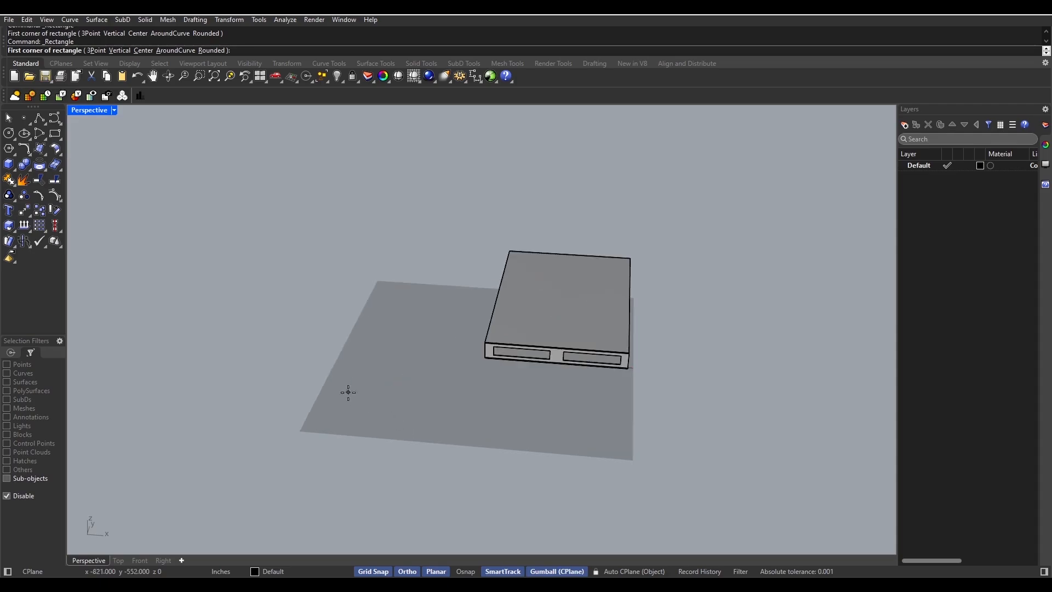
{"action": "left_click", "coordinate": [409, 380]}
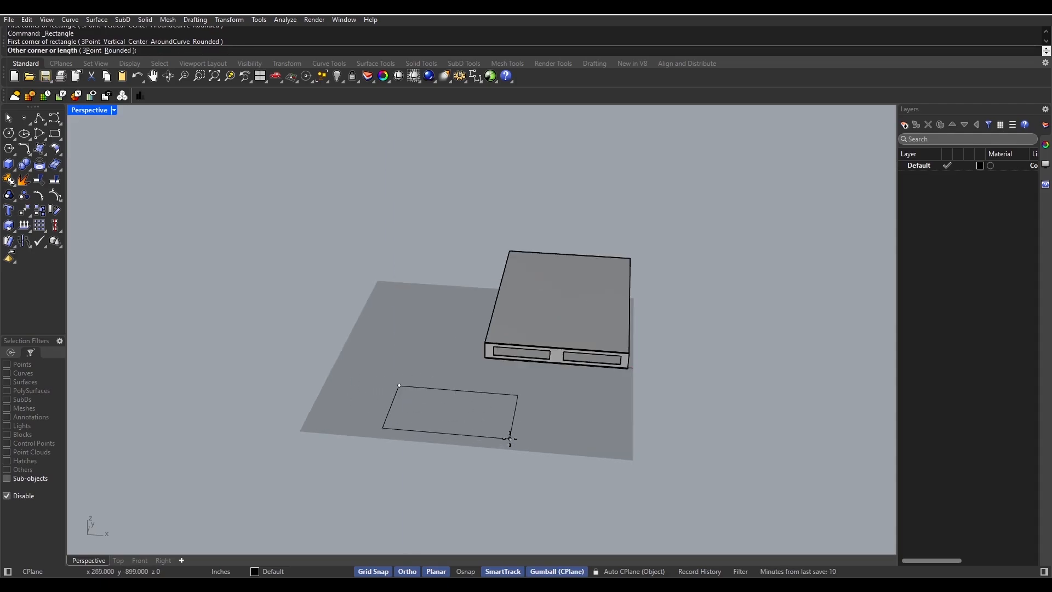
{"action": "left_click", "coordinate": [497, 434]}
{"action": "left_click", "coordinate": [496, 429]}
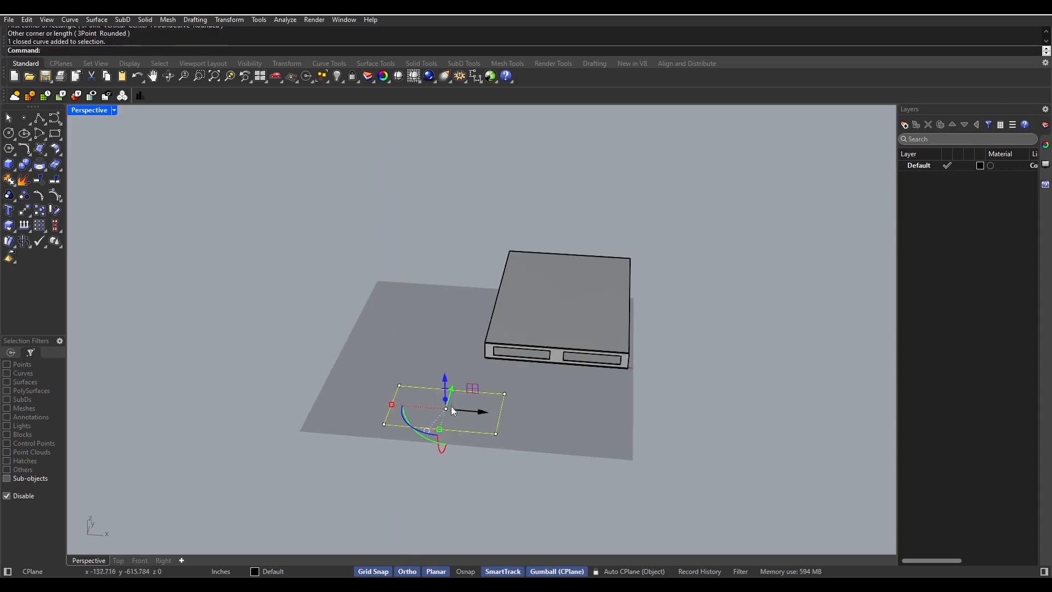
{"action": "left_click", "coordinate": [445, 403]}
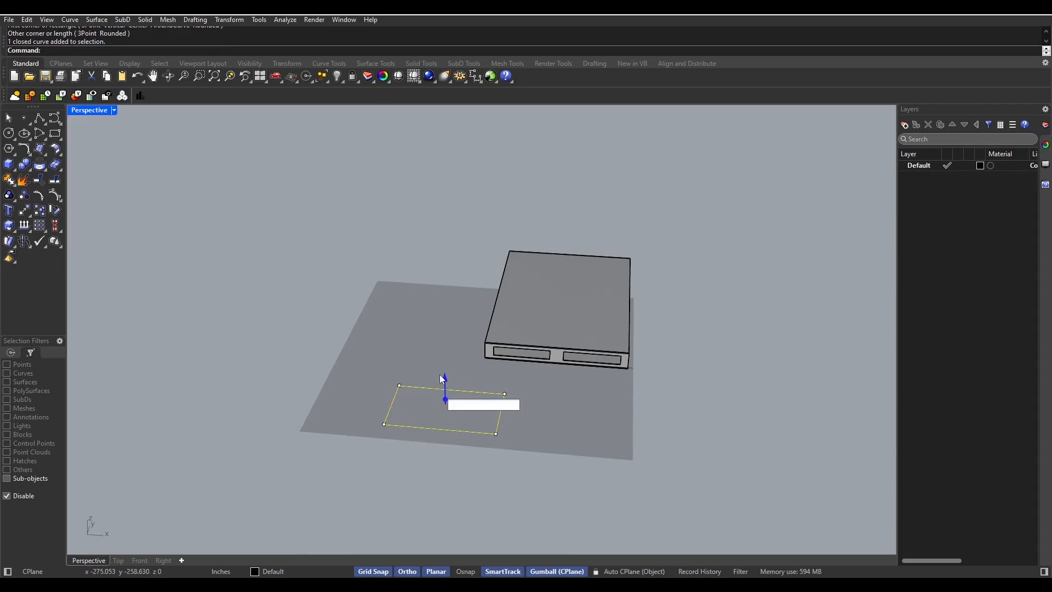
{"action": "type", "text": "30"}
{"action": "key", "text": "Return"}
- Draw a long rectangle on the ground alongside the long wall with the single window and extrude it upward into a block
{"action": "right_click_drag", "start_coordinate": [449, 406], "coordinate": [520, 402]}
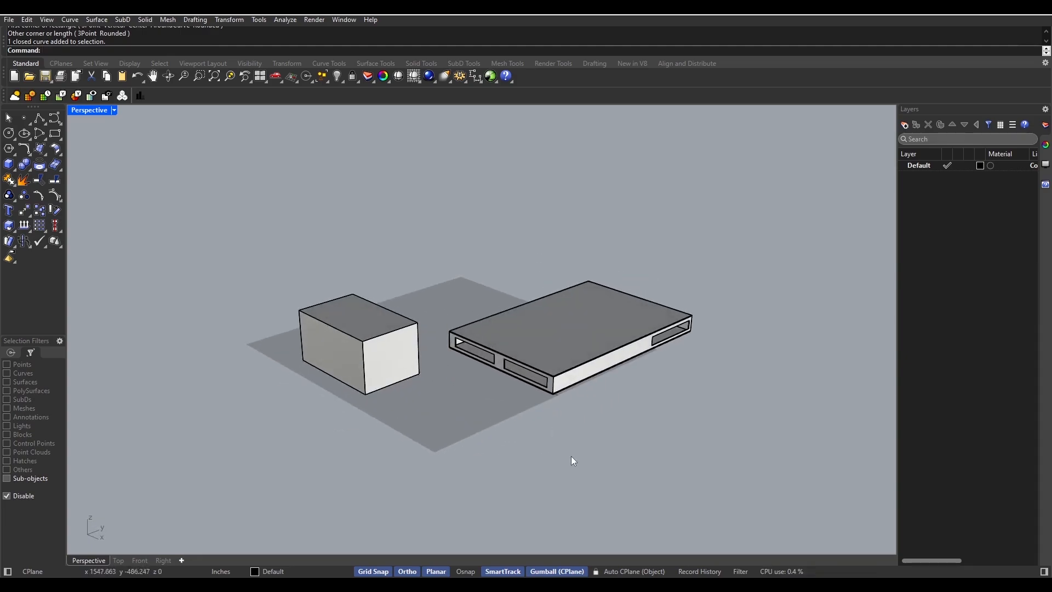
{"action": "left_click", "coordinate": [54, 133]}
{"action": "right_click_drag", "start_coordinate": [632, 486], "coordinate": [394, 423]}
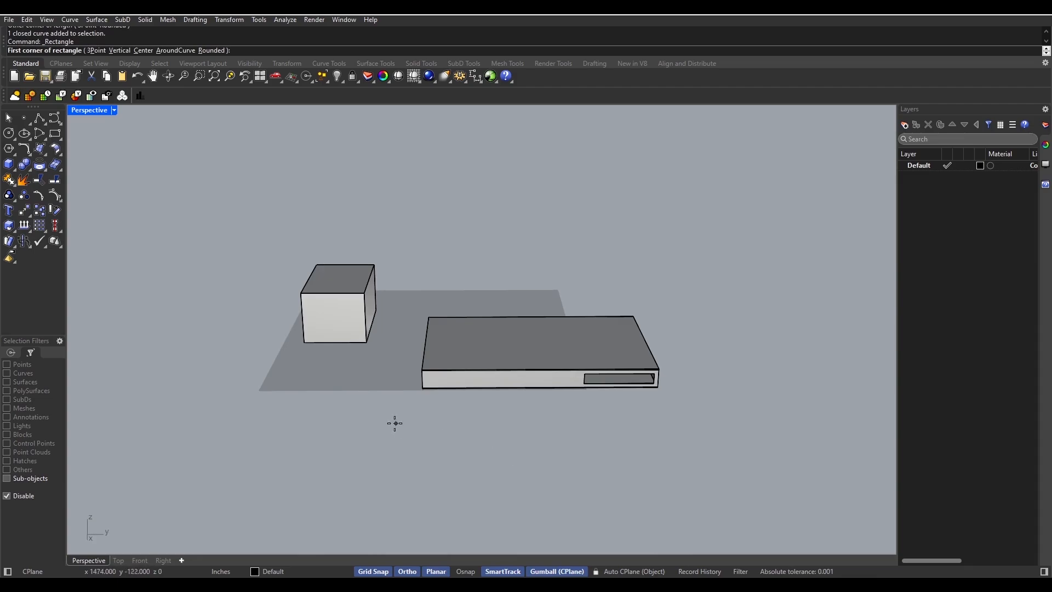
{"action": "left_click", "coordinate": [349, 404]}
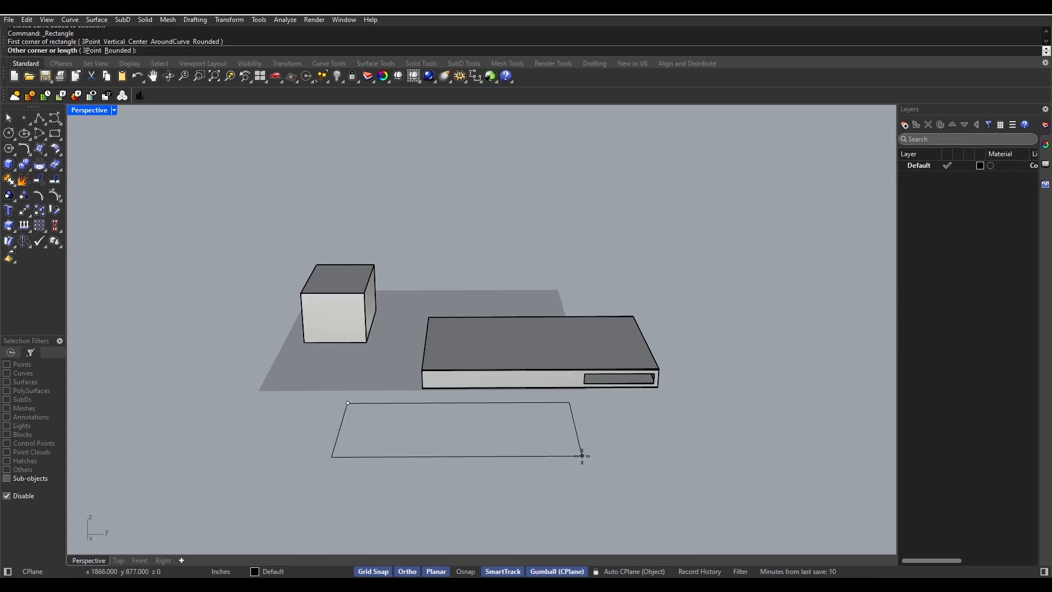
{"action": "left_click", "coordinate": [624, 446]}
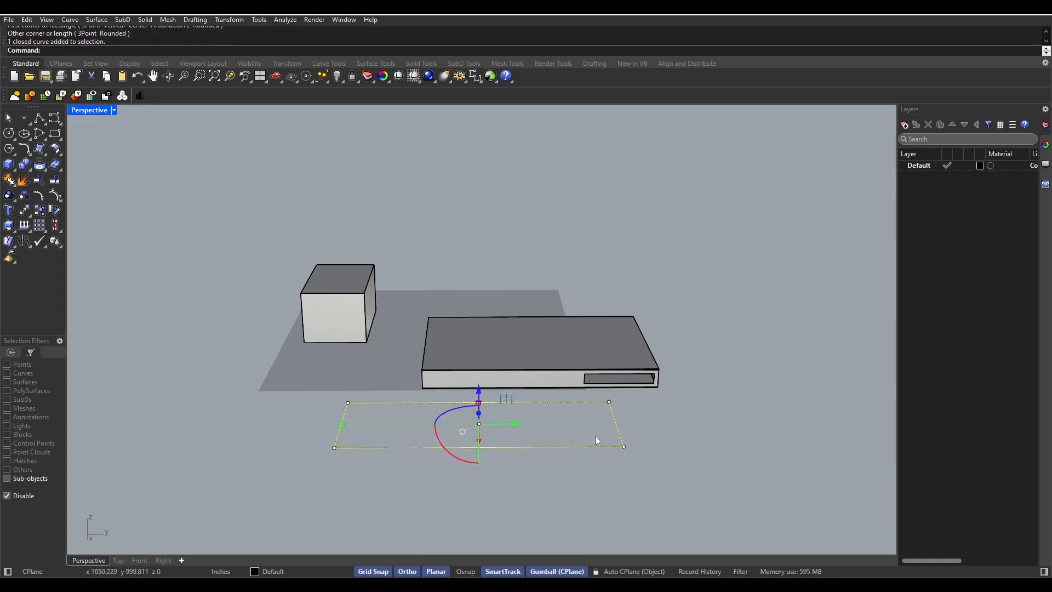
{"action": "left_click", "coordinate": [479, 413]}
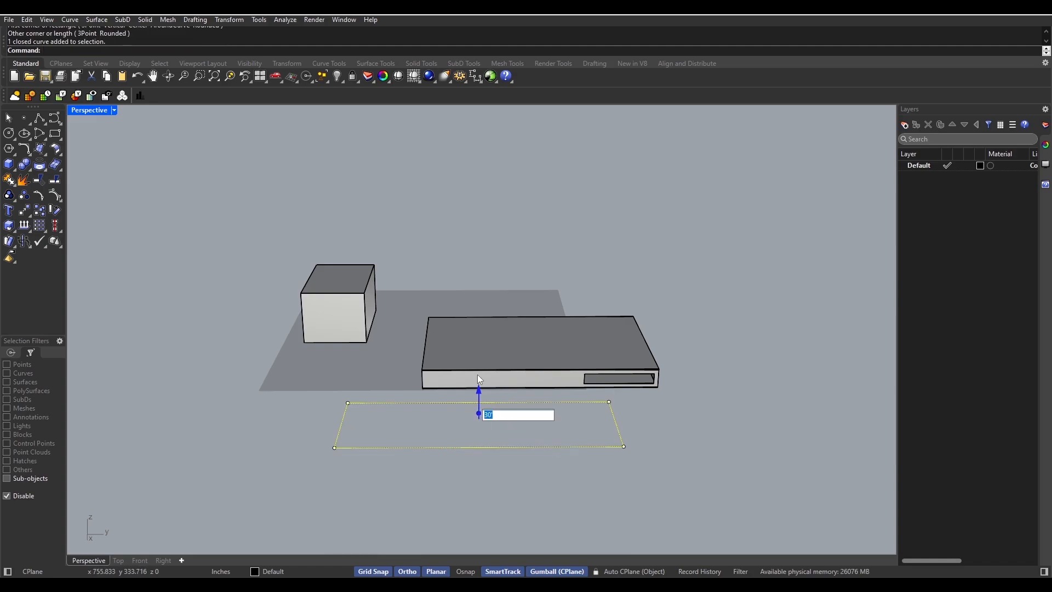
{"action": "type", "text": "30"}
{"action": "key", "text": "Return"}
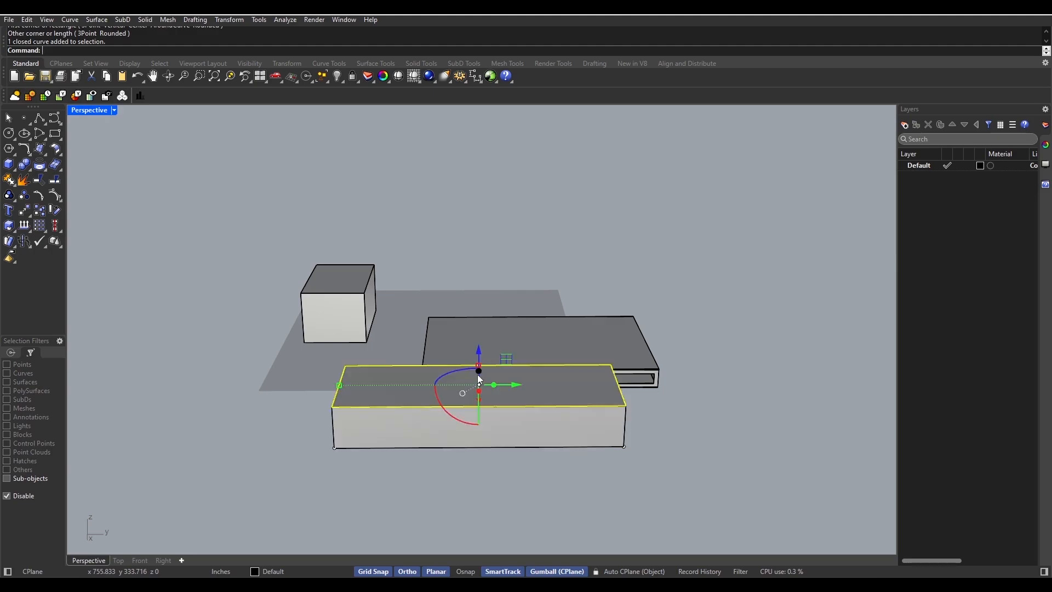
- Draw a small rectangle on the ground outside the long wall with the four square windows
{"action": "right_click_drag", "start_coordinate": [480, 380], "coordinate": [488, 449]}
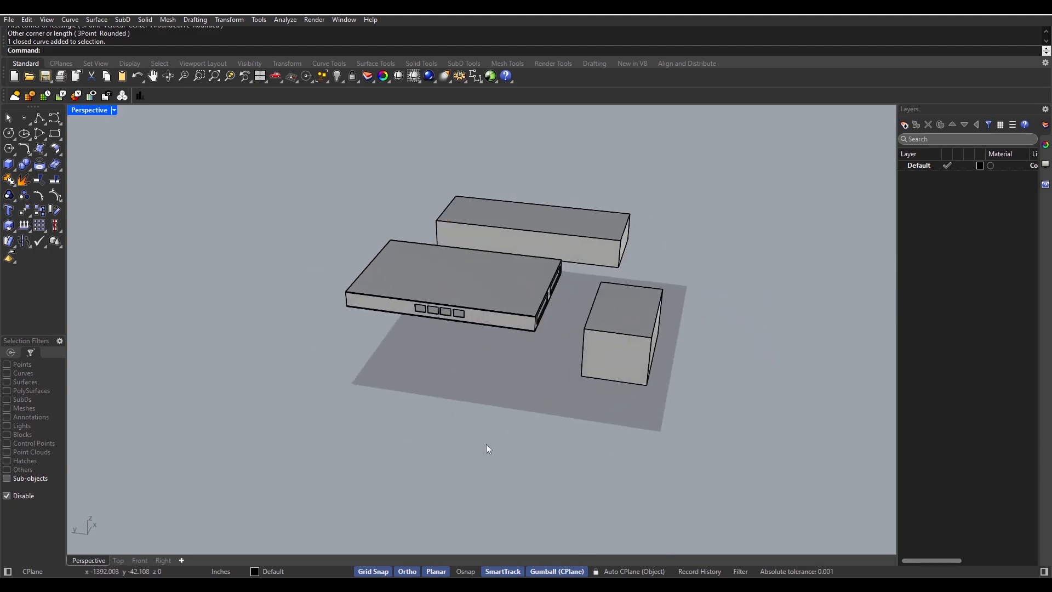
{"action": "left_click", "coordinate": [54, 133]}
{"action": "right_click_drag", "start_coordinate": [351, 416], "coordinate": [409, 373]}
{"action": "left_click", "coordinate": [401, 366]}
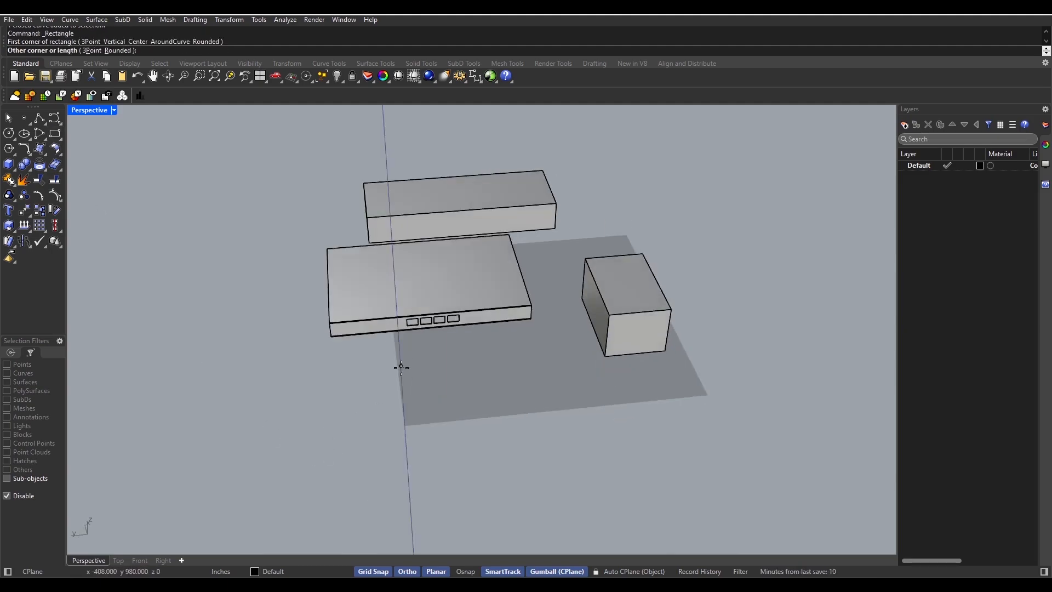
{"action": "left_click", "coordinate": [445, 394]}
{"action": "scroll", "coordinate": [444, 377], "scroll_direction": "up", "scroll_amount": 2}
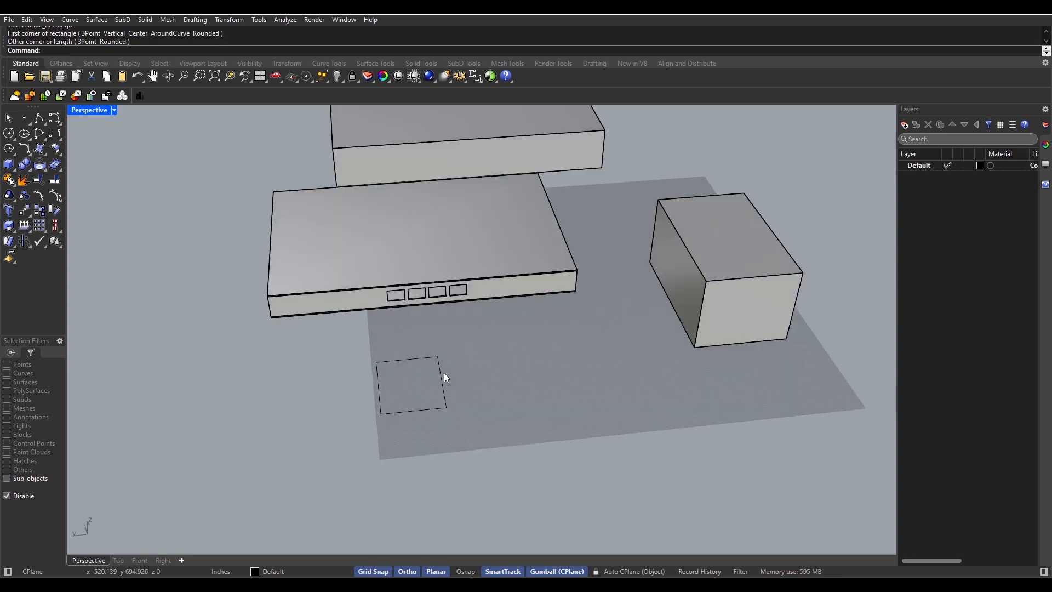
- Draw a larger rectangle on the ground beside the small one and extrude it upward 20' into a block
{"action": "left_click", "coordinate": [56, 138]}
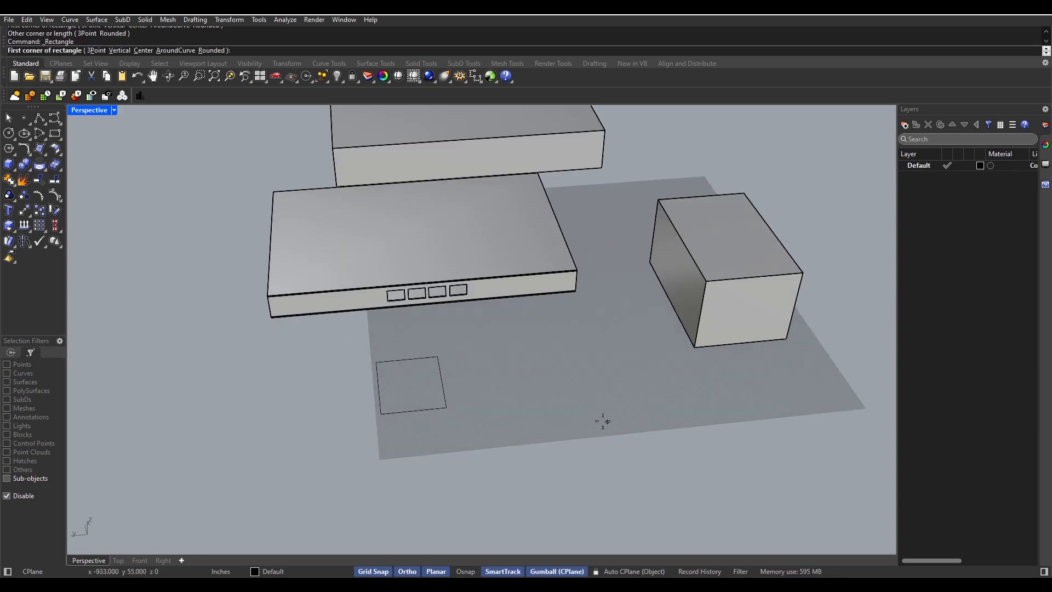
{"action": "left_click", "coordinate": [463, 343]}
{"action": "left_click", "coordinate": [661, 484]}
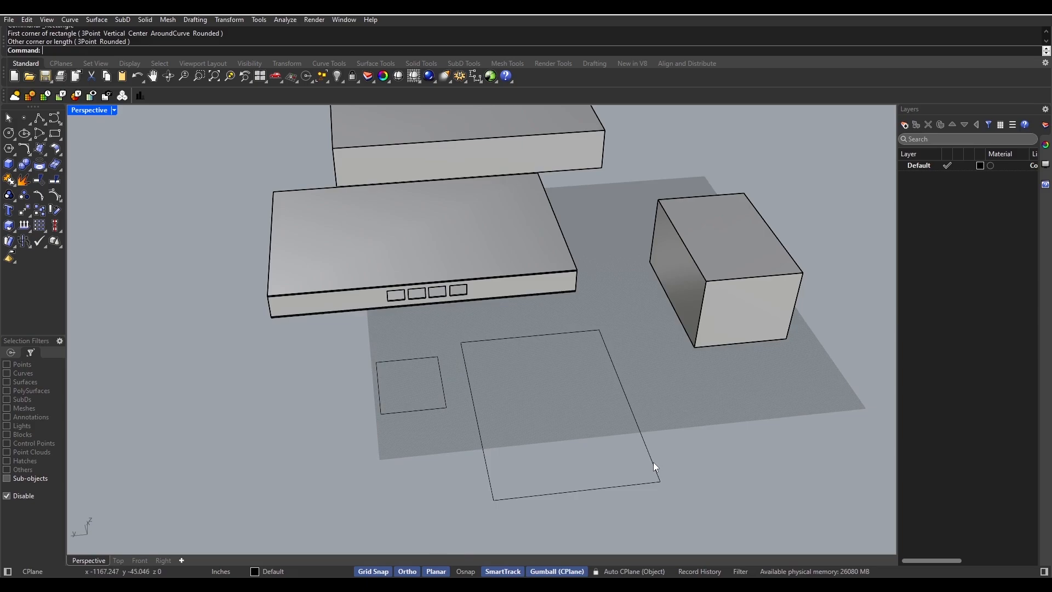
{"action": "left_click", "coordinate": [654, 464]}
{"action": "left_click", "coordinate": [552, 397]}
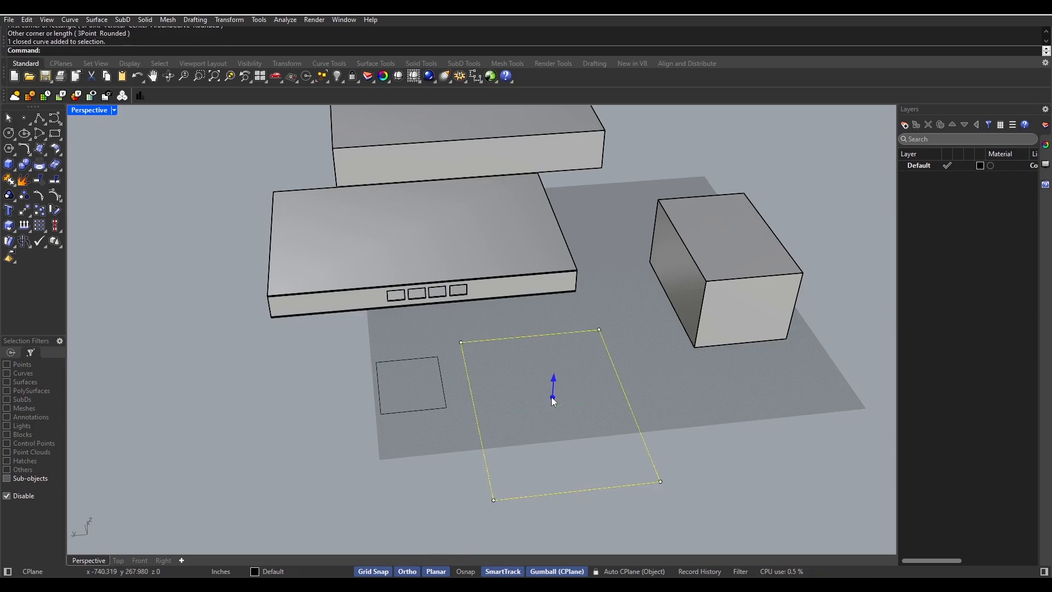
{"action": "type", "text": "200"}
{"action": "key", "text": "Return"}
- Try extruding the small ground rectangle upward into a very tall tower, and undo the extrusion
{"action": "left_click", "coordinate": [443, 405]}
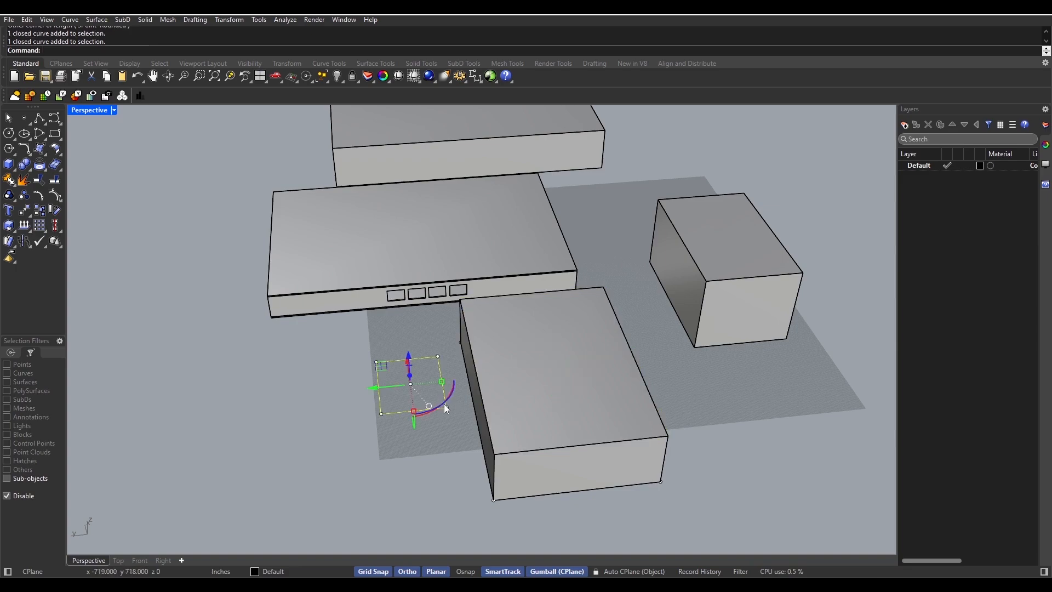
{"action": "left_click", "coordinate": [411, 376]}
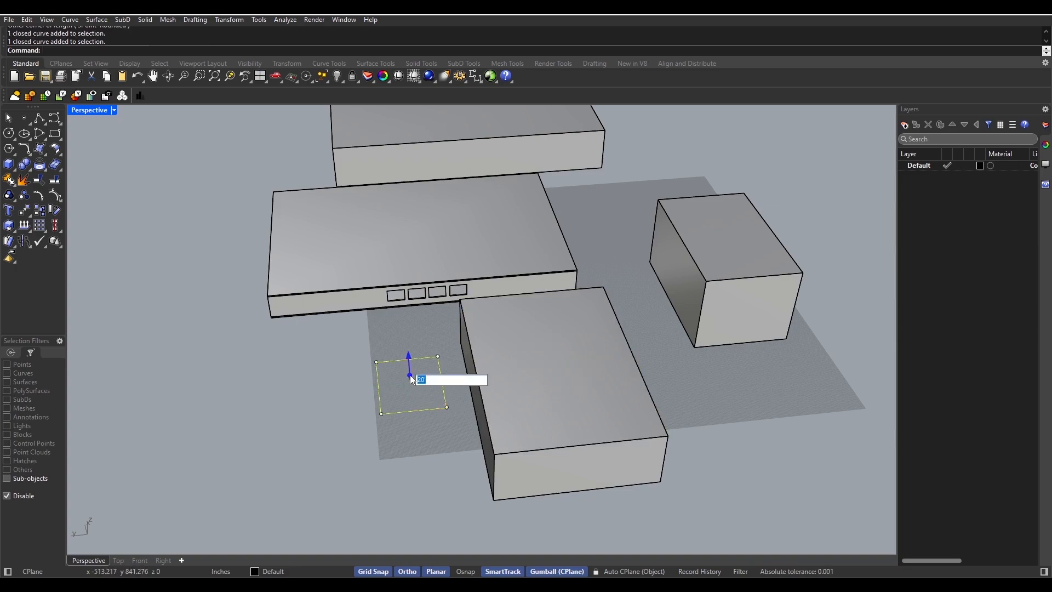
{"action": "type", "text": "200'"}
{"action": "key", "text": "Return"}
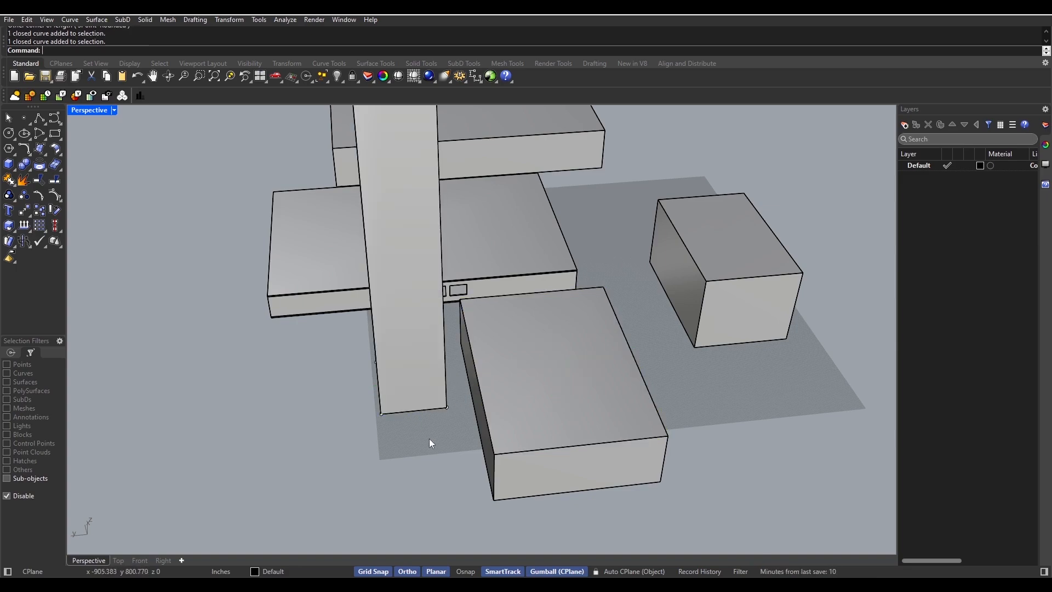
{"action": "right_click_drag", "start_coordinate": [429, 440], "coordinate": [449, 447]}
{"action": "key", "text": "ctrl+z"}
- Select the small ground rectangle's curve, extrude it upward 25' into a block, and deselect it
{"action": "left_click", "coordinate": [445, 402]}
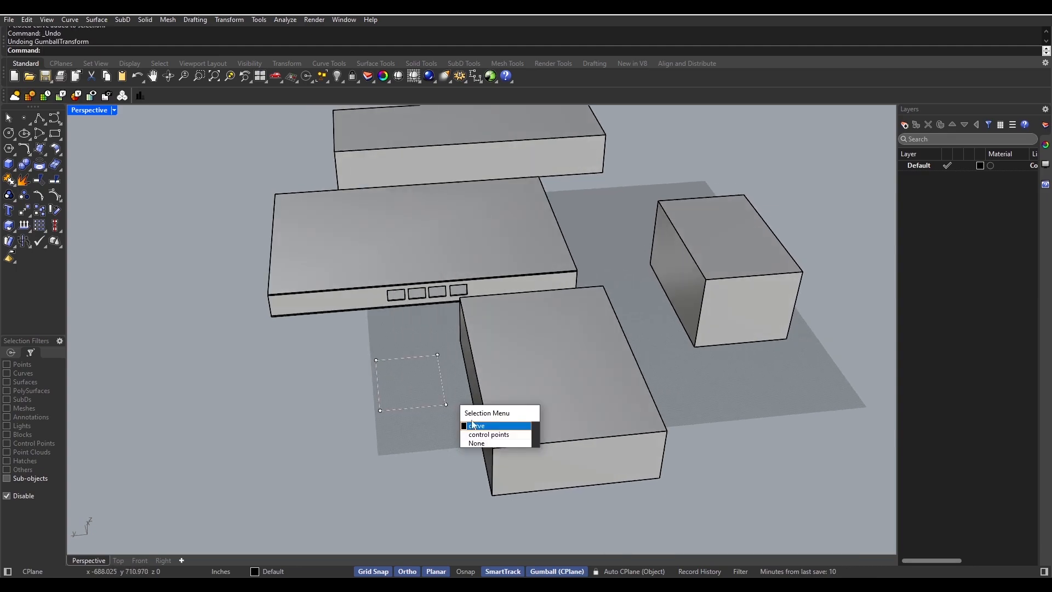
{"action": "left_click", "coordinate": [473, 424]}
{"action": "left_click", "coordinate": [408, 374]}
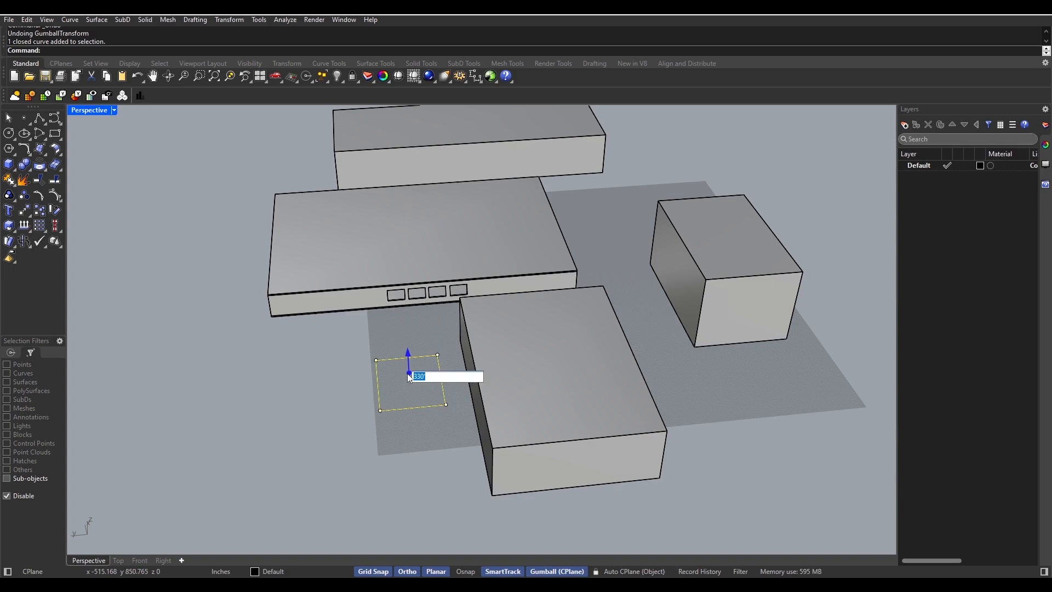
{"action": "type", "text": "25'"}
{"action": "key", "text": "Return"}
{"action": "key", "text": "Escape"}
{"action": "right_click_drag", "start_coordinate": [407, 384], "coordinate": [389, 433]}
{"action": "scroll", "coordinate": [392, 438], "scroll_direction": "down", "scroll_amount": 5}
{"action": "right_click_drag", "start_coordinate": [492, 440], "coordinate": [504, 412]}
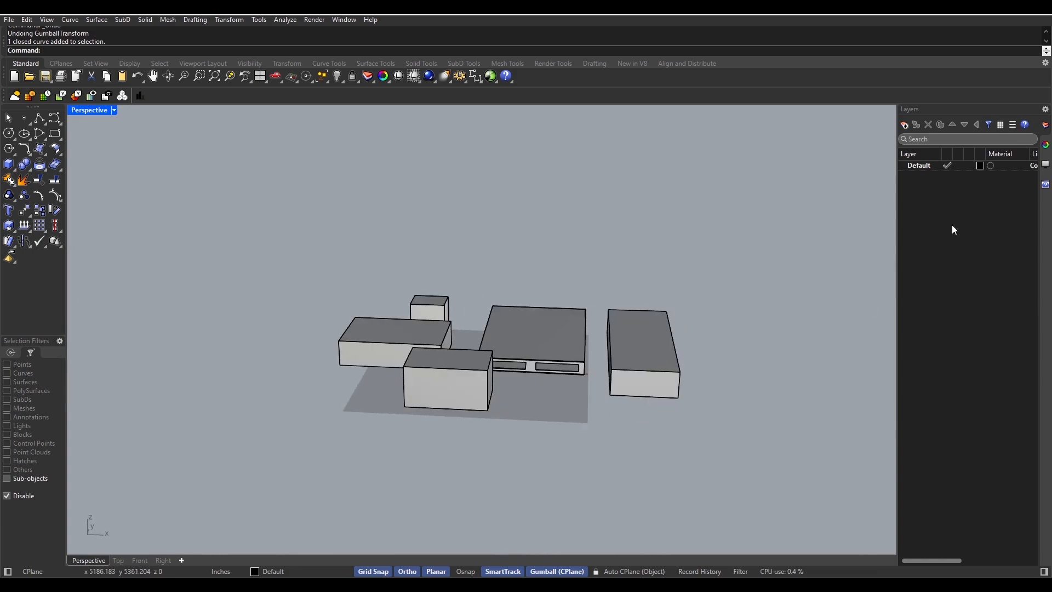
- Create two new layers named Floor and Ceiling
{"action": "right_click", "coordinate": [955, 278]}
{"action": "left_click", "coordinate": [966, 287]}
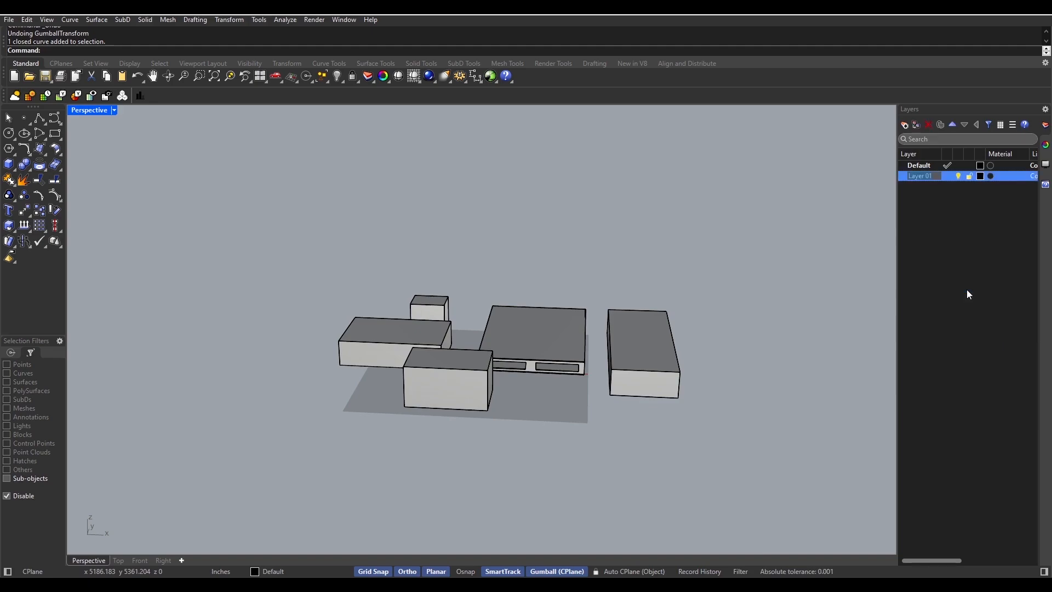
{"action": "key", "text": "BackSpace"}
{"action": "type", "text": "Floor"}
{"action": "key", "text": "Return"}
{"action": "right_click", "coordinate": [967, 290]}
{"action": "left_click", "coordinate": [992, 299]}
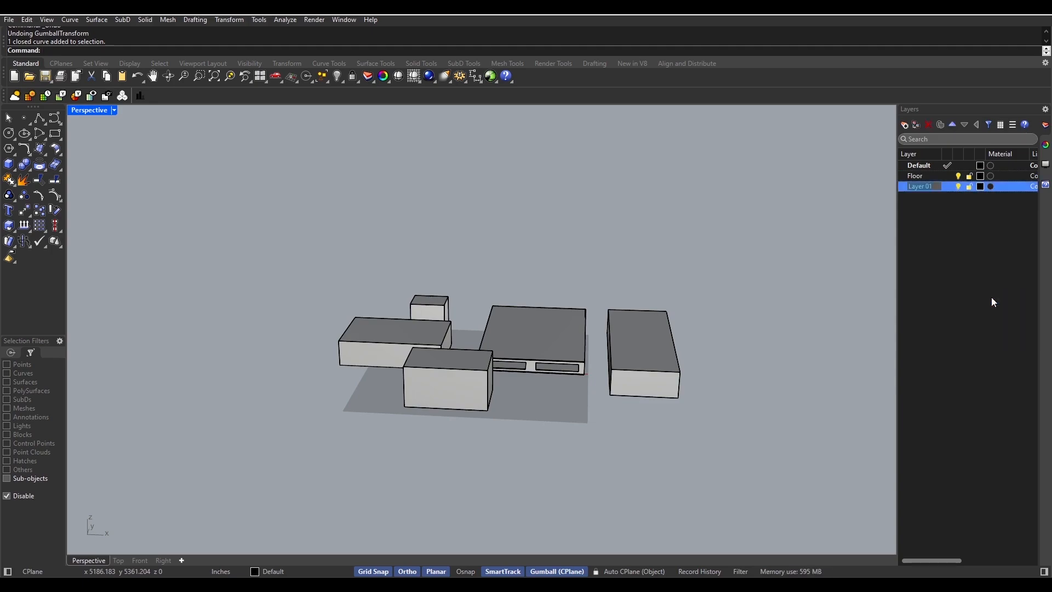
{"action": "type", "text": "Ceiling"}
{"action": "key", "text": "Return"}
- Create a new layer named Walls below the Ceiling layer
{"action": "right_click", "coordinate": [992, 297]}
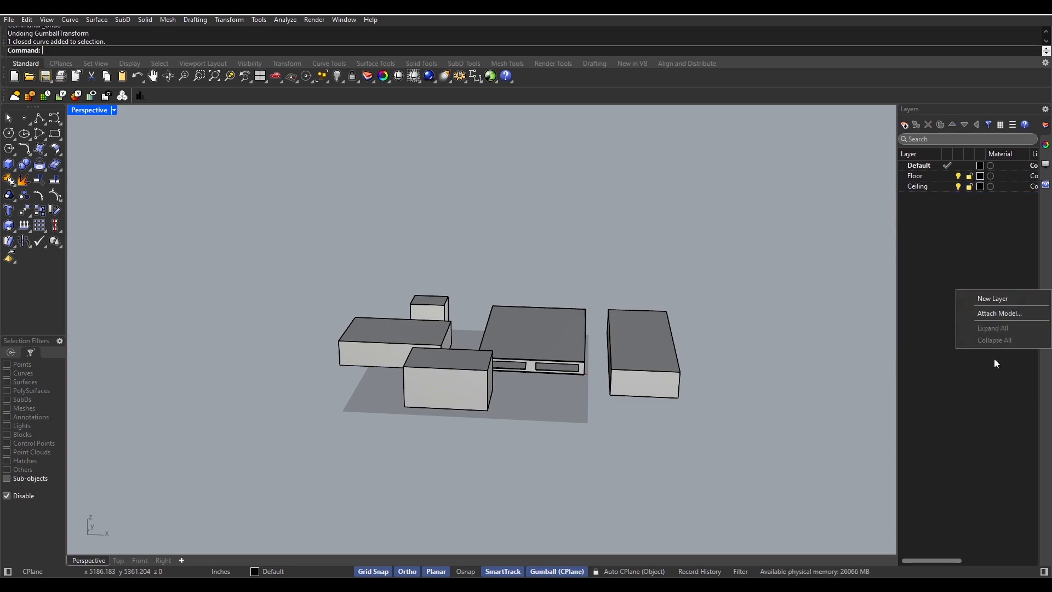
{"action": "left_click", "coordinate": [995, 302]}
{"action": "type", "text": "WA"}
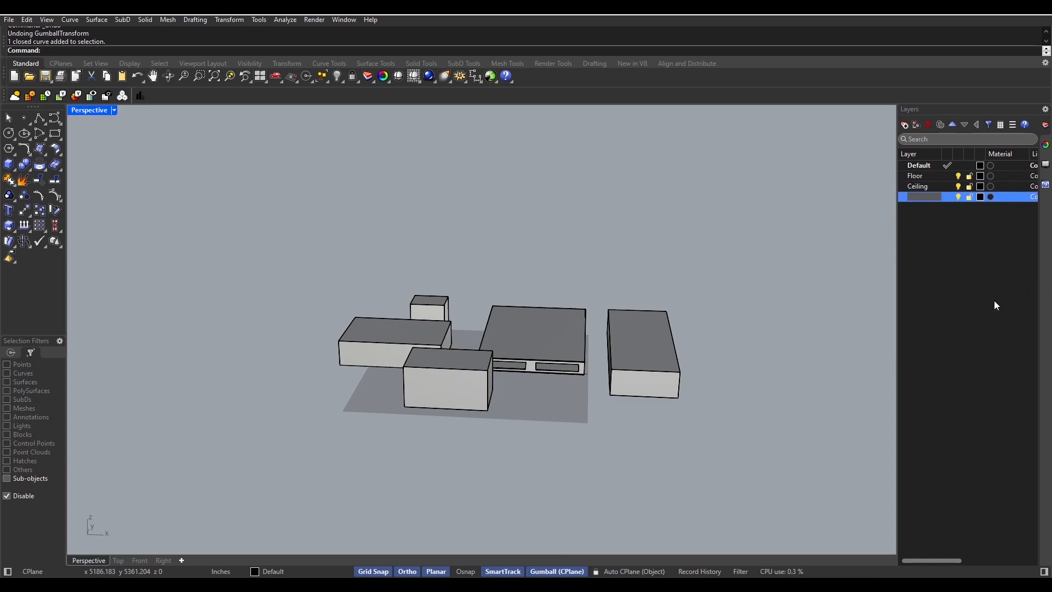
{"action": "type", "text": "lls"}
{"action": "key", "text": "BackSpace"}
{"action": "key", "text": "BackSpace"}
{"action": "key", "text": "BackSpace"}
{"action": "key", "text": "BackSpace"}
{"action": "type", "text": "alls"}
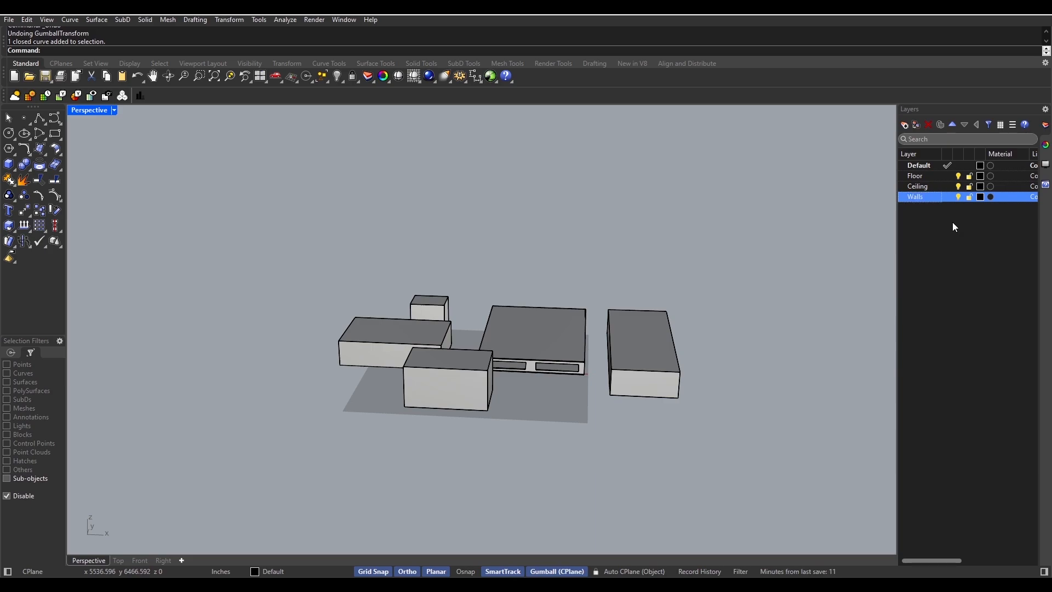
- Create two more layers named Shades and Opennings
{"action": "right_click", "coordinate": [954, 225]}
{"action": "left_click", "coordinate": [984, 239]}
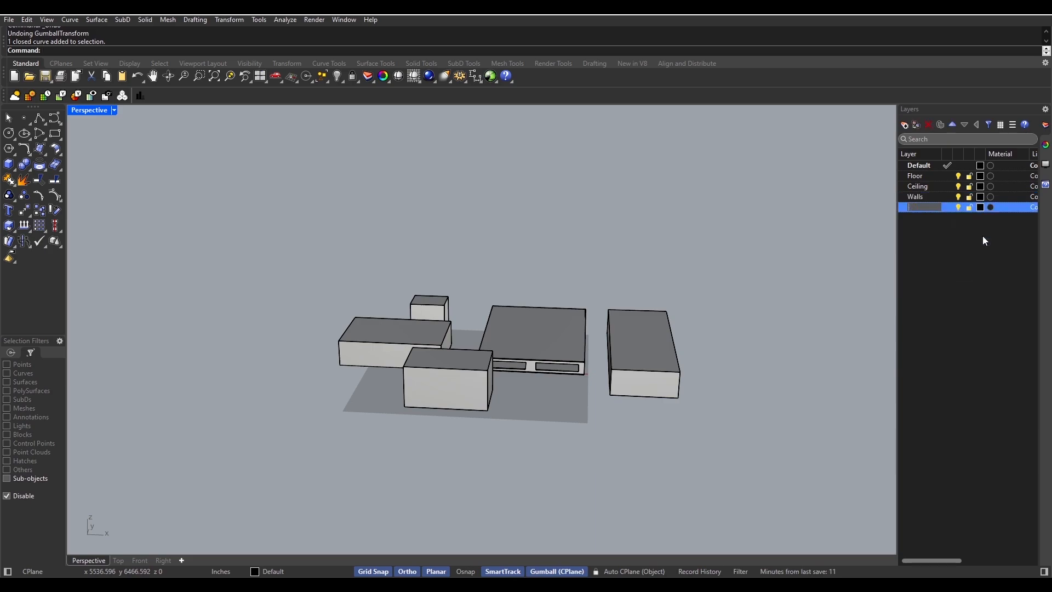
{"action": "type", "text": "Shades"}
{"action": "key", "text": "Return"}
{"action": "right_click", "coordinate": [939, 278]}
{"action": "left_click", "coordinate": [952, 275]}
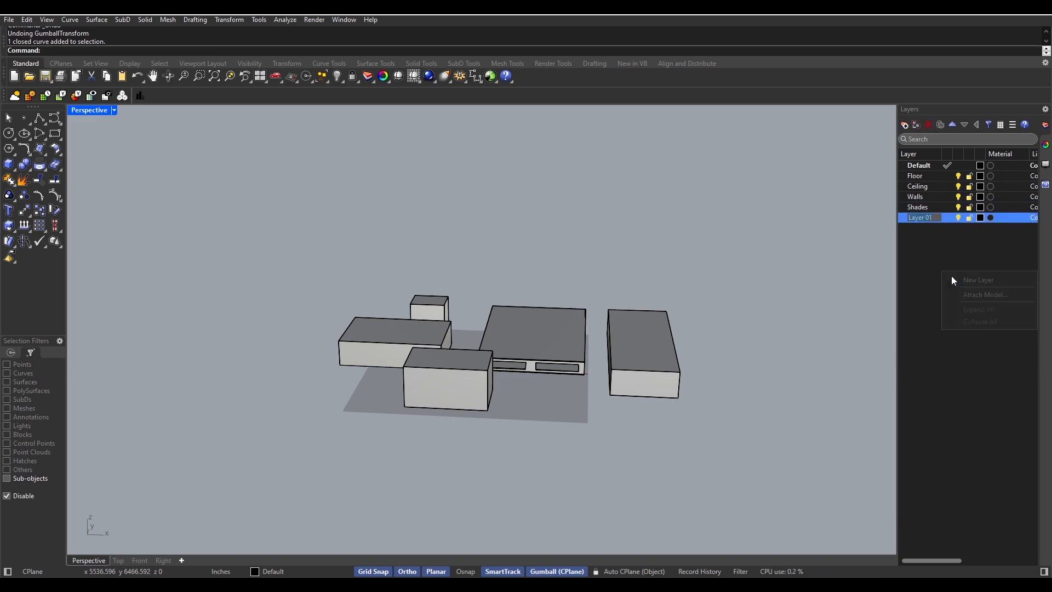
{"action": "type", "text": "Open"}
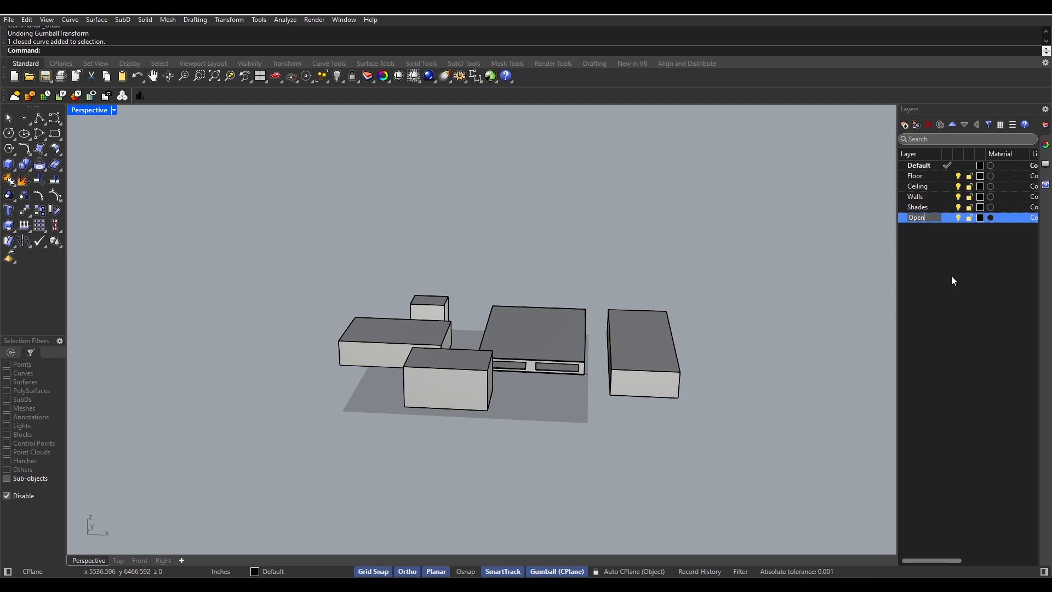
{"action": "type", "text": "nings"}
{"action": "key", "text": "Return"}
{"action": "left_click", "coordinate": [952, 275]}
- Set the display colour of both the Floor and Ceiling layers to White
{"action": "left_click", "coordinate": [980, 176]}
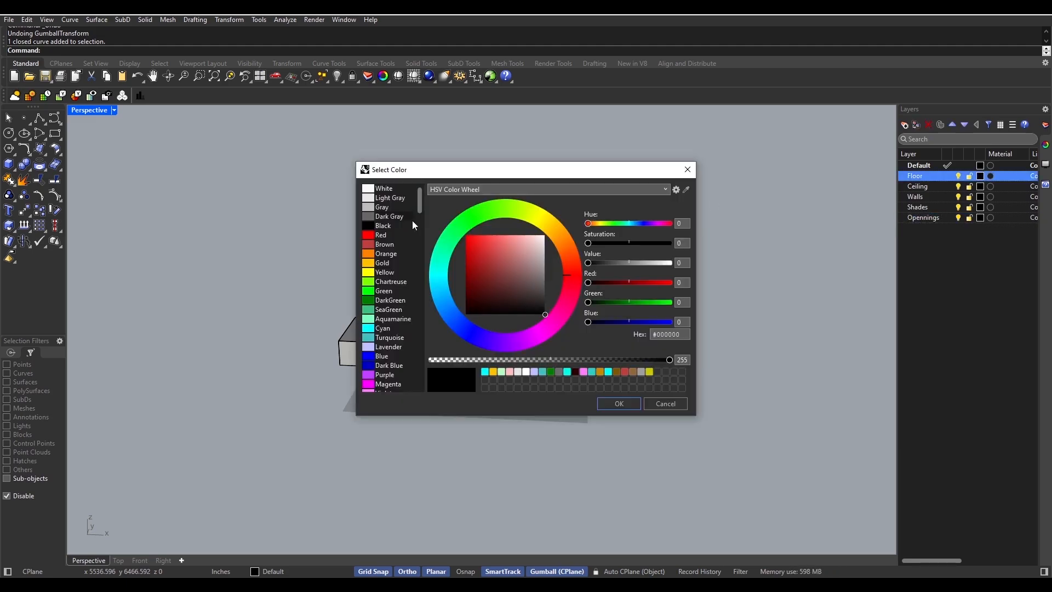
{"action": "left_click", "coordinate": [379, 188]}
{"action": "left_click", "coordinate": [614, 403]}
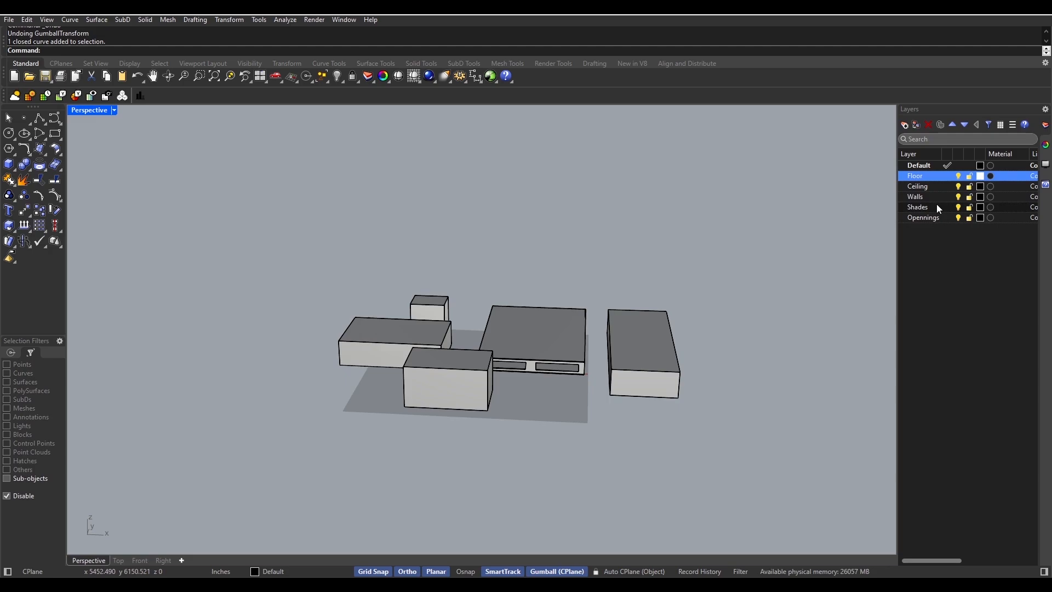
{"action": "left_click", "coordinate": [981, 187]}
{"action": "left_click", "coordinate": [381, 188]}
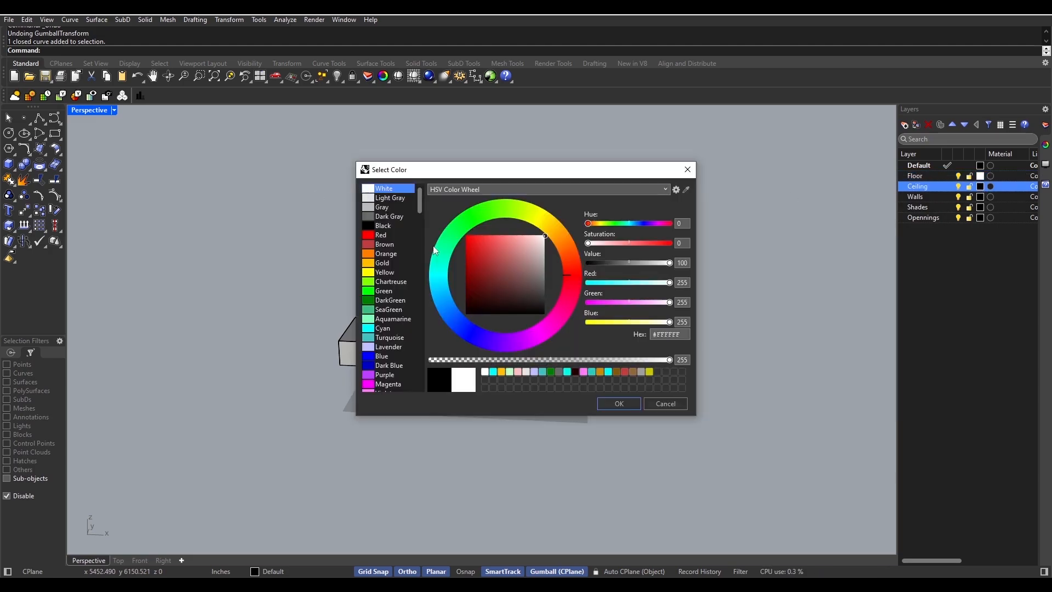
{"action": "left_click", "coordinate": [613, 404]}
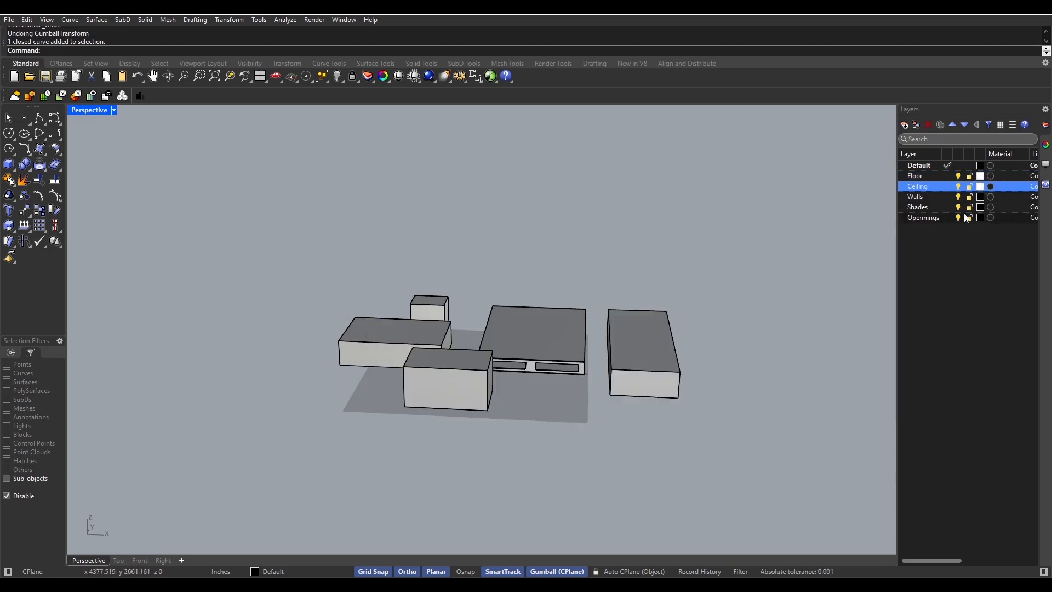
- Set the Walls layer's colour to Pink and the Shades layer's colour to Dark Gray
{"action": "left_click", "coordinate": [981, 197]}
{"action": "scroll", "coordinate": [391, 341], "scroll_direction": "down", "scroll_amount": 2}
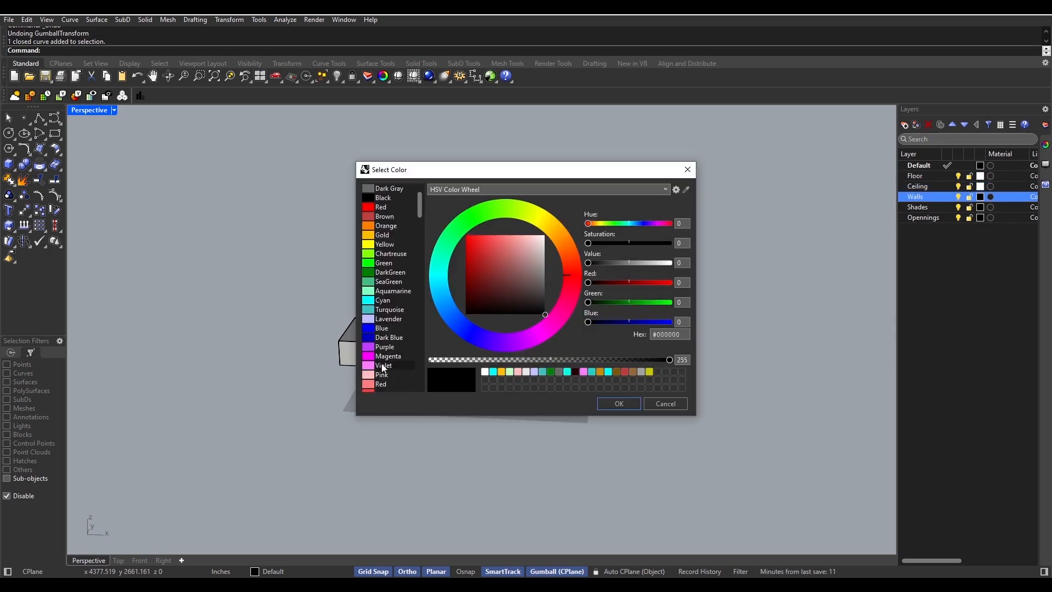
{"action": "left_click", "coordinate": [384, 379]}
{"action": "left_click", "coordinate": [619, 404]}
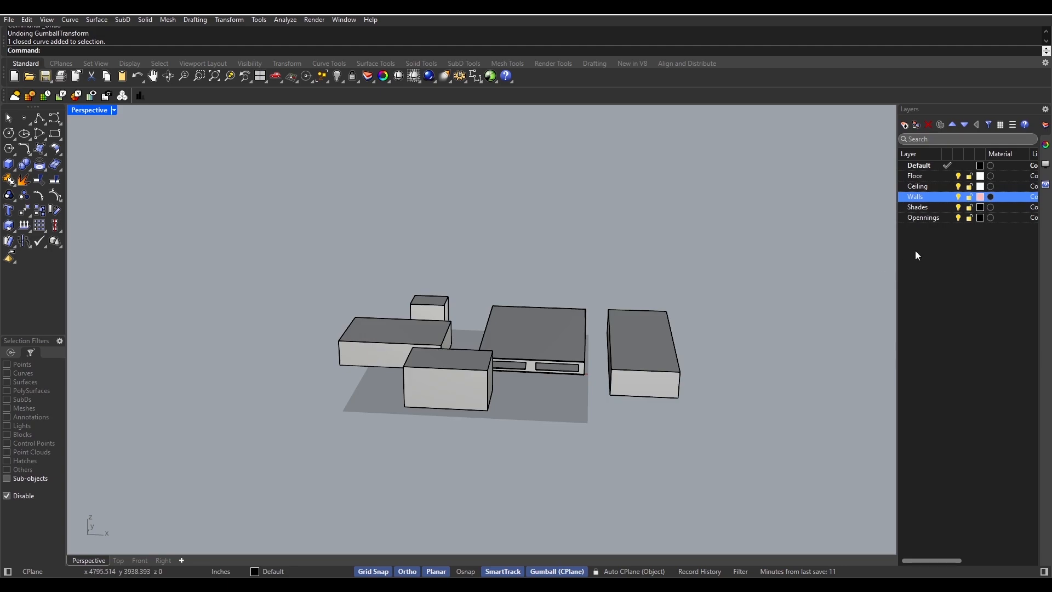
{"action": "left_click", "coordinate": [981, 207]}
{"action": "scroll", "coordinate": [408, 319], "scroll_direction": "down", "scroll_amount": 1}
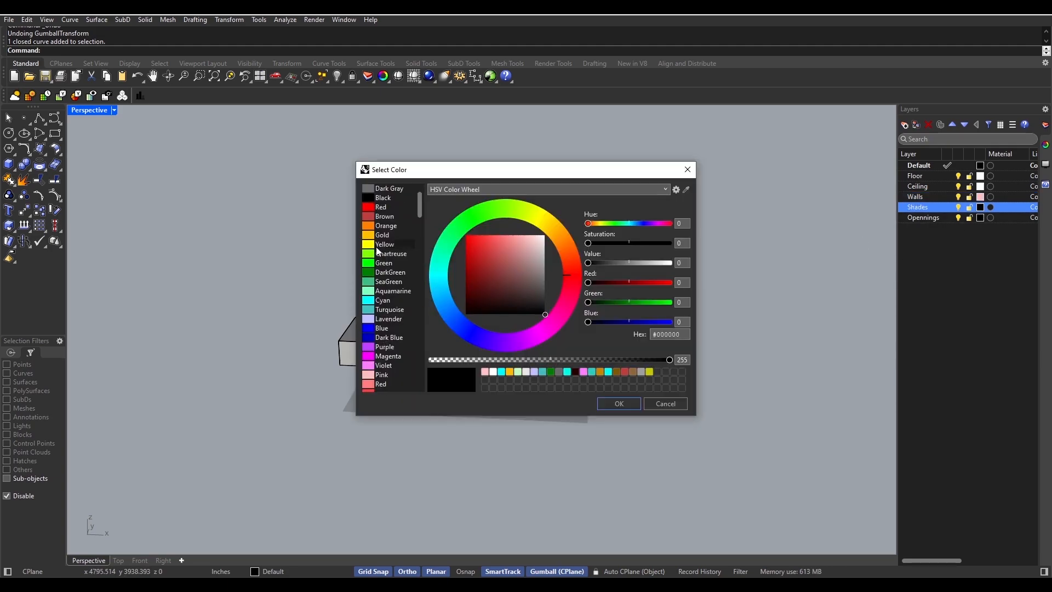
{"action": "left_click", "coordinate": [369, 189]}
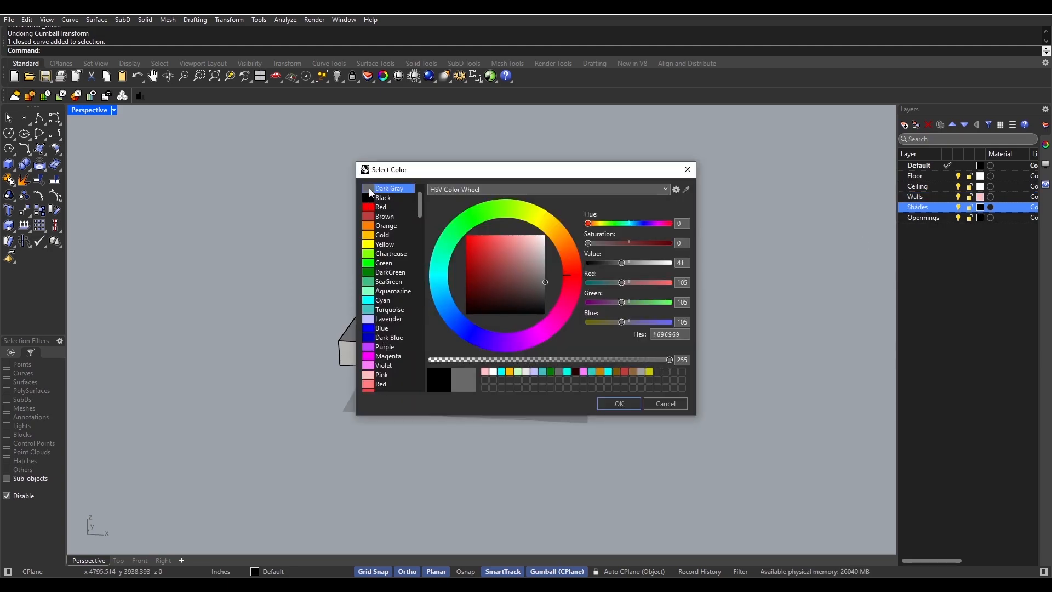
{"action": "left_click", "coordinate": [607, 406]}
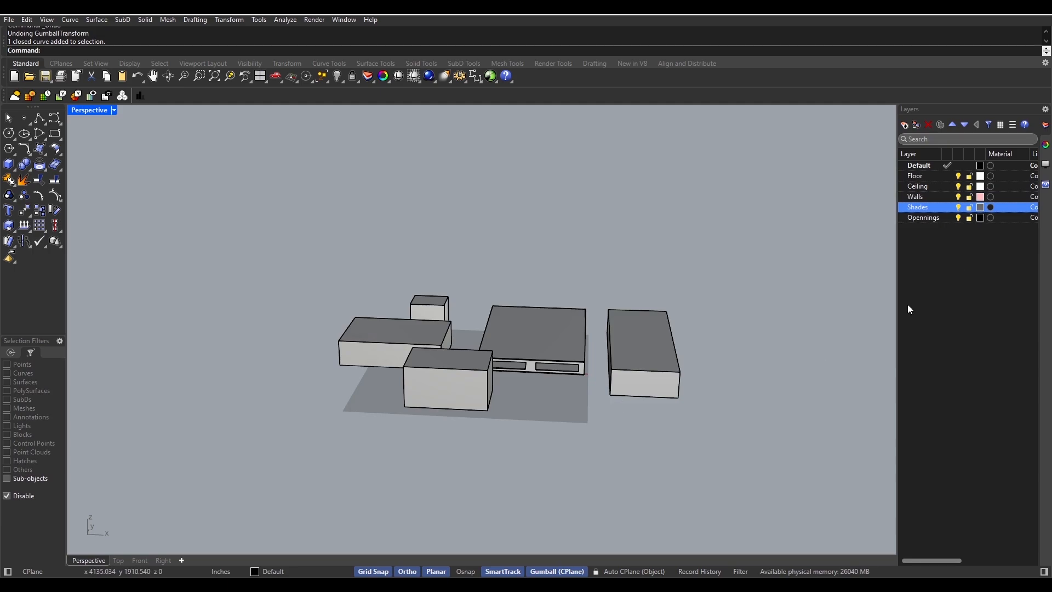
- Set the Opennings layer's colour to Cyan and clear the layer selection
{"action": "left_click", "coordinate": [980, 218]}
{"action": "left_click", "coordinate": [372, 328]}
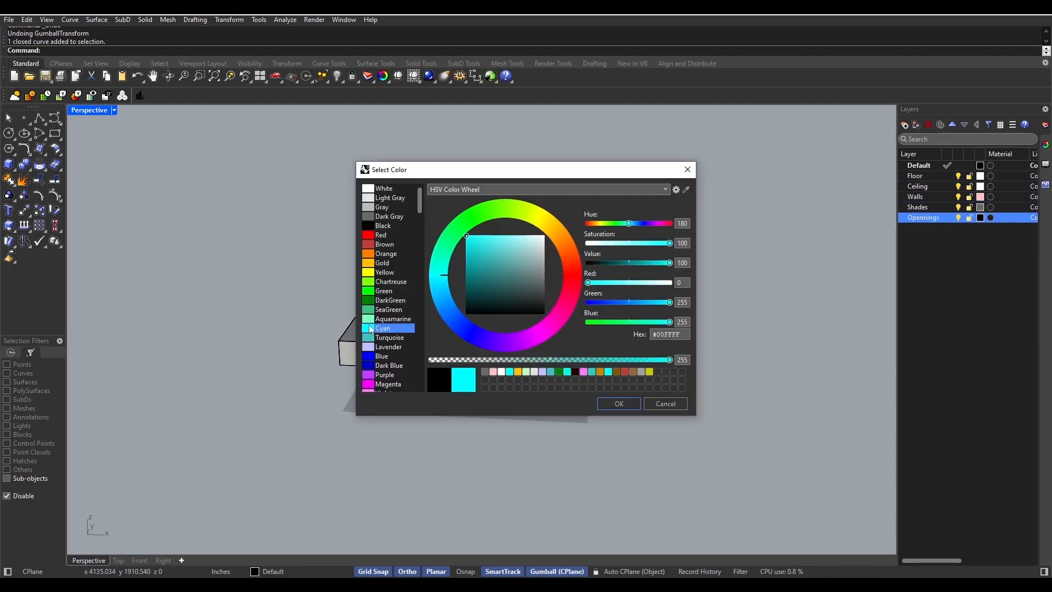
{"action": "left_click", "coordinate": [609, 403]}
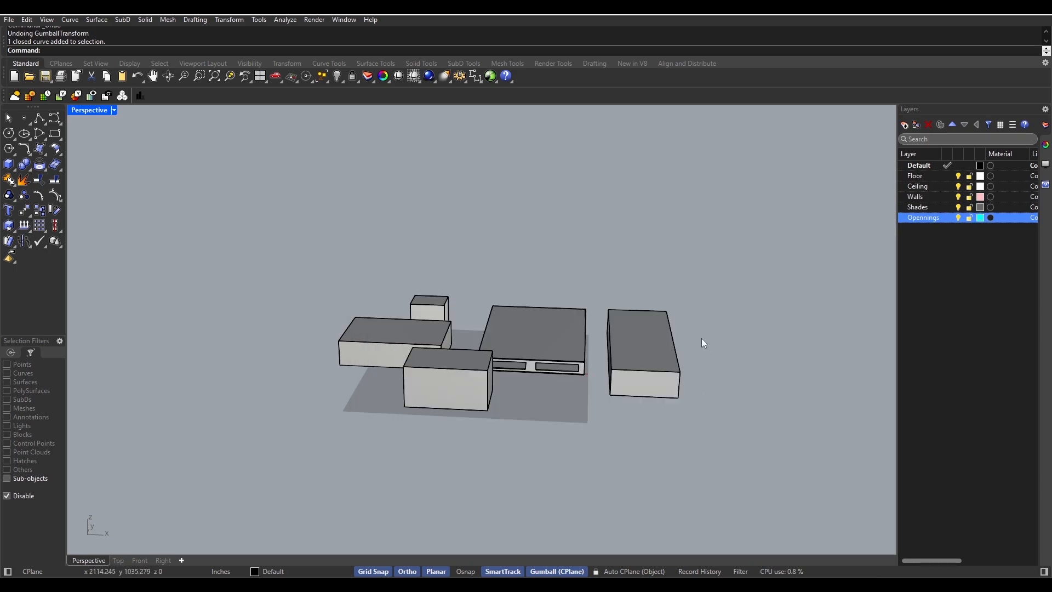
{"action": "left_click", "coordinate": [924, 303]}
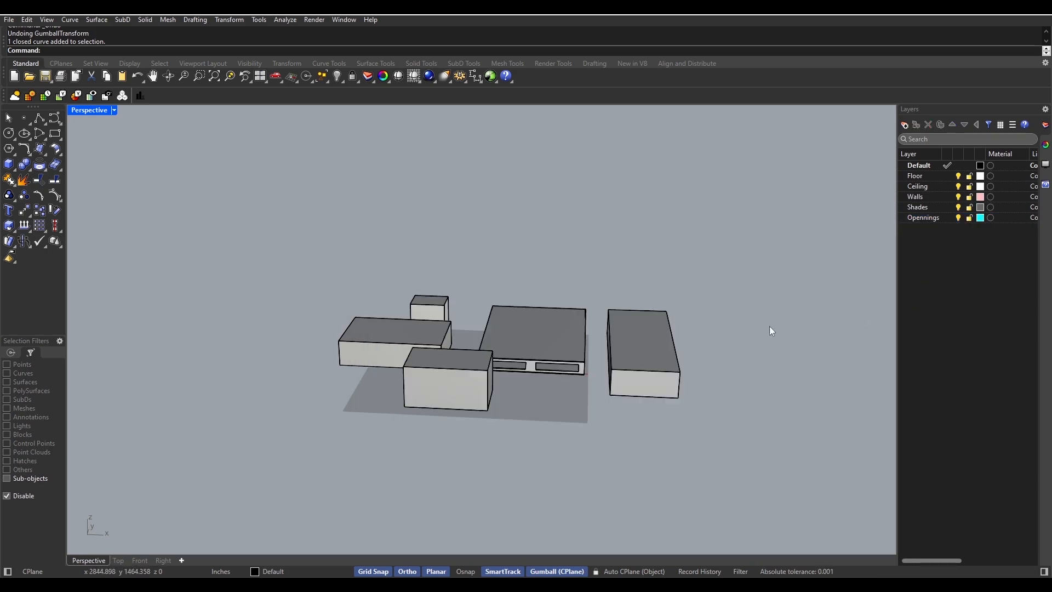
- Move the building's wall solid with the window openings onto the Walls layer and deselect it
{"action": "right_click_drag", "start_coordinate": [571, 383], "coordinate": [507, 384]}
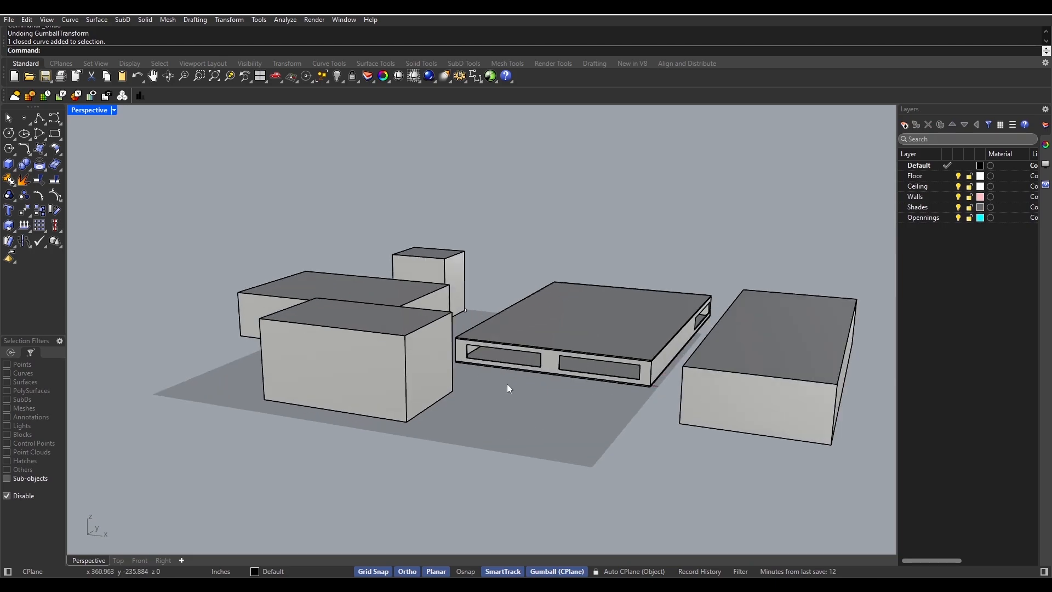
{"action": "scroll", "coordinate": [565, 373], "scroll_direction": "up", "scroll_amount": 5}
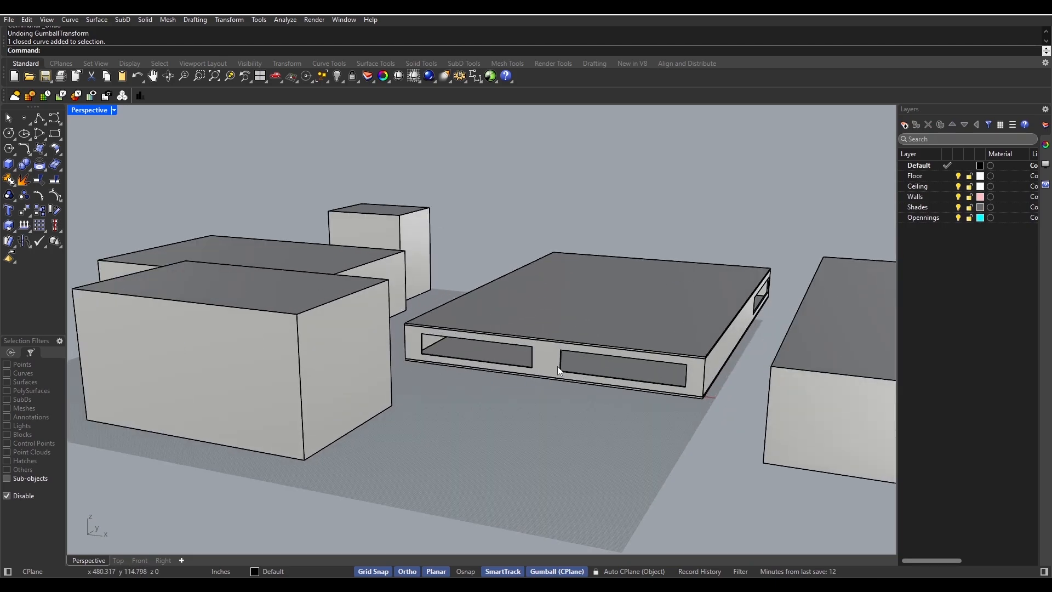
{"action": "left_click", "coordinate": [550, 361]}
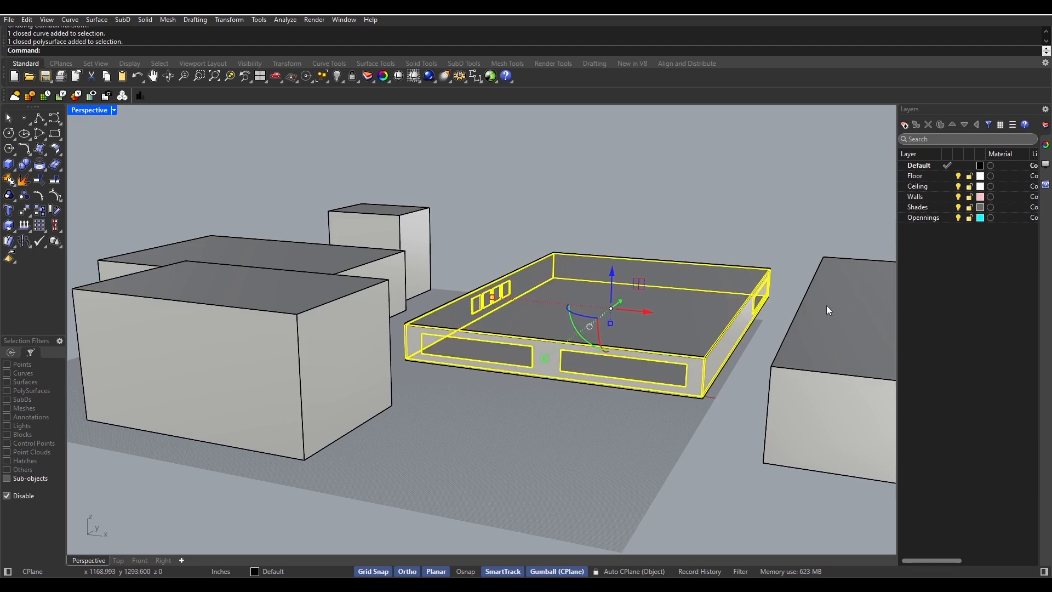
{"action": "right_click", "coordinate": [940, 197]}
{"action": "left_click", "coordinate": [974, 249]}
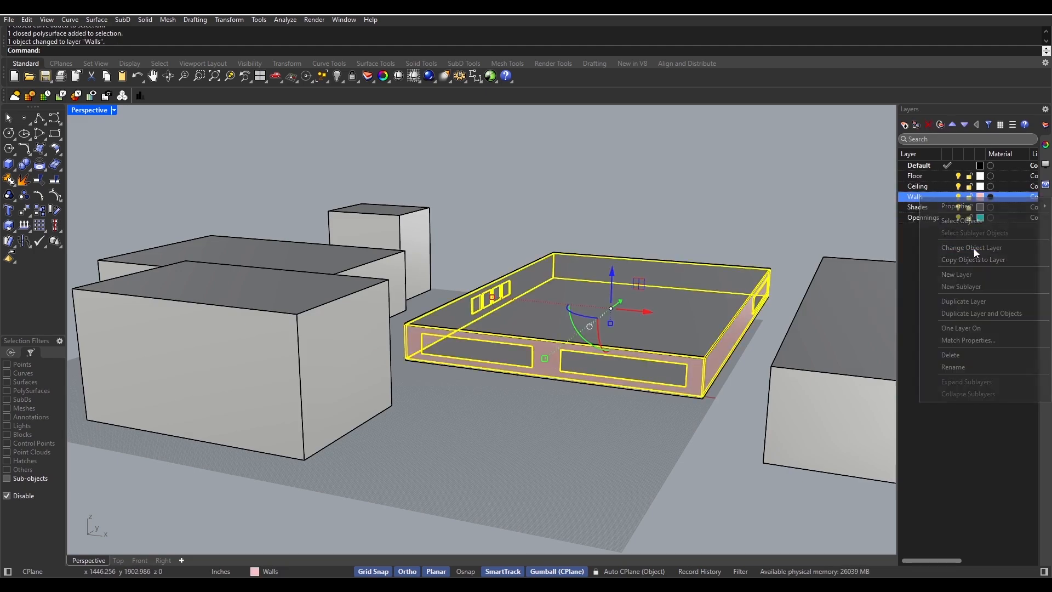
{"action": "left_click", "coordinate": [720, 387]}
- Move the building's top slab onto the Ceiling layer and deselect it
{"action": "left_click", "coordinate": [655, 328]}
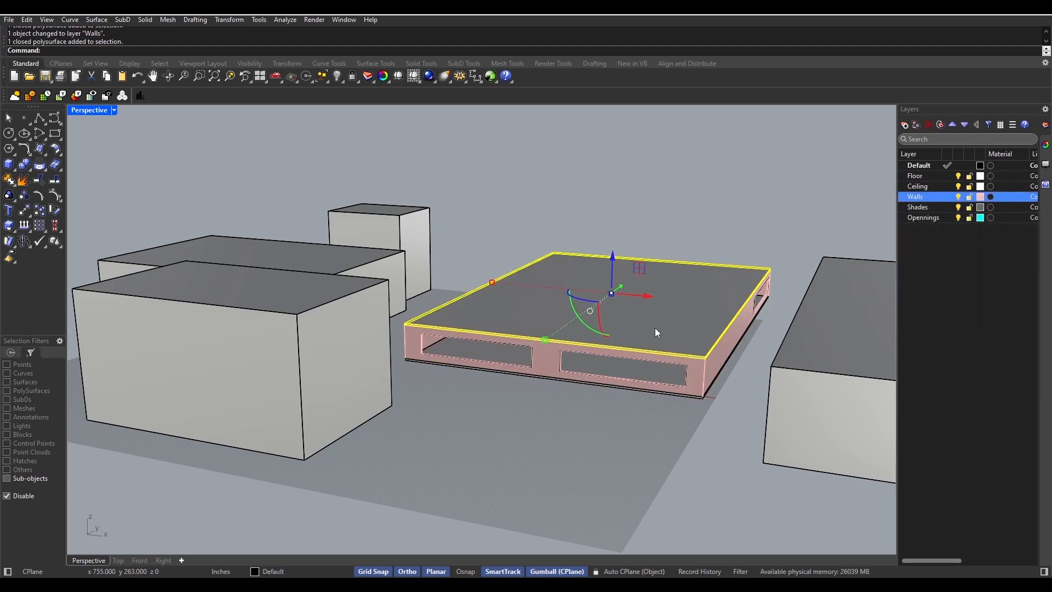
{"action": "right_click", "coordinate": [942, 186]}
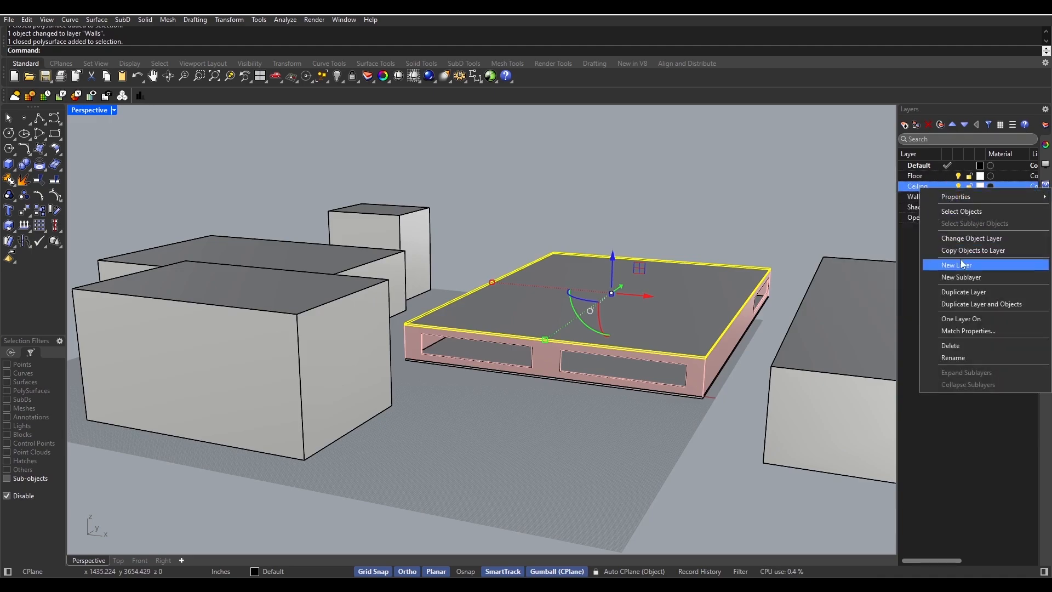
{"action": "left_click", "coordinate": [972, 239]}
{"action": "left_click", "coordinate": [685, 400]}
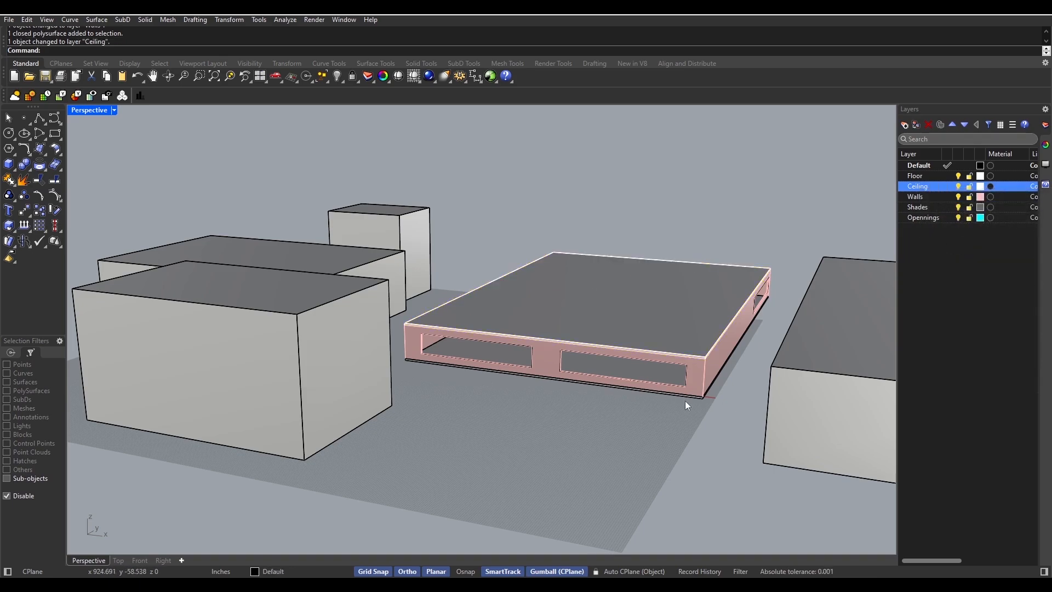
- Make Floor the current layer and move the building's bottom slab onto it
{"action": "right_click_drag", "start_coordinate": [685, 400], "coordinate": [666, 375]}
{"action": "left_click", "coordinate": [665, 375]}
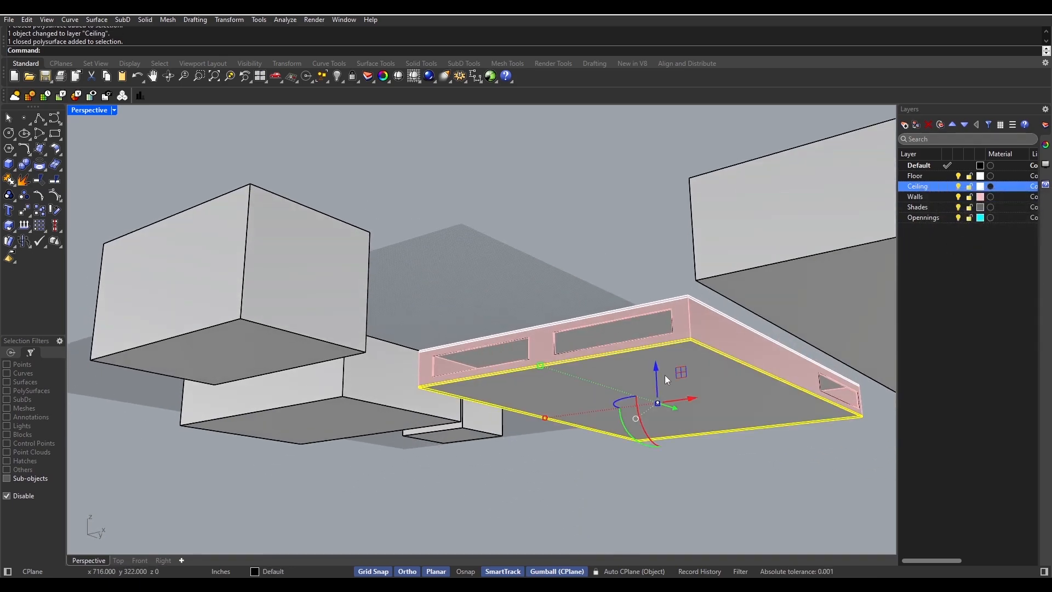
{"action": "left_click", "coordinate": [946, 177]}
{"action": "left_click", "coordinate": [947, 177]}
{"action": "right_click", "coordinate": [945, 177]}
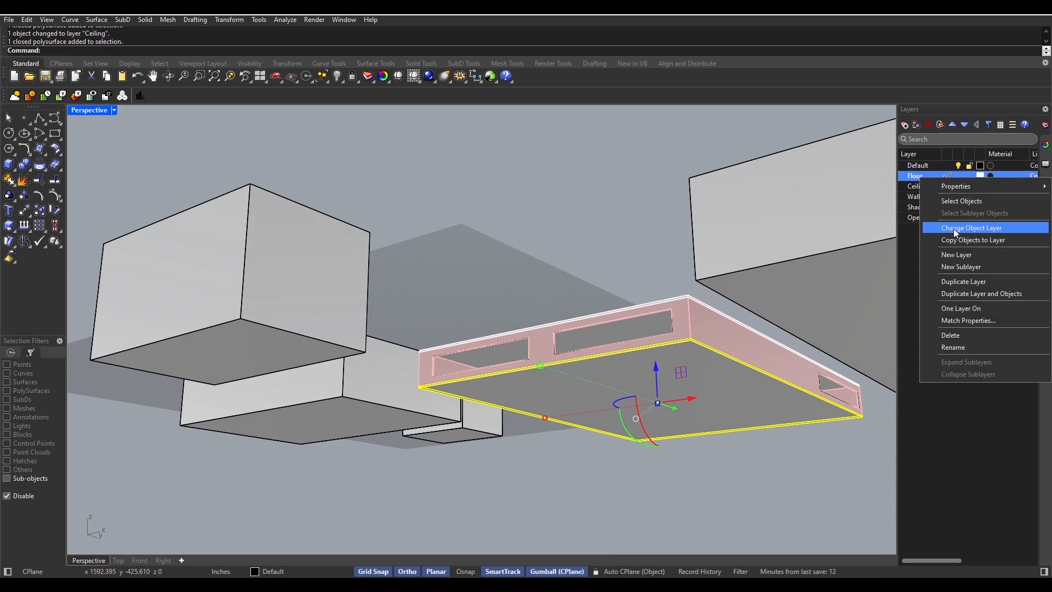
{"action": "left_click", "coordinate": [954, 228]}
{"action": "left_click", "coordinate": [742, 439]}
- Select the four context blocks around the building, make Shades the current layer, and move the blocks onto it
{"action": "right_click_drag", "start_coordinate": [741, 440], "coordinate": [769, 444]}
{"action": "left_click", "coordinate": [797, 442]}
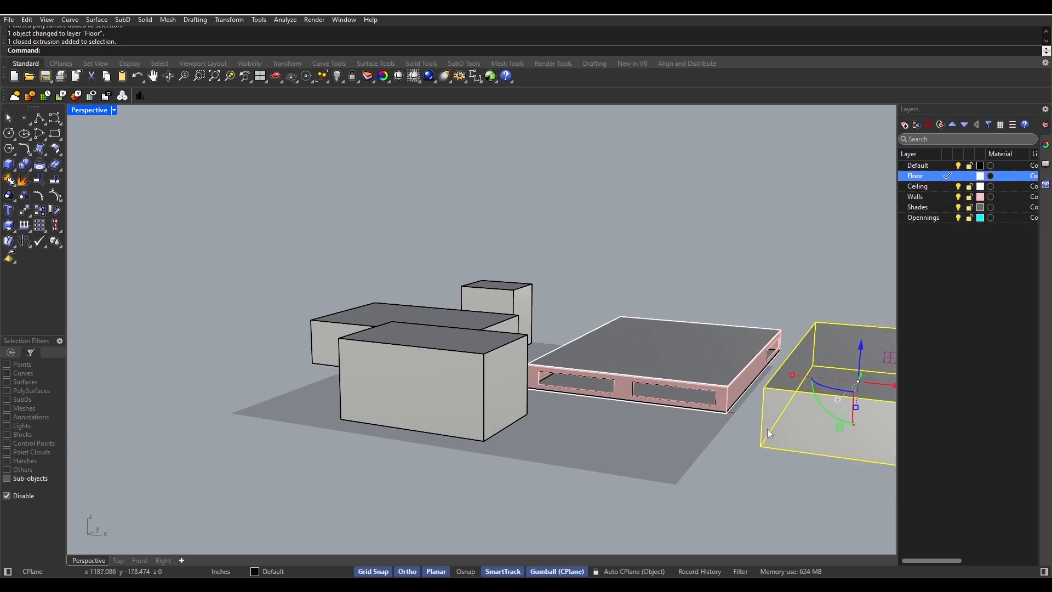
{"action": "left_click", "coordinate": [489, 383], "text": "shift"}
{"action": "left_click", "coordinate": [457, 308], "text": "shift"}
{"action": "left_click", "coordinate": [477, 298], "text": "shift"}
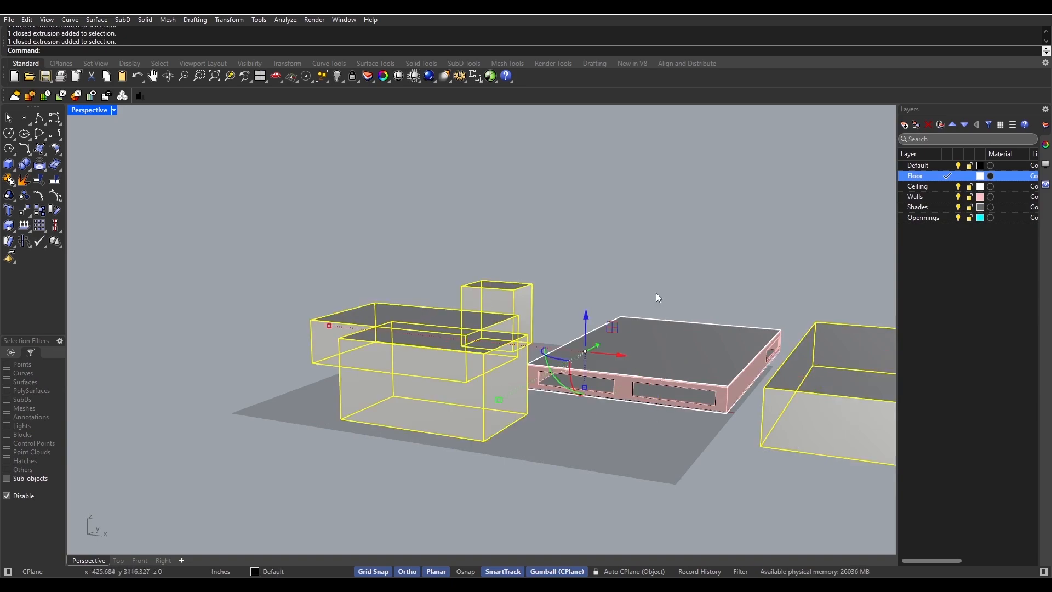
{"action": "left_click", "coordinate": [942, 209]}
{"action": "right_click", "coordinate": [942, 209]}
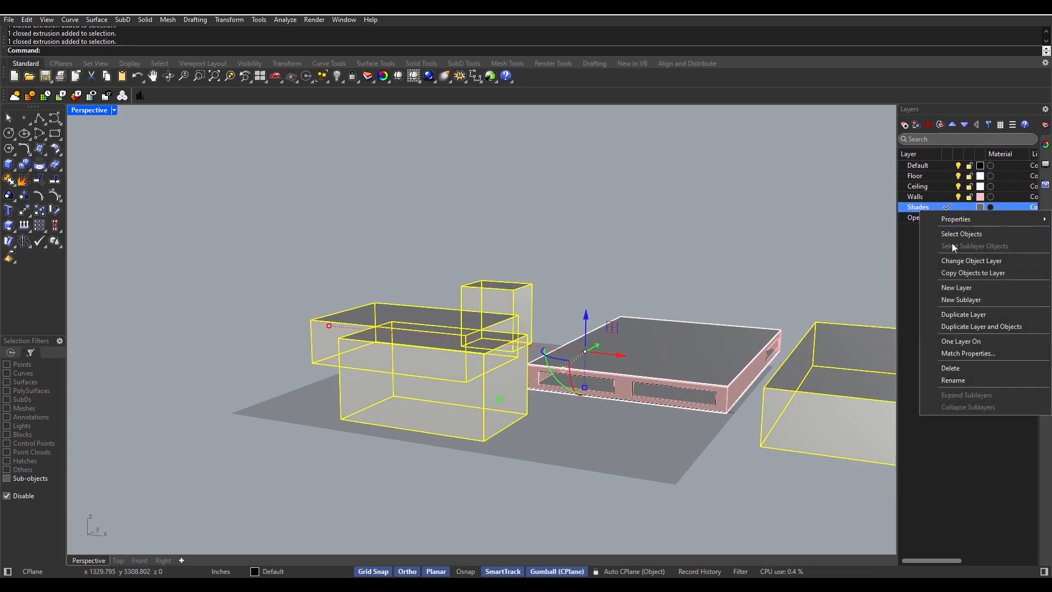
{"action": "left_click", "coordinate": [956, 261]}
{"action": "right_click_drag", "start_coordinate": [654, 336], "coordinate": [625, 308]}
{"action": "scroll", "coordinate": [625, 307], "scroll_direction": "down", "scroll_amount": 5}
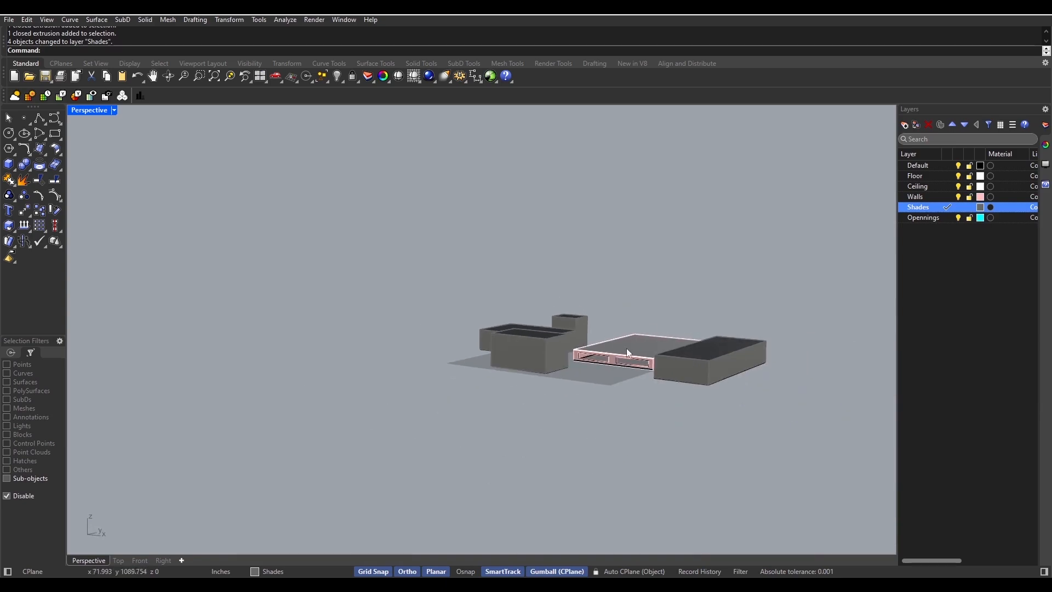
{"action": "right_click_drag", "start_coordinate": [627, 347], "coordinate": [609, 382]}
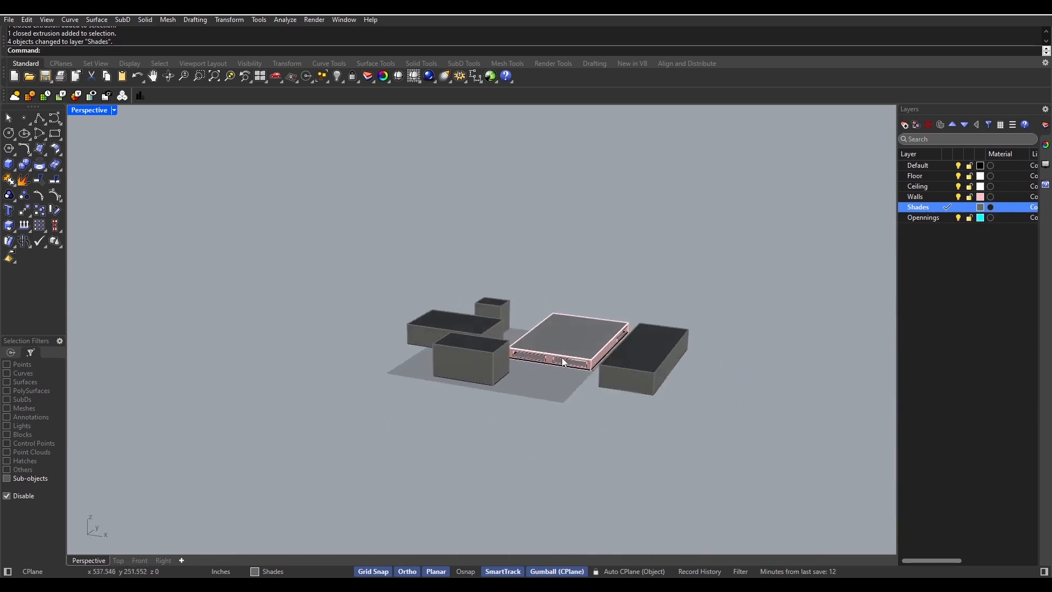
{"action": "scroll", "coordinate": [512, 376], "scroll_direction": "up", "scroll_amount": 5}
{"action": "scroll", "coordinate": [537, 360], "scroll_direction": "up", "scroll_amount": 1}
{"action": "scroll", "coordinate": [548, 360], "scroll_direction": "up", "scroll_amount": 2}
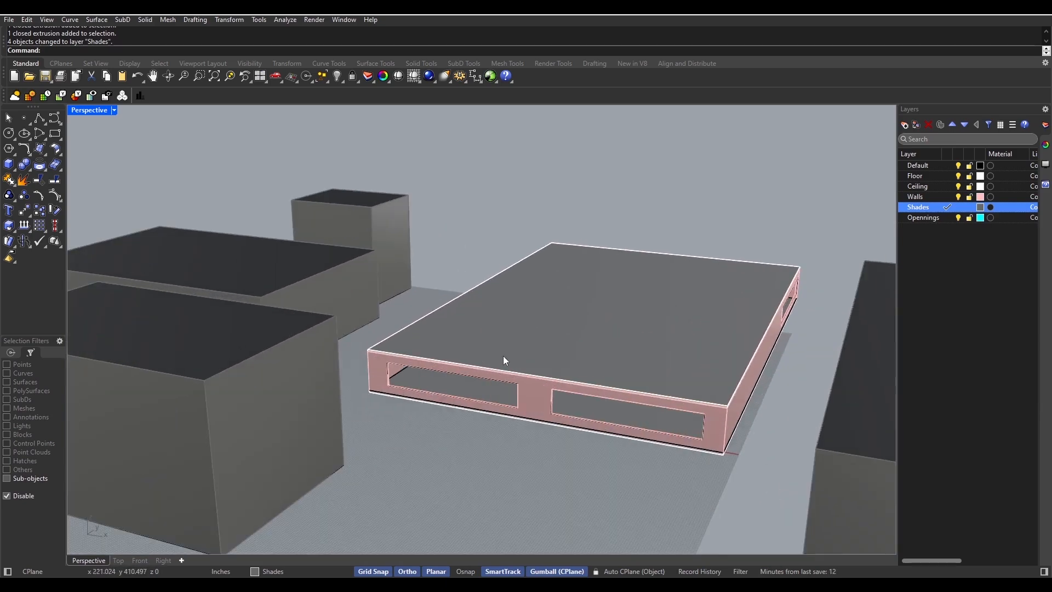
- Make Default the current layer and hide the Shades layer
{"action": "scroll", "coordinate": [439, 367], "scroll_direction": "up", "scroll_amount": 5}
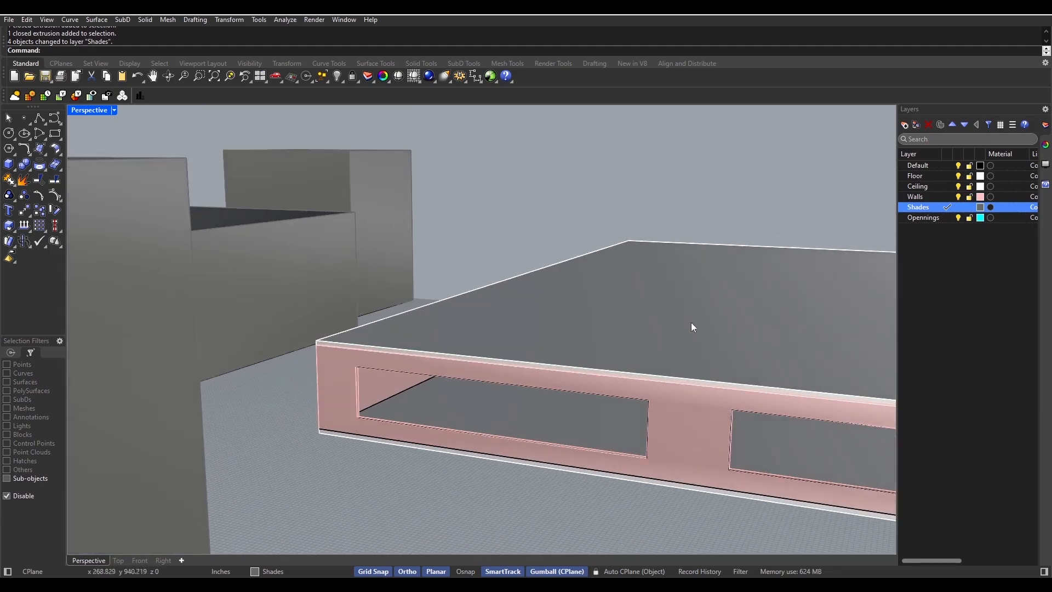
{"action": "scroll", "coordinate": [692, 327], "scroll_direction": "down", "scroll_amount": 3}
{"action": "scroll", "coordinate": [644, 370], "scroll_direction": "down", "scroll_amount": 2}
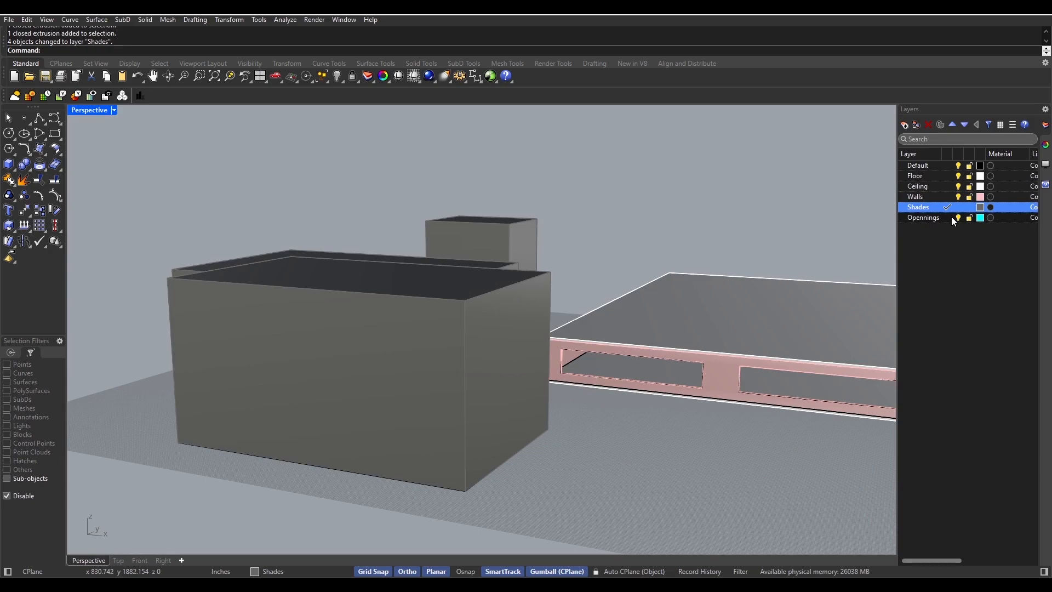
{"action": "left_click", "coordinate": [936, 168]}
{"action": "left_click", "coordinate": [936, 172]}
{"action": "double_click", "coordinate": [938, 166]}
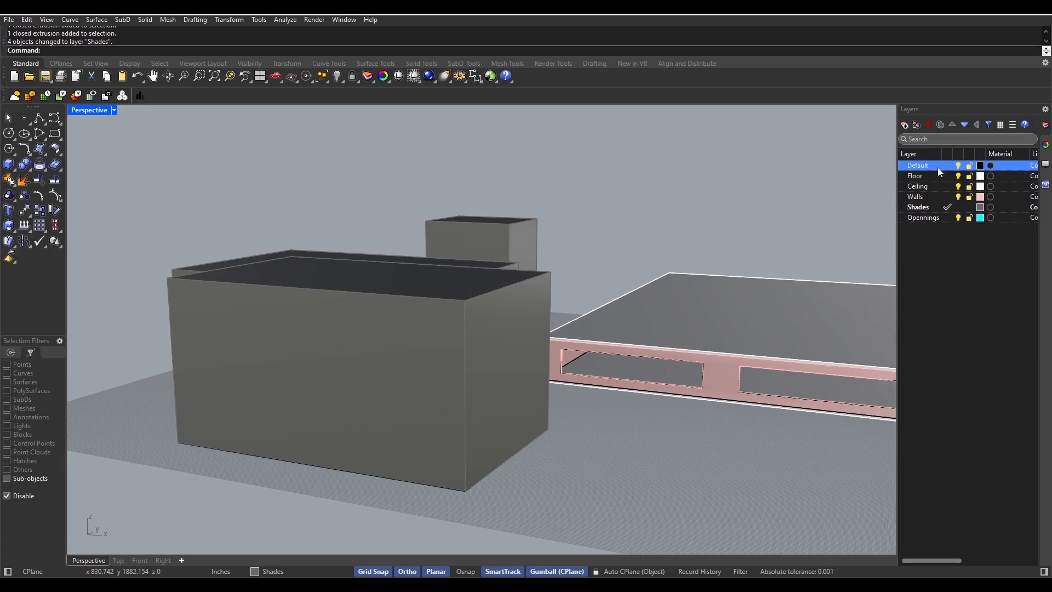
{"action": "left_click", "coordinate": [923, 256]}
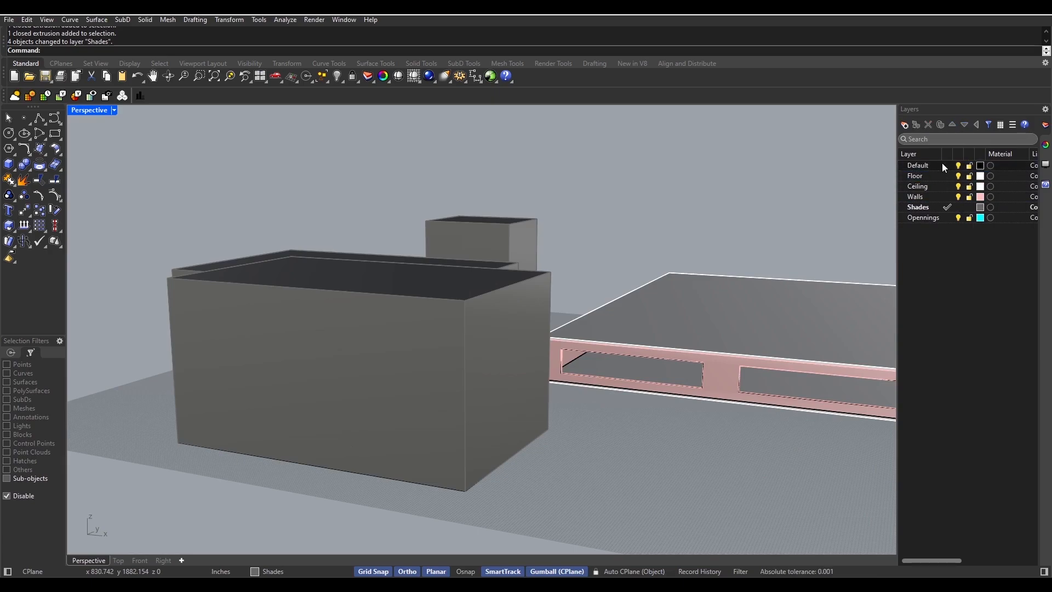
{"action": "left_click", "coordinate": [947, 166]}
{"action": "left_click", "coordinate": [934, 233]}
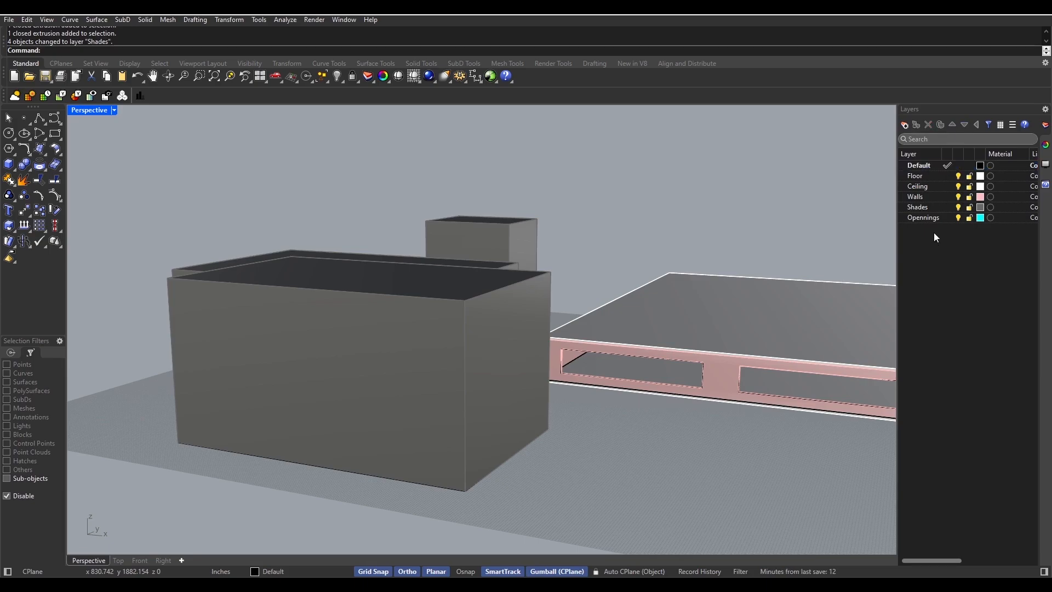
{"action": "left_click", "coordinate": [959, 208]}
- Select the outline curves of the two long window openings on the building's short wall
{"action": "right_click_drag", "start_coordinate": [727, 357], "coordinate": [720, 403]}
{"action": "scroll", "coordinate": [722, 404], "scroll_direction": "down", "scroll_amount": 6}
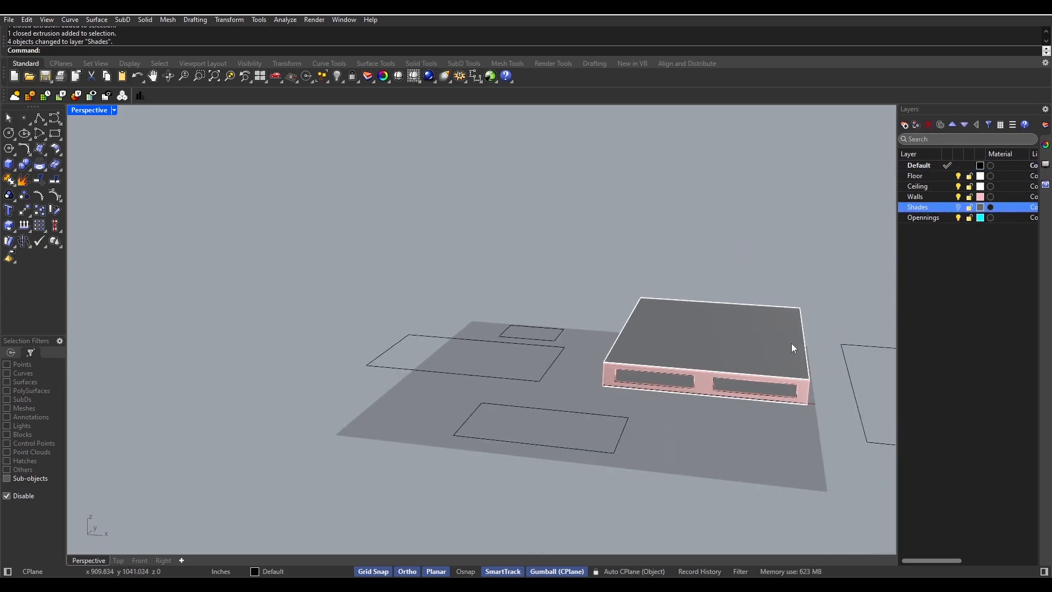
{"action": "right_click_drag", "start_coordinate": [791, 345], "coordinate": [699, 357], "text": "shift"}
{"action": "scroll", "coordinate": [616, 397], "scroll_direction": "up", "scroll_amount": 8}
{"action": "scroll", "coordinate": [474, 398], "scroll_direction": "up", "scroll_amount": 3}
{"action": "scroll", "coordinate": [473, 395], "scroll_direction": "up", "scroll_amount": 4}
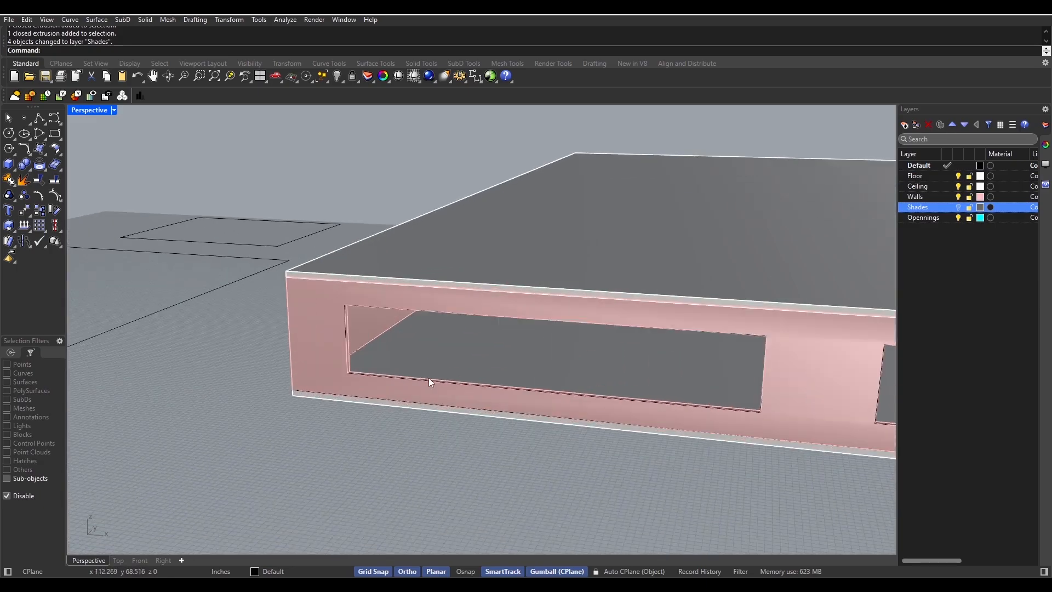
{"action": "scroll", "coordinate": [361, 378], "scroll_direction": "down", "scroll_amount": 4}
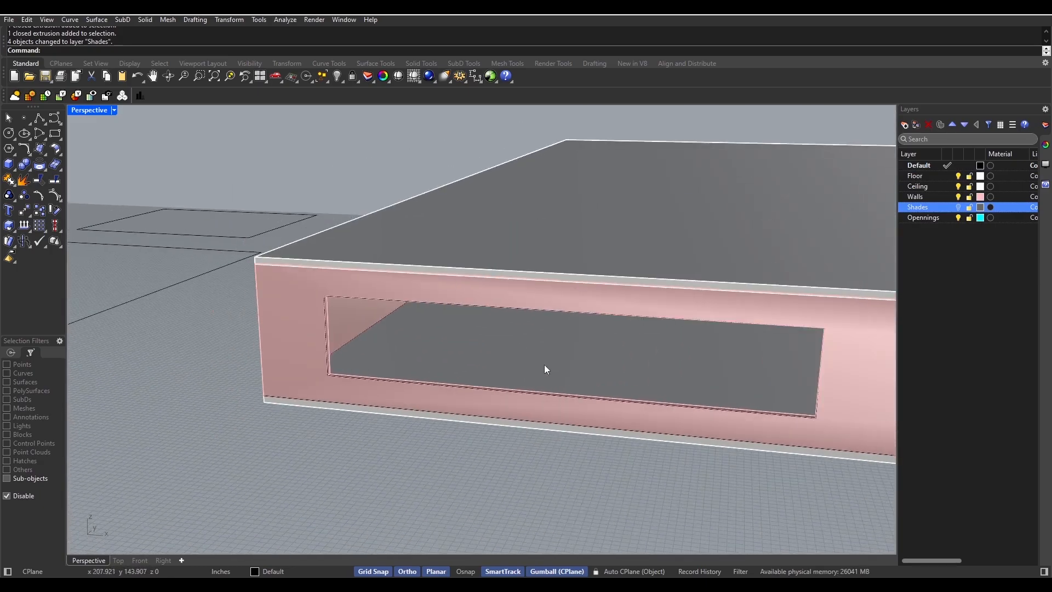
{"action": "scroll", "coordinate": [544, 370], "scroll_direction": "down", "scroll_amount": 3}
{"action": "right_click_drag", "start_coordinate": [636, 377], "coordinate": [735, 373]}
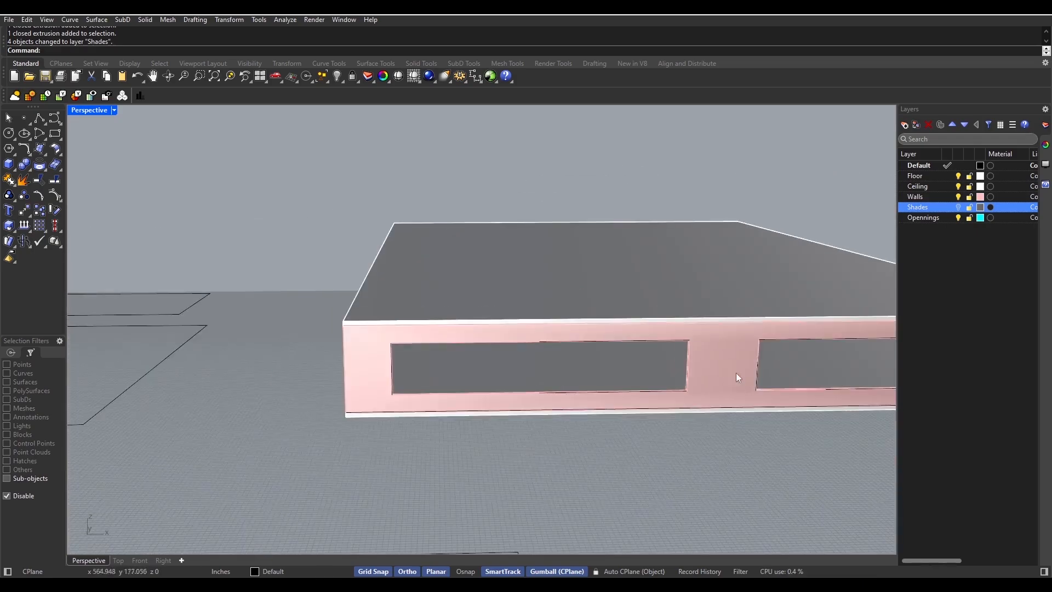
{"action": "scroll", "coordinate": [689, 356], "scroll_direction": "up", "scroll_amount": 4}
{"action": "left_click", "coordinate": [689, 353]}
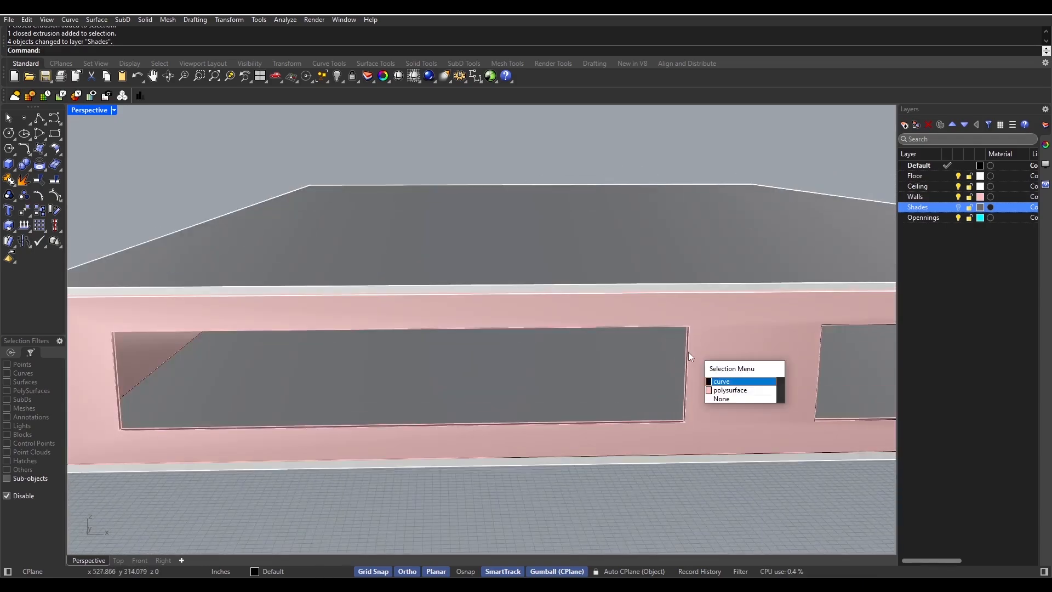
{"action": "left_click", "coordinate": [721, 381]}
{"action": "left_click", "coordinate": [820, 366]}
{"action": "left_click", "coordinate": [851, 391]}
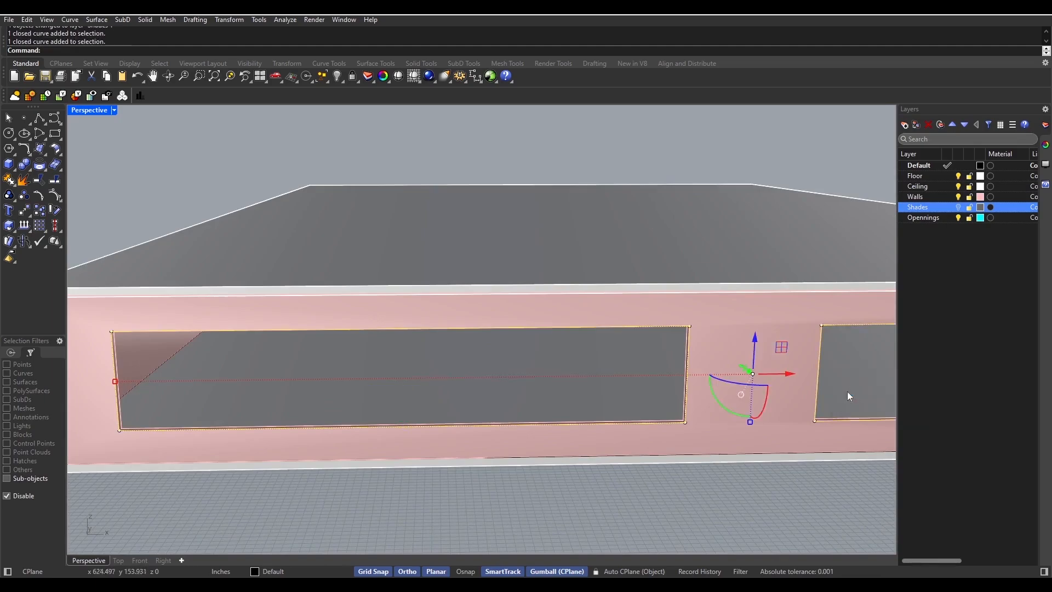
- Add the outline curves of the four square window openings on the long wall to the selection
{"action": "right_click_drag", "start_coordinate": [847, 392], "coordinate": [652, 416]}
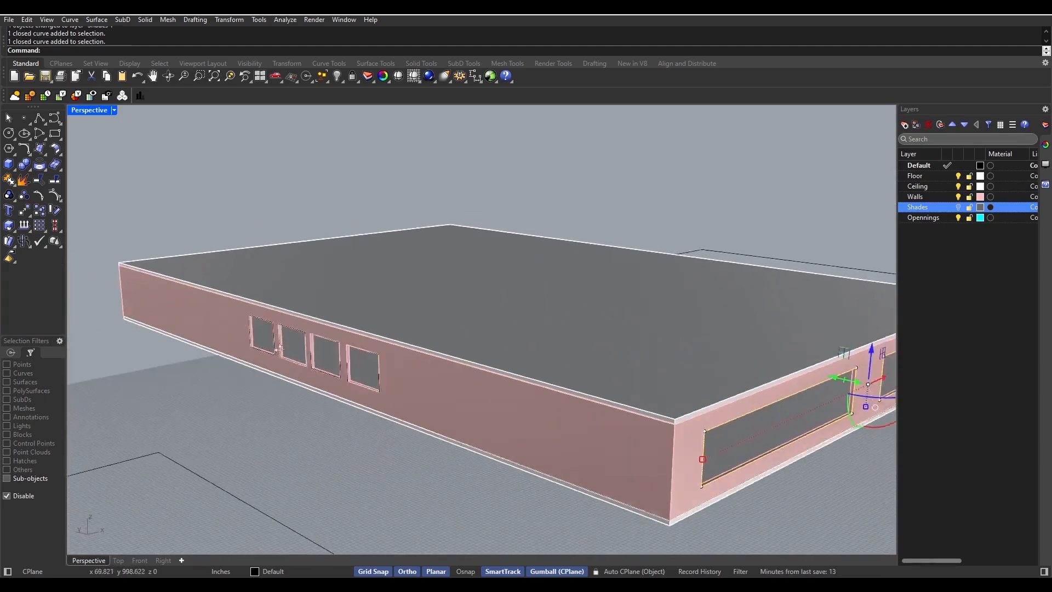
{"action": "right_click_drag", "start_coordinate": [137, 378], "coordinate": [679, 385]}
{"action": "scroll", "coordinate": [550, 375], "scroll_direction": "up", "scroll_amount": 3}
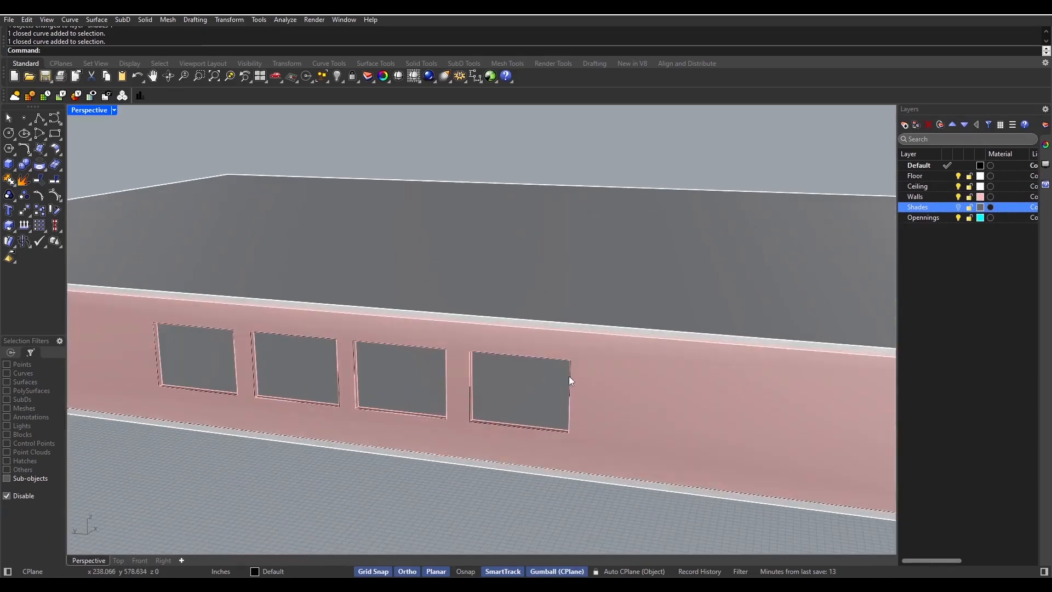
{"action": "left_click", "coordinate": [570, 378]}
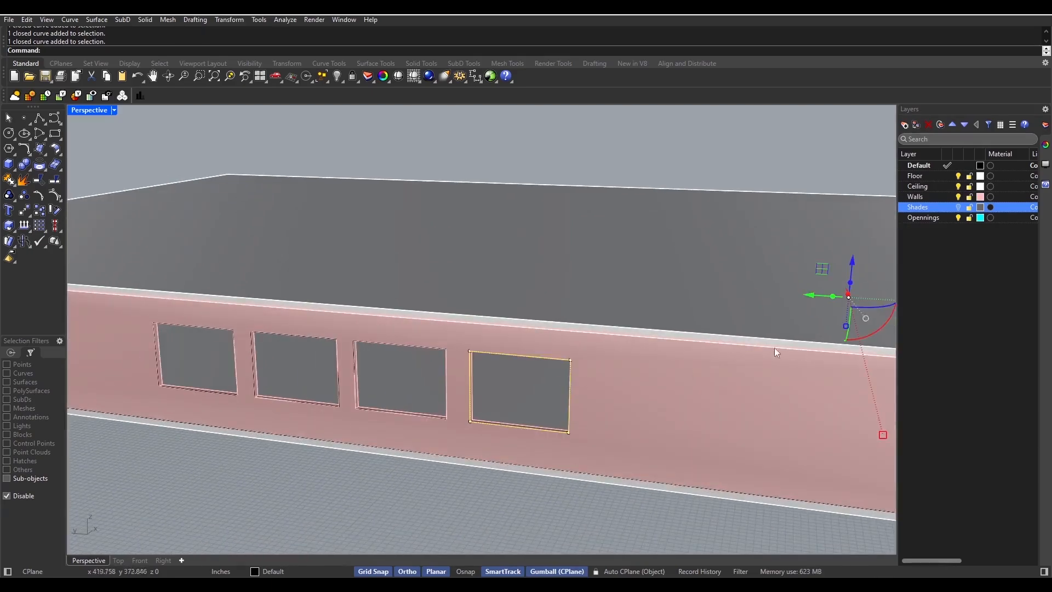
{"action": "scroll", "coordinate": [774, 347], "scroll_direction": "down", "scroll_amount": 4}
{"action": "scroll", "coordinate": [666, 358], "scroll_direction": "up", "scroll_amount": 5}
{"action": "scroll", "coordinate": [570, 362], "scroll_direction": "up", "scroll_amount": 1}
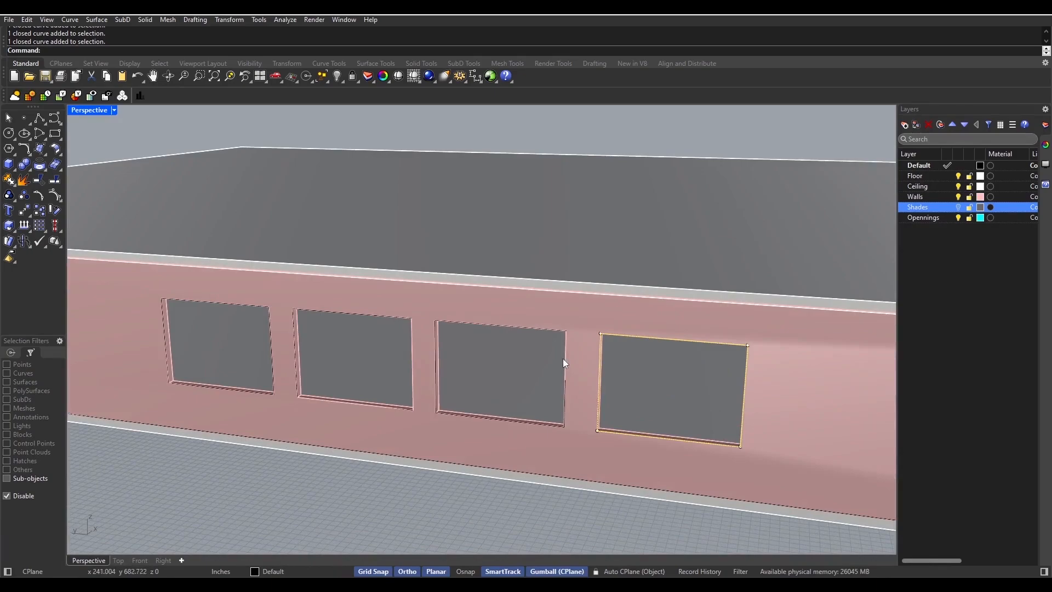
{"action": "left_click", "coordinate": [565, 360], "text": "shift"}
{"action": "left_click", "coordinate": [609, 390]}
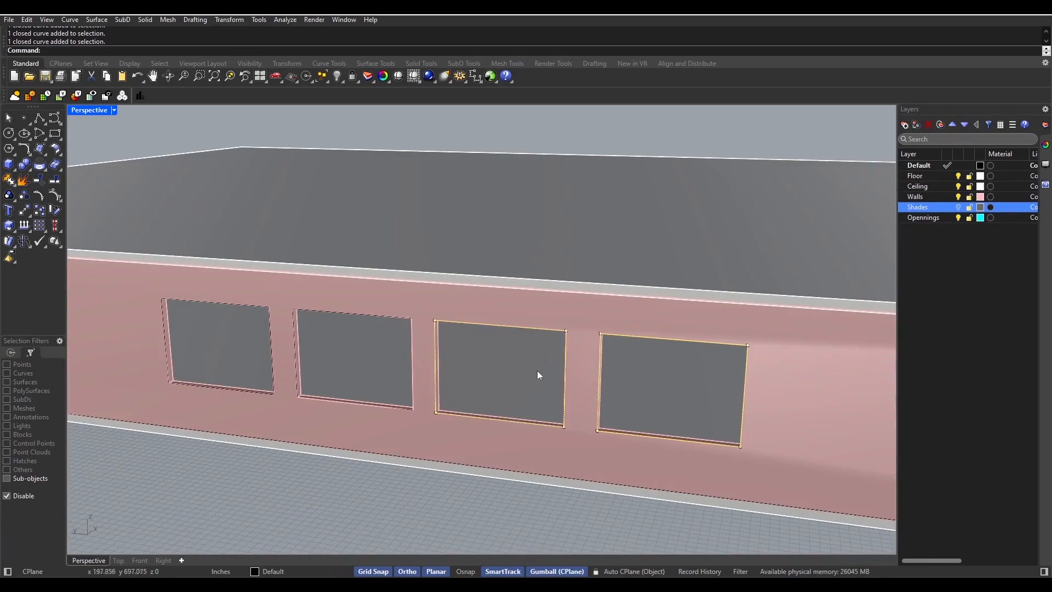
{"action": "left_click", "coordinate": [408, 351], "text": "shift"}
{"action": "left_click", "coordinate": [297, 360], "text": "shift"}
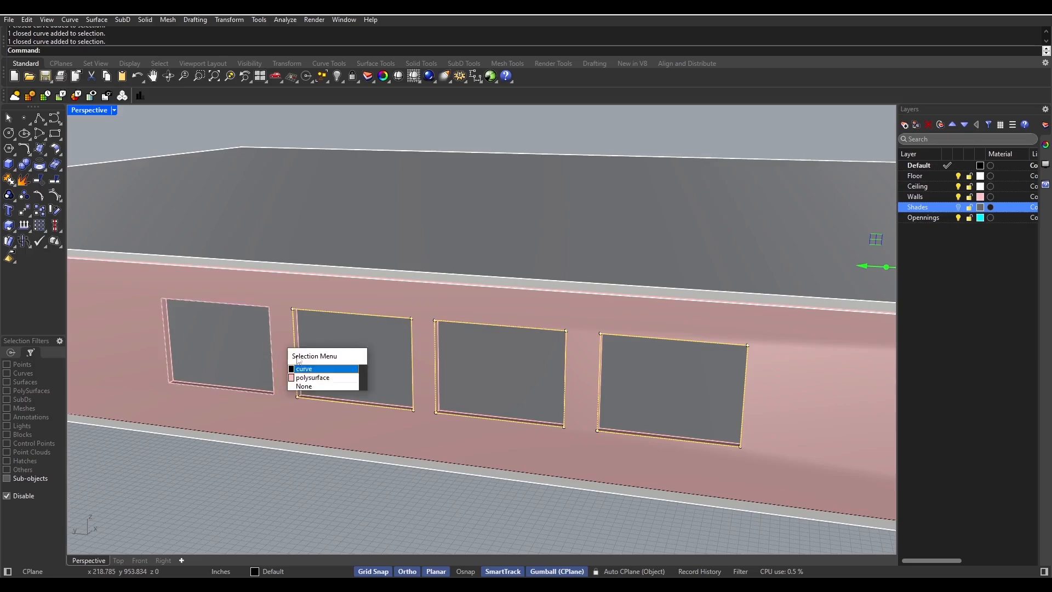
{"action": "left_click", "coordinate": [317, 369]}
- Add the outline curve of the window opening on the opposite long wall to the selection
{"action": "scroll", "coordinate": [328, 375], "scroll_direction": "down", "scroll_amount": 6}
{"action": "right_click_drag", "start_coordinate": [564, 357], "coordinate": [438, 318]}
{"action": "scroll", "coordinate": [387, 373], "scroll_direction": "up", "scroll_amount": 4}
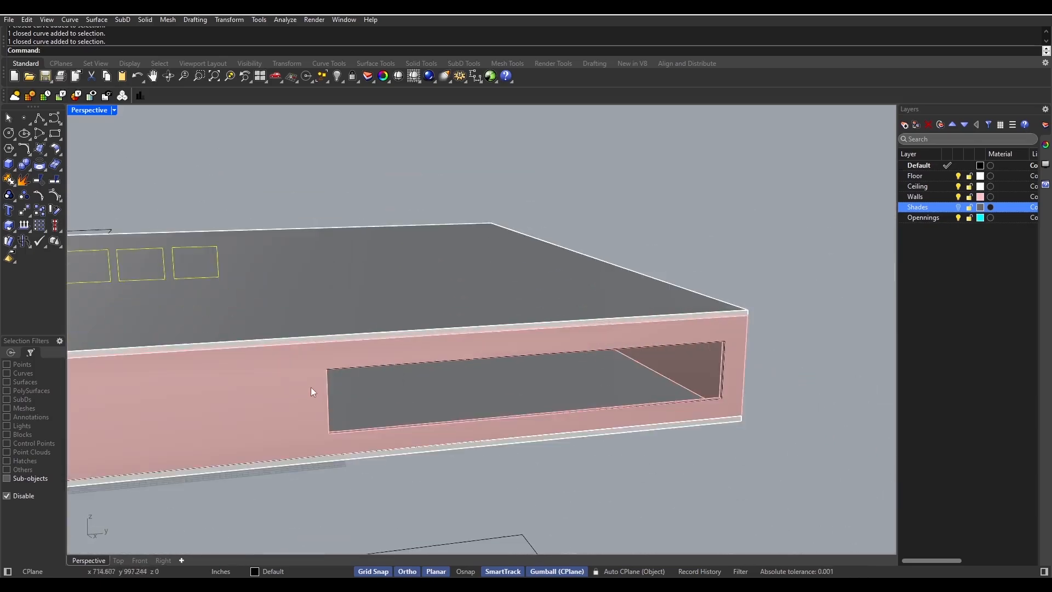
{"action": "scroll", "coordinate": [311, 391], "scroll_direction": "up", "scroll_amount": 3}
{"action": "left_click", "coordinate": [354, 350], "text": "shift"}
{"action": "left_click", "coordinate": [399, 385]}
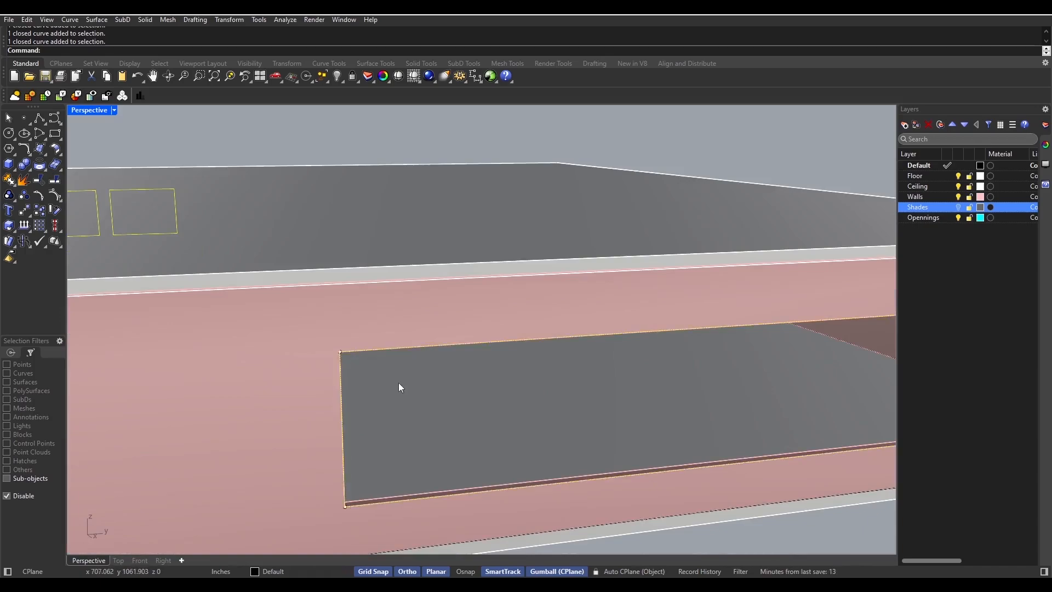
- Fill the seven selected window outlines with planar surfaces using PlanarSrf
{"action": "scroll", "coordinate": [392, 389], "scroll_direction": "down", "scroll_amount": 6}
{"action": "type", "text": "lanarSrf"}
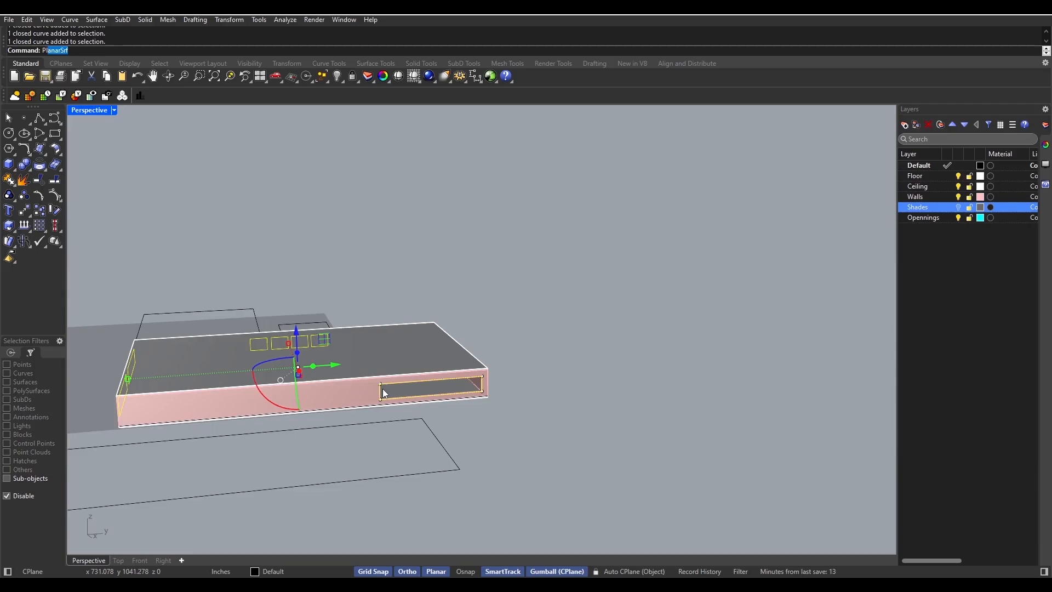
{"action": "key", "text": "Return"}
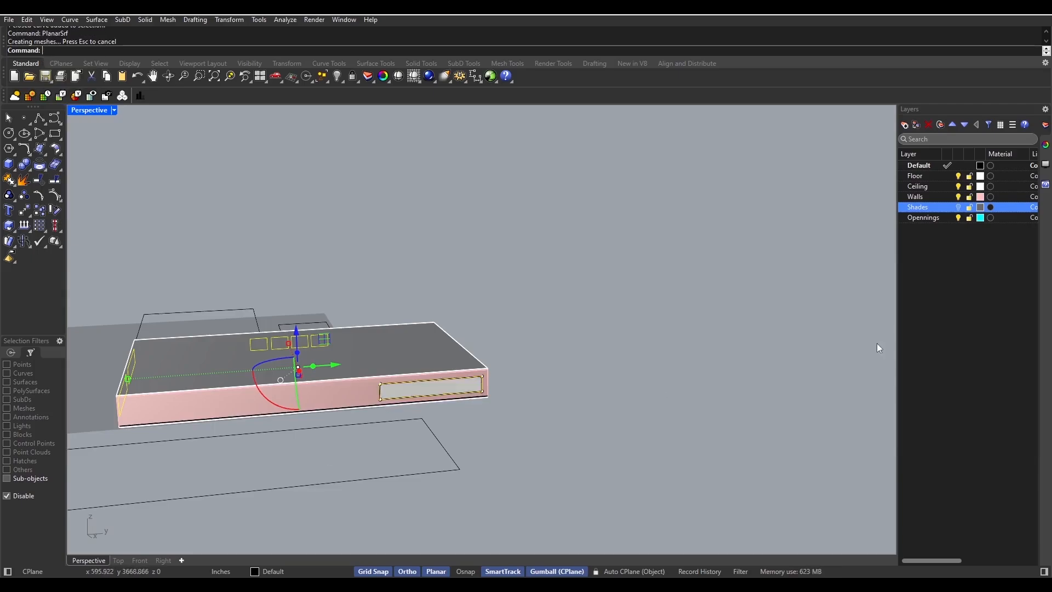
{"action": "right_click_drag", "start_coordinate": [778, 357], "coordinate": [633, 378]}
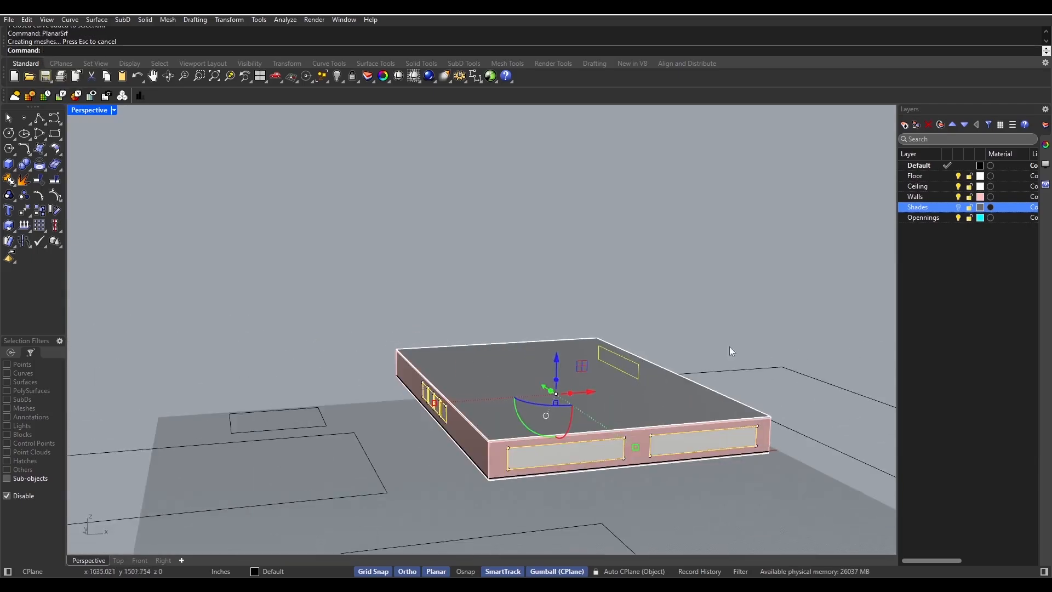
- Try to move the selected window outline curves onto the Opennings layer
{"action": "left_click", "coordinate": [936, 166]}
{"action": "right_click_drag", "start_coordinate": [764, 370], "coordinate": [677, 357]}
{"action": "right_click", "coordinate": [942, 331]}
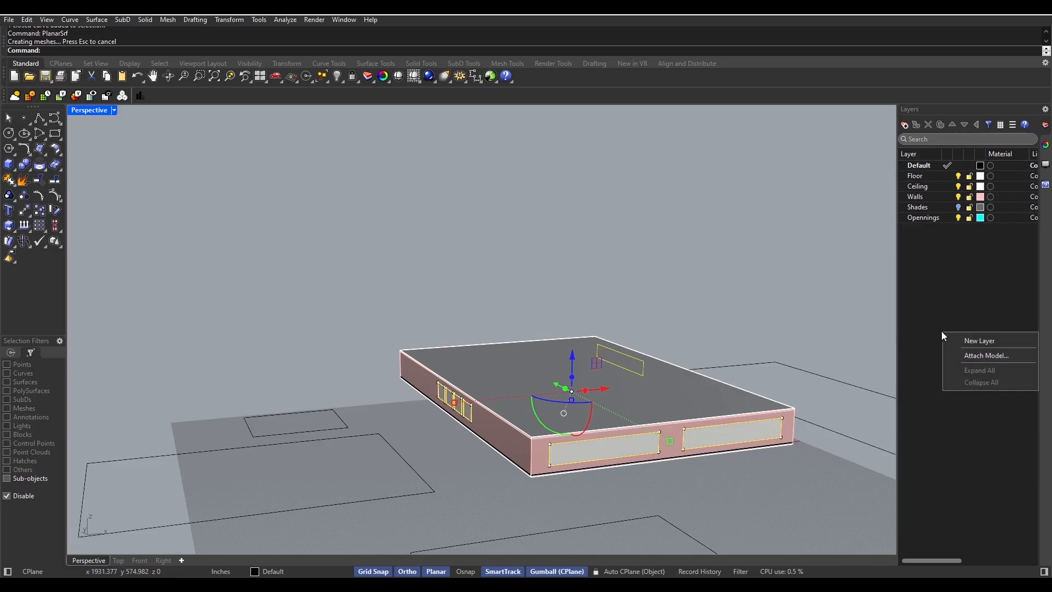
{"action": "left_click", "coordinate": [943, 213]}
{"action": "right_click", "coordinate": [945, 218]}
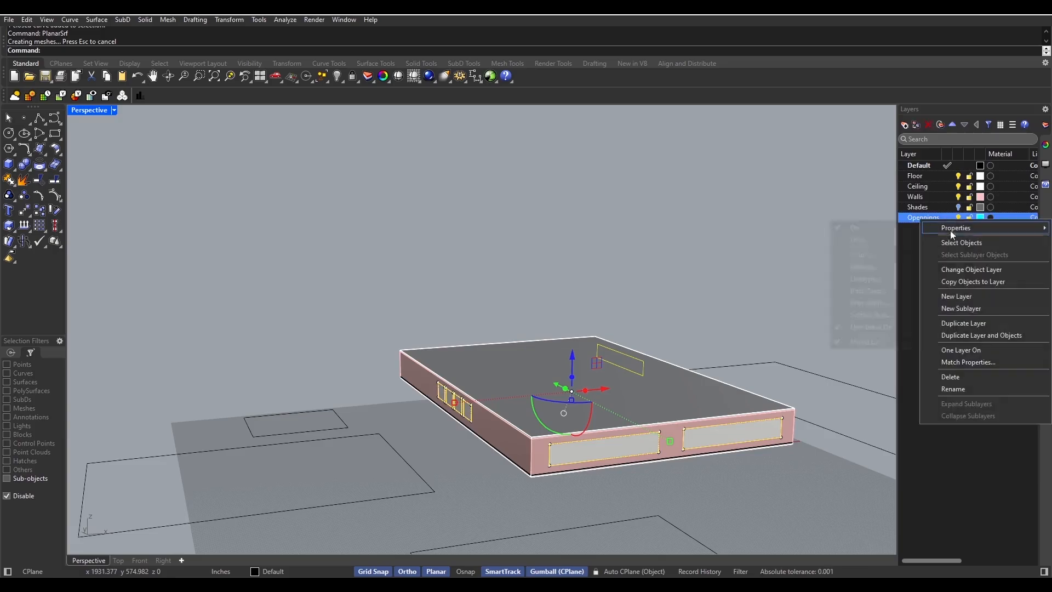
{"action": "left_click", "coordinate": [976, 269]}
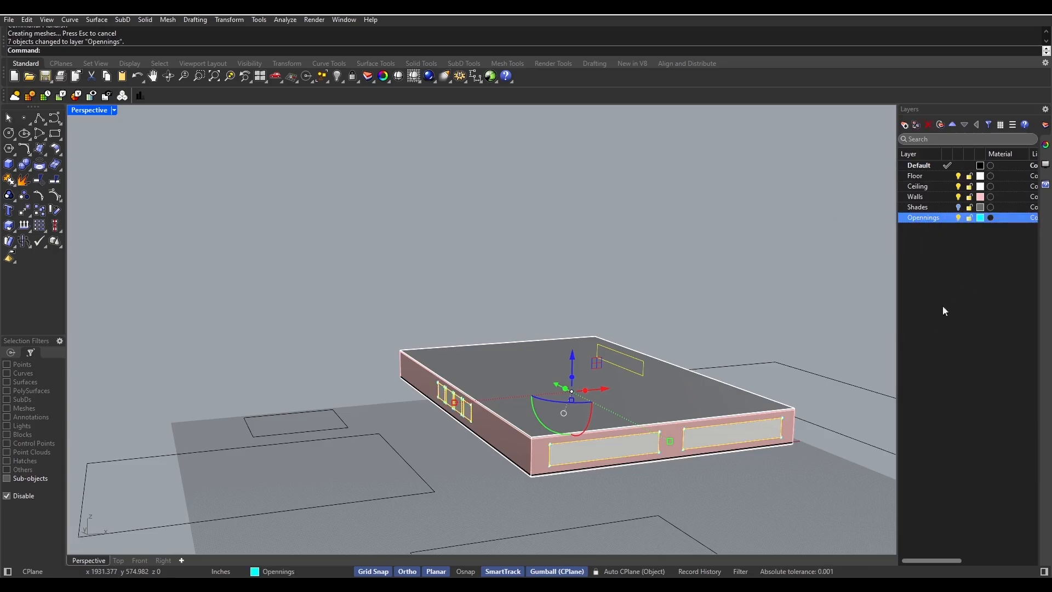
{"action": "key", "text": "Escape"}
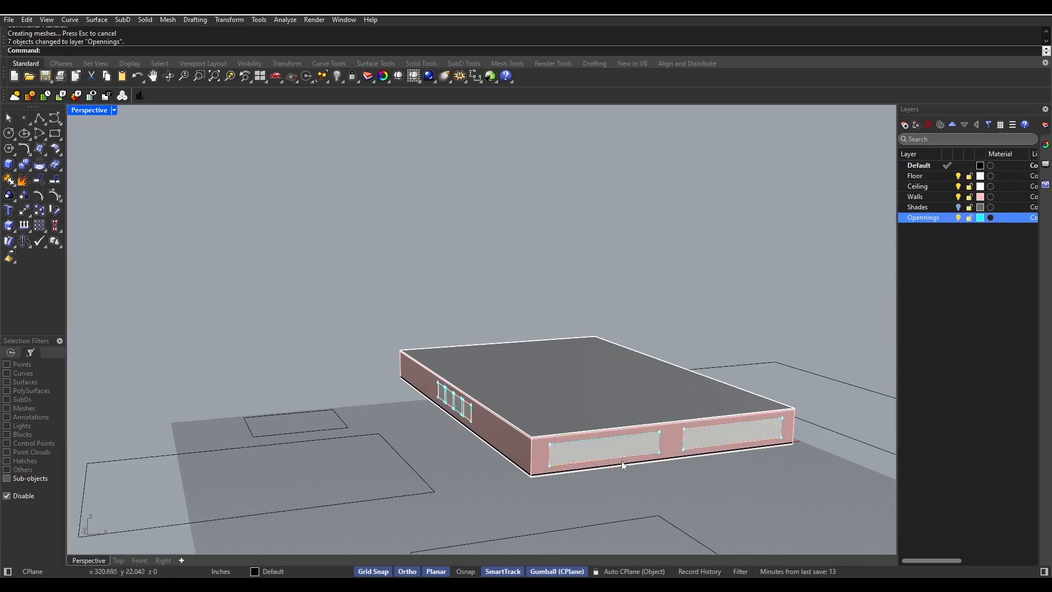
{"action": "key", "text": "ctrl+z"}
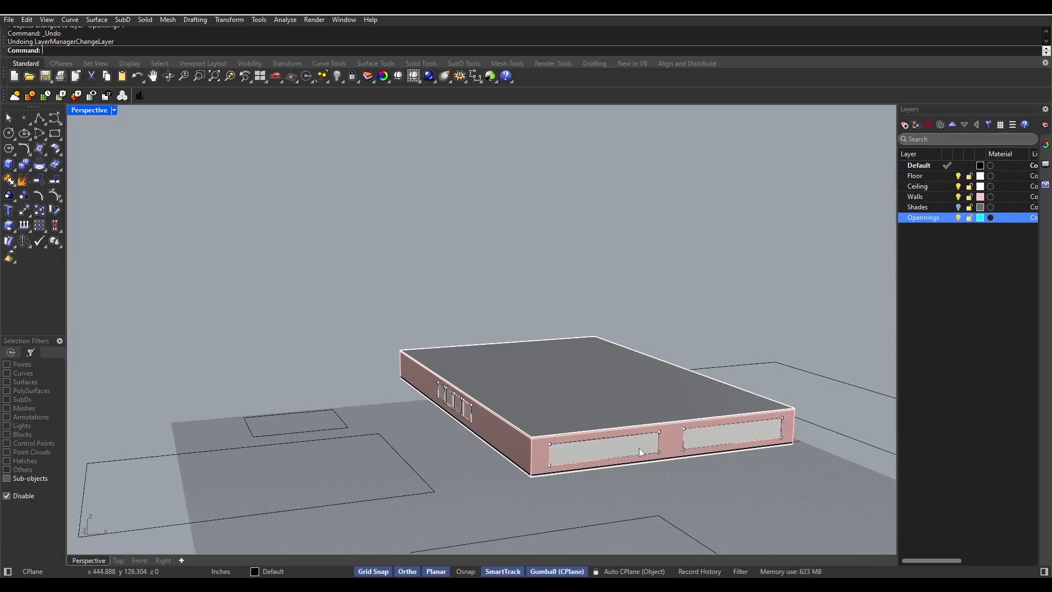
- Select the two planar surfaces that fill the short wall's window openings
{"action": "scroll", "coordinate": [613, 469], "scroll_direction": "up", "scroll_amount": 5}
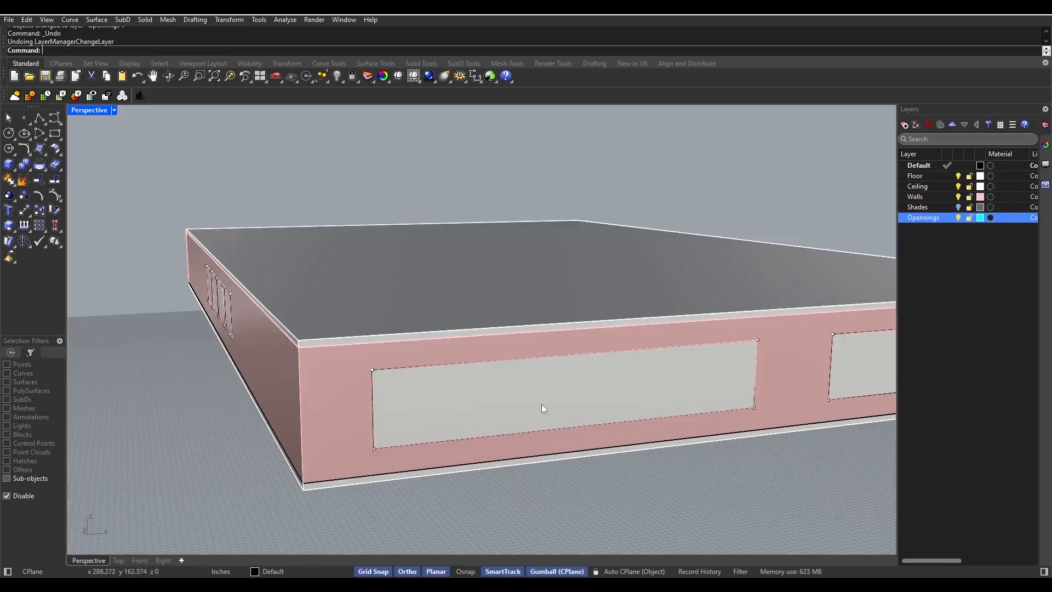
{"action": "left_click", "coordinate": [541, 404]}
{"action": "scroll", "coordinate": [758, 403], "scroll_direction": "down", "scroll_amount": 5}
{"action": "left_click", "coordinate": [758, 403], "text": "shift"}
- Add the four square window surfaces on the long wall to the selection
{"action": "scroll", "coordinate": [488, 386], "scroll_direction": "up", "scroll_amount": 5}
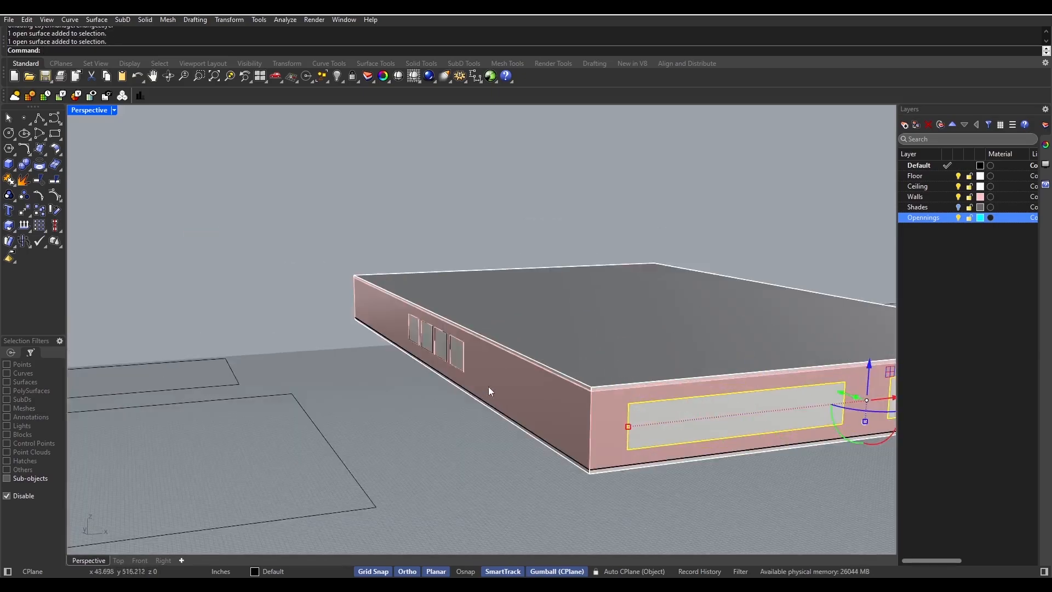
{"action": "left_click", "coordinate": [597, 354], "text": "shift"}
{"action": "left_click", "coordinate": [562, 350], "text": "shift"}
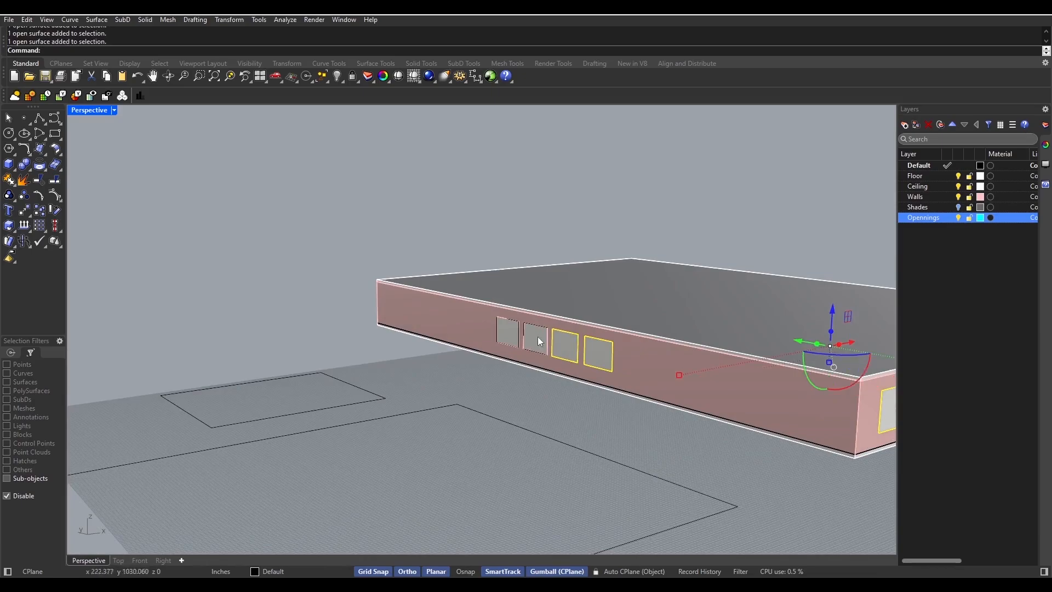
{"action": "left_click", "coordinate": [536, 337], "text": "shift"}
{"action": "left_click", "coordinate": [509, 336], "text": "shift"}
- Add the opposite long wall's window surface to the selection, move all seven surfaces onto the Opennings layer, and deselect them
{"action": "scroll", "coordinate": [635, 373], "scroll_direction": "down", "scroll_amount": 5}
{"action": "right_click_drag", "start_coordinate": [635, 369], "coordinate": [449, 368]}
{"action": "scroll", "coordinate": [448, 351], "scroll_direction": "up", "scroll_amount": 6}
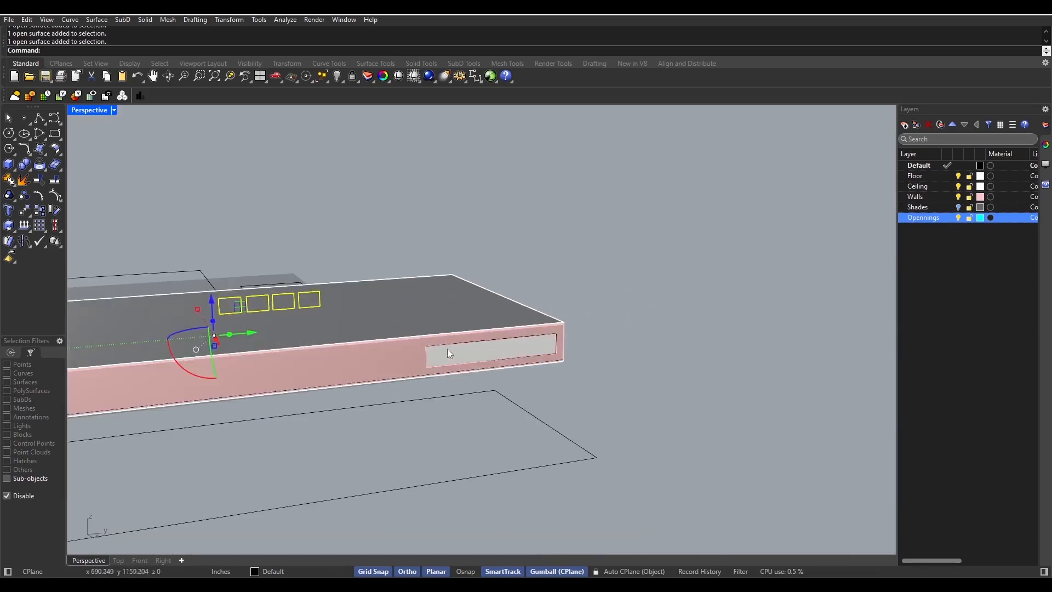
{"action": "left_click", "coordinate": [447, 349], "text": "shift"}
{"action": "right_click", "coordinate": [946, 216]}
{"action": "left_click", "coordinate": [950, 265]}
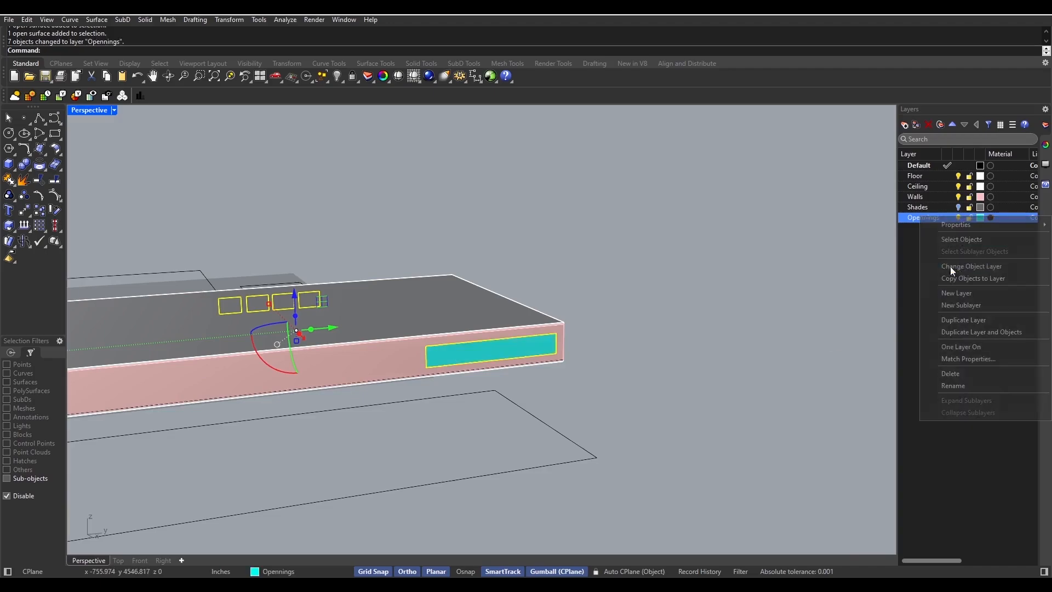
{"action": "left_click", "coordinate": [483, 398]}
- Move the window surface nearest the short wall's far corner 5 inches inward, perpendicular to the wall
{"action": "right_click_drag", "start_coordinate": [482, 398], "coordinate": [634, 390]}
{"action": "scroll", "coordinate": [620, 400], "scroll_direction": "down", "scroll_amount": 5}
{"action": "scroll", "coordinate": [639, 358], "scroll_direction": "up", "scroll_amount": 3}
{"action": "left_click", "coordinate": [801, 351]}
{"action": "key", "text": "Escape"}
{"action": "scroll", "coordinate": [680, 406], "scroll_direction": "up", "scroll_amount": 4}
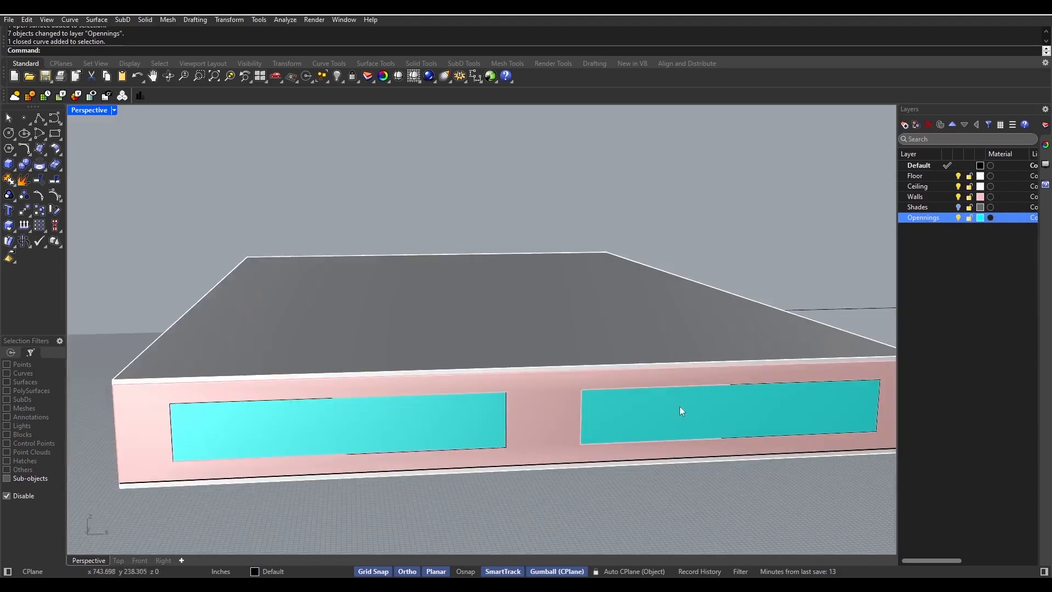
{"action": "left_click", "coordinate": [673, 411]}
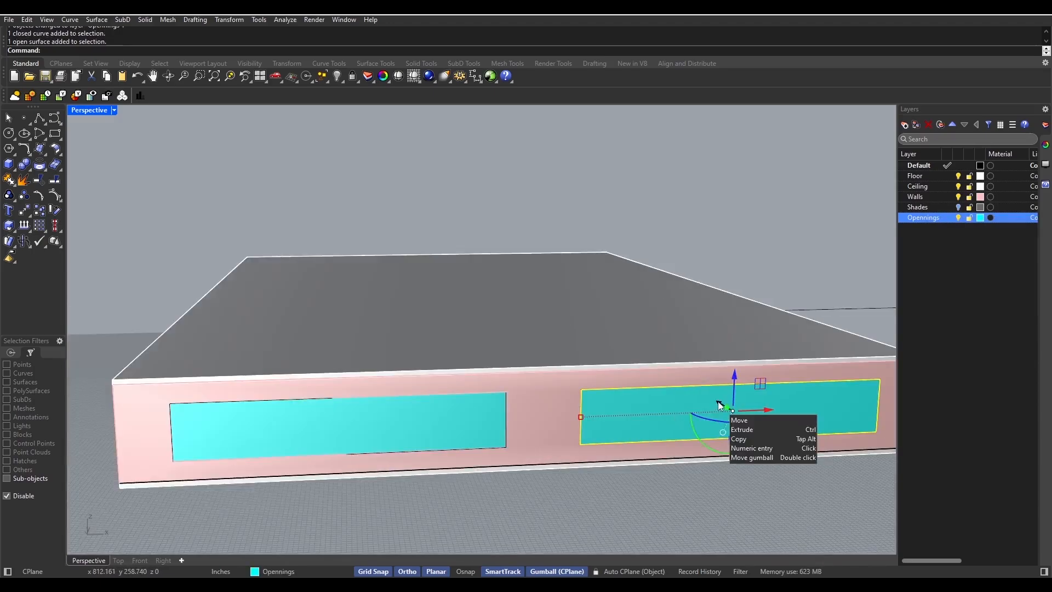
{"action": "left_click", "coordinate": [720, 405]}
{"action": "type", "text": "5"}
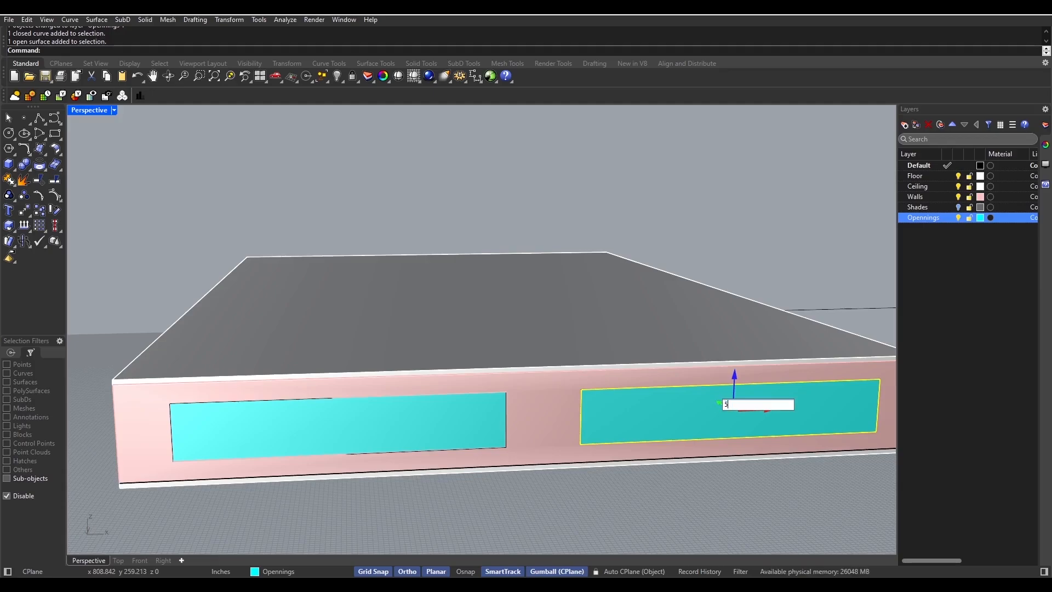
{"action": "key", "text": "Return"}
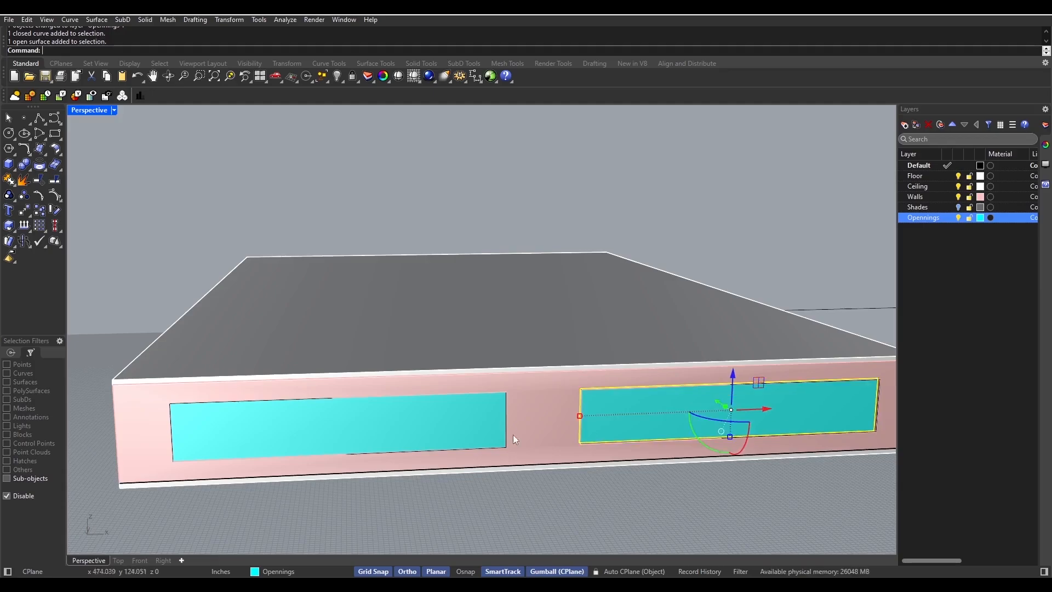
- Recess the short wall's other window surface by 5 inches and deselect it
{"action": "left_click", "coordinate": [429, 415]}
{"action": "right_click_drag", "start_coordinate": [429, 417], "coordinate": [646, 466]}
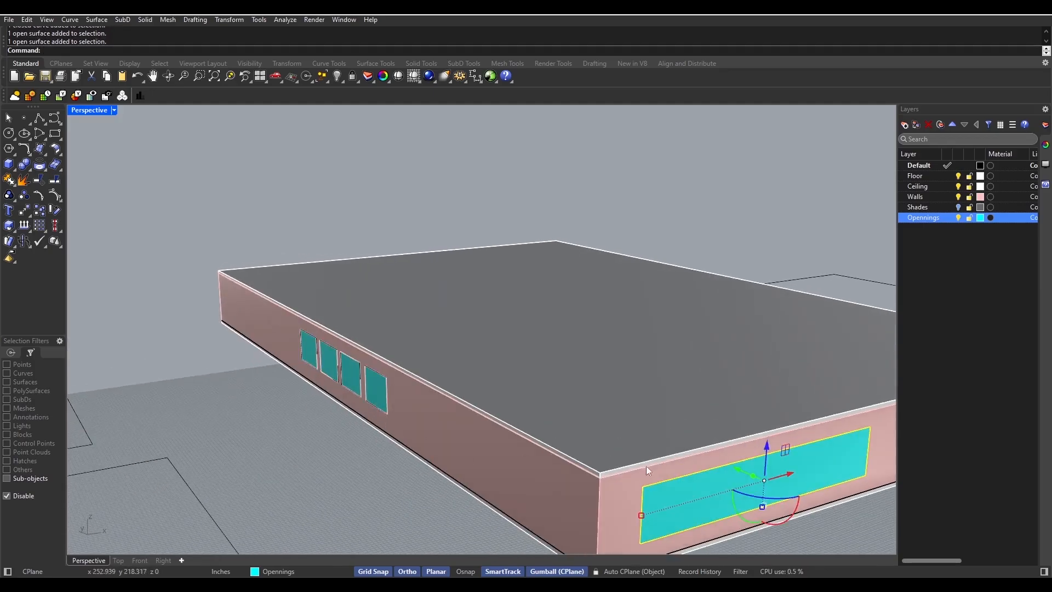
{"action": "left_click", "coordinate": [738, 470]}
{"action": "type", "text": "5"}
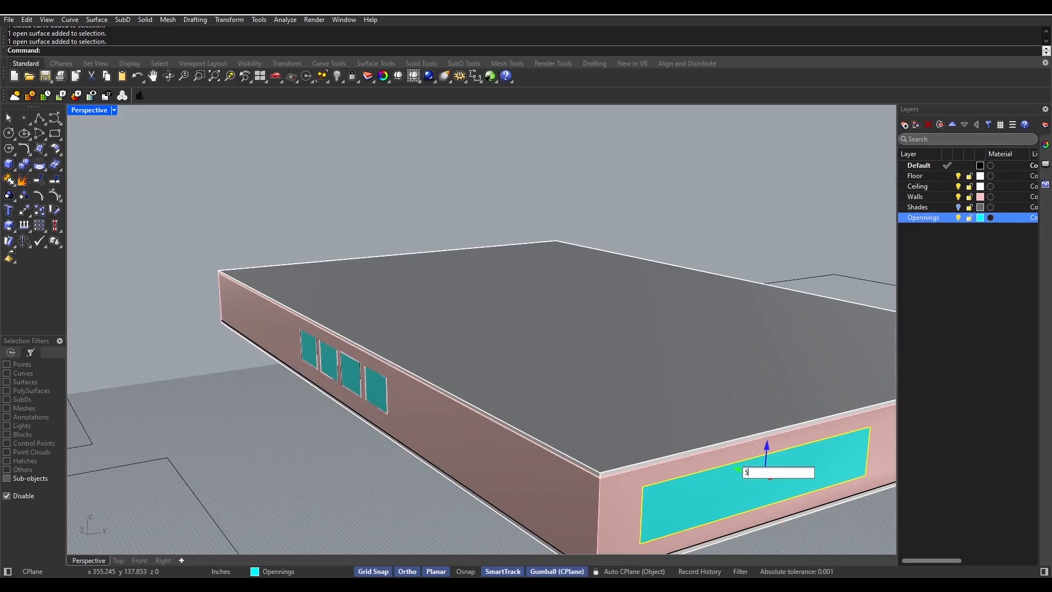
{"action": "key", "text": "Return"}
{"action": "key", "text": "Escape"}
- Select the four square window surfaces on the long wall and move them together into the wall thickness
{"action": "right_click_drag", "start_coordinate": [610, 485], "coordinate": [690, 420]}
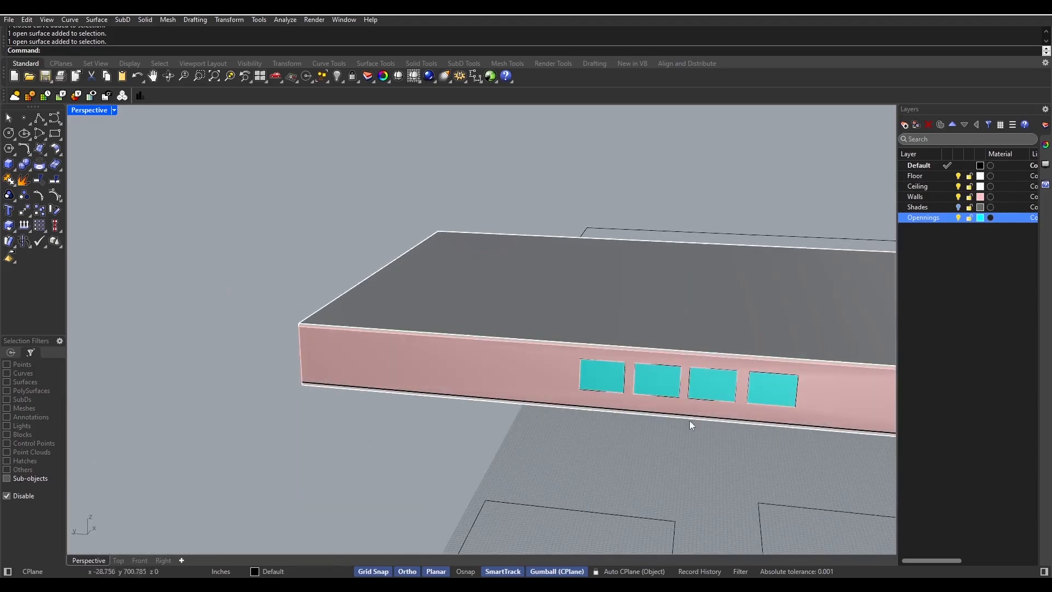
{"action": "left_click", "coordinate": [616, 382]}
{"action": "left_click", "coordinate": [666, 382], "text": "shift"}
{"action": "left_click", "coordinate": [721, 387], "text": "shift"}
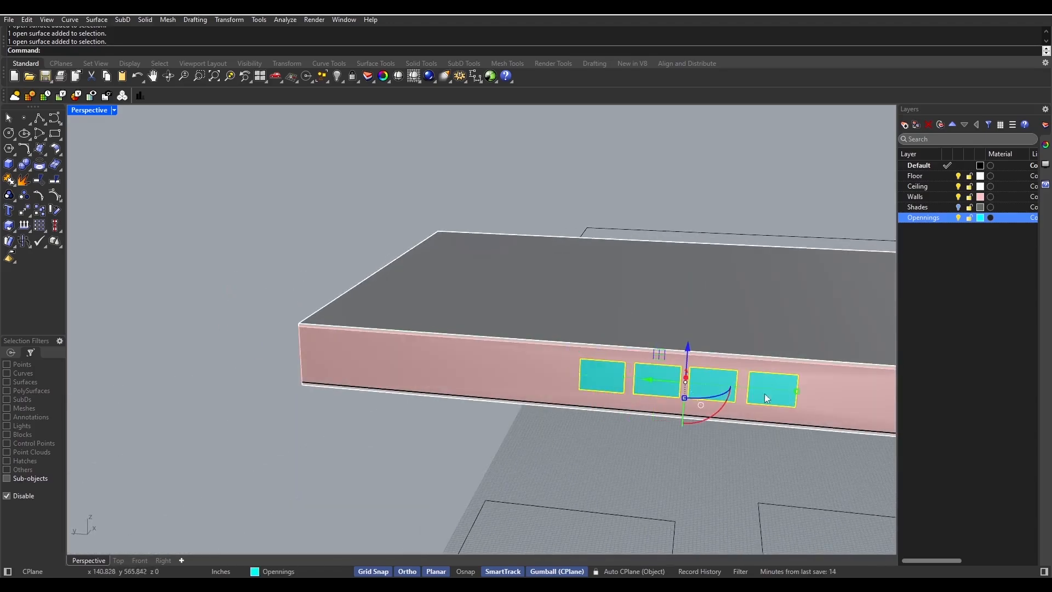
{"action": "left_click", "coordinate": [765, 393], "text": "shift"}
{"action": "right_click_drag", "start_coordinate": [696, 365], "coordinate": [654, 390]}
{"action": "scroll", "coordinate": [655, 389], "scroll_direction": "up", "scroll_amount": 3}
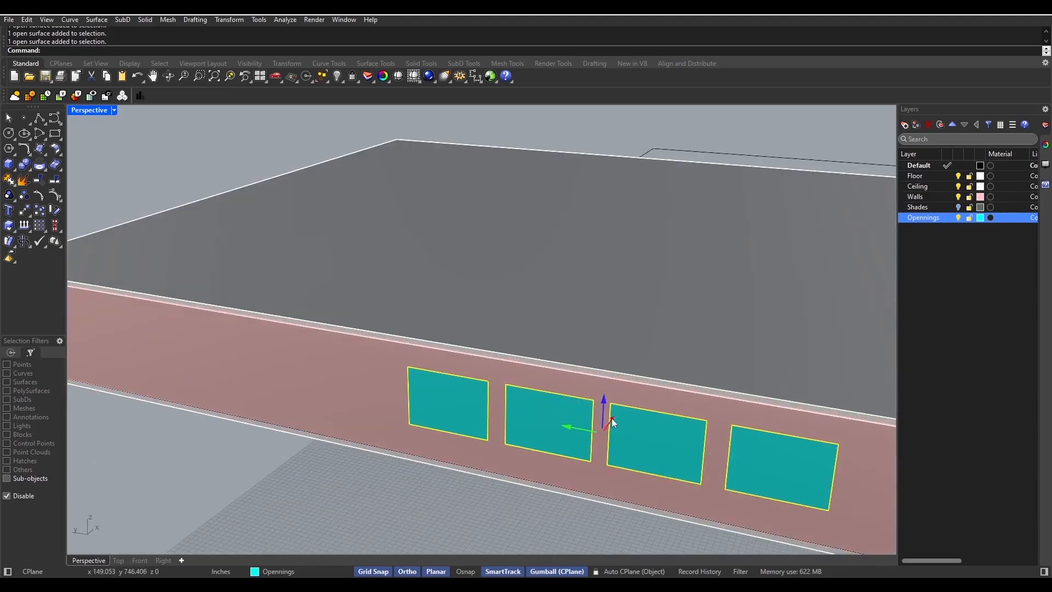
{"action": "left_click", "coordinate": [611, 419]}
{"action": "key", "text": "Return"}
{"action": "key", "text": "Escape"}
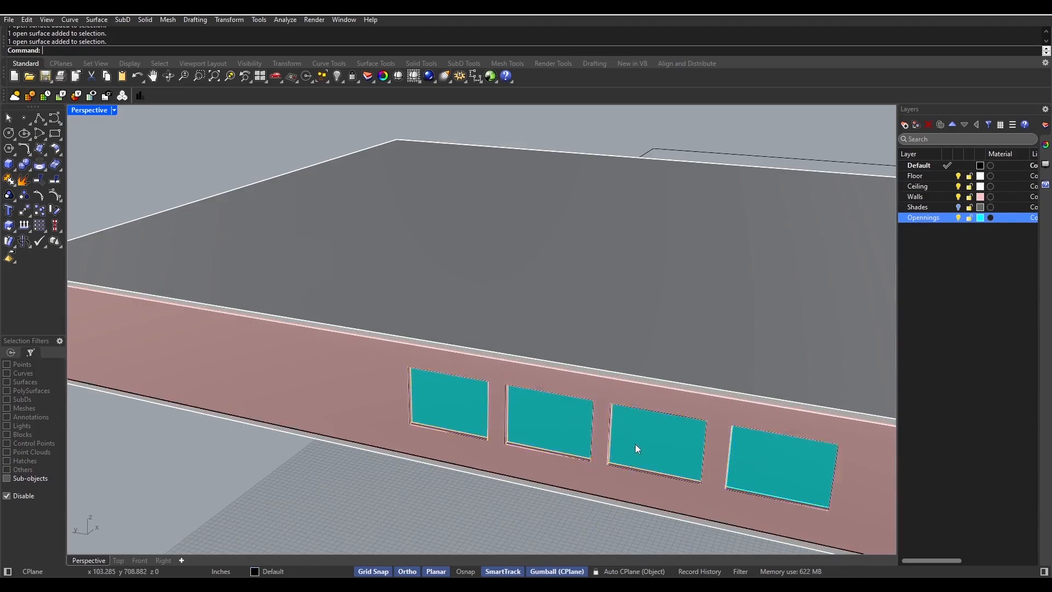
- Move the opposite long wall's window surface by -5 inches along X to recess it, and deselect it
{"action": "scroll", "coordinate": [636, 445], "scroll_direction": "down", "scroll_amount": 9}
{"action": "right_click_drag", "start_coordinate": [647, 446], "coordinate": [477, 389]}
{"action": "scroll", "coordinate": [472, 384], "scroll_direction": "up", "scroll_amount": 3}
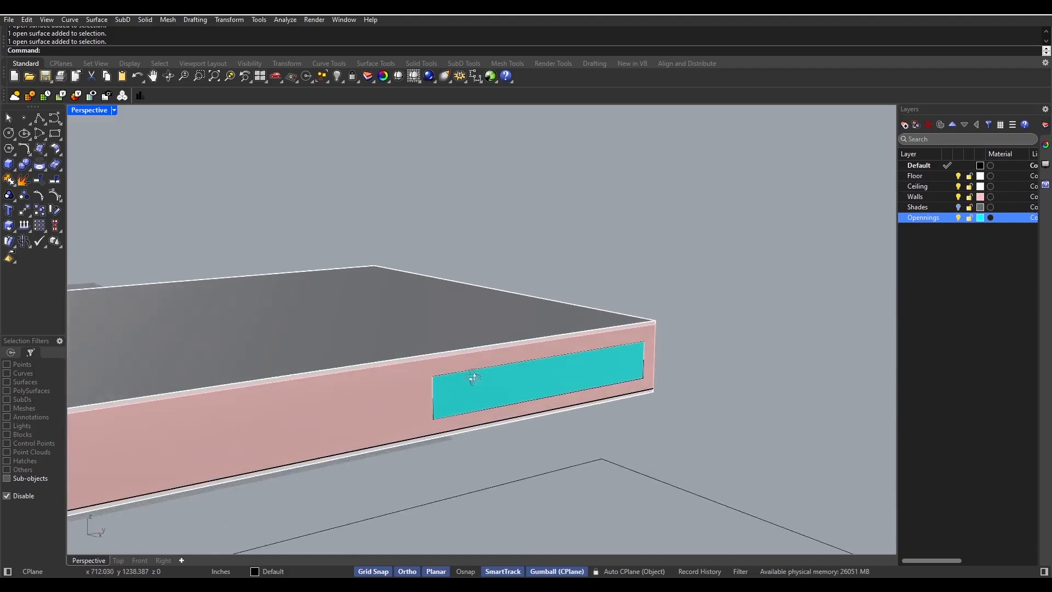
{"action": "left_click", "coordinate": [473, 386]}
{"action": "scroll", "coordinate": [553, 384], "scroll_direction": "up", "scroll_amount": 2}
{"action": "left_click", "coordinate": [568, 382]}
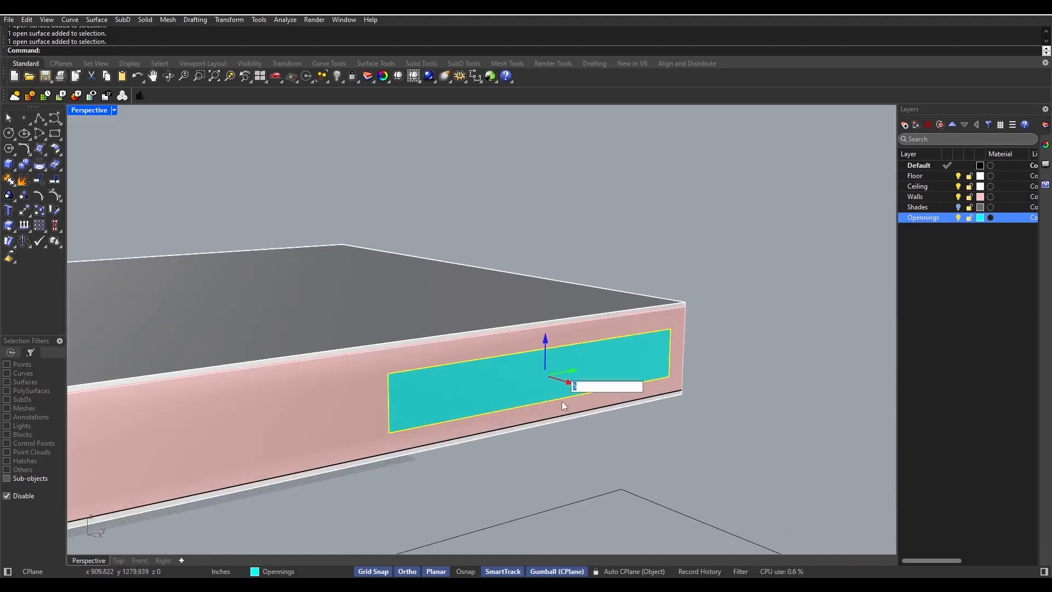
{"action": "type", "text": "-5"}
{"action": "key", "text": "Return"}
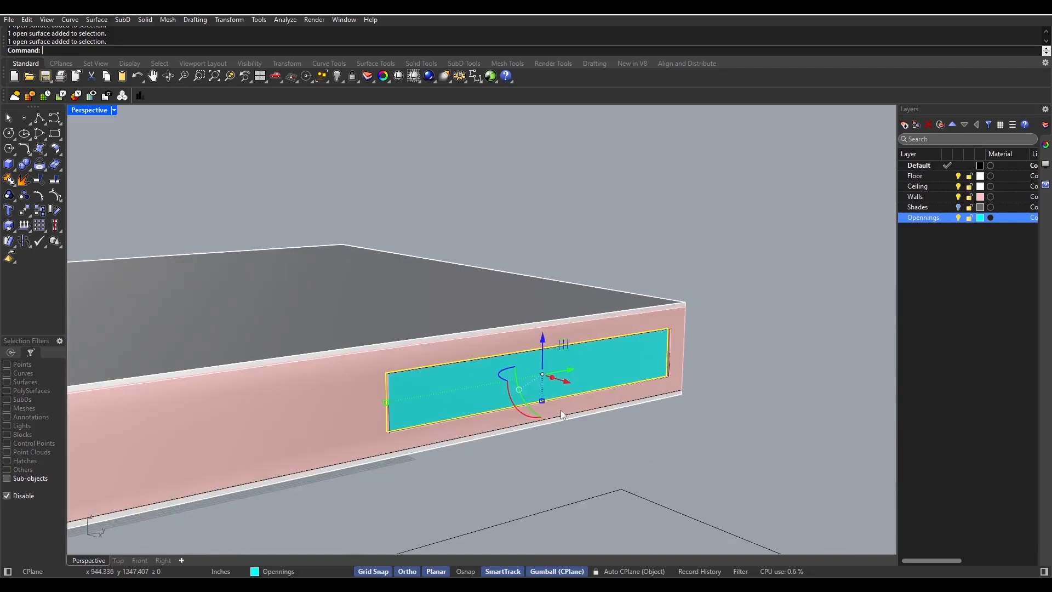
{"action": "left_click", "coordinate": [585, 421]}
- Hide the Ceiling layer to expose the building's interior
{"action": "scroll", "coordinate": [584, 421], "scroll_direction": "down", "scroll_amount": 5}
{"action": "right_click_drag", "start_coordinate": [416, 472], "coordinate": [527, 460], "text": "shift"}
{"action": "scroll", "coordinate": [527, 459], "scroll_direction": "down", "scroll_amount": 3}
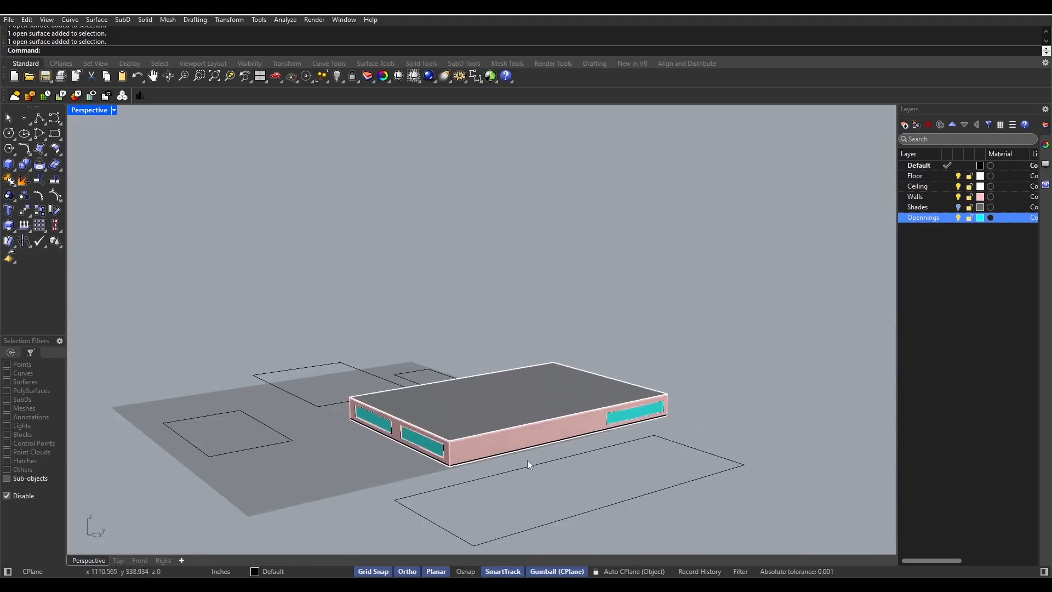
{"action": "right_click_drag", "start_coordinate": [699, 411], "coordinate": [567, 458]}
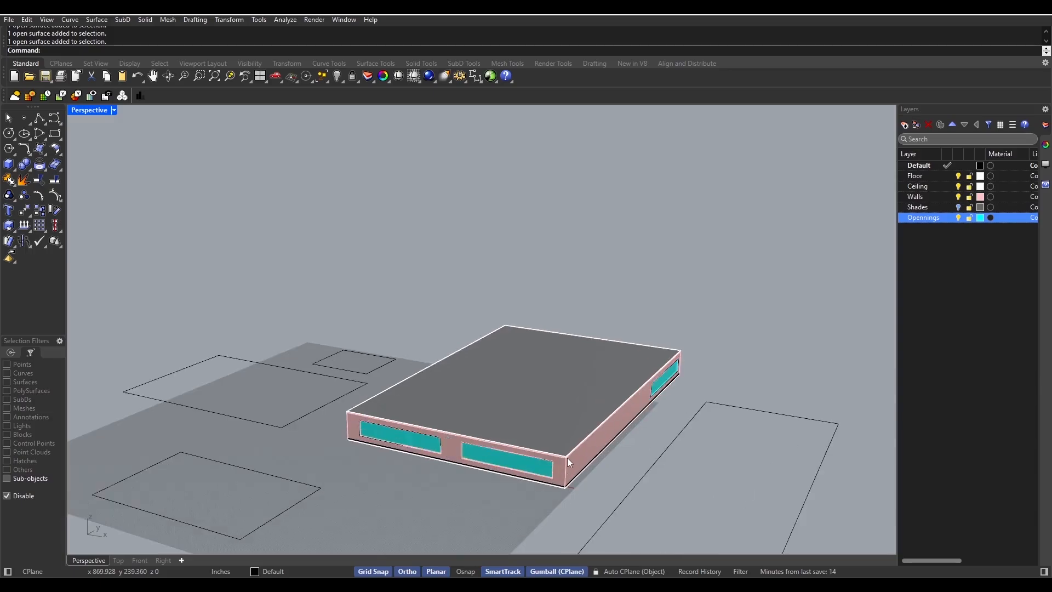
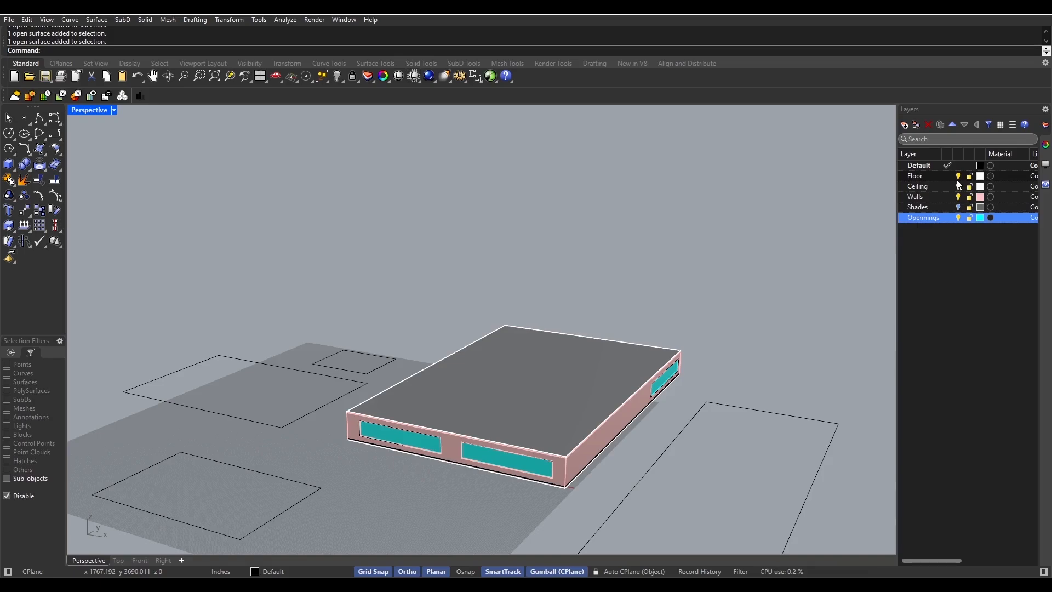
{"action": "left_click", "coordinate": [959, 187]}
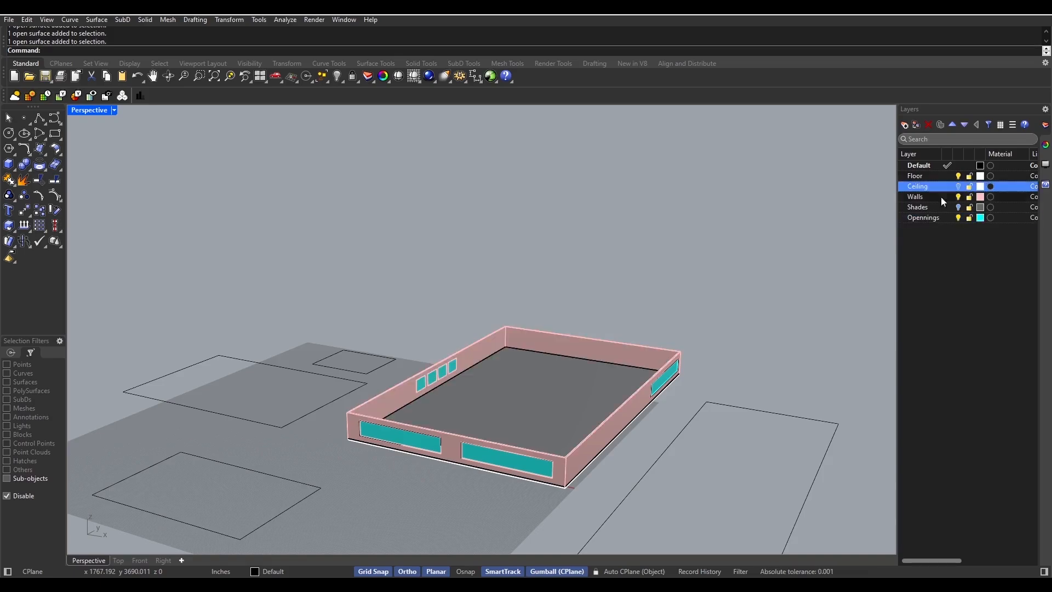
- Extrude the closed curve along the walls' inner base up to the wall tops as a solid interior volume
{"action": "right_click_drag", "start_coordinate": [548, 363], "coordinate": [495, 391]}
{"action": "scroll", "coordinate": [494, 390], "scroll_direction": "up", "scroll_amount": 5}
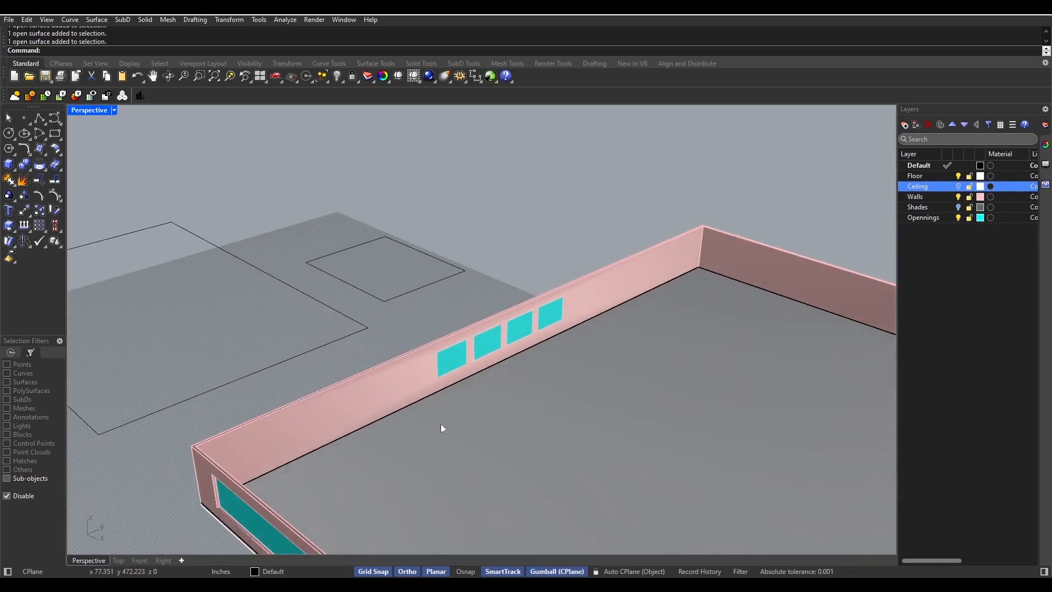
{"action": "left_click", "coordinate": [429, 395]}
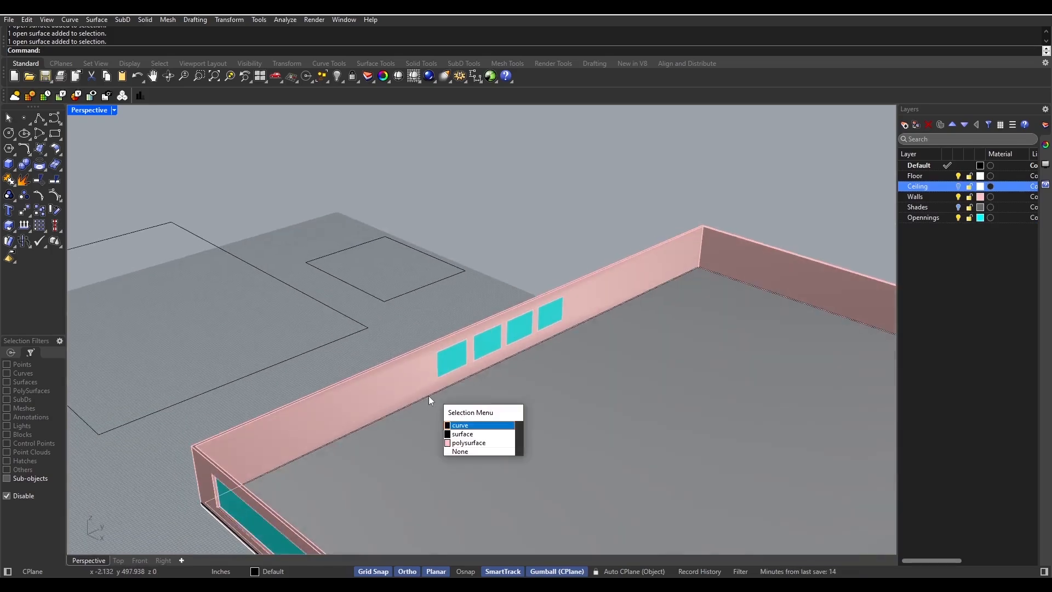
{"action": "left_click", "coordinate": [464, 426]}
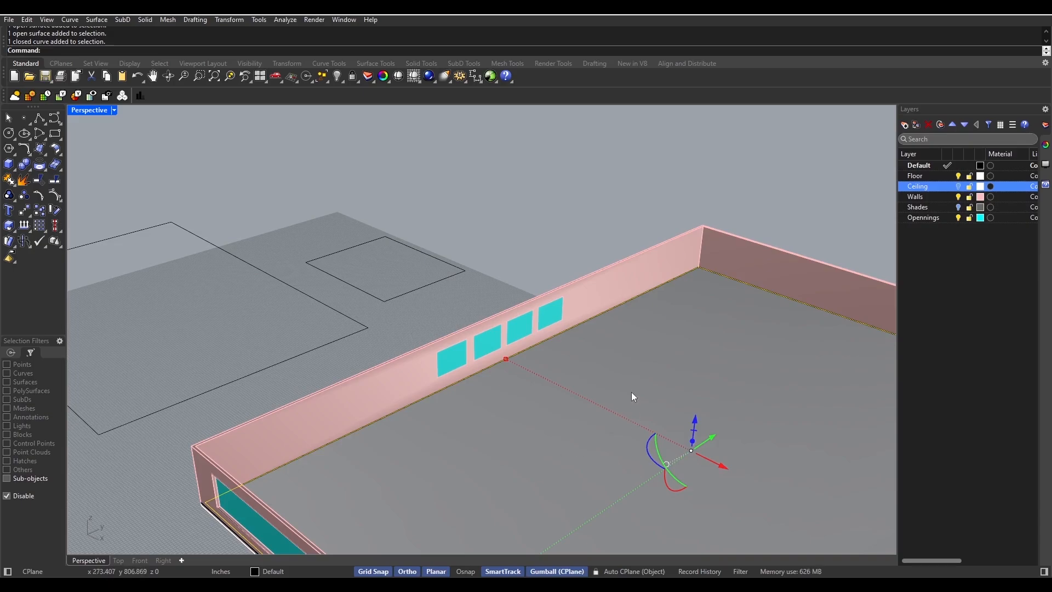
{"action": "left_click", "coordinate": [692, 444]}
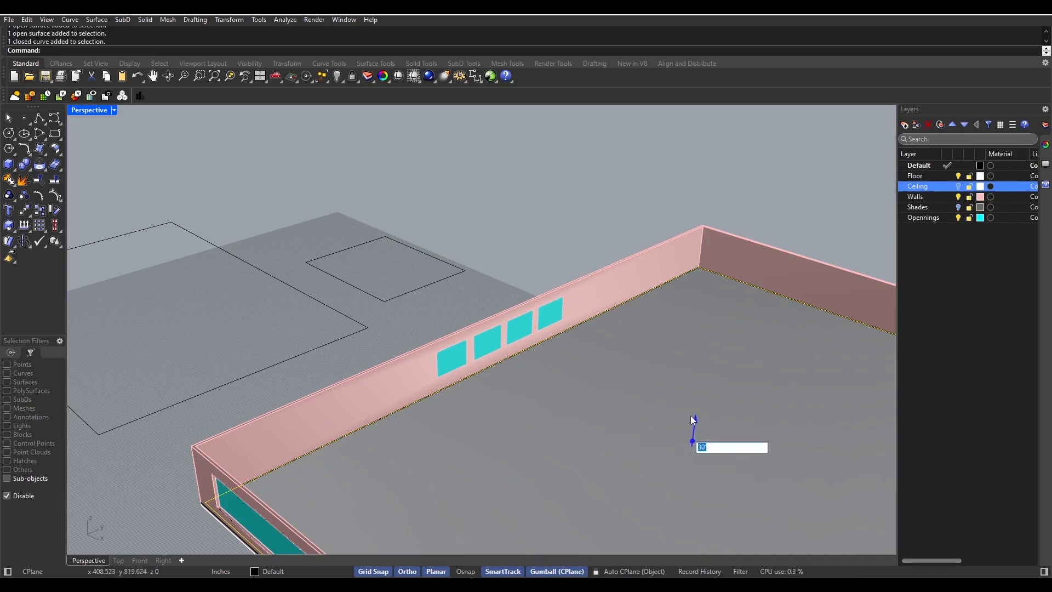
{"action": "type", "text": "9.55"}
{"action": "key", "text": "Return"}
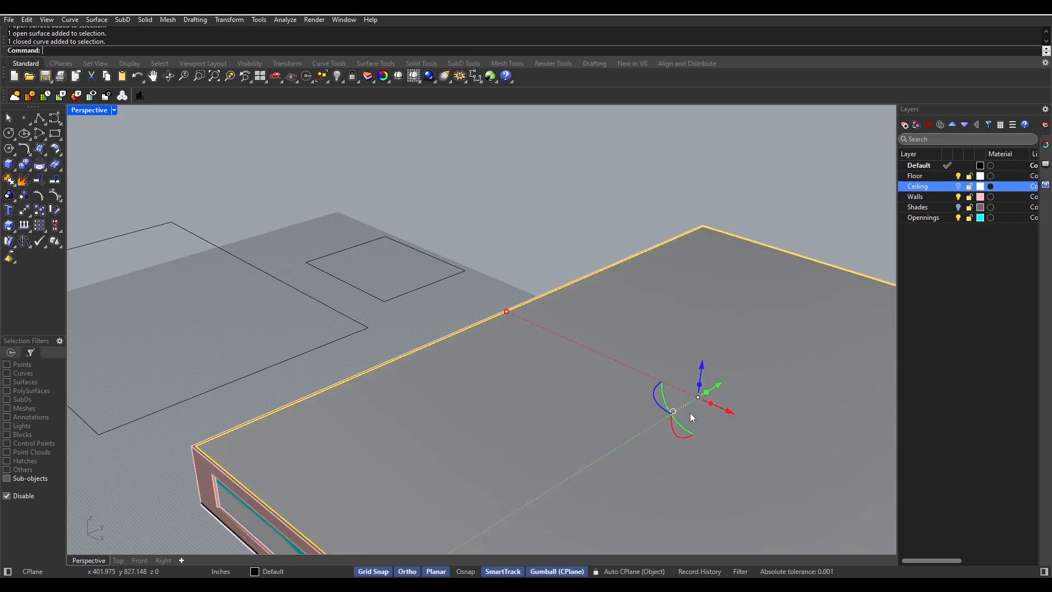
{"action": "key", "text": "Escape"}
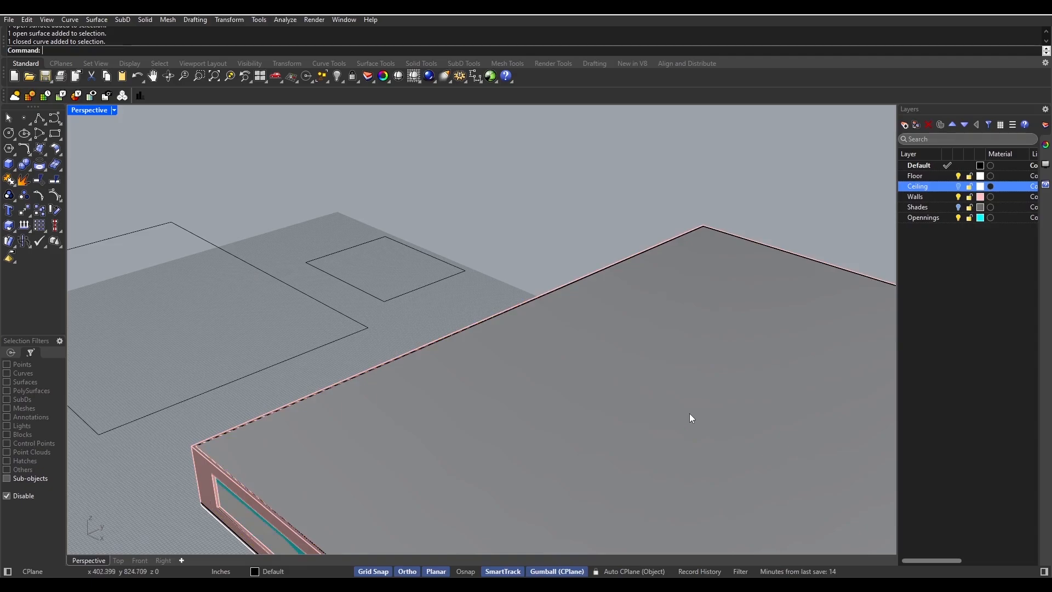
- Create a new layer named "Internal volume" and set its colour to Gold
{"action": "scroll", "coordinate": [816, 370], "scroll_direction": "down", "scroll_amount": 2}
{"action": "left_click", "coordinate": [953, 359]}
{"action": "right_click", "coordinate": [940, 330]}
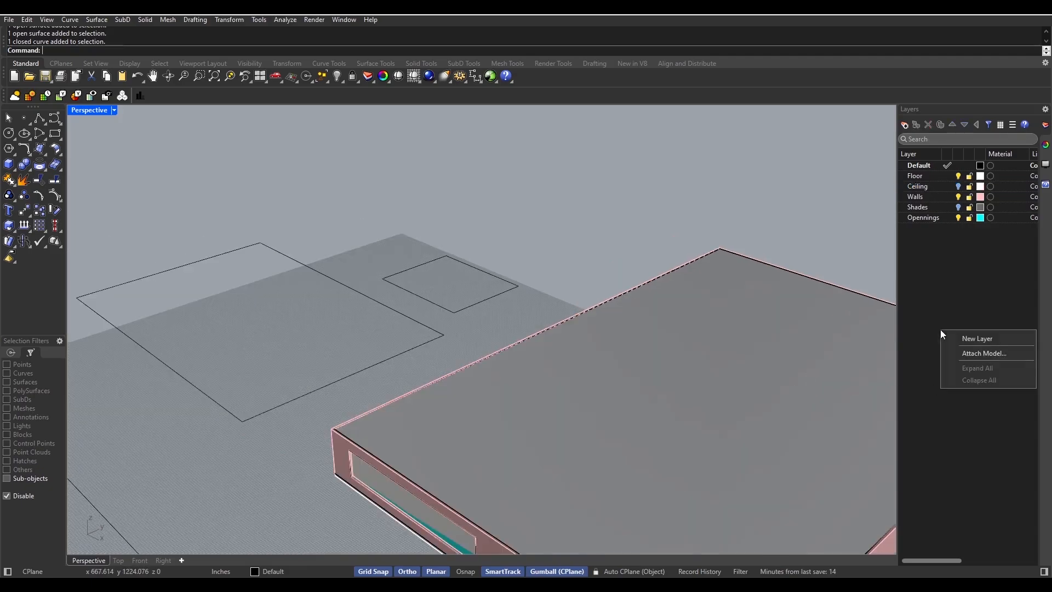
{"action": "left_click", "coordinate": [970, 340]}
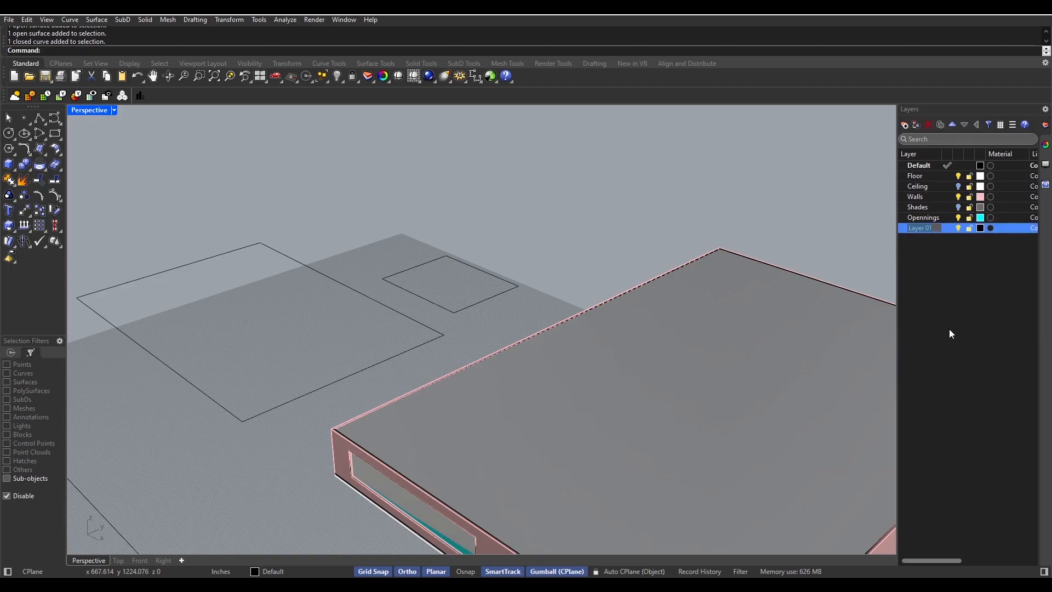
{"action": "type", "text": "Interna"}
{"action": "type", "text": "l volume"}
{"action": "key", "text": "Return"}
{"action": "left_click", "coordinate": [981, 228]}
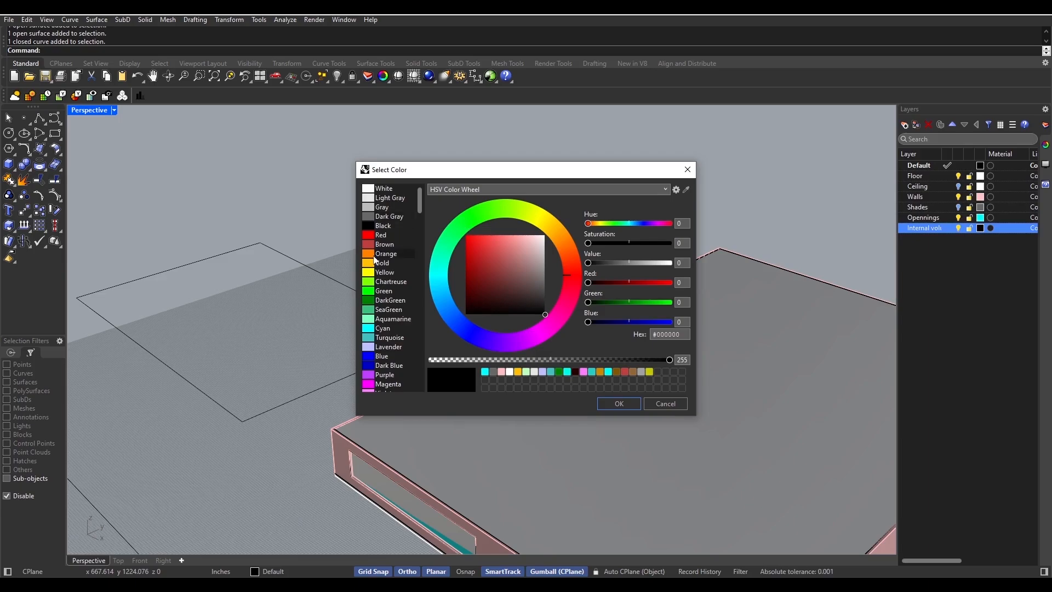
{"action": "left_click", "coordinate": [386, 263]}
{"action": "key", "text": "Return"}
- Move the extruded interior solid onto the Internal volume layer and deselect it
{"action": "left_click", "coordinate": [632, 433]}
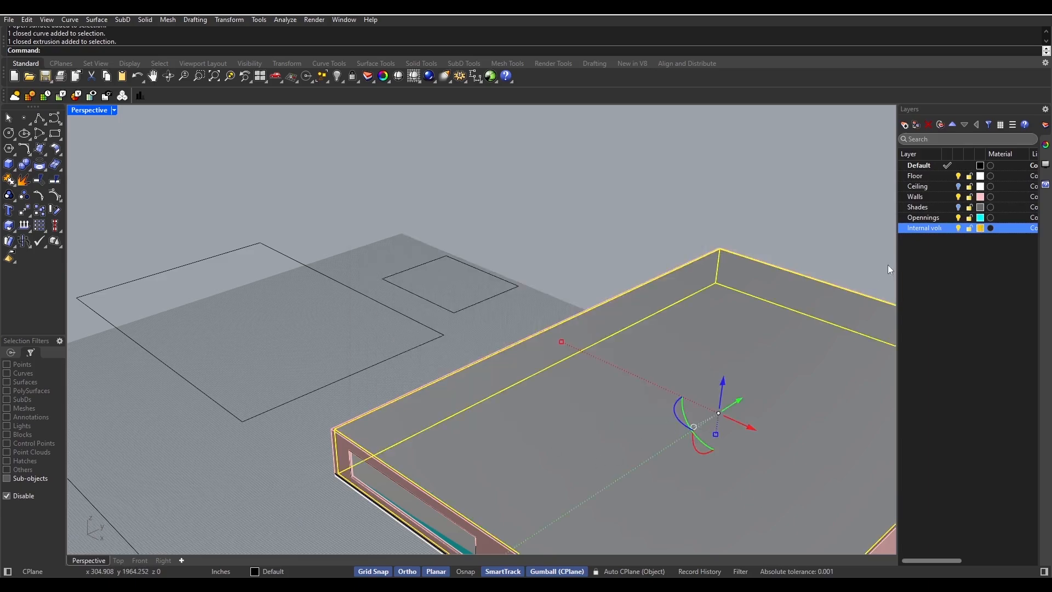
{"action": "right_click", "coordinate": [938, 228]}
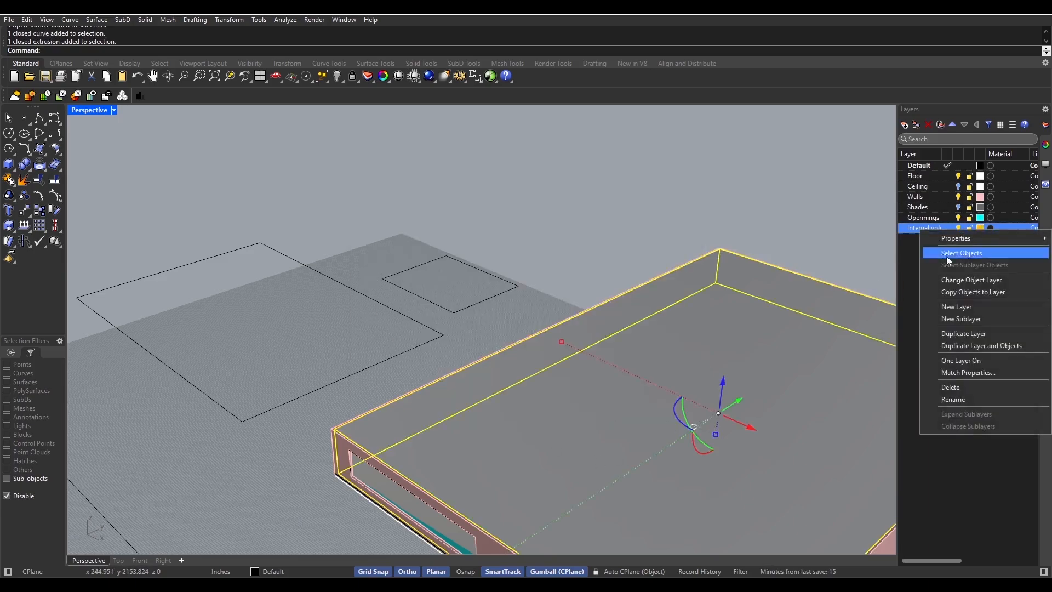
{"action": "left_click", "coordinate": [966, 281]}
{"action": "key", "text": "Escape"}
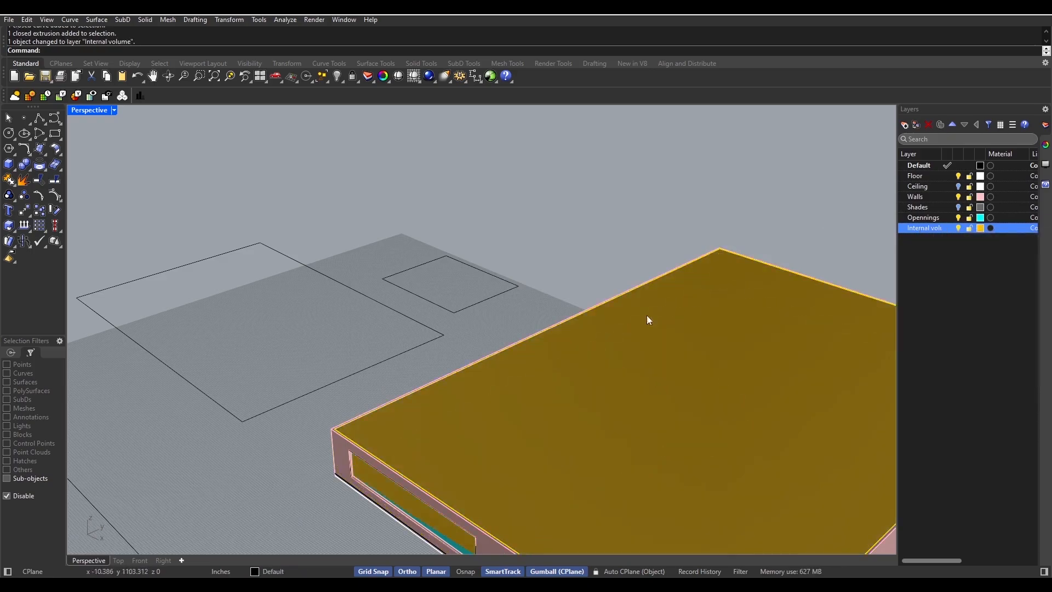
- Hide the Floor and Walls layers, leaving the interior volume and window surfaces exposed
{"action": "scroll", "coordinate": [649, 340], "scroll_direction": "down", "scroll_amount": 5}
{"action": "right_click_drag", "start_coordinate": [648, 353], "coordinate": [822, 316]}
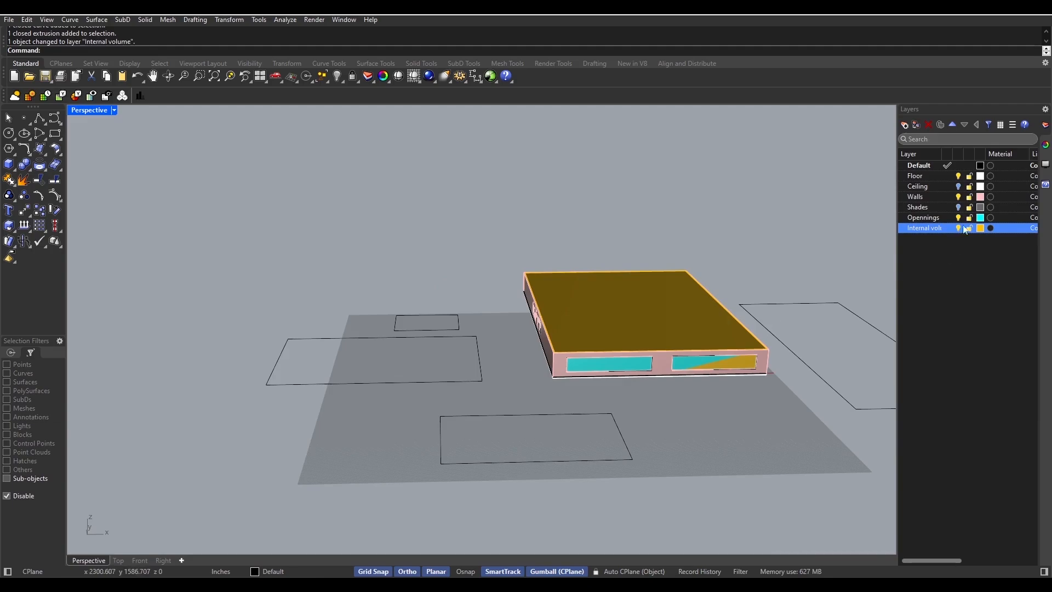
{"action": "left_click", "coordinate": [958, 176]}
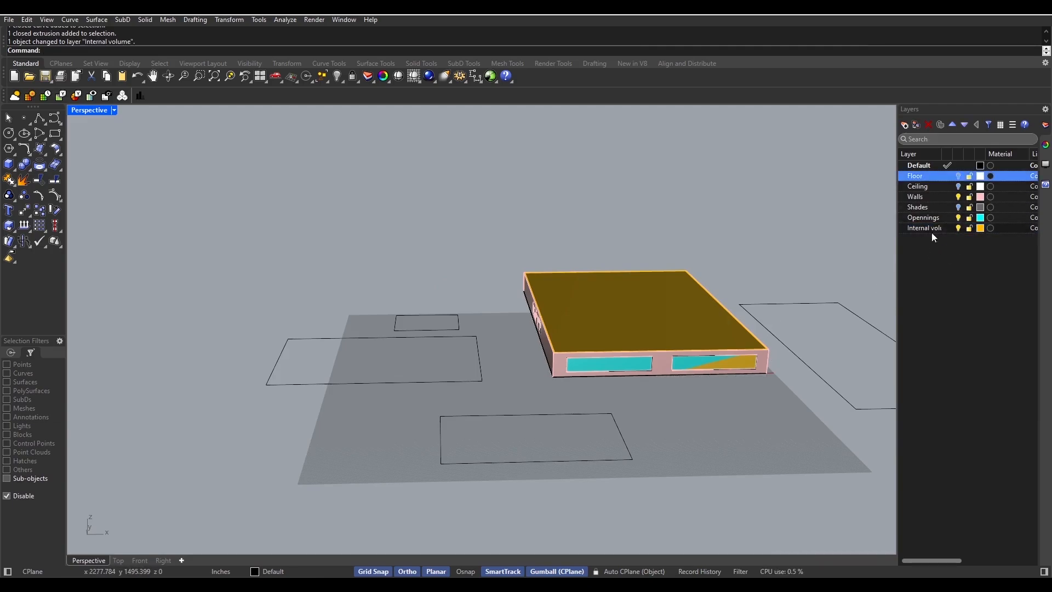
{"action": "left_click", "coordinate": [958, 197]}
{"action": "right_click_drag", "start_coordinate": [844, 275], "coordinate": [677, 437]}
{"action": "right_click_drag", "start_coordinate": [614, 476], "coordinate": [726, 474]}
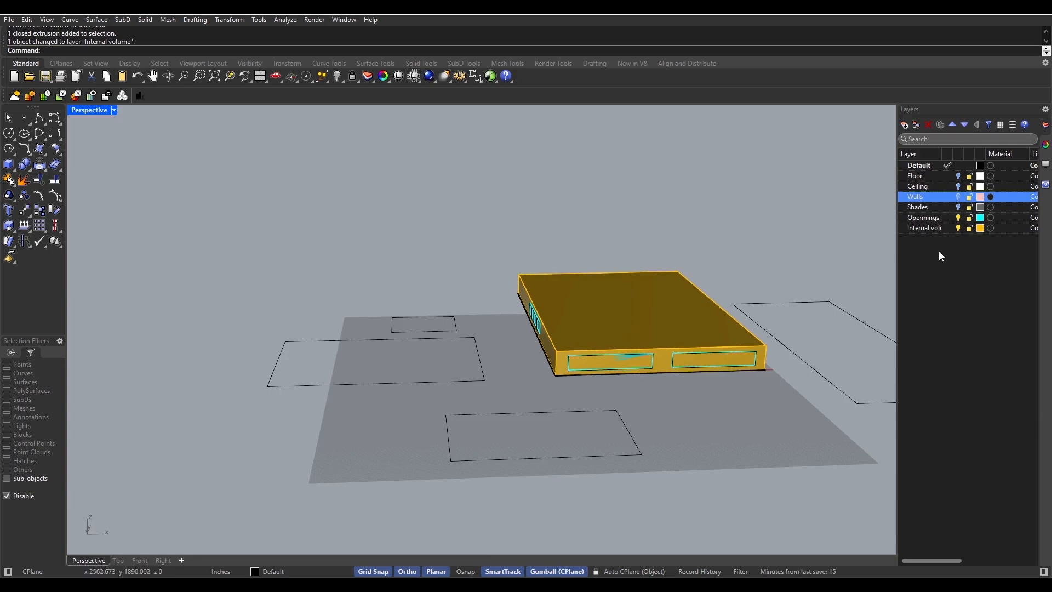
{"action": "right_click_drag", "start_coordinate": [877, 296], "coordinate": [663, 382]}
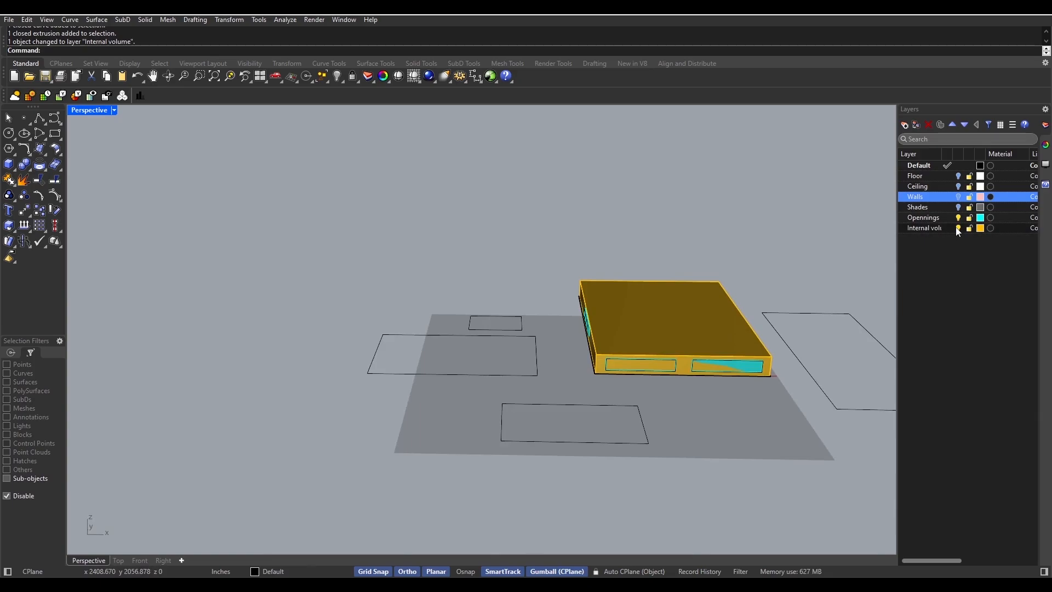
- Delete the context rectangle in front of the short wall and the one beside the windowed long wall
{"action": "left_click", "coordinate": [643, 442]}
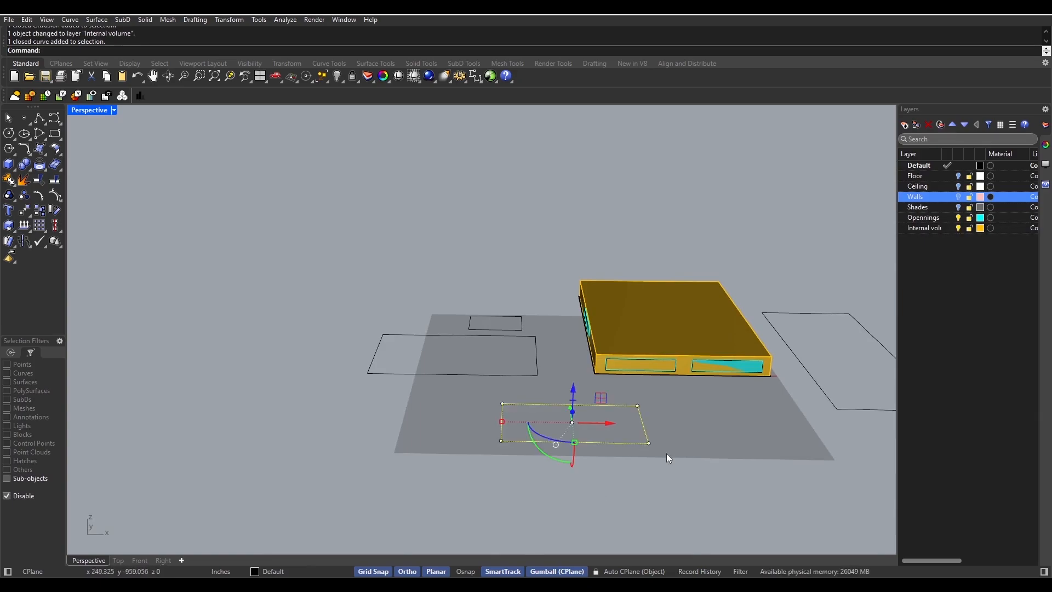
{"action": "key", "text": "Delete"}
{"action": "left_click", "coordinate": [810, 373]}
{"action": "key", "text": "Delete"}
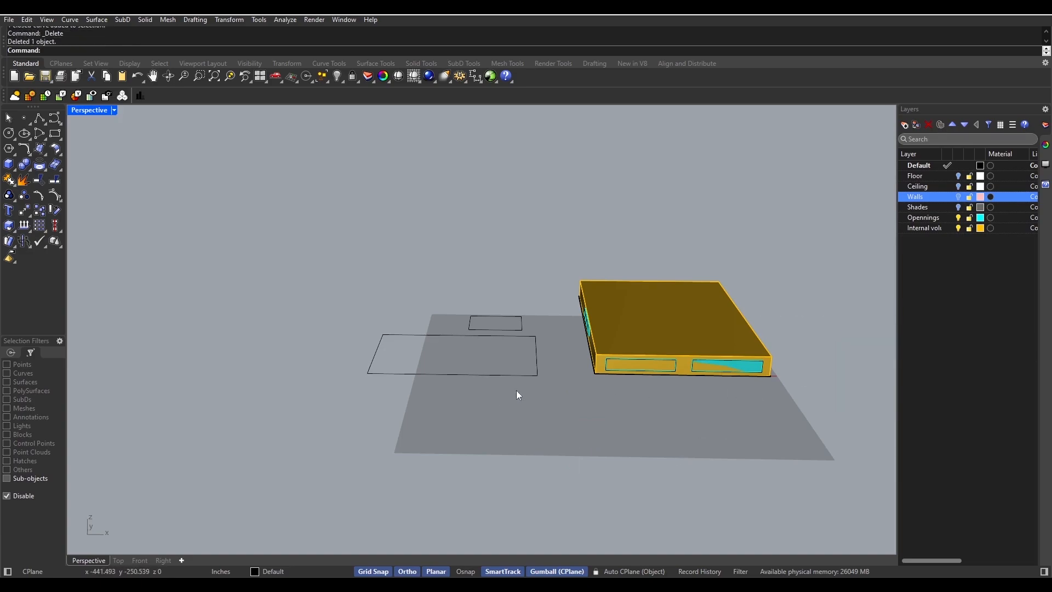
- Delete the two remaining context rectangles beside the building
{"action": "left_click_drag", "start_coordinate": [516, 391], "coordinate": [424, 301]}
{"action": "key", "text": "Delete"}
- Delete the outer footprint curve and the leftover base surface projecting around the bottom of the internal volume
{"action": "right_click_drag", "start_coordinate": [559, 393], "coordinate": [605, 343]}
{"action": "scroll", "coordinate": [591, 410], "scroll_direction": "up", "scroll_amount": 5}
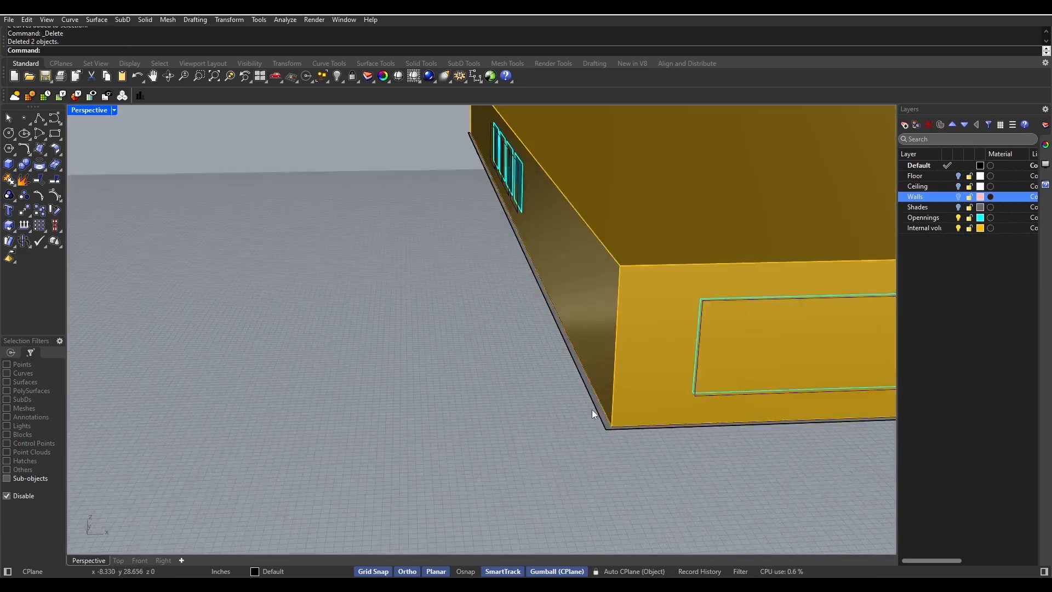
{"action": "scroll", "coordinate": [592, 409], "scroll_direction": "up", "scroll_amount": 2}
{"action": "left_click", "coordinate": [596, 413]}
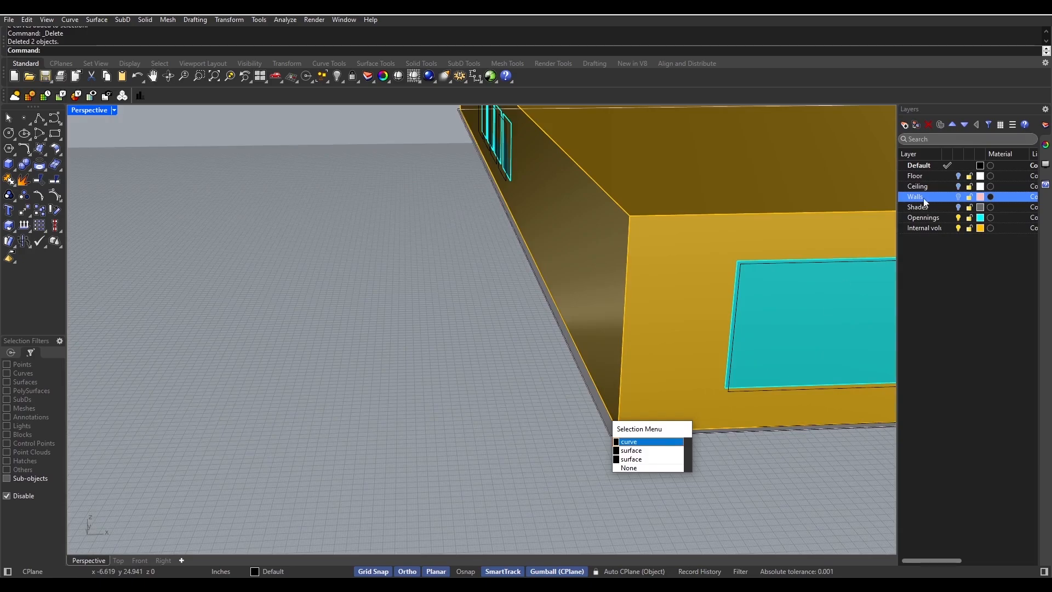
{"action": "left_click", "coordinate": [956, 181]}
{"action": "scroll", "coordinate": [618, 432], "scroll_direction": "up", "scroll_amount": 3}
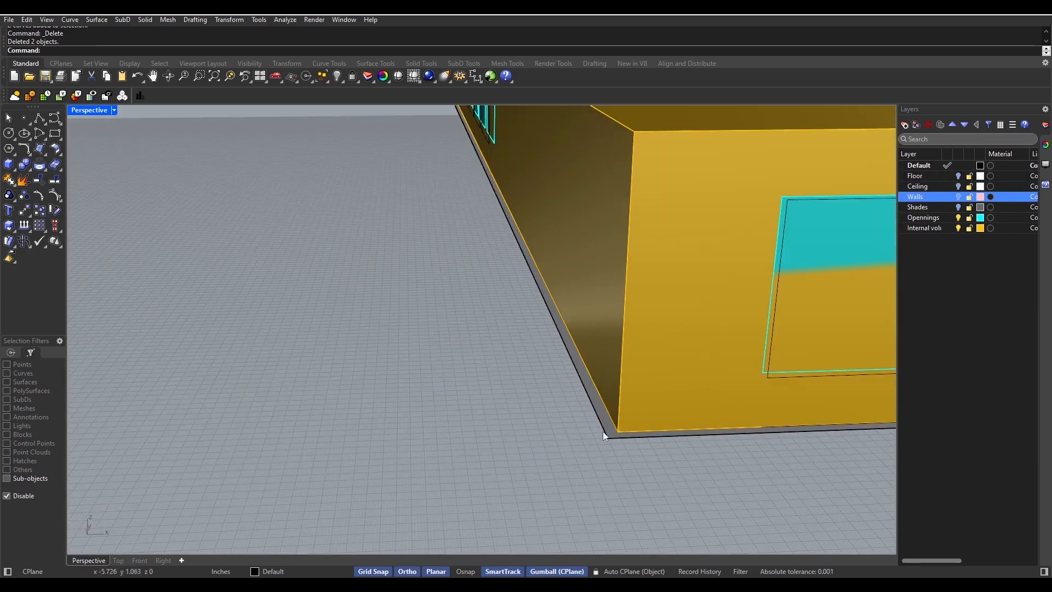
{"action": "left_click", "coordinate": [604, 433]}
{"action": "key", "text": "Delete"}
{"action": "left_click", "coordinate": [613, 433]}
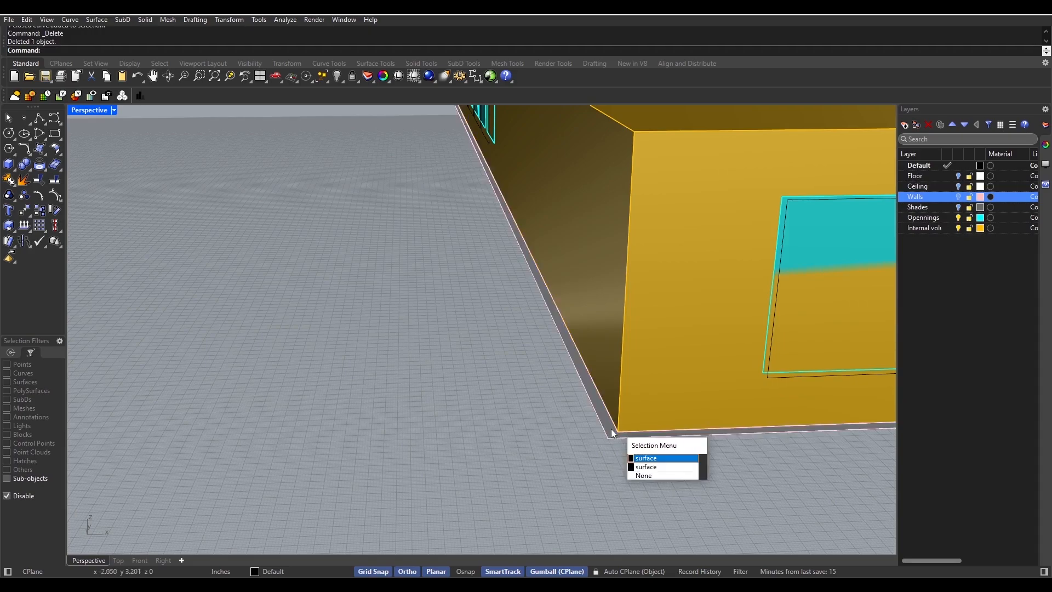
{"action": "left_click", "coordinate": [636, 457]}
{"action": "key", "text": "Delete"}
- Delete the leftover black outline curve around the window nearest the front corner of the internal volume
{"action": "scroll", "coordinate": [609, 433], "scroll_direction": "down", "scroll_amount": 3}
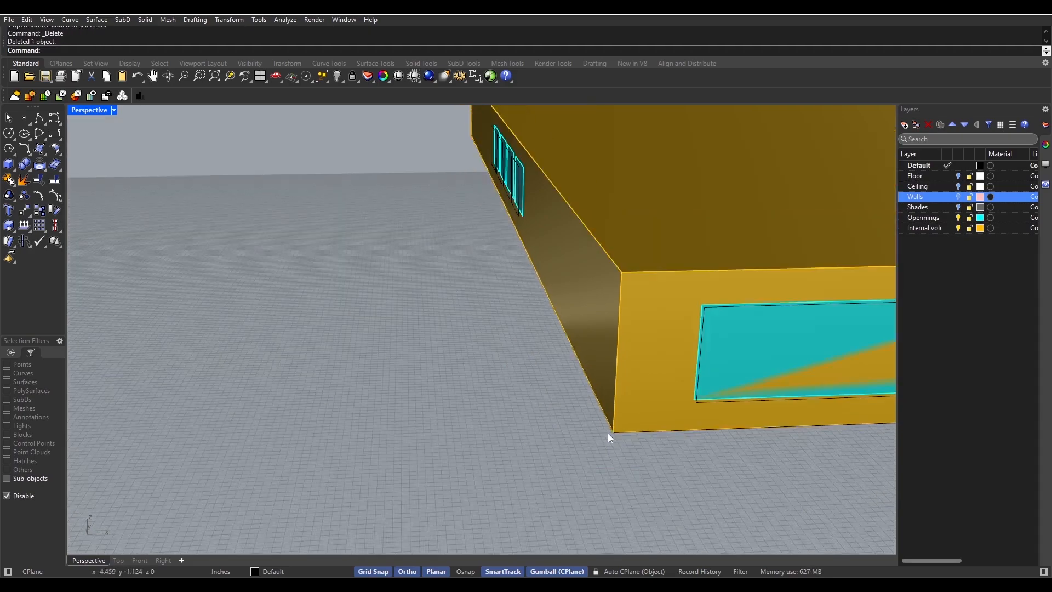
{"action": "scroll", "coordinate": [698, 421], "scroll_direction": "up", "scroll_amount": 5}
{"action": "left_click", "coordinate": [719, 364]}
{"action": "key", "text": "Delete"}
{"action": "left_click", "coordinate": [551, 443]}
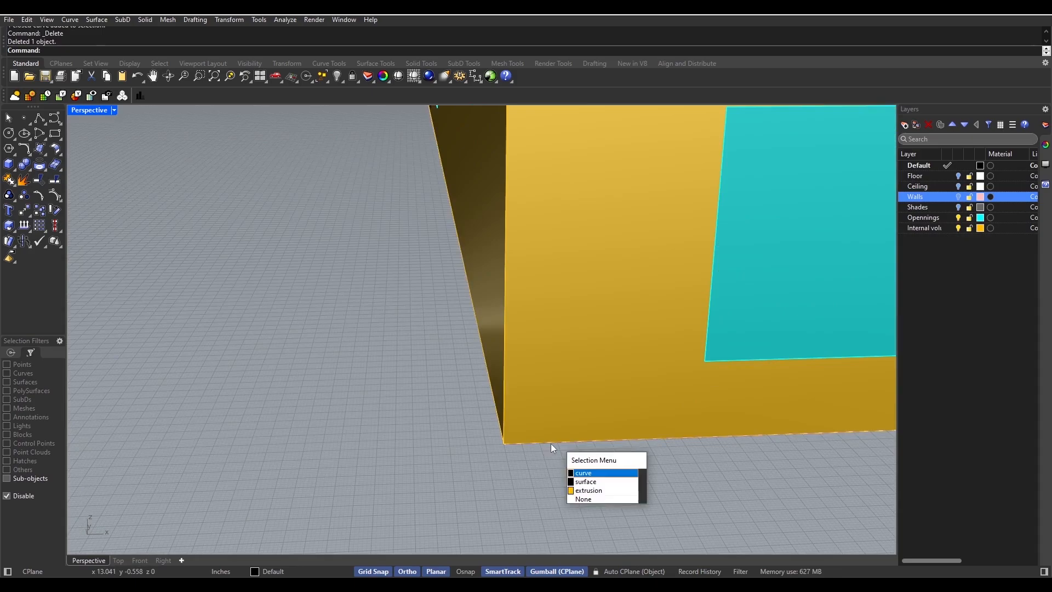
{"action": "left_click", "coordinate": [550, 444]}
- Select the whole visible building, including the internal volume, window surfaces and remaining curves
{"action": "scroll", "coordinate": [543, 445], "scroll_direction": "down", "scroll_amount": 8}
{"action": "scroll", "coordinate": [544, 445], "scroll_direction": "down", "scroll_amount": 3}
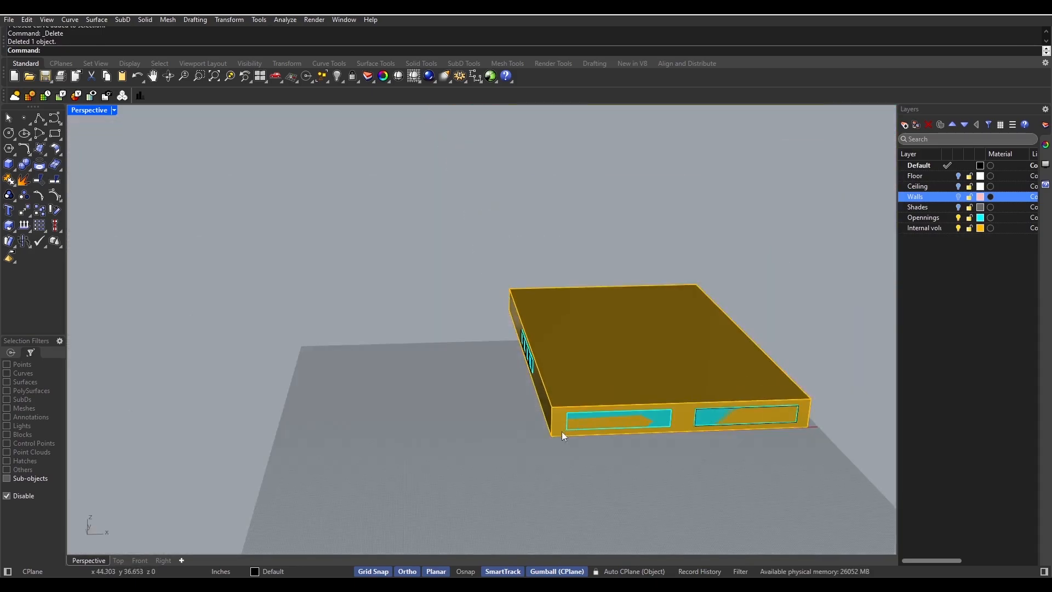
{"action": "left_click_drag", "start_coordinate": [442, 267], "coordinate": [886, 526]}
{"action": "right_click_drag", "start_coordinate": [886, 527], "coordinate": [761, 500]}
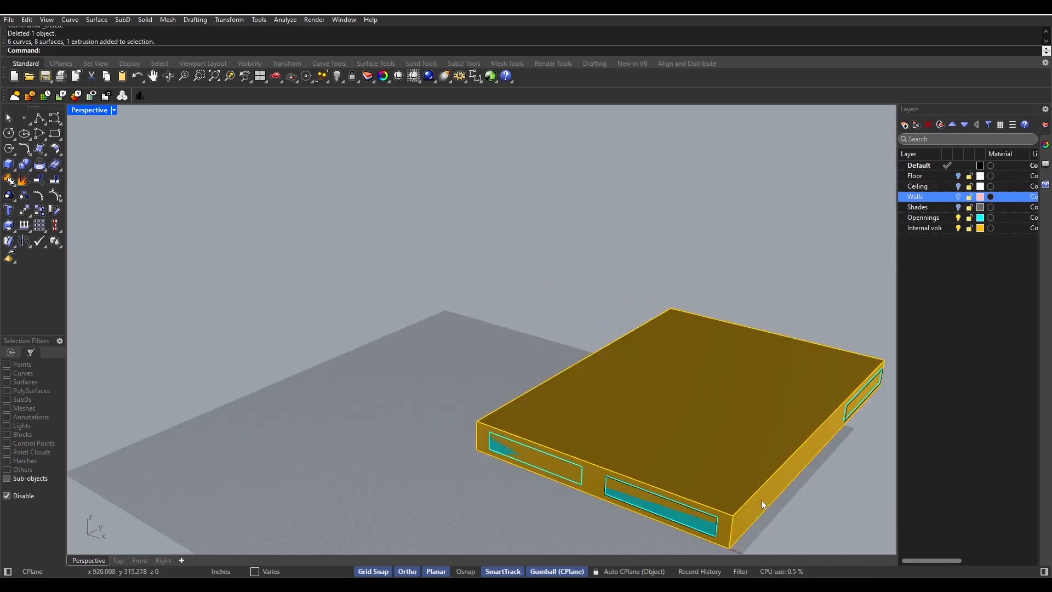
- Delete the leftover closed outline curves around the window openings on the internal volume, keeping the opening surfaces
{"action": "scroll", "coordinate": [765, 507], "scroll_direction": "up", "scroll_amount": 5}
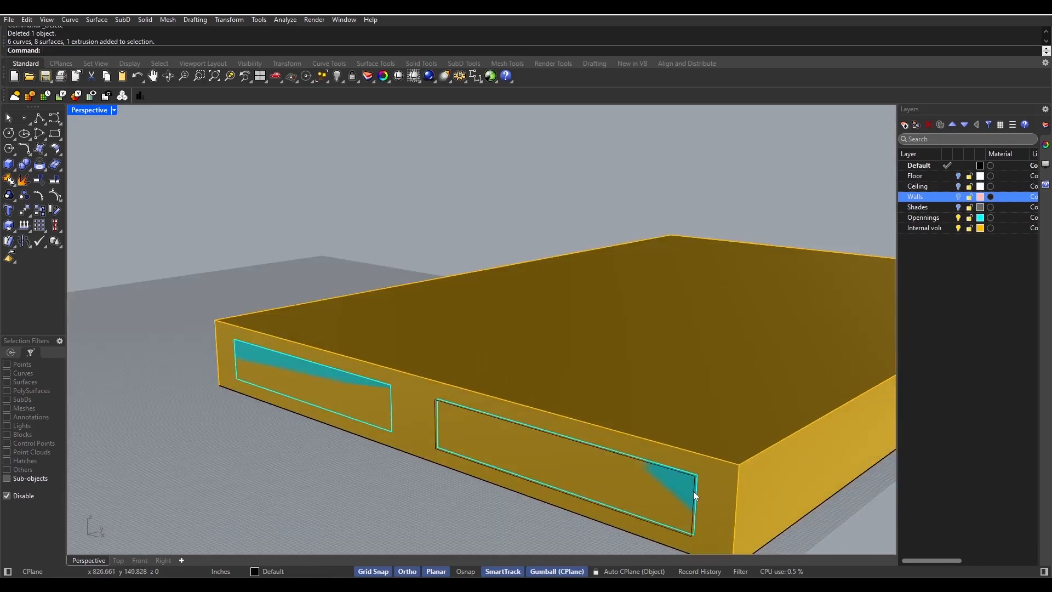
{"action": "left_click", "coordinate": [693, 491]}
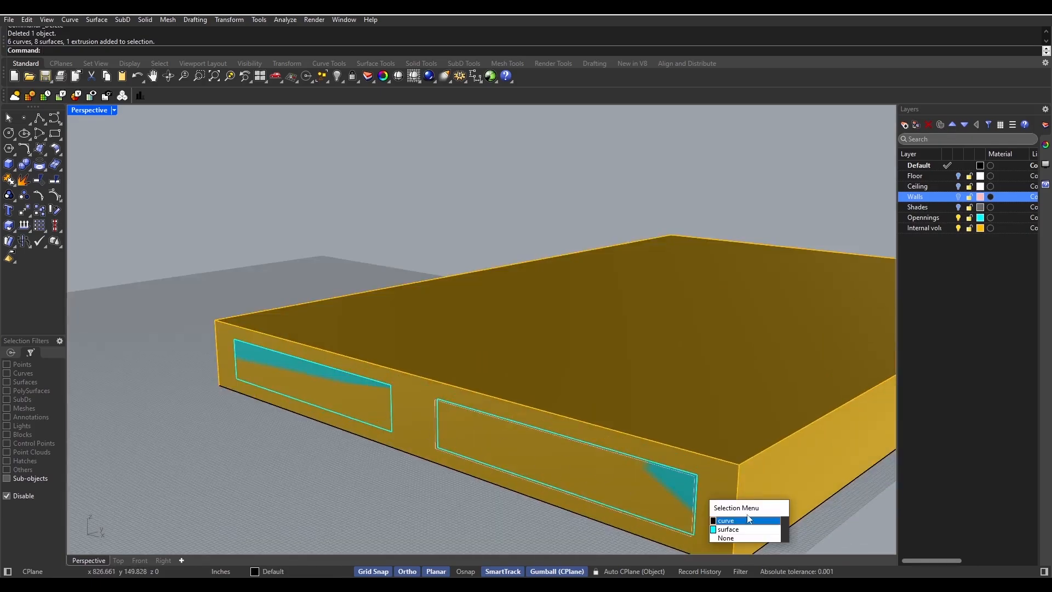
{"action": "left_click", "coordinate": [777, 524]}
{"action": "scroll", "coordinate": [341, 396], "scroll_direction": "up", "scroll_amount": 3}
{"action": "scroll", "coordinate": [387, 428], "scroll_direction": "down", "scroll_amount": 8}
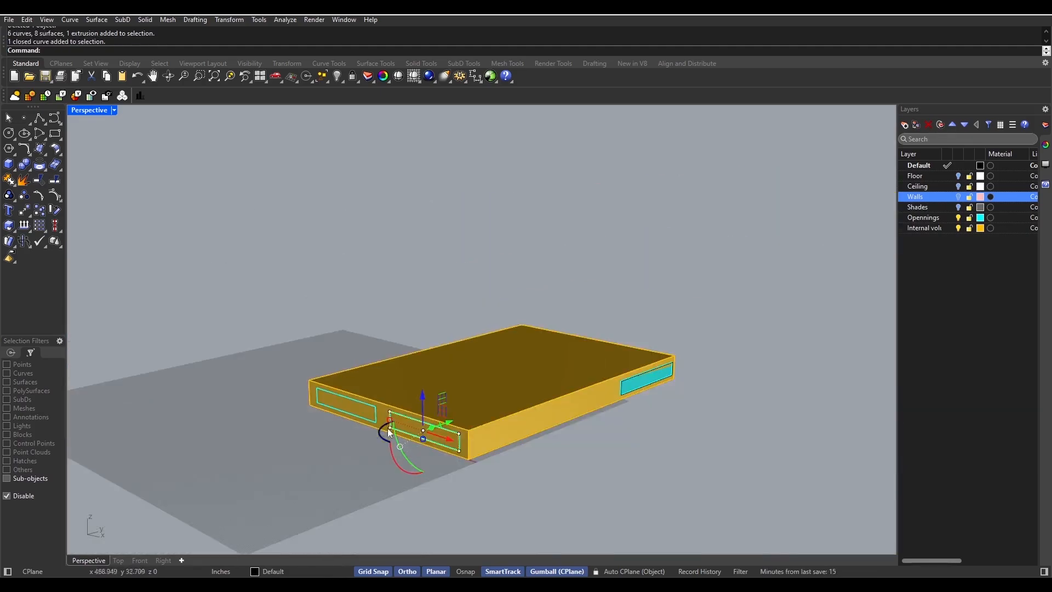
{"action": "scroll", "coordinate": [479, 413], "scroll_direction": "up", "scroll_amount": 6}
{"action": "scroll", "coordinate": [194, 392], "scroll_direction": "up", "scroll_amount": 3}
{"action": "scroll", "coordinate": [374, 422], "scroll_direction": "down", "scroll_amount": 8}
{"action": "scroll", "coordinate": [379, 425], "scroll_direction": "up", "scroll_amount": 6}
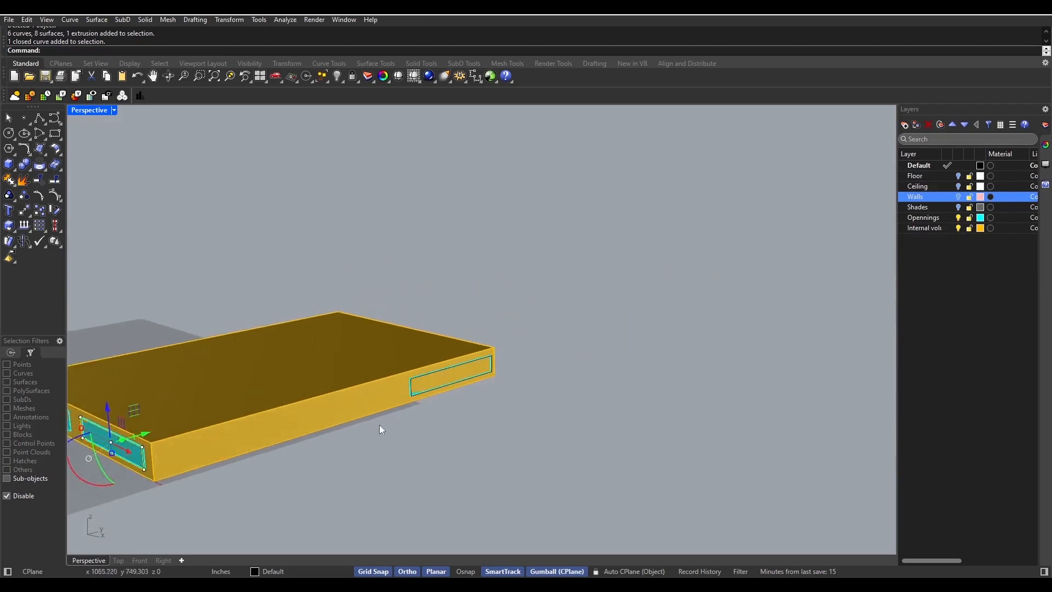
{"action": "left_click", "coordinate": [433, 399]}
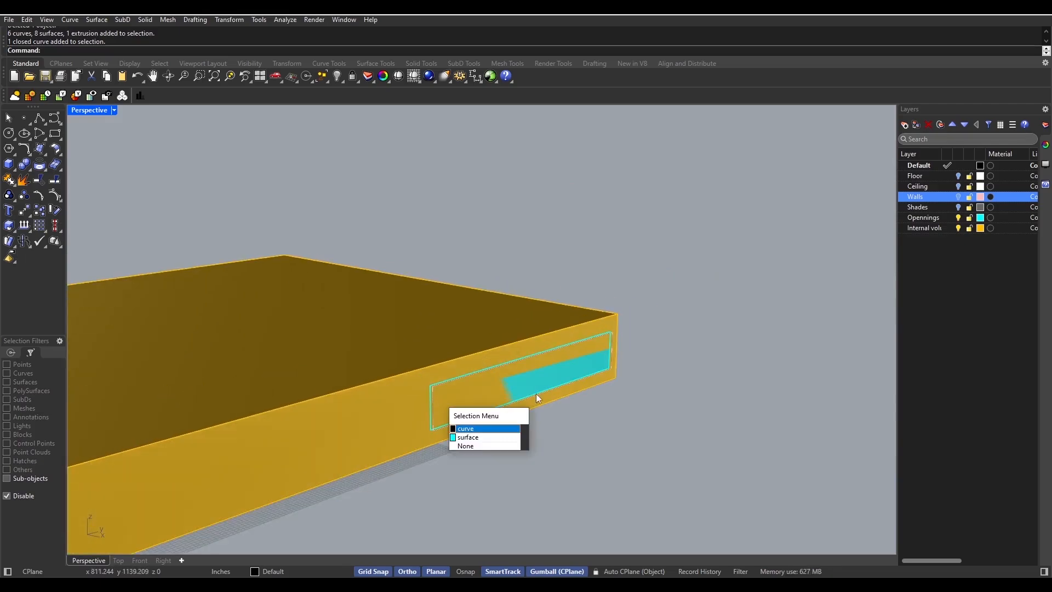
{"action": "left_click", "coordinate": [485, 429]}
{"action": "right_click_drag", "start_coordinate": [622, 410], "coordinate": [405, 415]}
{"action": "scroll", "coordinate": [667, 411], "scroll_direction": "down", "scroll_amount": 8}
{"action": "right_click_drag", "start_coordinate": [703, 416], "coordinate": [582, 411]}
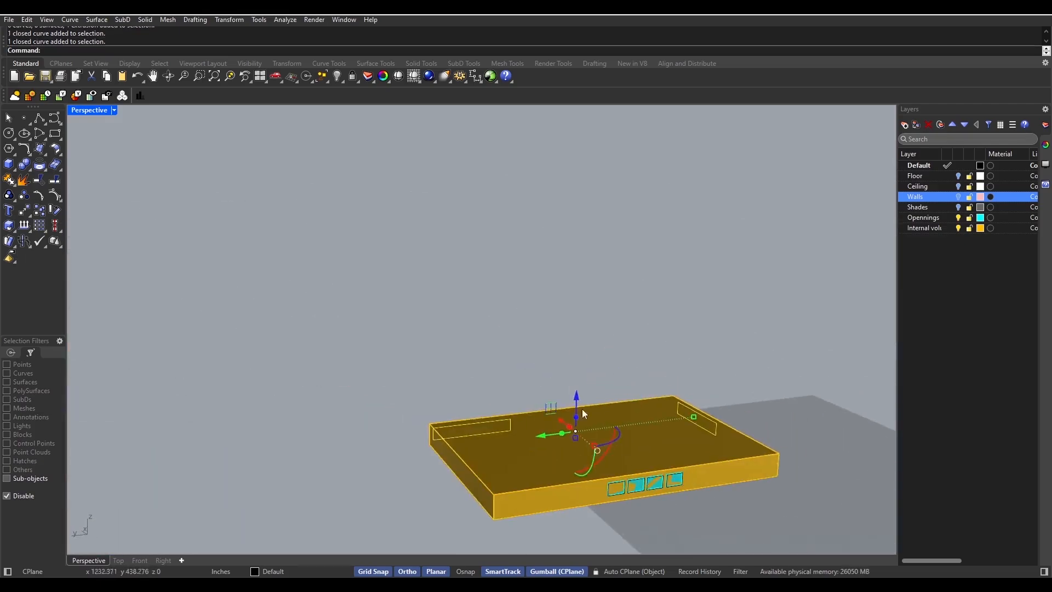
{"action": "scroll", "coordinate": [666, 483], "scroll_direction": "up", "scroll_amount": 8}
{"action": "scroll", "coordinate": [534, 389], "scroll_direction": "up", "scroll_amount": 5}
{"action": "scroll", "coordinate": [540, 384], "scroll_direction": "down", "scroll_amount": 3}
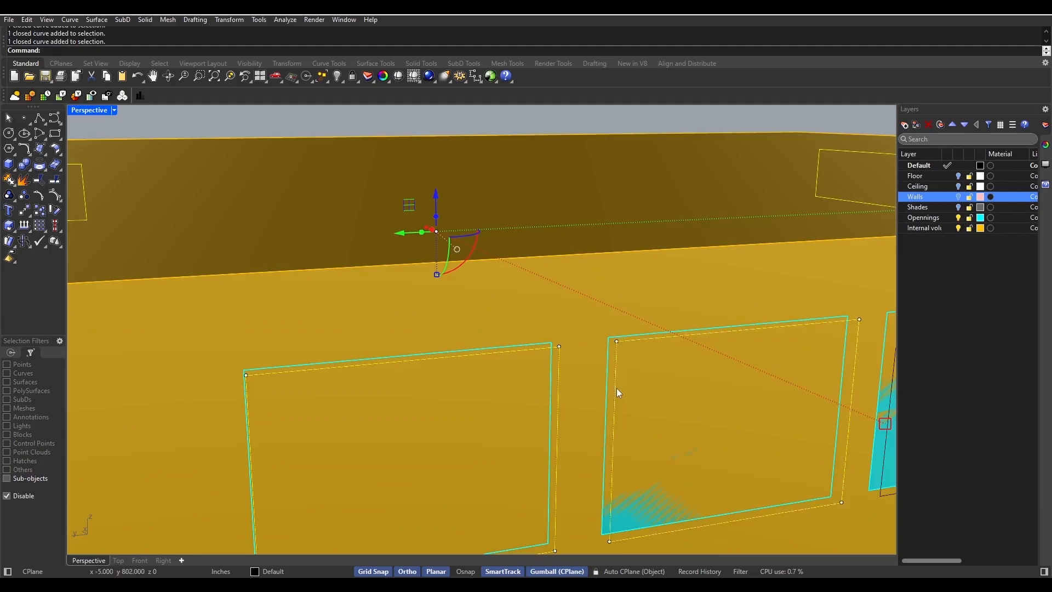
{"action": "scroll", "coordinate": [617, 388], "scroll_direction": "down", "scroll_amount": 6}
{"action": "scroll", "coordinate": [613, 399], "scroll_direction": "up", "scroll_amount": 5}
{"action": "left_click", "coordinate": [704, 377]}
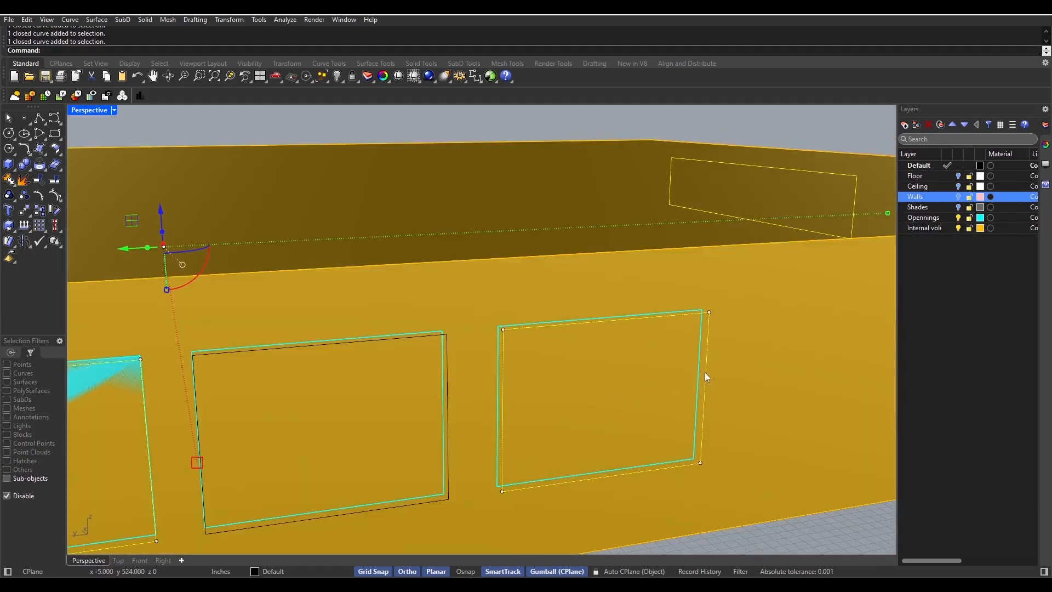
{"action": "left_click", "coordinate": [448, 411]}
{"action": "key", "text": "Delete"}
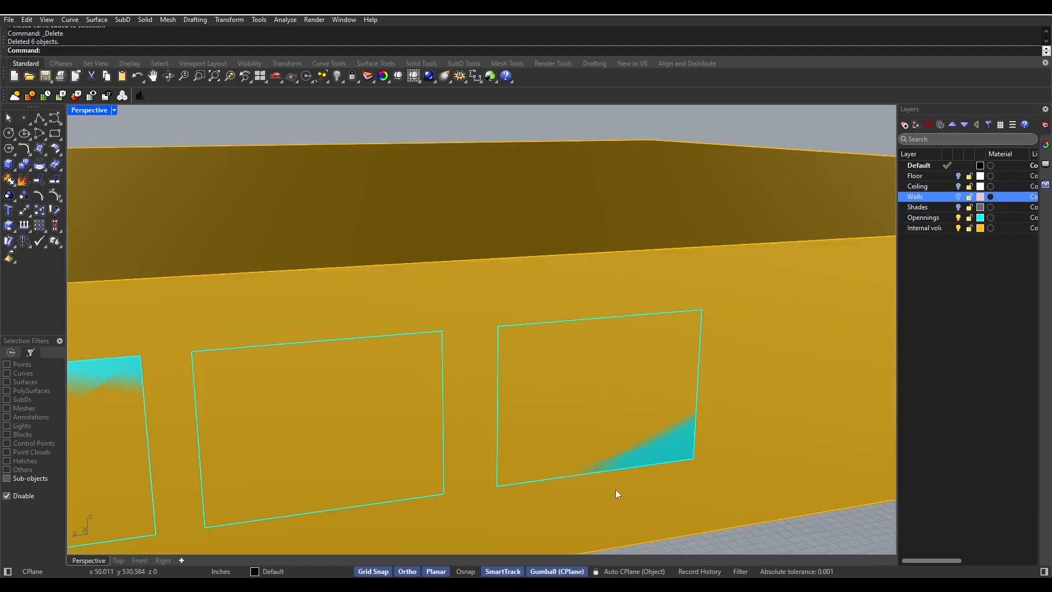
- Turn on the Shades layer to show the surrounding blocks, leaving the Walls layer hidden
{"action": "scroll", "coordinate": [662, 470], "scroll_direction": "down", "scroll_amount": 5}
{"action": "right_click_drag", "start_coordinate": [615, 458], "coordinate": [563, 428]}
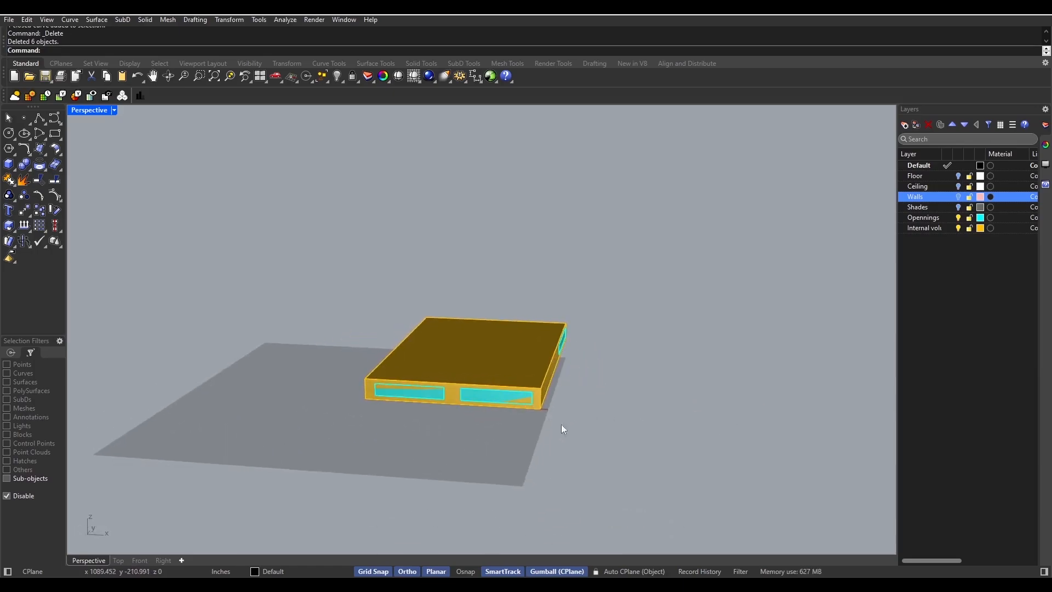
{"action": "left_click", "coordinate": [958, 199]}
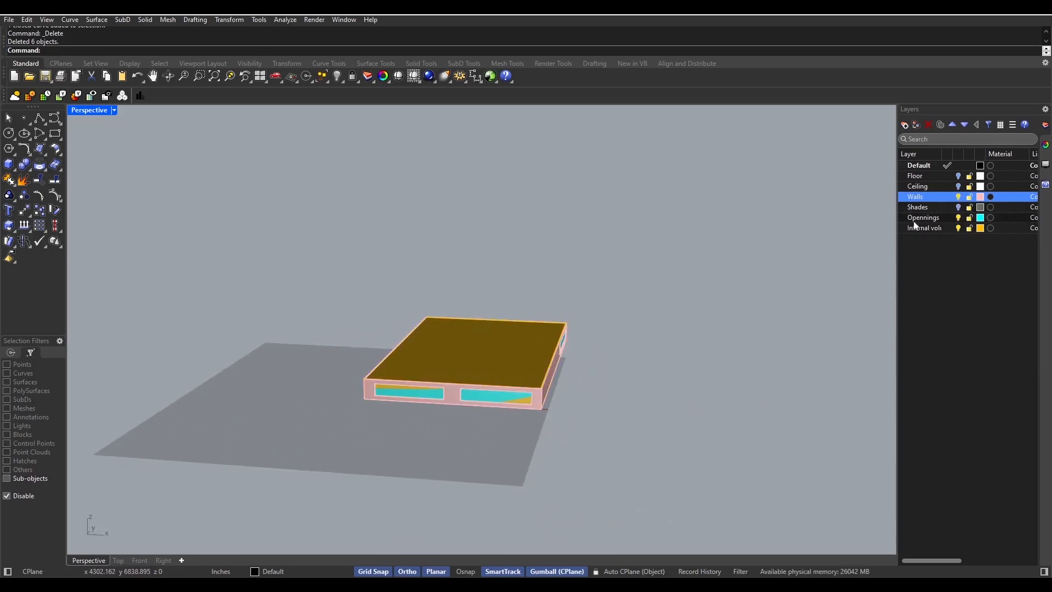
{"action": "left_click", "coordinate": [959, 197]}
{"action": "left_click", "coordinate": [959, 207]}
{"action": "right_click_drag", "start_coordinate": [598, 422], "coordinate": [624, 400]}
{"action": "right_click_drag", "start_coordinate": [625, 400], "coordinate": [580, 416]}
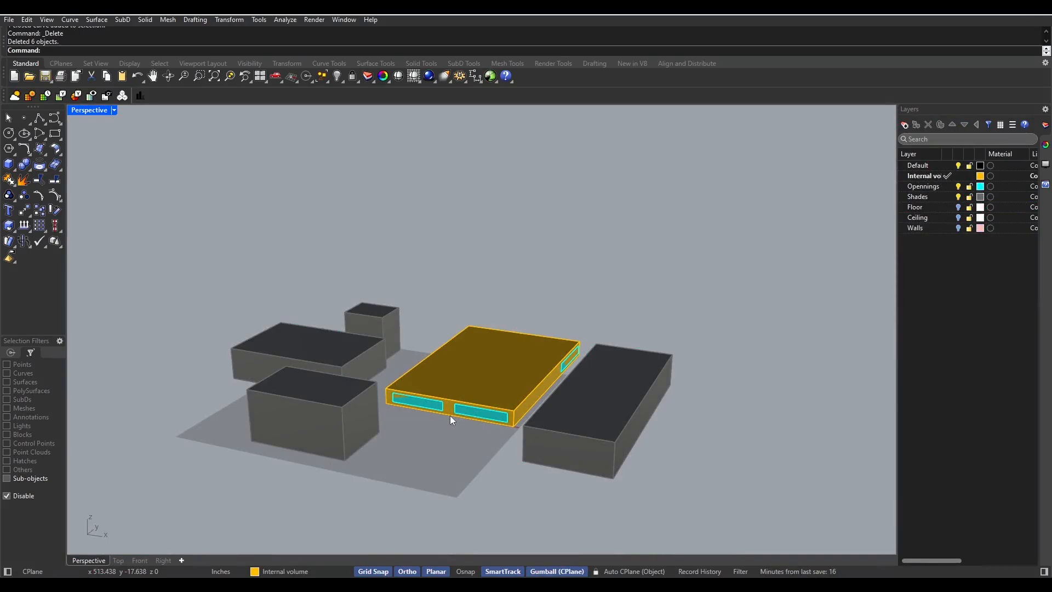
- Launch Grasshopper, dismiss its tutorial browser, and resize its window to fill the half beside the Rhino model
{"action": "left_click", "coordinate": [491, 77]}
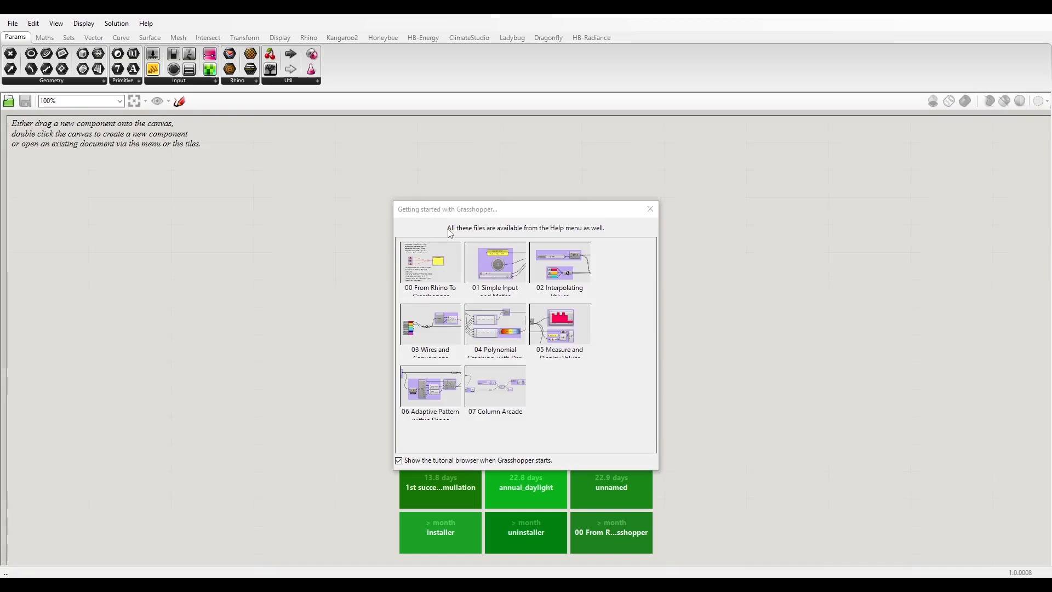
{"action": "left_click", "coordinate": [651, 209]}
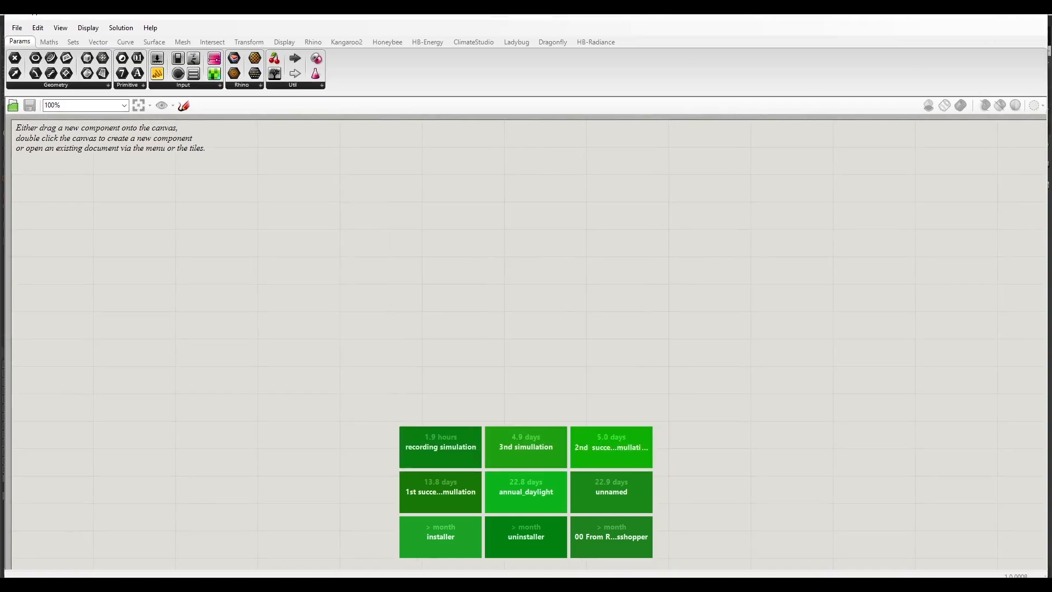
{"action": "left_click", "coordinate": [1003, 17]}
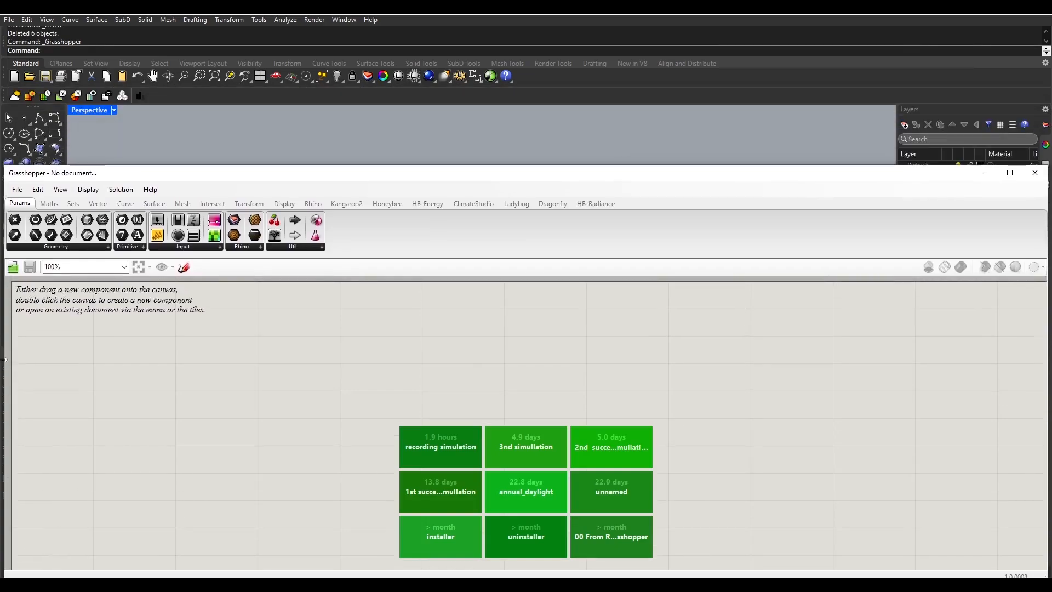
{"action": "left_click_drag", "start_coordinate": [2, 374], "coordinate": [518, 341]}
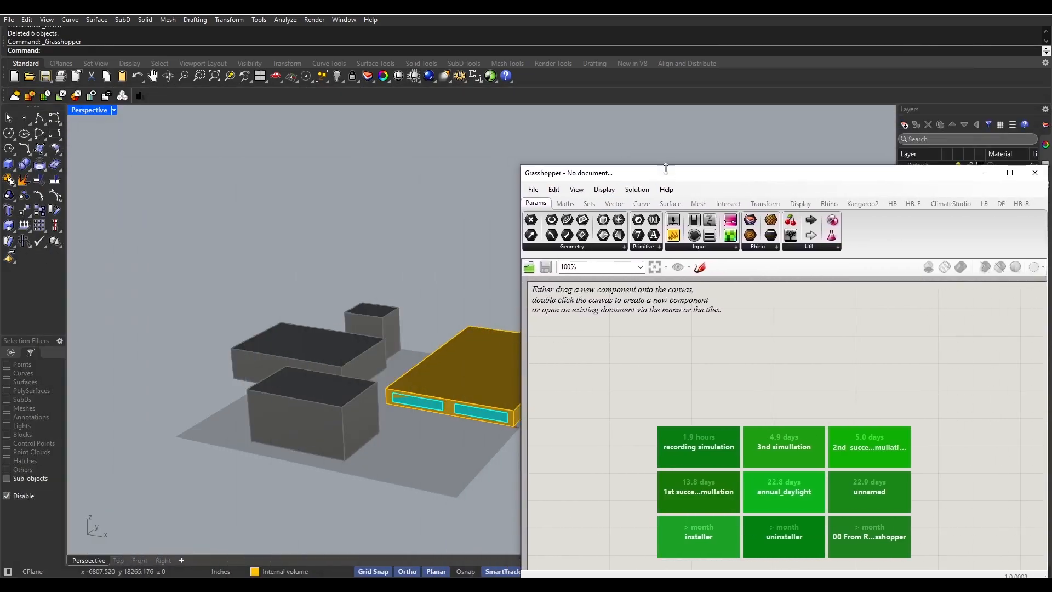
{"action": "left_click_drag", "start_coordinate": [669, 165], "coordinate": [691, 18]}
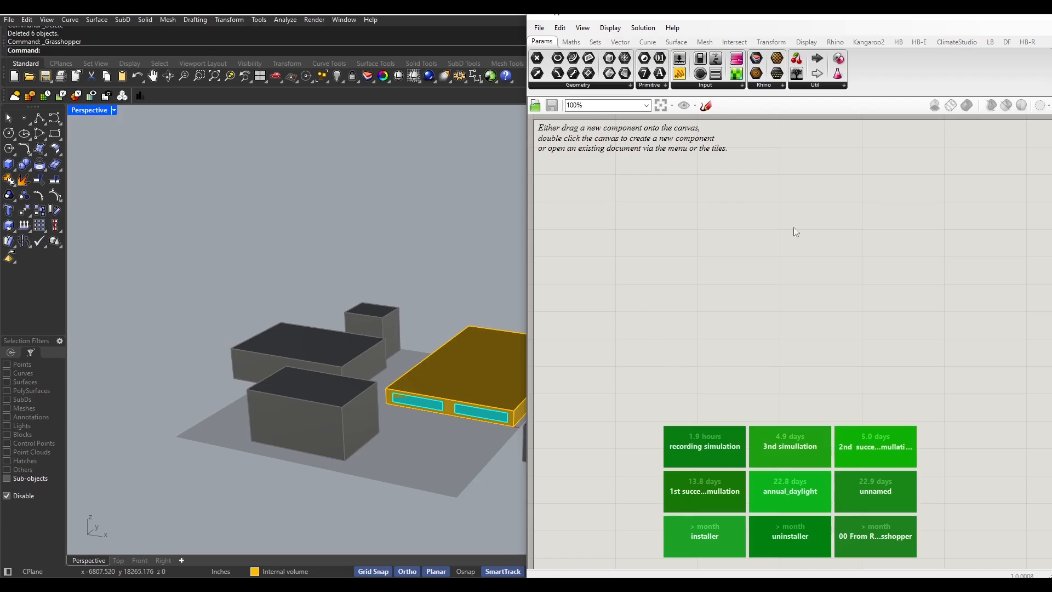
- Create a new Grasshopper document and bring the internal volume into view in the uncovered part of the Rhino viewport
{"action": "left_click", "coordinate": [539, 28]}
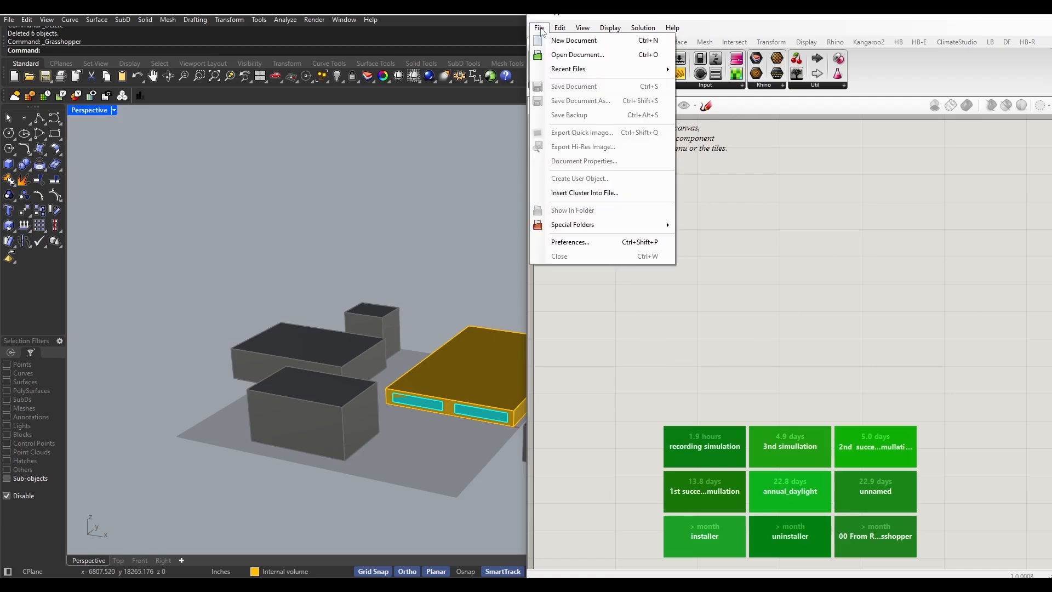
{"action": "left_click", "coordinate": [574, 41]}
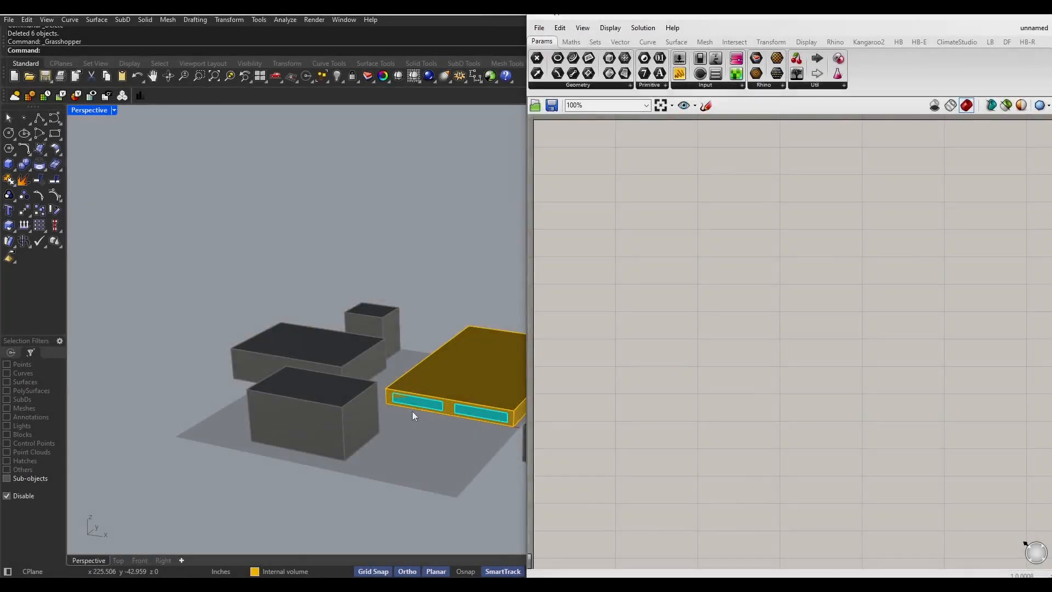
{"action": "right_click_drag", "start_coordinate": [413, 411], "coordinate": [303, 391], "text": "shift"}
{"action": "scroll", "coordinate": [280, 402], "scroll_direction": "up", "scroll_amount": 4}
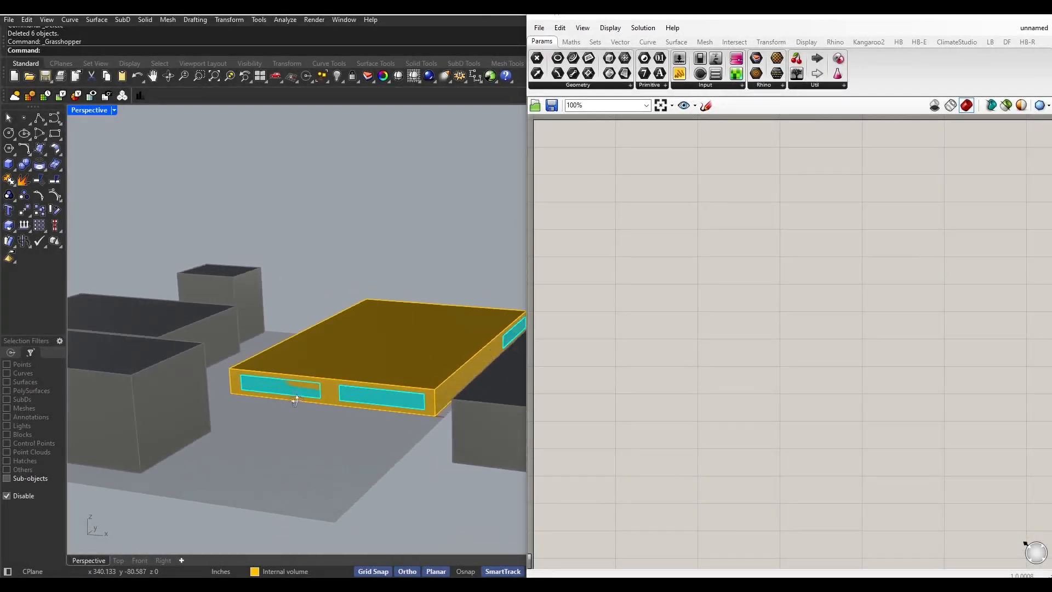
{"action": "scroll", "coordinate": [302, 391], "scroll_direction": "down", "scroll_amount": 5}
{"action": "scroll", "coordinate": [308, 411], "scroll_direction": "up", "scroll_amount": 5}
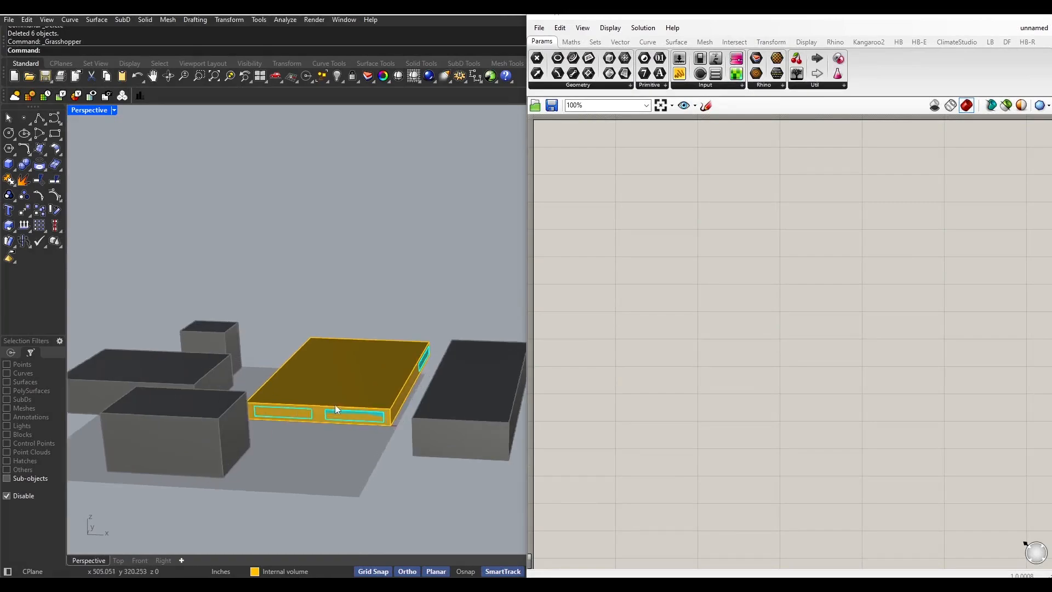
- Place three Geometry parameters on the Grasshopper canvas, arranged in a vertical column
{"action": "double_click", "coordinate": [601, 267]}
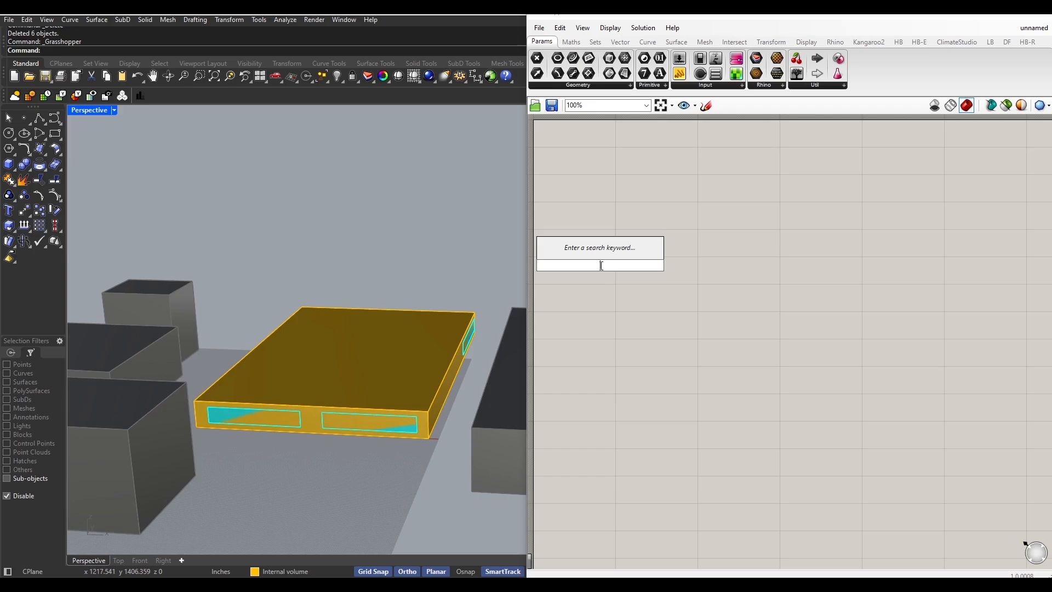
{"action": "type", "text": "geome"}
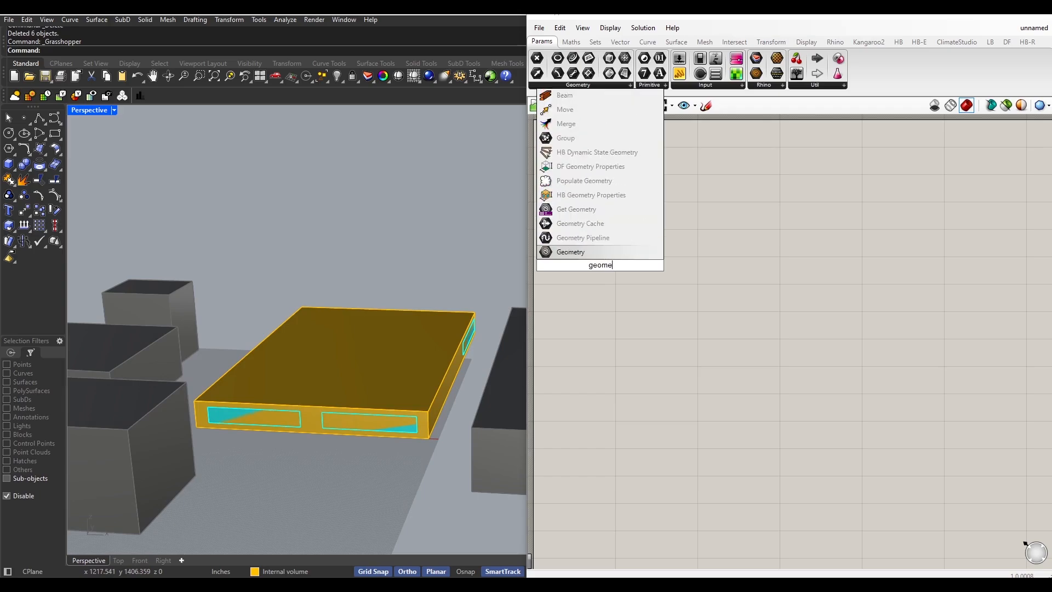
{"action": "left_click", "coordinate": [603, 254]}
{"action": "left_click_drag", "start_coordinate": [602, 255], "coordinate": [622, 355]}
- Rename the three Geometry parameters from top to bottom as volume, Apertures and Shades
{"action": "right_click", "coordinate": [607, 194]}
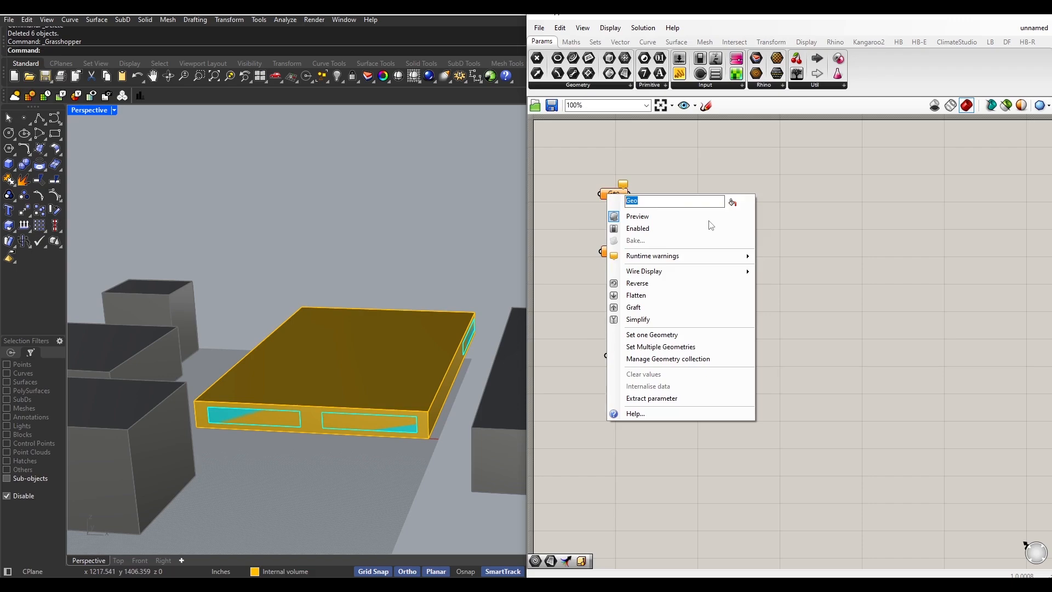
{"action": "type", "text": "volume"}
{"action": "key", "text": "Return"}
{"action": "right_click", "coordinate": [622, 250]}
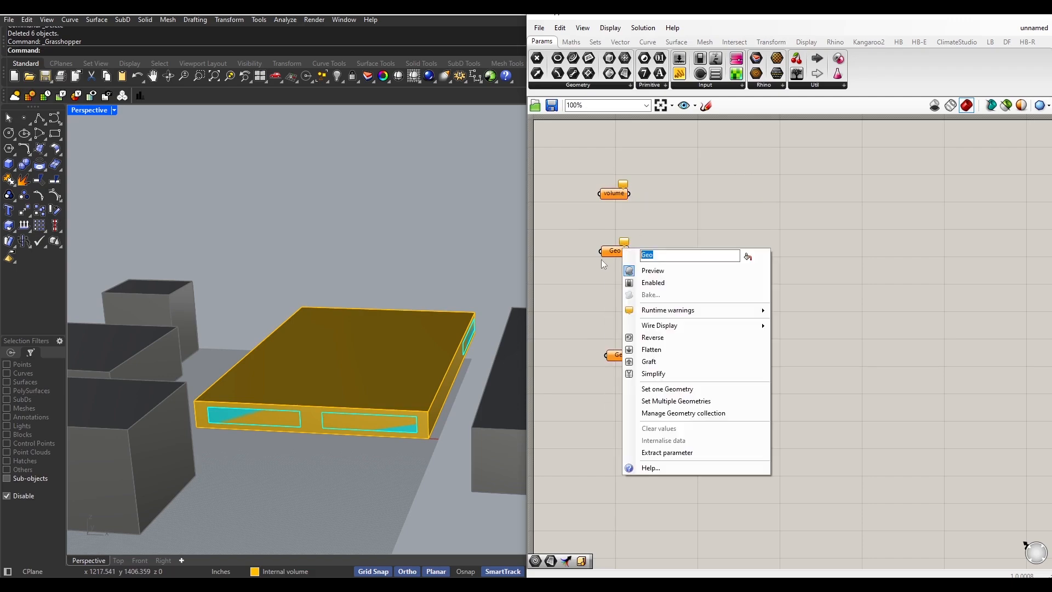
{"action": "type", "text": "Apertures"}
{"action": "key", "text": "Return"}
{"action": "left_click_drag", "start_coordinate": [617, 359], "coordinate": [611, 362]}
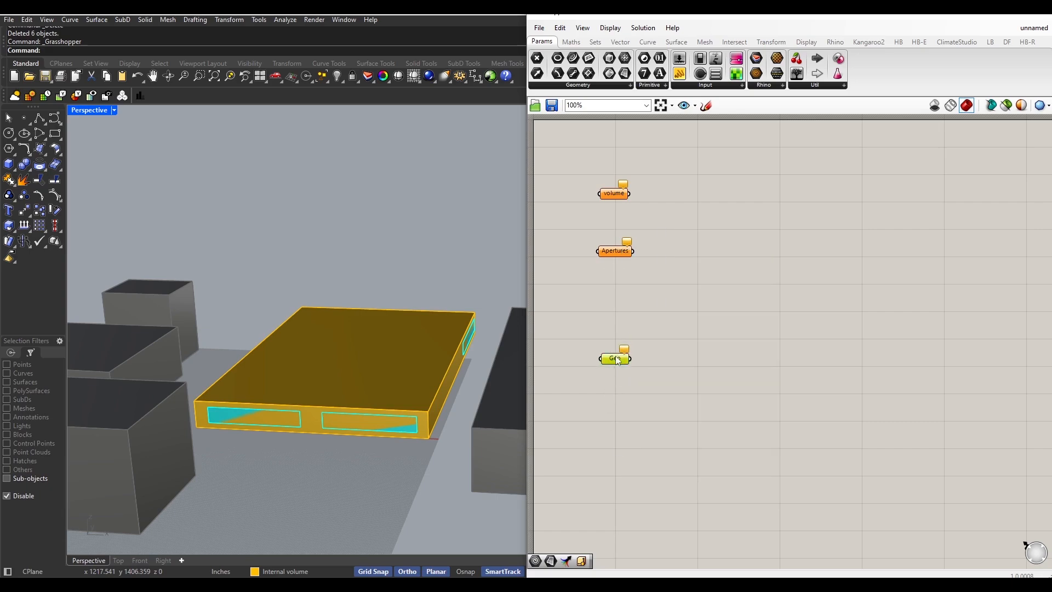
{"action": "right_click", "coordinate": [625, 356]}
{"action": "type", "text": "Shades"}
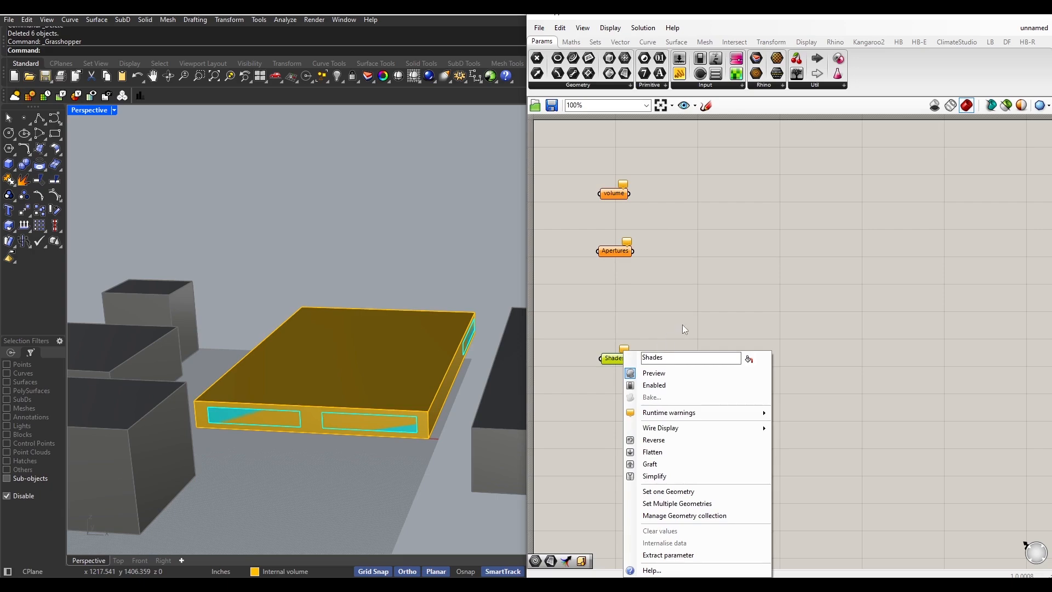
{"action": "key", "text": "Return"}
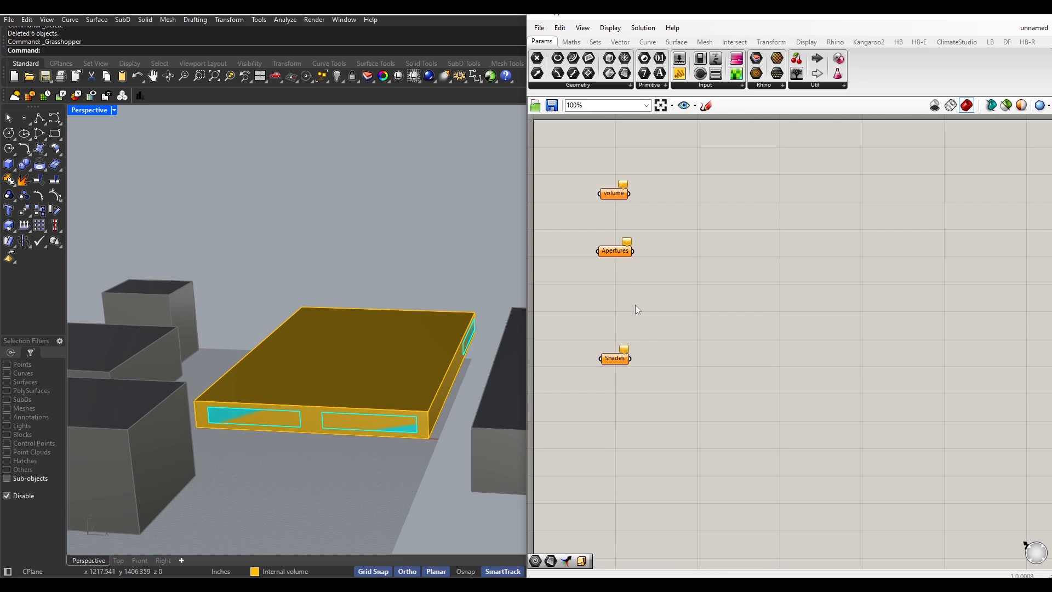
- Assign the internal volume extrusion as the single geometry of the volume parameter
{"action": "left_click", "coordinate": [394, 384]}
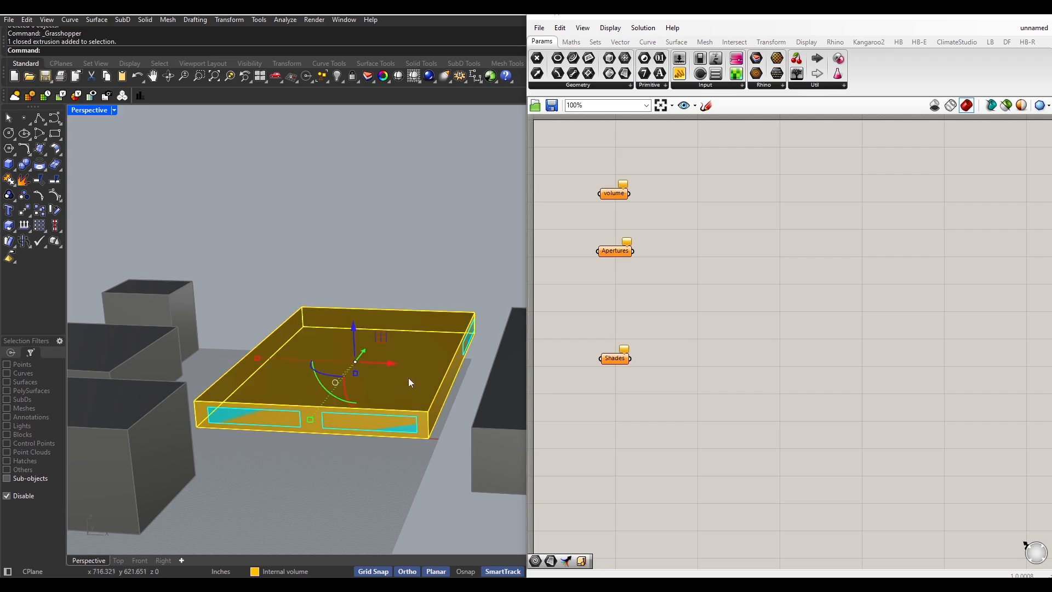
{"action": "right_click", "coordinate": [612, 194]}
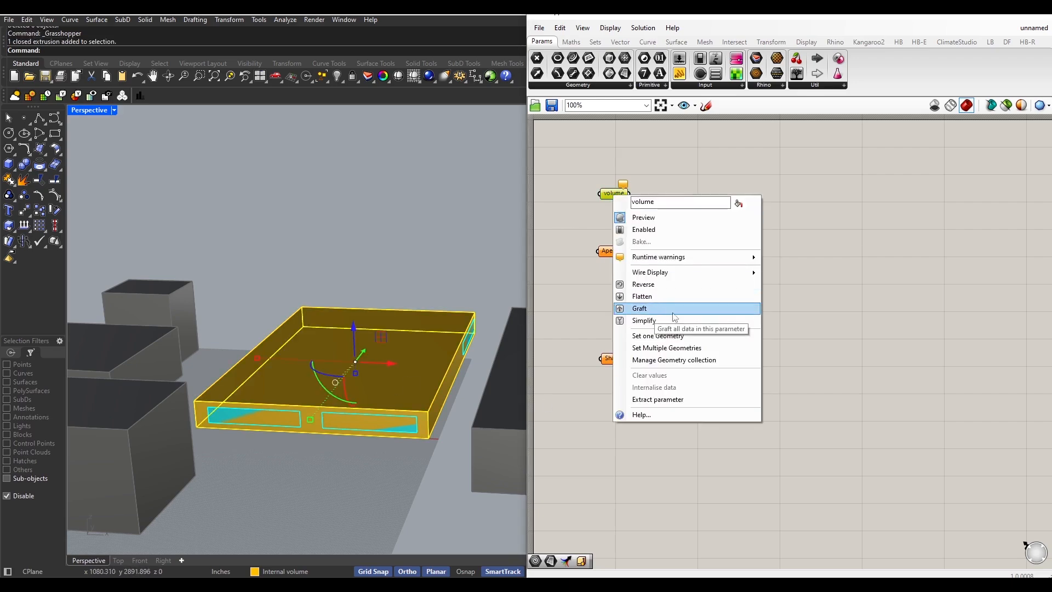
{"action": "left_click", "coordinate": [683, 336]}
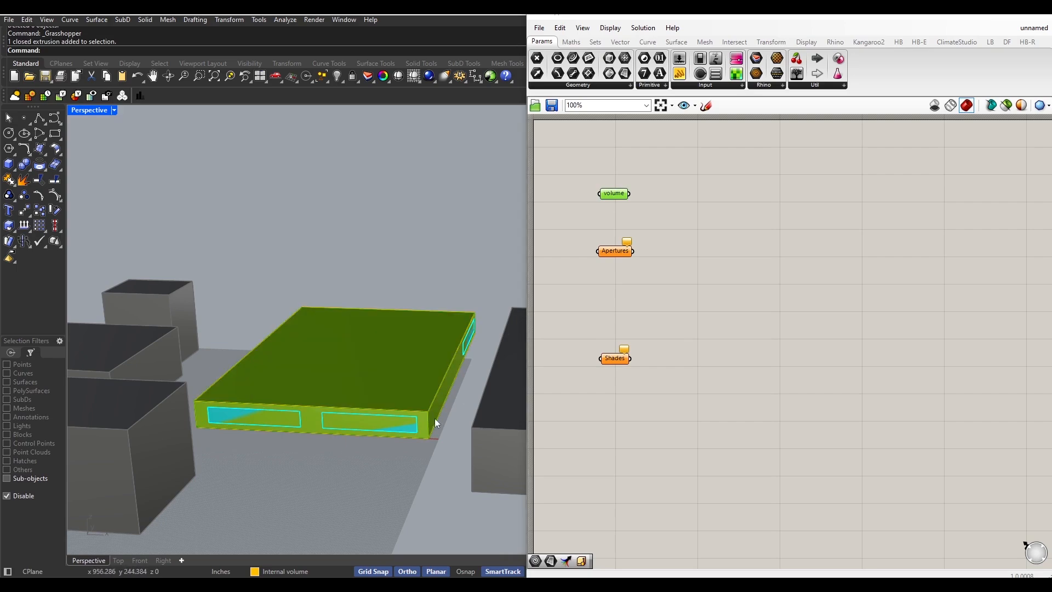
- Select the two large opening surfaces on the internal volume's front face and the one on its adjacent side
{"action": "left_click", "coordinate": [370, 430]}
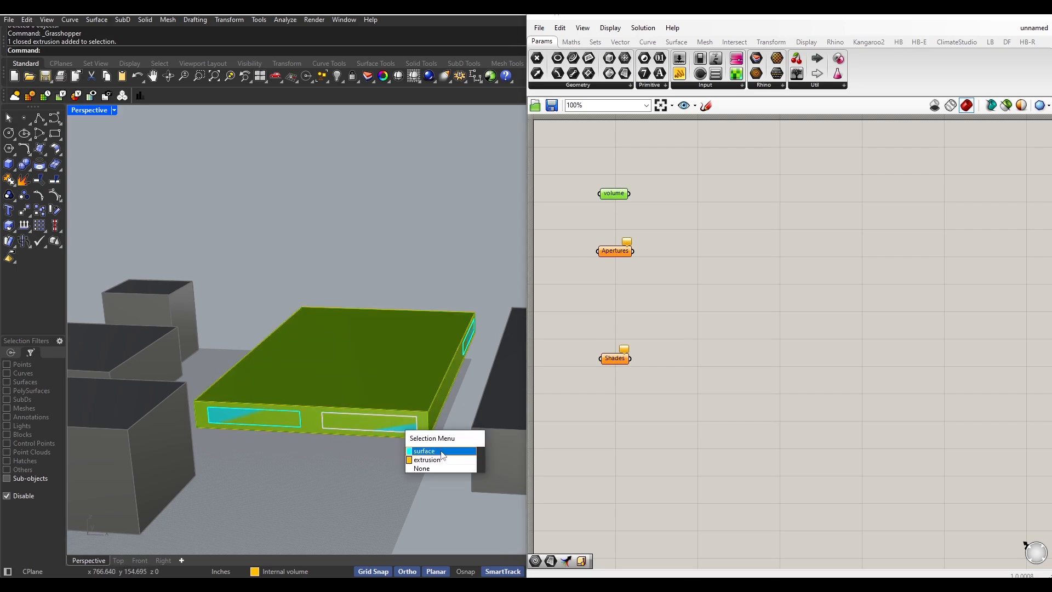
{"action": "left_click", "coordinate": [433, 451]}
{"action": "left_click", "coordinate": [286, 419]}
{"action": "left_click", "coordinate": [341, 447]}
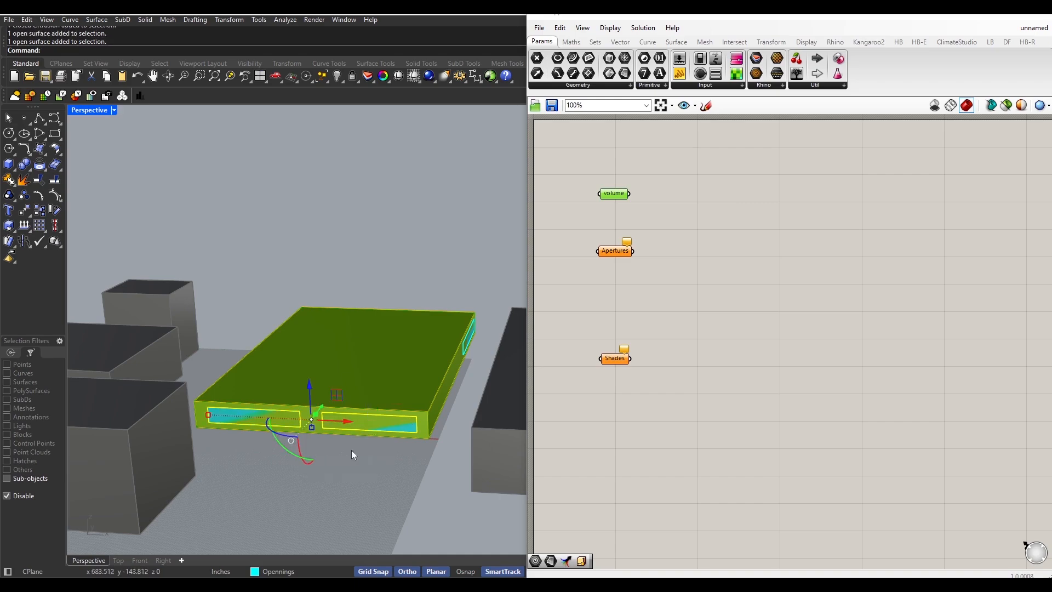
{"action": "right_click_drag", "start_coordinate": [352, 452], "coordinate": [405, 370]}
{"action": "left_click", "coordinate": [488, 357]}
{"action": "left_click", "coordinate": [520, 387]}
- Add the four small opening surfaces on the opposite side of the internal volume to the selection
{"action": "scroll", "coordinate": [340, 367], "scroll_direction": "down", "scroll_amount": 5}
{"action": "mouse_move", "coordinate": [340, 366]}
{"action": "right_mouse_down"}
{"action": "mouse_move", "coordinate": [237, 360]}
{"action": "mouse_move", "coordinate": [427, 355]}
{"action": "right_mouse_up"}
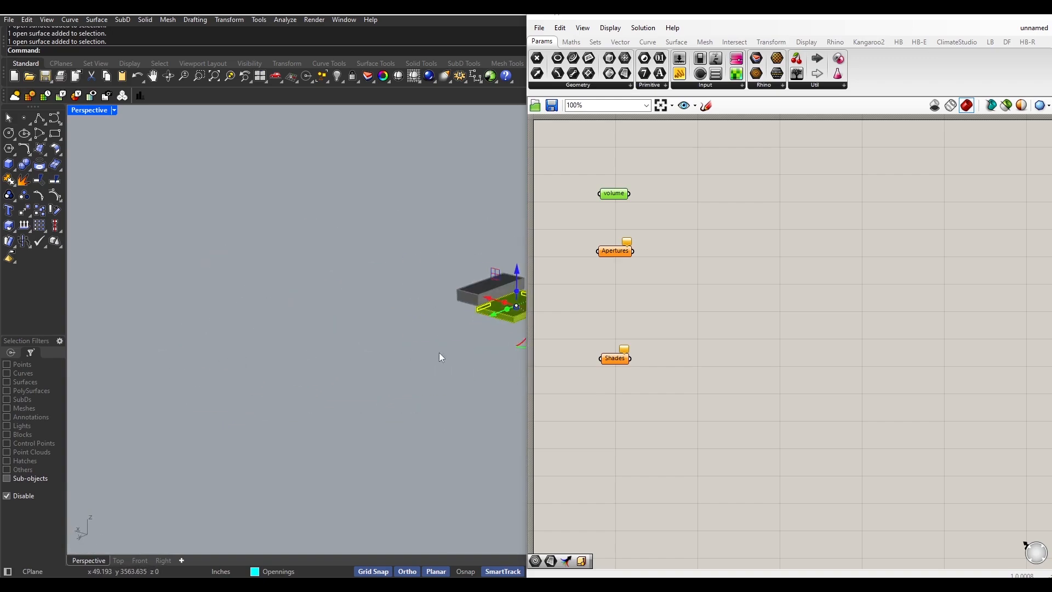
{"action": "mouse_move", "coordinate": [269, 356]}
{"action": "right_mouse_down"}
{"action": "mouse_move", "coordinate": [433, 361]}
{"action": "mouse_move", "coordinate": [447, 399]}
{"action": "mouse_move", "coordinate": [413, 373]}
{"action": "mouse_move", "coordinate": [406, 351]}
{"action": "right_mouse_up"}
{"action": "scroll", "coordinate": [465, 384], "scroll_direction": "up", "scroll_amount": 7}
{"action": "right_click_drag", "start_coordinate": [406, 351], "coordinate": [338, 377], "text": "shift"}
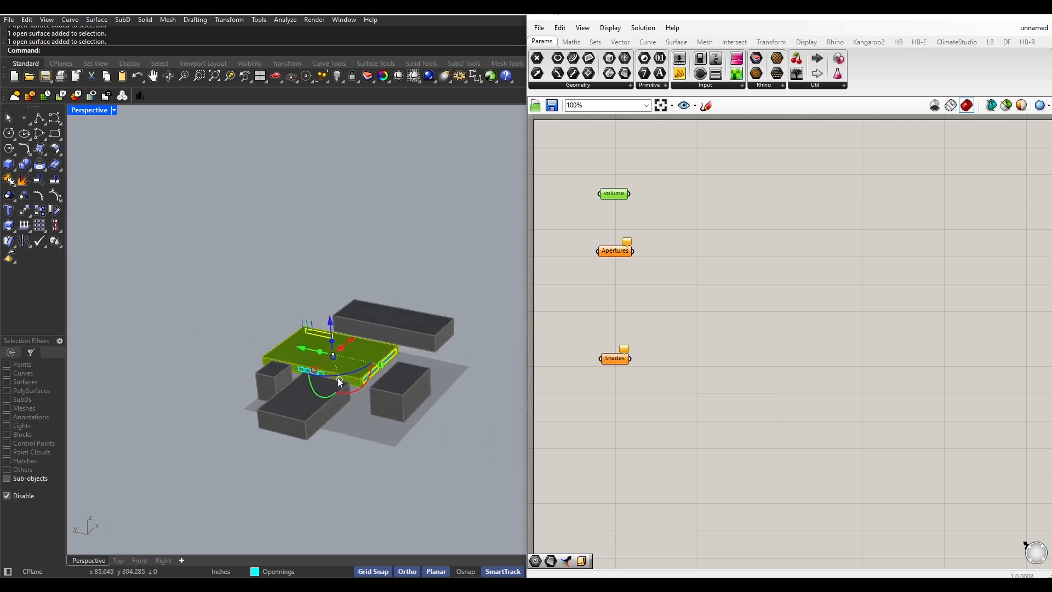
{"action": "scroll", "coordinate": [297, 374], "scroll_direction": "up", "scroll_amount": 7}
{"action": "left_click", "coordinate": [285, 359]}
{"action": "left_click", "coordinate": [285, 360], "text": "shift"}
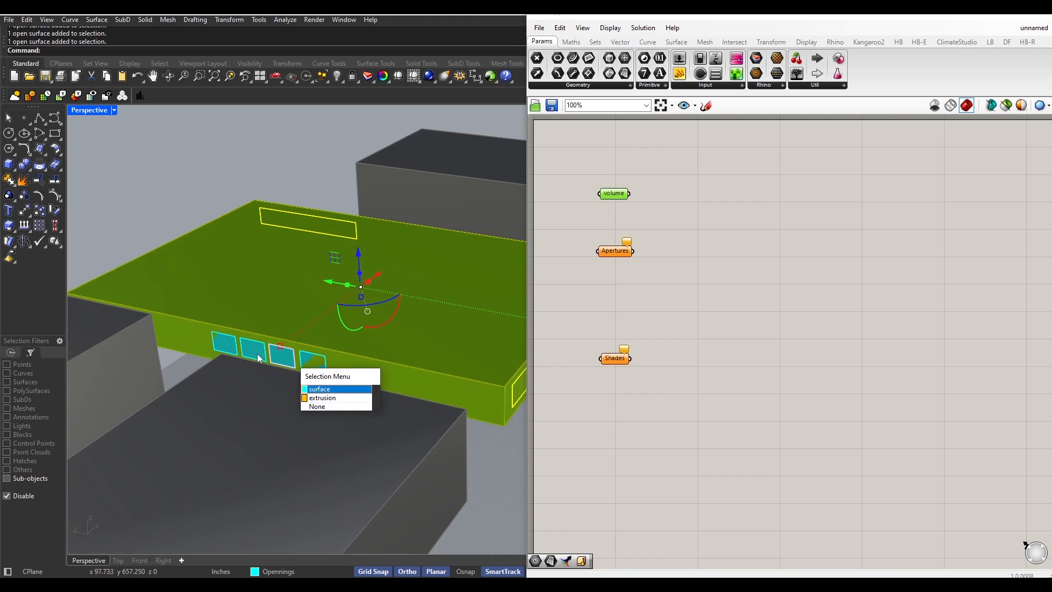
{"action": "left_click", "coordinate": [255, 353], "text": "shift"}
{"action": "left_click", "coordinate": [228, 347], "text": "shift"}
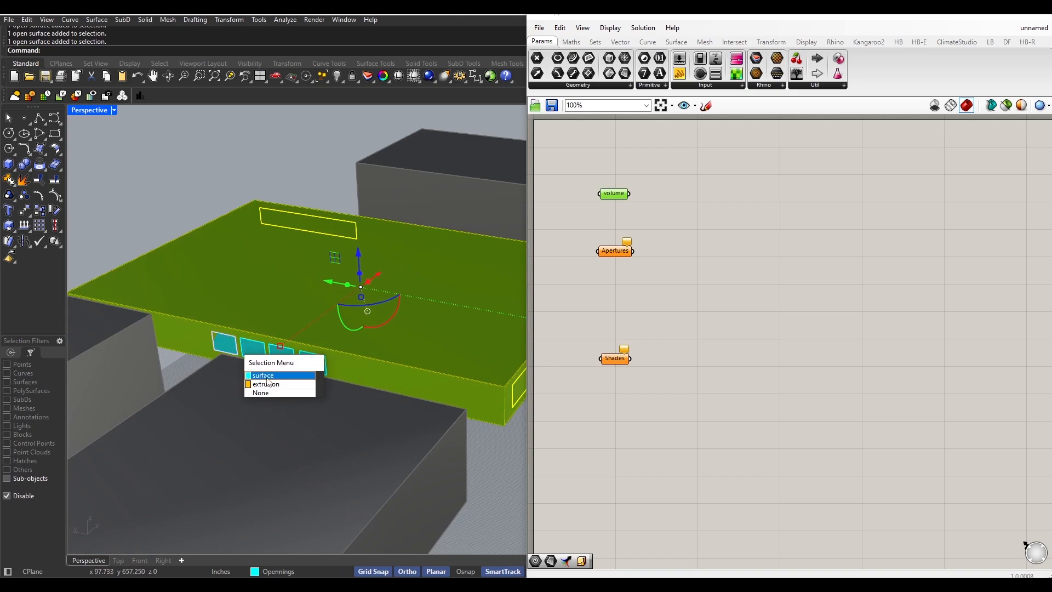
{"action": "left_click", "coordinate": [263, 375]}
{"action": "left_click", "coordinate": [275, 360], "text": "shift"}
{"action": "left_click", "coordinate": [296, 382]}
{"action": "left_click", "coordinate": [299, 372], "text": "shift"}
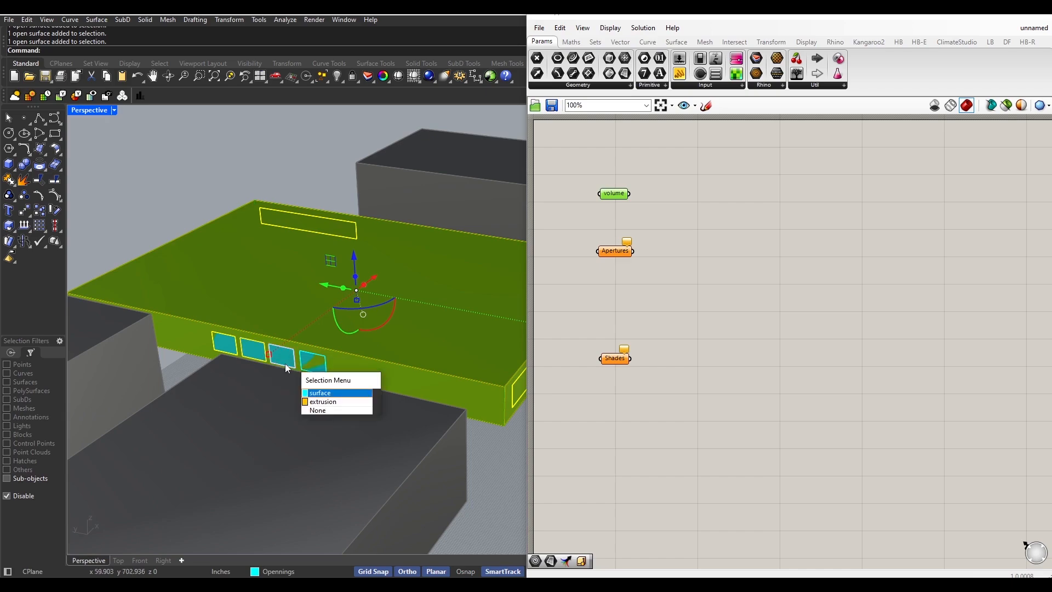
{"action": "left_click", "coordinate": [324, 395]}
{"action": "left_click", "coordinate": [320, 376], "text": "shift"}
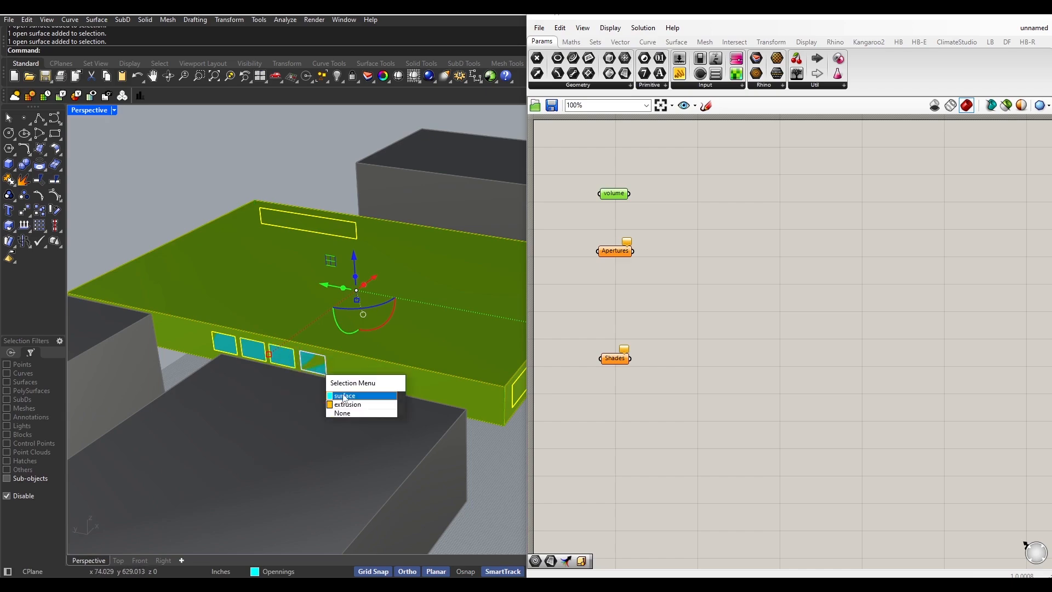
{"action": "left_click", "coordinate": [336, 395]}
- Assign the selected opening surfaces as multiple geometries of the Apertures parameter
{"action": "left_click", "coordinate": [616, 252]}
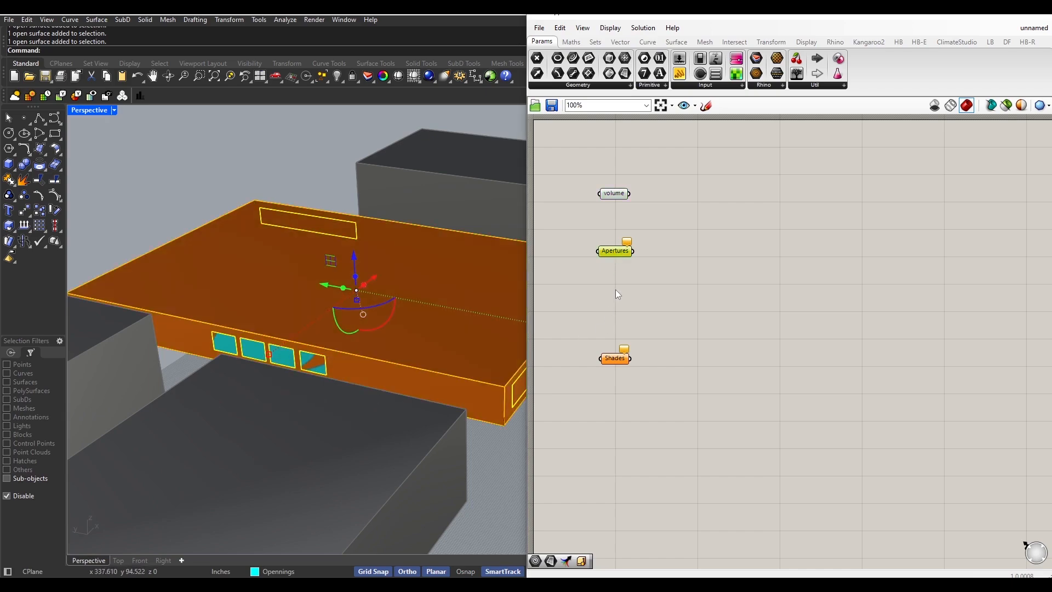
{"action": "right_click", "coordinate": [620, 252]}
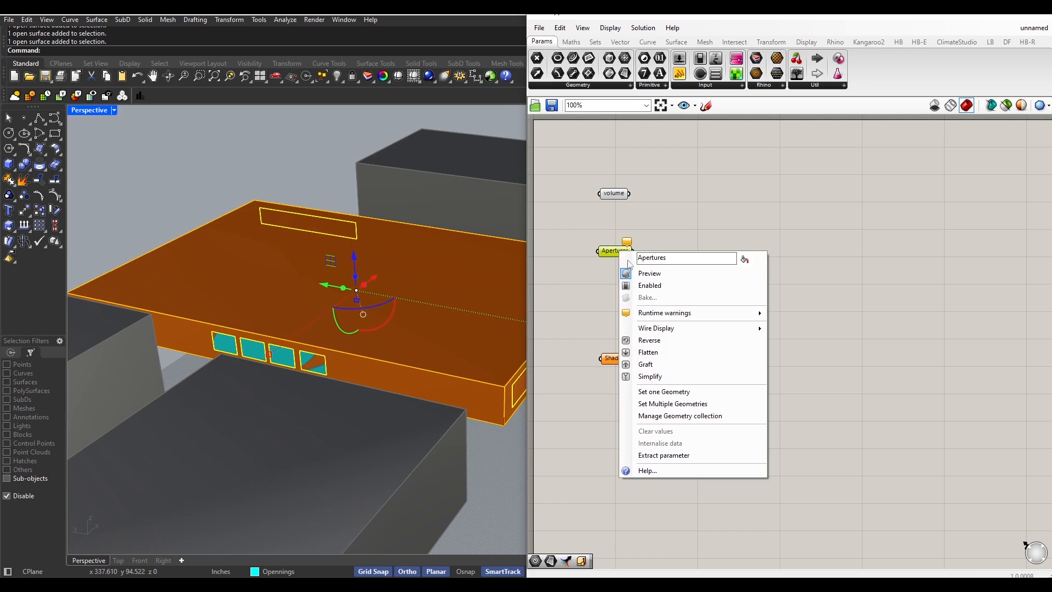
{"action": "left_click", "coordinate": [673, 404]}
- Try to assign the four surrounding building blocks as multiple geometries of the Shades parameter
{"action": "scroll", "coordinate": [376, 364], "scroll_direction": "down", "scroll_amount": 5}
{"action": "right_click_drag", "start_coordinate": [376, 364], "coordinate": [436, 366]}
{"action": "left_click", "coordinate": [478, 290]}
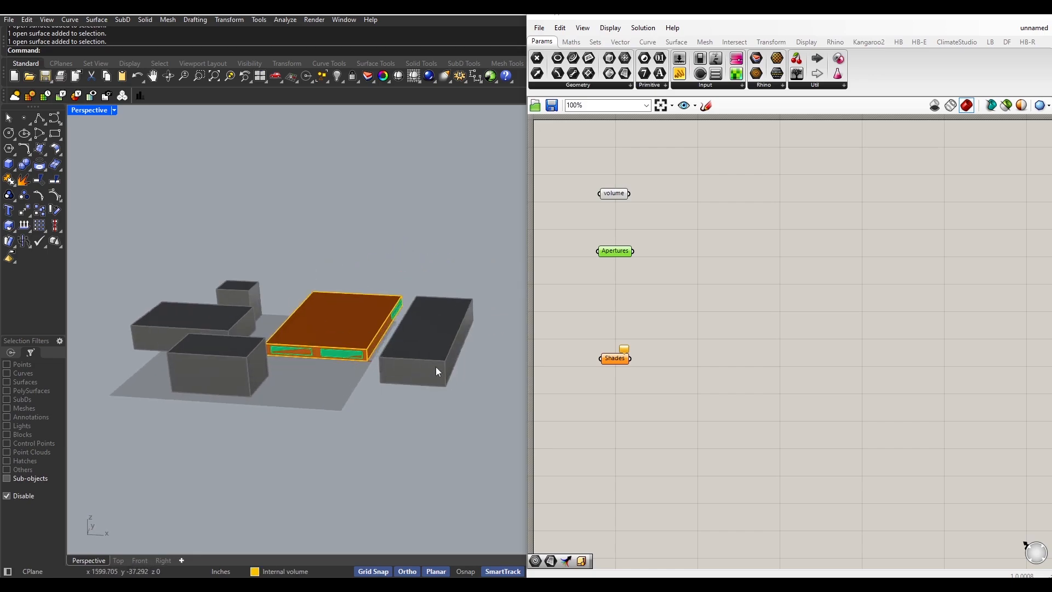
{"action": "left_click", "coordinate": [436, 367]}
{"action": "left_click", "coordinate": [208, 337], "text": "shift"}
{"action": "left_click", "coordinate": [192, 323], "text": "shift"}
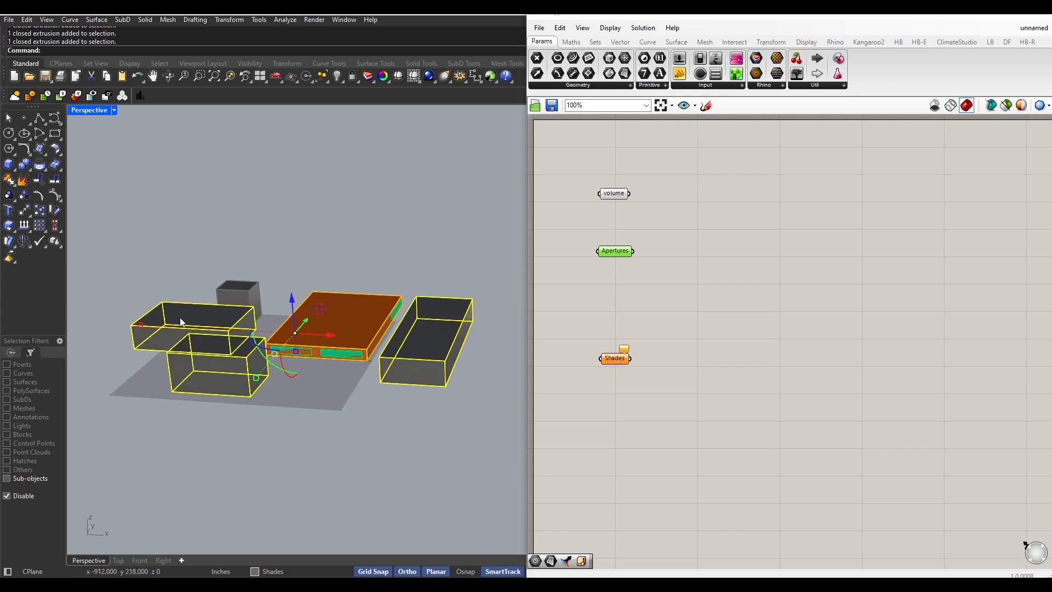
{"action": "left_click", "coordinate": [236, 295], "text": "shift"}
{"action": "right_click", "coordinate": [612, 359]}
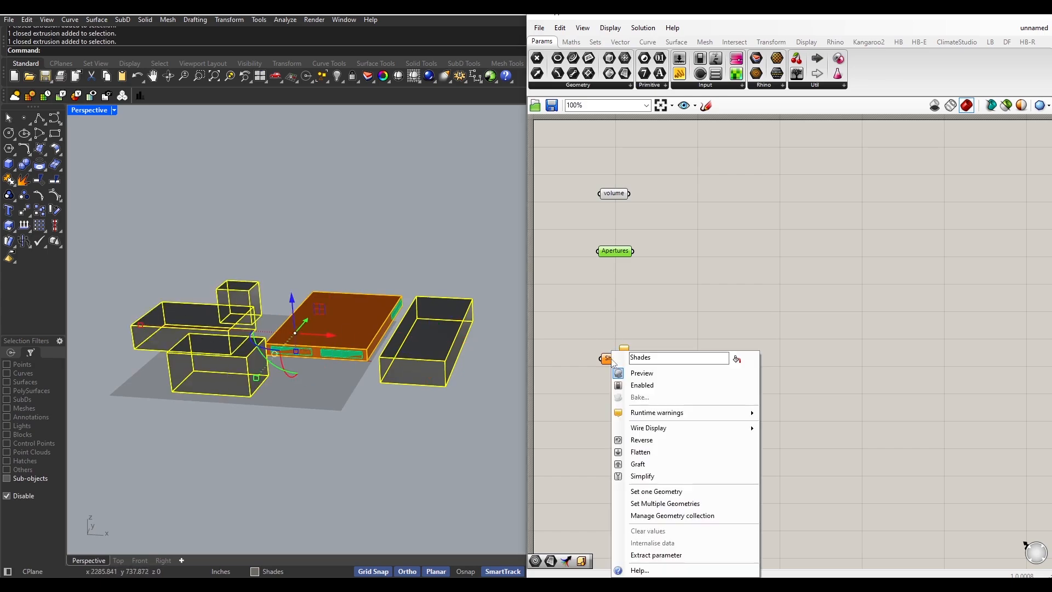
{"action": "left_click", "coordinate": [652, 505]}
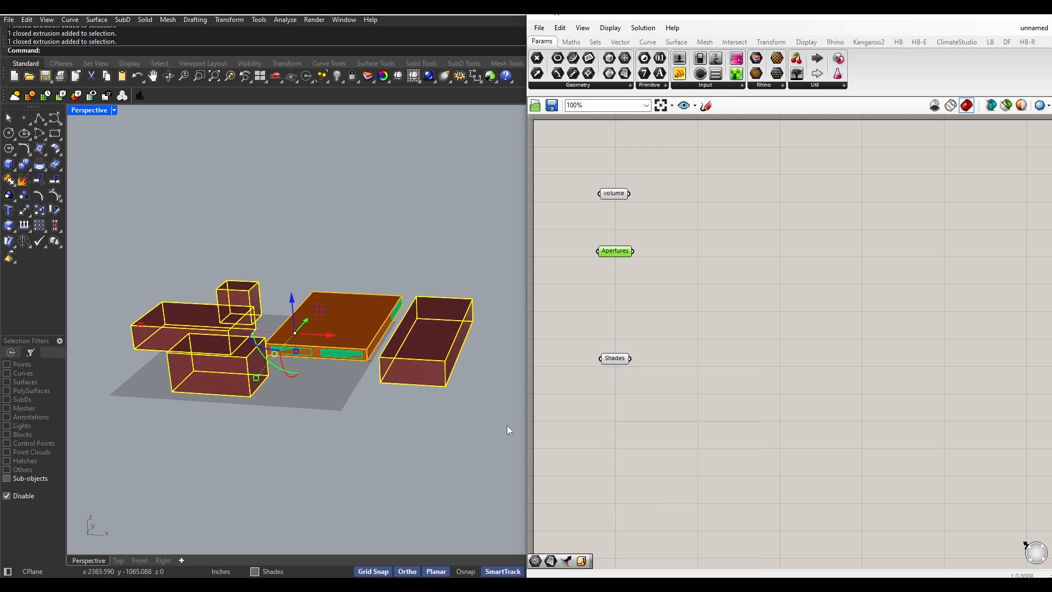
{"action": "key", "text": "Return"}
{"action": "right_click", "coordinate": [617, 360]}
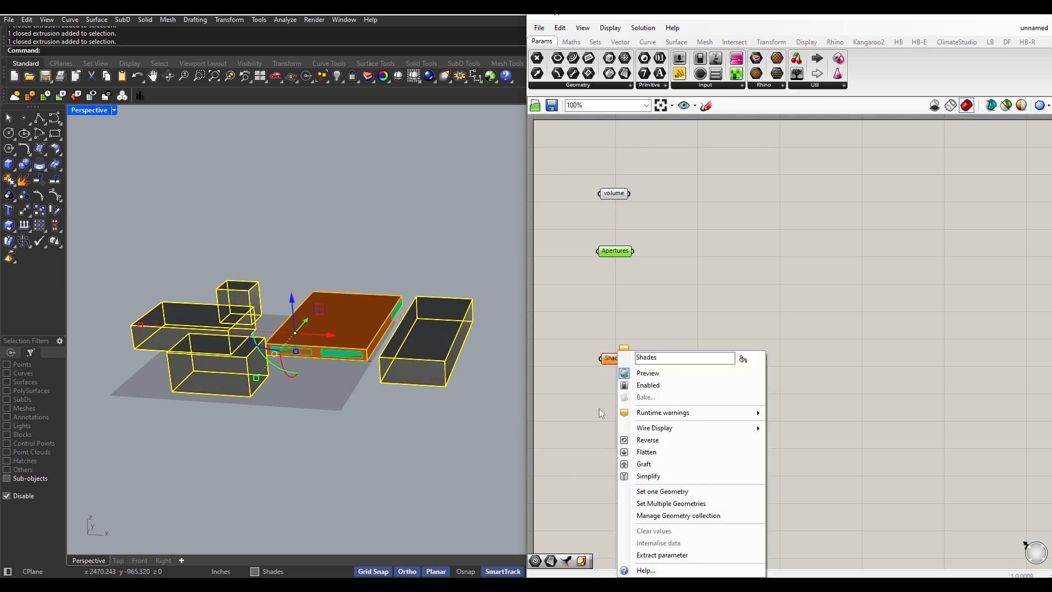
{"action": "left_click", "coordinate": [599, 409]}
{"action": "left_click", "coordinate": [614, 363]}
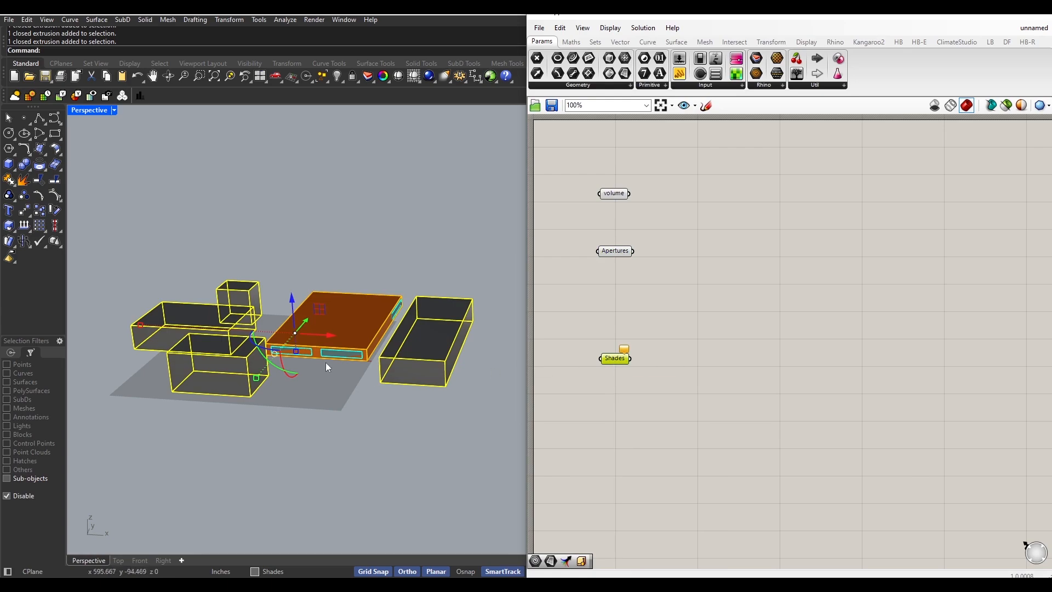
{"action": "left_click", "coordinate": [380, 410]}
{"action": "left_click", "coordinate": [250, 375]}
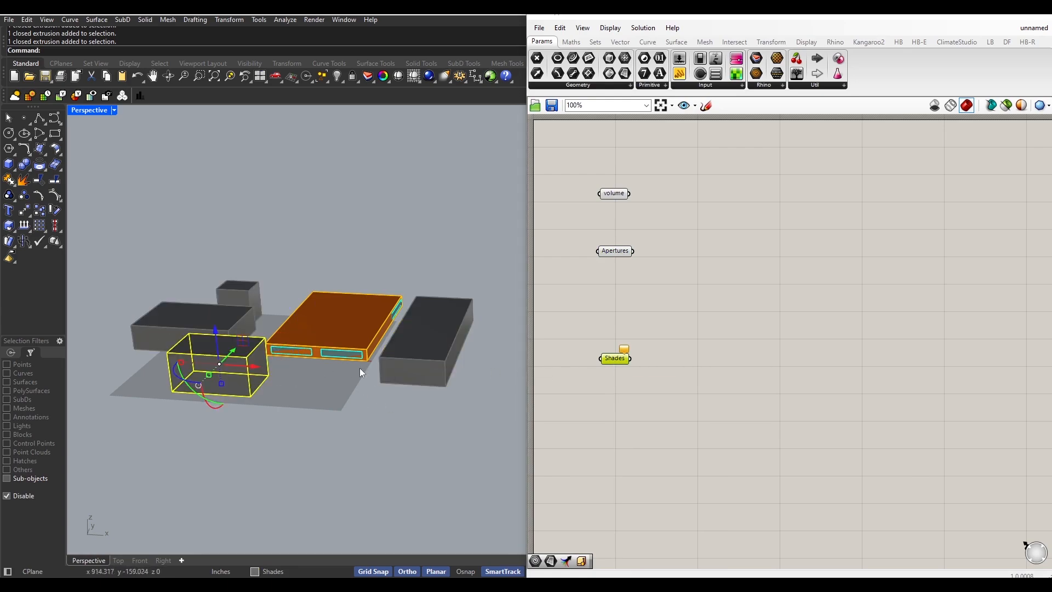
{"action": "left_click", "coordinate": [338, 373]}
{"action": "scroll", "coordinate": [338, 363], "scroll_direction": "up", "scroll_amount": 3}
{"action": "left_click", "coordinate": [351, 357]}
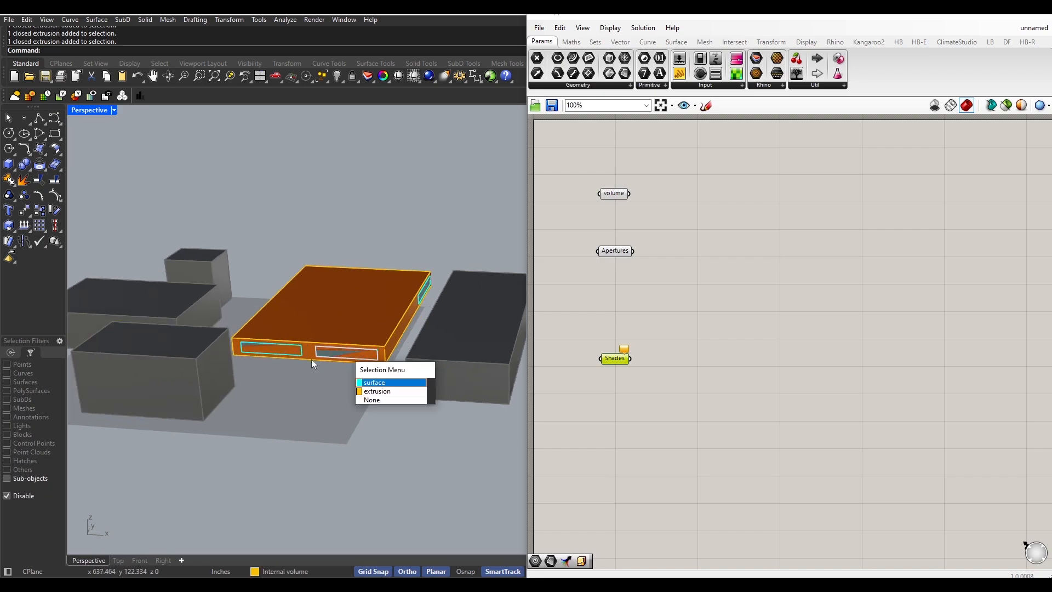
{"action": "left_click", "coordinate": [608, 252]}
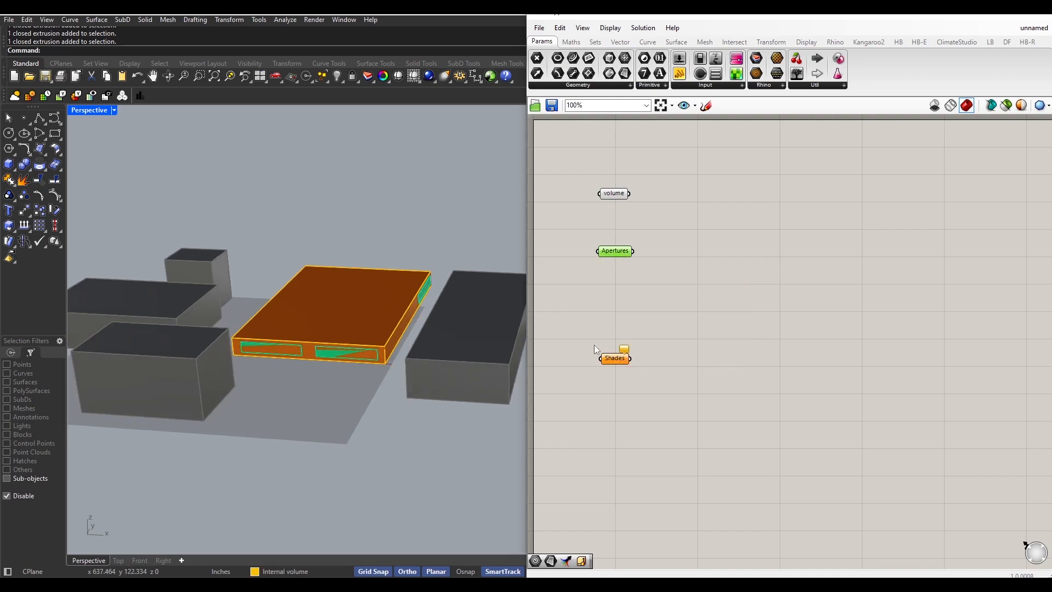
{"action": "left_click", "coordinate": [615, 359]}
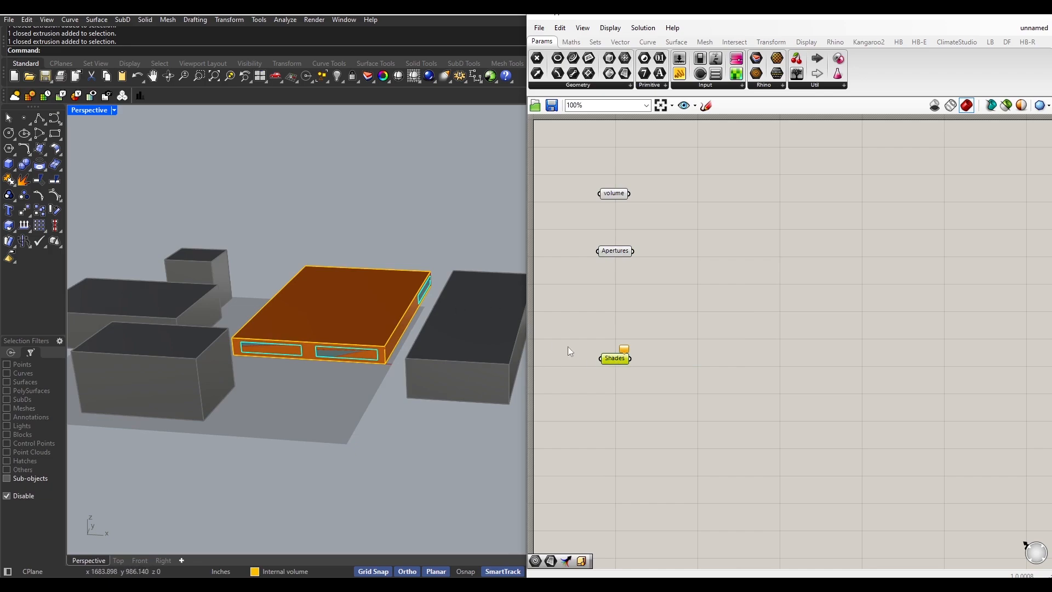
- Select the four context blocks around the internal volume and set them as multiple geometries of the Shades parameter
{"action": "left_click", "coordinate": [202, 392]}
{"action": "left_click", "coordinate": [151, 314], "text": "shift"}
{"action": "left_click", "coordinate": [185, 266], "text": "shift"}
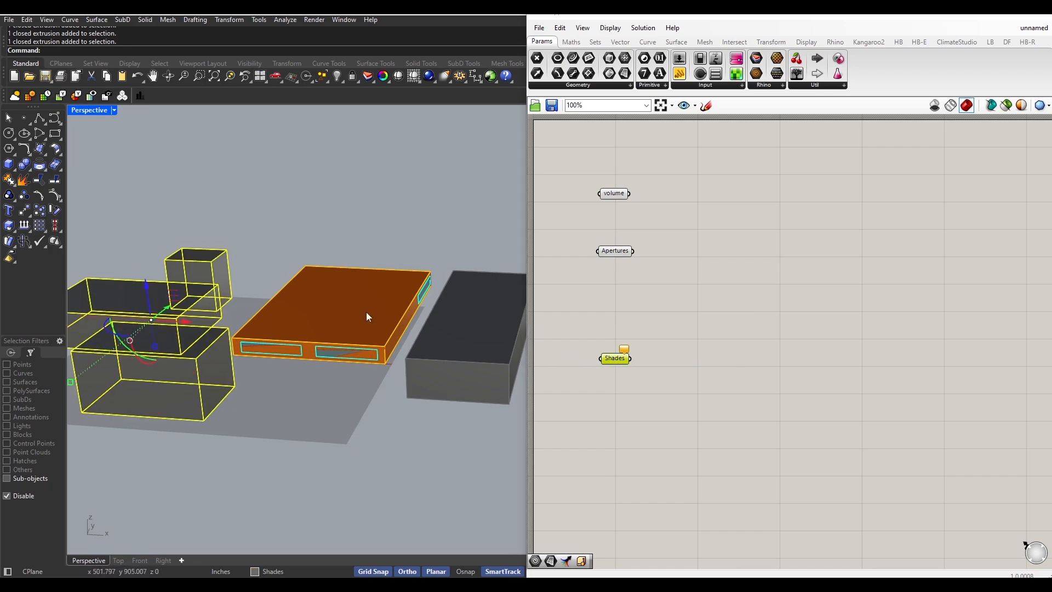
{"action": "left_click", "coordinate": [456, 334], "text": "shift"}
{"action": "right_click", "coordinate": [611, 355]}
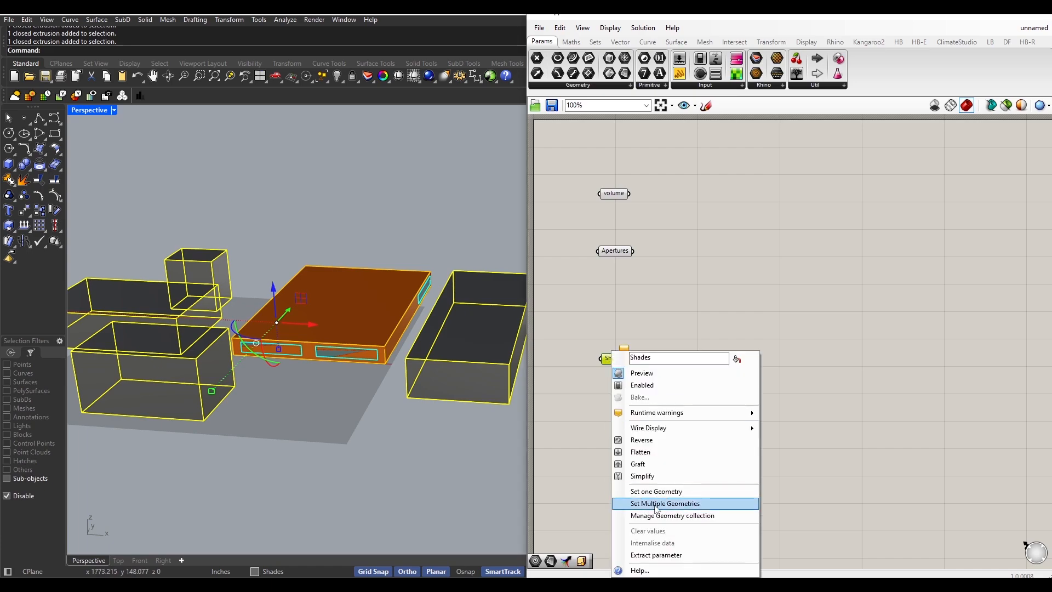
{"action": "left_click", "coordinate": [682, 501]}
- Move the Grasshopper window away from the Rhino layer list and hide the Opennings, Shades and Default layers
{"action": "scroll", "coordinate": [462, 380], "scroll_direction": "down", "scroll_amount": 3}
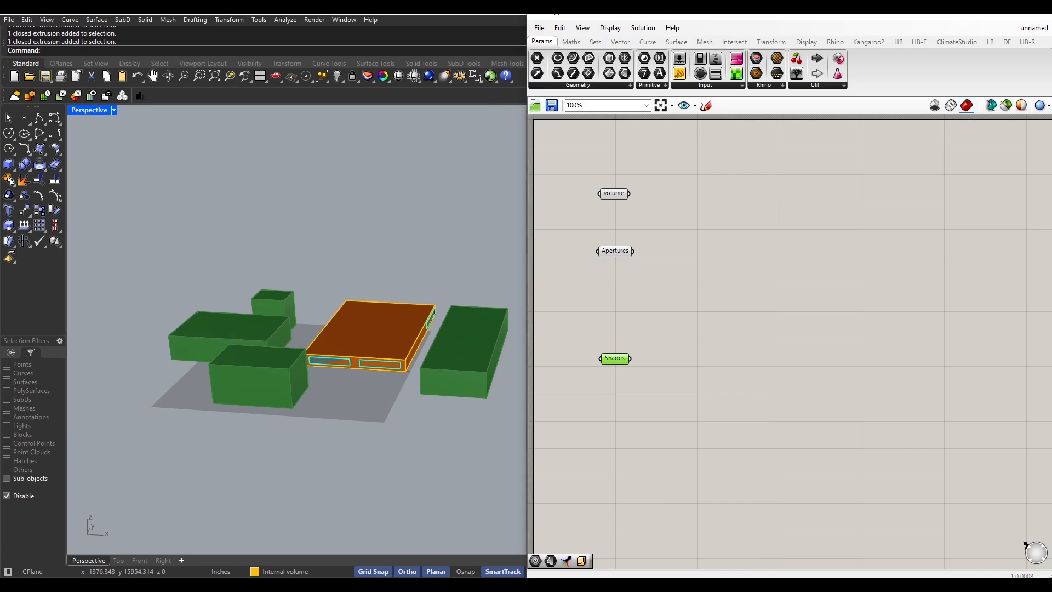
{"action": "left_click_drag", "start_coordinate": [670, 4], "coordinate": [698, 359]}
{"action": "left_click", "coordinate": [958, 186]}
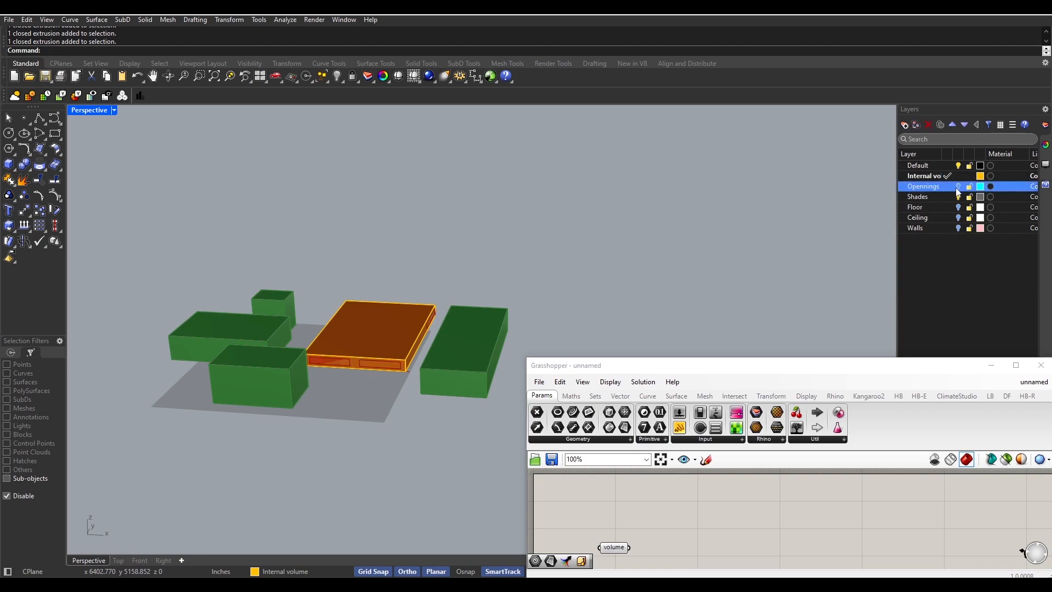
{"action": "left_click", "coordinate": [958, 197]}
{"action": "left_click", "coordinate": [958, 166]}
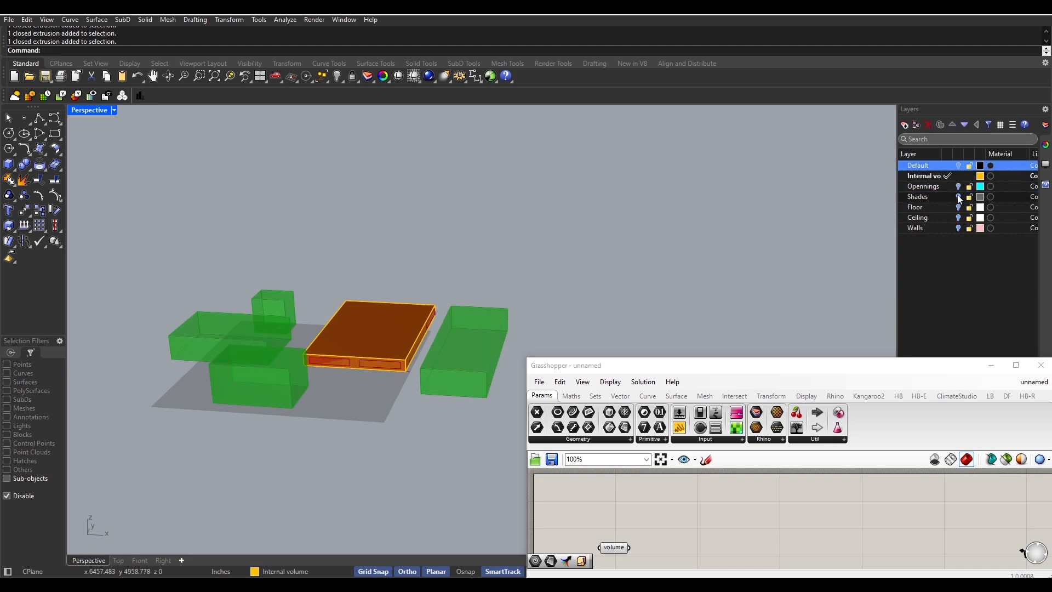
- Delete the internal volume extrusion in Rhino and undo the deletion
{"action": "scroll", "coordinate": [389, 362], "scroll_direction": "up", "scroll_amount": 2}
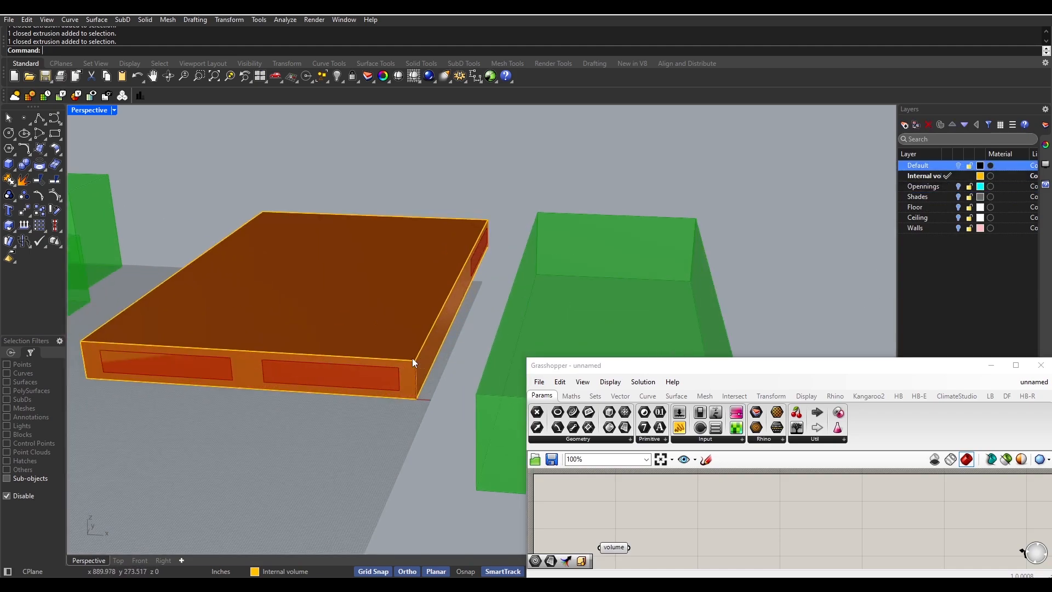
{"action": "scroll", "coordinate": [414, 357], "scroll_direction": "up", "scroll_amount": 3}
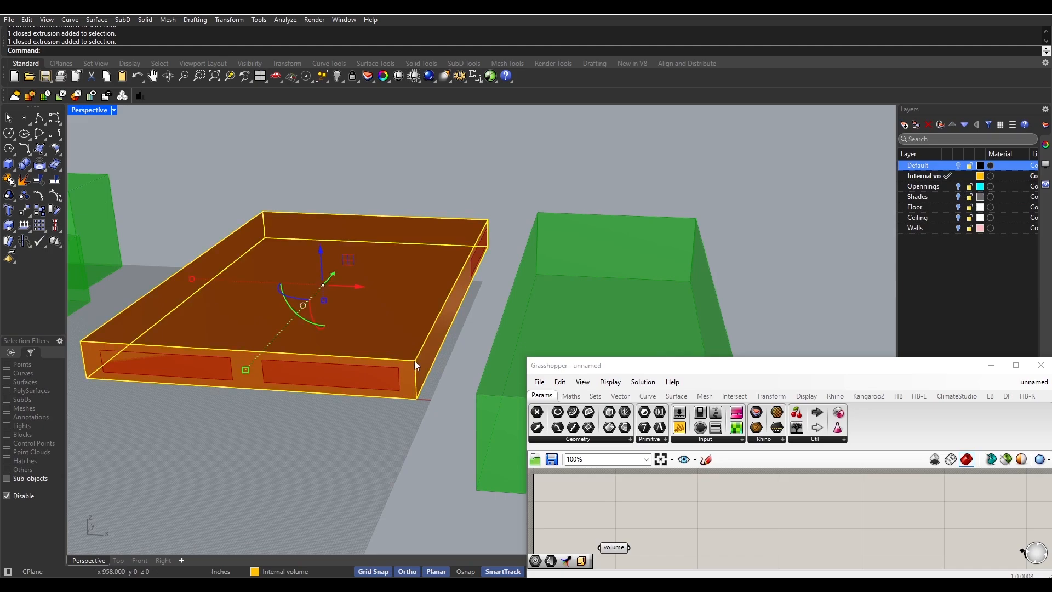
{"action": "key", "text": "Delete"}
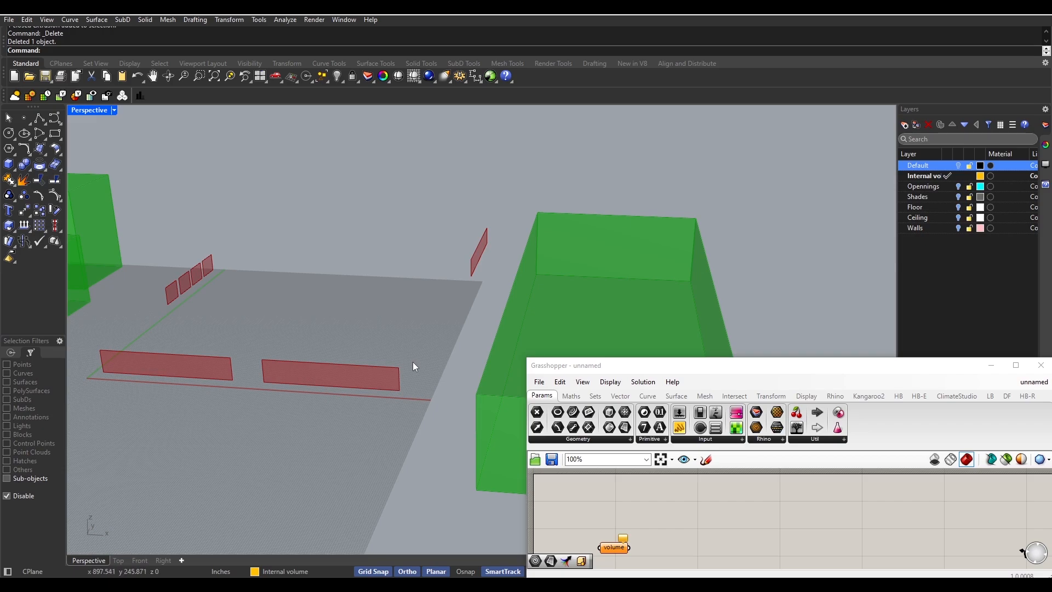
{"action": "key", "text": "ctrl+z"}
- Make Default the current layer, hide the internal volume layer, and delete the open surface near the volume's front corner
{"action": "right_click_drag", "start_coordinate": [422, 457], "coordinate": [428, 393]}
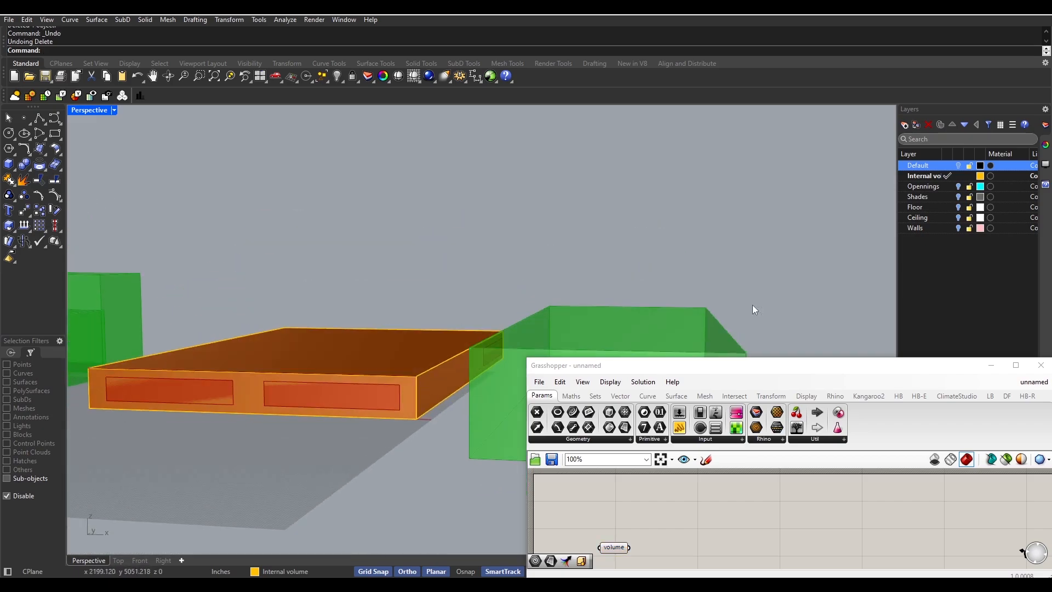
{"action": "left_click", "coordinate": [947, 166]}
{"action": "left_click", "coordinate": [958, 176]}
{"action": "right_click_drag", "start_coordinate": [614, 333], "coordinate": [390, 469]}
{"action": "left_click", "coordinate": [425, 421]}
{"action": "key", "text": "Delete"}
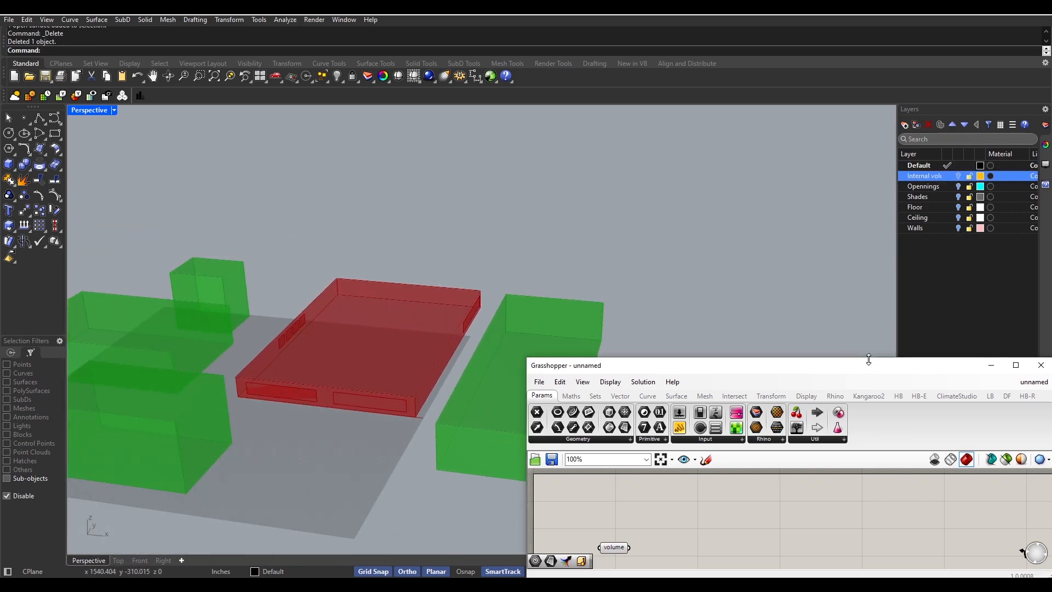
- Bring the Grasshopper canvas back to full height and space the Apertures and Shades parameters farther apart below volume
{"action": "left_click_drag", "start_coordinate": [870, 369], "coordinate": [871, 55]}
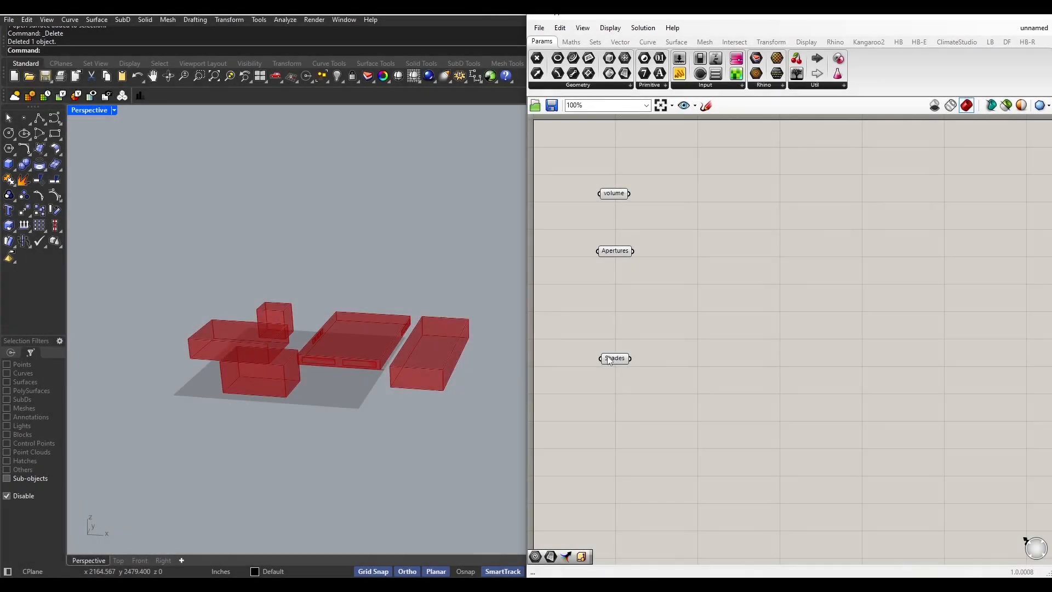
{"action": "left_click_drag", "start_coordinate": [613, 359], "coordinate": [605, 436]}
{"action": "left_click_drag", "start_coordinate": [633, 250], "coordinate": [635, 328]}
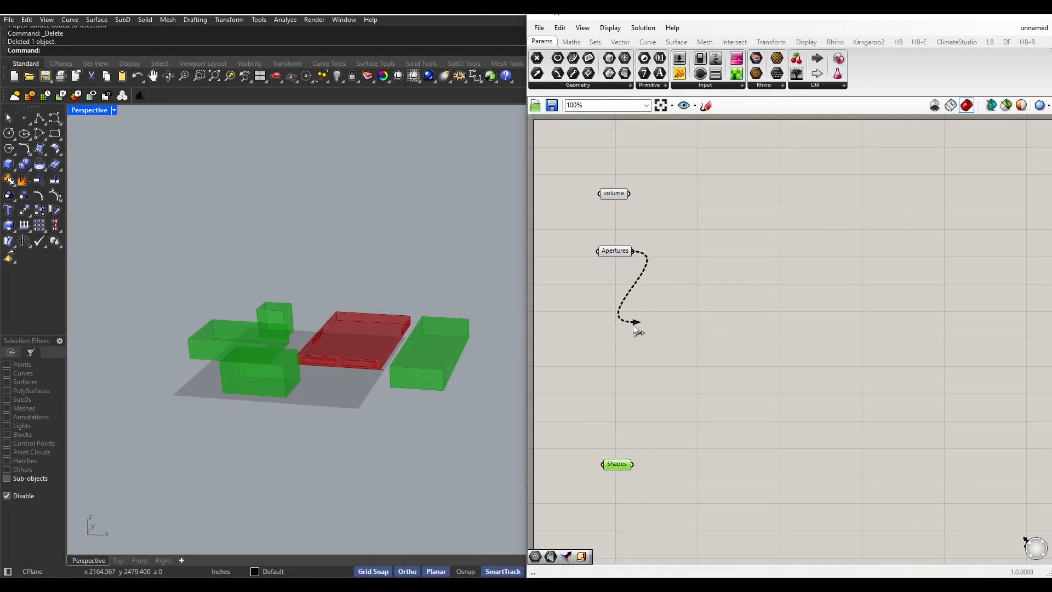
{"action": "left_click_drag", "start_coordinate": [622, 253], "coordinate": [635, 327]}
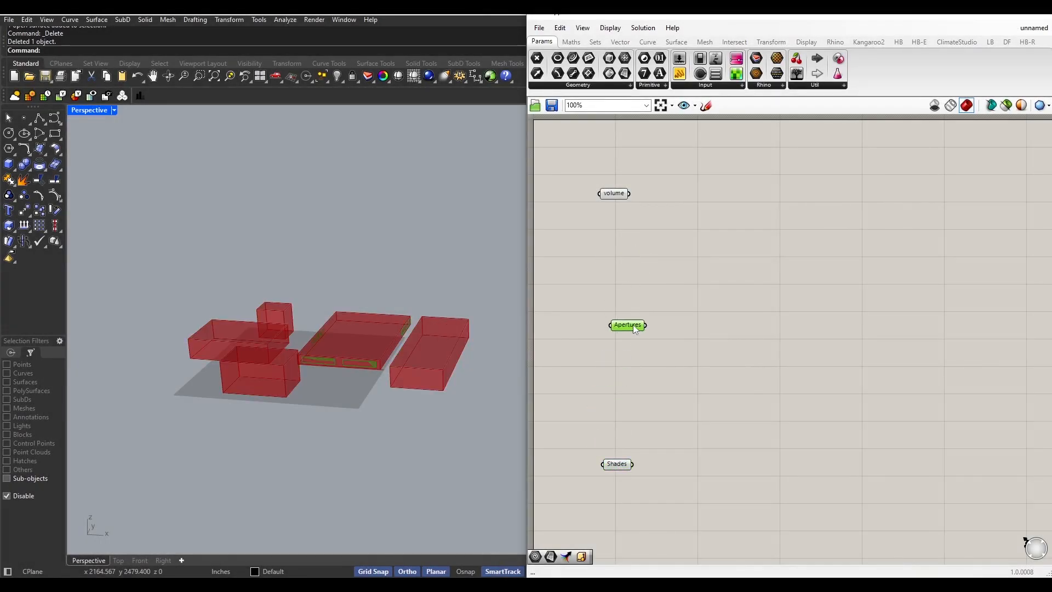
- Place an HB Room from Solid component beside the volume parameter and connect volume to its _geo input
{"action": "double_click", "coordinate": [715, 203]}
{"action": "type", "text": "HB"}
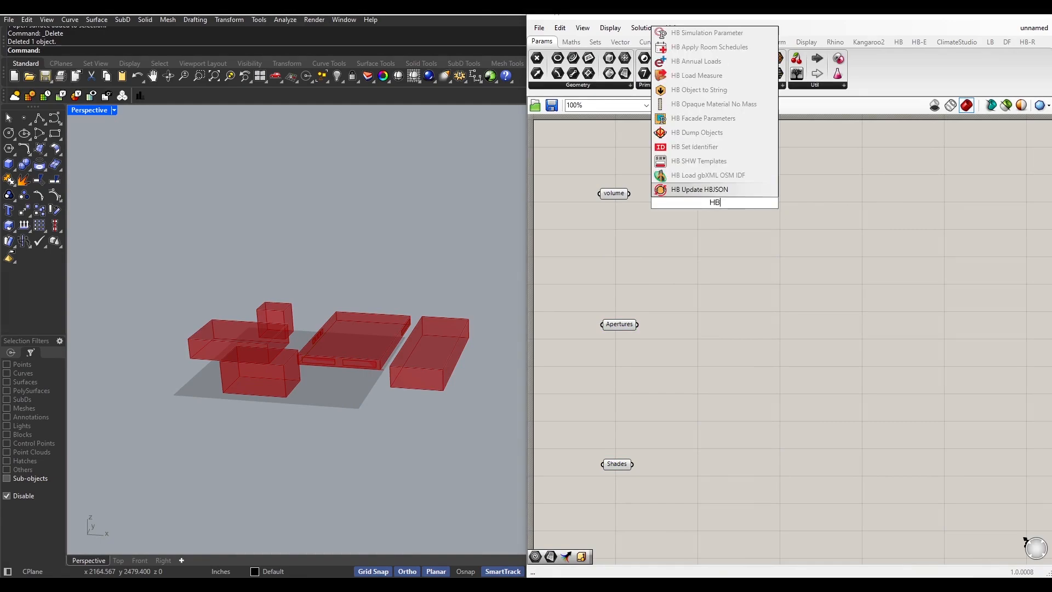
{"action": "type", "text": " room "}
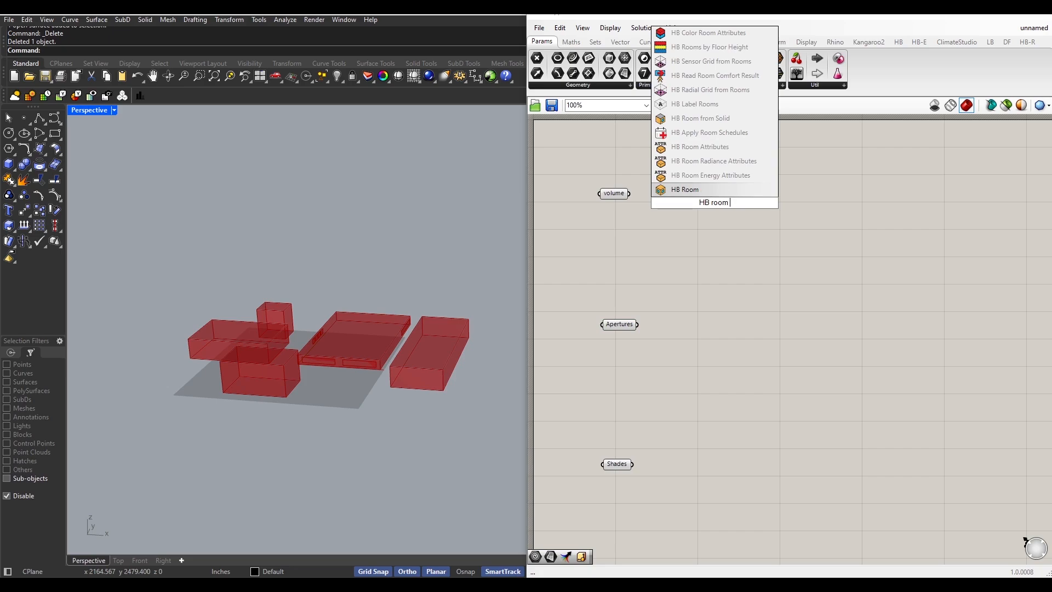
{"action": "type", "text": "from s"}
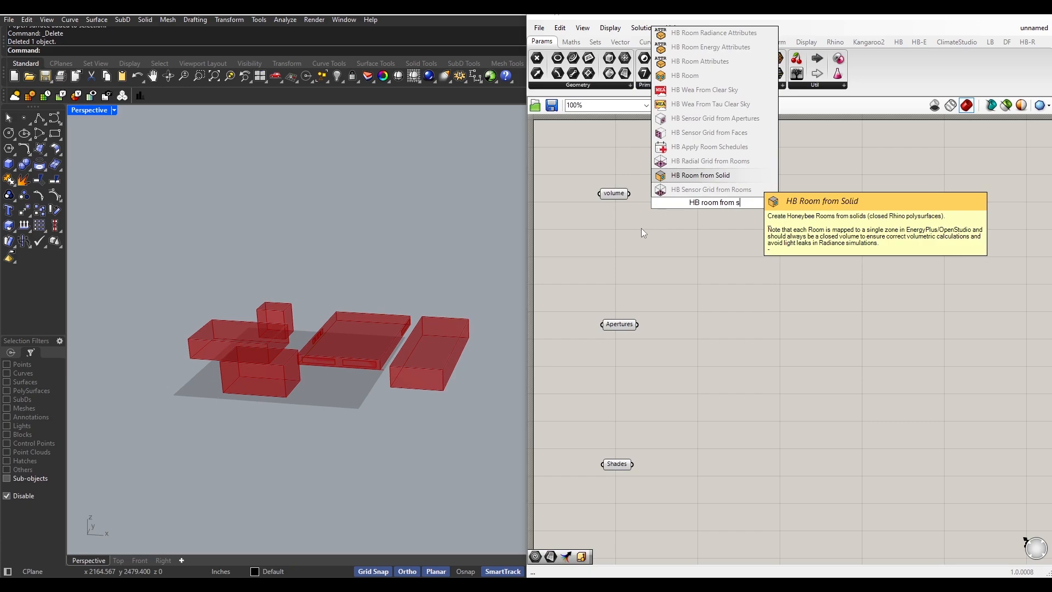
{"action": "key", "text": "Return"}
{"action": "left_click_drag", "start_coordinate": [693, 174], "coordinate": [730, 178]}
{"action": "left_click_drag", "start_coordinate": [630, 193], "coordinate": [709, 174]}
{"action": "left_click_drag", "start_coordinate": [751, 179], "coordinate": [769, 199]}
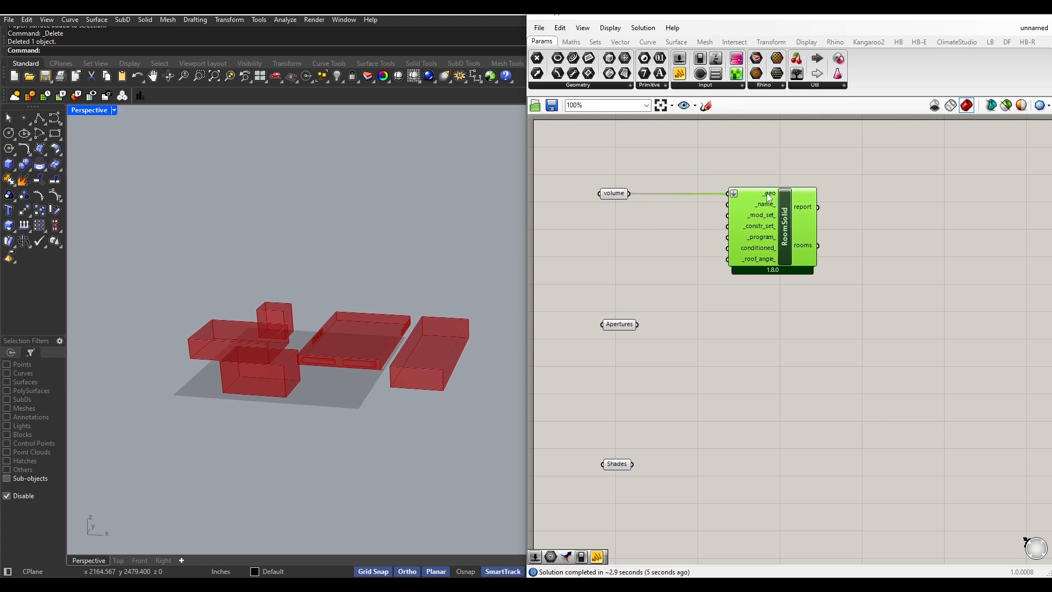
- Place an HB Aperture component below RoomSolid, connect the Apertures parameter to its _geo input and align the two
{"action": "double_click", "coordinate": [748, 348]}
{"action": "type", "text": "H"}
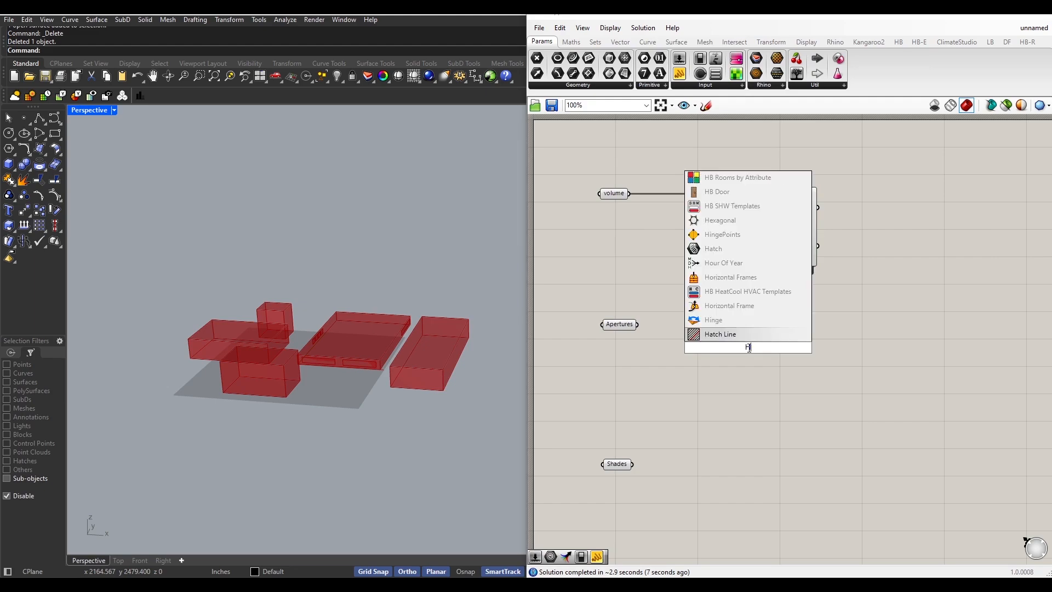
{"action": "type", "text": "B aperurt"}
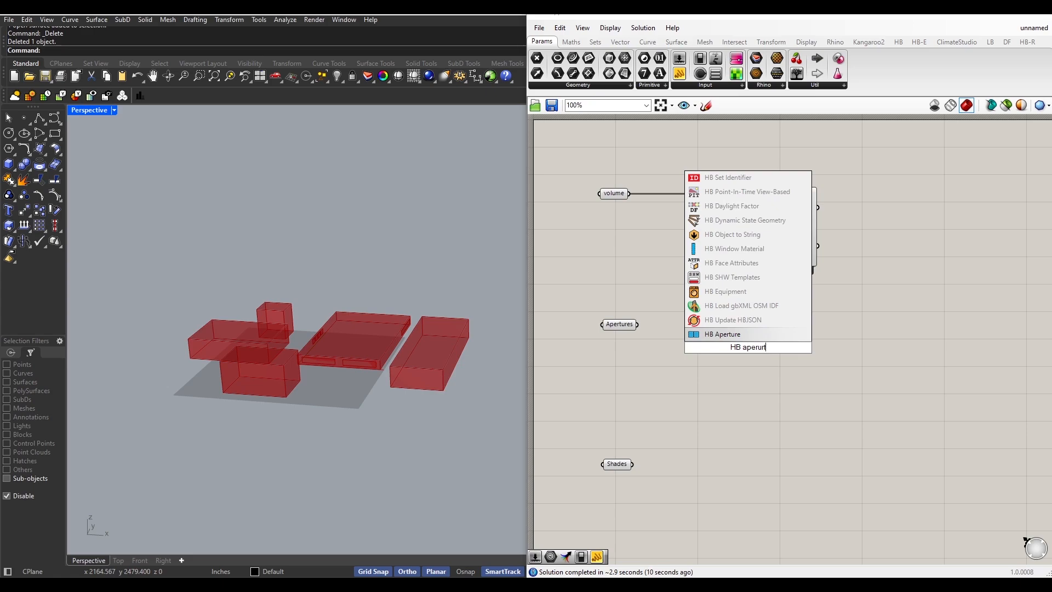
{"action": "key", "text": "Return"}
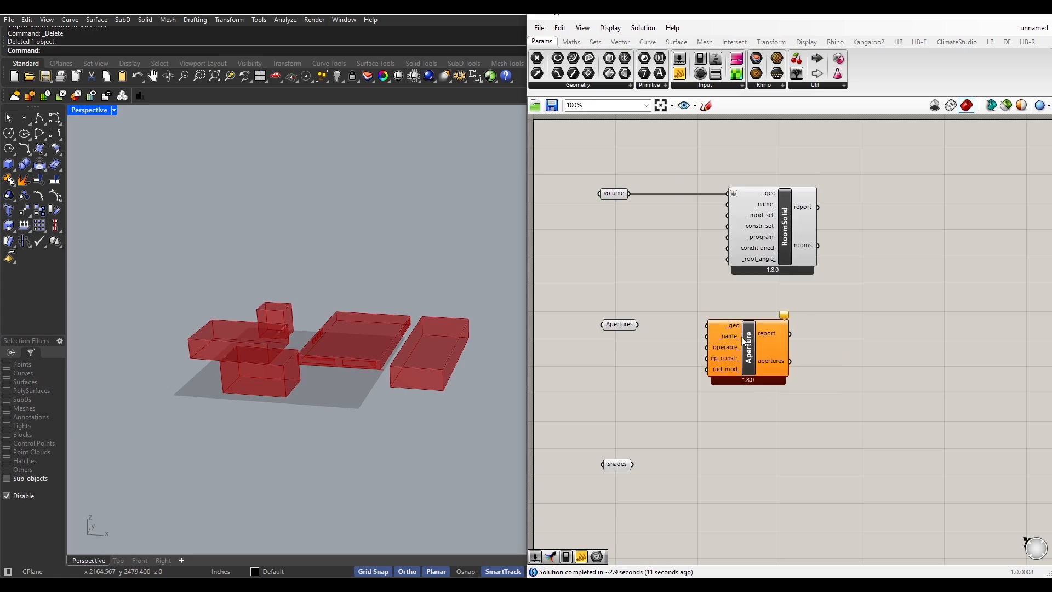
{"action": "left_click_drag", "start_coordinate": [638, 324], "coordinate": [736, 321]}
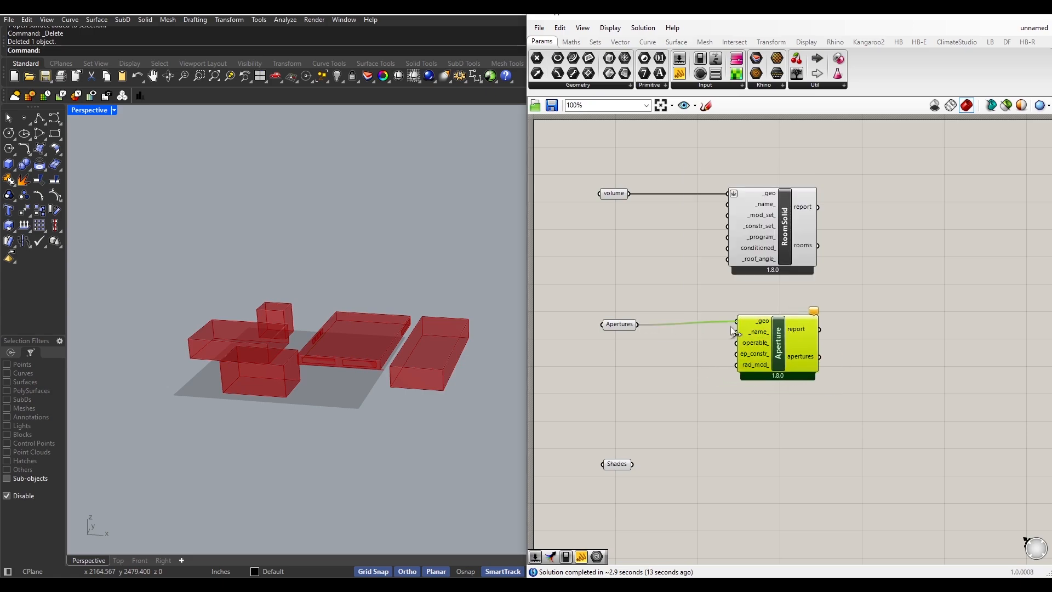
{"action": "left_click", "coordinate": [619, 322]}
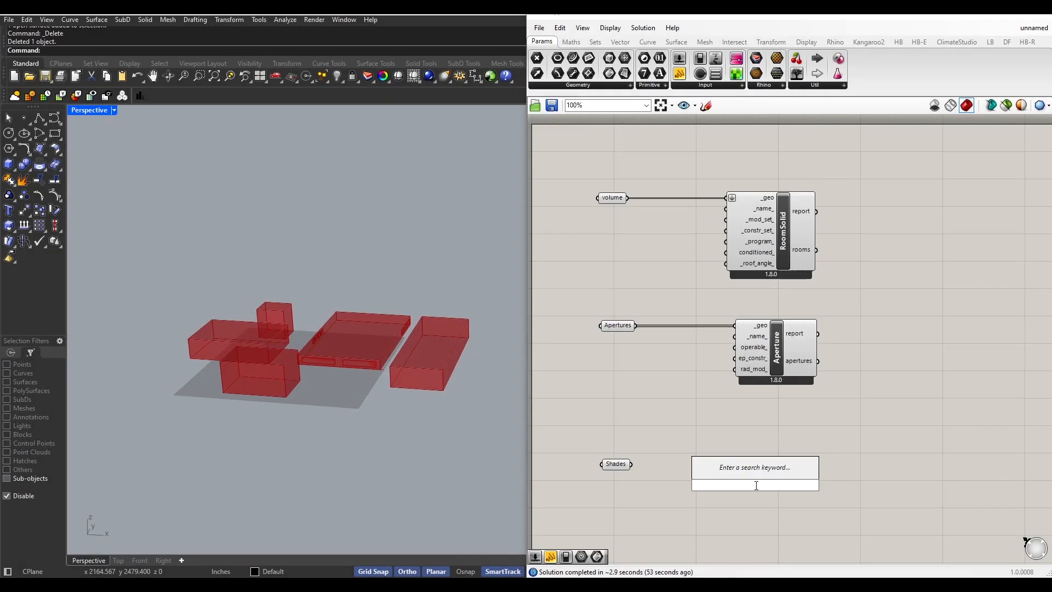
- Place an HB Shade component below Aperture, connect the Shades parameter to its _geo input and align the two
{"action": "type", "text": "H"}
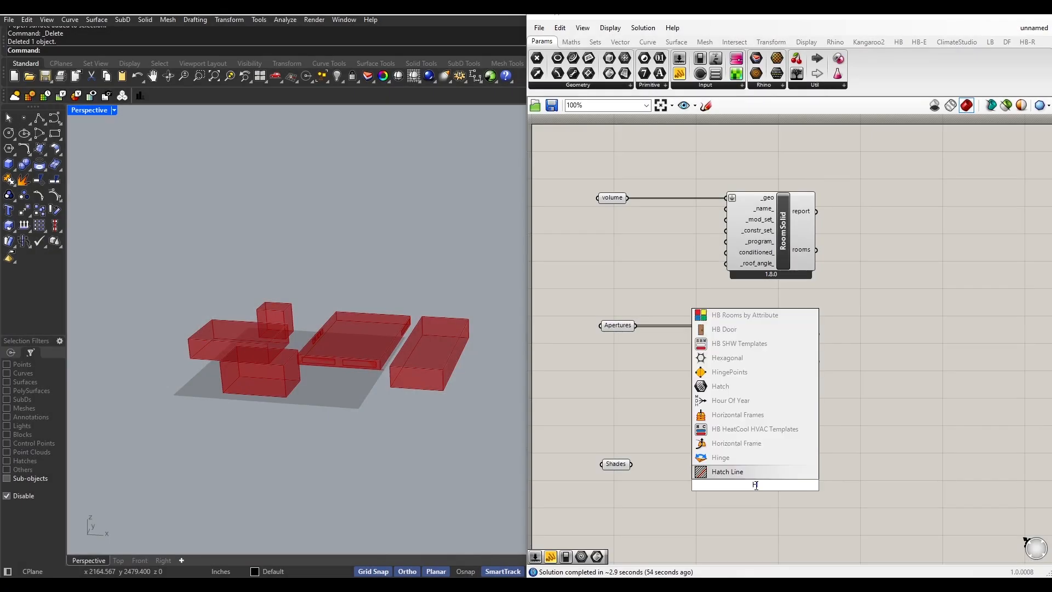
{"action": "type", "text": "B shade"}
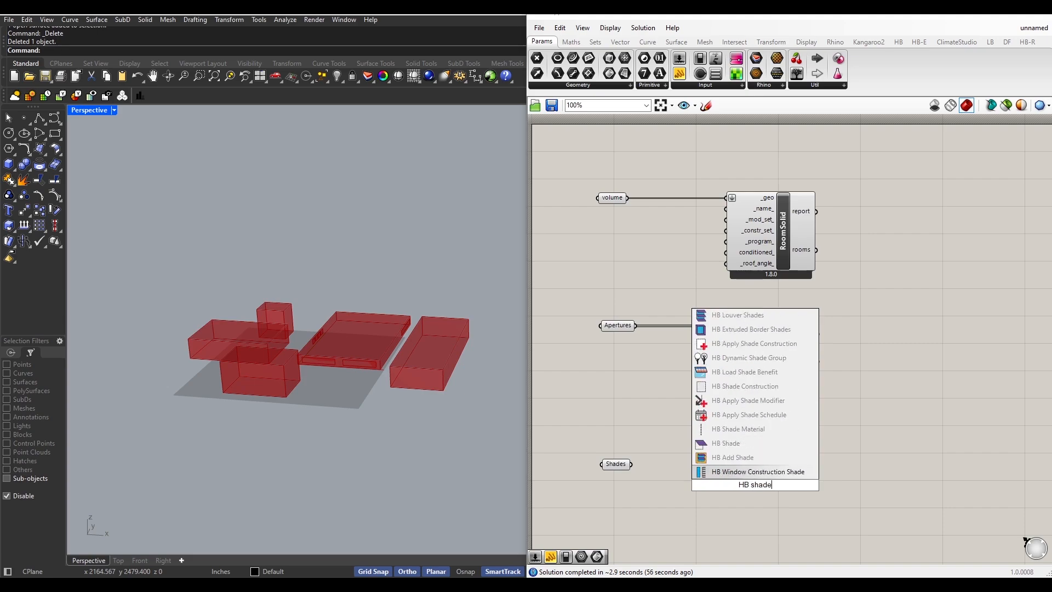
{"action": "type", "text": "s"}
{"action": "left_click", "coordinate": [737, 444]}
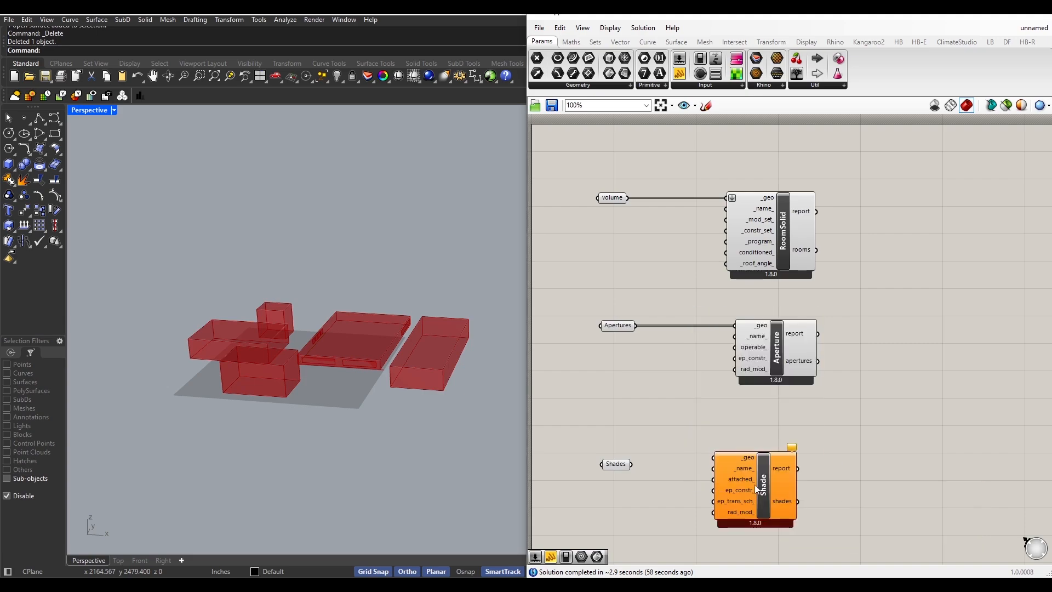
{"action": "left_click_drag", "start_coordinate": [631, 465], "coordinate": [677, 462]}
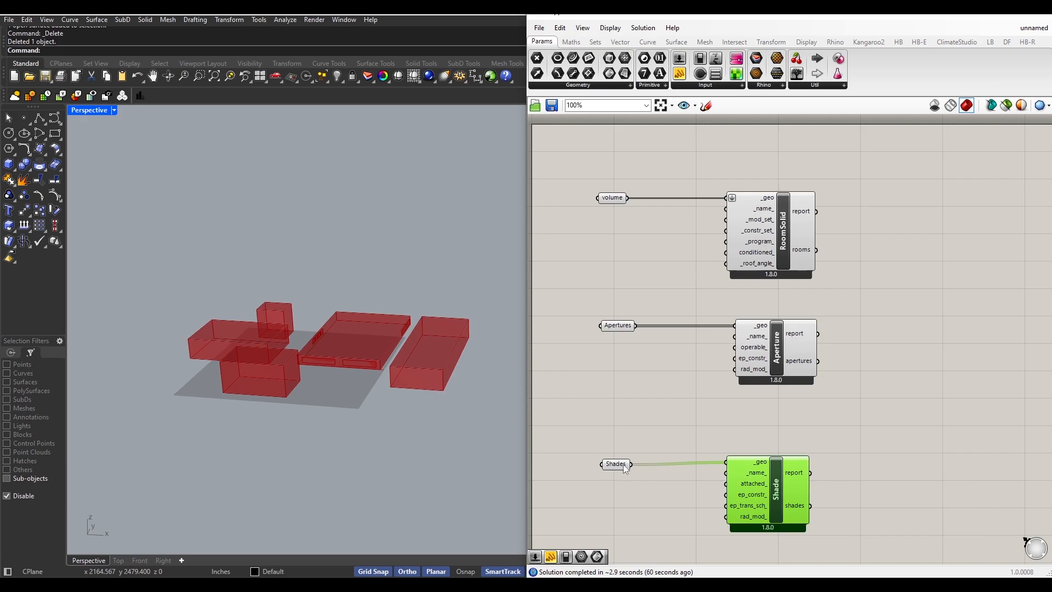
{"action": "left_click_drag", "start_coordinate": [616, 464], "coordinate": [617, 462]}
{"action": "left_click", "coordinate": [580, 504]}
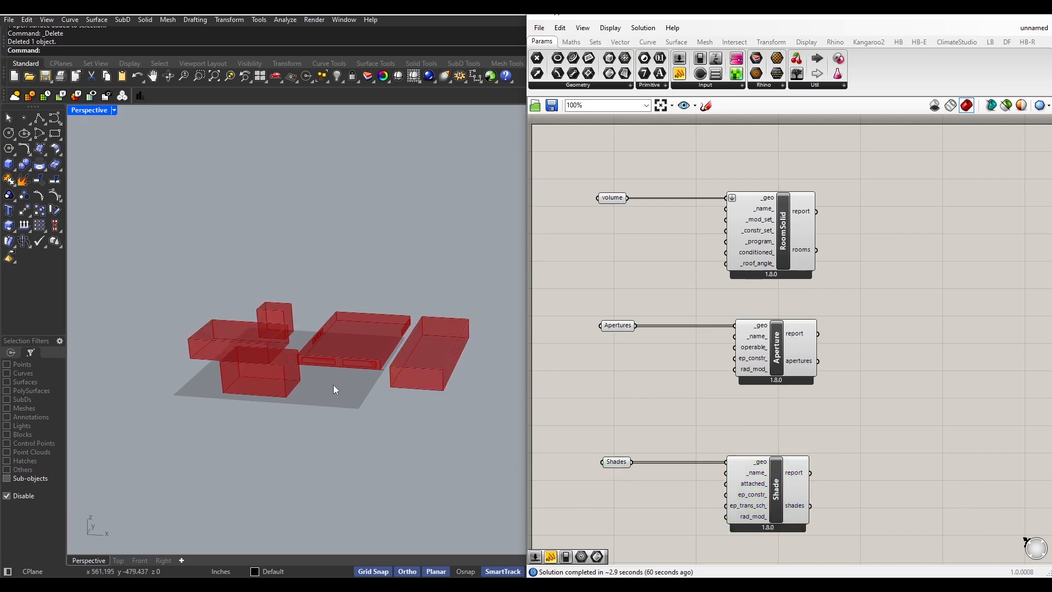
- Place an HB Extruded Border Shades component on the canvas, downstream of the Aperture component
{"action": "mouse_move", "coordinate": [333, 388]}
{"action": "right_mouse_down"}
{"action": "mouse_move", "coordinate": [343, 392]}
{"action": "mouse_move", "coordinate": [328, 400]}
{"action": "right_mouse_up"}
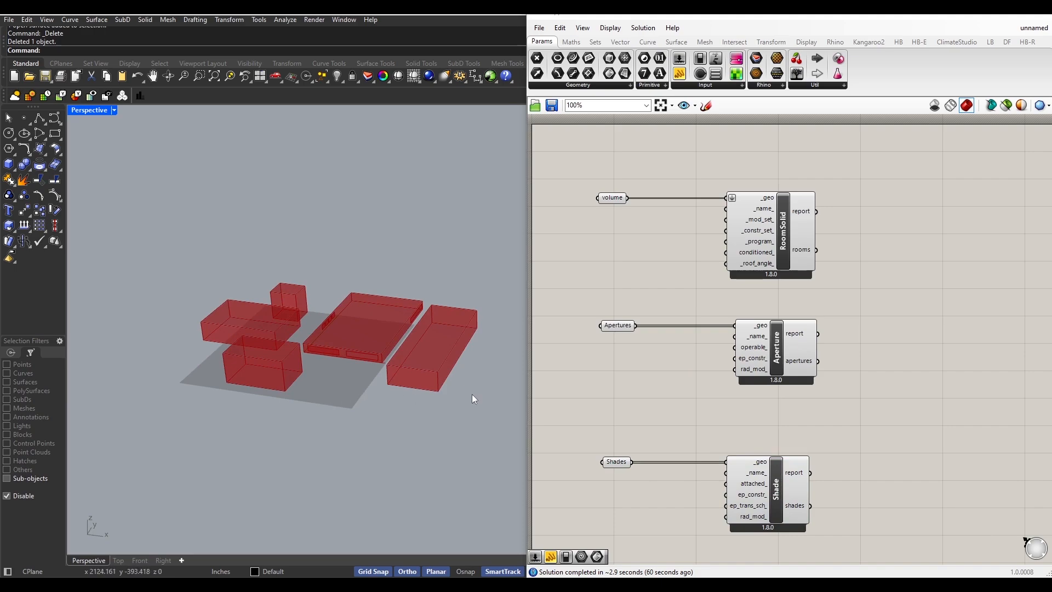
{"action": "right_click_drag", "start_coordinate": [862, 406], "coordinate": [804, 396]}
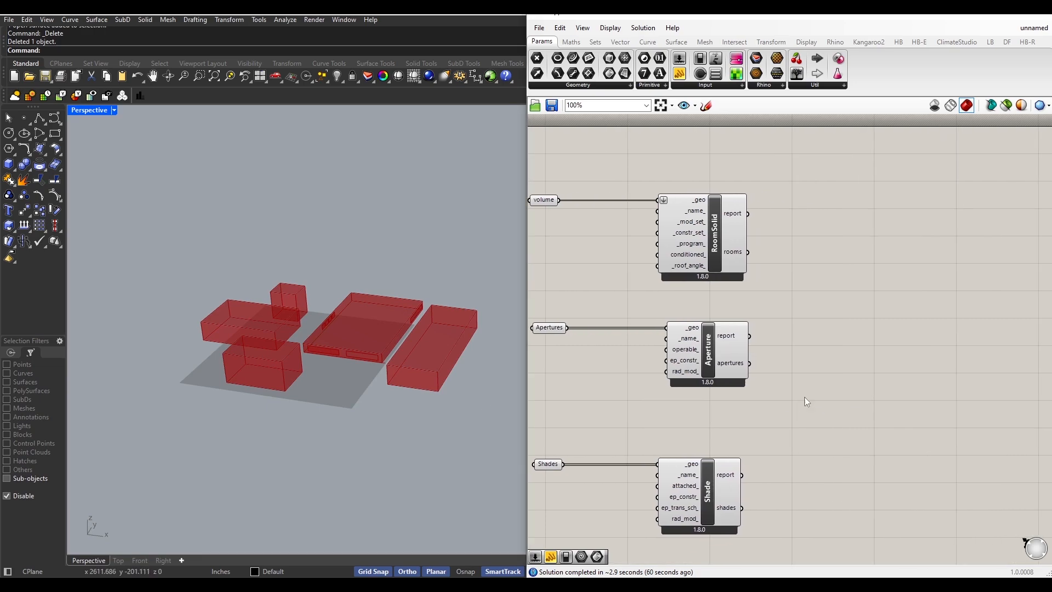
{"action": "double_click", "coordinate": [858, 364]}
{"action": "type", "text": "HB e"}
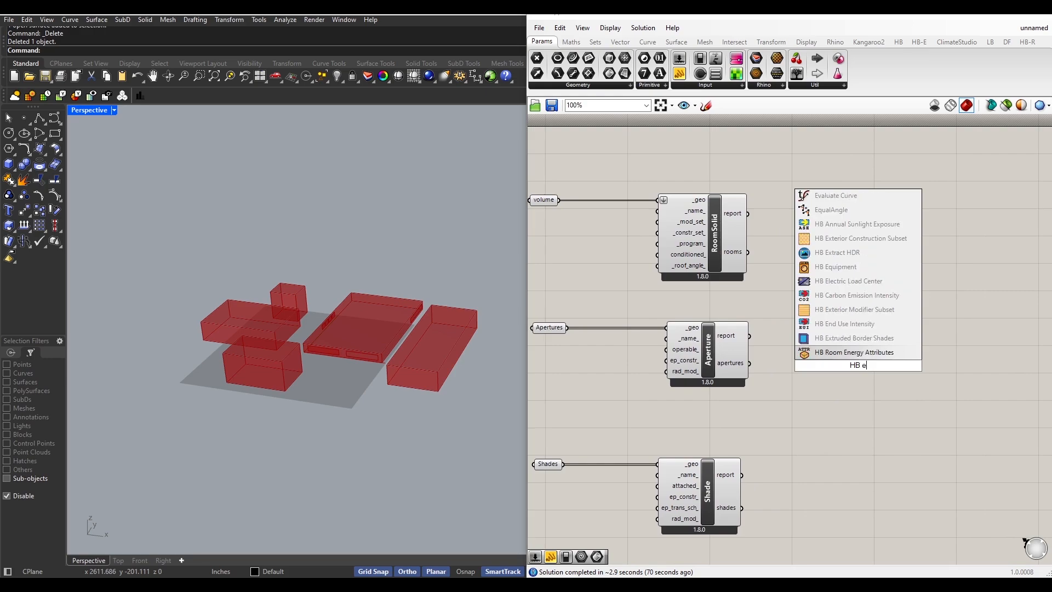
{"action": "type", "text": "xtrue"}
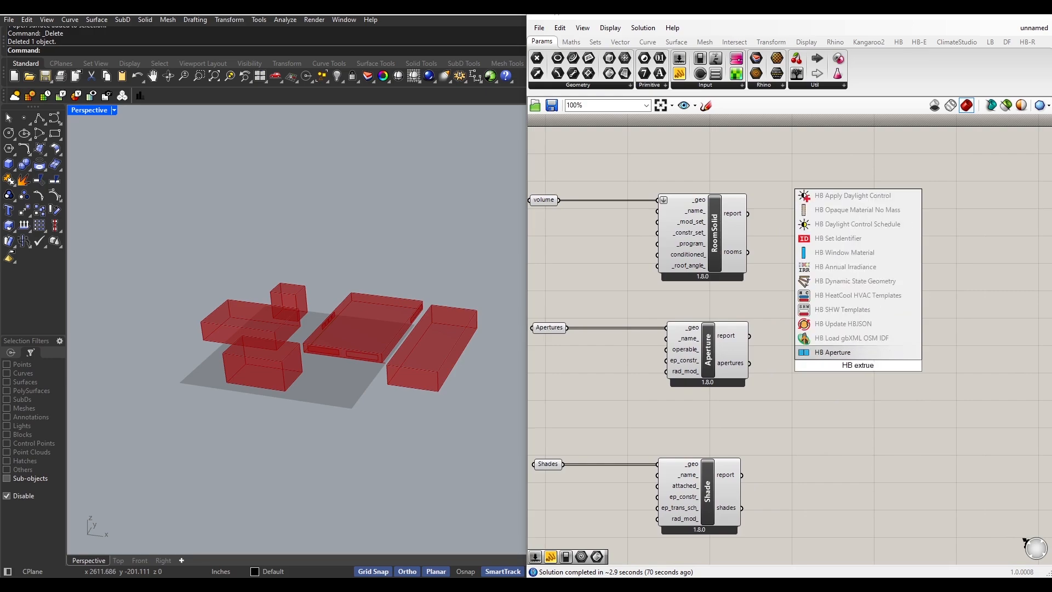
{"action": "key", "text": "BackSpace"}
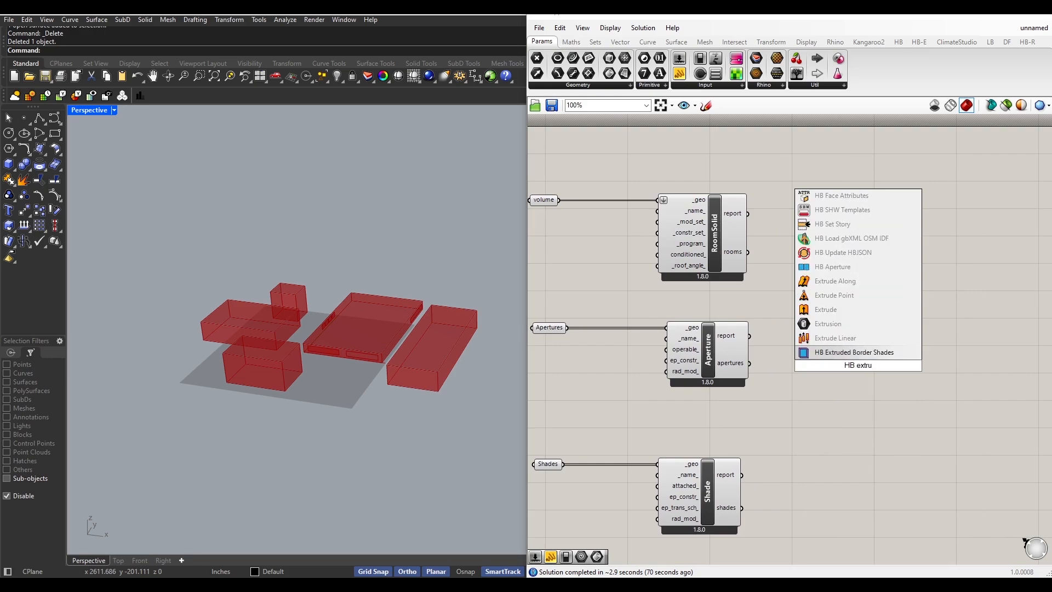
{"action": "key", "text": "Return"}
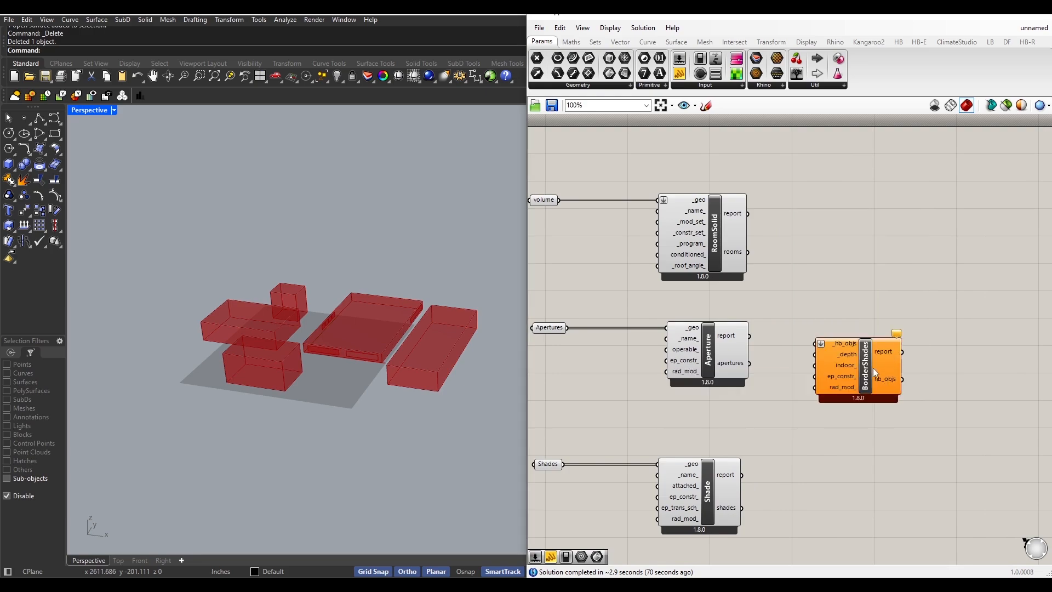
- Highlight the referenced apertures in the Rhino model, then connect Aperture's apertures output to BorderShades' _hb_objs input and space the components apart
{"action": "scroll", "coordinate": [262, 336], "scroll_direction": "up", "scroll_amount": 3}
{"action": "scroll", "coordinate": [309, 343], "scroll_direction": "up", "scroll_amount": 1}
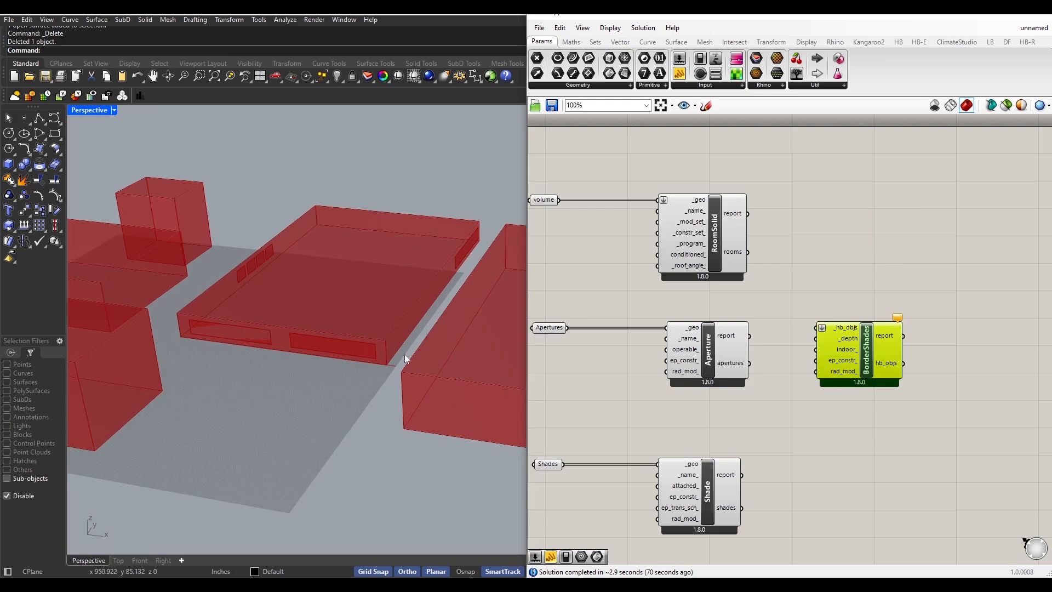
{"action": "left_click", "coordinate": [549, 329]}
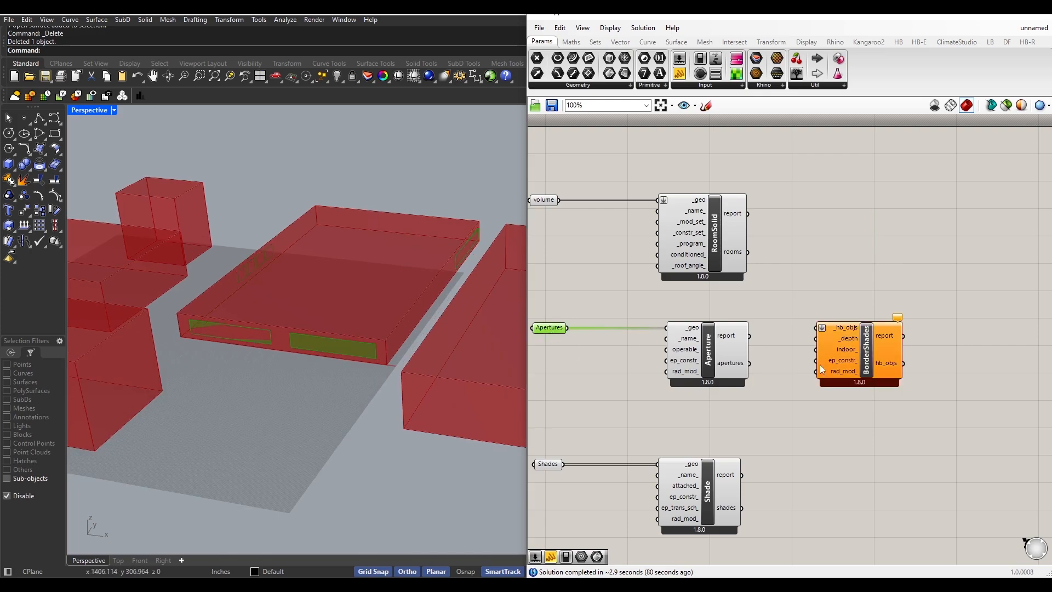
{"action": "mouse_move", "coordinate": [849, 344]}
{"action": "left_mouse_down"}
{"action": "mouse_move", "coordinate": [862, 345]}
{"action": "mouse_move", "coordinate": [857, 360]}
{"action": "left_mouse_up"}
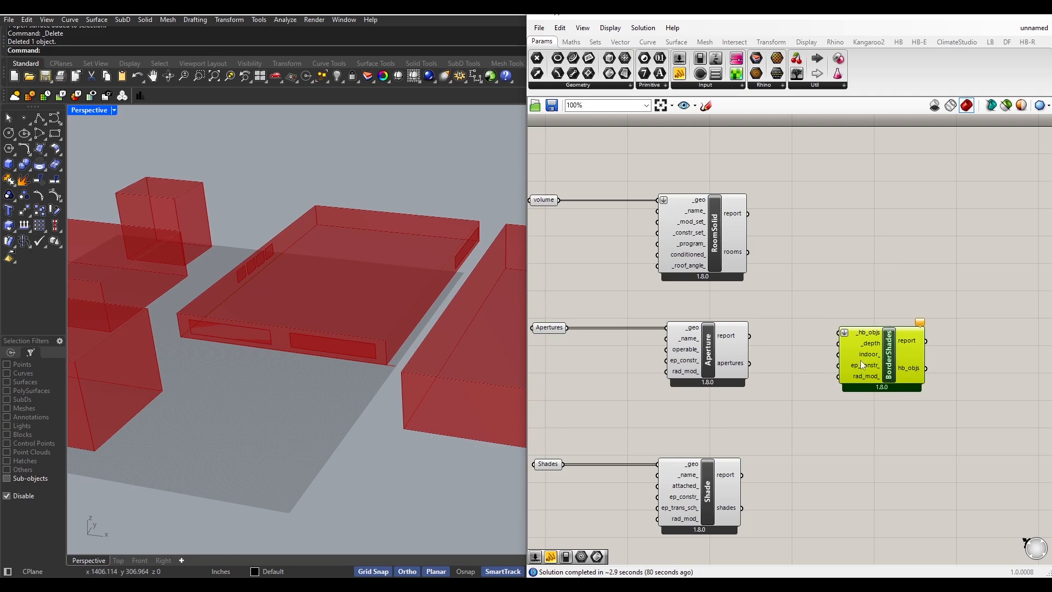
{"action": "left_click_drag", "start_coordinate": [749, 336], "coordinate": [837, 339]}
{"action": "left_click_drag", "start_coordinate": [891, 358], "coordinate": [934, 357]}
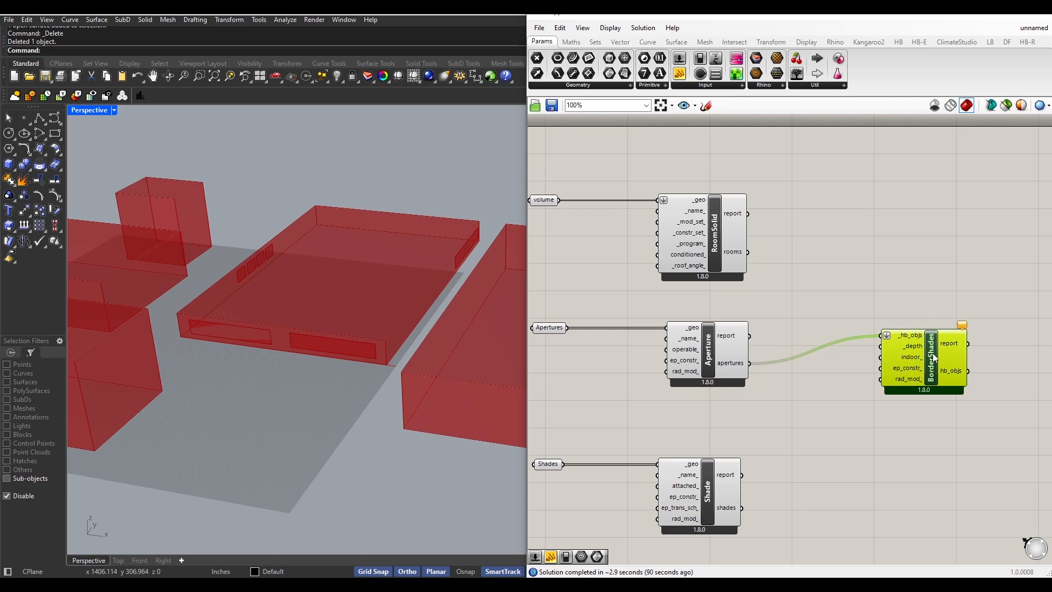
- Add a number slider with value 5 below the Aperture component and connect it to BorderShades' _depth input
{"action": "double_click", "coordinate": [701, 414]}
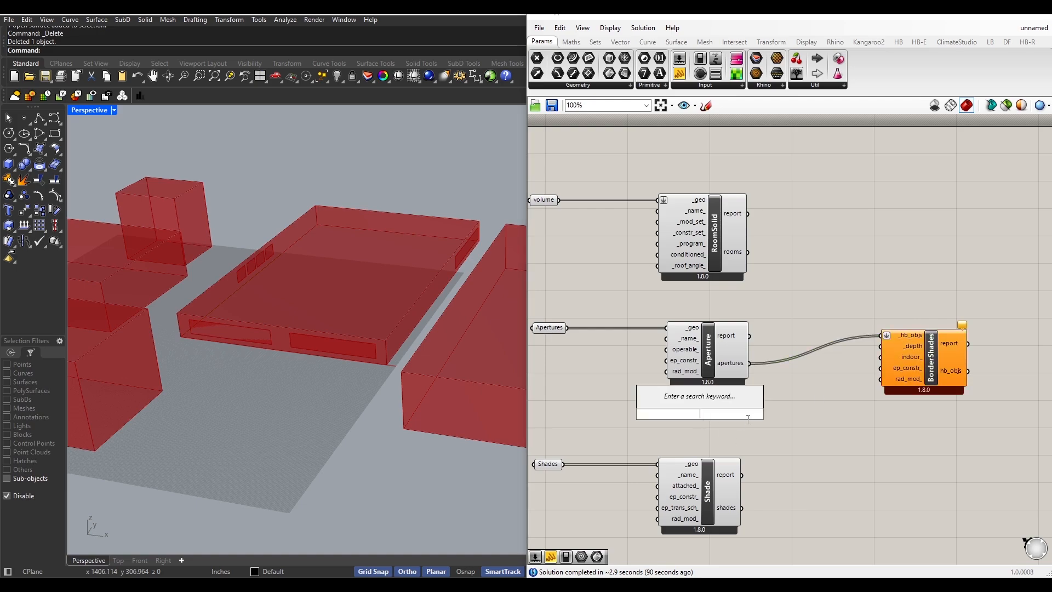
{"action": "type", "text": "slider"}
{"action": "key", "text": "Return"}
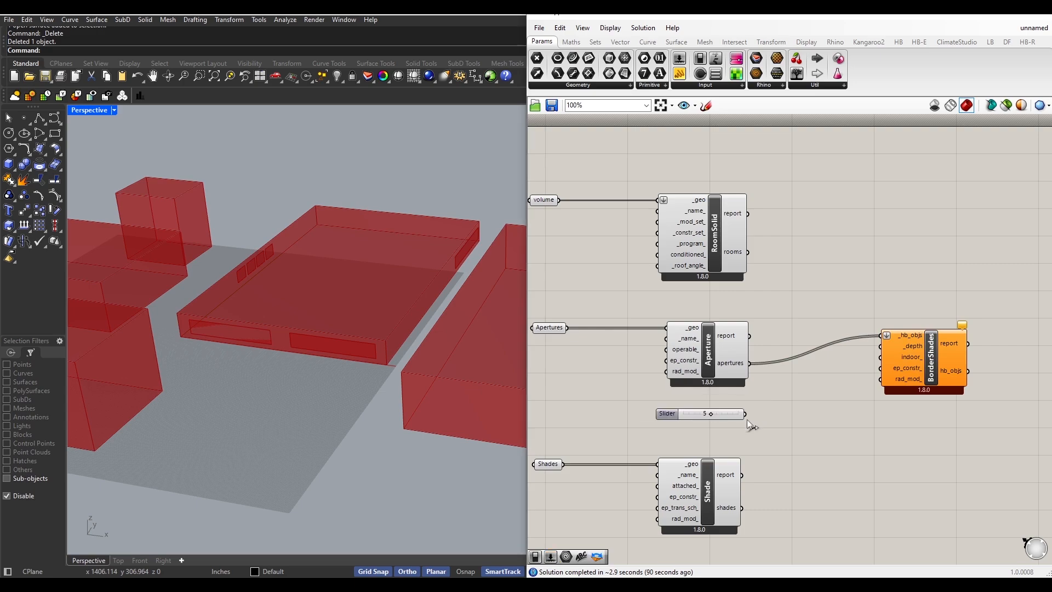
{"action": "left_click_drag", "start_coordinate": [745, 414], "coordinate": [880, 347]}
{"action": "left_click_drag", "start_coordinate": [725, 412], "coordinate": [735, 408]}
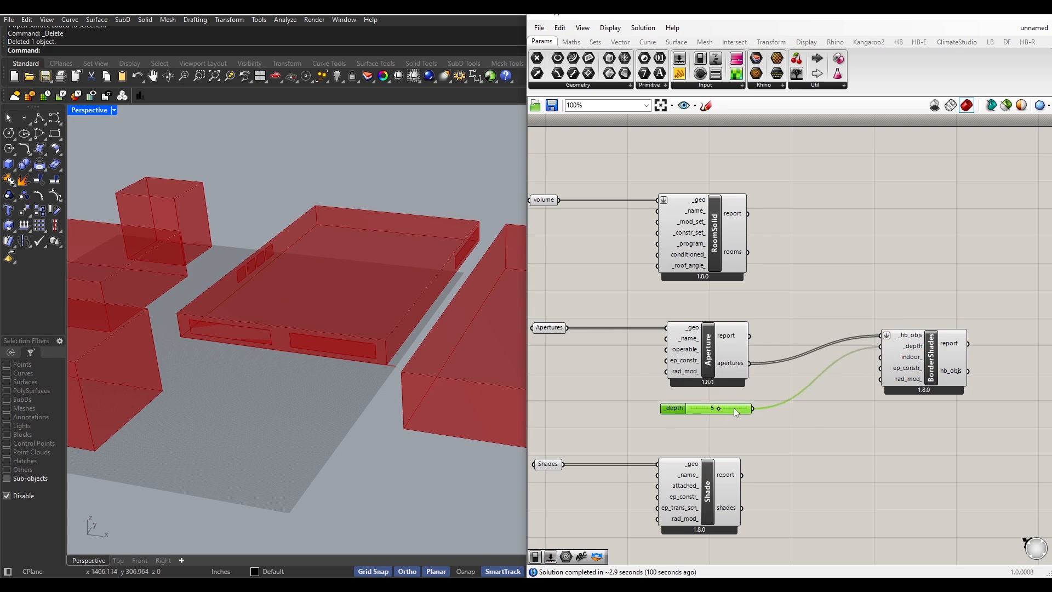
{"action": "left_click", "coordinate": [781, 434]}
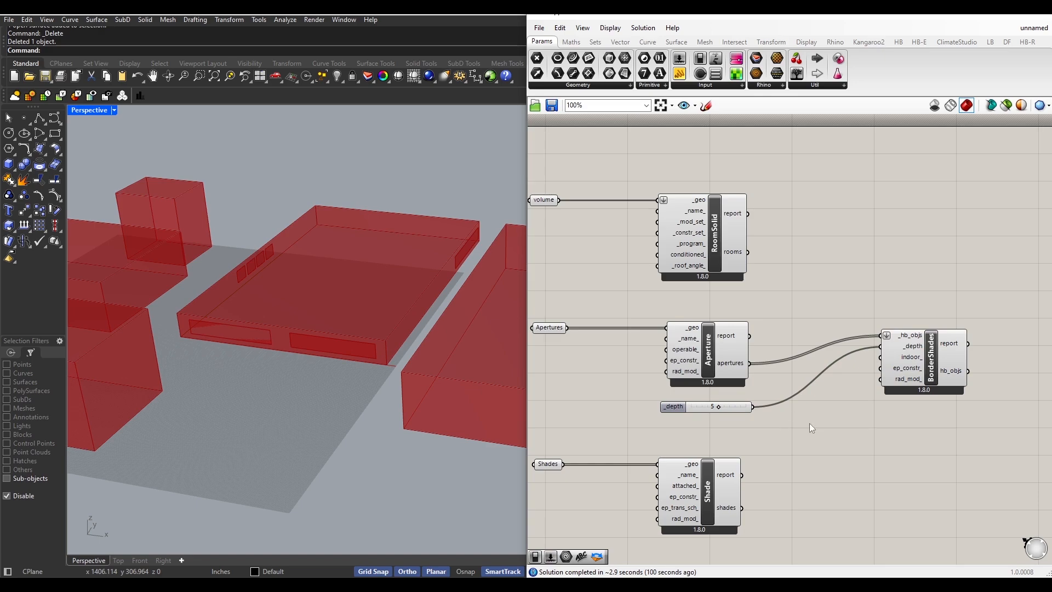
- Place an HB Add Subface component on the canvas, downstream of BorderShades and slightly above it
{"action": "scroll", "coordinate": [923, 457], "scroll_direction": "down", "scroll_amount": 1}
{"action": "right_click_drag", "start_coordinate": [923, 457], "coordinate": [798, 457]}
{"action": "right_click_drag", "start_coordinate": [959, 395], "coordinate": [895, 397]}
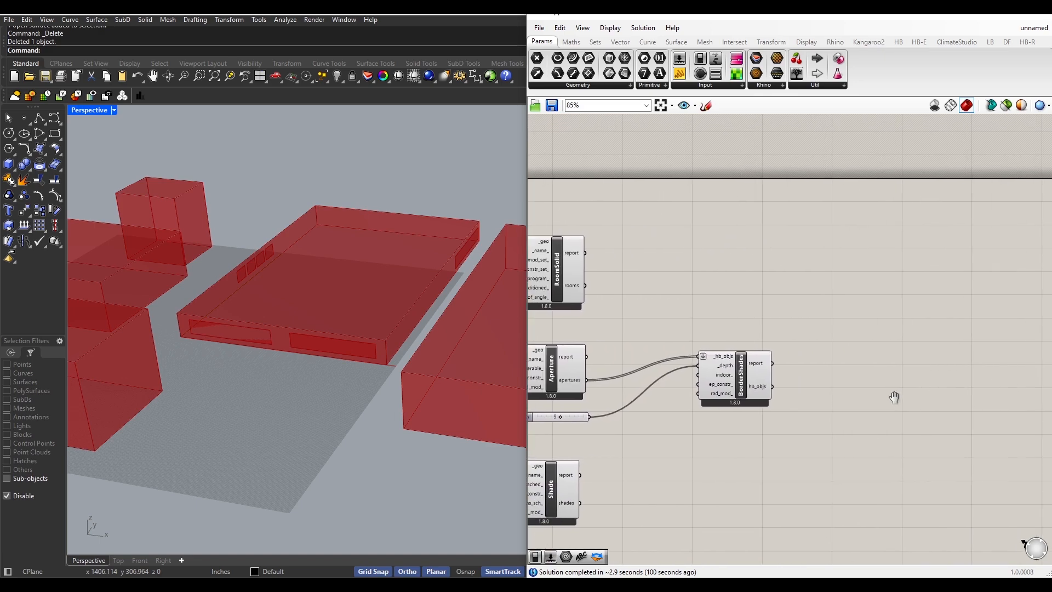
{"action": "double_click", "coordinate": [903, 392]}
{"action": "type", "text": "H"}
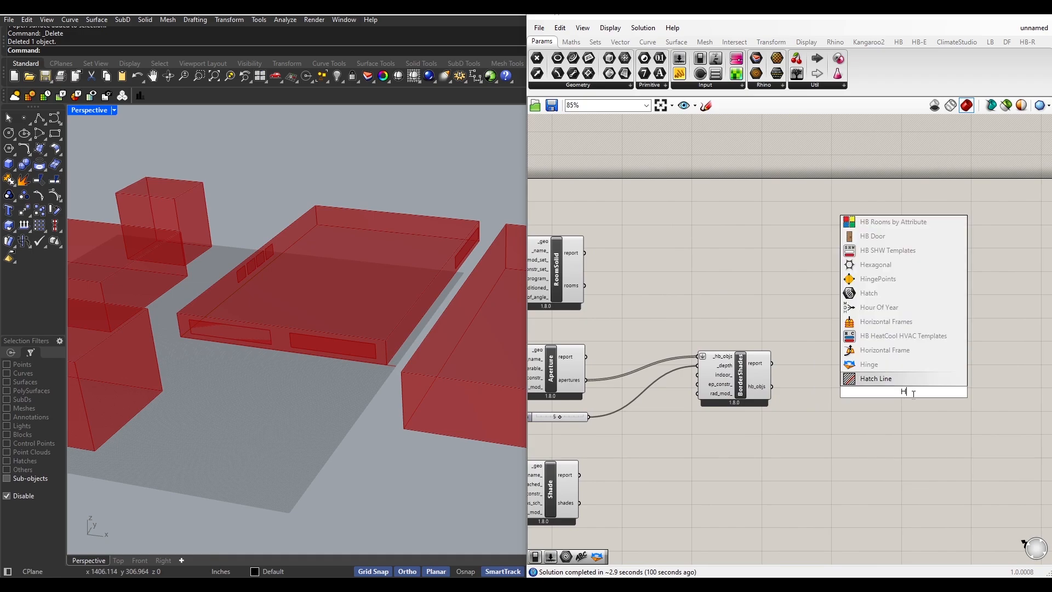
{"action": "type", "text": "B Add"}
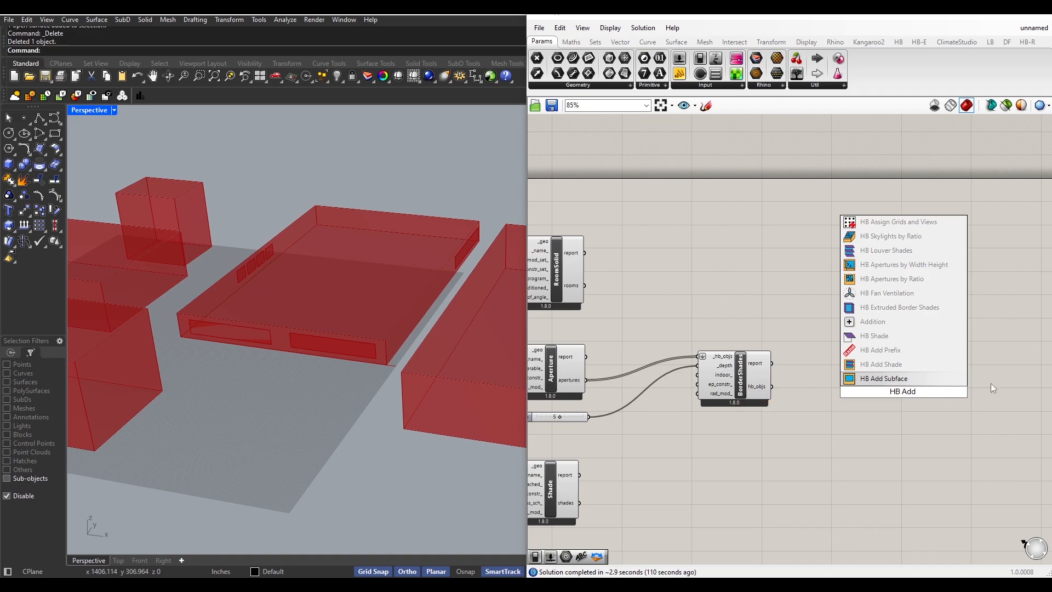
{"action": "type", "text": " surfa"}
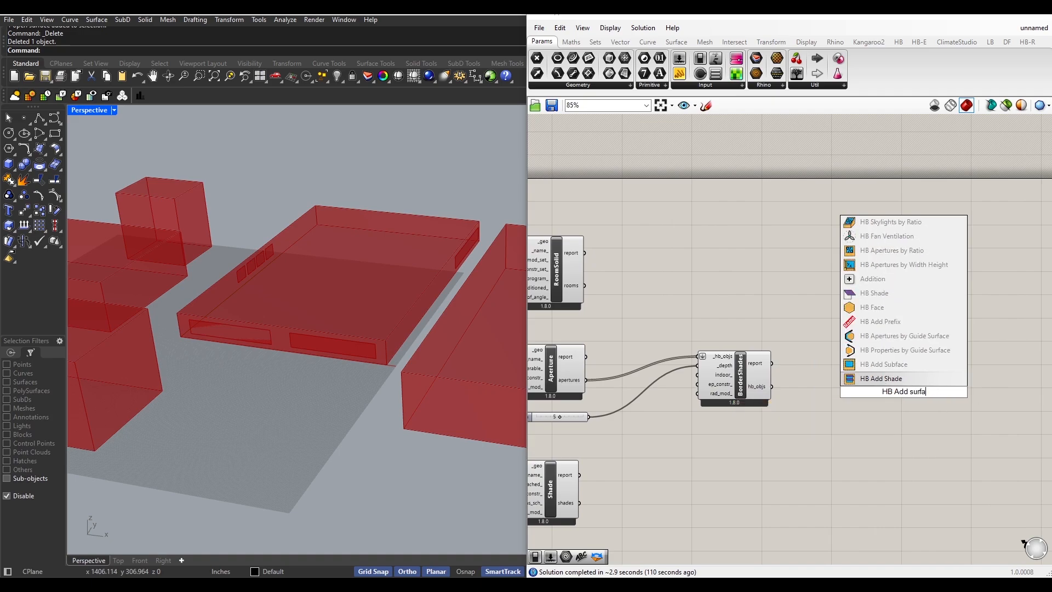
{"action": "type", "text": "ce"}
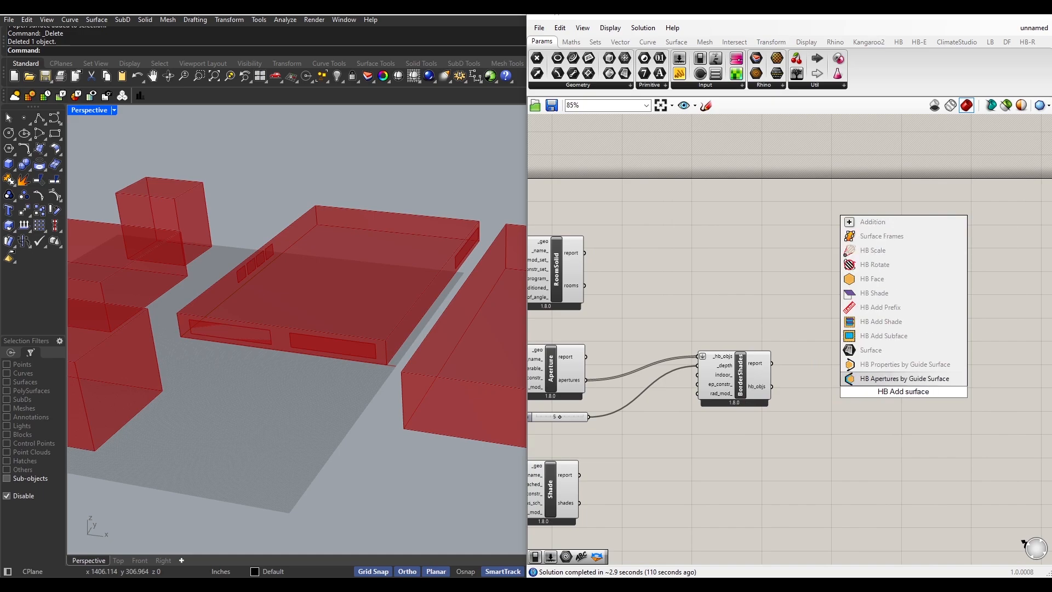
{"action": "key", "text": "BackSpace"}
{"action": "key", "text": "BackSpace"}
{"action": "key", "text": "BackSpace"}
{"action": "key", "text": "BackSpace"}
{"action": "key", "text": "BackSpace"}
{"action": "key", "text": "BackSpace"}
{"action": "key", "text": "BackSpace"}
{"action": "key", "text": "BackSpace"}
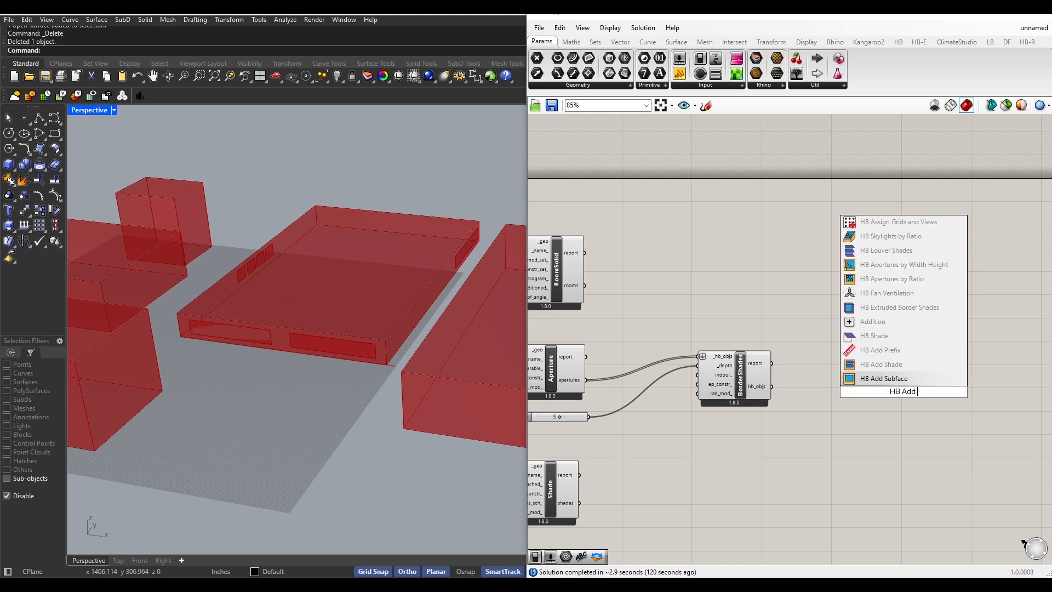
{"action": "type", "text": "d"}
{"action": "key", "text": "BackSpace"}
{"action": "key", "text": "BackSpace"}
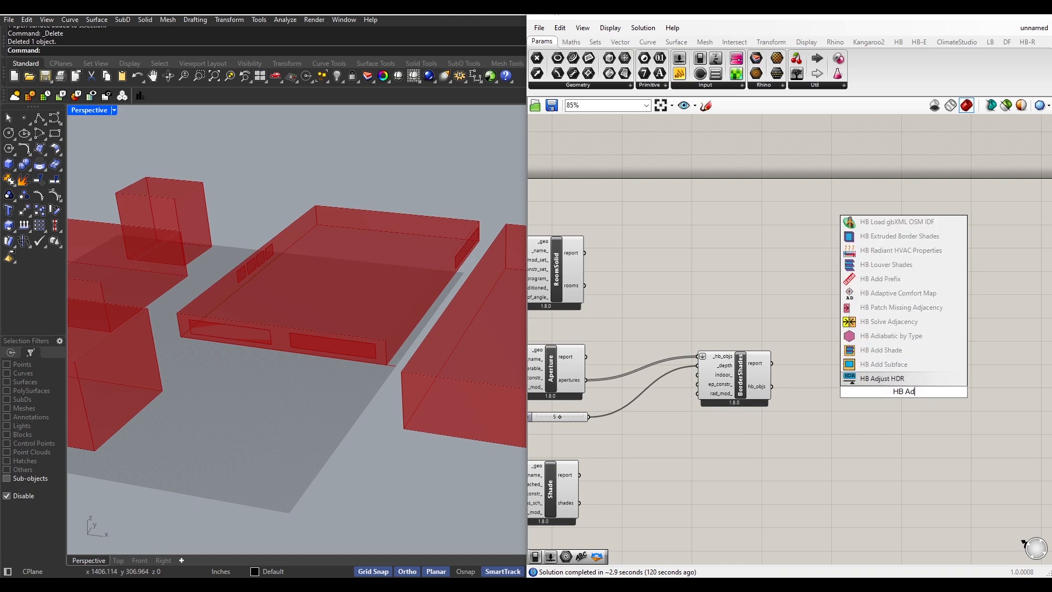
{"action": "type", "text": "d s"}
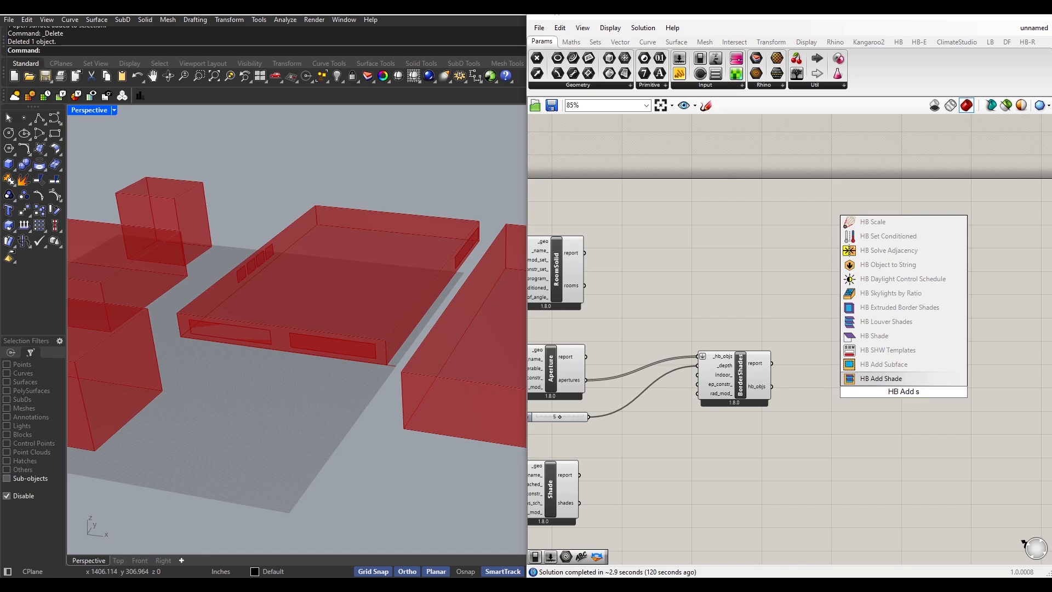
{"action": "type", "text": "urface"}
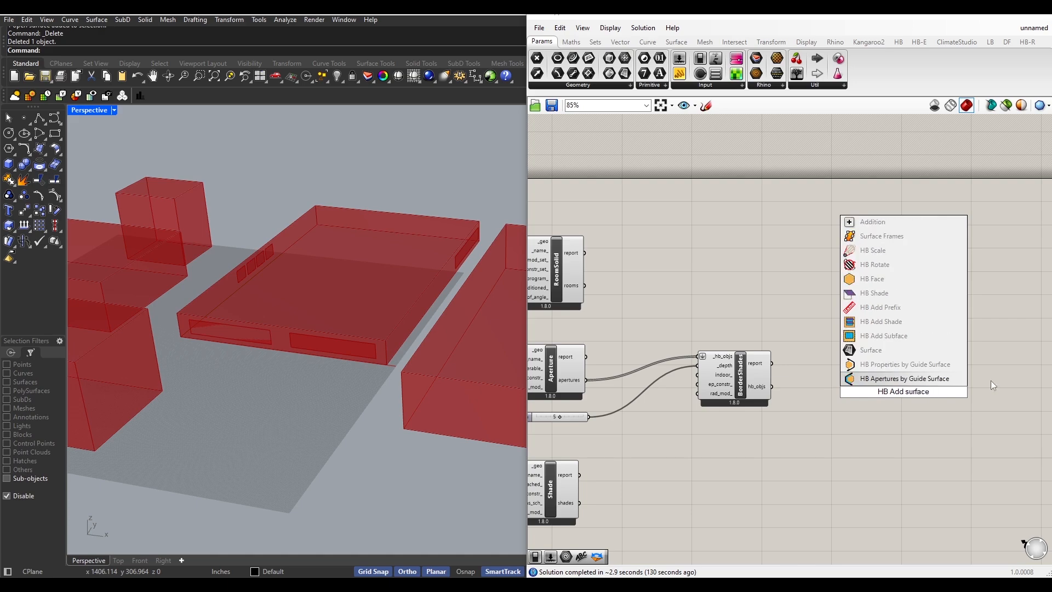
{"action": "left_click", "coordinate": [917, 336]}
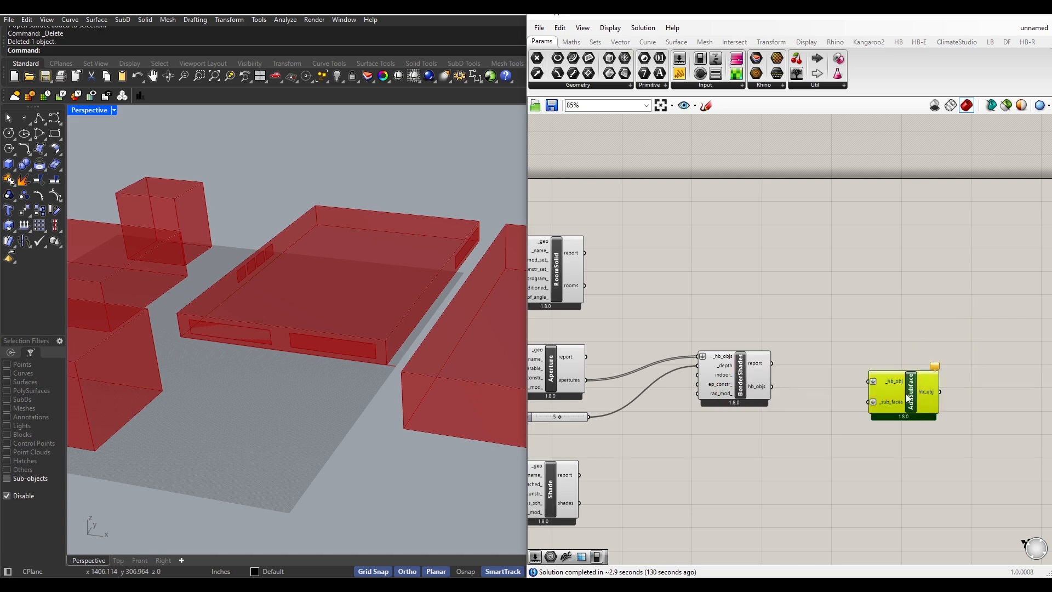
{"action": "left_click_drag", "start_coordinate": [908, 399], "coordinate": [855, 297]}
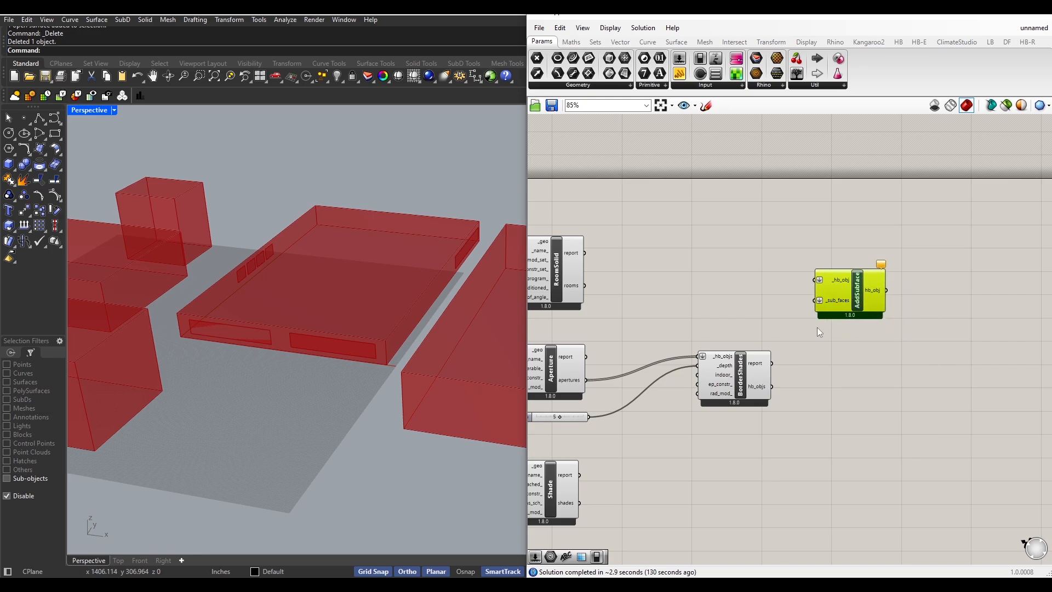
{"action": "left_click", "coordinate": [834, 321]}
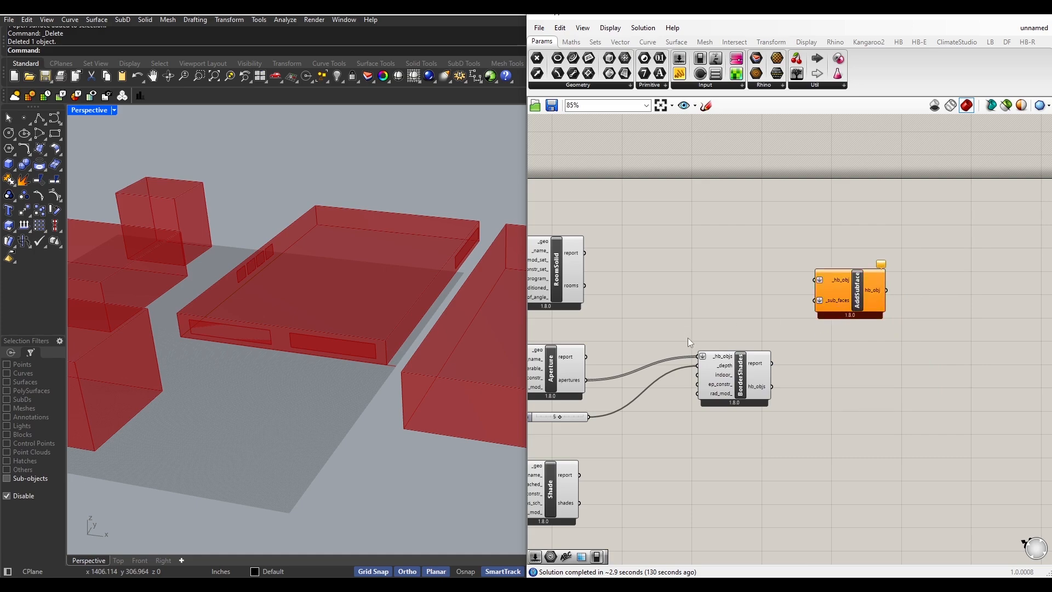
- Connect BorderShades' hb_objs output to AddSubface's _sub_faces input and RoomSolid's rooms output to its _hb_obj input, aligning the component with the rooms wire
{"action": "left_click_drag", "start_coordinate": [838, 311], "coordinate": [860, 307]}
{"action": "left_click_drag", "start_coordinate": [772, 386], "coordinate": [831, 300]}
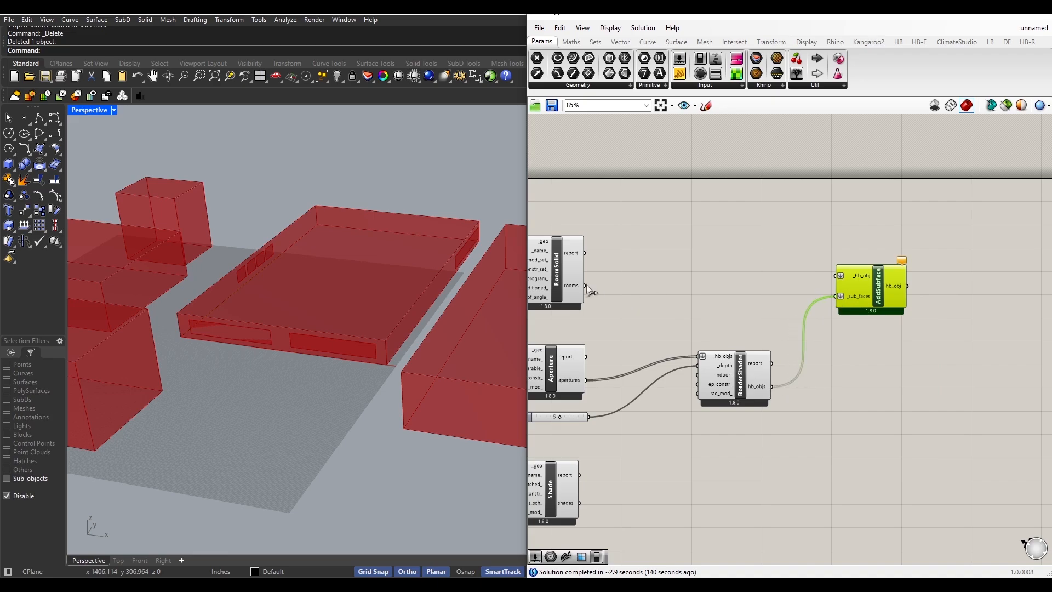
{"action": "left_click_drag", "start_coordinate": [585, 286], "coordinate": [851, 299]}
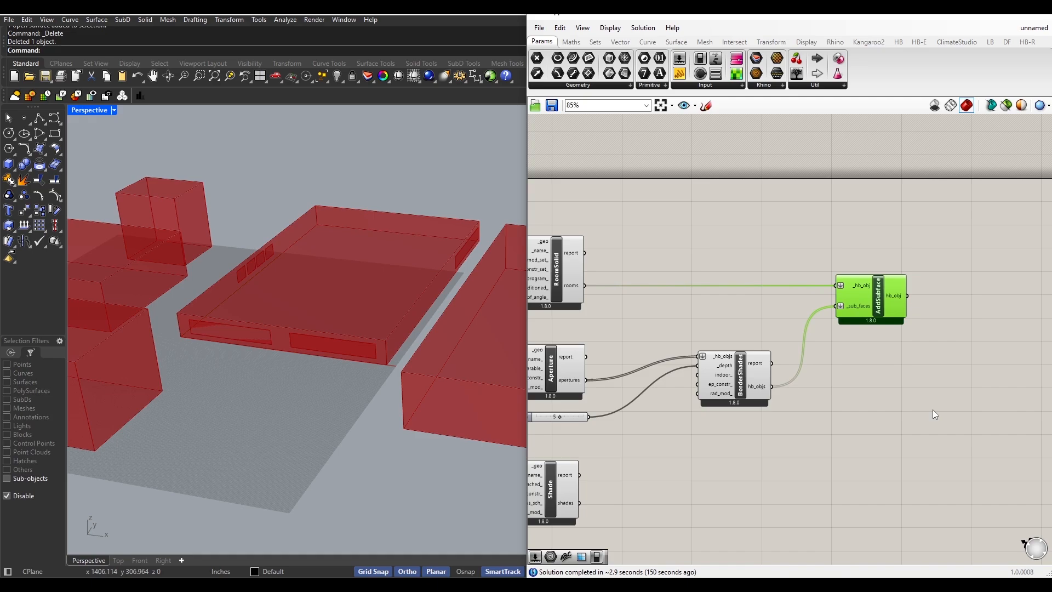
- Place an HB Model component on the canvas, below the AddSubface component
{"action": "scroll", "coordinate": [933, 410], "scroll_direction": "down", "scroll_amount": 2}
{"action": "double_click", "coordinate": [855, 440]}
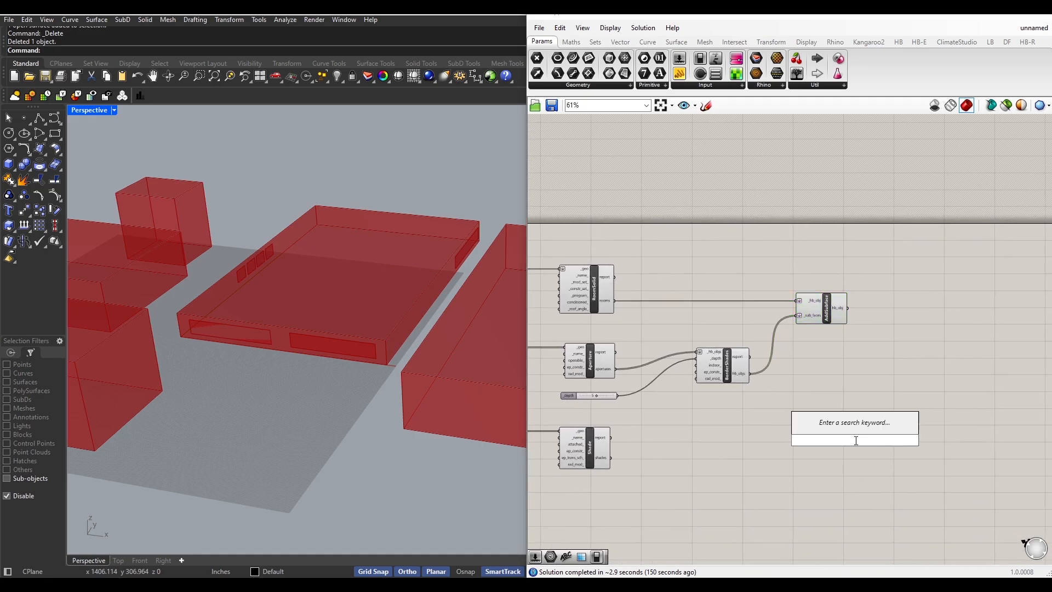
{"action": "type", "text": "Hb"}
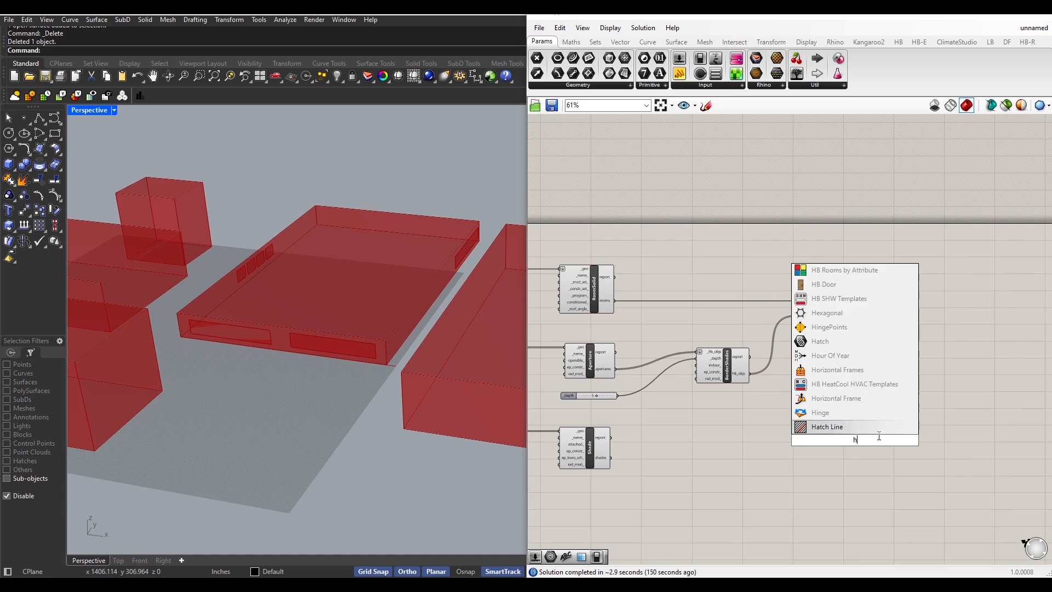
{"action": "type", "text": " model"}
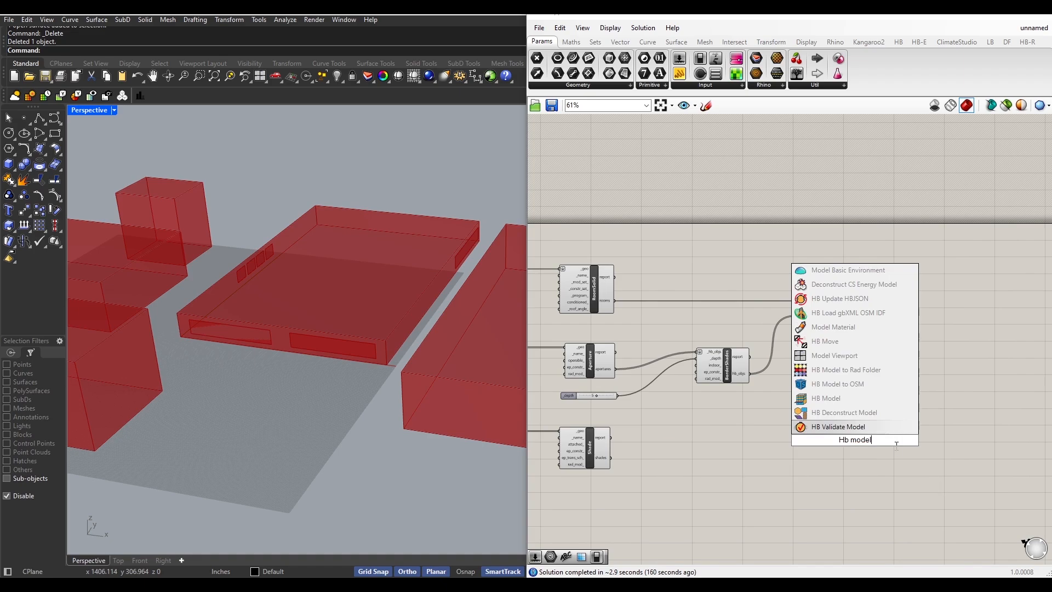
{"action": "left_click", "coordinate": [826, 398]}
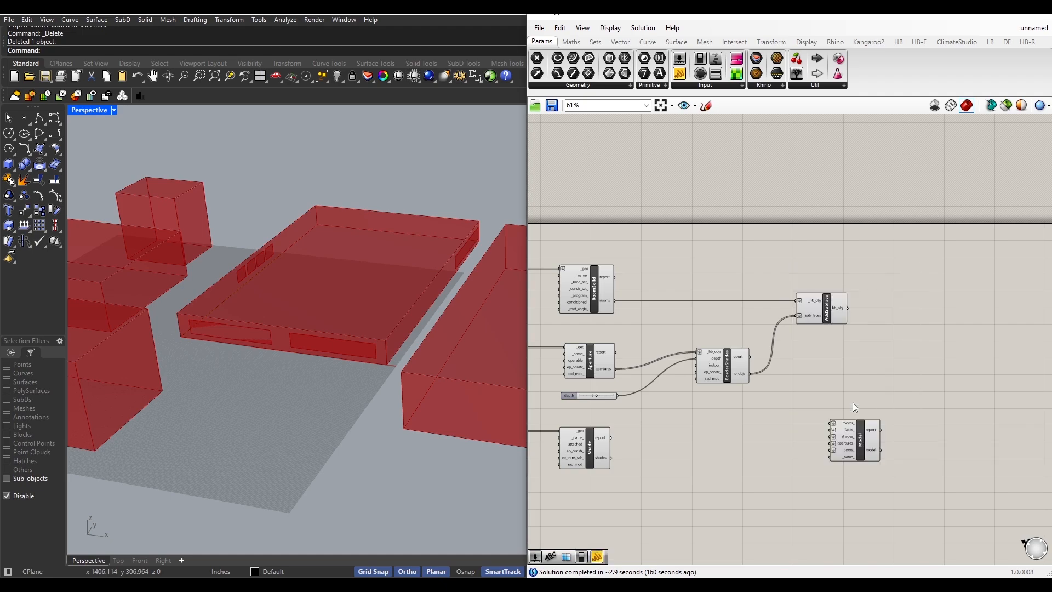
- Connect AddSubface's hb_obj output to Model's rooms_ input and Shade's shades output to Model's shades_ input
{"action": "scroll", "coordinate": [804, 420], "scroll_direction": "up", "scroll_amount": 2}
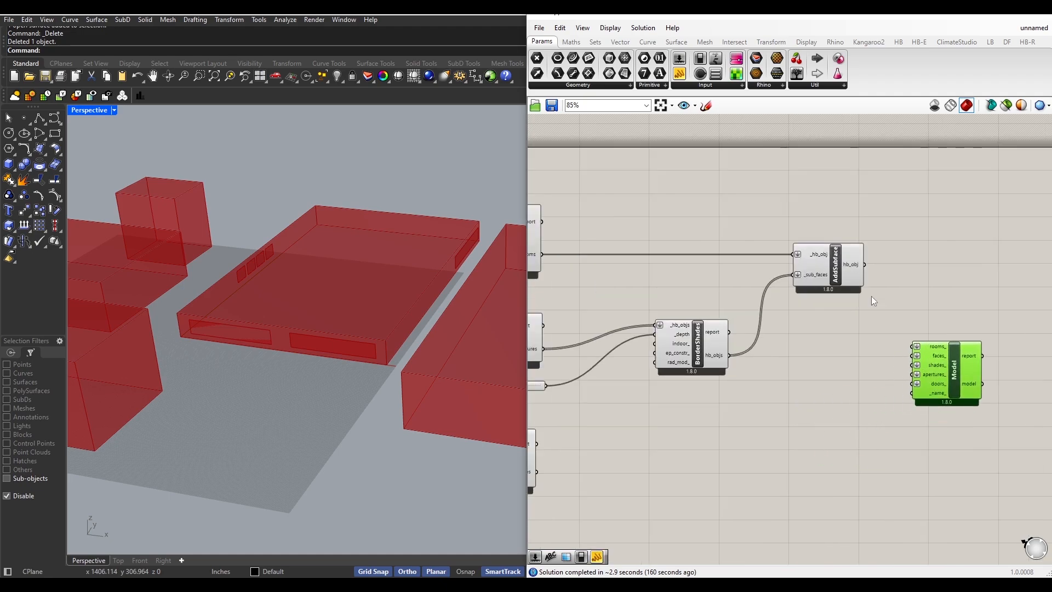
{"action": "left_click_drag", "start_coordinate": [864, 265], "coordinate": [958, 376]}
{"action": "scroll", "coordinate": [904, 367], "scroll_direction": "down", "scroll_amount": 3}
{"action": "scroll", "coordinate": [686, 414], "scroll_direction": "up", "scroll_amount": 3}
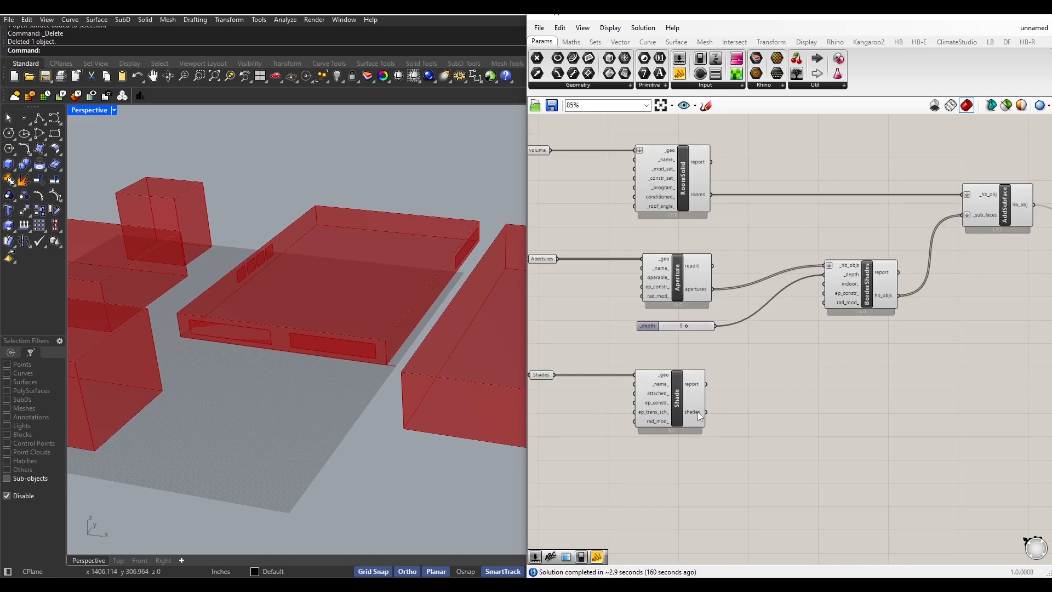
{"action": "scroll", "coordinate": [728, 420], "scroll_direction": "down", "scroll_amount": 2}
{"action": "left_click_drag", "start_coordinate": [662, 420], "coordinate": [947, 348]}
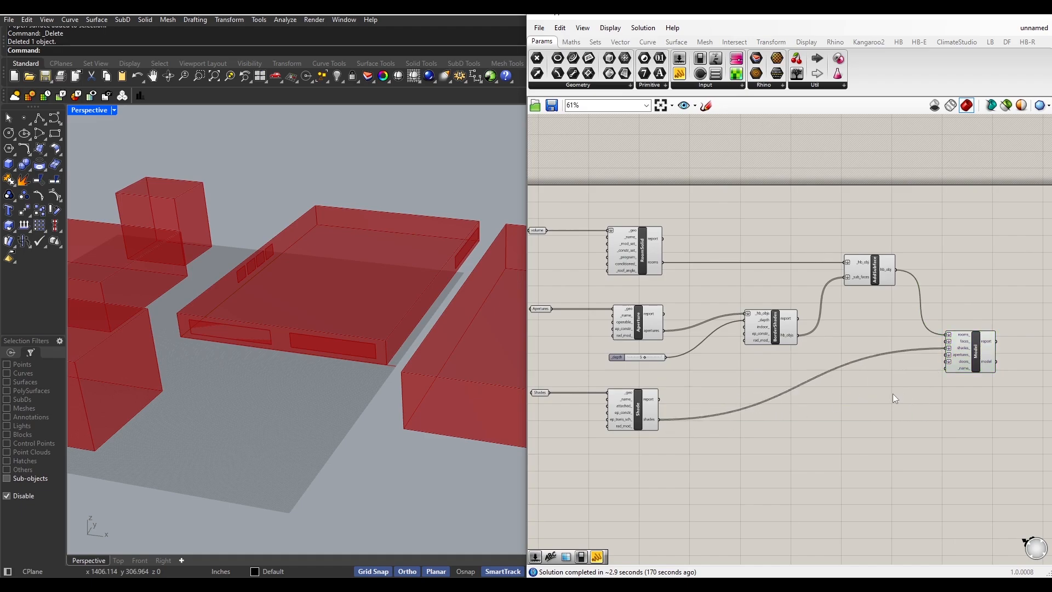
- Add an HB Visualize by Type component downstream of Model and connect the model output to its _hb_objs input
{"action": "scroll", "coordinate": [892, 394], "scroll_direction": "down", "scroll_amount": 2}
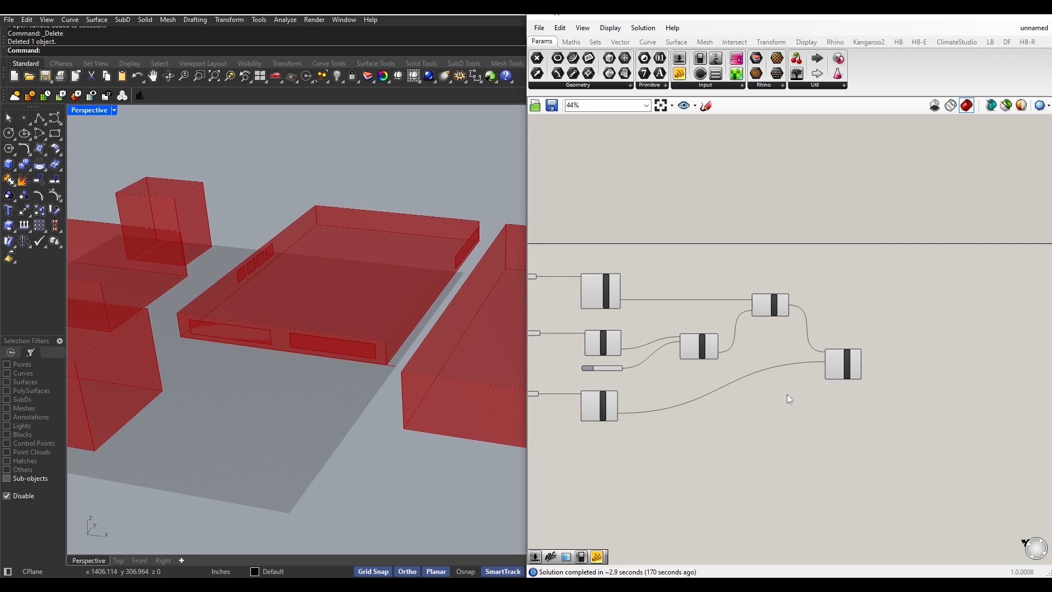
{"action": "scroll", "coordinate": [830, 374], "scroll_direction": "up", "scroll_amount": 2}
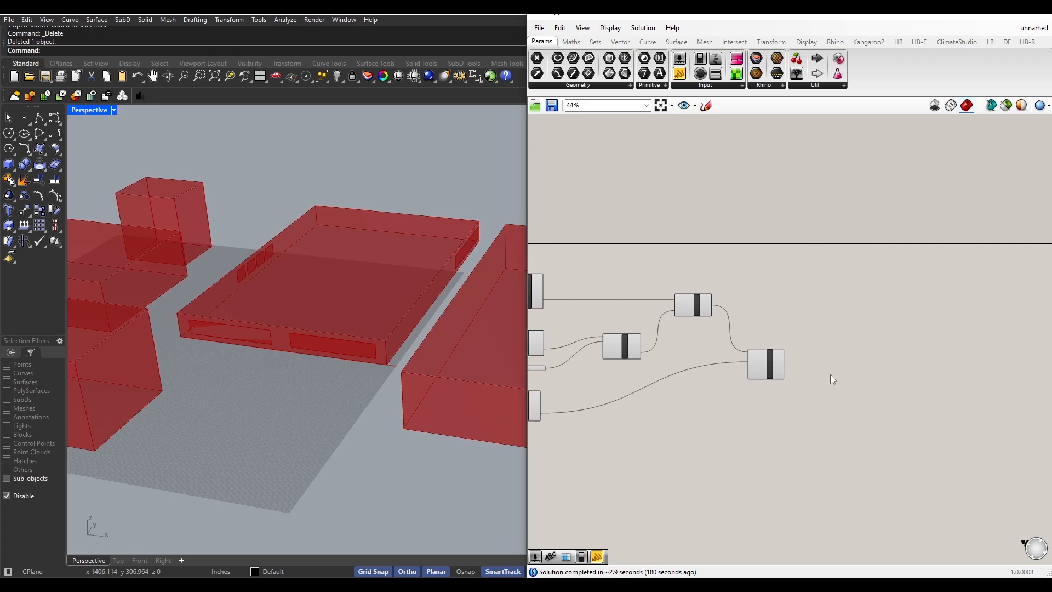
{"action": "double_click", "coordinate": [825, 374]}
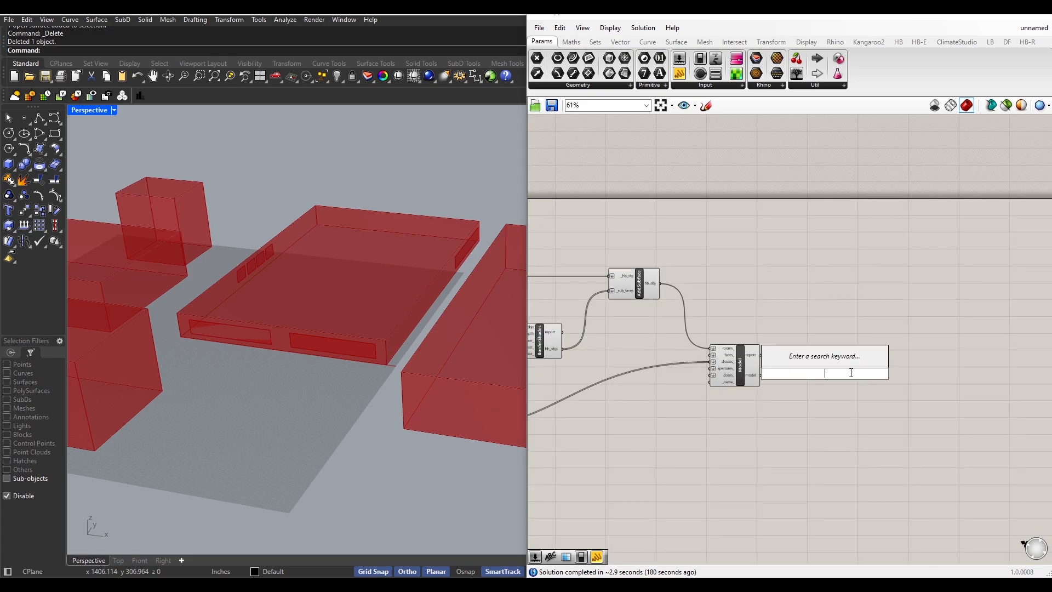
{"action": "type", "text": "Hb"}
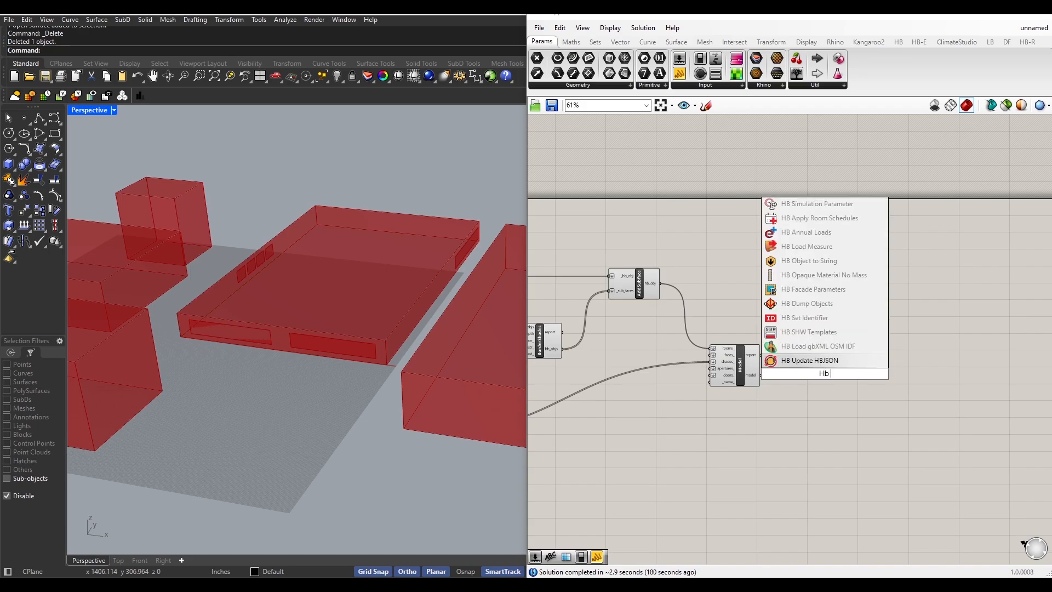
{"action": "type", "text": " visua"}
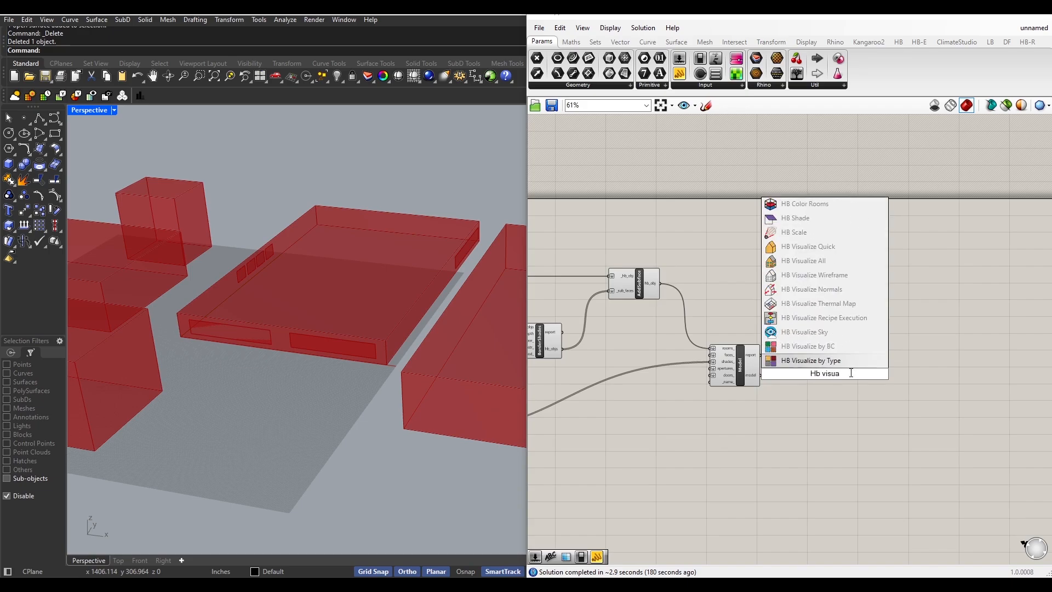
{"action": "left_click", "coordinate": [859, 360]}
{"action": "scroll", "coordinate": [825, 375], "scroll_direction": "up", "scroll_amount": 2}
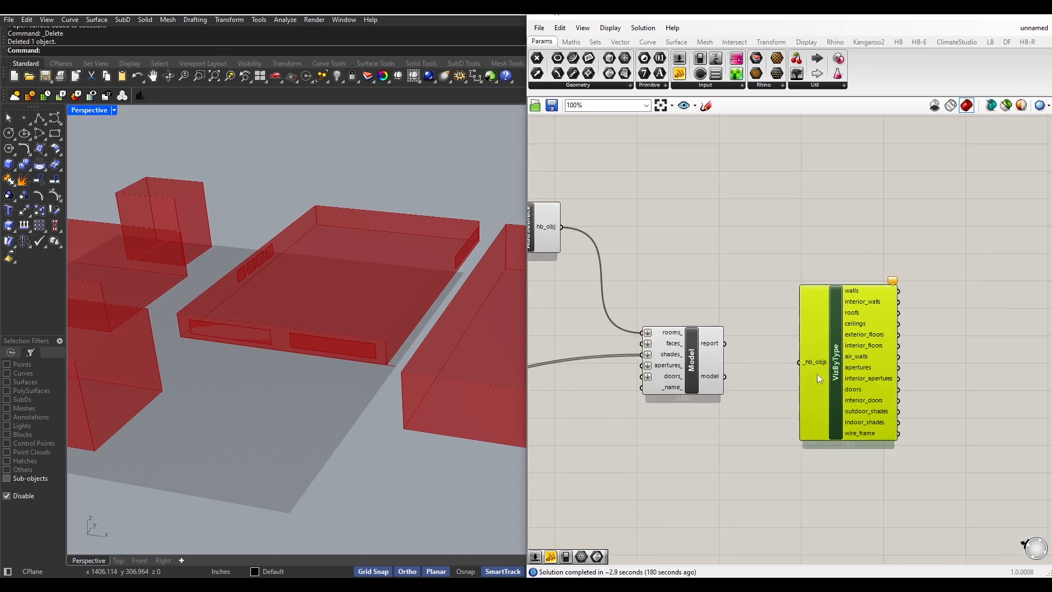
{"action": "left_click_drag", "start_coordinate": [754, 376], "coordinate": [799, 362]}
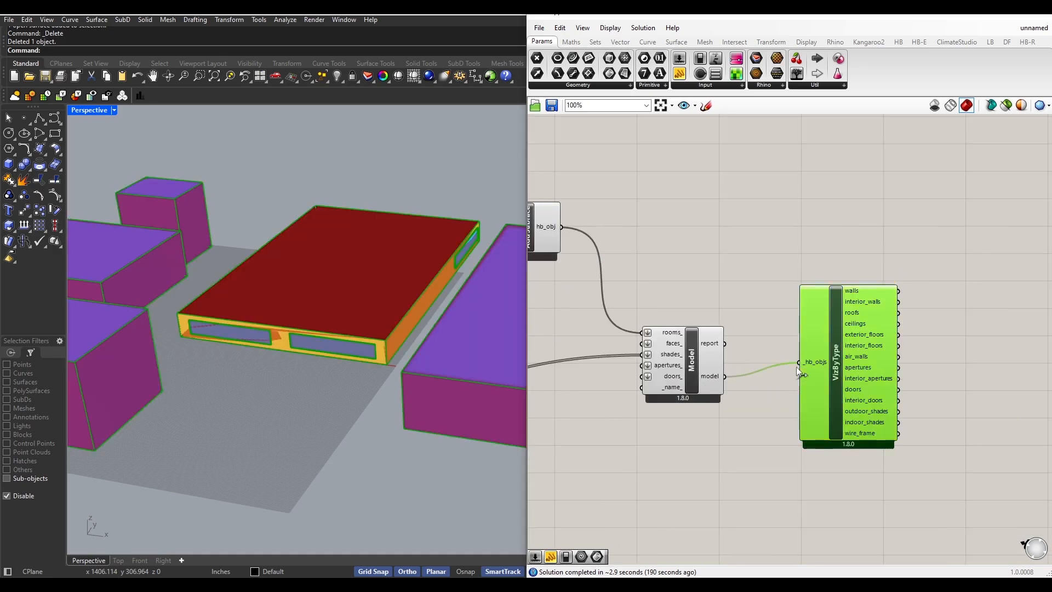
- Turn off the preview of the volume, Apertures and Shades parameters so only the Honeybee visualization is drawn
{"action": "scroll", "coordinate": [682, 433], "scroll_direction": "down", "scroll_amount": 2}
{"action": "right_click_drag", "start_coordinate": [682, 433], "coordinate": [775, 423]}
{"action": "scroll", "coordinate": [335, 427], "scroll_direction": "down", "scroll_amount": 1}
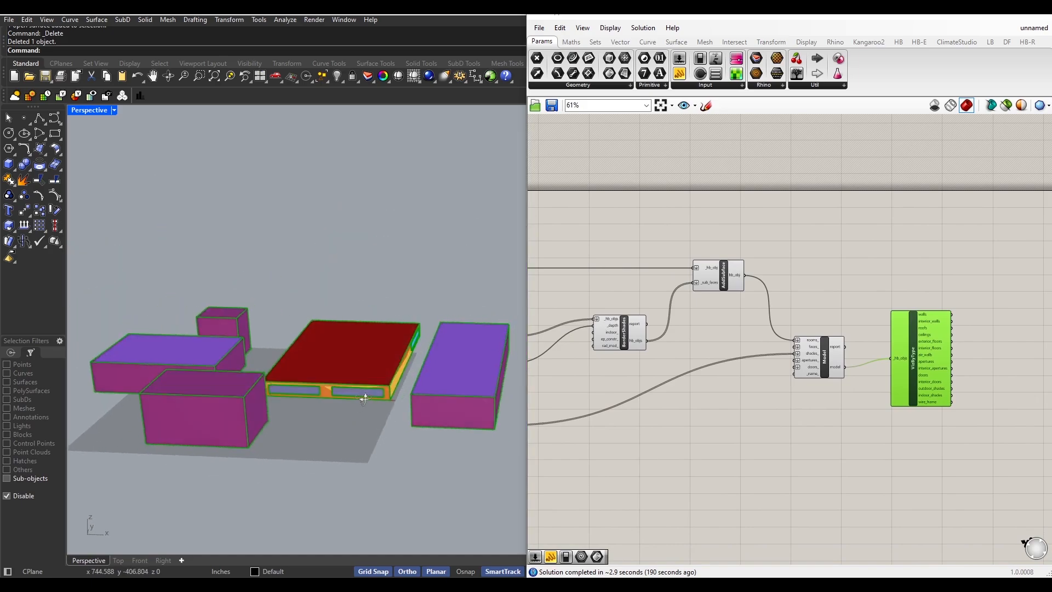
{"action": "scroll", "coordinate": [275, 403], "scroll_direction": "up", "scroll_amount": 4}
{"action": "scroll", "coordinate": [263, 382], "scroll_direction": "down", "scroll_amount": 5}
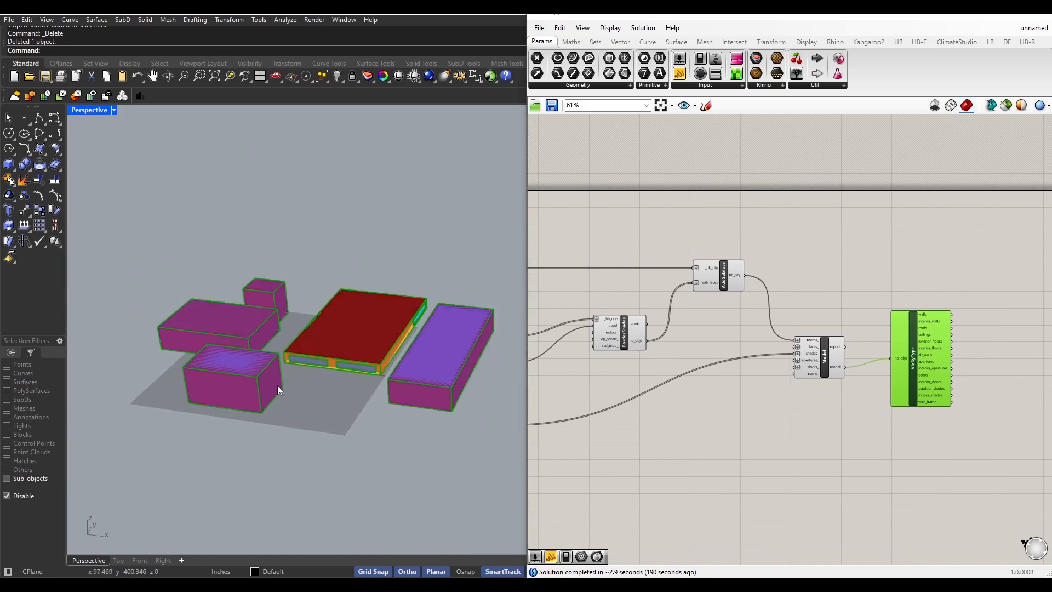
{"action": "scroll", "coordinate": [665, 446], "scroll_direction": "down", "scroll_amount": 3}
{"action": "scroll", "coordinate": [788, 414], "scroll_direction": "up", "scroll_amount": 2}
{"action": "scroll", "coordinate": [667, 341], "scroll_direction": "up", "scroll_amount": 1}
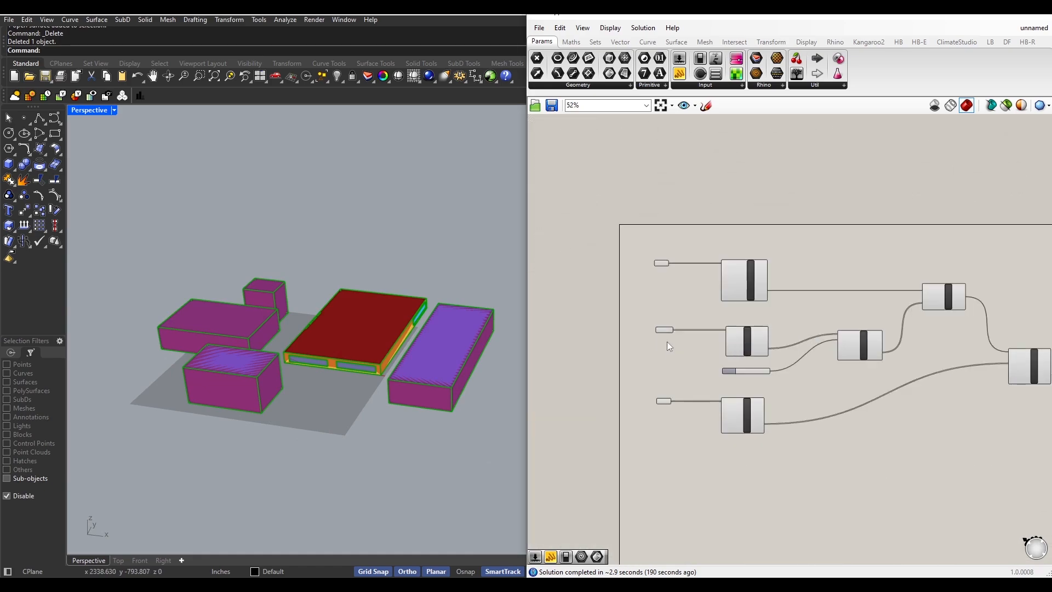
{"action": "left_click_drag", "start_coordinate": [642, 245], "coordinate": [695, 455]}
{"action": "right_click", "coordinate": [675, 450]}
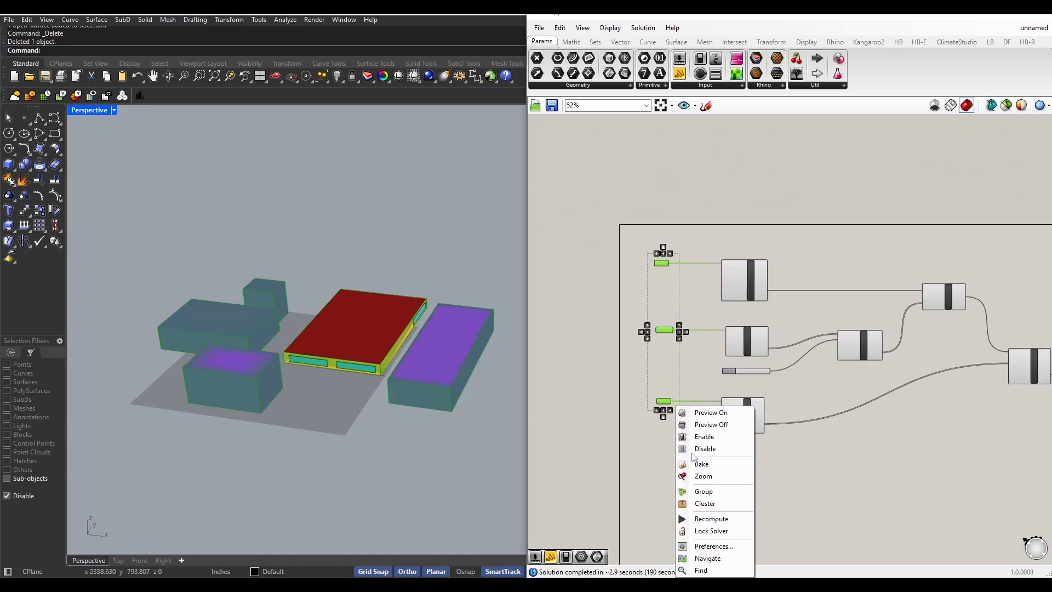
{"action": "left_click", "coordinate": [691, 426]}
- Examine the visualized Honeybee model up close, comparing the border shades around the apertures with the _depth slider setting
{"action": "right_click_drag", "start_coordinate": [424, 429], "coordinate": [458, 417]}
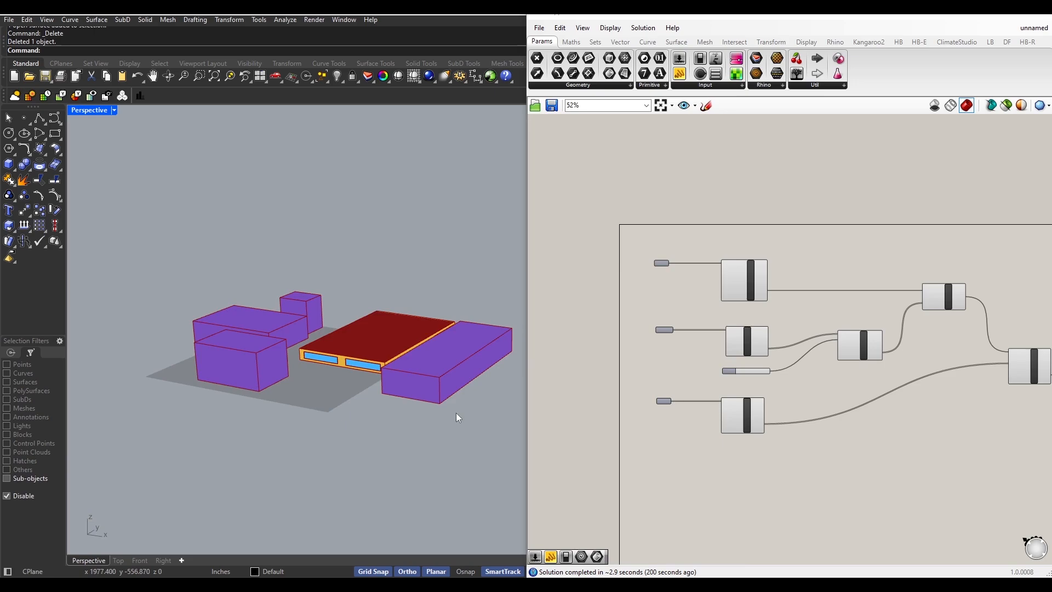
{"action": "scroll", "coordinate": [350, 367], "scroll_direction": "up", "scroll_amount": 10}
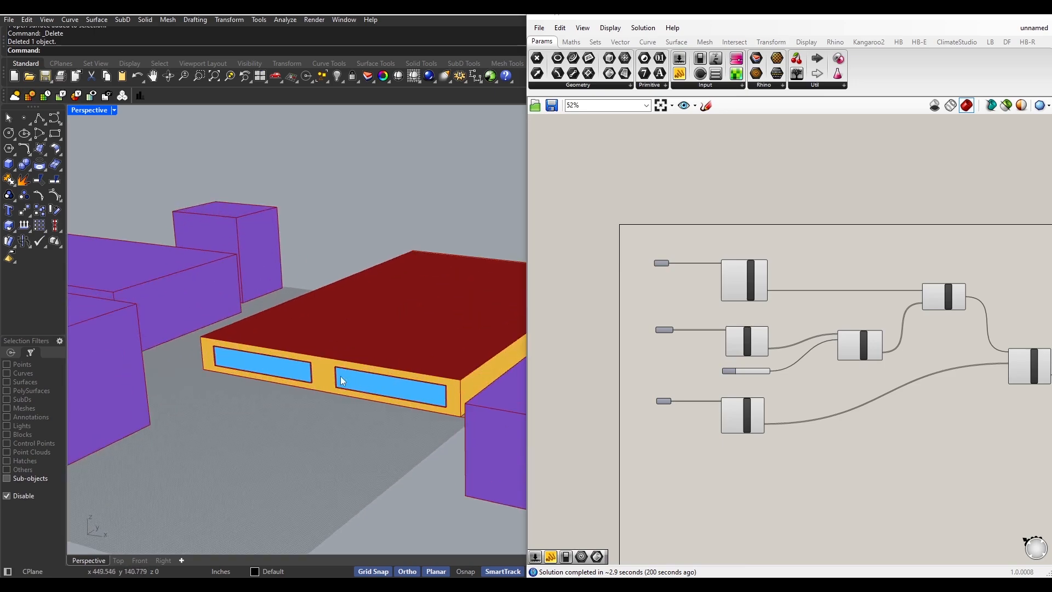
{"action": "scroll", "coordinate": [328, 373], "scroll_direction": "up", "scroll_amount": 1}
{"action": "right_click_drag", "start_coordinate": [342, 367], "coordinate": [319, 372]}
{"action": "scroll", "coordinate": [744, 372], "scroll_direction": "up", "scroll_amount": 4}
{"action": "scroll", "coordinate": [745, 381], "scroll_direction": "up", "scroll_amount": 3}
{"action": "mouse_move", "coordinate": [768, 374]}
{"action": "left_mouse_down"}
{"action": "mouse_move", "coordinate": [851, 374]}
{"action": "mouse_move", "coordinate": [738, 377]}
{"action": "mouse_move", "coordinate": [831, 376]}
{"action": "mouse_move", "coordinate": [773, 378]}
{"action": "left_mouse_up"}
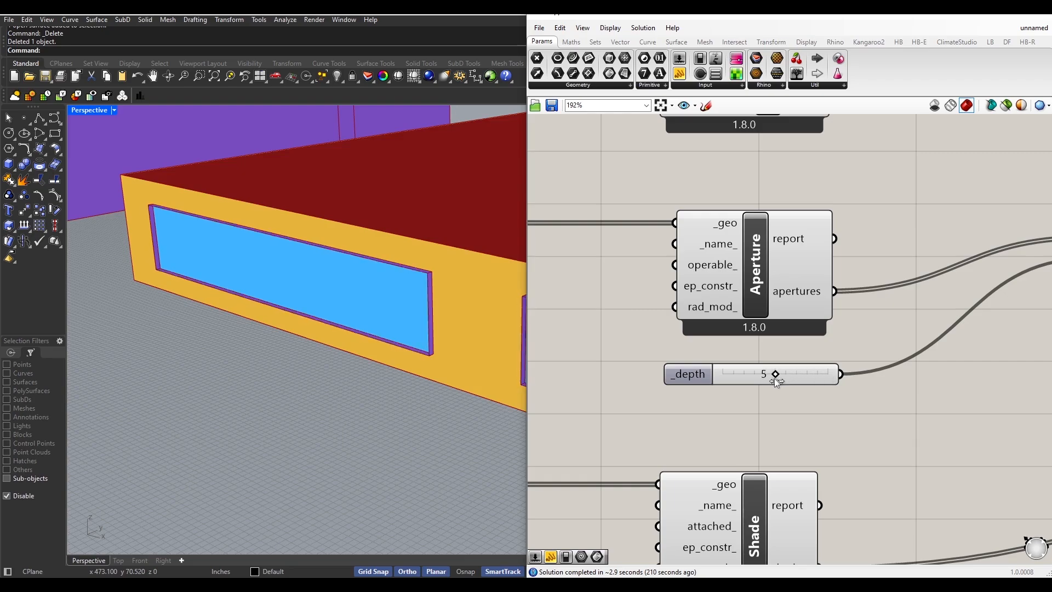
{"action": "scroll", "coordinate": [417, 446], "scroll_direction": "down", "scroll_amount": 5}
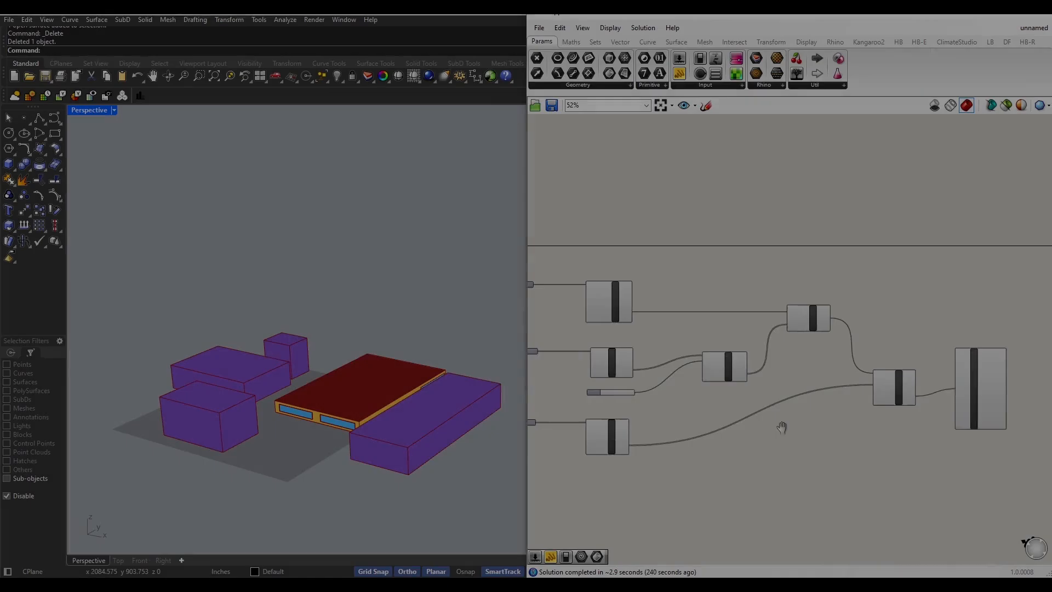
{"action": "scroll", "coordinate": [784, 430], "scroll_direction": "down", "scroll_amount": 2}
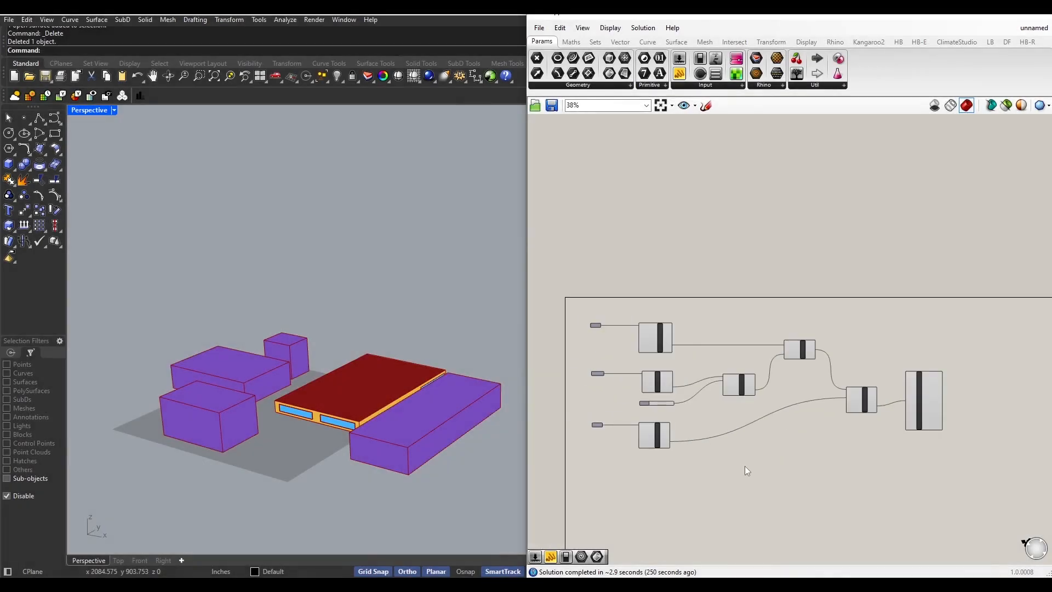
- Place a Scribble note on the canvas above the components and set its text size to 50
{"action": "double_click", "coordinate": [716, 323]}
{"action": "type", "text": "scribb"}
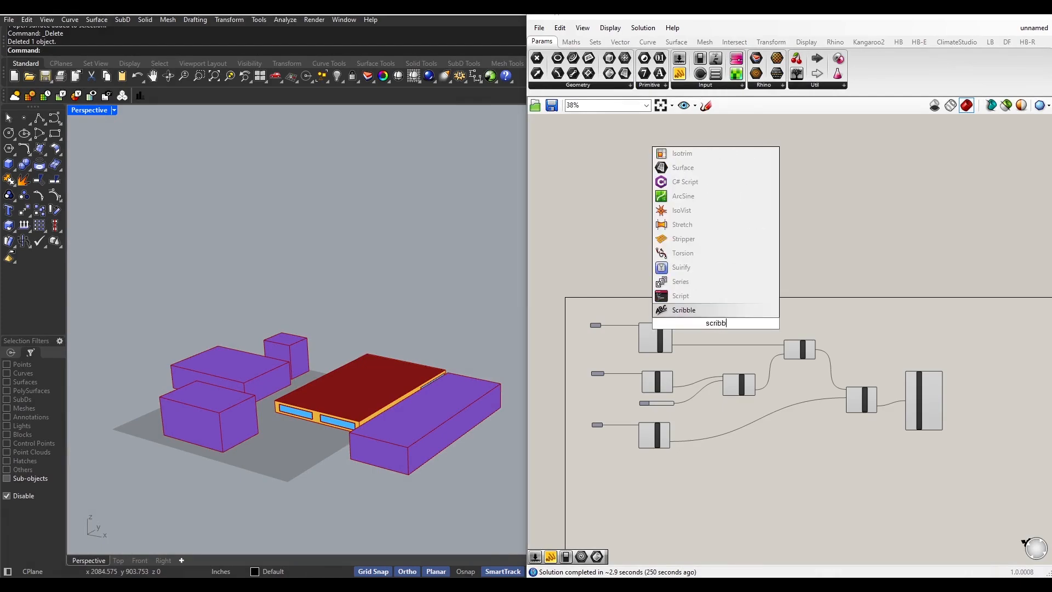
{"action": "key", "text": "Return"}
{"action": "double_click", "coordinate": [715, 323]}
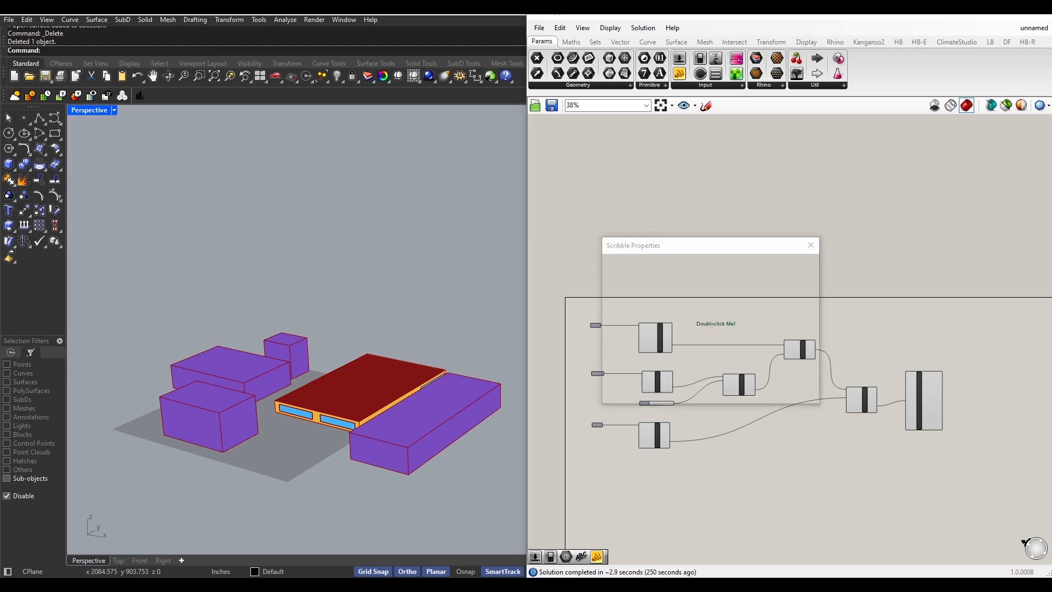
{"action": "left_click_drag", "start_coordinate": [679, 356], "coordinate": [723, 360]}
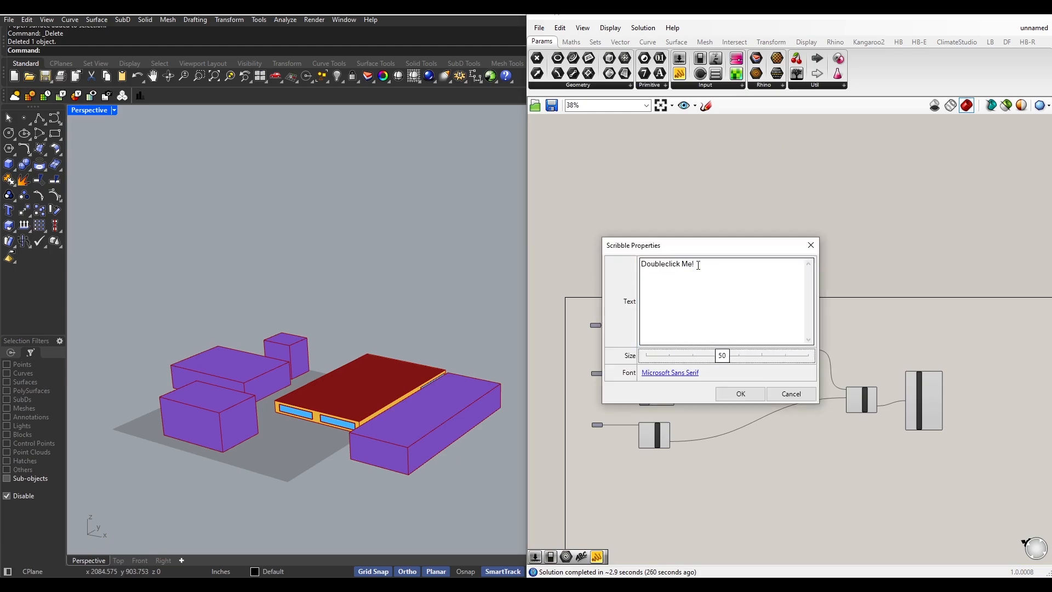
- Change the Scribble text to "Model and Environment Assigning" and place it as a title above the component chain
{"action": "left_click_drag", "start_coordinate": [695, 264], "coordinate": [592, 268]}
{"action": "key", "text": "BackSpace"}
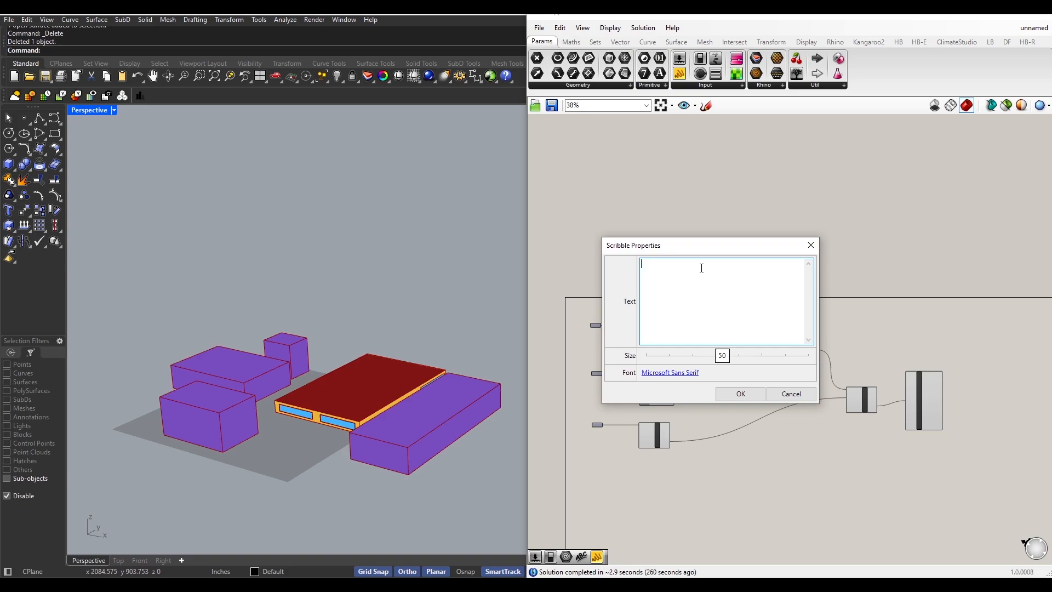
{"action": "type", "text": "MOde"}
{"action": "key", "text": "BackSpace"}
{"action": "key", "text": "BackSpace"}
{"action": "key", "text": "BackSpace"}
{"action": "type", "text": "odel and"}
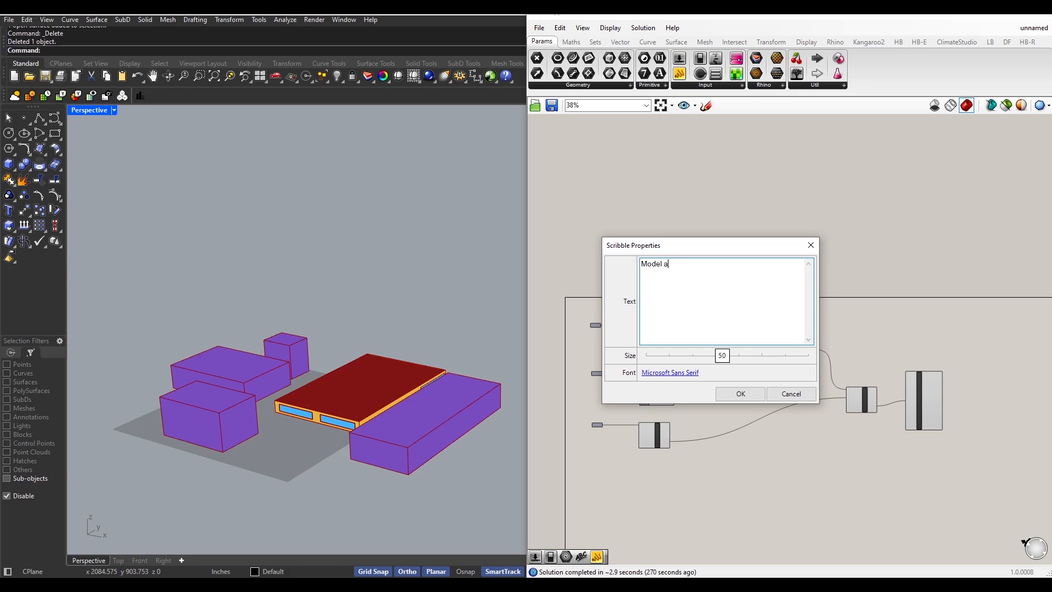
{"action": "type", "text": "nd En"}
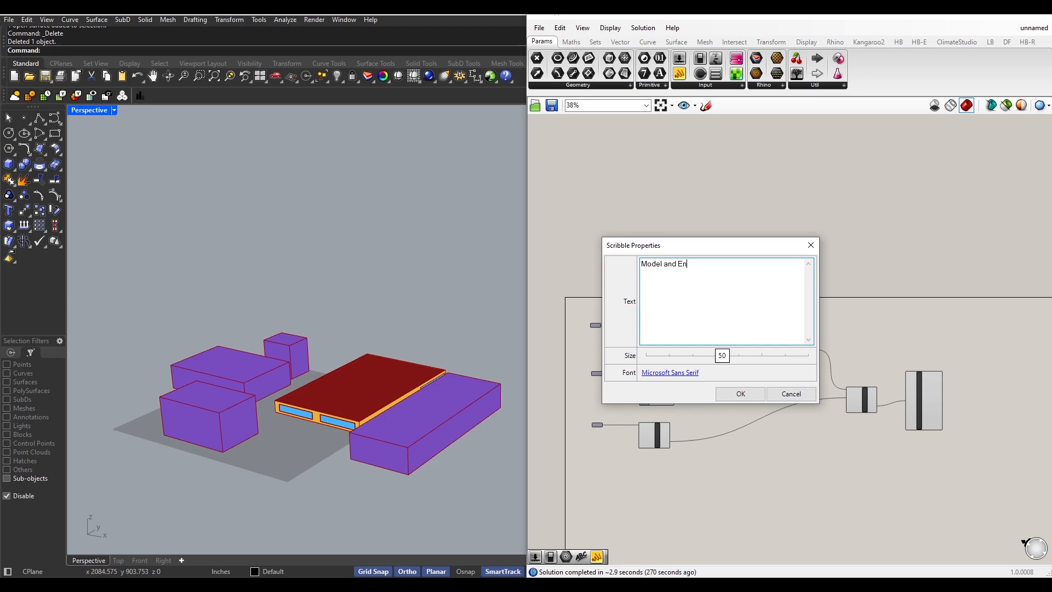
{"action": "type", "text": "vironment Assigning"}
{"action": "left_click", "coordinate": [752, 396]}
{"action": "left_click_drag", "start_coordinate": [818, 327], "coordinate": [813, 318]}
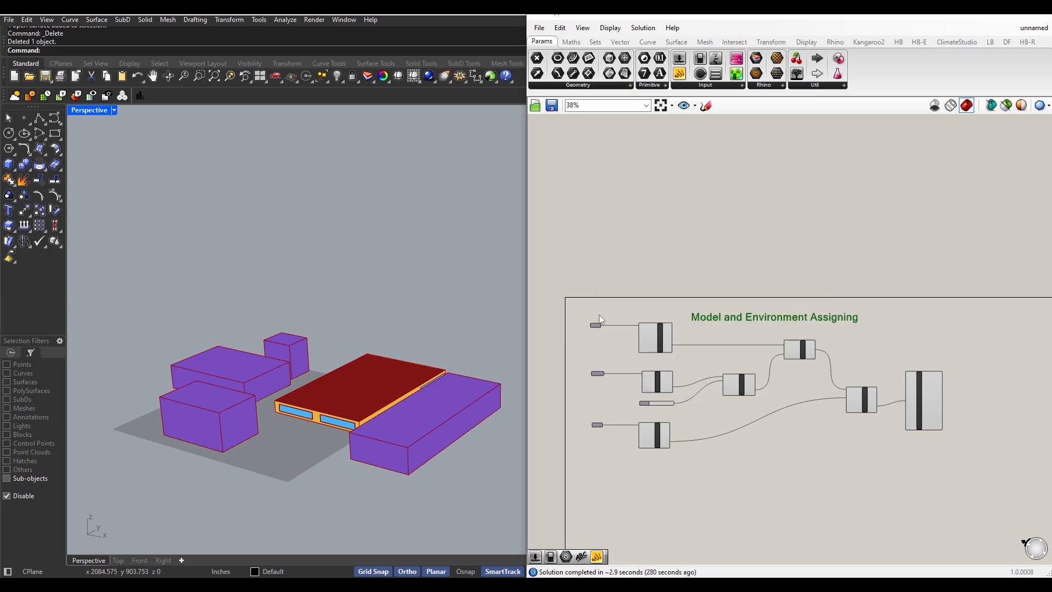
- Group all the model components together with the "Model and Environment Assigning" title
{"action": "left_click_drag", "start_coordinate": [581, 306], "coordinate": [970, 495]}
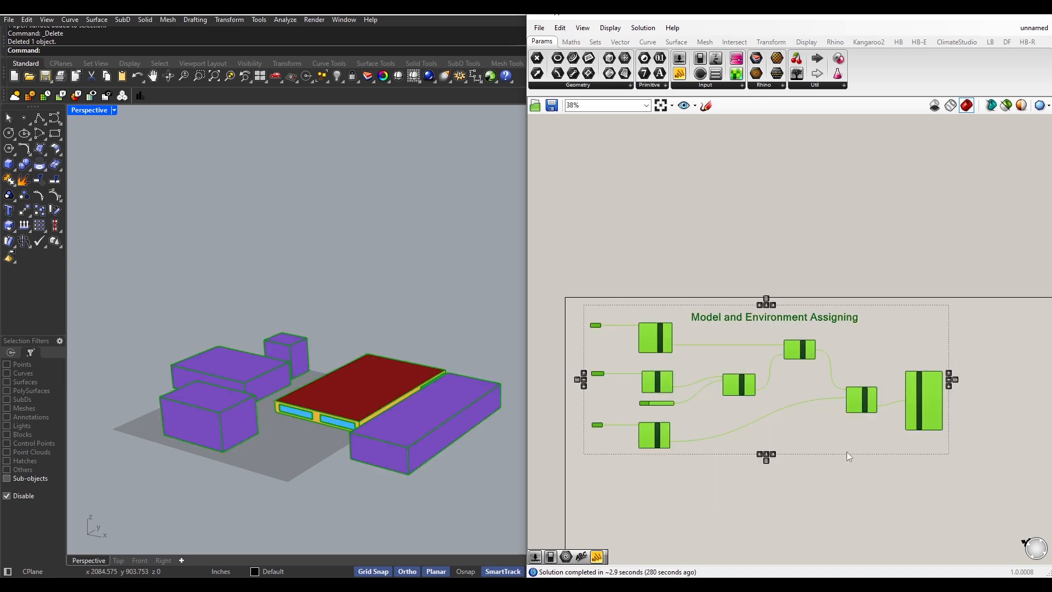
{"action": "type", "text": "Grasshopper"}
{"action": "key", "text": "Escape"}
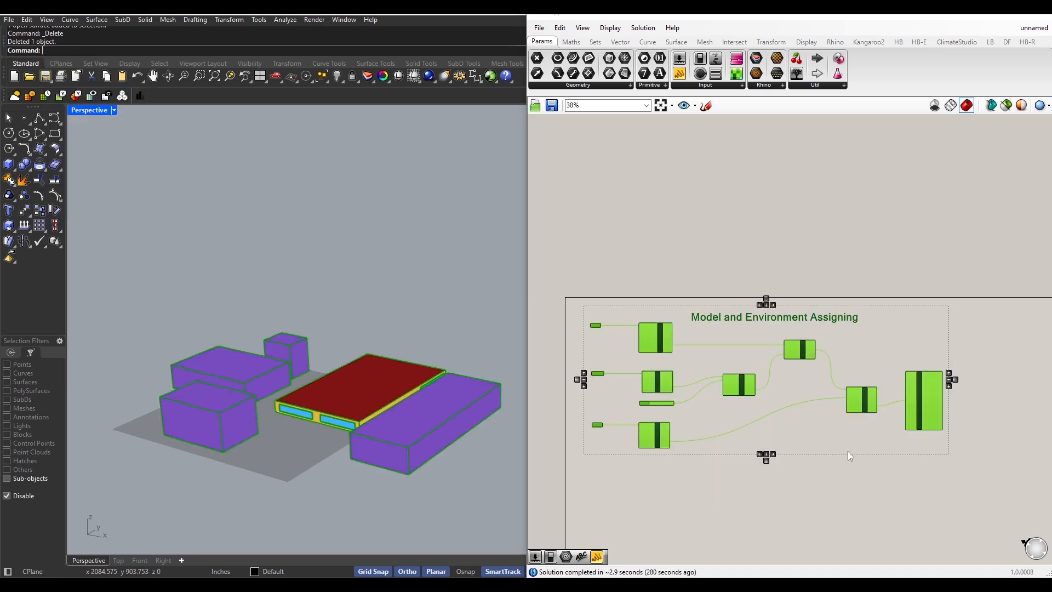
{"action": "right_click", "coordinate": [824, 437]}
{"action": "left_click", "coordinate": [853, 492]}
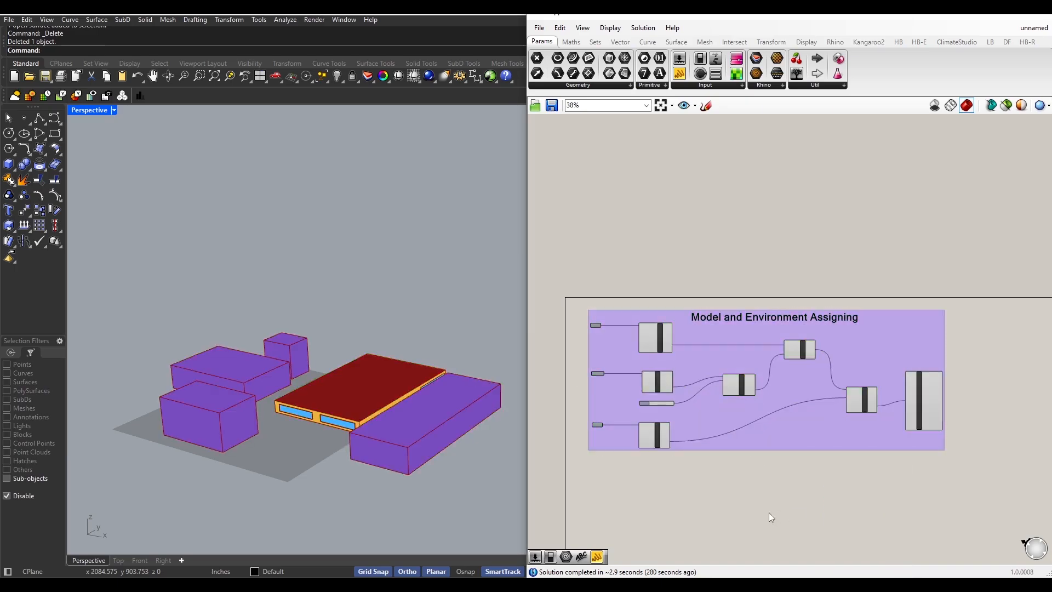
- Add an HB Sensor Grid from Rooms component on the empty canvas below the group
{"action": "scroll", "coordinate": [768, 512], "scroll_direction": "down", "scroll_amount": 2}
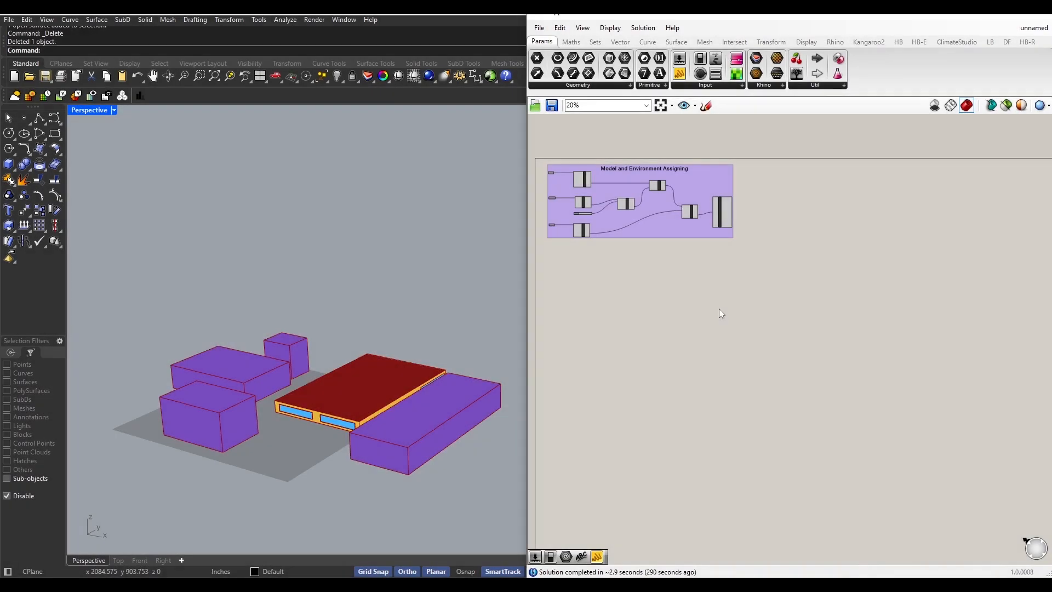
{"action": "double_click", "coordinate": [729, 305]}
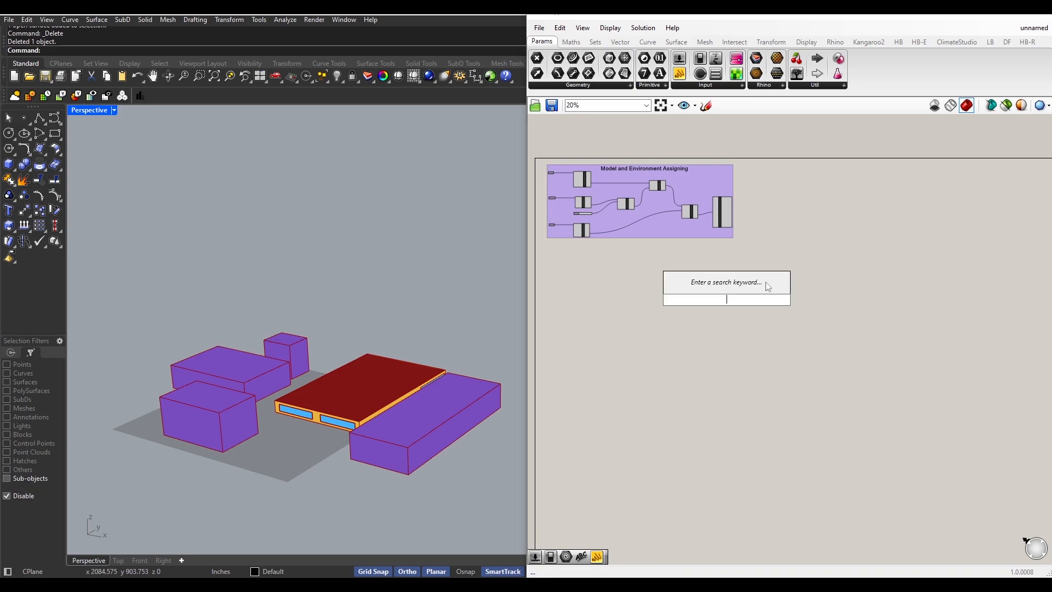
{"action": "type", "text": "H"}
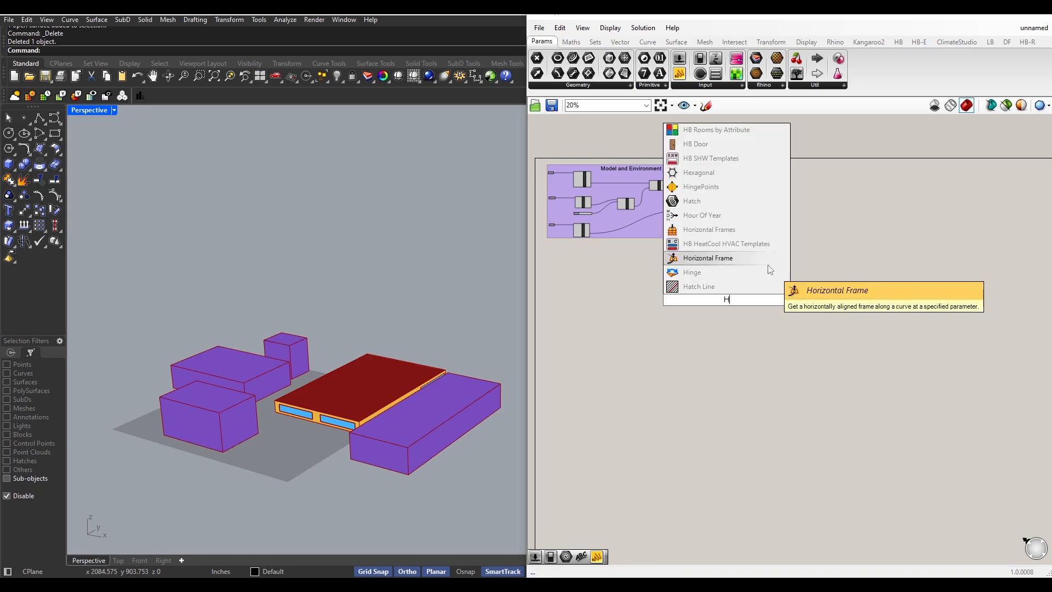
{"action": "type", "text": "B sensor"}
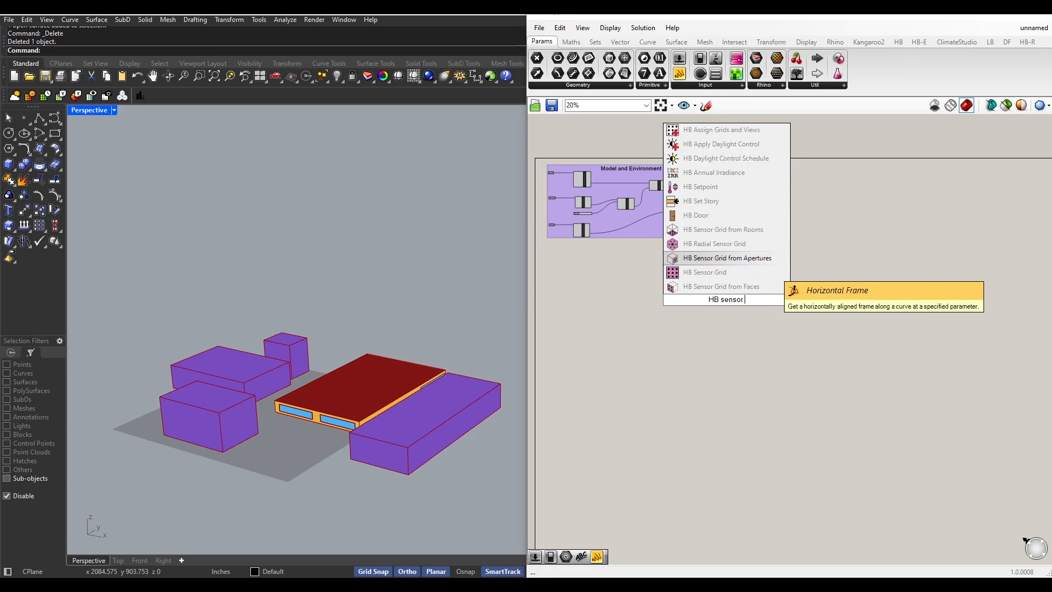
{"action": "type", "text": " grid from"}
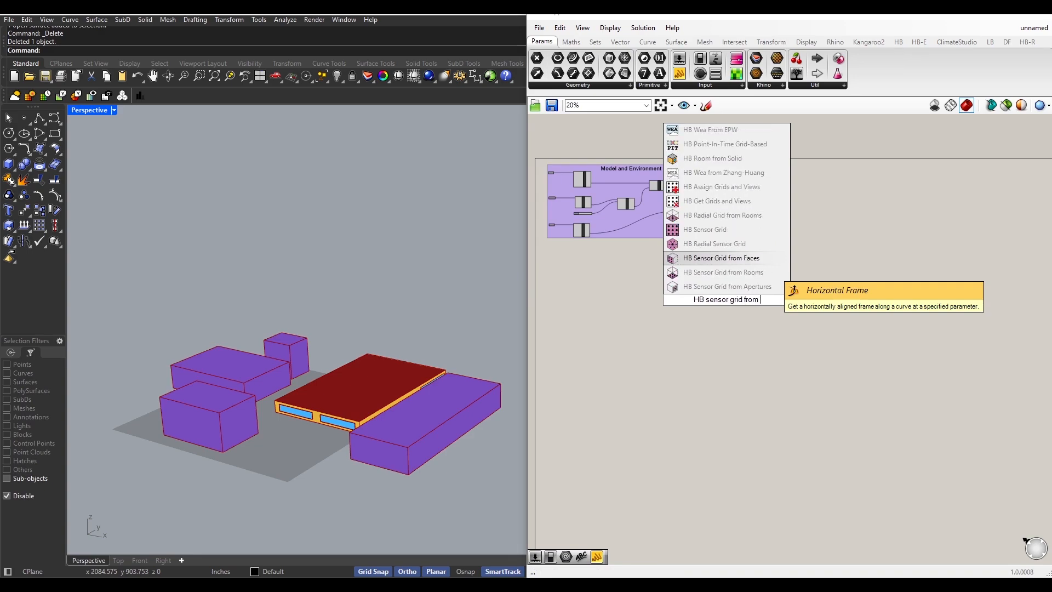
{"action": "left_click", "coordinate": [761, 274]}
- Move the GridRooms component beyond the group's lower-right corner and connect Model's model output to its _rooms input
{"action": "scroll", "coordinate": [712, 301], "scroll_direction": "up", "scroll_amount": 5}
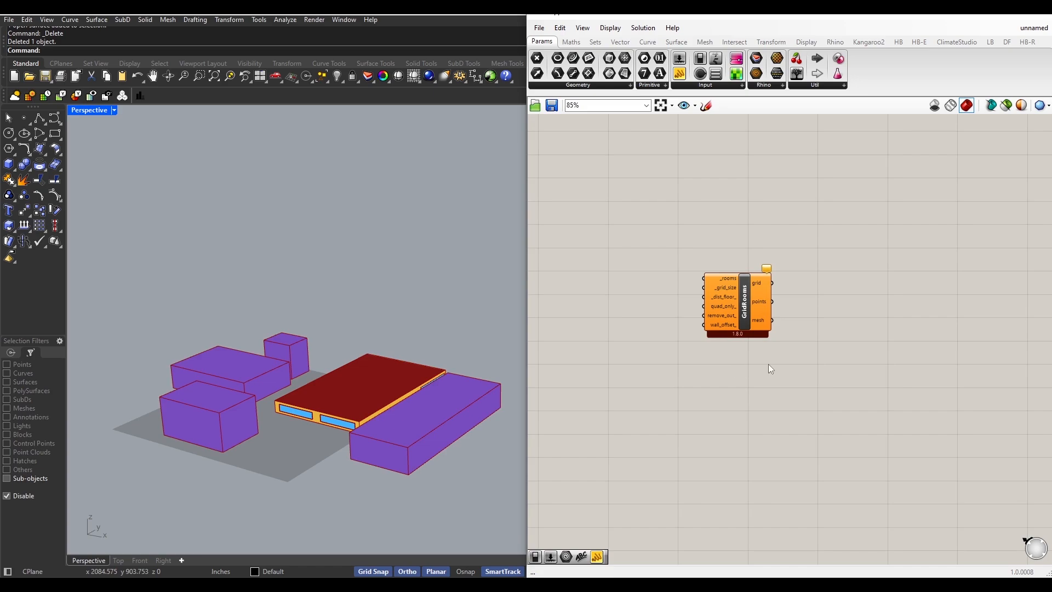
{"action": "scroll", "coordinate": [768, 364], "scroll_direction": "down", "scroll_amount": 2}
{"action": "right_click_drag", "start_coordinate": [769, 364], "coordinate": [684, 479]}
{"action": "left_click", "coordinate": [664, 430]}
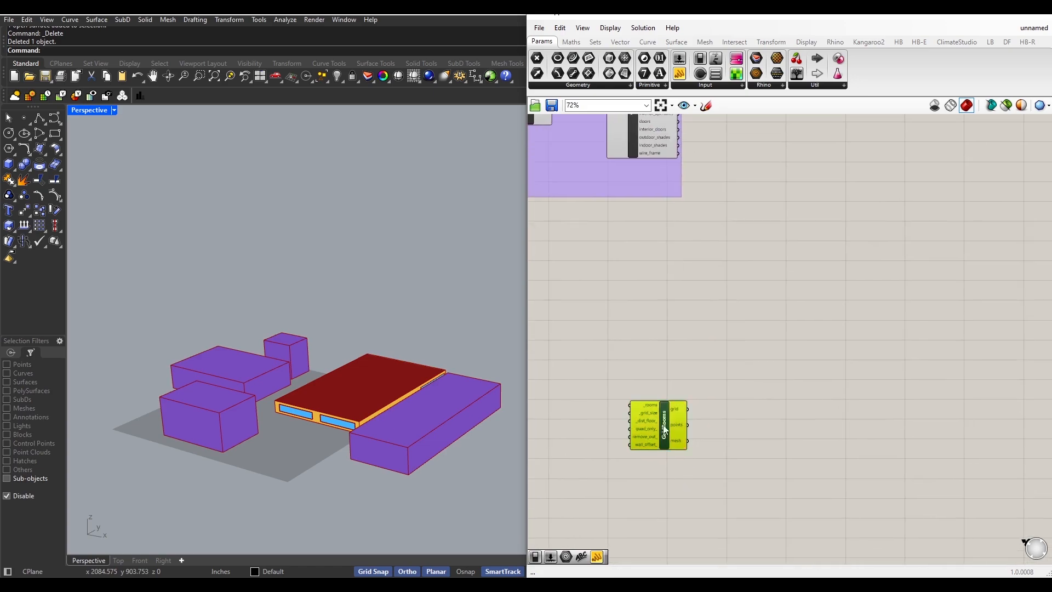
{"action": "left_click_drag", "start_coordinate": [665, 430], "coordinate": [838, 323]}
{"action": "right_click_drag", "start_coordinate": [691, 360], "coordinate": [725, 433]}
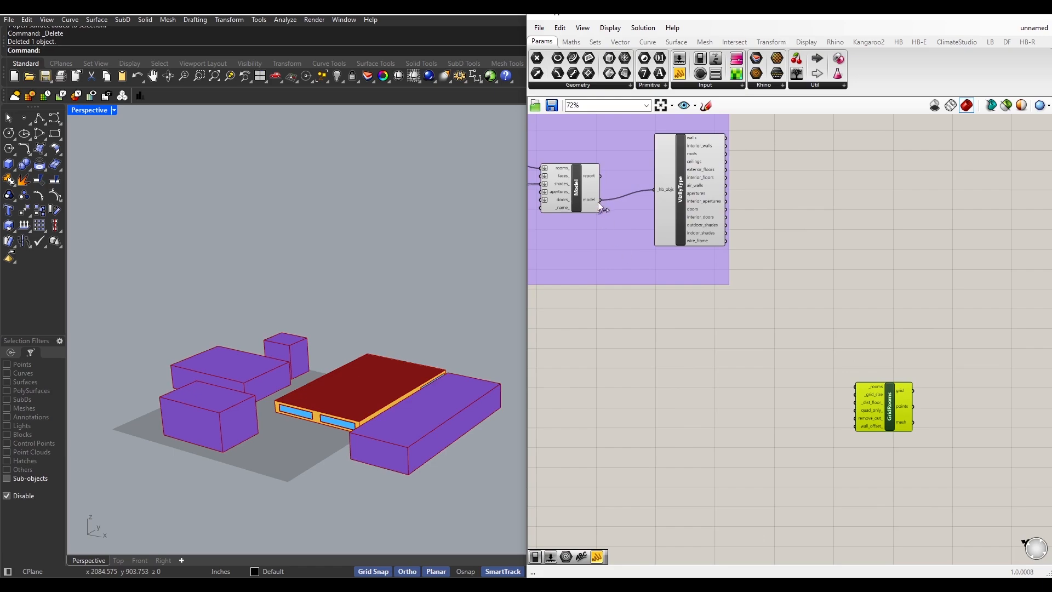
{"action": "left_click_drag", "start_coordinate": [601, 200], "coordinate": [852, 387]}
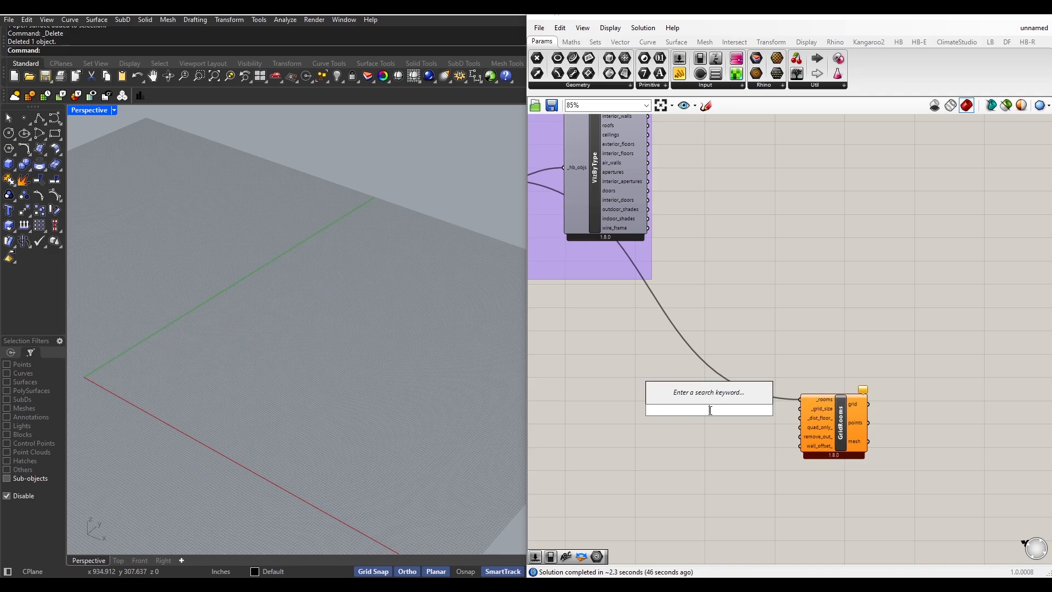
- Add a number slider with a maximum of 25, set it to 25, and connect it to GridRooms' _grid_size input
{"action": "type", "text": "1-"}
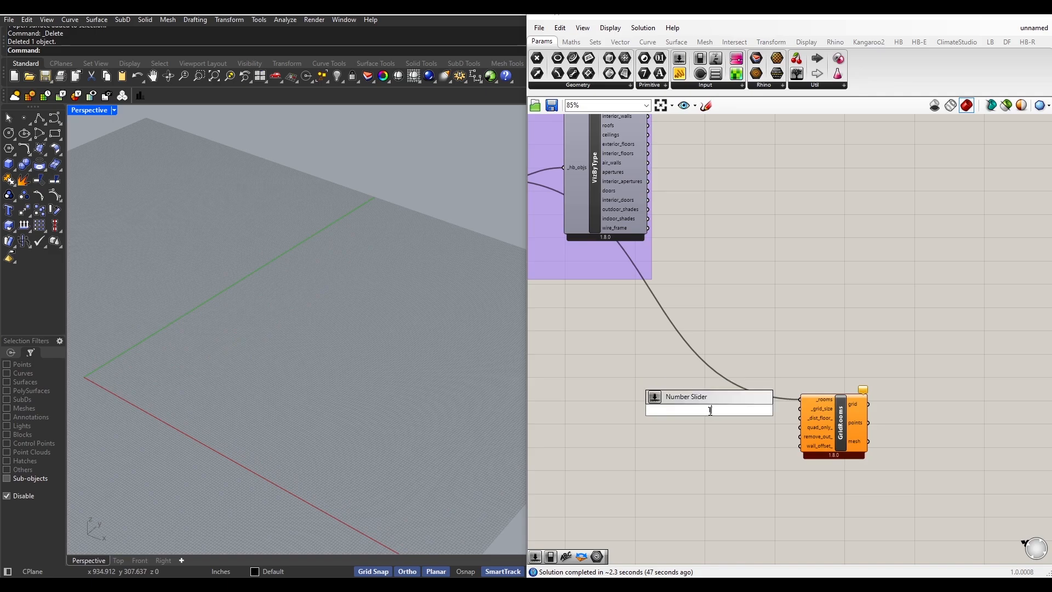
{"action": "type", "text": ".20"}
{"action": "key", "text": "BackSpace"}
{"action": "type", "text": "5"}
{"action": "key", "text": "Return"}
{"action": "scroll", "coordinate": [755, 417], "scroll_direction": "up", "scroll_amount": 3}
{"action": "left_click_drag", "start_coordinate": [678, 412], "coordinate": [694, 410]}
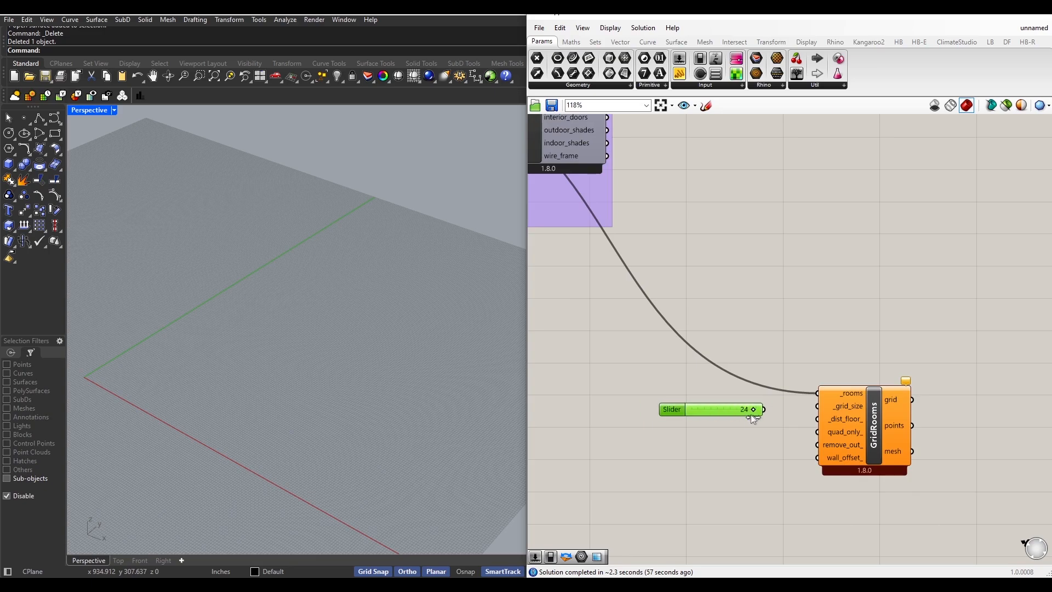
{"action": "mouse_move", "coordinate": [738, 409]}
{"action": "left_mouse_down"}
{"action": "mouse_move", "coordinate": [720, 405]}
{"action": "mouse_move", "coordinate": [811, 407]}
{"action": "left_mouse_up"}
- Try a grid size of 17, compare the sensor point density in the viewport, and return the slider to 25
{"action": "right_click_drag", "start_coordinate": [452, 451], "coordinate": [328, 444]}
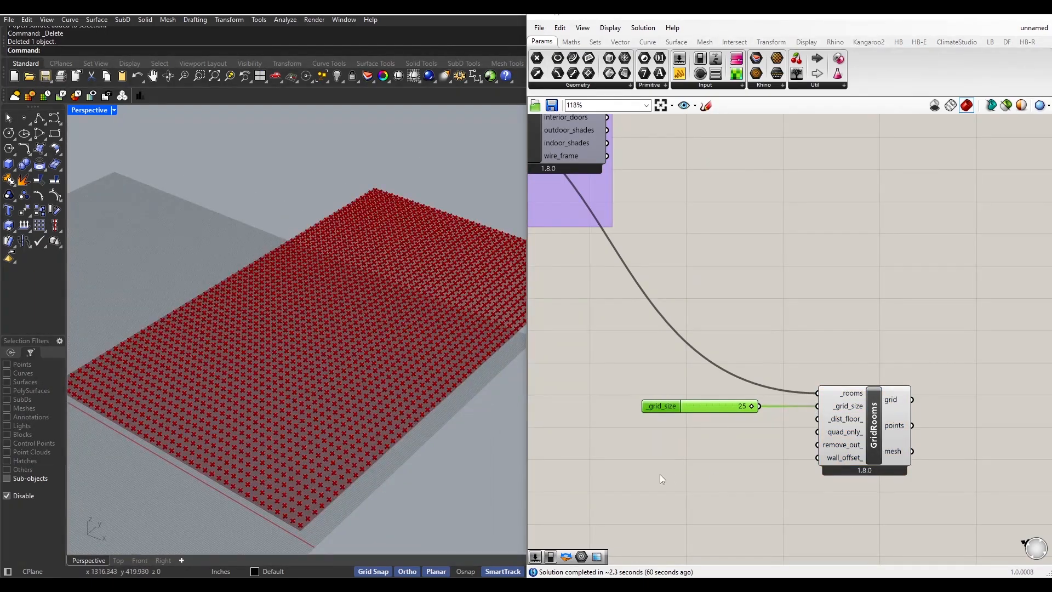
{"action": "left_click_drag", "start_coordinate": [754, 409], "coordinate": [732, 410]}
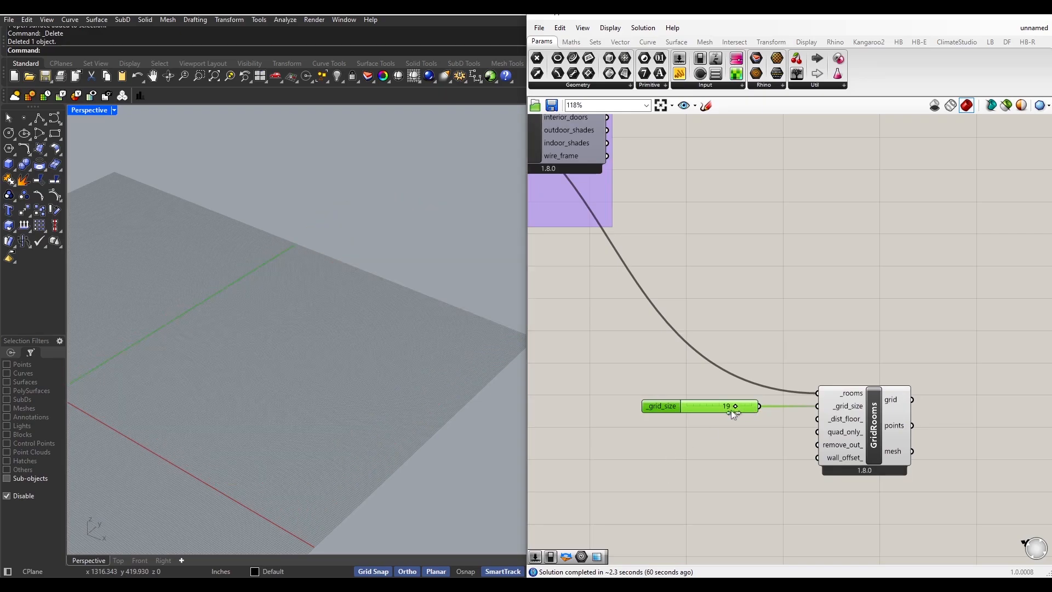
{"action": "scroll", "coordinate": [411, 445], "scroll_direction": "up", "scroll_amount": 5}
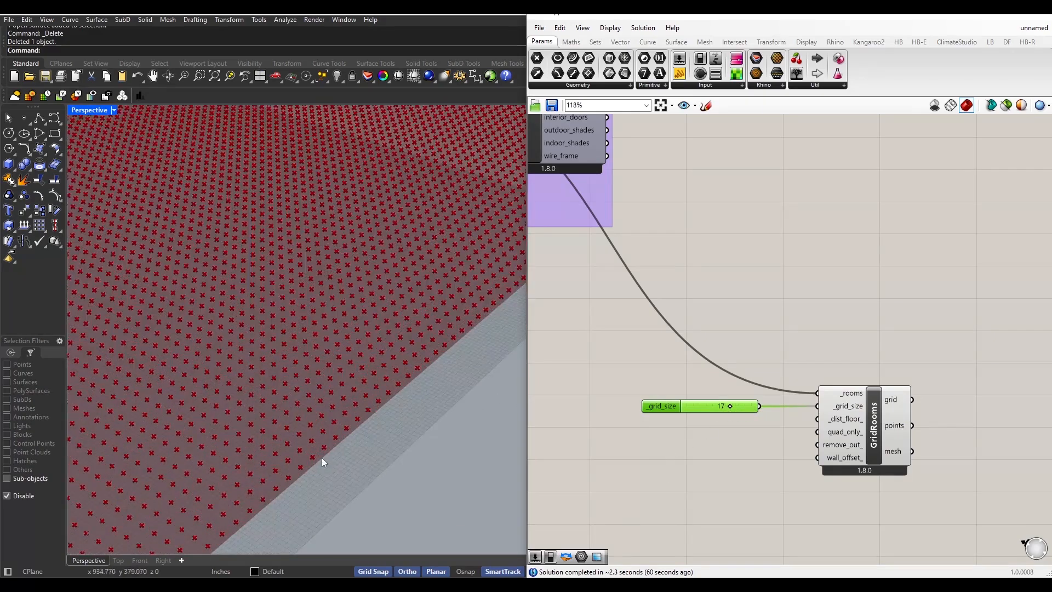
{"action": "right_click_drag", "start_coordinate": [321, 459], "coordinate": [388, 446], "text": "shift"}
{"action": "scroll", "coordinate": [351, 454], "scroll_direction": "down", "scroll_amount": 4}
{"action": "scroll", "coordinate": [422, 456], "scroll_direction": "up", "scroll_amount": 3}
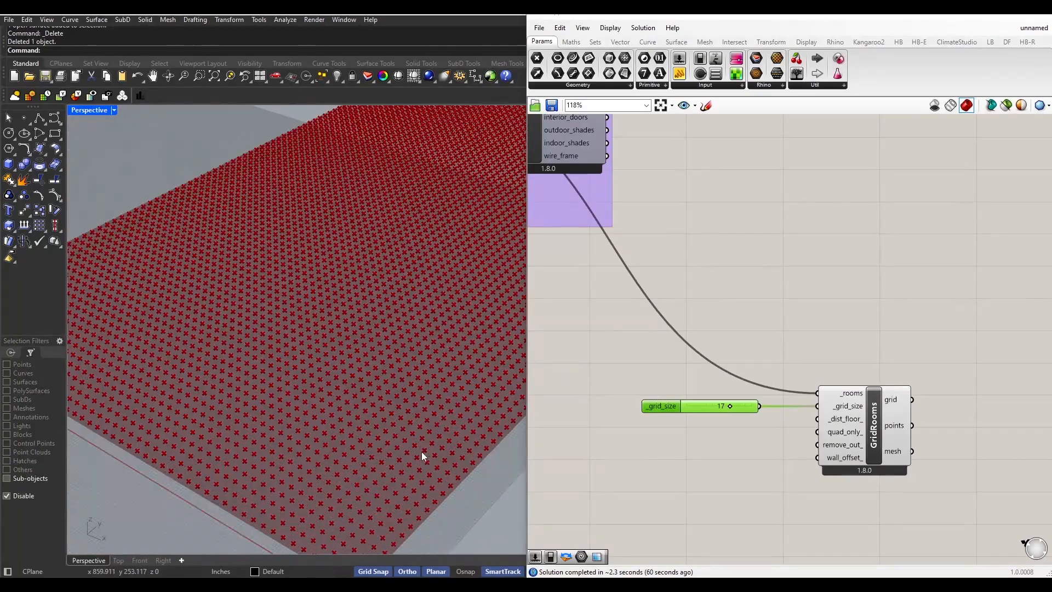
{"action": "left_click_drag", "start_coordinate": [730, 407], "coordinate": [752, 406]}
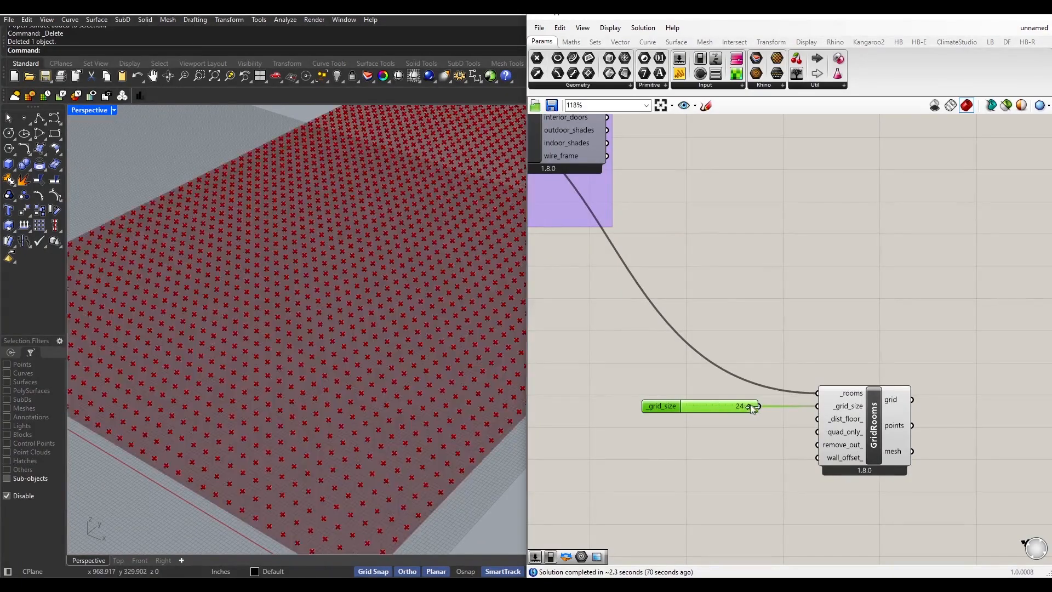
{"action": "scroll", "coordinate": [459, 424], "scroll_direction": "down", "scroll_amount": 3}
{"action": "right_click_drag", "start_coordinate": [459, 424], "coordinate": [381, 413], "text": "shift"}
{"action": "scroll", "coordinate": [377, 406], "scroll_direction": "down", "scroll_amount": 4}
{"action": "scroll", "coordinate": [382, 414], "scroll_direction": "up", "scroll_amount": 4}
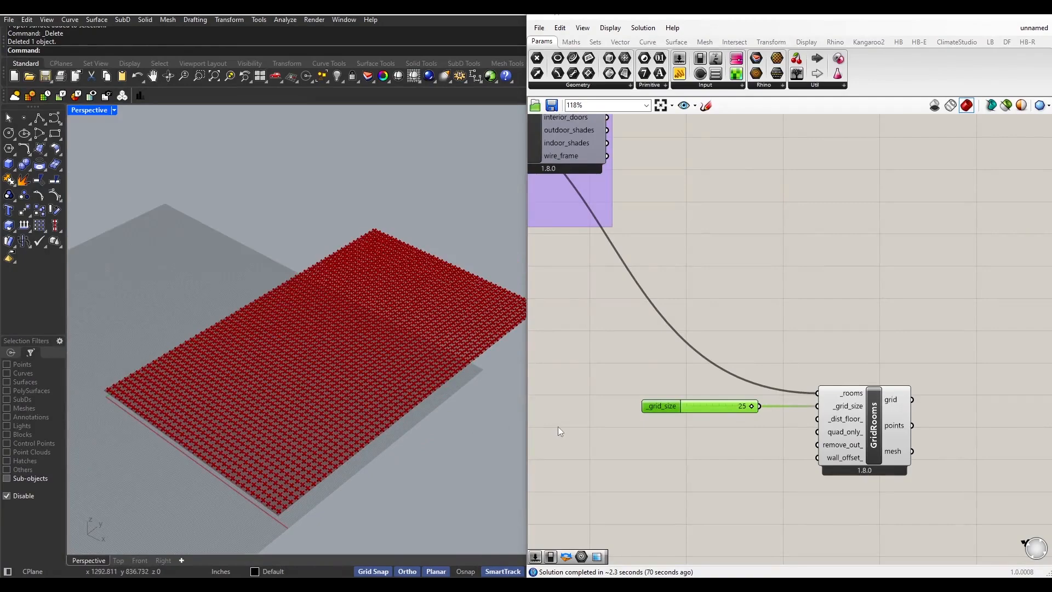
- Add a number slider with the value 0.07 and connect it to GridRooms' _dist_floor_ input
{"action": "double_click", "coordinate": [669, 454]}
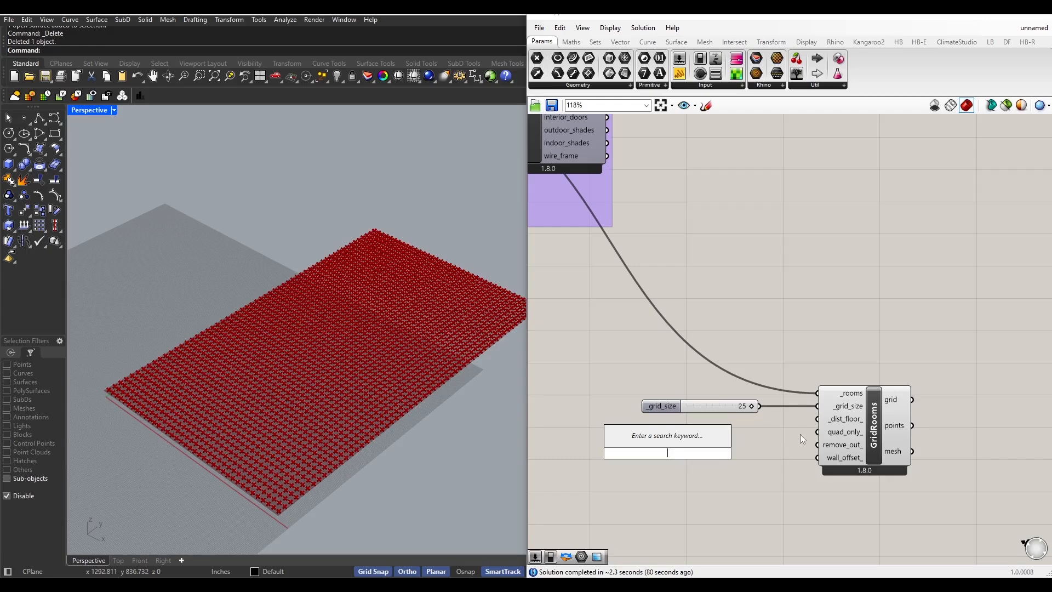
{"action": "type", "text": ".0"}
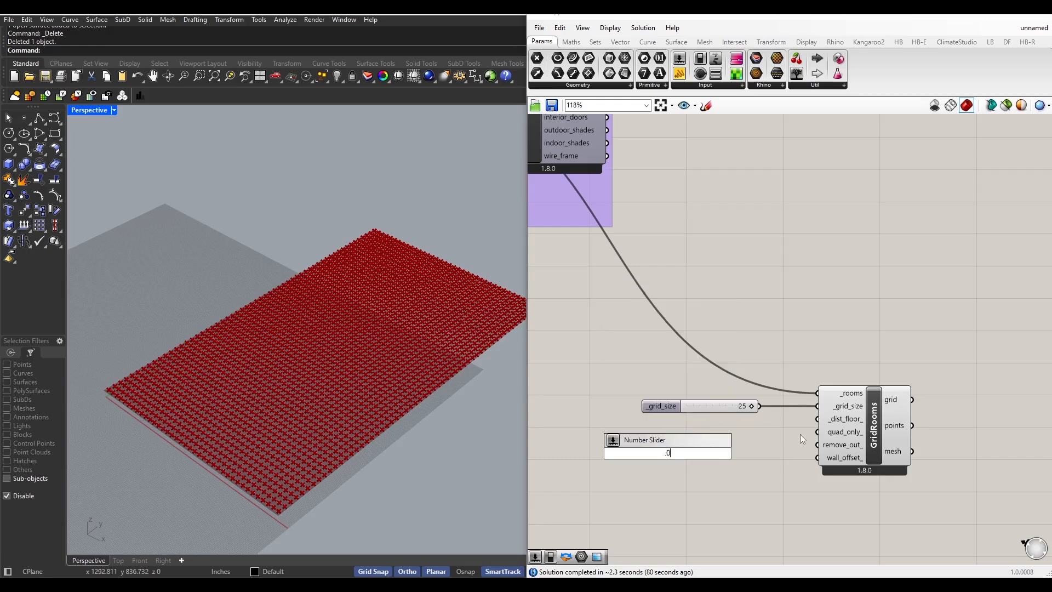
{"action": "type", "text": "7"}
{"action": "key", "text": "Return"}
{"action": "left_click_drag", "start_coordinate": [715, 459], "coordinate": [816, 420]}
{"action": "right_click_drag", "start_coordinate": [409, 506], "coordinate": [409, 467]}
{"action": "scroll", "coordinate": [637, 436], "scroll_direction": "down", "scroll_amount": 2}
{"action": "right_click_drag", "start_coordinate": [608, 361], "coordinate": [720, 403]}
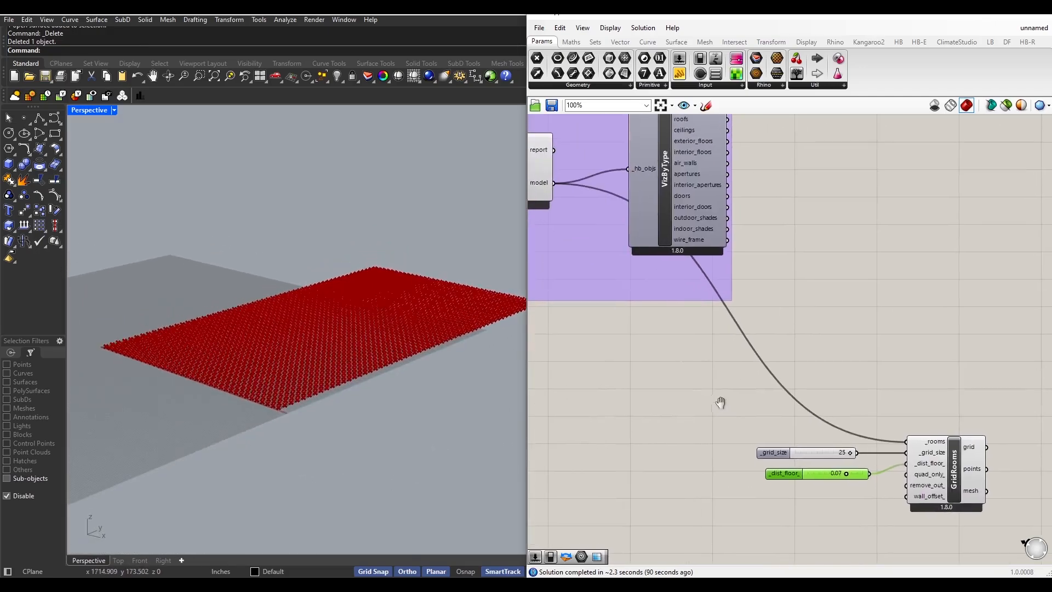
- Add an HB Assign Grids and Views component to the right of the GridRooms component
{"action": "scroll", "coordinate": [680, 387], "scroll_direction": "down", "scroll_amount": 1}
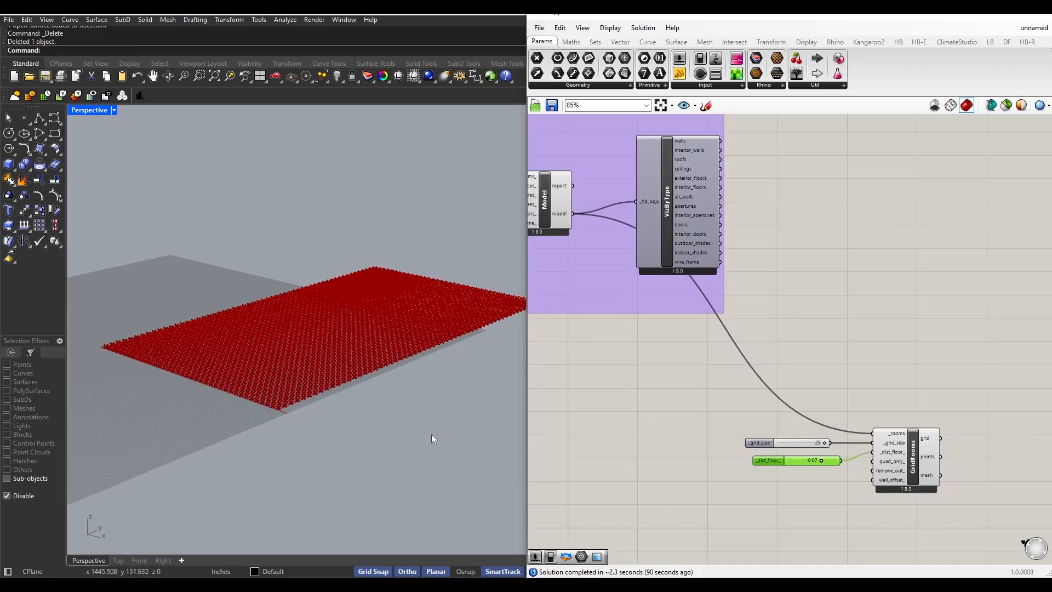
{"action": "scroll", "coordinate": [430, 441], "scroll_direction": "up", "scroll_amount": 2}
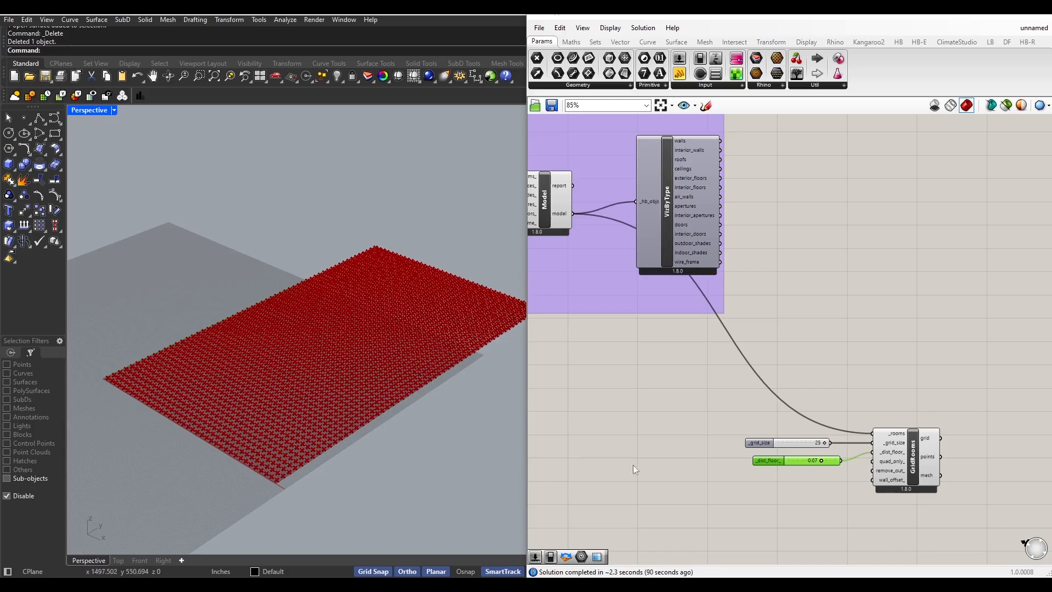
{"action": "right_click_drag", "start_coordinate": [701, 461], "coordinate": [573, 433]}
{"action": "mouse_move", "coordinate": [718, 445]}
{"action": "right_mouse_down"}
{"action": "mouse_move", "coordinate": [663, 440]}
{"action": "mouse_move", "coordinate": [711, 434]}
{"action": "right_mouse_up"}
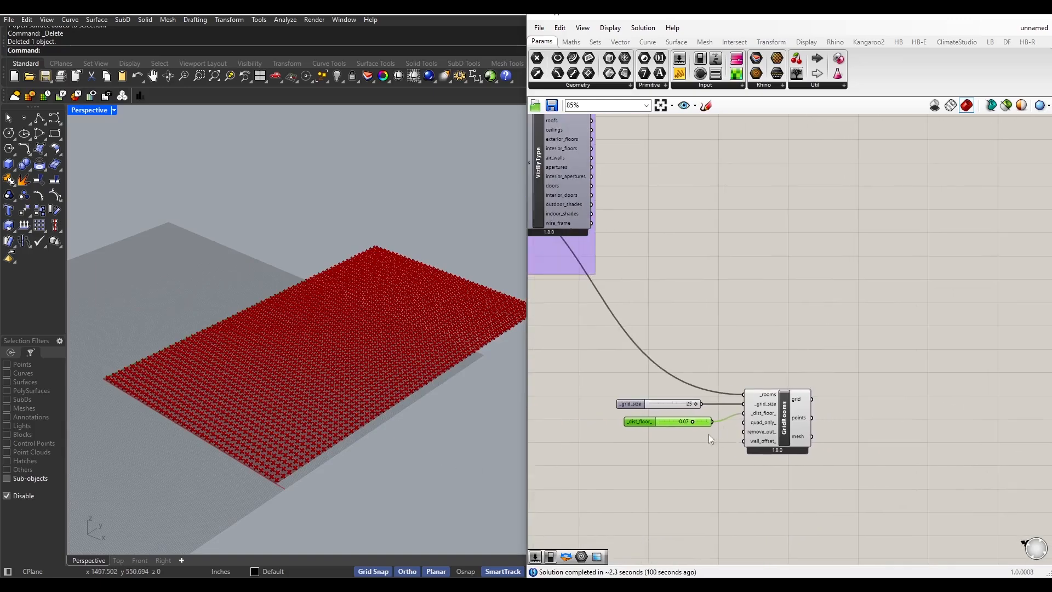
{"action": "double_click", "coordinate": [884, 416]}
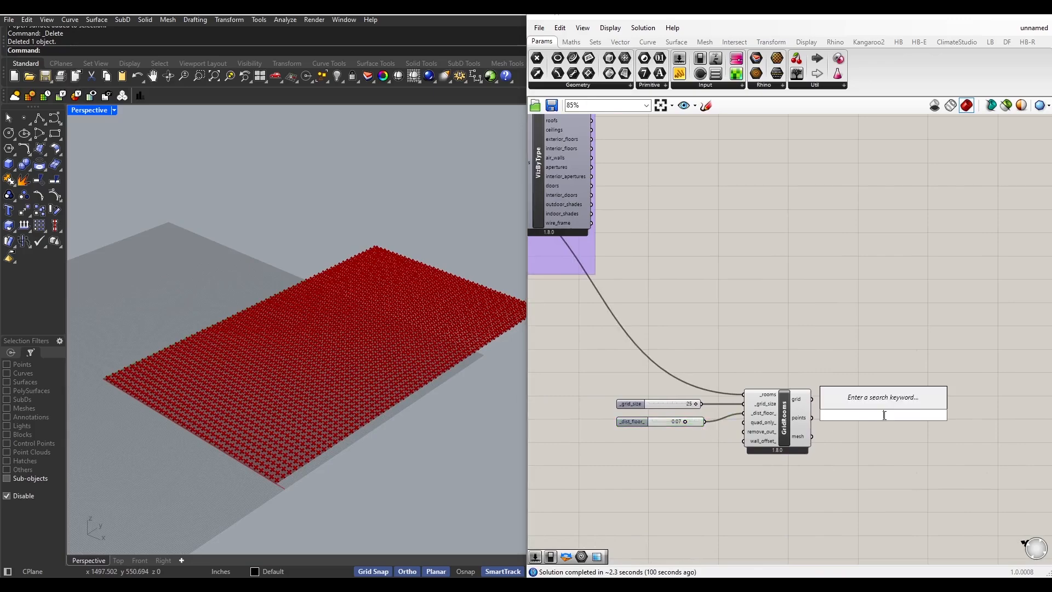
{"action": "type", "text": "Hb"}
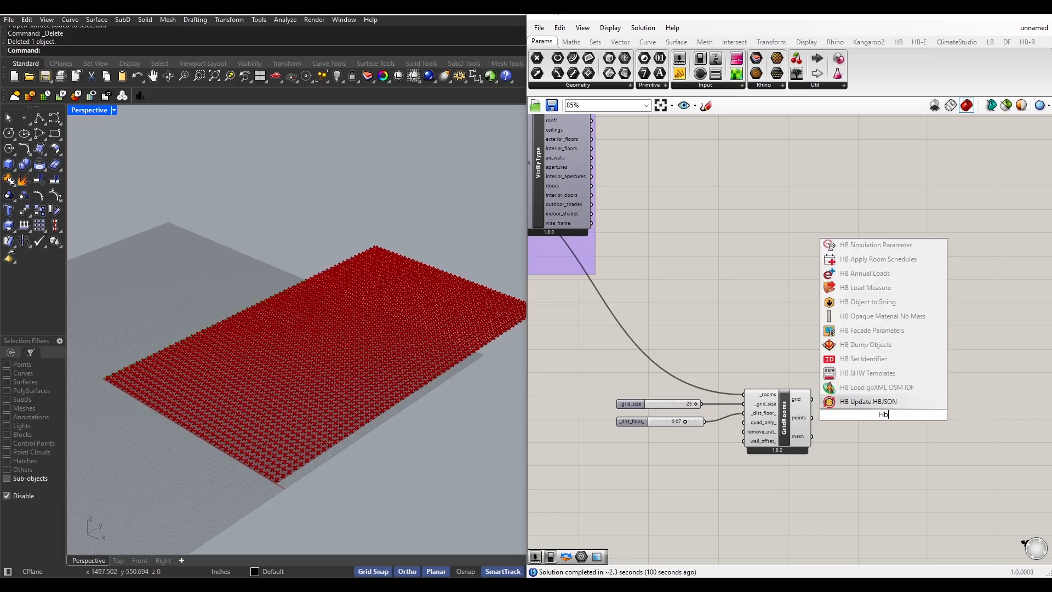
{"action": "type", "text": " ass"}
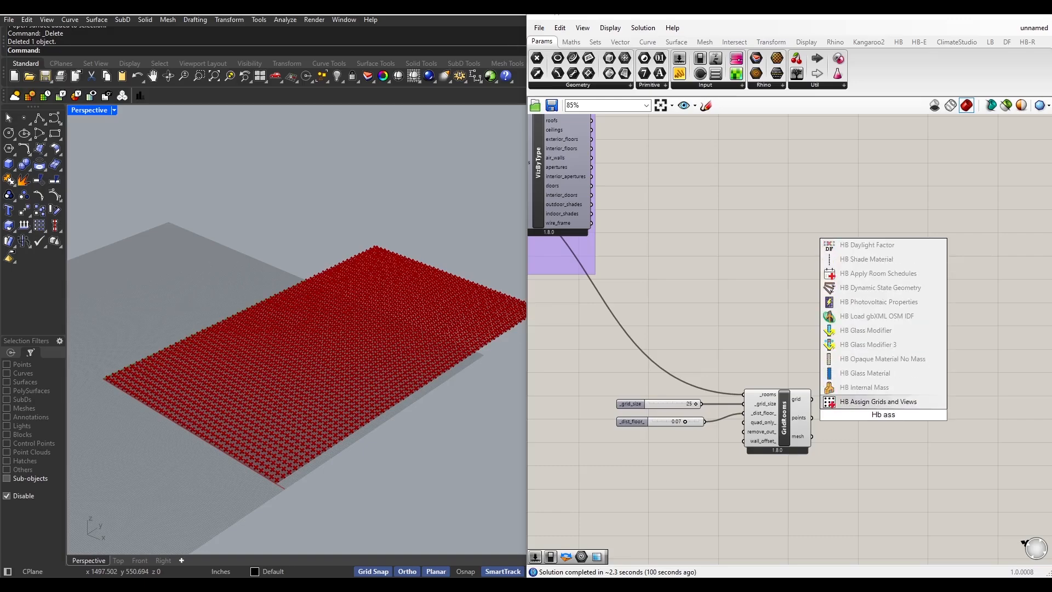
{"action": "type", "text": "ign"}
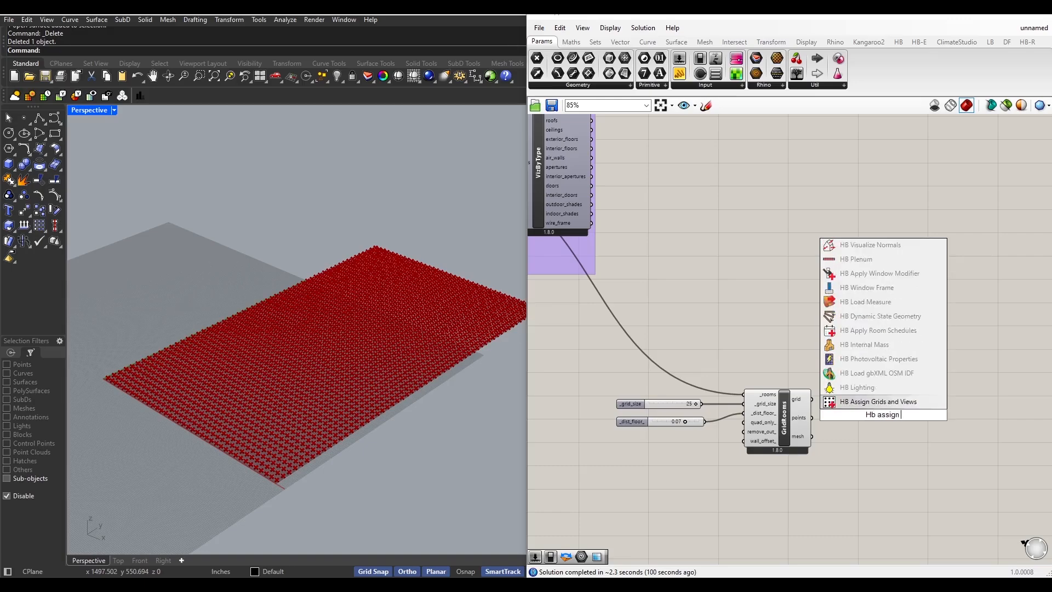
{"action": "type", "text": " Grid"}
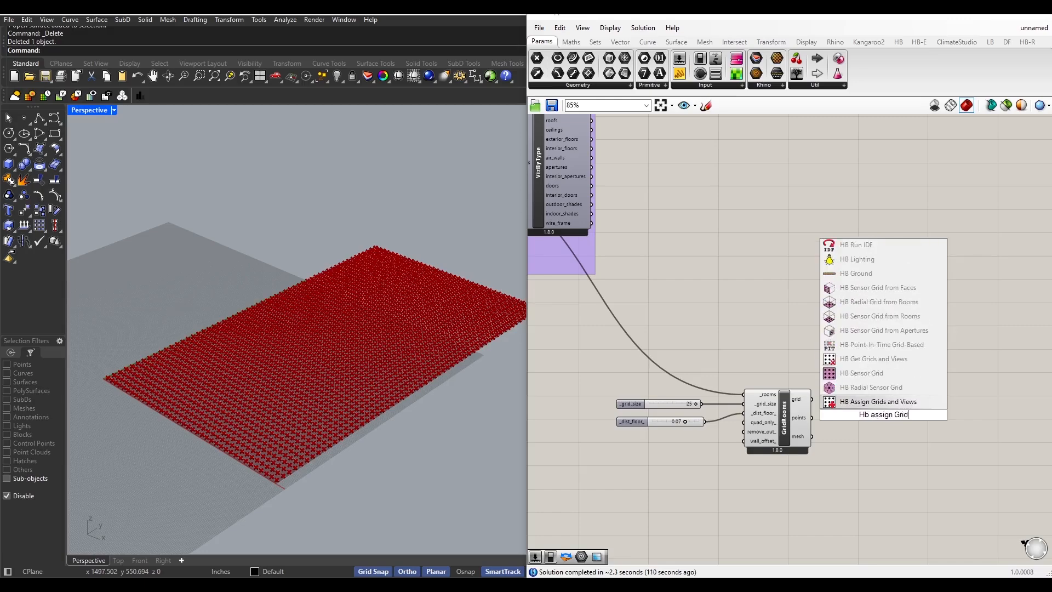
{"action": "type", "text": "s and v"}
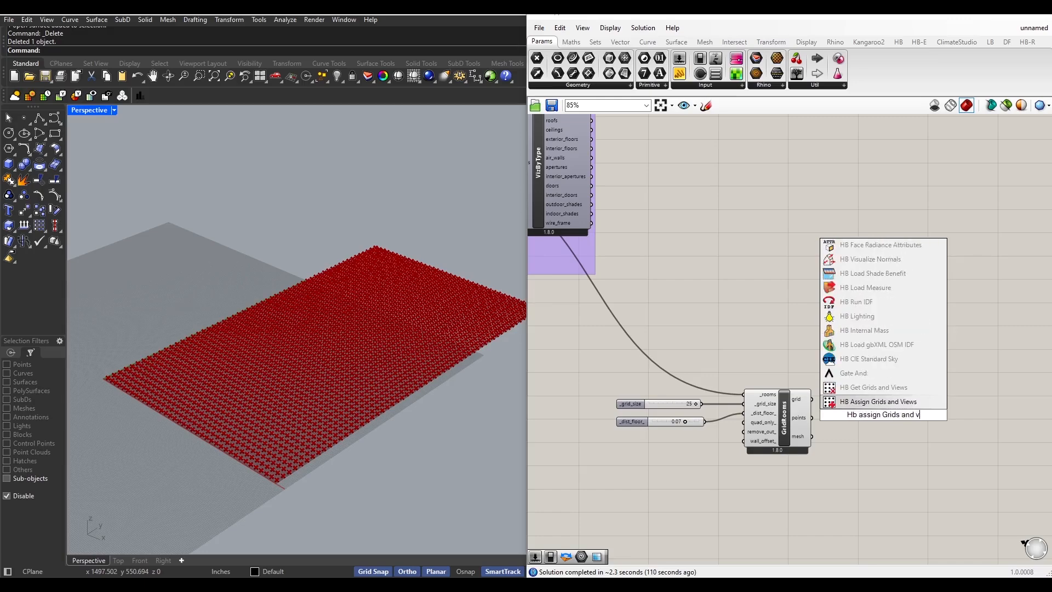
{"action": "type", "text": "iews"}
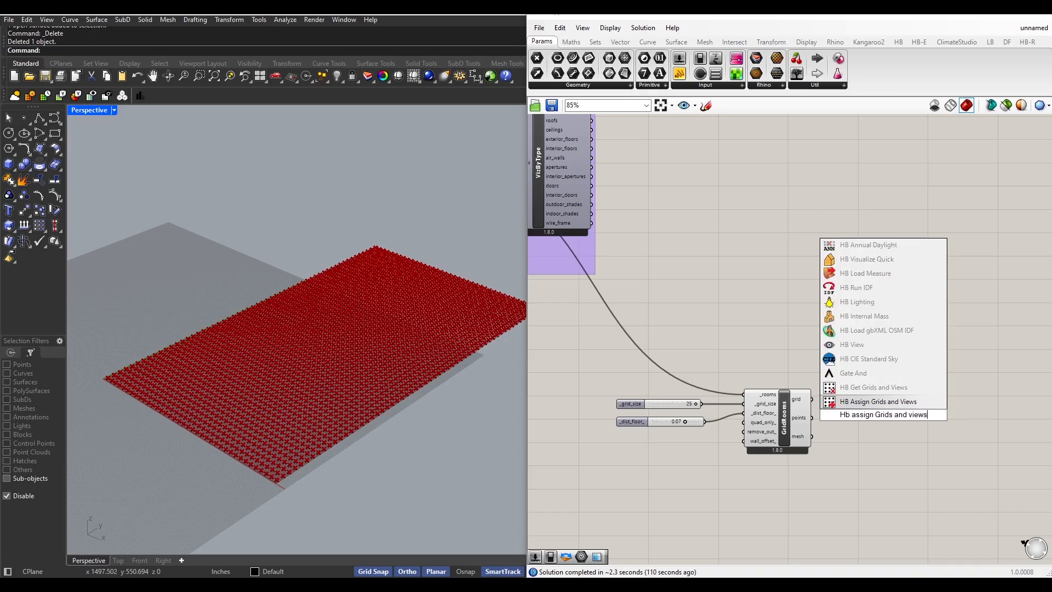
{"action": "key", "text": "Return"}
{"action": "left_click", "coordinate": [898, 436]}
- Connect GridRooms' grid output to AssignGridsViews' grids_ input and line up the AssignGridsViews component with that output
{"action": "scroll", "coordinate": [902, 445], "scroll_direction": "up", "scroll_amount": 3}
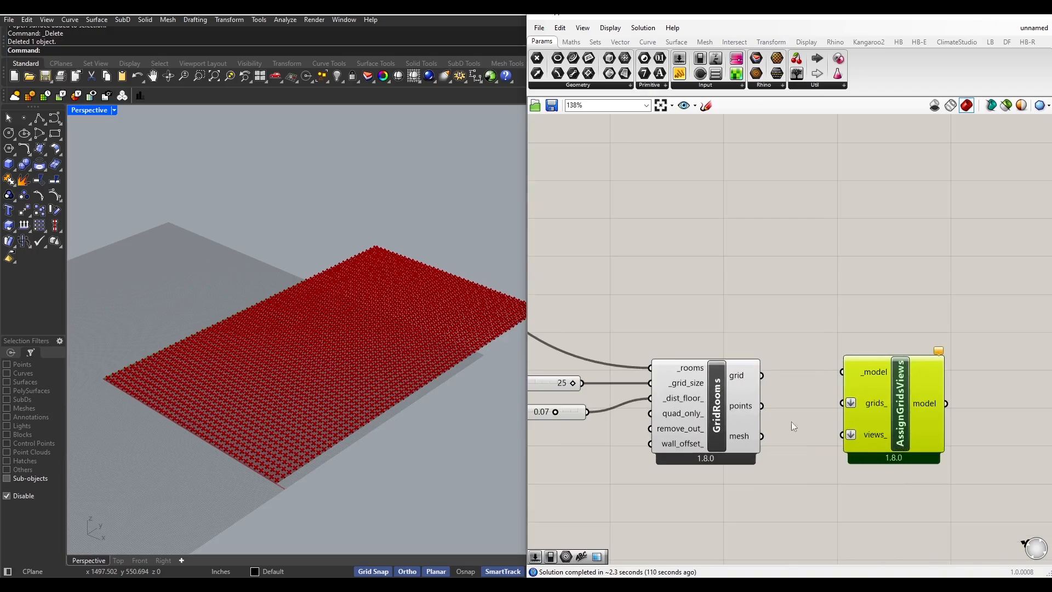
{"action": "mouse_move", "coordinate": [760, 381]}
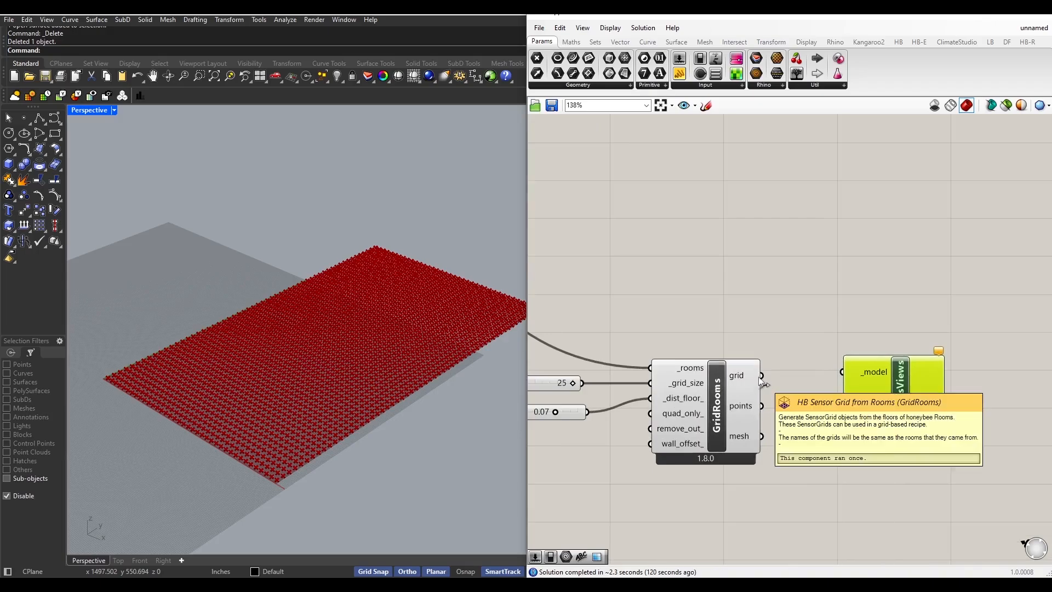
{"action": "left_click_drag", "start_coordinate": [762, 378], "coordinate": [888, 386]}
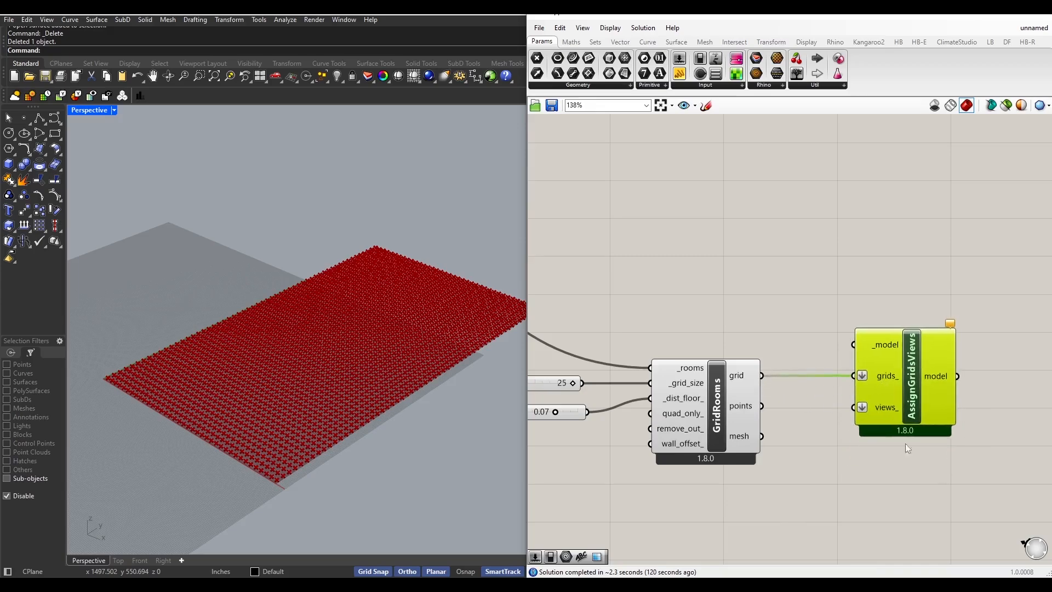
- Place a Scribble on the canvas just above the GridRooms component
{"action": "scroll", "coordinate": [907, 471], "scroll_direction": "down", "scroll_amount": 5}
{"action": "right_click_drag", "start_coordinate": [911, 504], "coordinate": [852, 491]}
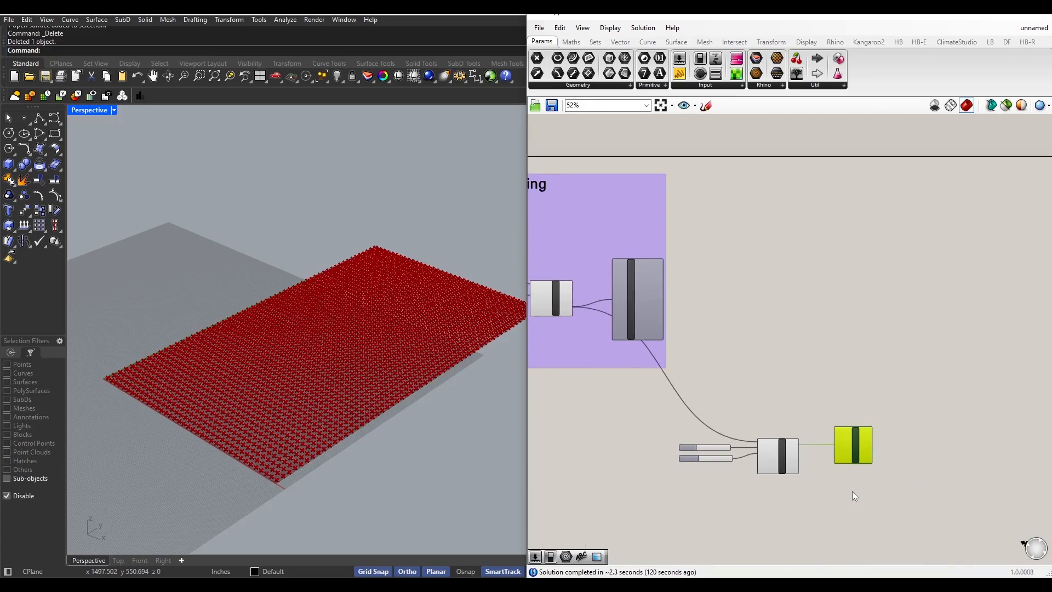
{"action": "scroll", "coordinate": [732, 472], "scroll_direction": "up", "scroll_amount": 2}
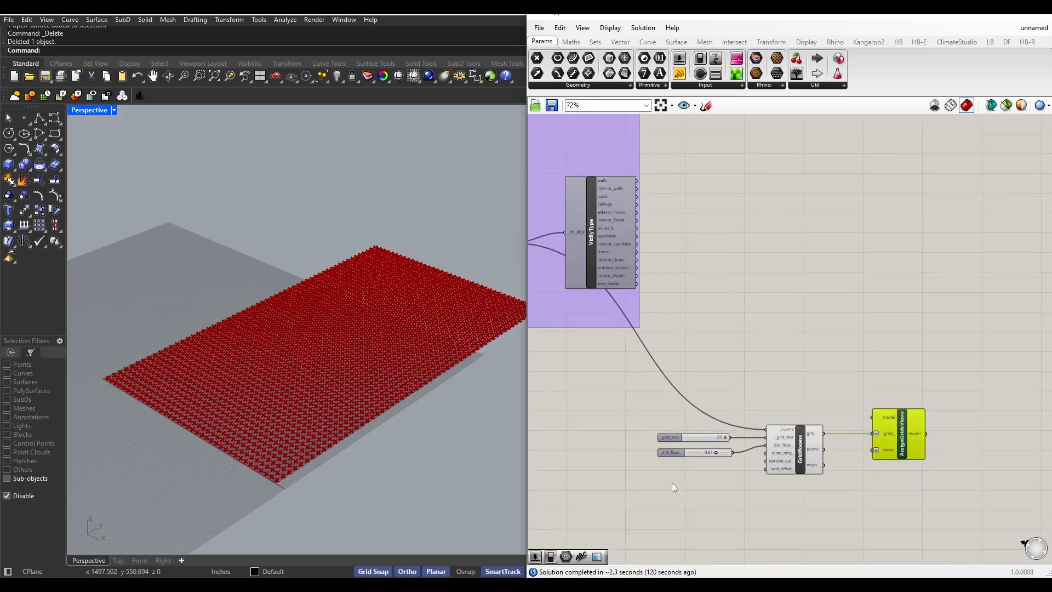
{"action": "right_click_drag", "start_coordinate": [703, 501], "coordinate": [657, 490]}
{"action": "left_click_drag", "start_coordinate": [554, 378], "coordinate": [939, 524]}
{"action": "left_click", "coordinate": [728, 406]}
{"action": "double_click", "coordinate": [728, 405]}
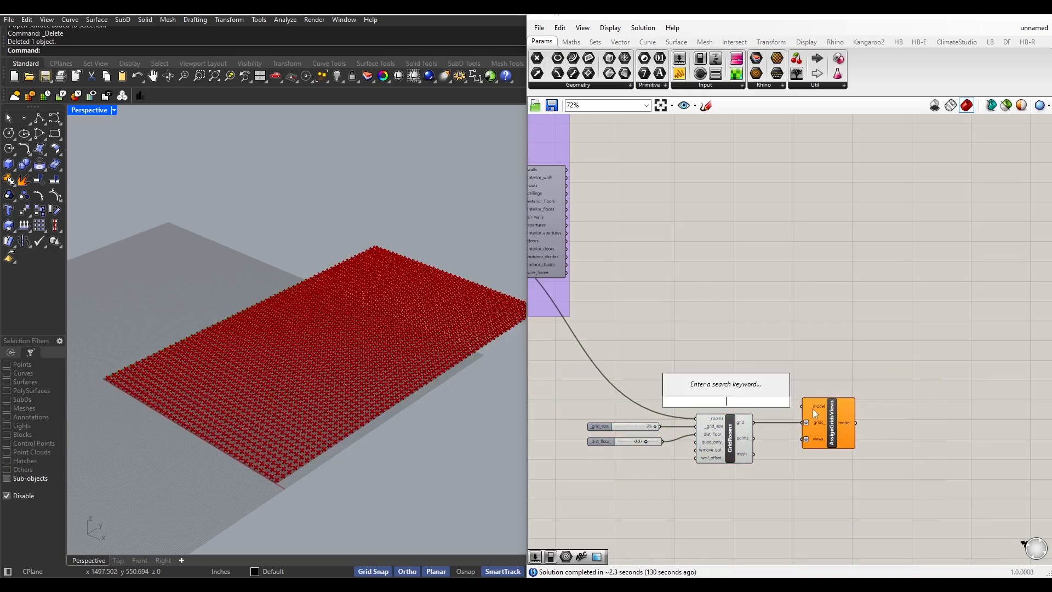
{"action": "type", "text": "scr"}
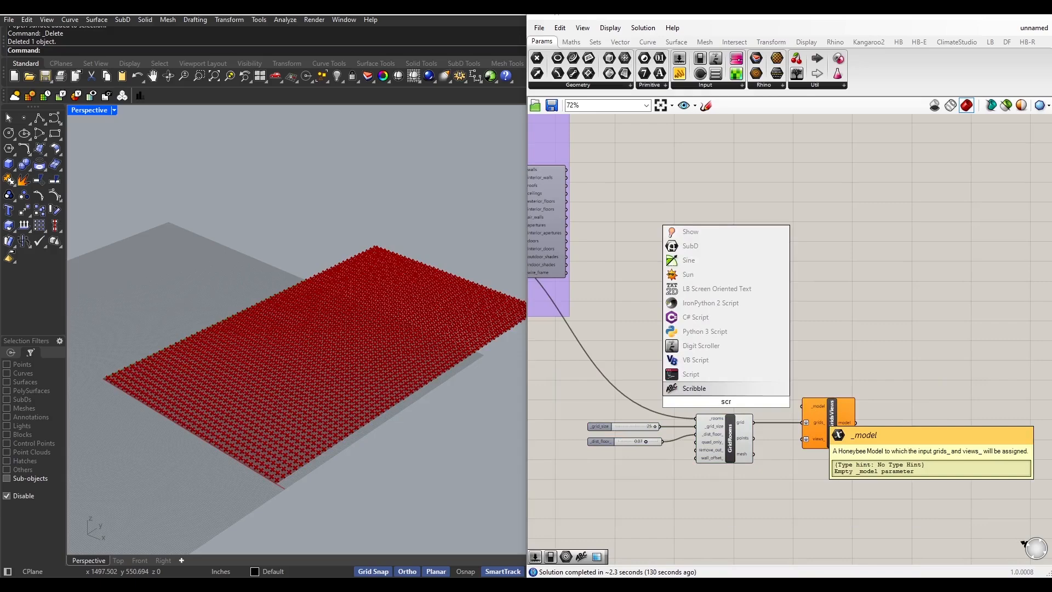
{"action": "key", "text": "Return"}
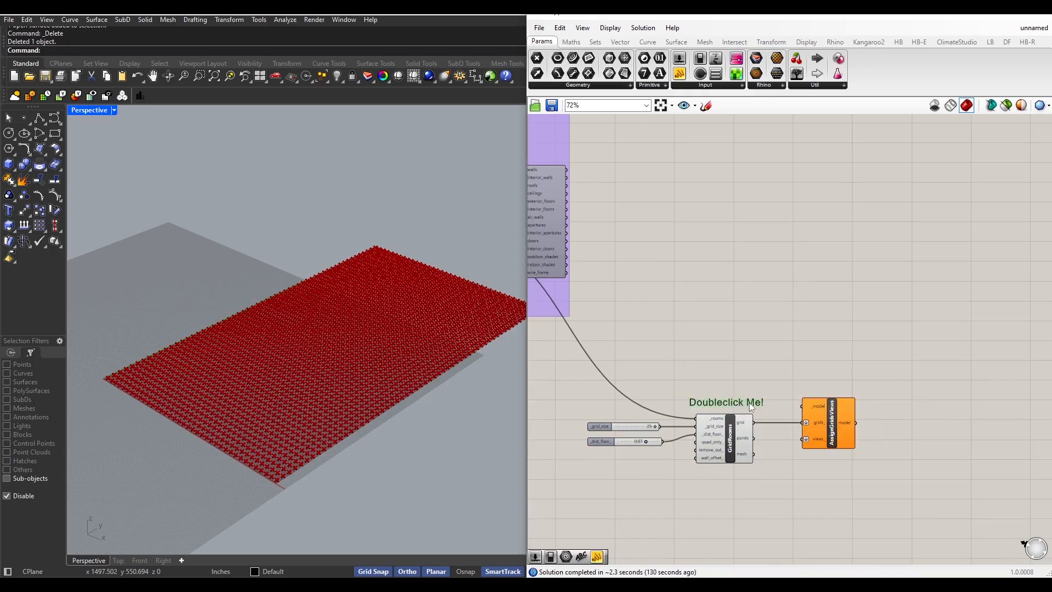
- Set the scribble's text to "Grid MAking" and its size to 50
{"action": "double_click", "coordinate": [750, 402]}
{"action": "key", "text": "BackSpace"}
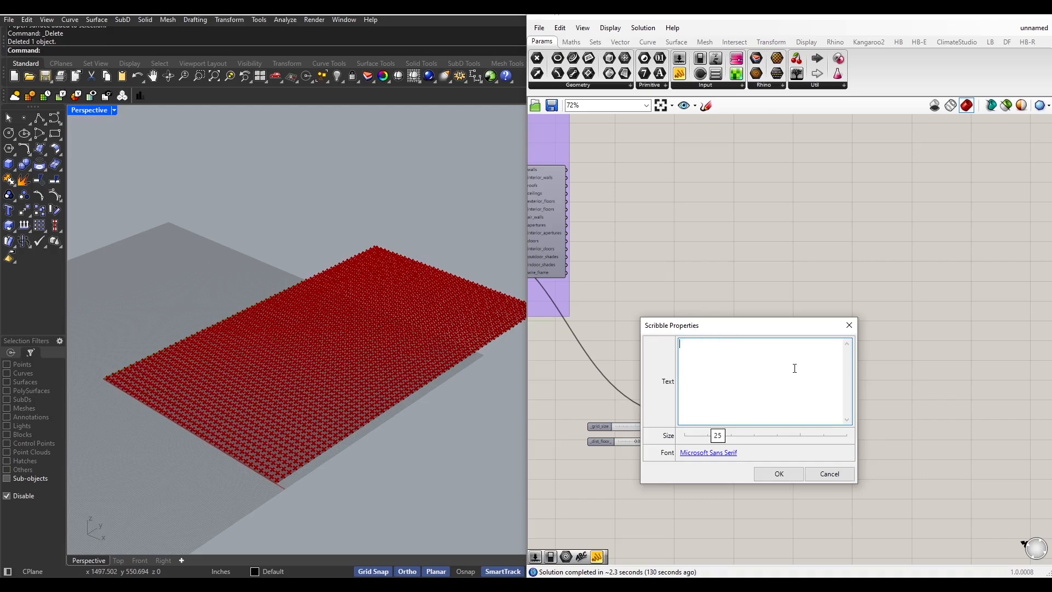
{"action": "type", "text": "Grid MAking"}
{"action": "left_click", "coordinate": [754, 439]}
{"action": "mouse_move", "coordinate": [718, 437]}
{"action": "left_mouse_down"}
{"action": "mouse_move", "coordinate": [755, 438]}
{"action": "mouse_move", "coordinate": [745, 398]}
{"action": "mouse_move", "coordinate": [723, 383]}
{"action": "left_mouse_up"}
{"action": "left_click", "coordinate": [779, 474]}
- Correct the scribble's text to "Grid Making" and move it slightly farther above the GridRooms component
{"action": "double_click", "coordinate": [722, 383]}
{"action": "left_click", "coordinate": [679, 326]}
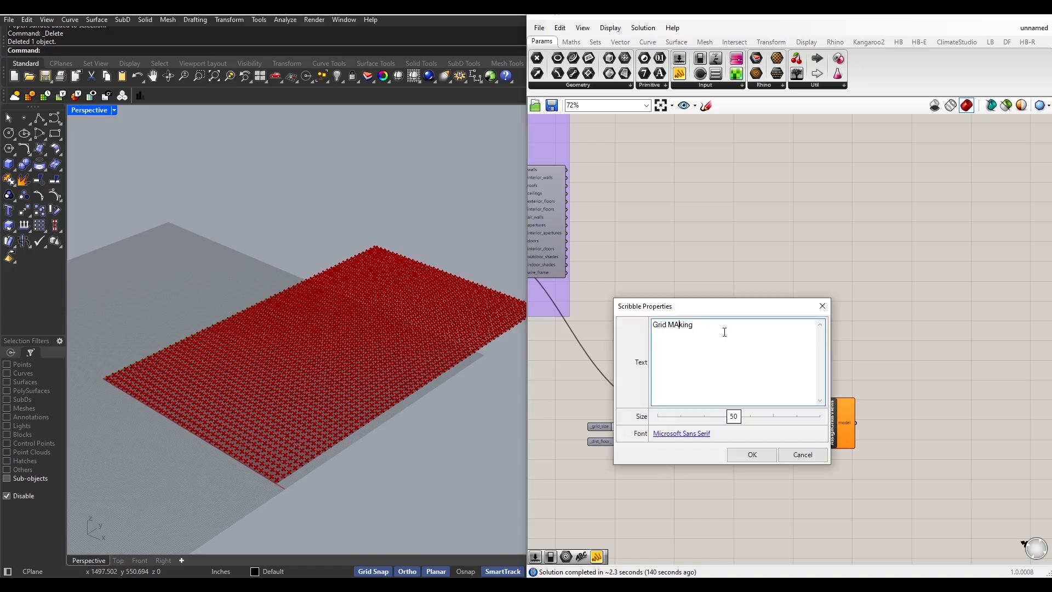
{"action": "key", "text": "BackSpace"}
{"action": "type", "text": "a"}
{"action": "left_click", "coordinate": [752, 455]}
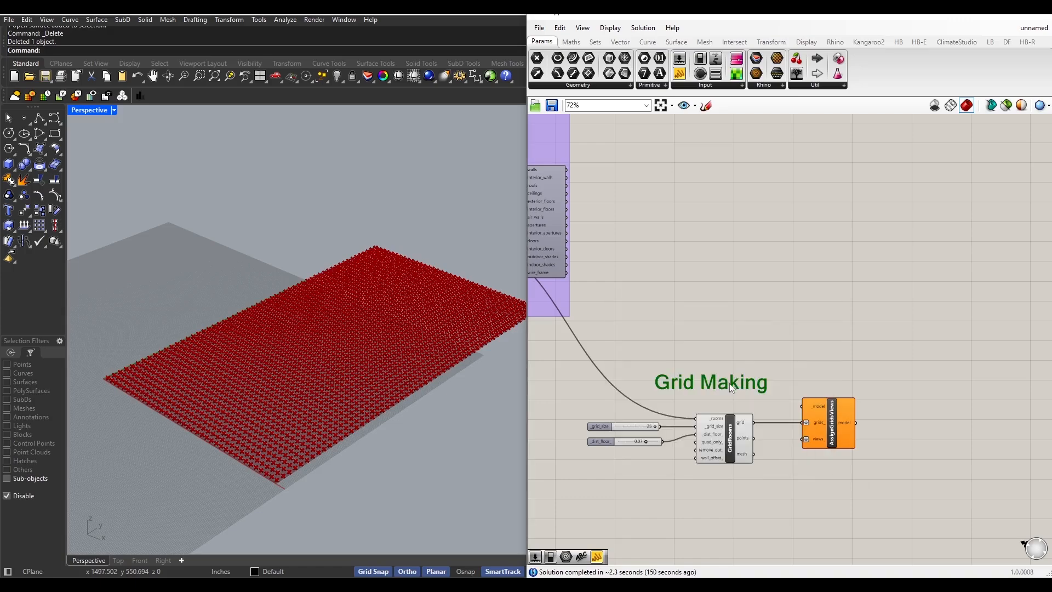
{"action": "left_click_drag", "start_coordinate": [730, 385], "coordinate": [732, 372]}
- Group the Grid Making scribble with the two sliders, GridRooms and AssignGridsViews
{"action": "left_click_drag", "start_coordinate": [554, 352], "coordinate": [907, 514]}
{"action": "right_click", "coordinate": [825, 496]}
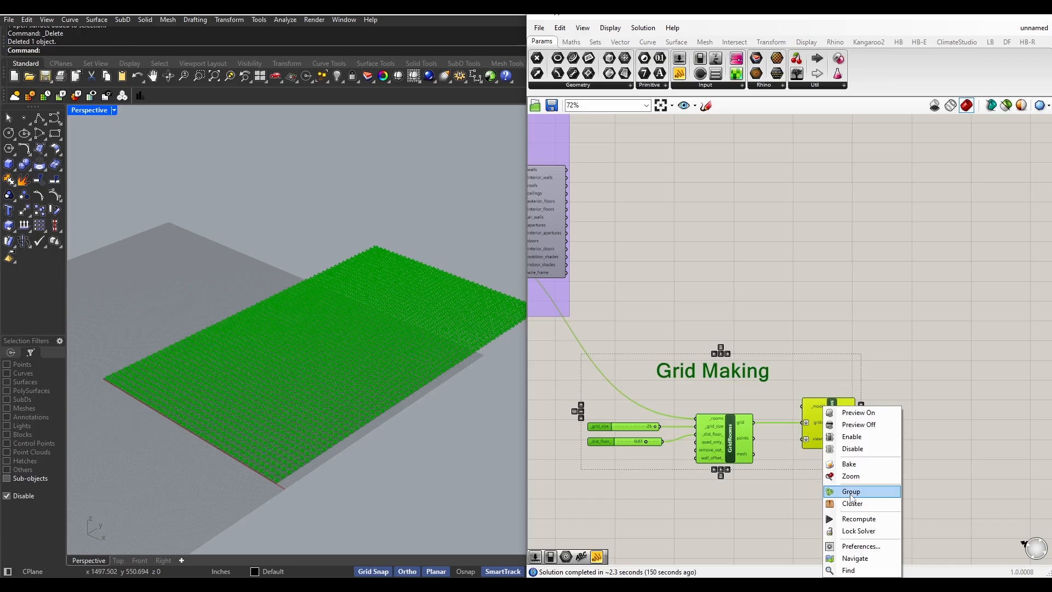
{"action": "left_click", "coordinate": [851, 491]}
- Add a Boolean Toggle in the empty canvas area above and to the right of the Grid Making group
{"action": "scroll", "coordinate": [759, 499], "scroll_direction": "down", "scroll_amount": 2}
{"action": "scroll", "coordinate": [761, 492], "scroll_direction": "down", "scroll_amount": 2}
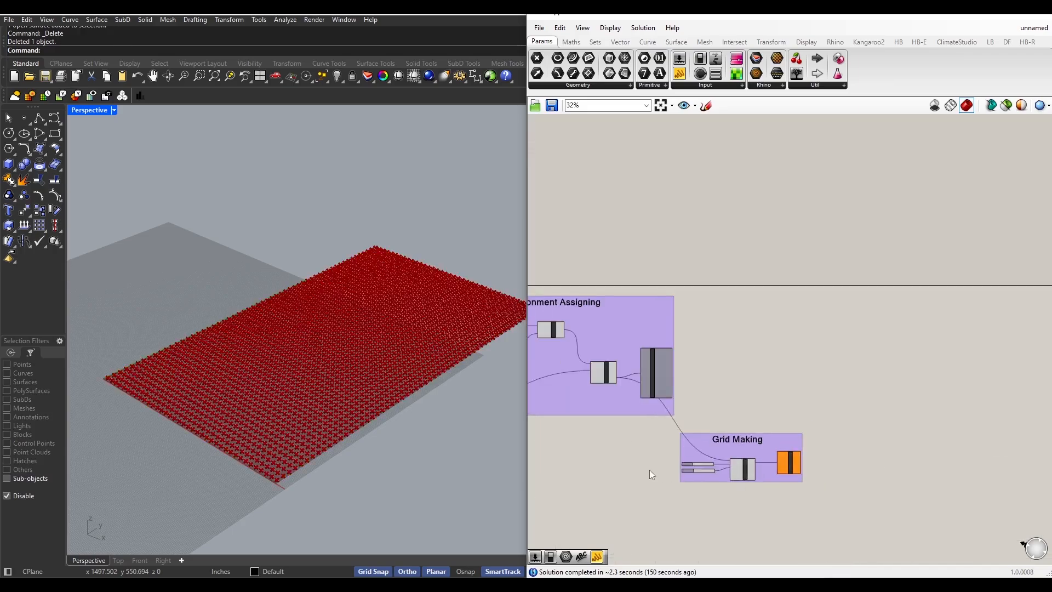
{"action": "right_click_drag", "start_coordinate": [649, 469], "coordinate": [756, 399]}
{"action": "scroll", "coordinate": [716, 430], "scroll_direction": "down", "scroll_amount": 1}
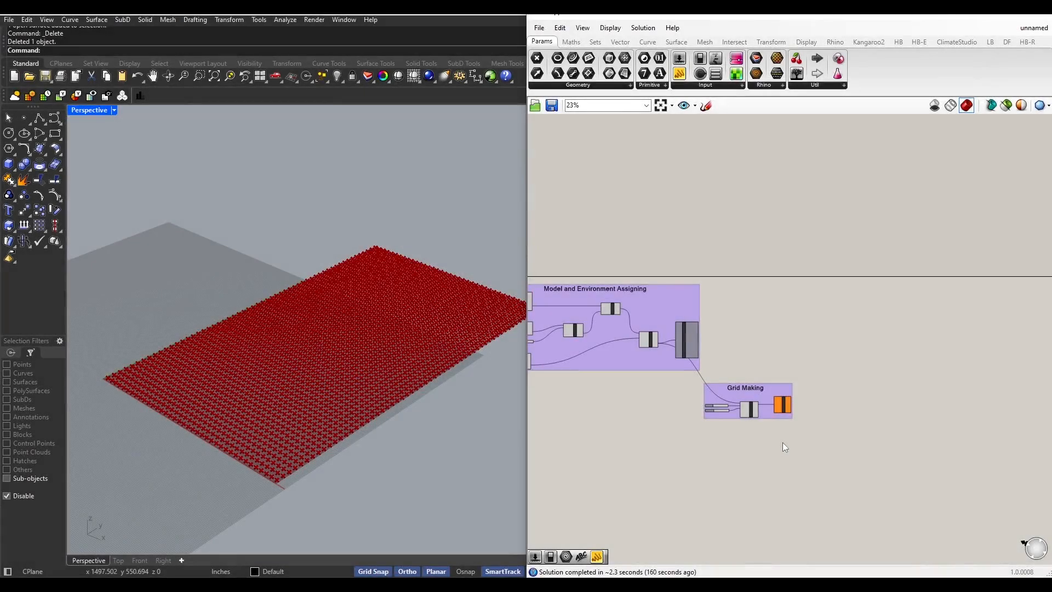
{"action": "scroll", "coordinate": [787, 442], "scroll_direction": "up", "scroll_amount": 2}
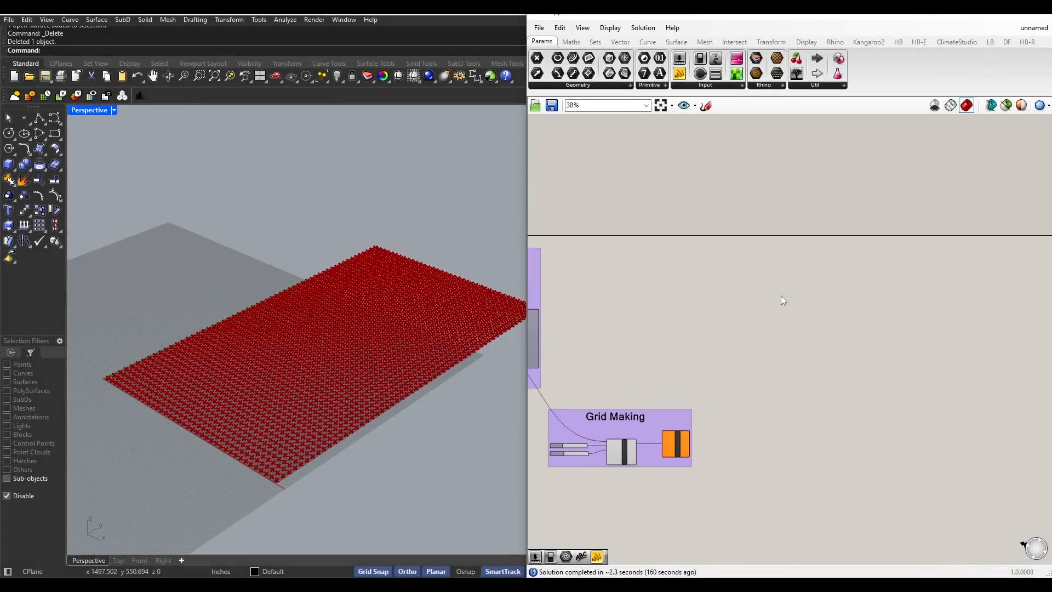
{"action": "scroll", "coordinate": [789, 307], "scroll_direction": "up", "scroll_amount": 1}
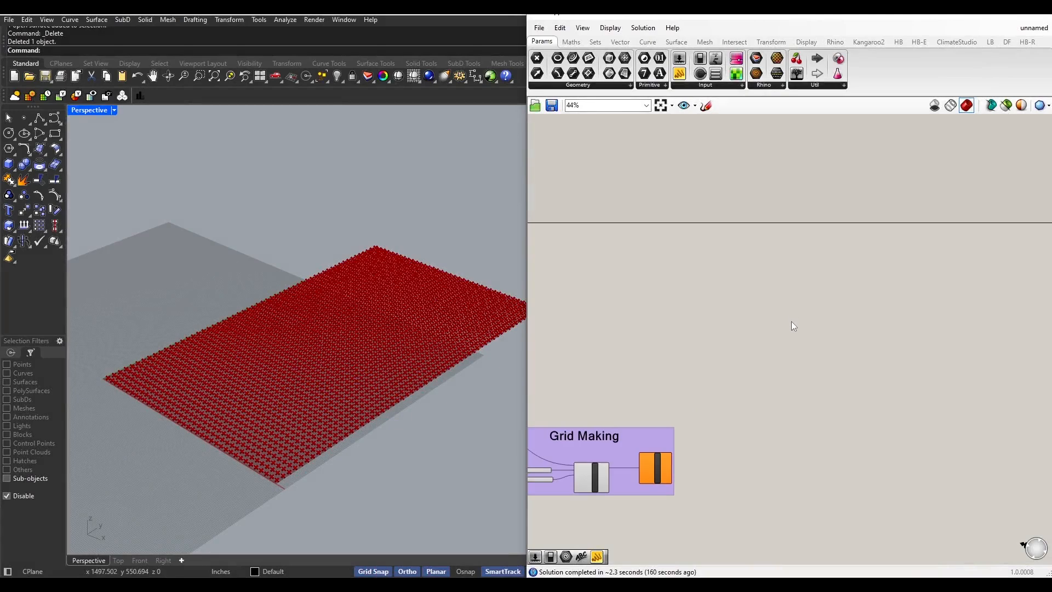
{"action": "double_click", "coordinate": [722, 291]}
{"action": "type", "text": "boolea"}
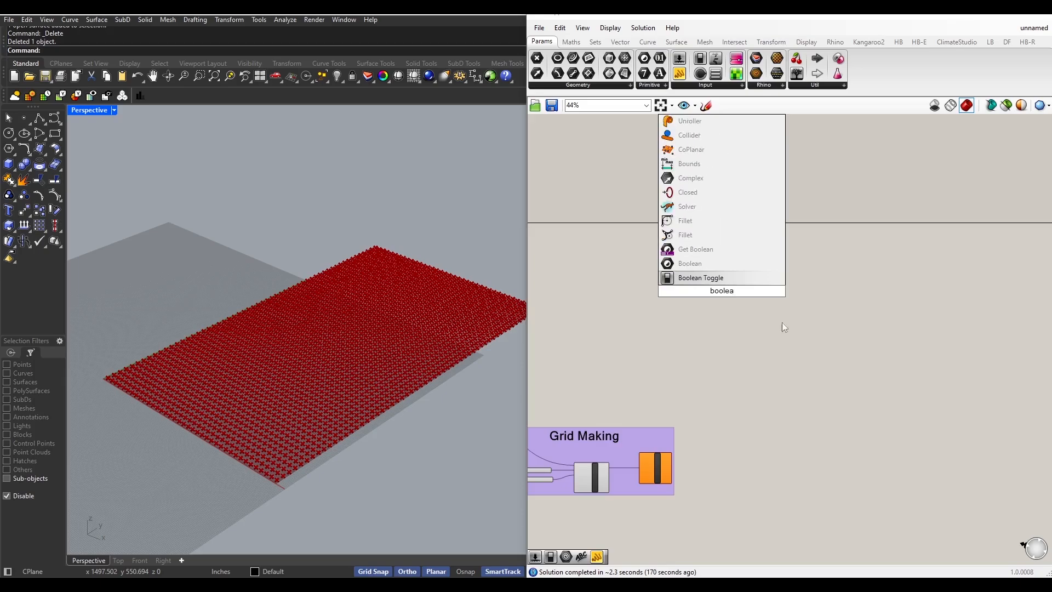
{"action": "key", "text": "Return"}
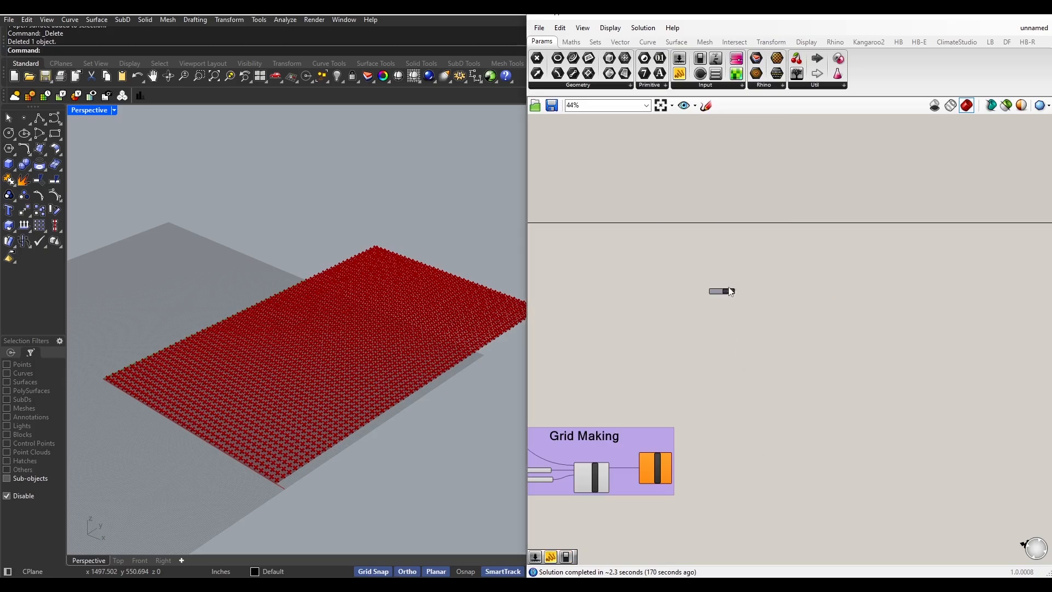
- Add an LB EPWmap component to the right of the Boolean Toggle and connect the toggle to its _epw_map input
{"action": "scroll", "coordinate": [725, 294], "scroll_direction": "up", "scroll_amount": 5}
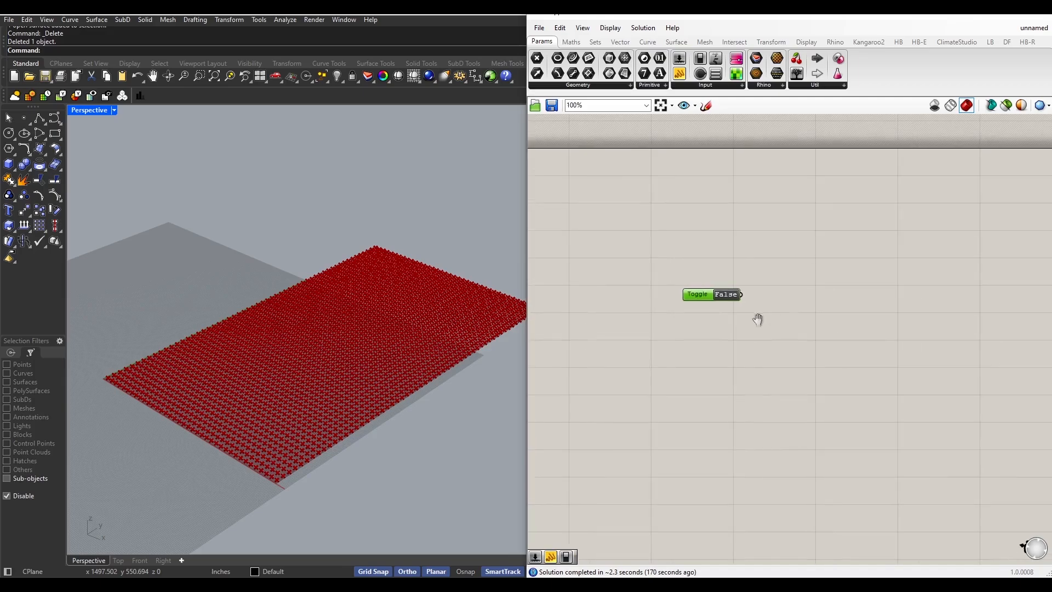
{"action": "double_click", "coordinate": [884, 329]}
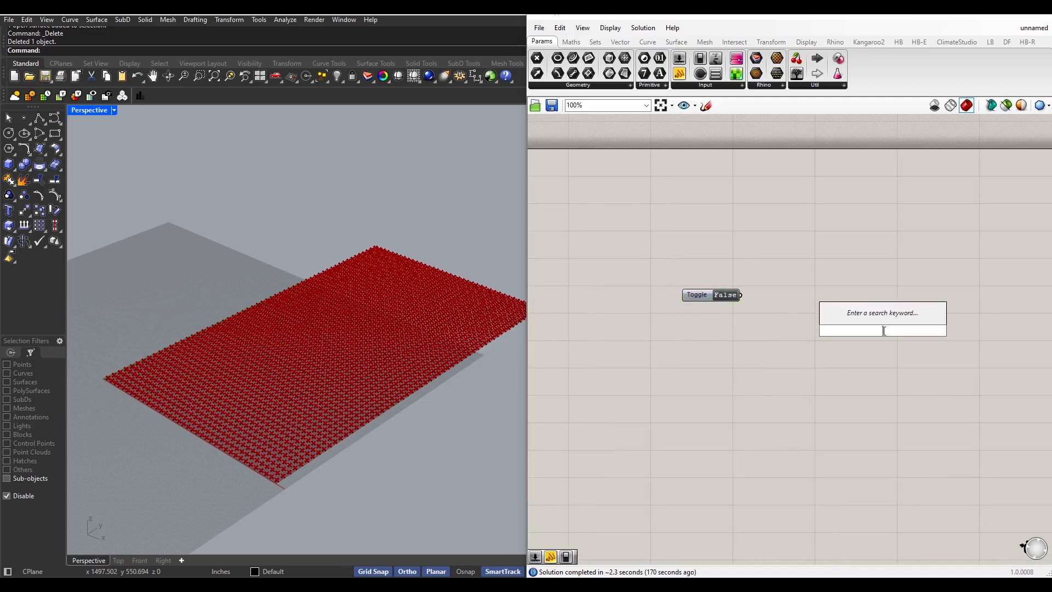
{"action": "type", "text": "LB e"}
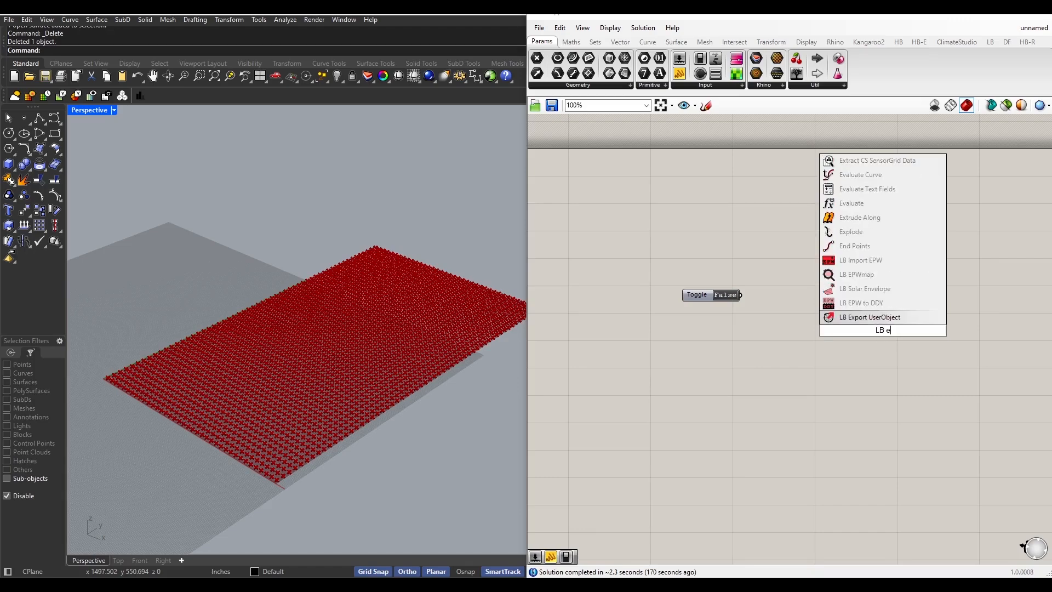
{"action": "type", "text": "pw"}
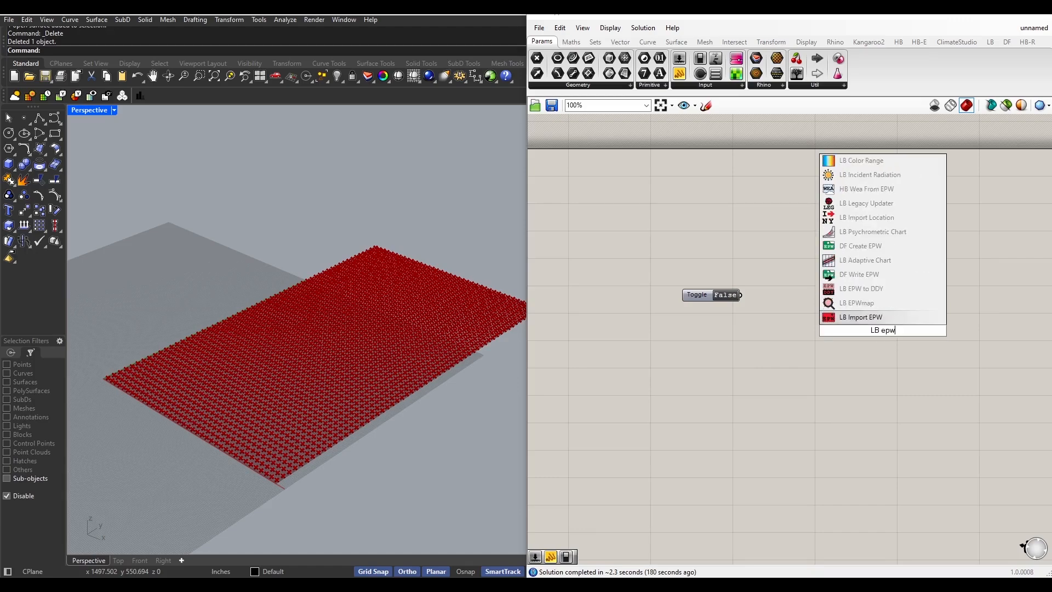
{"action": "type", "text": "map"}
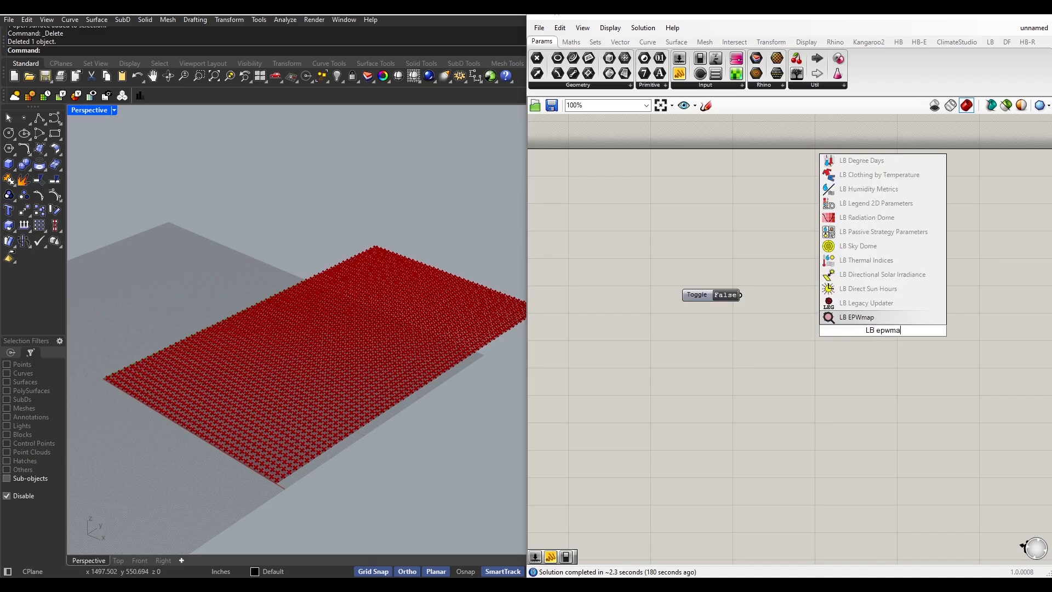
{"action": "left_click", "coordinate": [865, 317]}
{"action": "left_click_drag", "start_coordinate": [865, 317], "coordinate": [820, 294]}
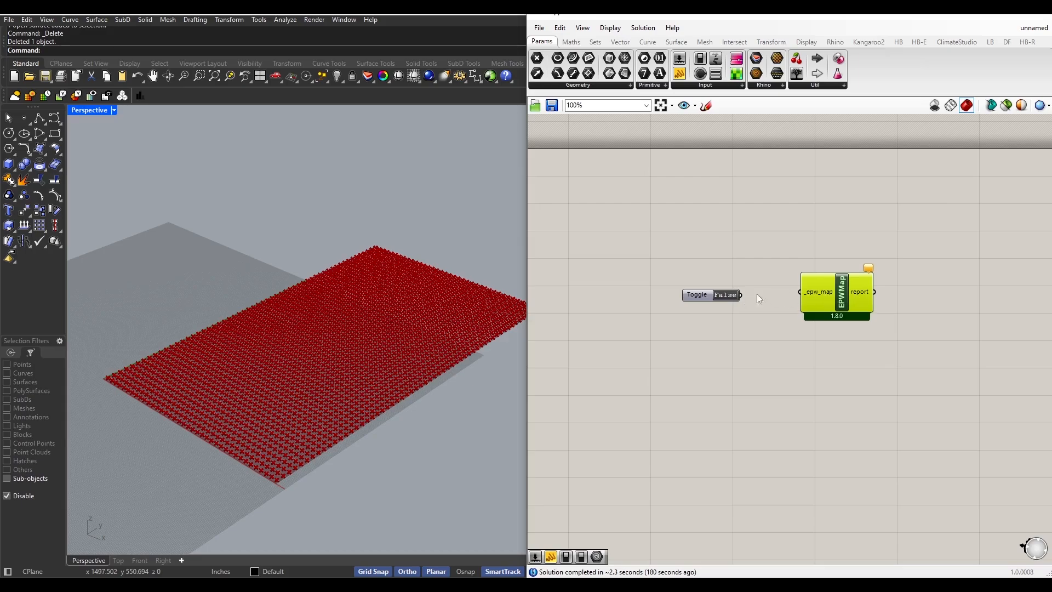
{"action": "left_click_drag", "start_coordinate": [741, 295], "coordinate": [800, 294]}
{"action": "left_click", "coordinate": [717, 296]}
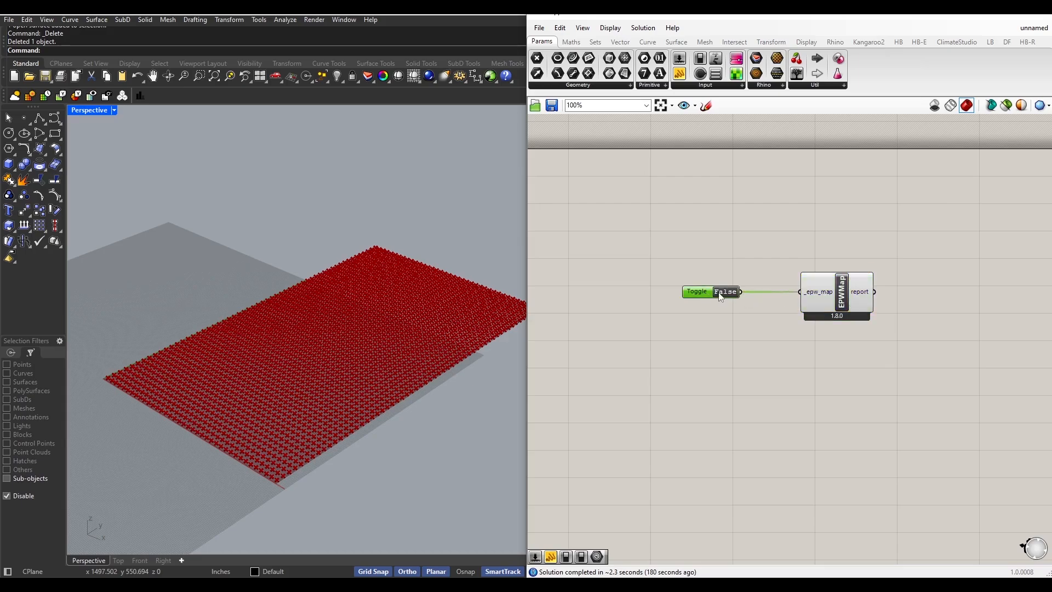
- Set the toggle to True to open the EPW map and search the map for "rajshahi", choosing the 6000 Rajshahi result
{"action": "double_click", "coordinate": [718, 296]}
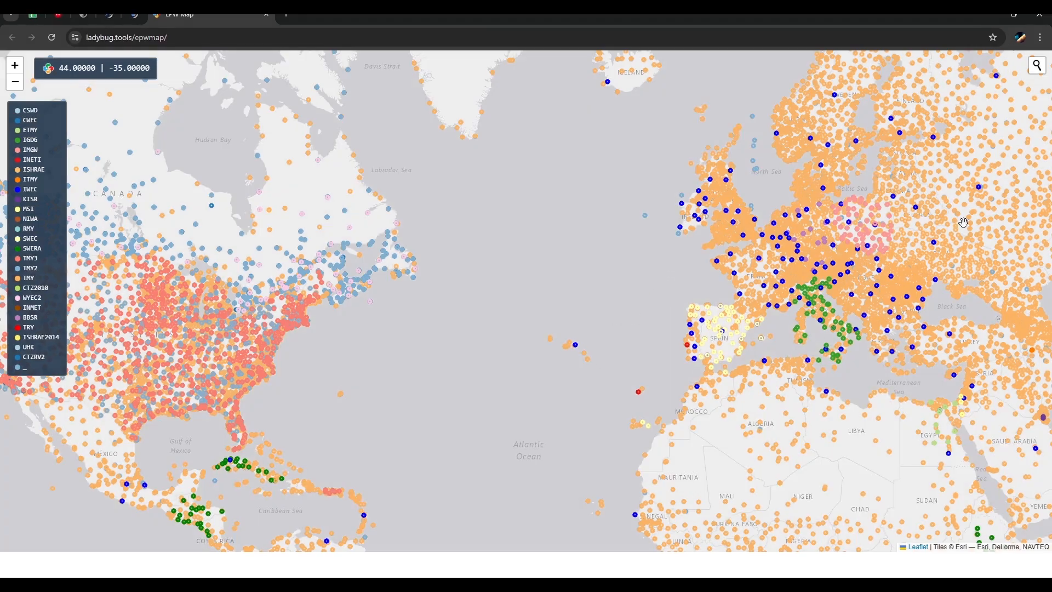
{"action": "left_click", "coordinate": [1035, 70]}
{"action": "left_click", "coordinate": [996, 75]}
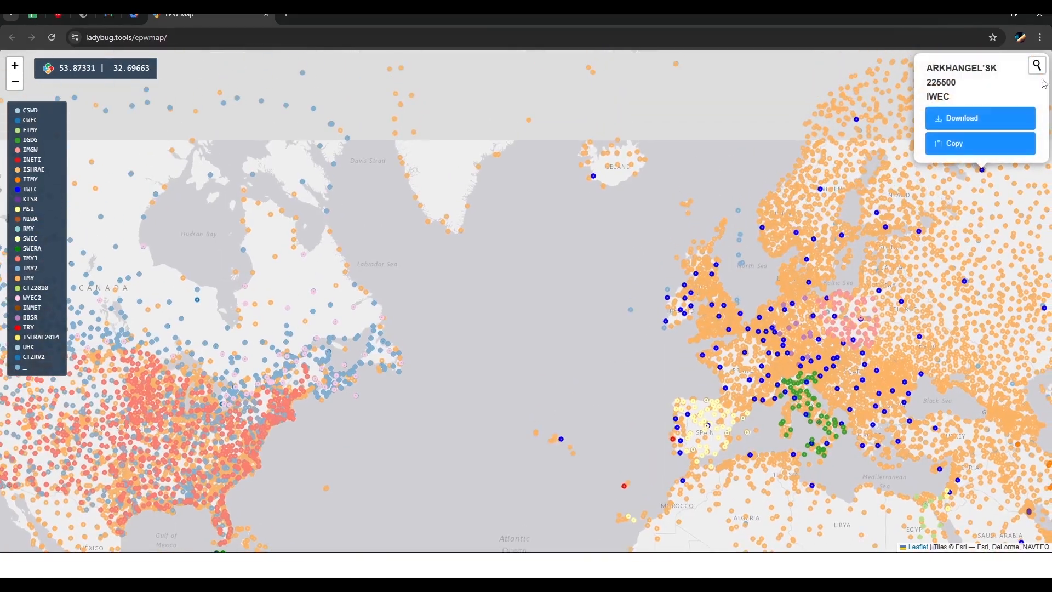
{"action": "type", "text": "rajs"}
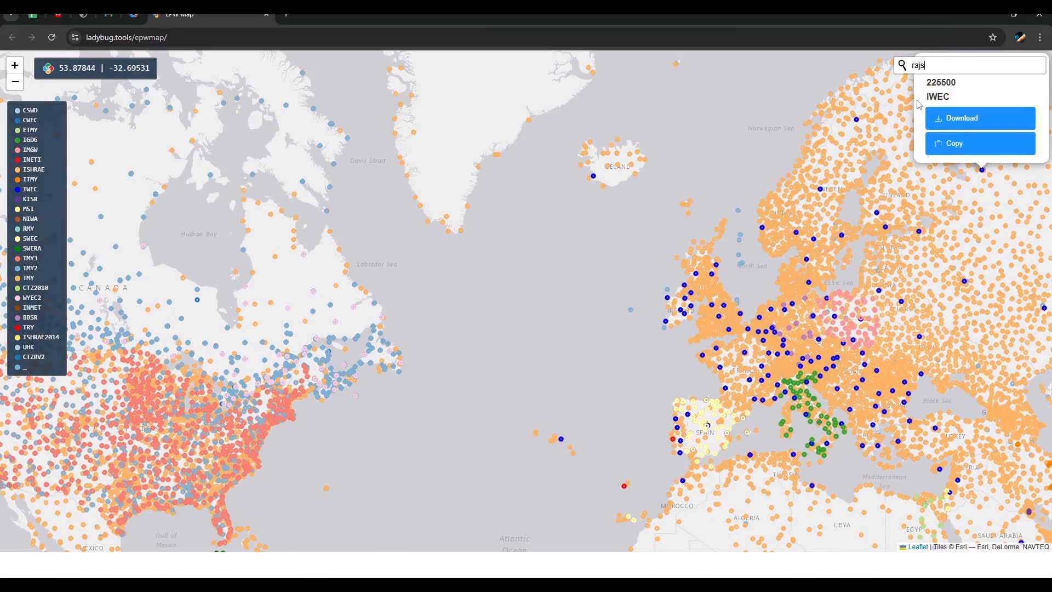
{"action": "type", "text": "hahi"}
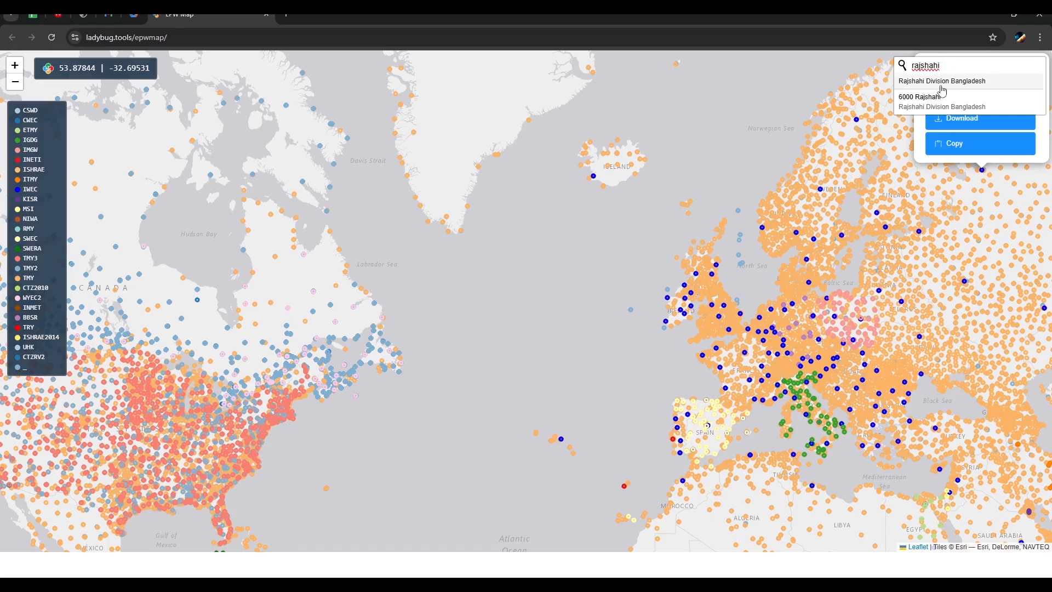
{"action": "left_click", "coordinate": [939, 101]}
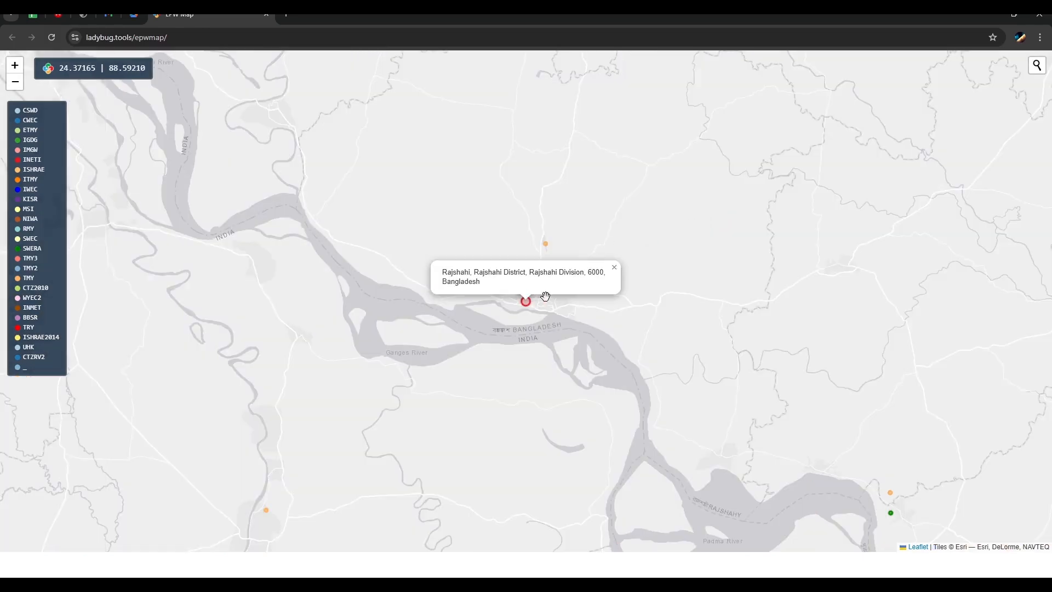
- Copy the weather file link of the Rajshahi-Mokhdum.AP CG BGD TMYx station north of the city and switch back to Grasshopper
{"action": "left_click", "coordinate": [526, 303]}
{"action": "scroll", "coordinate": [531, 300], "scroll_direction": "up", "scroll_amount": 5}
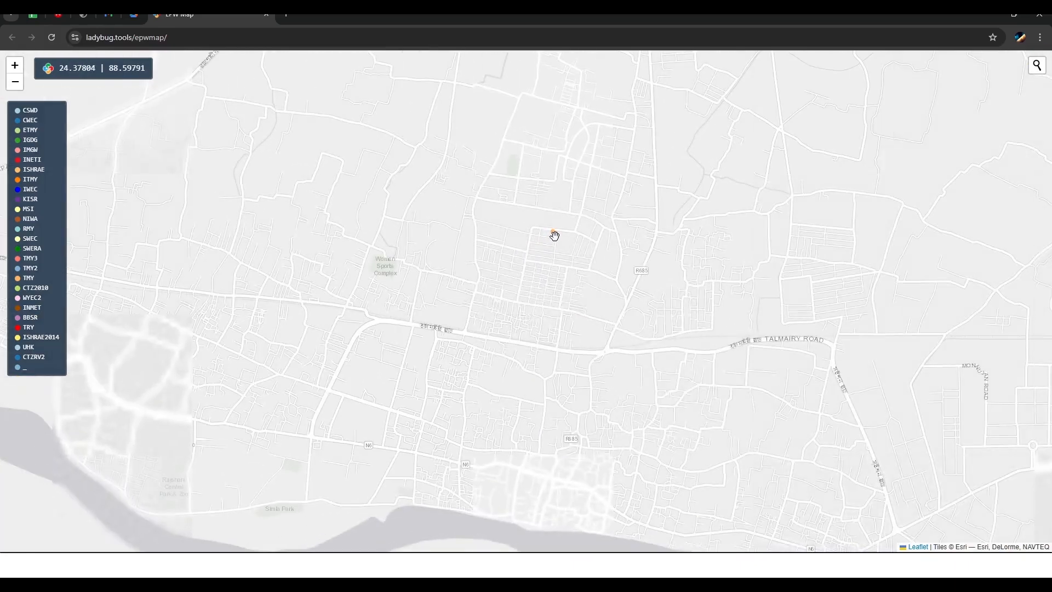
{"action": "scroll", "coordinate": [553, 237], "scroll_direction": "up", "scroll_amount": 1}
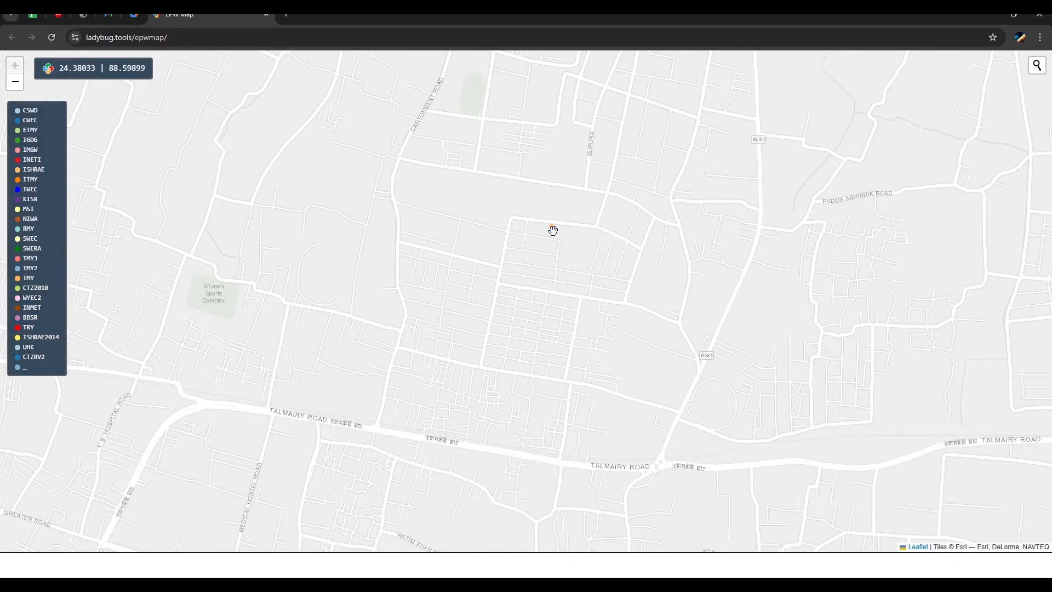
{"action": "right_click", "coordinate": [553, 231]}
{"action": "key", "text": "Escape"}
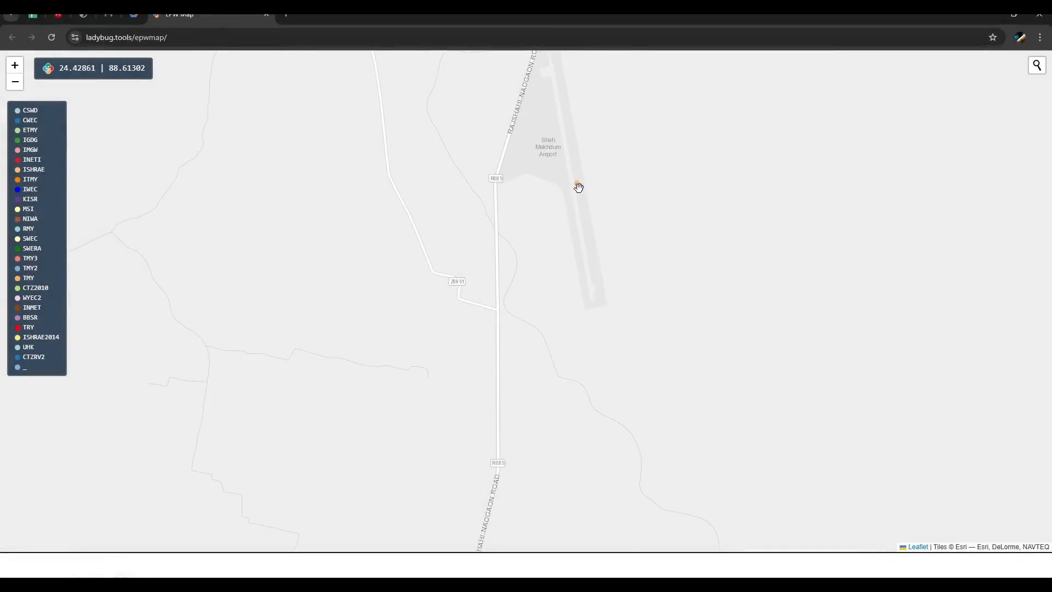
{"action": "scroll", "coordinate": [576, 189], "scroll_direction": "down", "scroll_amount": 2}
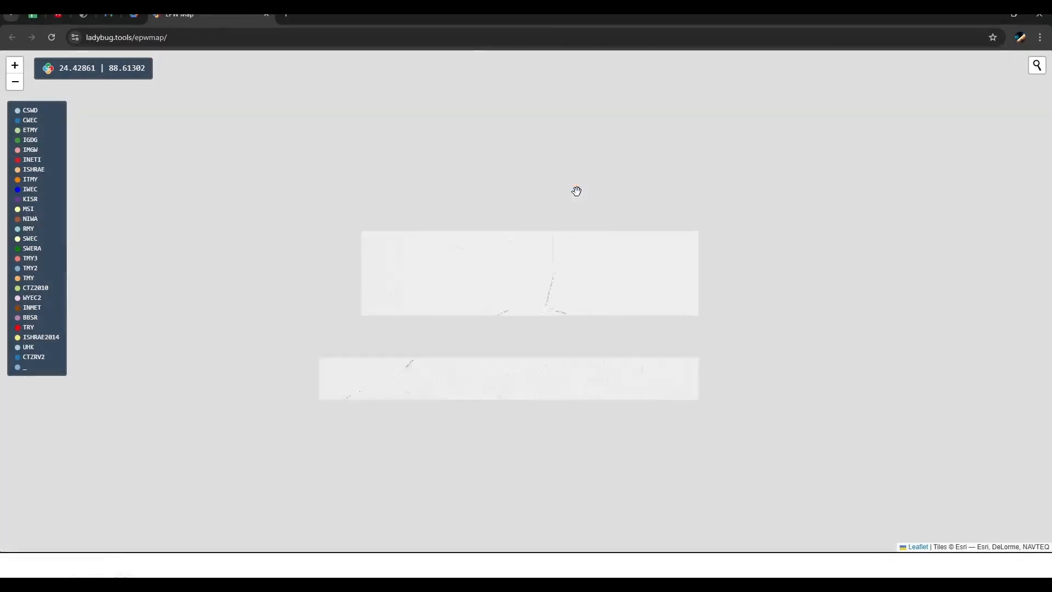
{"action": "left_click", "coordinate": [578, 192]}
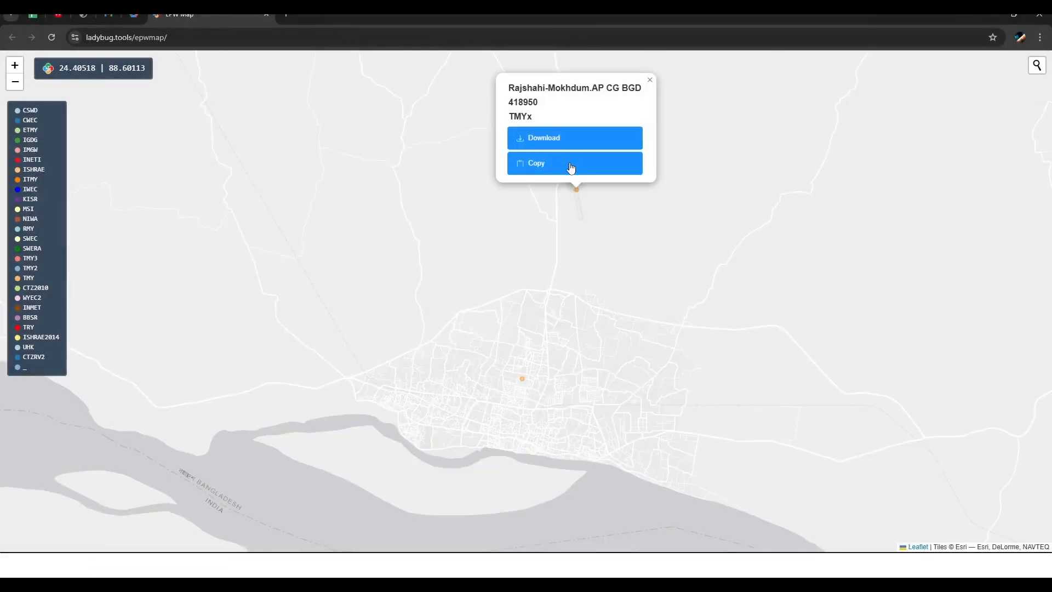
{"action": "left_click", "coordinate": [570, 164]}
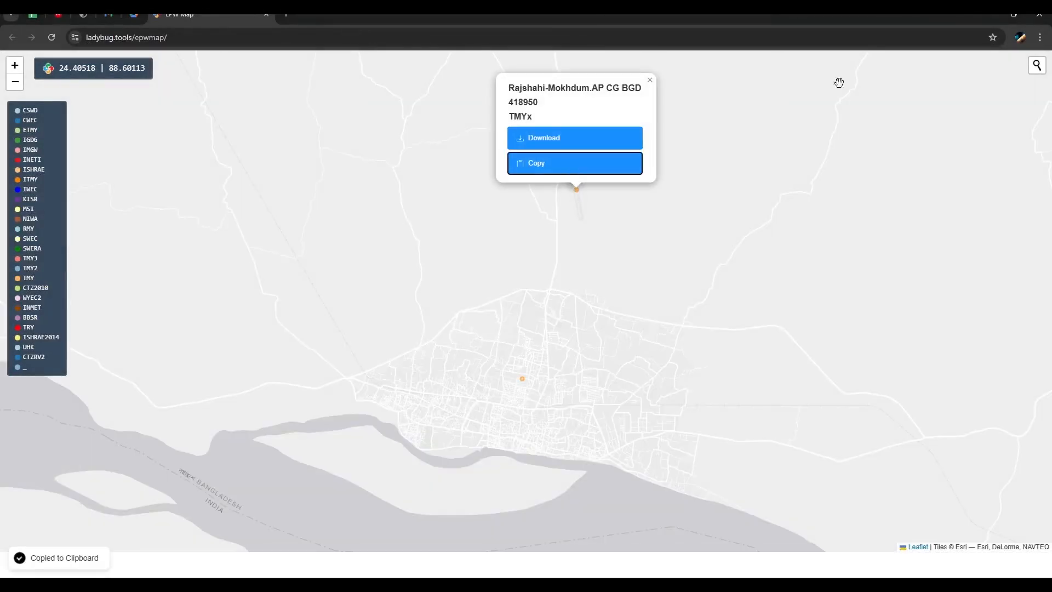
{"action": "left_click", "coordinate": [986, 17]}
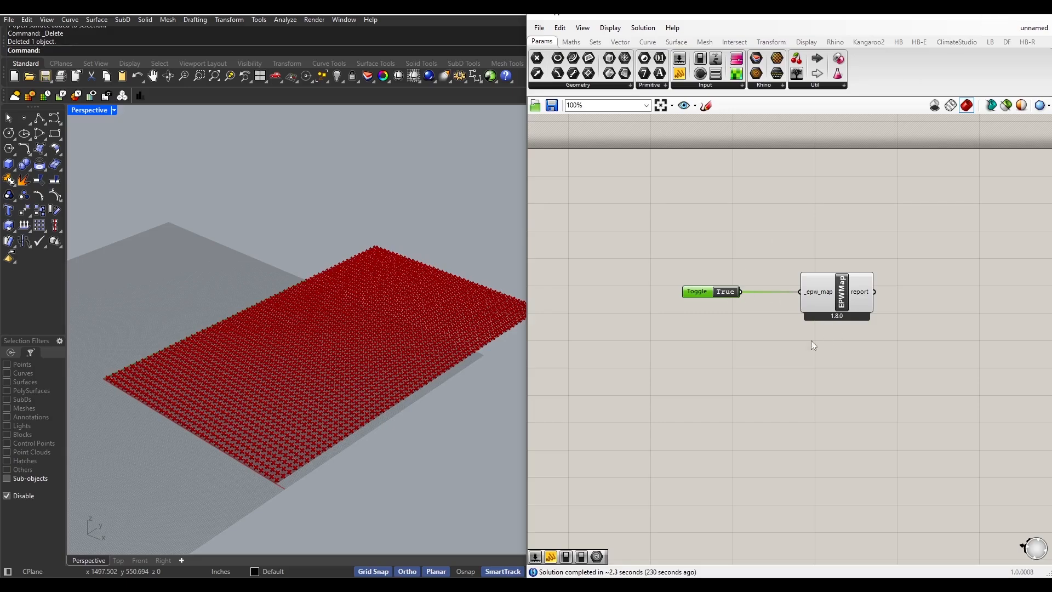
- Add a Panel below the Boolean Toggle and paste the copied weather file URL into it
{"action": "double_click", "coordinate": [681, 370]}
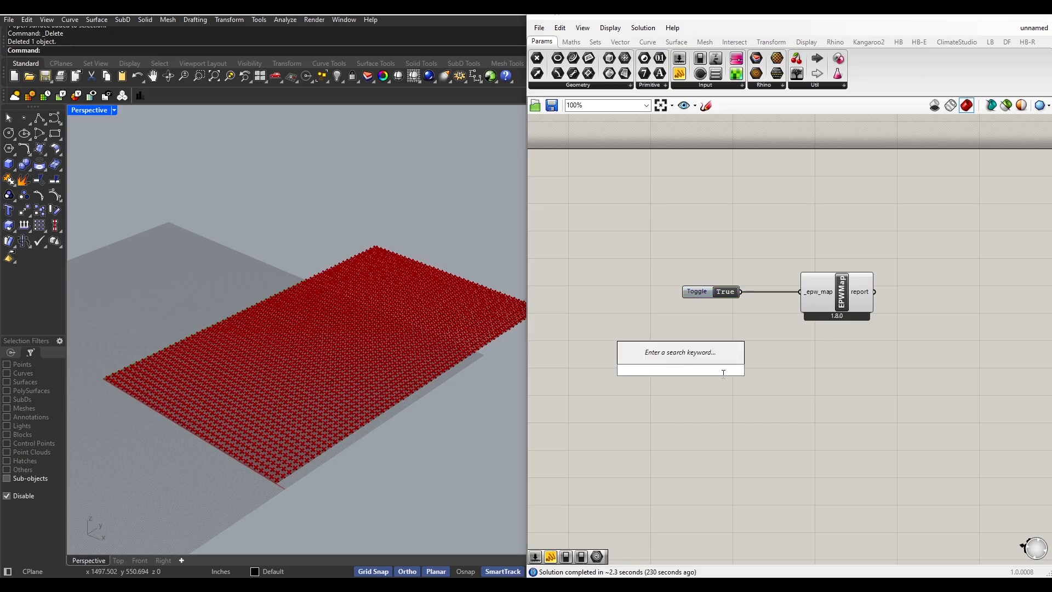
{"action": "type", "text": "pane"}
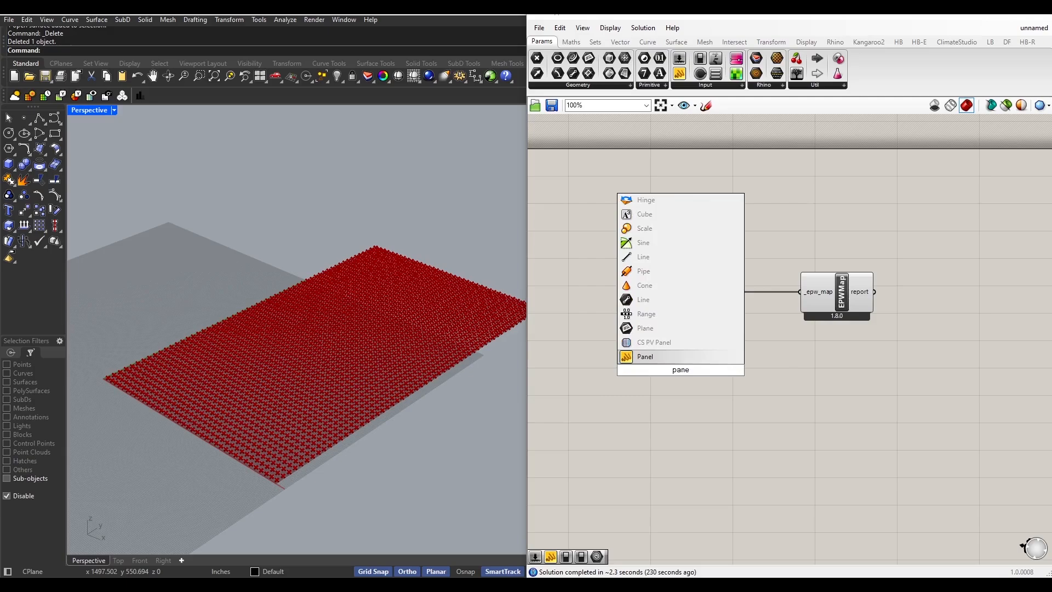
{"action": "left_click", "coordinate": [704, 357]}
{"action": "double_click", "coordinate": [706, 370]}
{"action": "key", "text": "BackSpace"}
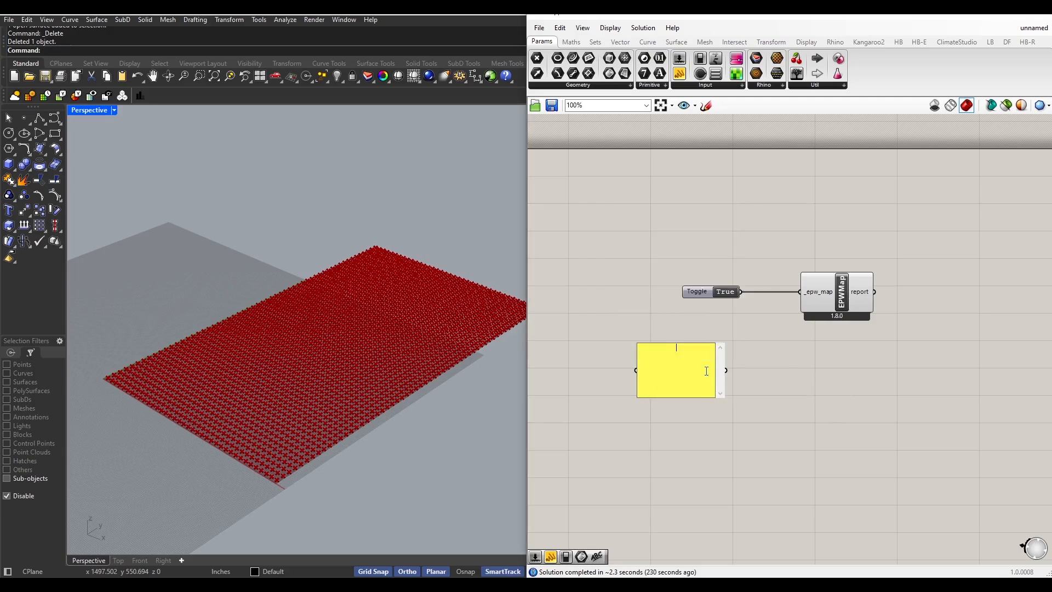
{"action": "key", "text": "ctrl+v"}
{"action": "left_click", "coordinate": [805, 377]}
- Add an LB Download Weather component beneath EPWMap and connect the URL panel to its _weather_URL input
{"action": "double_click", "coordinate": [810, 402]}
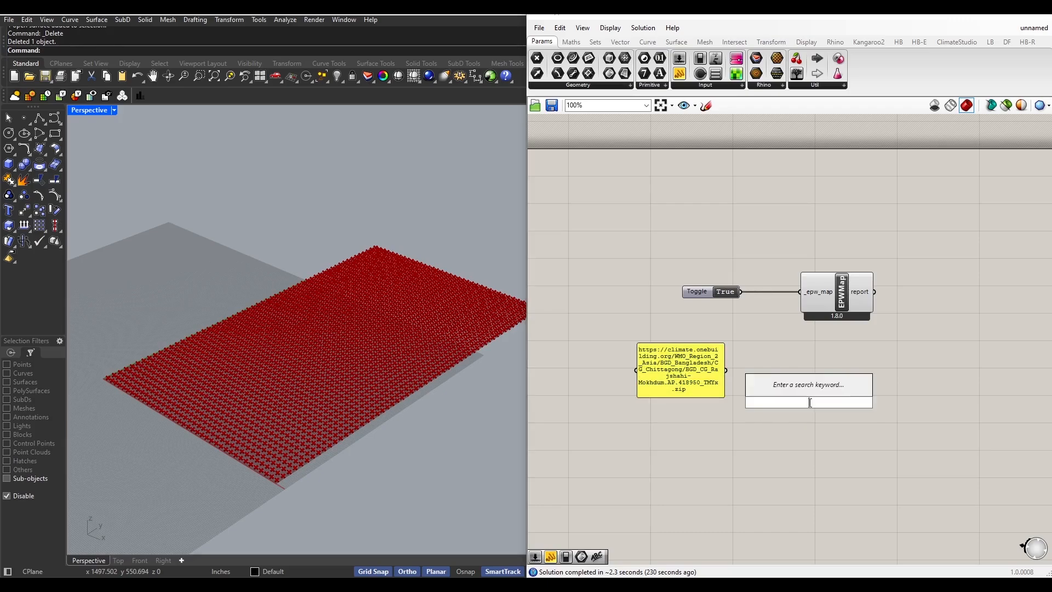
{"action": "type", "text": "LB"}
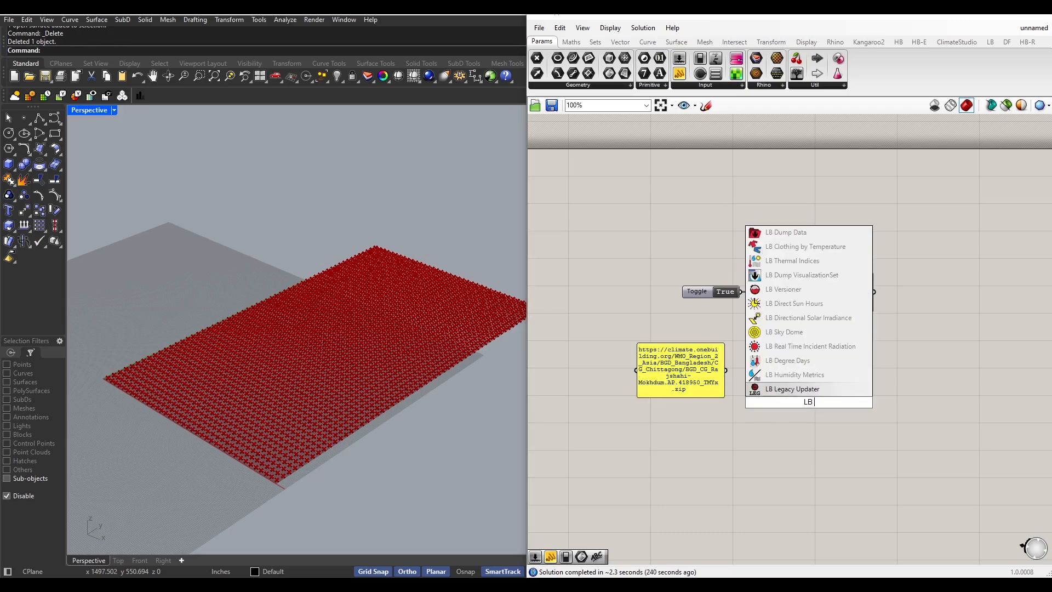
{"action": "type", "text": " dow"}
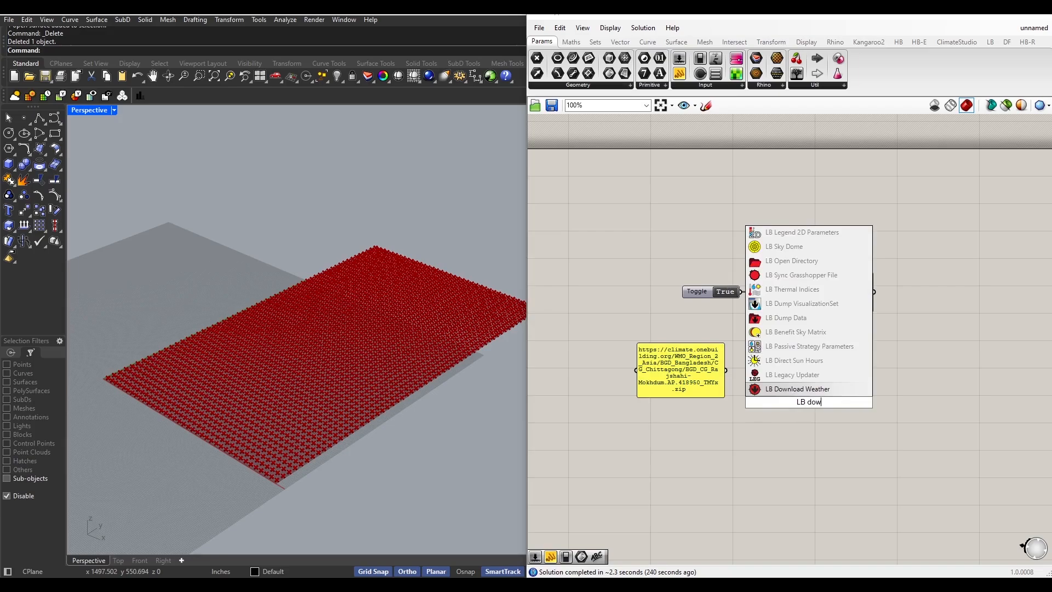
{"action": "type", "text": "nload w"}
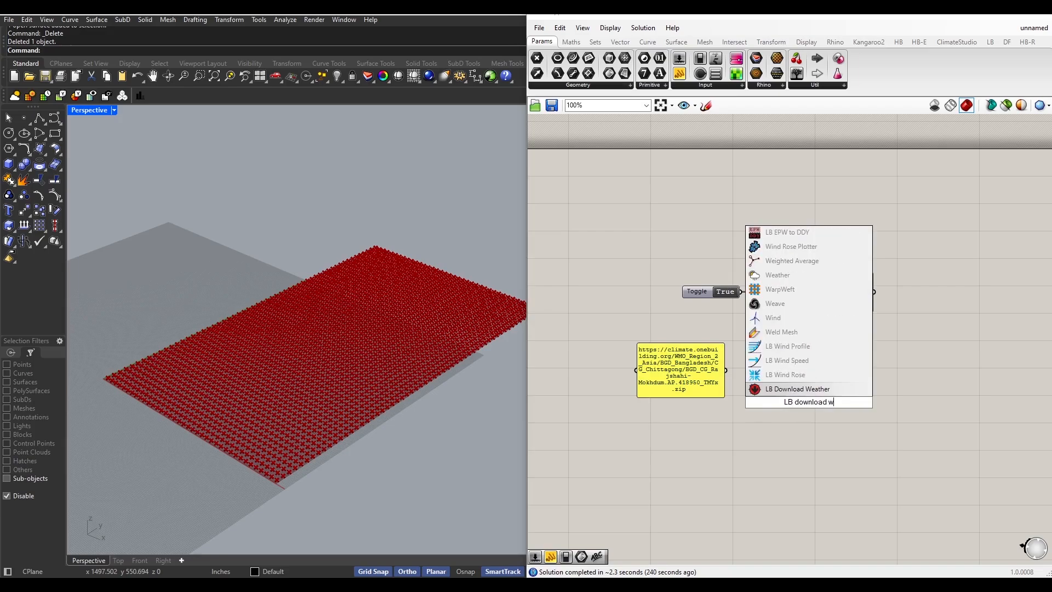
{"action": "type", "text": "eather"}
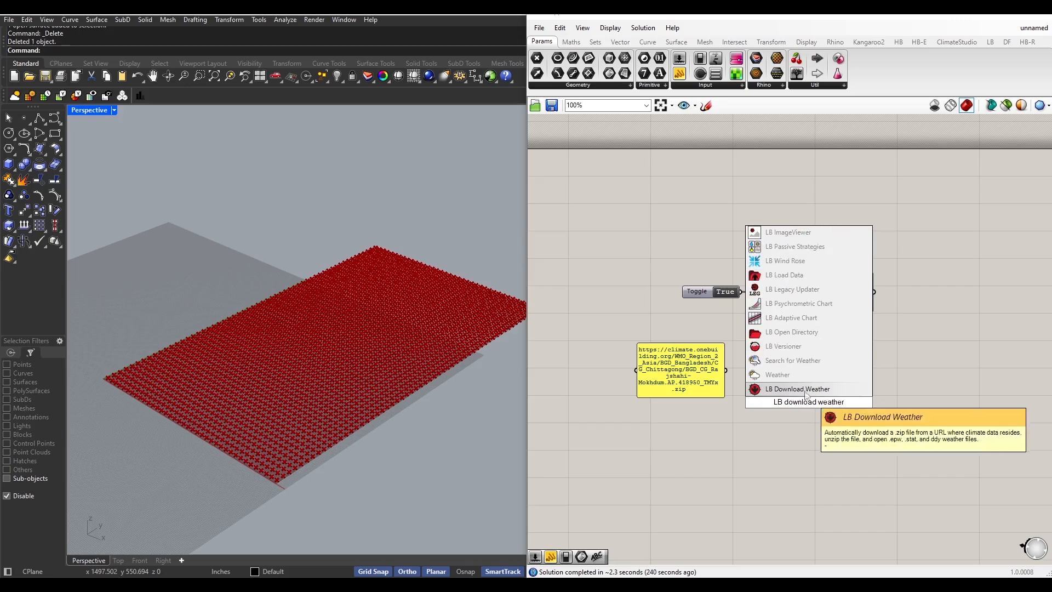
{"action": "left_click", "coordinate": [801, 389]}
{"action": "left_click_drag", "start_coordinate": [801, 396], "coordinate": [808, 379]}
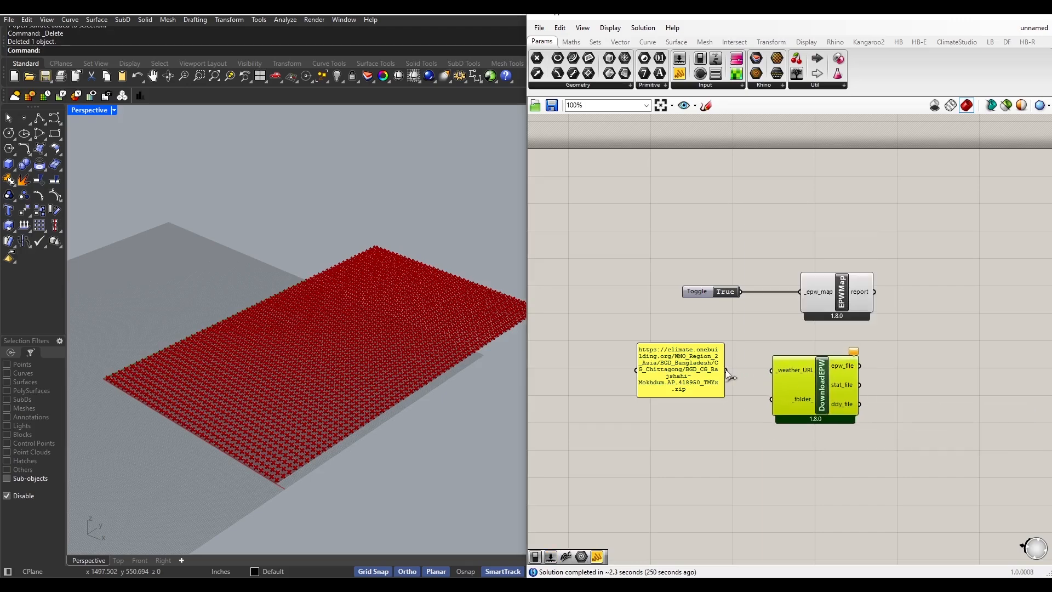
{"action": "left_click_drag", "start_coordinate": [726, 371], "coordinate": [767, 374]}
{"action": "left_click_drag", "start_coordinate": [809, 404], "coordinate": [828, 403]}
- Add an LB Import Location component to the right of DownloadEPW and feed its _epw_file input from the epw_file output
{"action": "right_click_drag", "start_coordinate": [840, 472], "coordinate": [688, 463]}
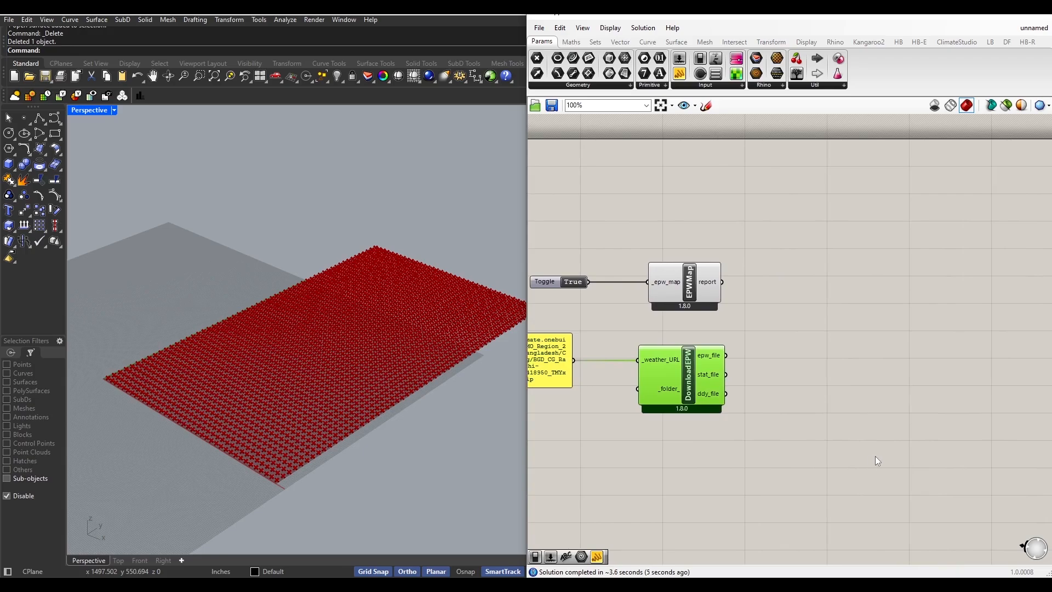
{"action": "double_click", "coordinate": [836, 406]}
{"action": "type", "text": "L"}
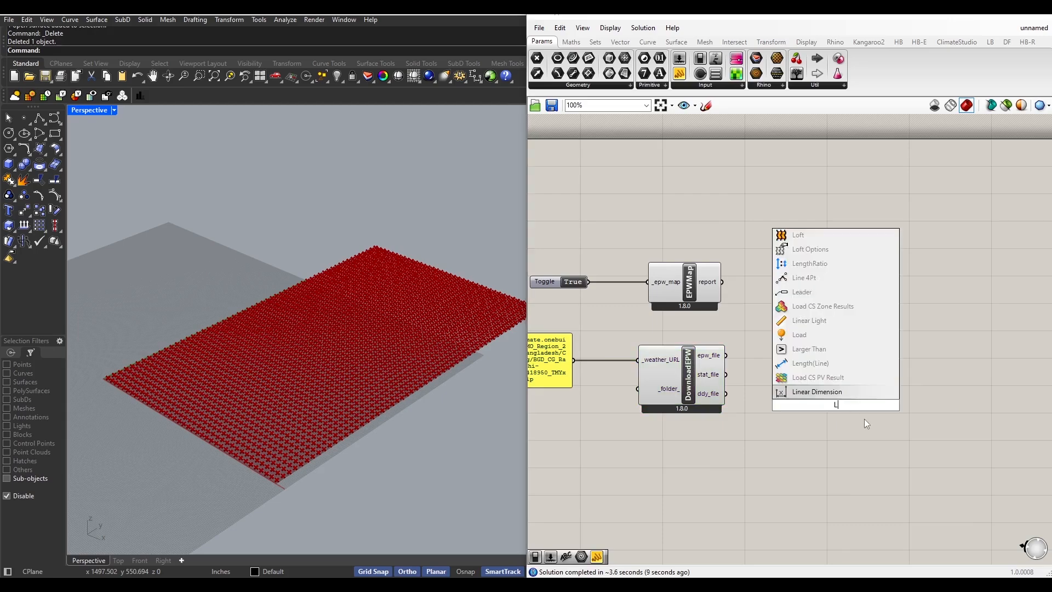
{"action": "type", "text": "B imp"}
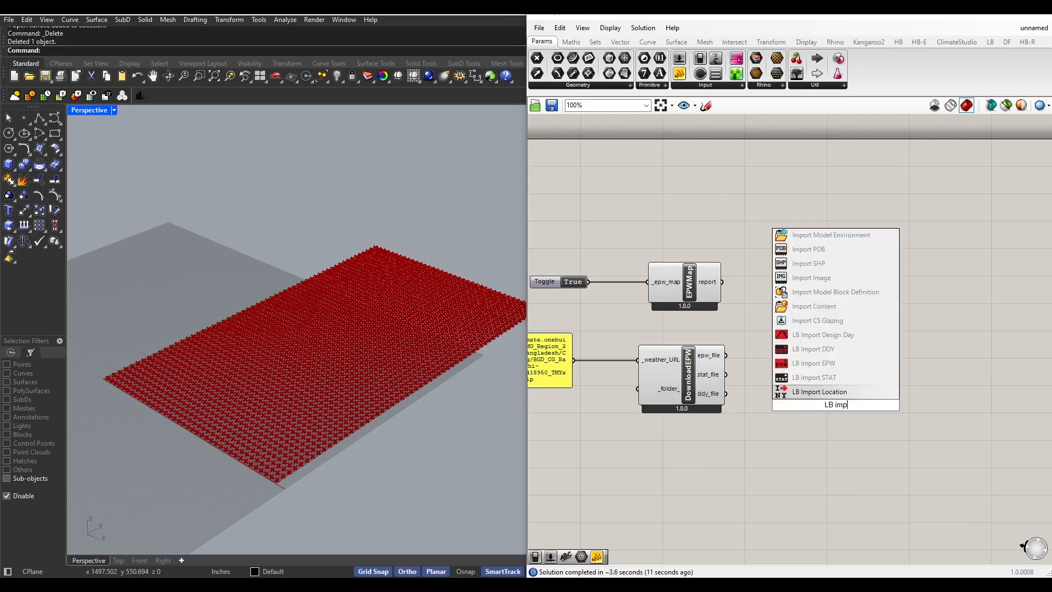
{"action": "type", "text": "ort LOcation"}
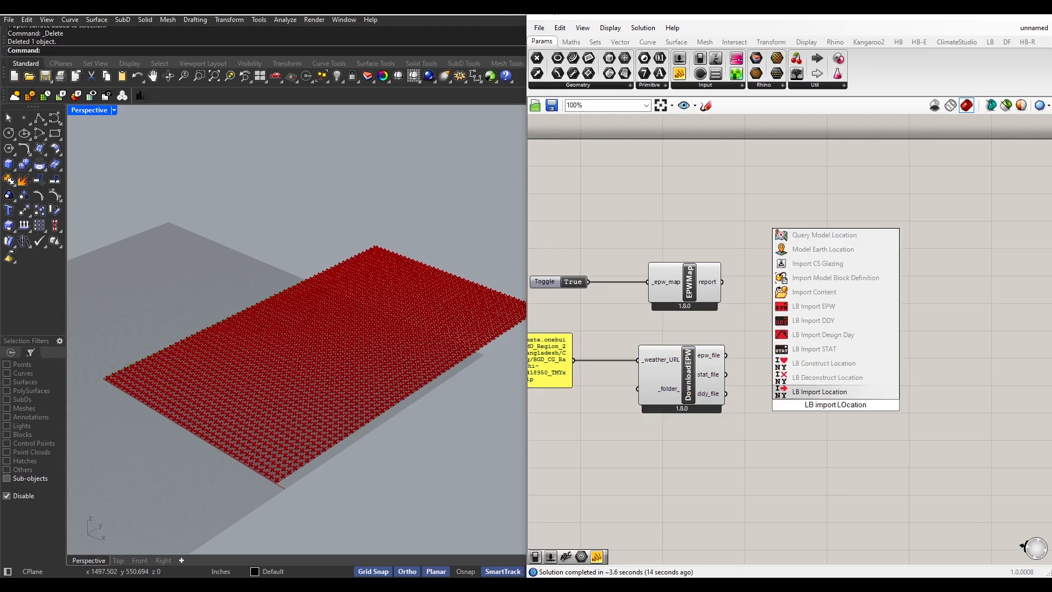
{"action": "left_click", "coordinate": [865, 393]}
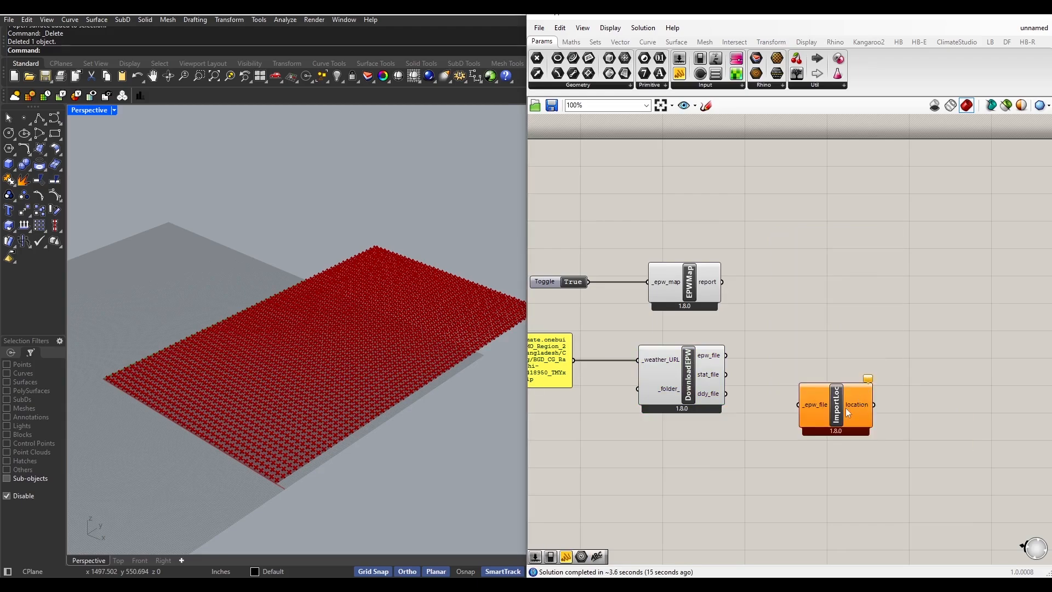
{"action": "left_click_drag", "start_coordinate": [847, 408], "coordinate": [825, 358]}
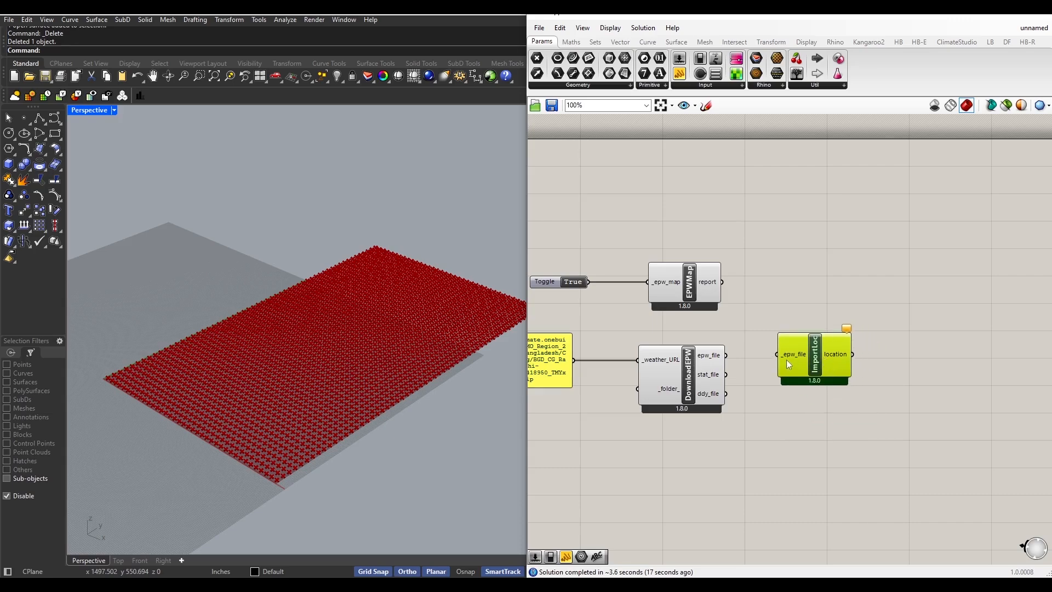
{"action": "left_click_drag", "start_coordinate": [727, 355], "coordinate": [774, 357]}
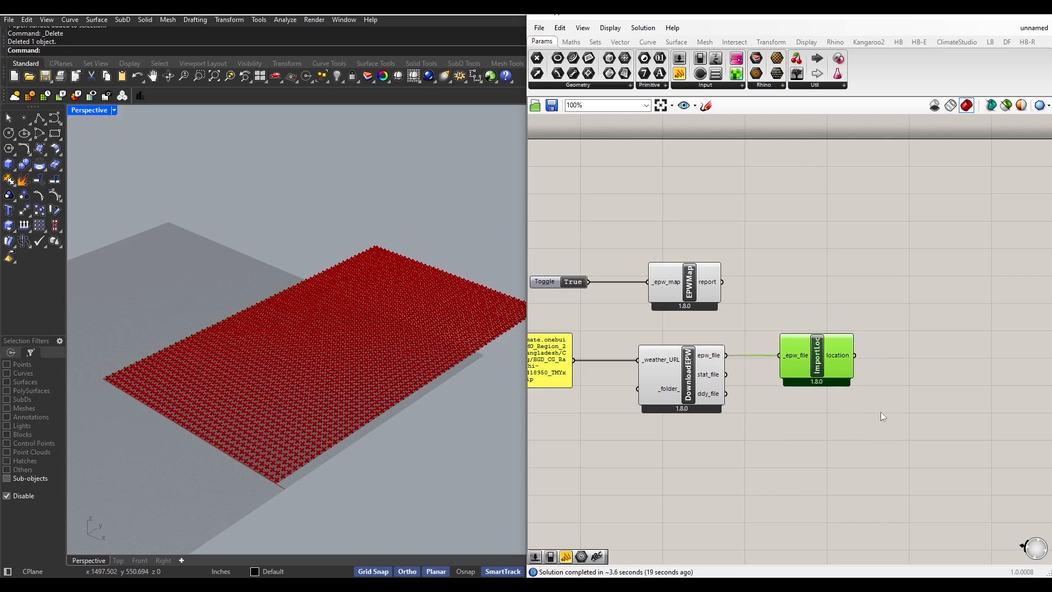
{"action": "left_click_drag", "start_coordinate": [901, 446], "coordinate": [820, 443]}
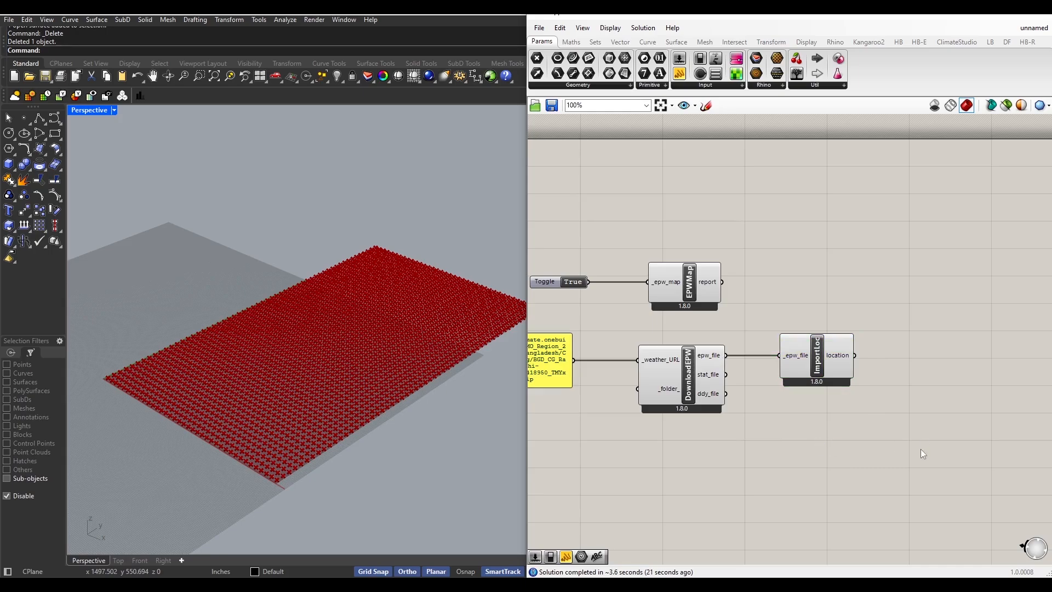
- Add an HB CIE Standard Sky component to the right of ImportLoc and connect the location output to its _location input
{"action": "right_click_drag", "start_coordinate": [921, 449], "coordinate": [827, 432]}
{"action": "double_click", "coordinate": [864, 417]}
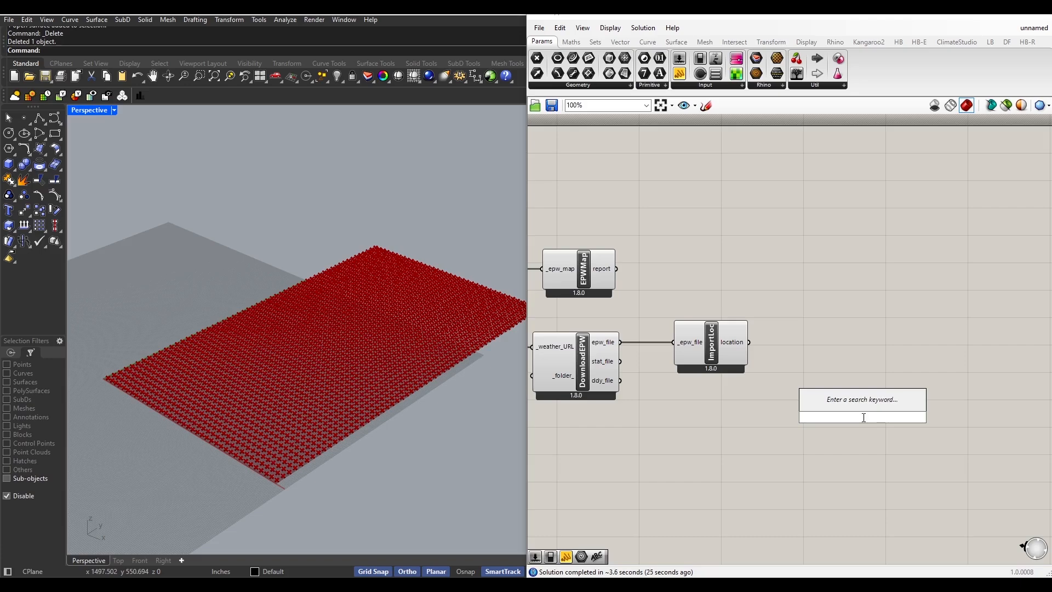
{"action": "type", "text": "HB"}
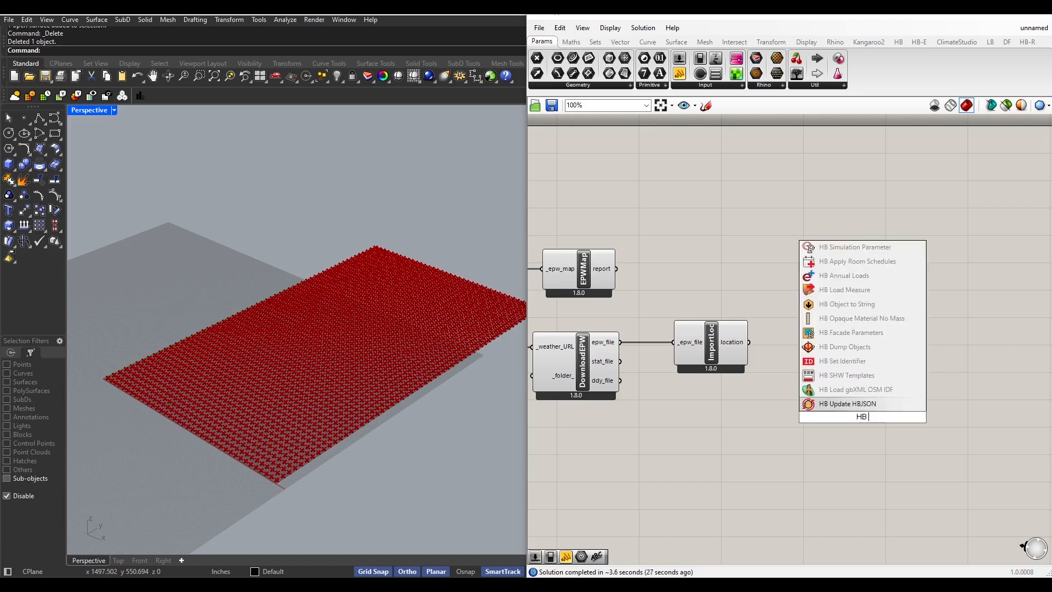
{"action": "type", "text": " CIE"}
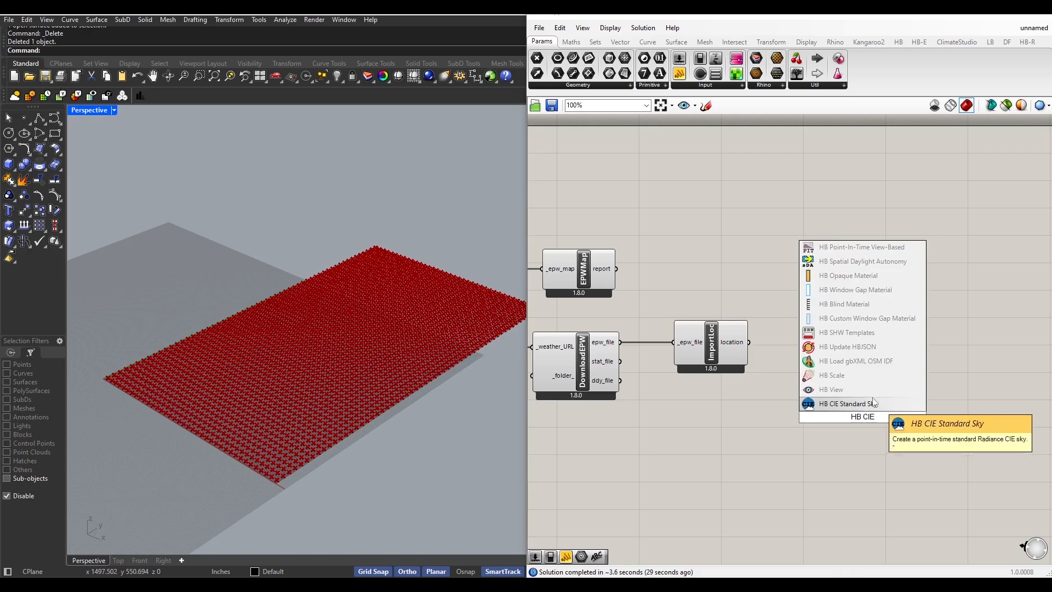
{"action": "left_click", "coordinate": [880, 407]}
{"action": "left_click_drag", "start_coordinate": [881, 412], "coordinate": [862, 367]}
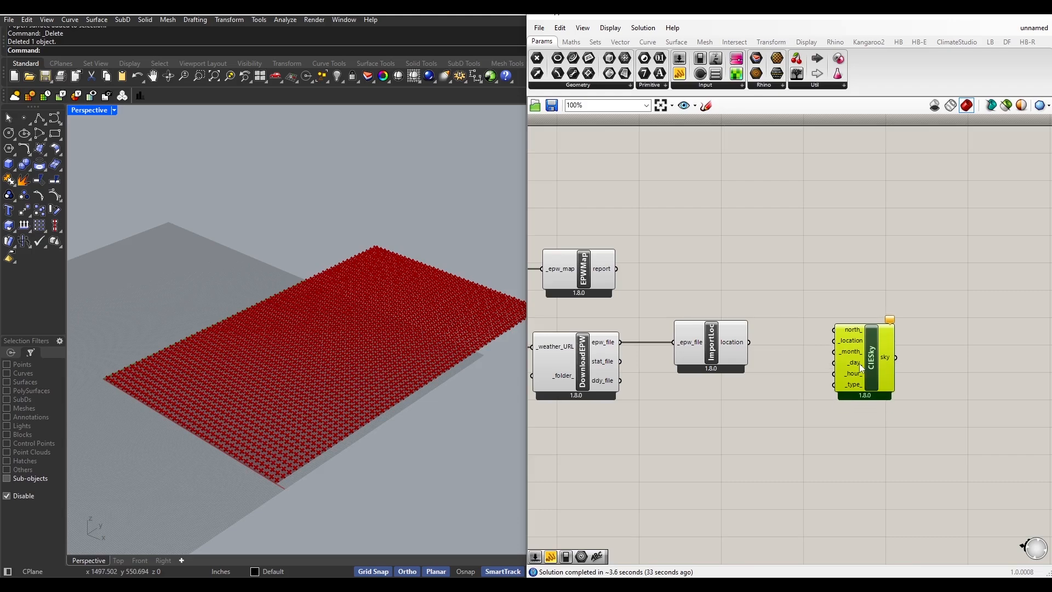
{"action": "left_click_drag", "start_coordinate": [748, 342], "coordinate": [832, 341]}
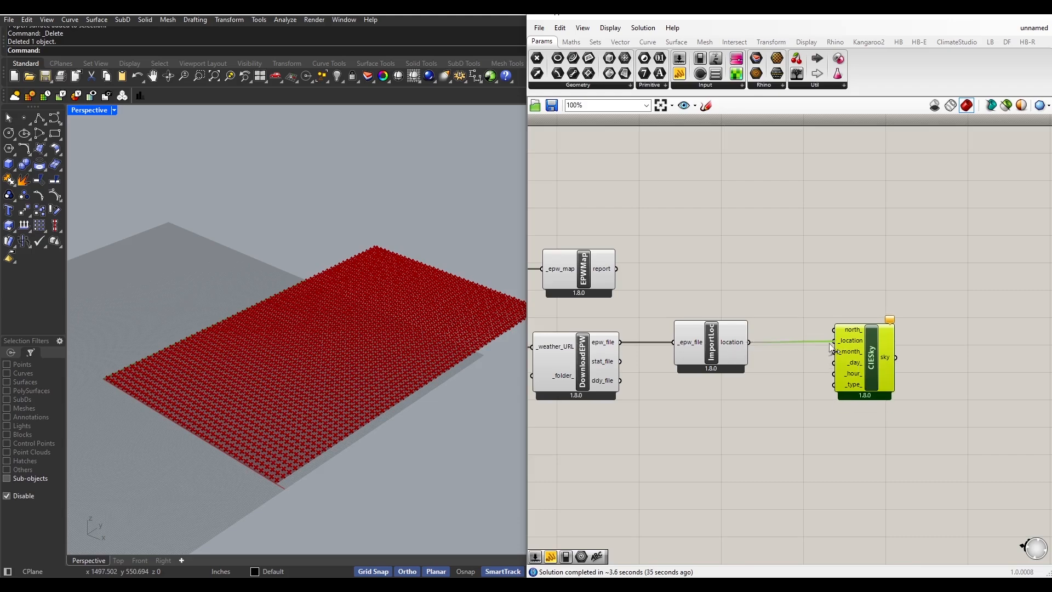
- Add a Number Slider with a minimum of 1 below ImportLoc and connect it to the CIESky _month_ input
{"action": "double_click", "coordinate": [735, 453]}
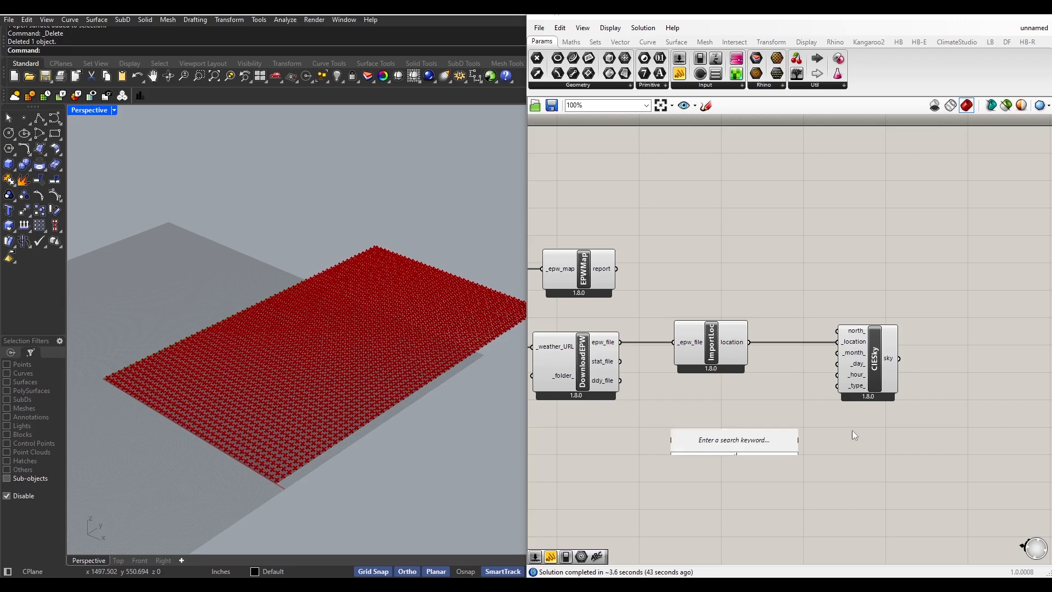
{"action": "type", "text": "1."}
{"action": "key", "text": "Return"}
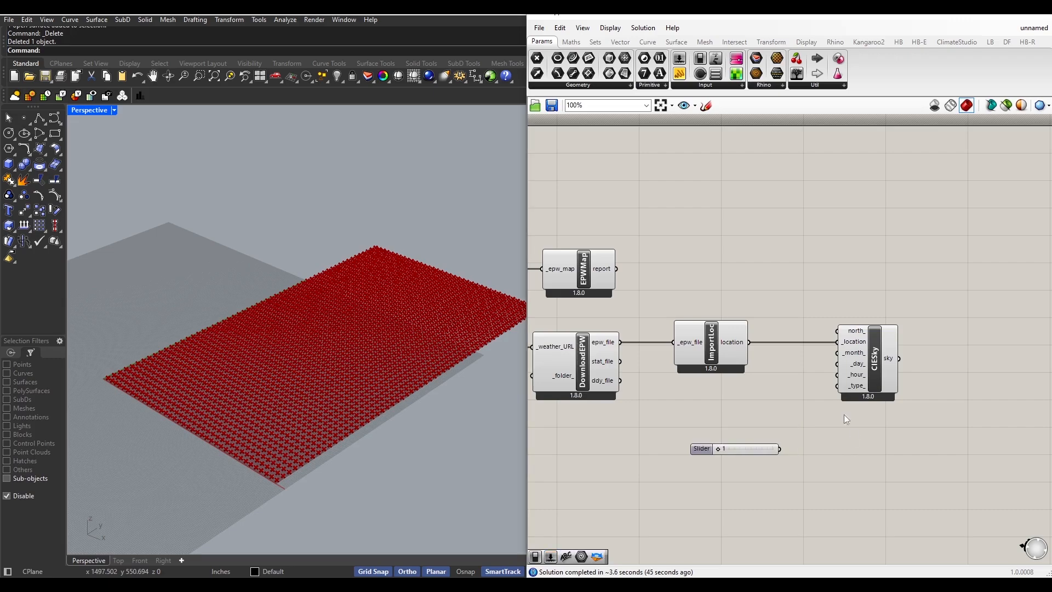
{"action": "left_click_drag", "start_coordinate": [767, 447], "coordinate": [837, 352]}
- Add a Number Slider ranging from 1 to 31, connect it to the CIESky _day_ input and place it under the month slider
{"action": "double_click", "coordinate": [733, 441]}
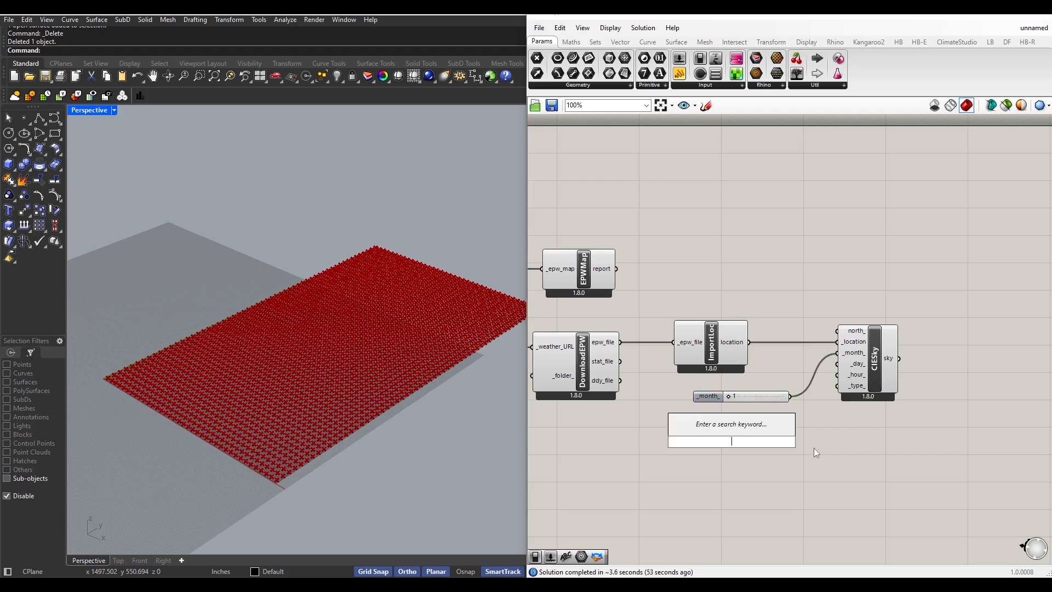
{"action": "type", "text": "1."}
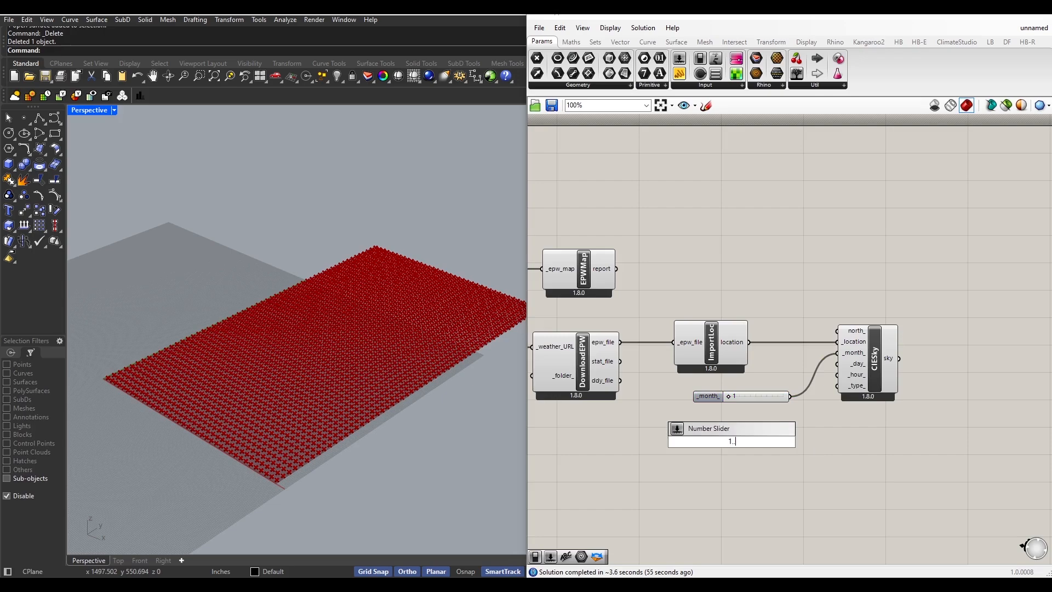
{"action": "type", "text": ".31"}
{"action": "key", "text": "Return"}
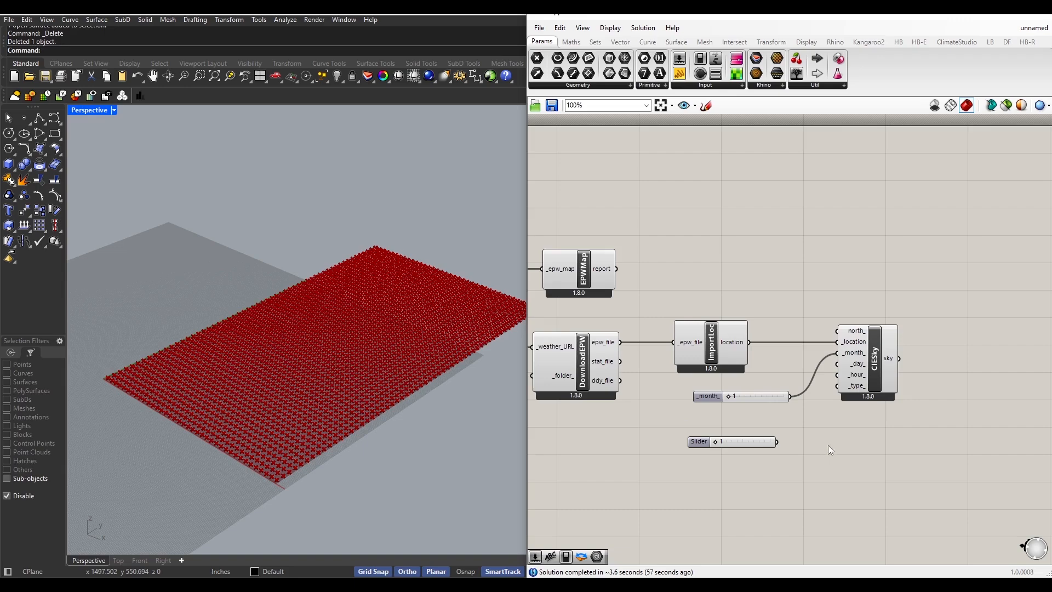
{"action": "left_click_drag", "start_coordinate": [777, 442], "coordinate": [837, 363]}
{"action": "left_click_drag", "start_coordinate": [749, 443], "coordinate": [757, 412]}
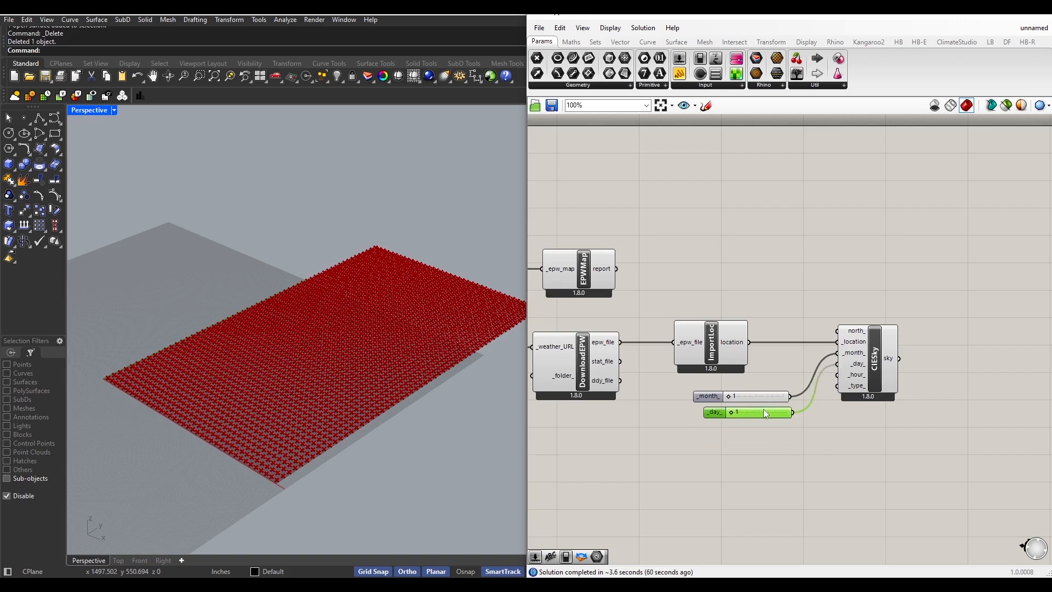
- Add a Number Slider ranging from 0 to 23 below the day slider and connect it to the CIESky _hour_ input
{"action": "double_click", "coordinate": [768, 443]}
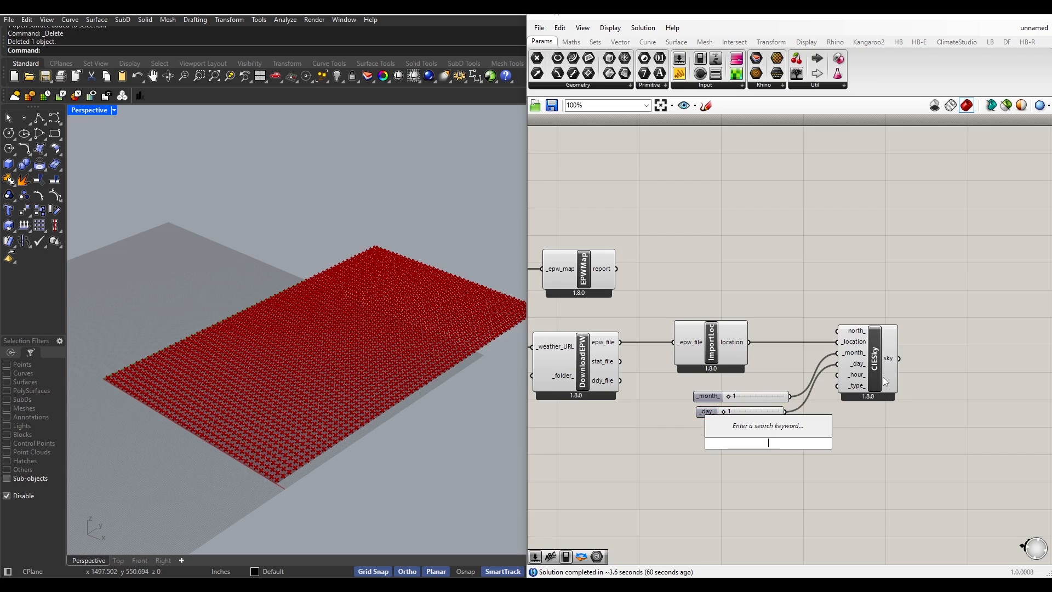
{"action": "left_click_drag", "start_coordinate": [883, 377], "coordinate": [906, 379]}
{"action": "double_click", "coordinate": [729, 449]}
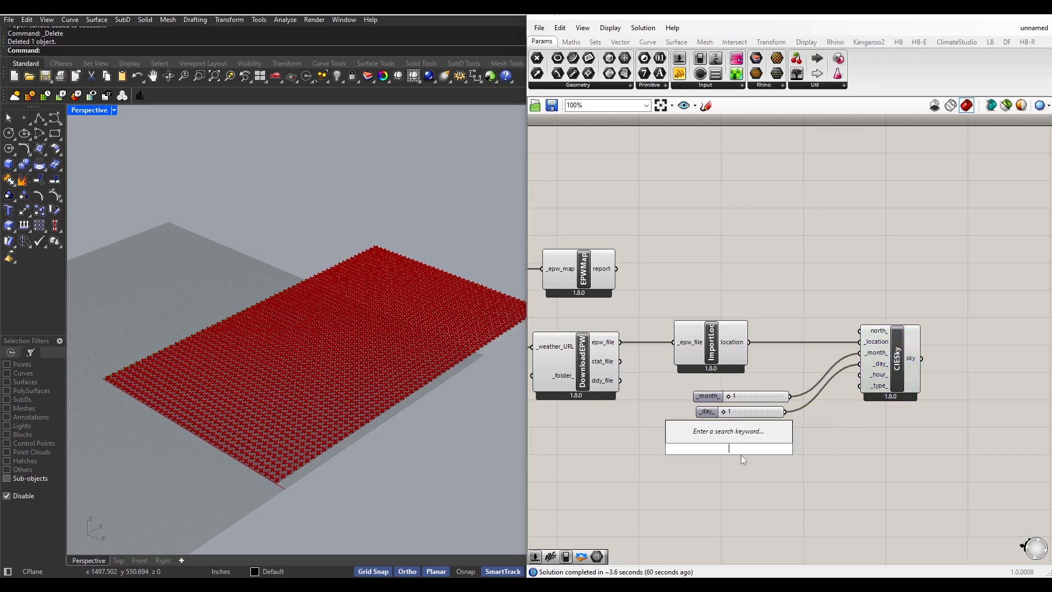
{"action": "type", "text": "0..23"}
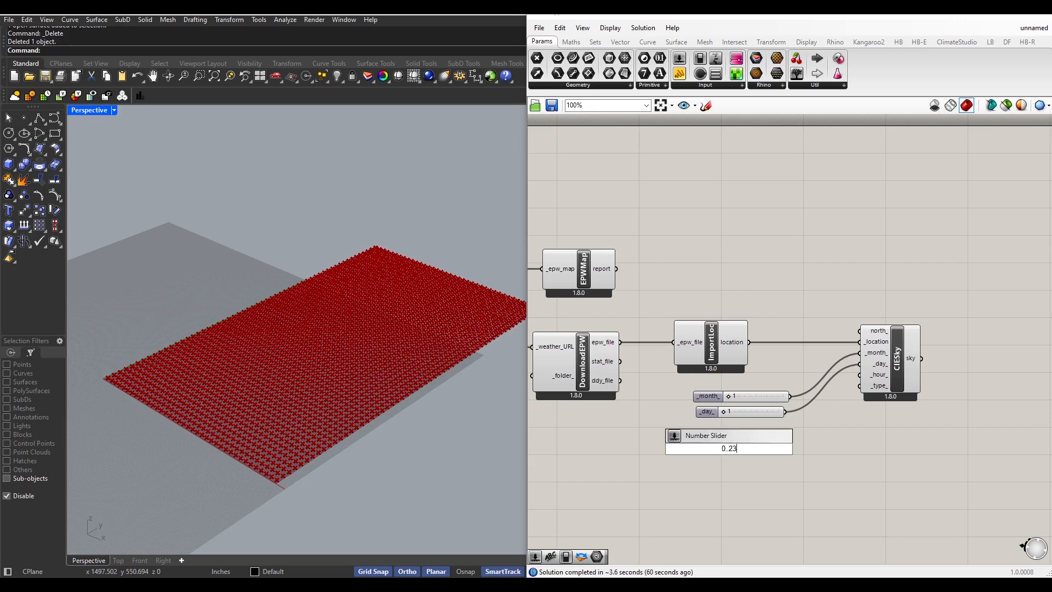
{"action": "key", "text": "Return"}
{"action": "left_click_drag", "start_coordinate": [752, 449], "coordinate": [860, 375]}
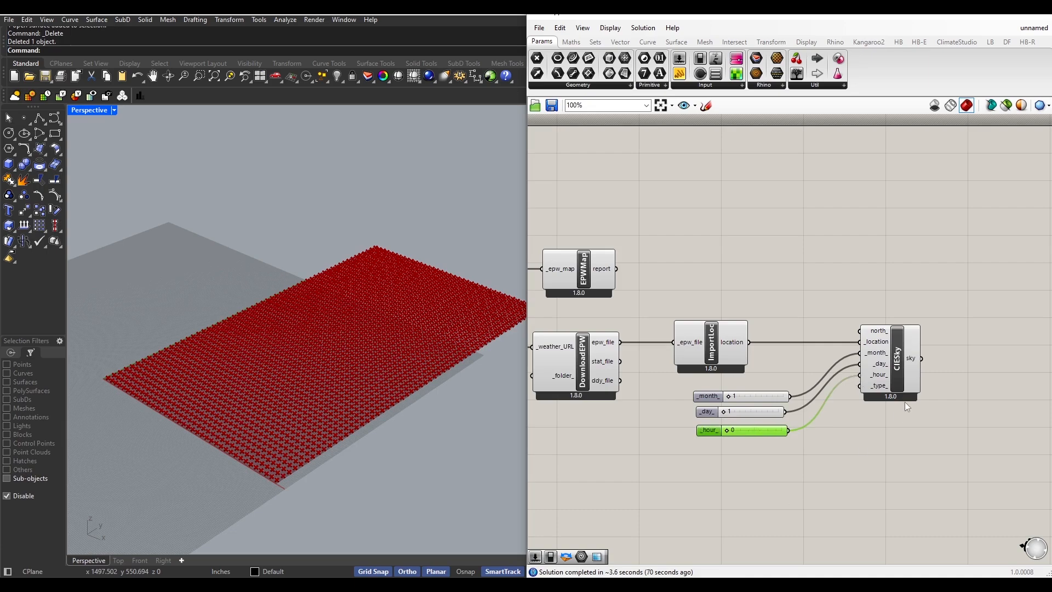
- Add a Number Slider ranging from 0 to 5 below the hour slider and connect it to the CIESky _type_ input
{"action": "mouse_move", "coordinate": [878, 388]}
{"action": "double_click", "coordinate": [734, 480]}
{"action": "type", "text": "0"}
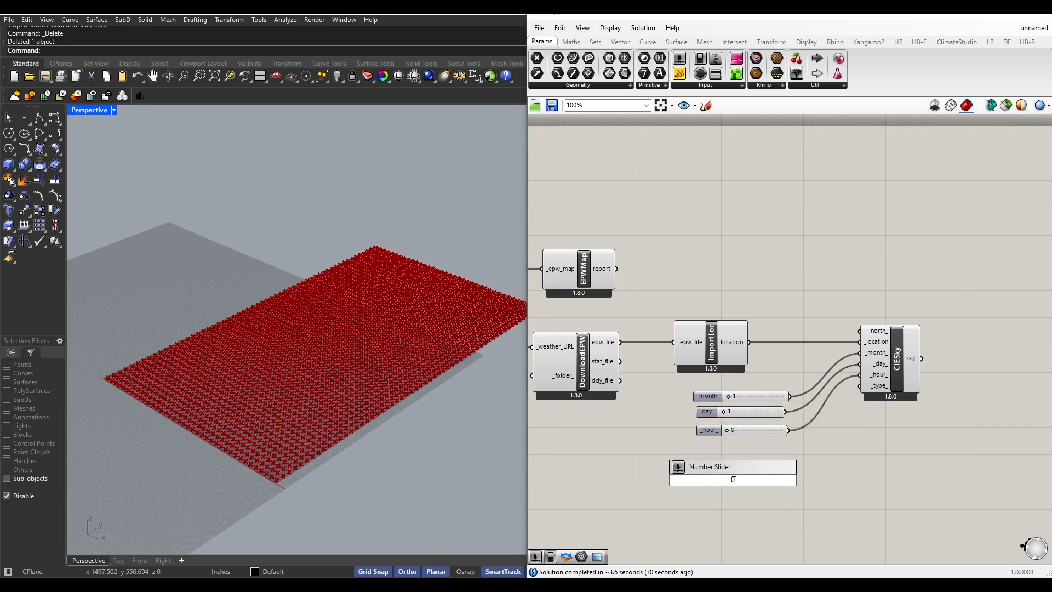
{"action": "type", "text": ".5"}
{"action": "key", "text": "Return"}
{"action": "left_click_drag", "start_coordinate": [732, 480], "coordinate": [924, 386]}
{"action": "left_click", "coordinate": [908, 395]}
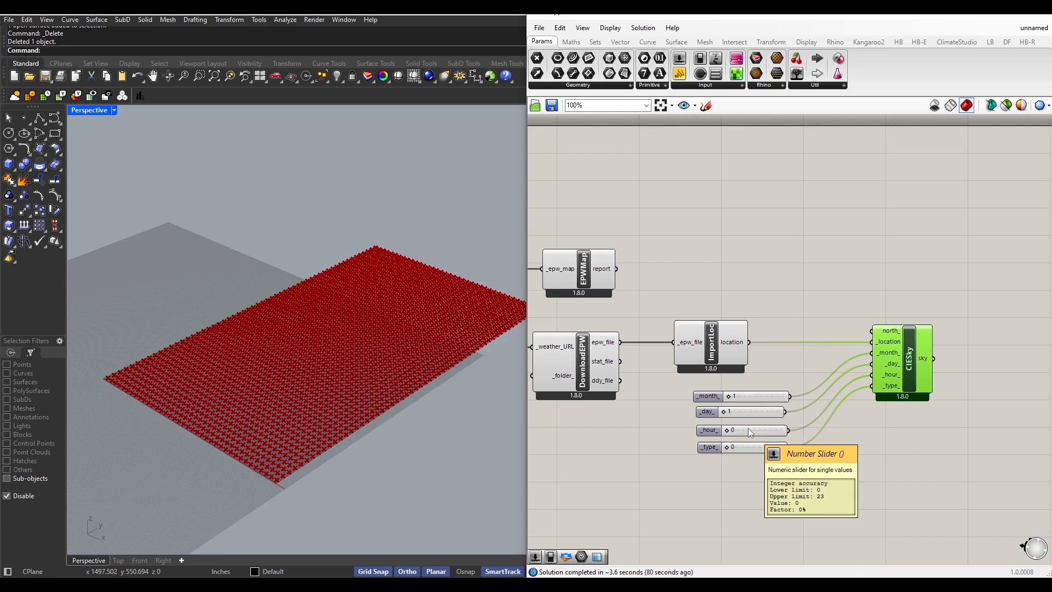
- Set the CIE sky date to month 6 and day 30 on the connected sliders
{"action": "double_click", "coordinate": [741, 396]}
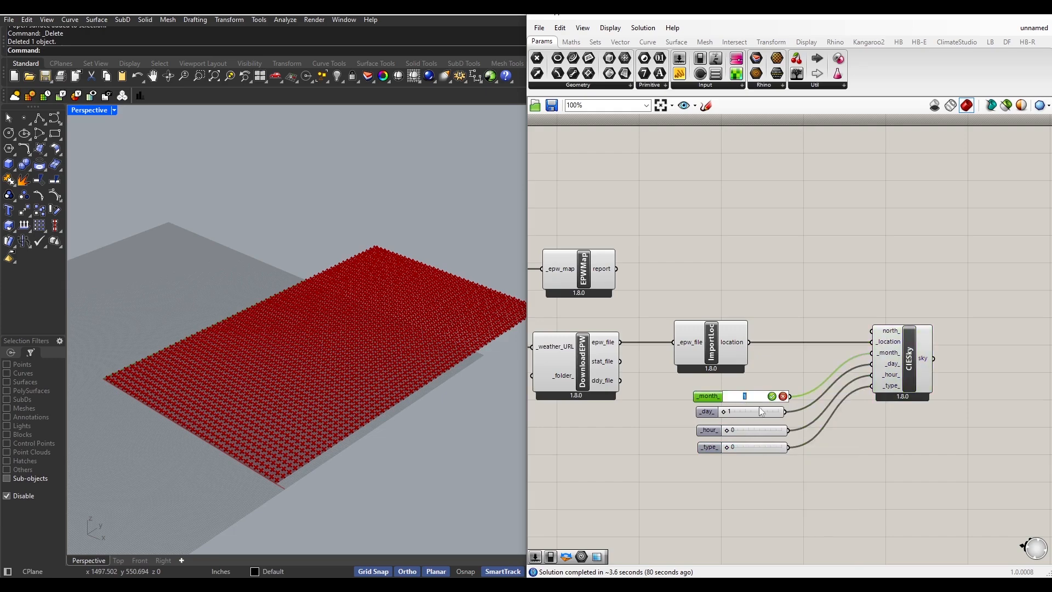
{"action": "type", "text": "6"}
{"action": "key", "text": "Return"}
{"action": "double_click", "coordinate": [757, 413]}
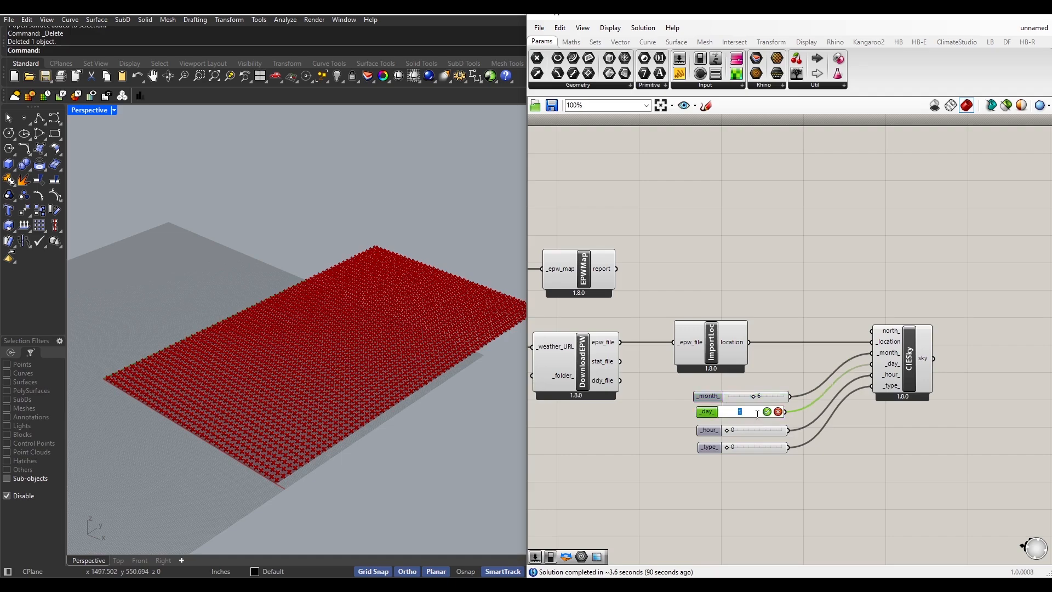
{"action": "type", "text": "30"}
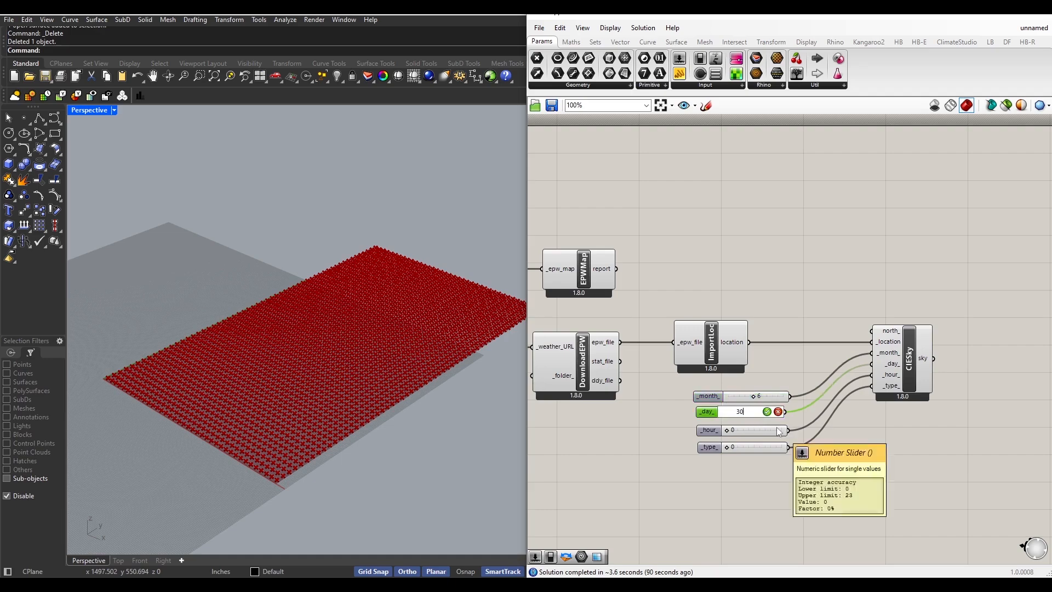
- Set the CIE sky's hour slider to 14
{"action": "double_click", "coordinate": [750, 431]}
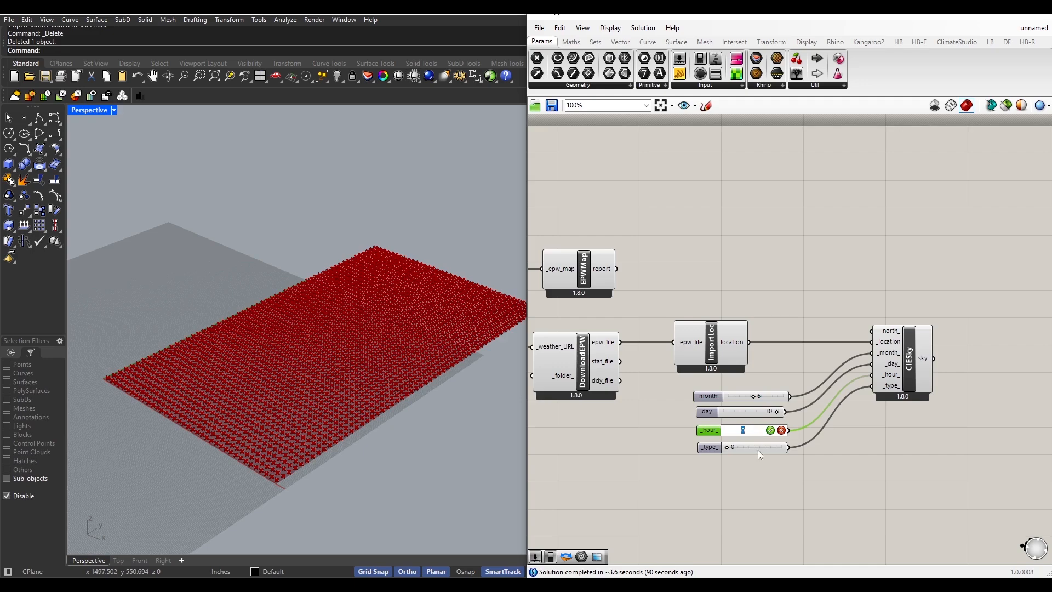
{"action": "type", "text": "10"}
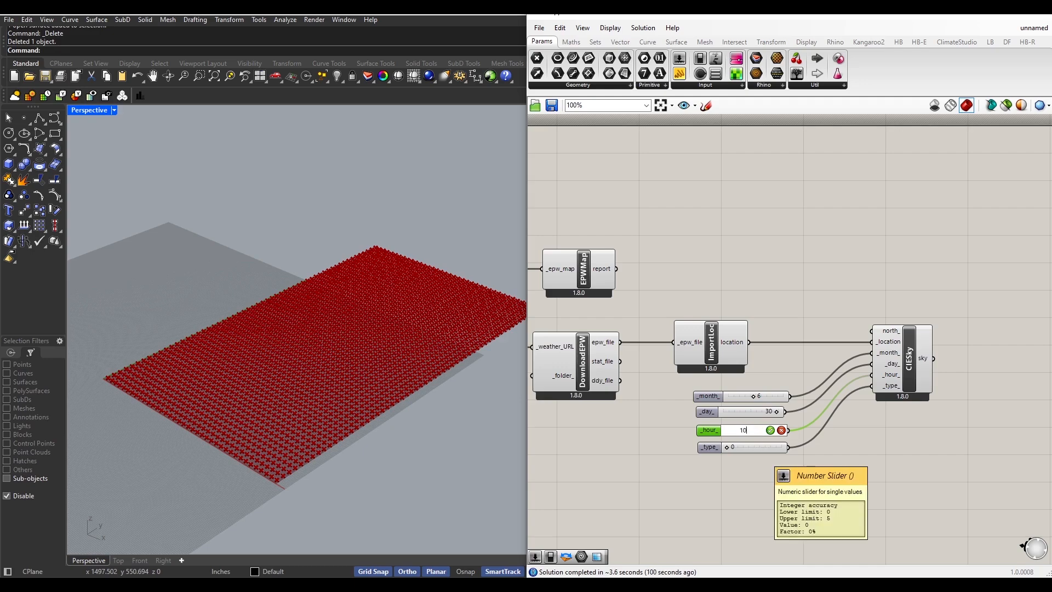
{"action": "key", "text": "BackSpace"}
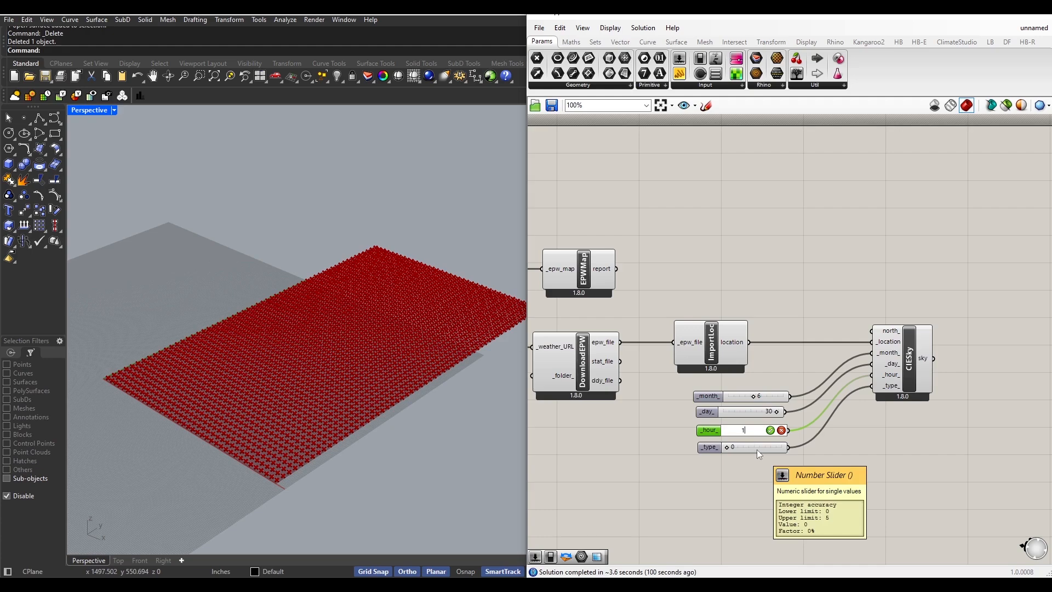
{"action": "type", "text": "4"}
{"action": "key", "text": "Return"}
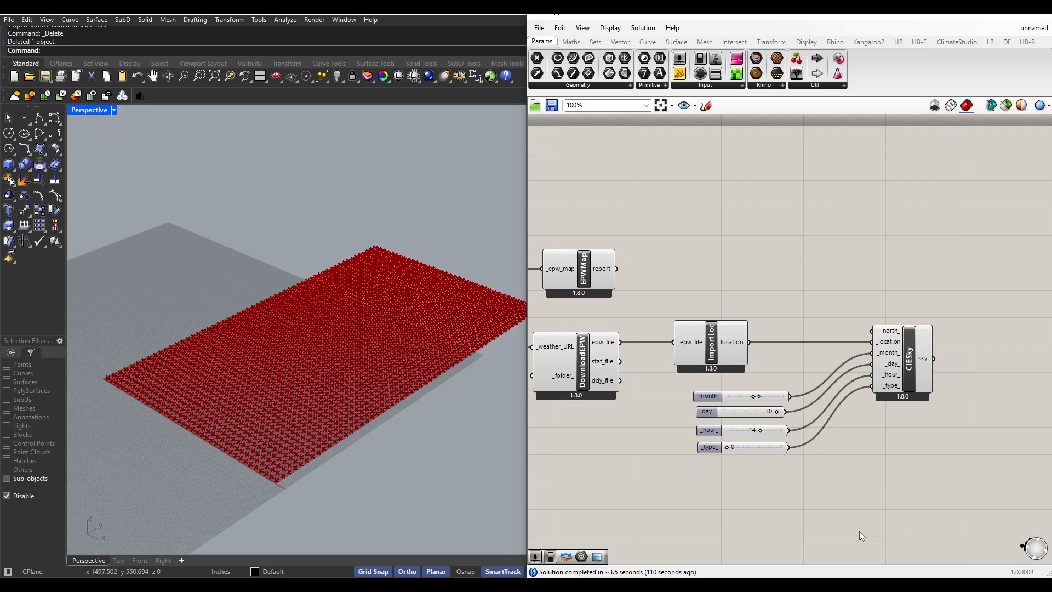
{"action": "left_click_drag", "start_coordinate": [881, 529], "coordinate": [748, 476]}
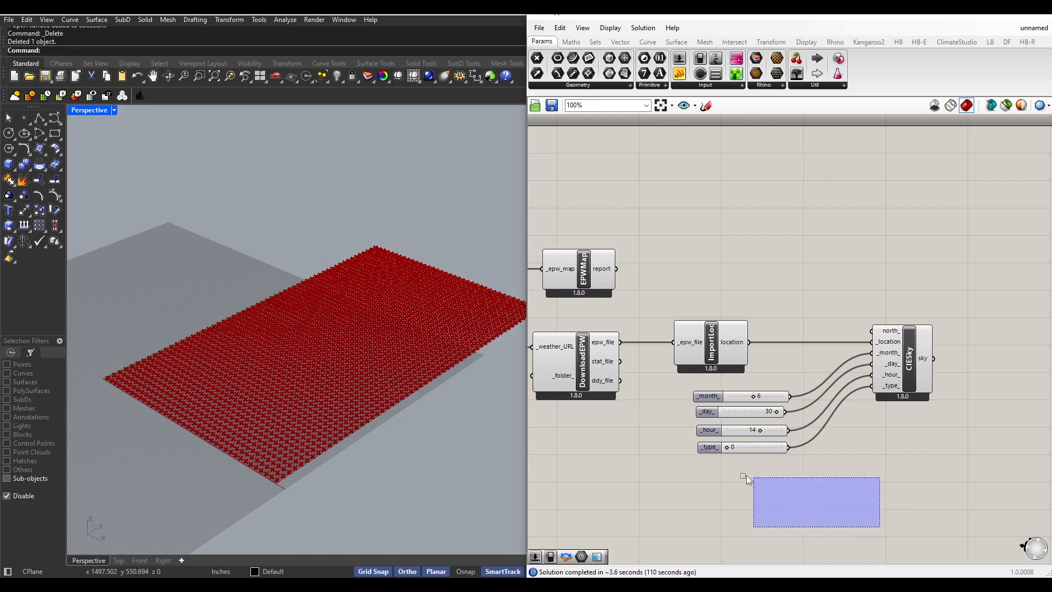
- Add an HB Point-In-Time Grid-Based component to the lower right of CIESky and connect the sky output to its _sky input
{"action": "right_click_drag", "start_coordinate": [860, 472], "coordinate": [731, 406]}
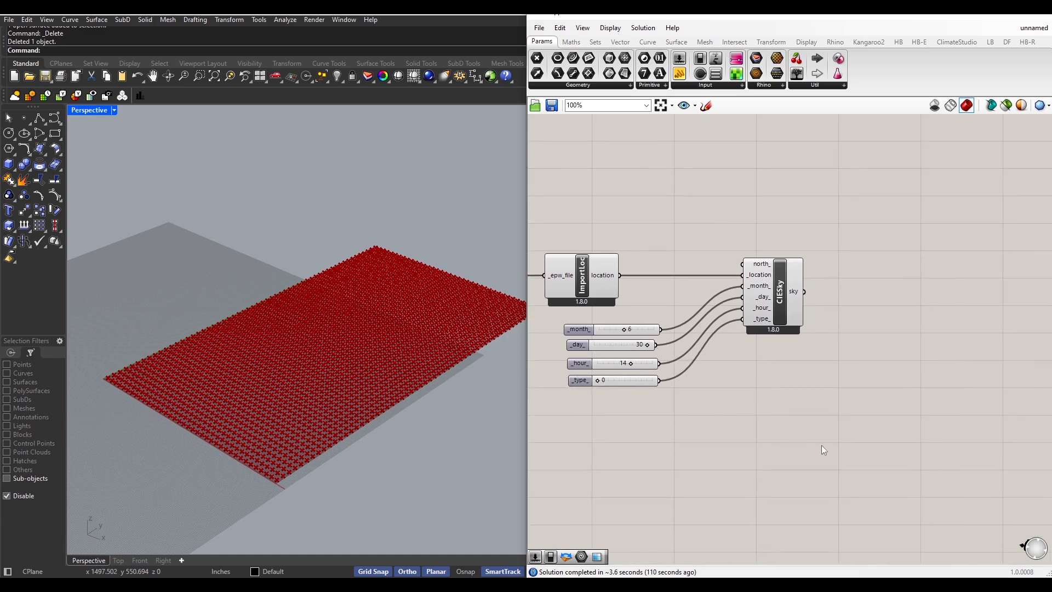
{"action": "double_click", "coordinate": [867, 424]}
{"action": "type", "text": "h"}
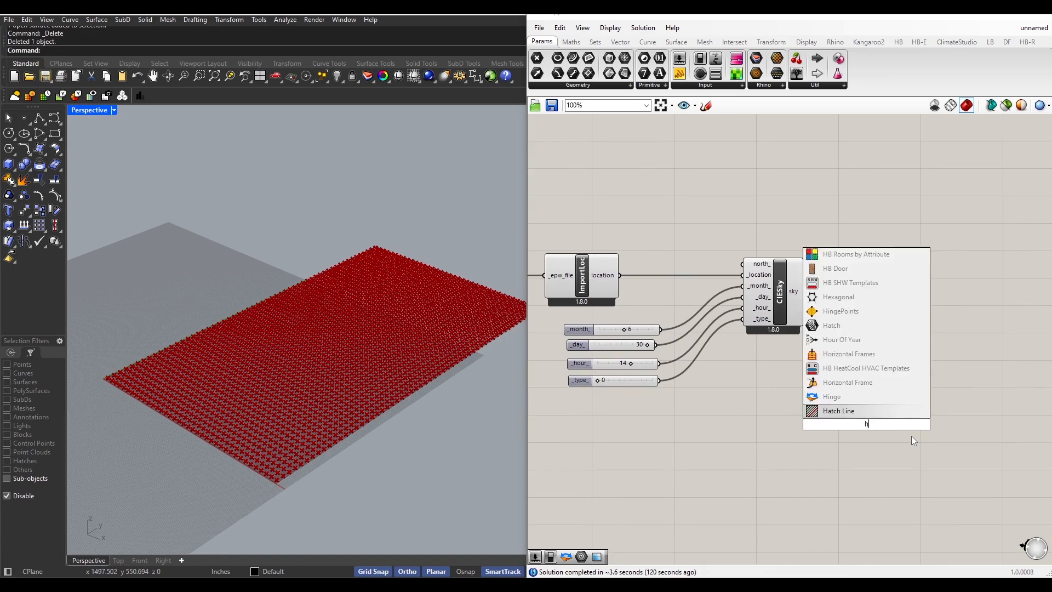
{"action": "type", "text": "b poin"}
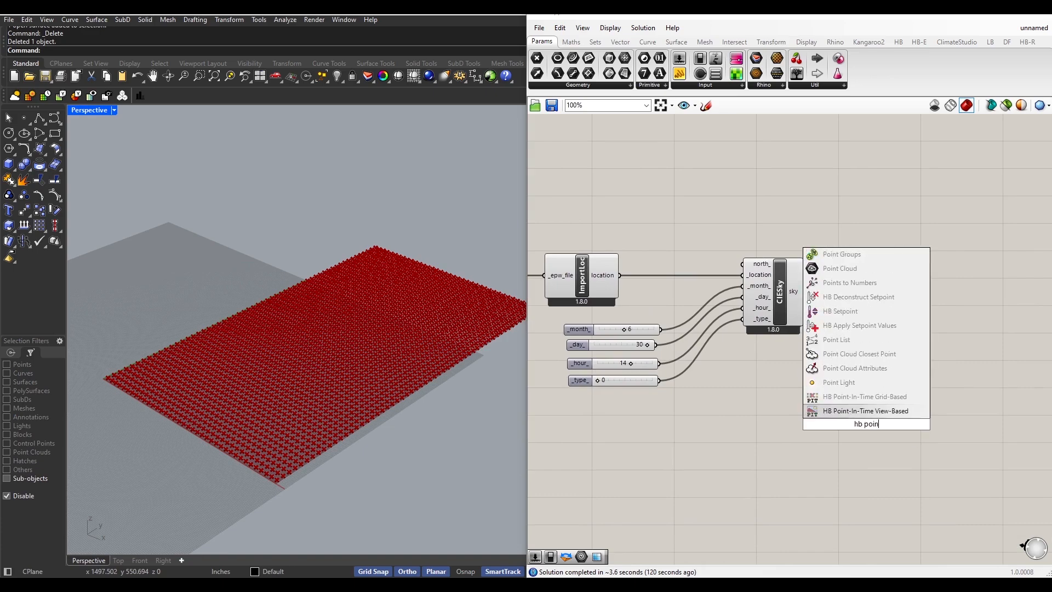
{"action": "type", "text": "t in"}
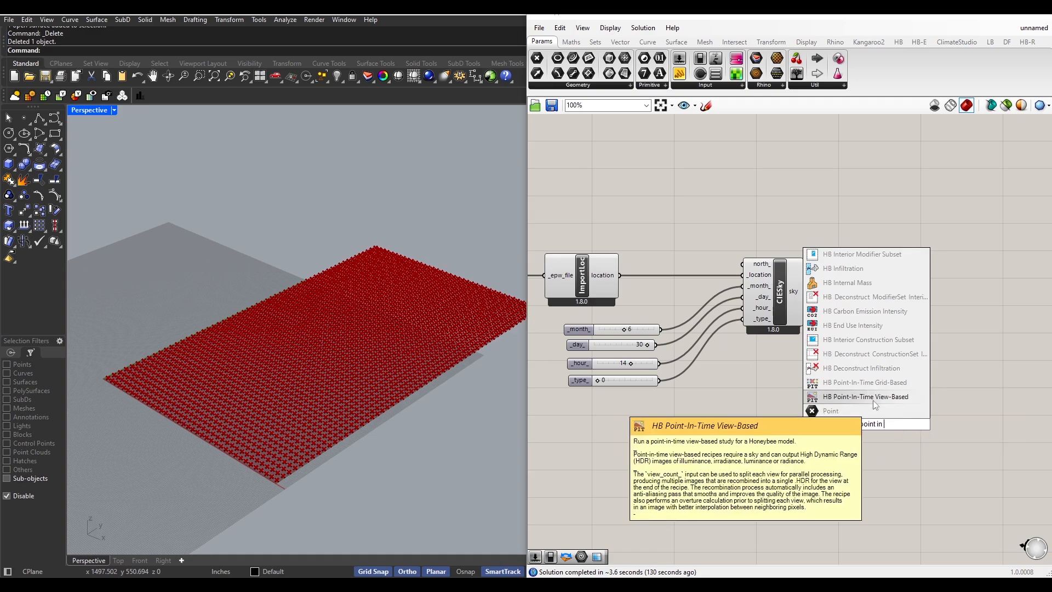
{"action": "left_click", "coordinate": [877, 383]}
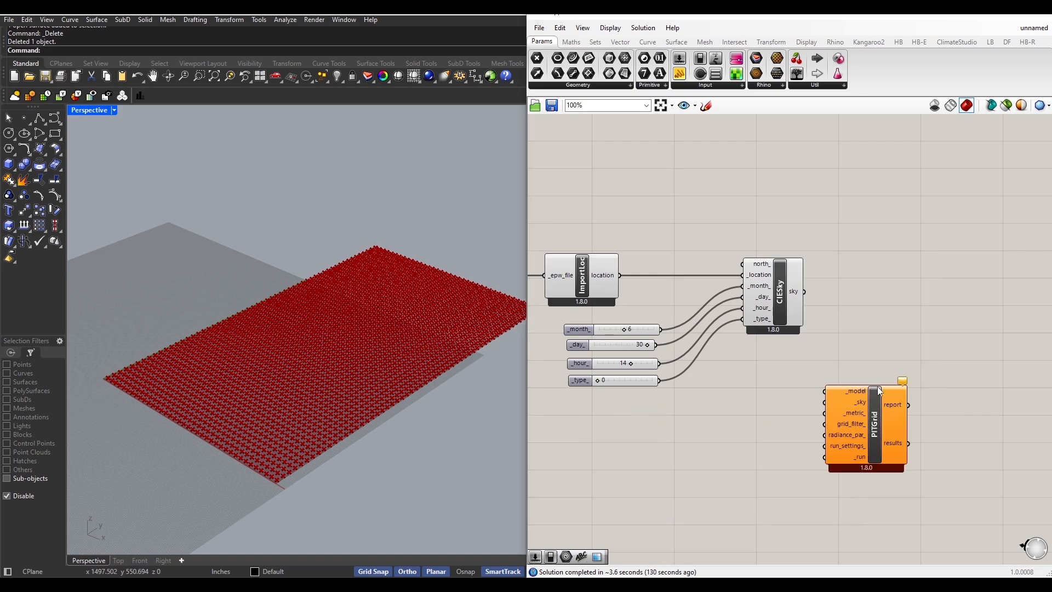
{"action": "left_click_drag", "start_coordinate": [865, 411], "coordinate": [929, 322]}
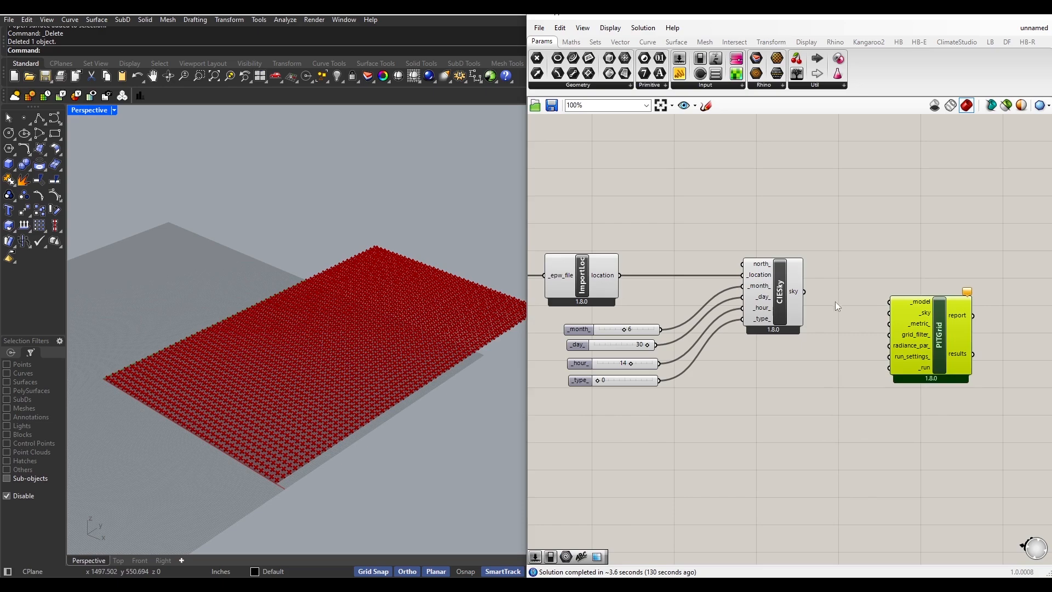
{"action": "left_click_drag", "start_coordinate": [807, 294], "coordinate": [911, 406]}
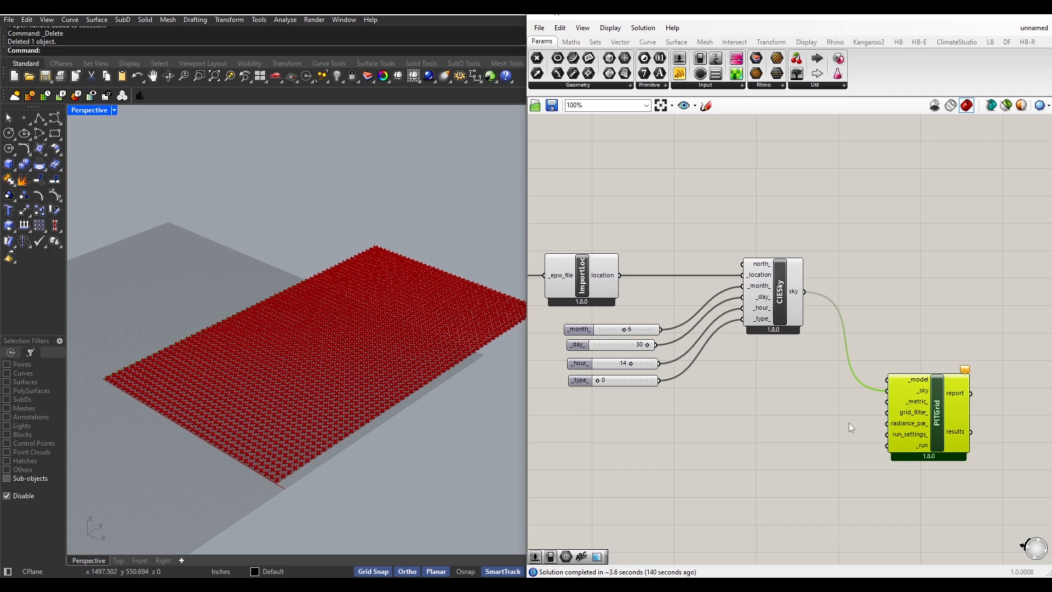
- Connect the model output of AssignGridsViews in the Grid Making group to the _model input of PITGrid
{"action": "scroll", "coordinate": [850, 423], "scroll_direction": "down", "scroll_amount": 5}
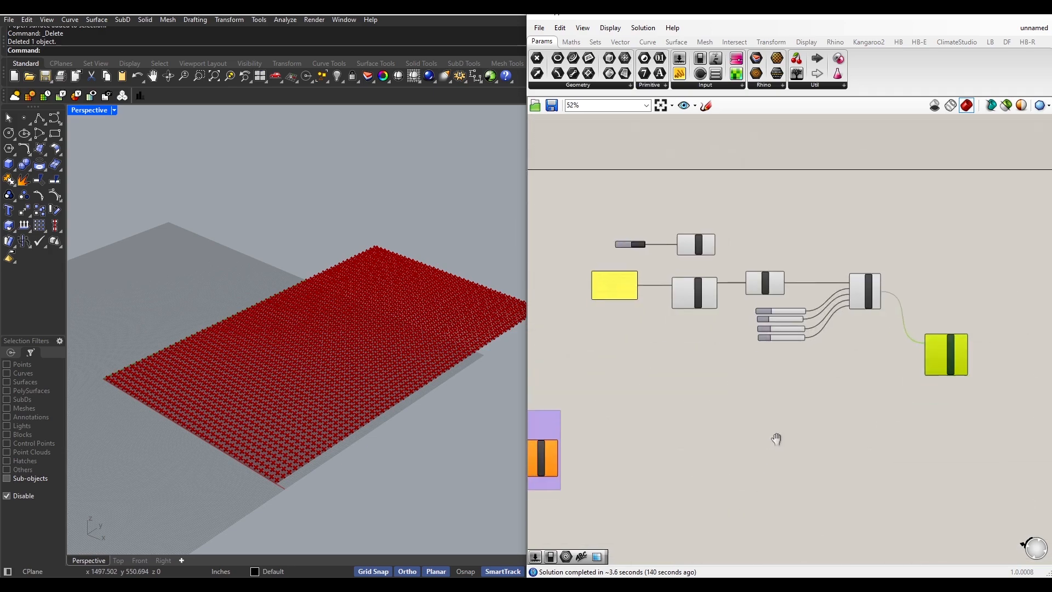
{"action": "scroll", "coordinate": [594, 450], "scroll_direction": "up", "scroll_amount": 3}
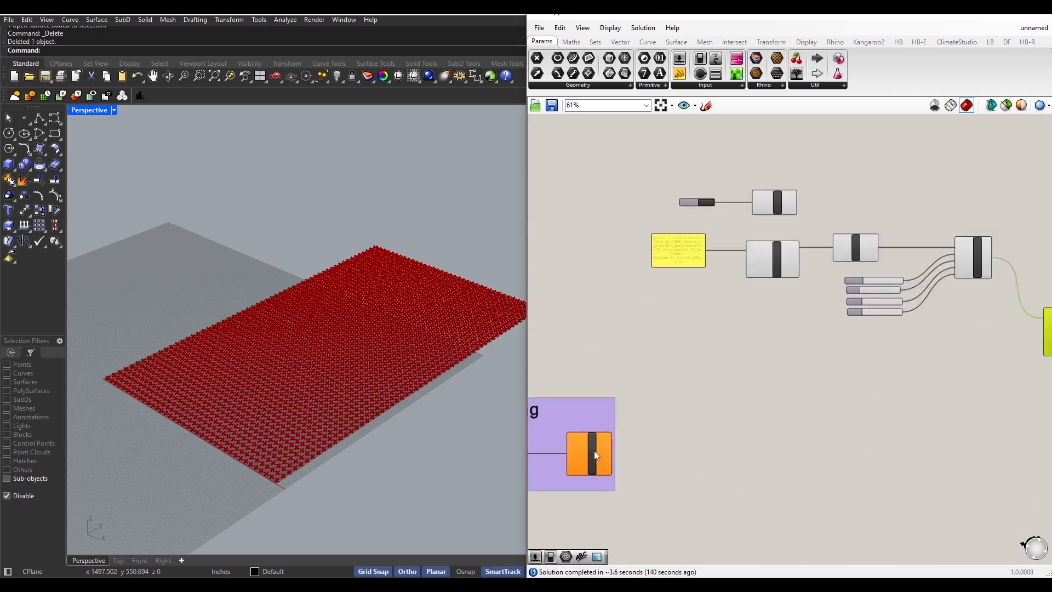
{"action": "right_click_drag", "start_coordinate": [617, 458], "coordinate": [760, 461]}
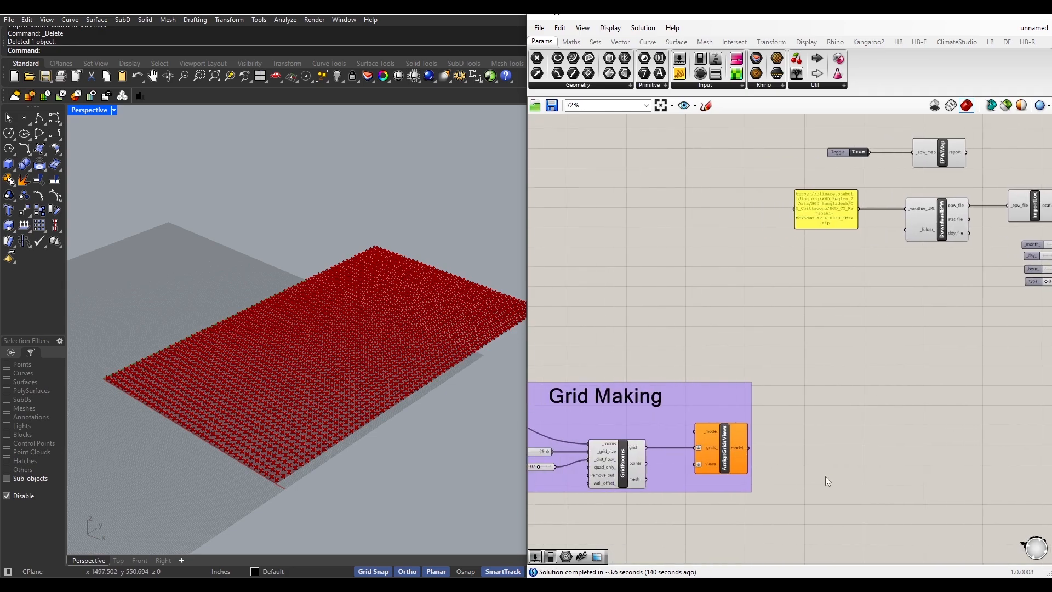
{"action": "scroll", "coordinate": [844, 491], "scroll_direction": "down", "scroll_amount": 1}
{"action": "right_click_drag", "start_coordinate": [843, 491], "coordinate": [666, 514]}
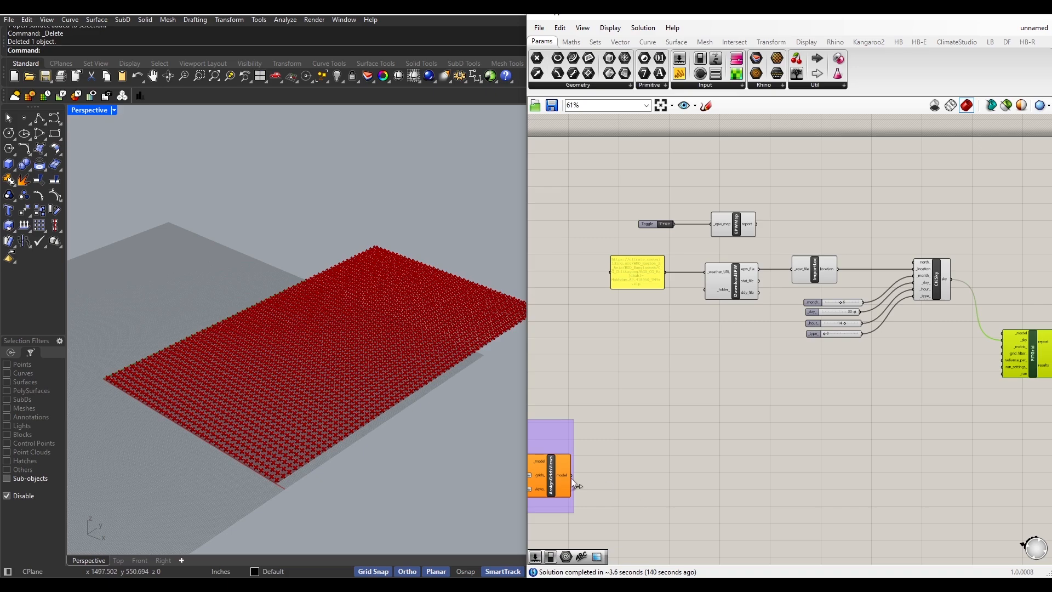
{"action": "left_click_drag", "start_coordinate": [571, 476], "coordinate": [1001, 336]}
- Add an LB Spatial Heatmap component to the lower right of PITGrid and connect PITGrid's results output to its _values input
{"action": "right_click_drag", "start_coordinate": [1008, 440], "coordinate": [758, 422]}
{"action": "scroll", "coordinate": [869, 428], "scroll_direction": "up", "scroll_amount": 2}
{"action": "scroll", "coordinate": [753, 384], "scroll_direction": "up", "scroll_amount": 1}
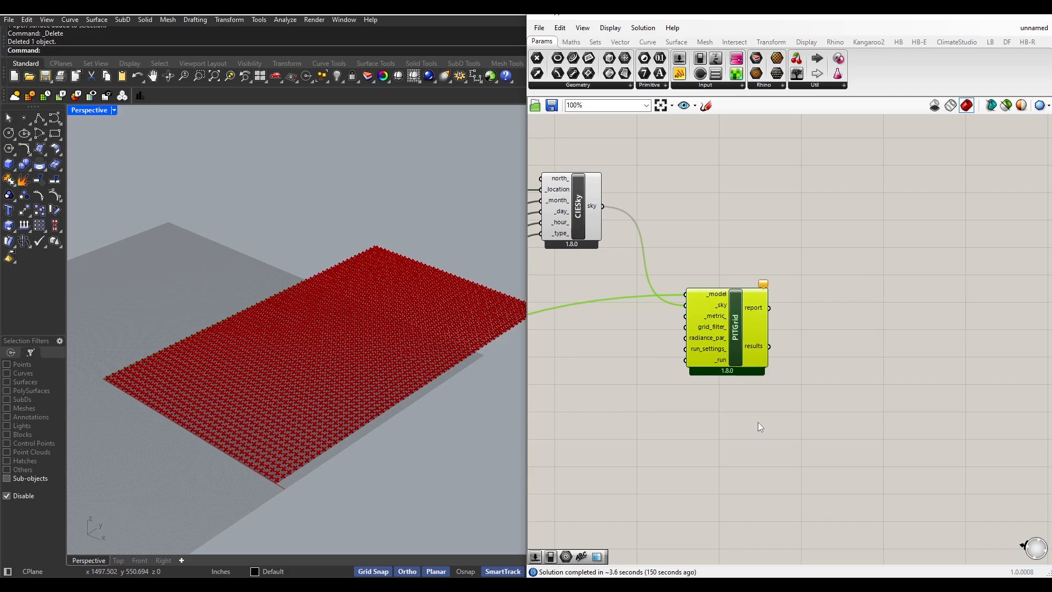
{"action": "double_click", "coordinate": [836, 451]}
{"action": "type", "text": "b"}
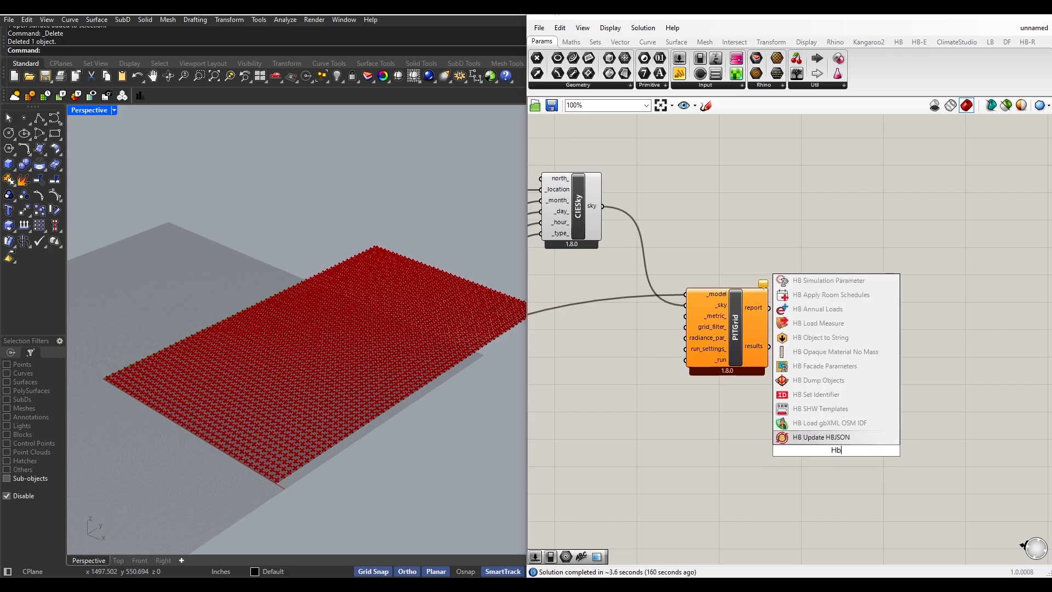
{"action": "type", "text": " spa"}
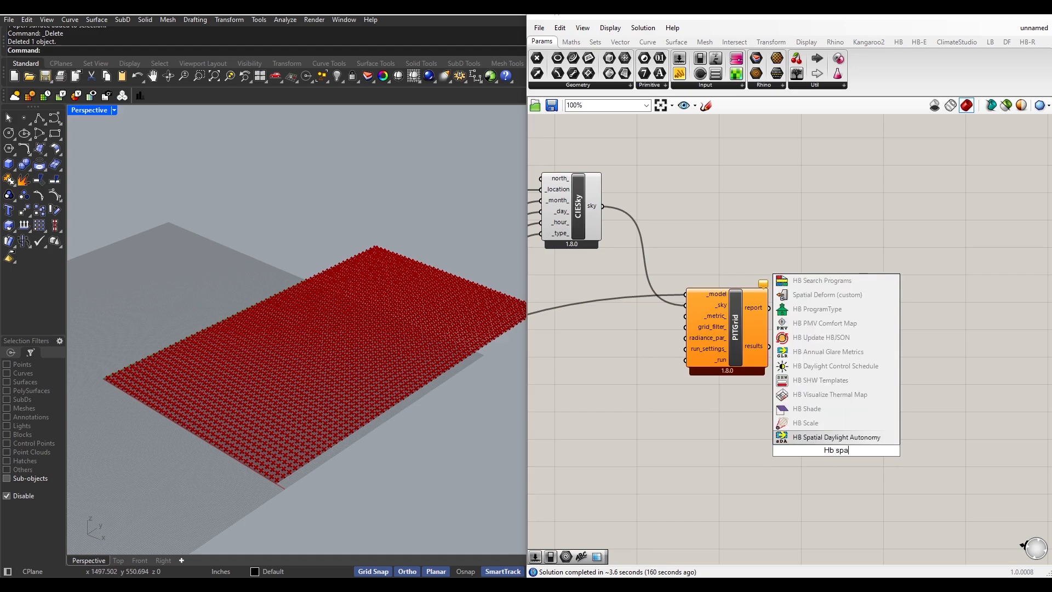
{"action": "type", "text": "tial "}
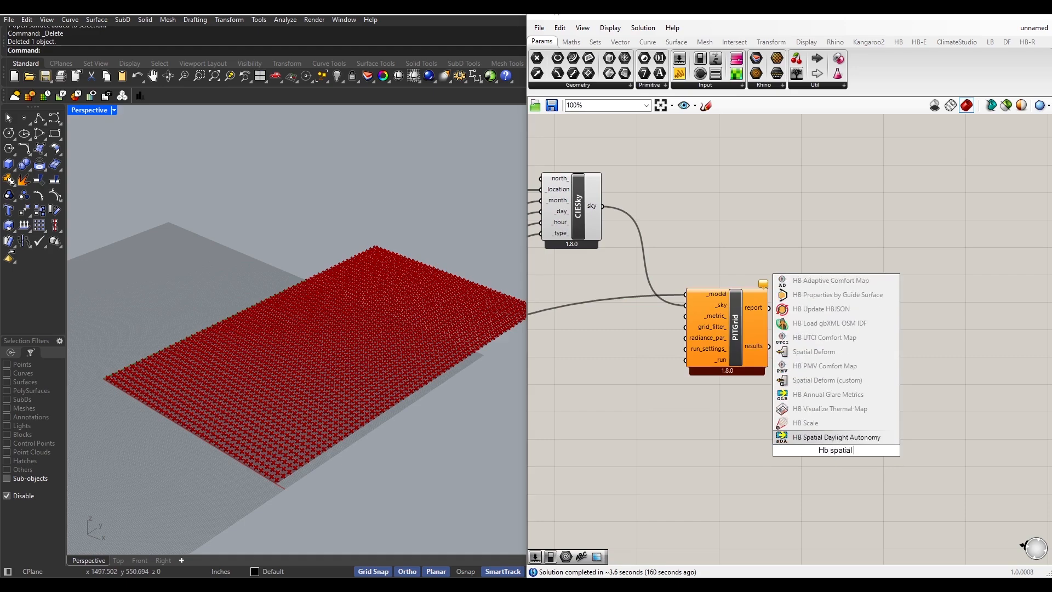
{"action": "type", "text": "heat"}
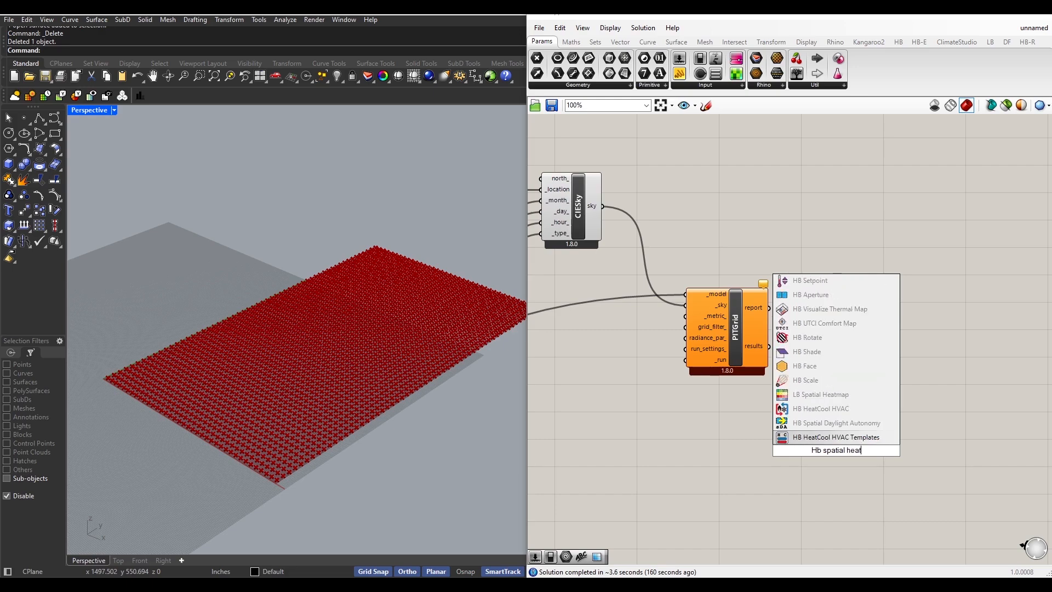
{"action": "type", "text": "map"}
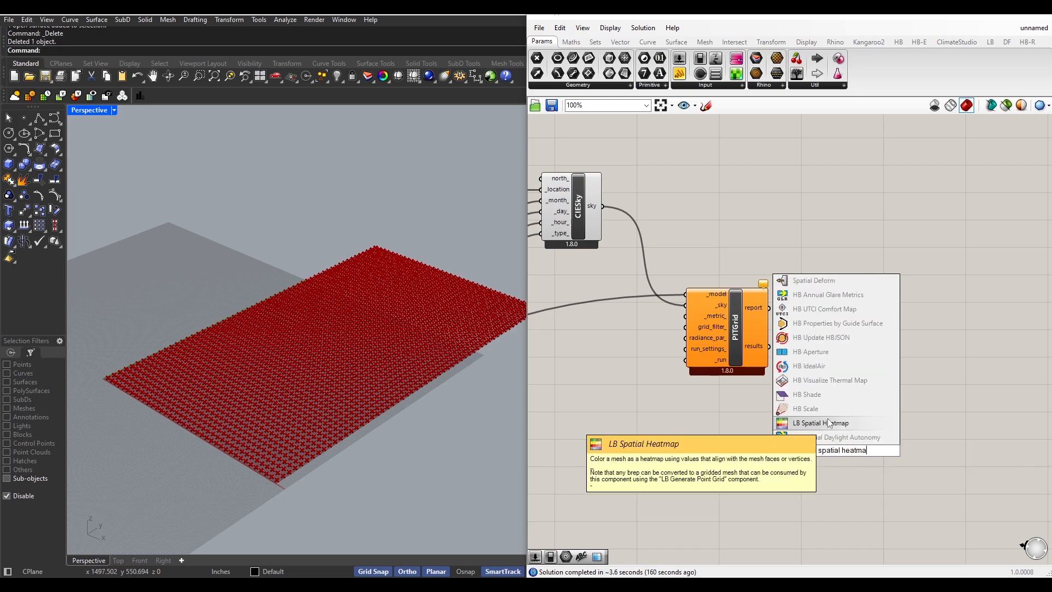
{"action": "key", "text": "Return"}
{"action": "left_click_drag", "start_coordinate": [757, 449], "coordinate": [901, 446]}
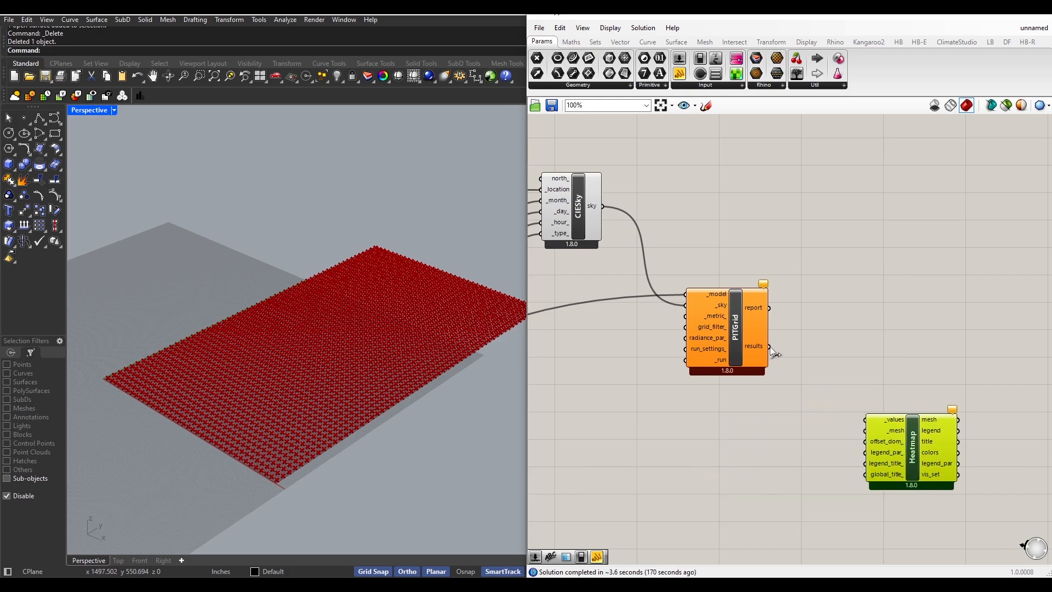
{"action": "left_click_drag", "start_coordinate": [771, 346], "coordinate": [866, 420]}
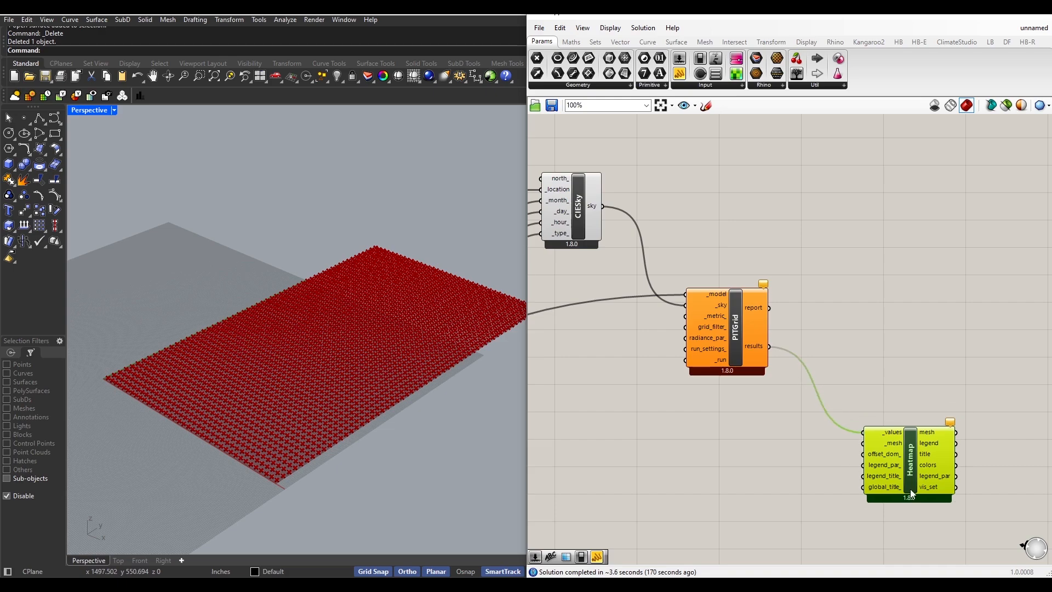
- Move the Grid Making group to the right, closer to the weather and sky components
{"action": "scroll", "coordinate": [817, 481], "scroll_direction": "down", "scroll_amount": 4}
{"action": "right_click_drag", "start_coordinate": [652, 442], "coordinate": [884, 385]}
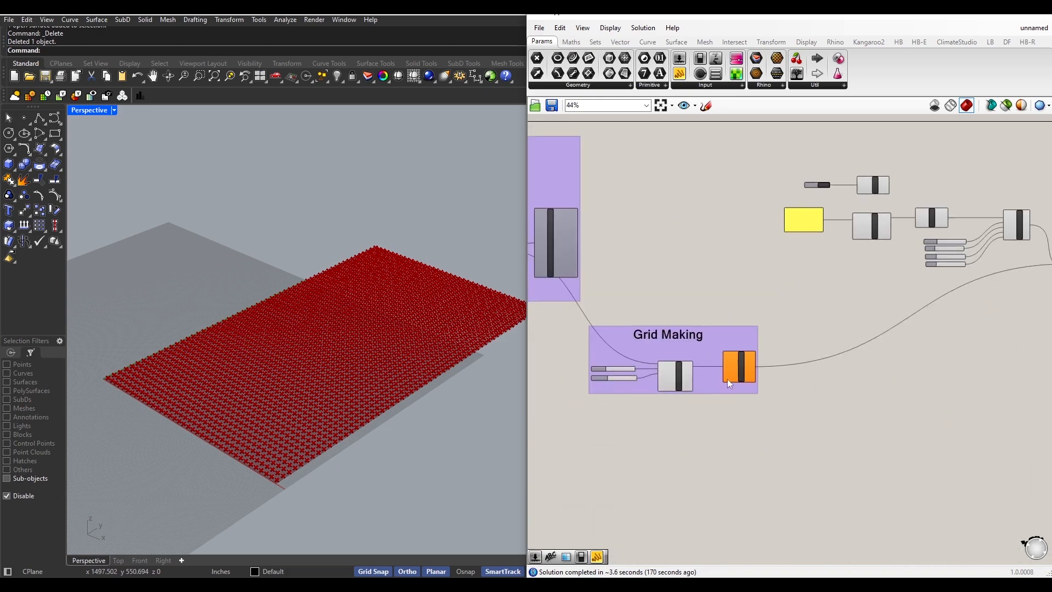
{"action": "scroll", "coordinate": [719, 376], "scroll_direction": "up", "scroll_amount": 3}
{"action": "scroll", "coordinate": [654, 407], "scroll_direction": "down", "scroll_amount": 3}
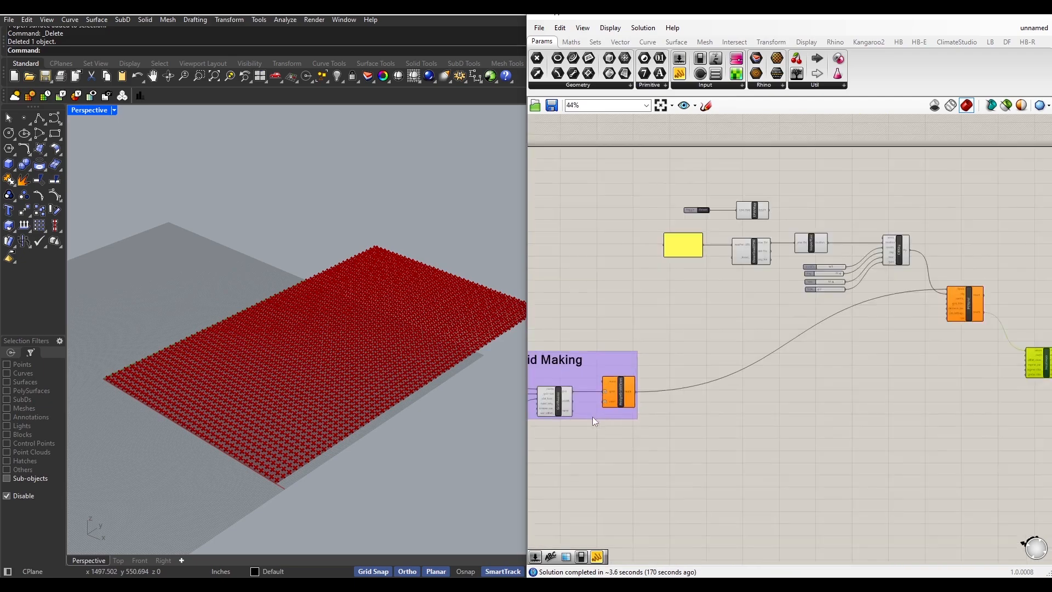
{"action": "scroll", "coordinate": [570, 416], "scroll_direction": "up", "scroll_amount": 4}
{"action": "right_click_drag", "start_coordinate": [558, 414], "coordinate": [685, 406]}
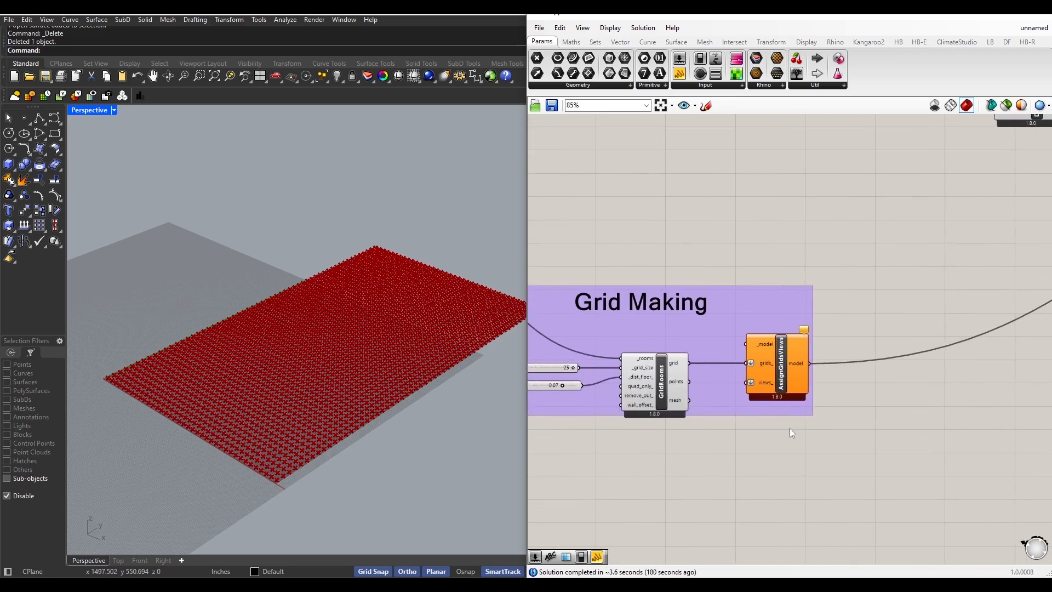
{"action": "scroll", "coordinate": [791, 428], "scroll_direction": "down", "scroll_amount": 5}
{"action": "right_click_drag", "start_coordinate": [791, 429], "coordinate": [608, 429]}
{"action": "scroll", "coordinate": [551, 416], "scroll_direction": "up", "scroll_amount": 4}
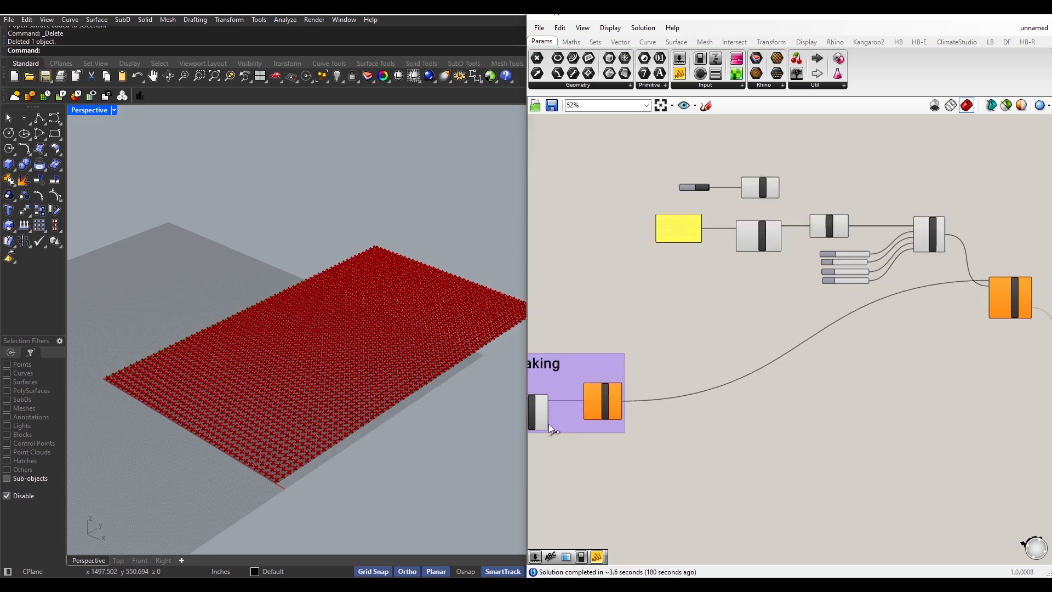
{"action": "scroll", "coordinate": [593, 435], "scroll_direction": "down", "scroll_amount": 1}
{"action": "left_click_drag", "start_coordinate": [593, 428], "coordinate": [697, 430]}
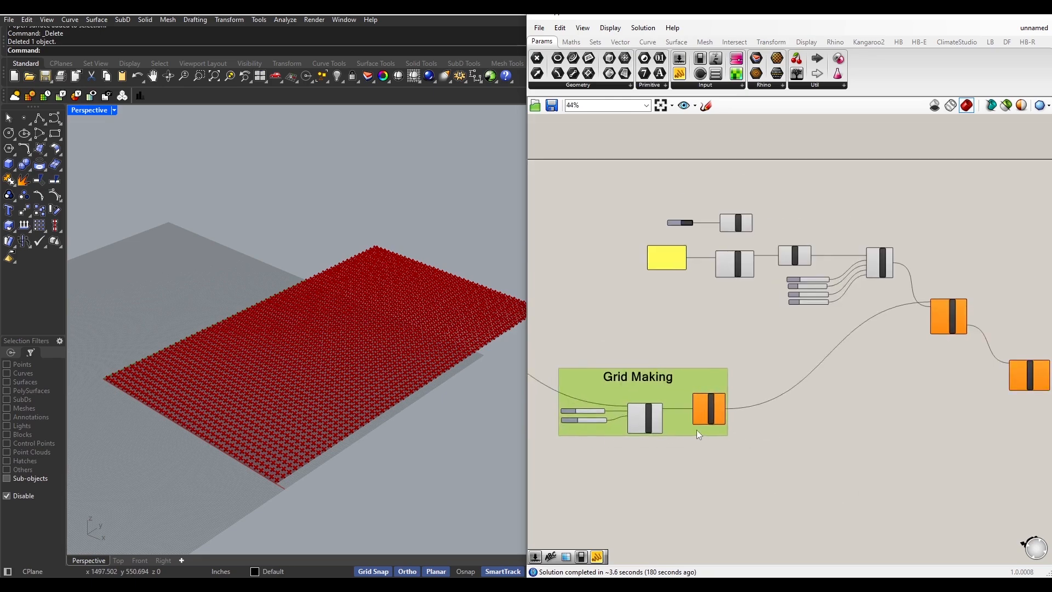
- Place the Grid Making group below PITGrid and connect the mesh output of GridRooms to the _mesh input of Heatmap
{"action": "scroll", "coordinate": [833, 430], "scroll_direction": "up", "scroll_amount": 4}
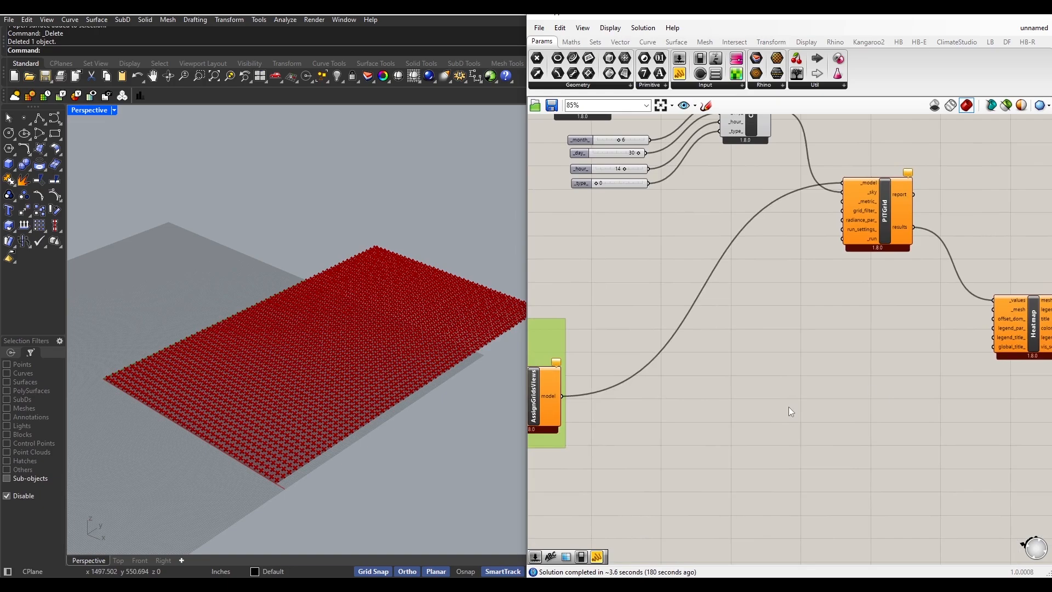
{"action": "right_click_drag", "start_coordinate": [612, 412], "coordinate": [684, 409]}
{"action": "scroll", "coordinate": [674, 424], "scroll_direction": "down", "scroll_amount": 3}
{"action": "left_click_drag", "start_coordinate": [626, 424], "coordinate": [836, 406]}
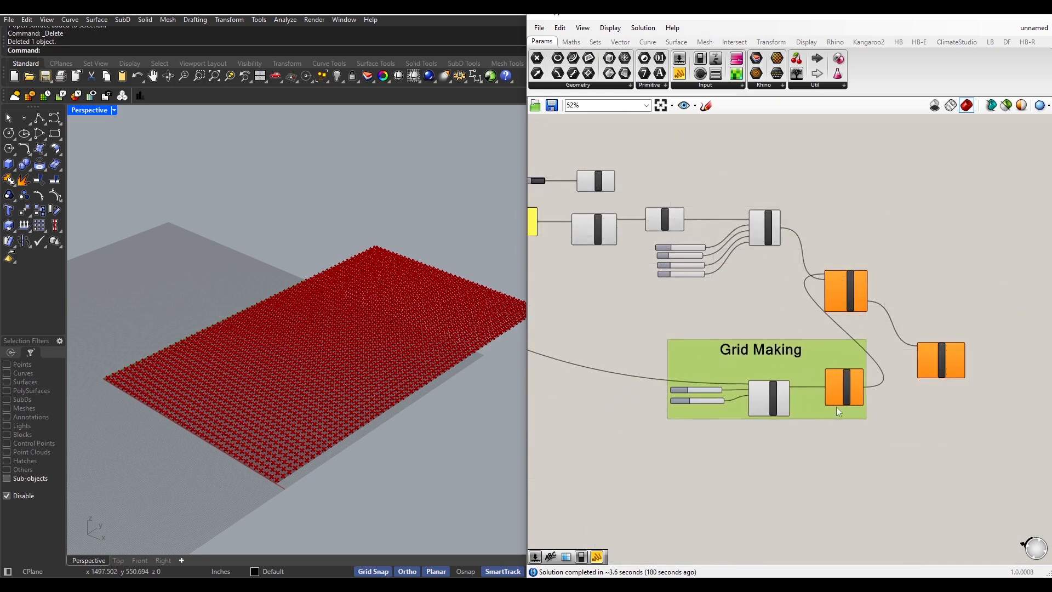
{"action": "scroll", "coordinate": [836, 407], "scroll_direction": "up", "scroll_amount": 3}
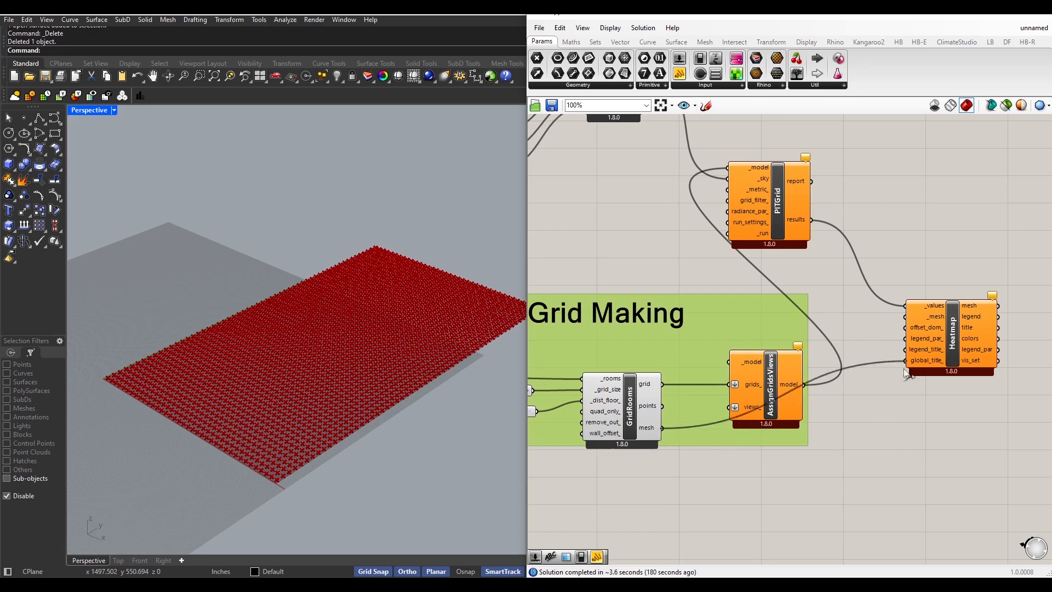
{"action": "scroll", "coordinate": [858, 370], "scroll_direction": "down", "scroll_amount": 4}
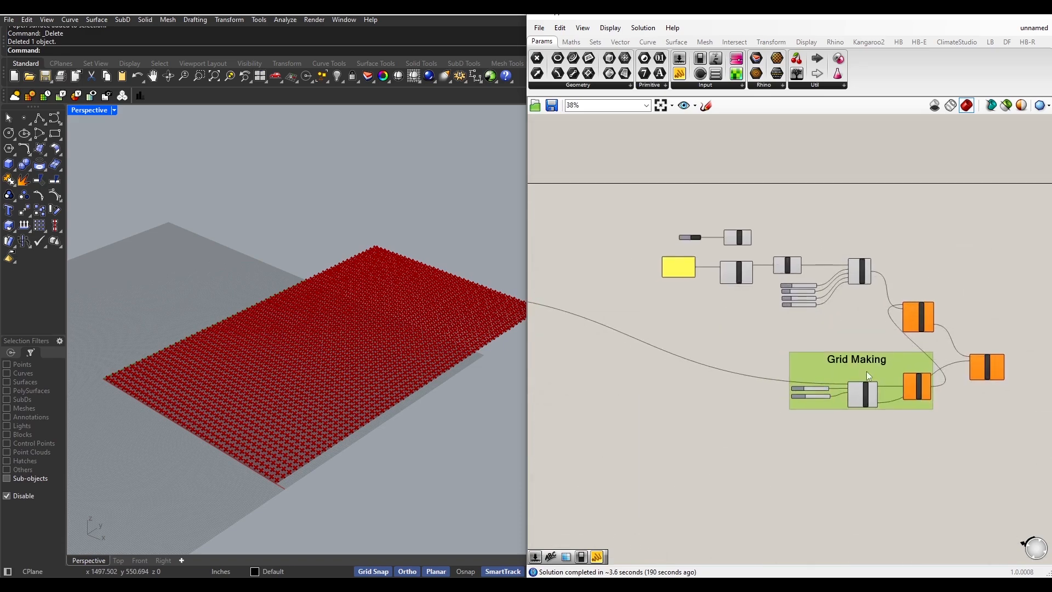
- Move the Grid Making group back to the lower right of the Environment Assigning group, clear of the sky components
{"action": "left_click_drag", "start_coordinate": [866, 371], "coordinate": [647, 383]}
{"action": "scroll", "coordinate": [735, 411], "scroll_direction": "down", "scroll_amount": 2}
{"action": "right_click_drag", "start_coordinate": [738, 413], "coordinate": [826, 410]}
{"action": "scroll", "coordinate": [756, 384], "scroll_direction": "up", "scroll_amount": 2}
{"action": "left_click_drag", "start_coordinate": [751, 389], "coordinate": [726, 385]}
{"action": "left_click", "coordinate": [883, 456]}
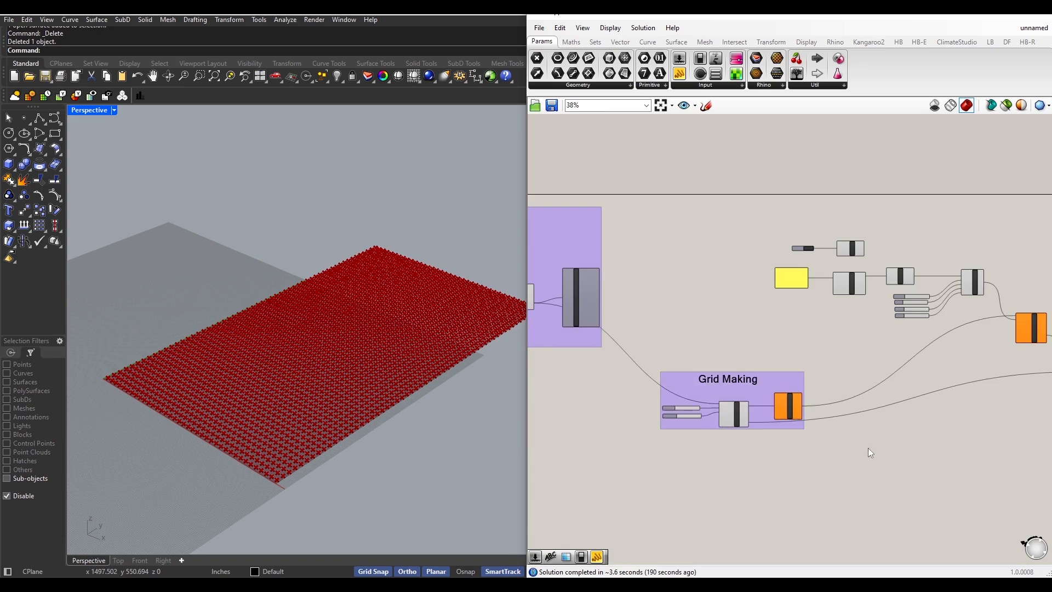
{"action": "scroll", "coordinate": [864, 450], "scroll_direction": "down", "scroll_amount": 2}
{"action": "right_click_drag", "start_coordinate": [864, 450], "coordinate": [807, 452]}
{"action": "mouse_move", "coordinate": [714, 402]}
{"action": "left_mouse_down"}
{"action": "mouse_move", "coordinate": [714, 376]}
{"action": "mouse_move", "coordinate": [722, 407]}
{"action": "mouse_move", "coordinate": [725, 388]}
{"action": "left_mouse_up"}
{"action": "right_click_drag", "start_coordinate": [866, 433], "coordinate": [790, 442]}
{"action": "scroll", "coordinate": [869, 407], "scroll_direction": "up", "scroll_amount": 4}
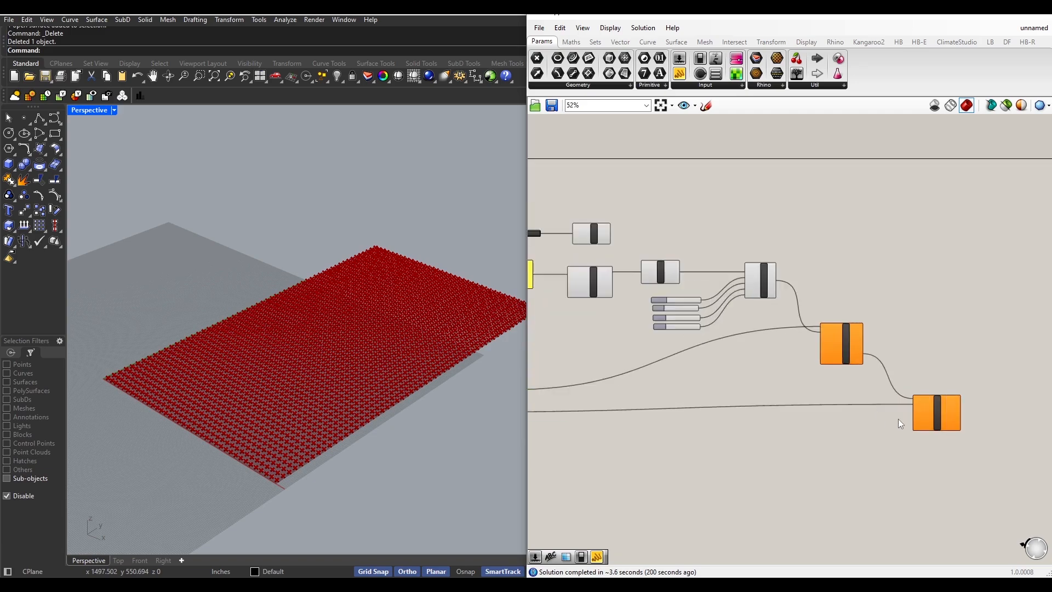
- Shift the weather, CIESky, PITGrid and Heatmap components together to the right, away from the Grid Making group
{"action": "scroll", "coordinate": [817, 443], "scroll_direction": "down", "scroll_amount": 2}
{"action": "left_click_drag", "start_coordinate": [565, 276], "coordinate": [959, 465]}
{"action": "left_click_drag", "start_coordinate": [837, 382], "coordinate": [896, 382]}
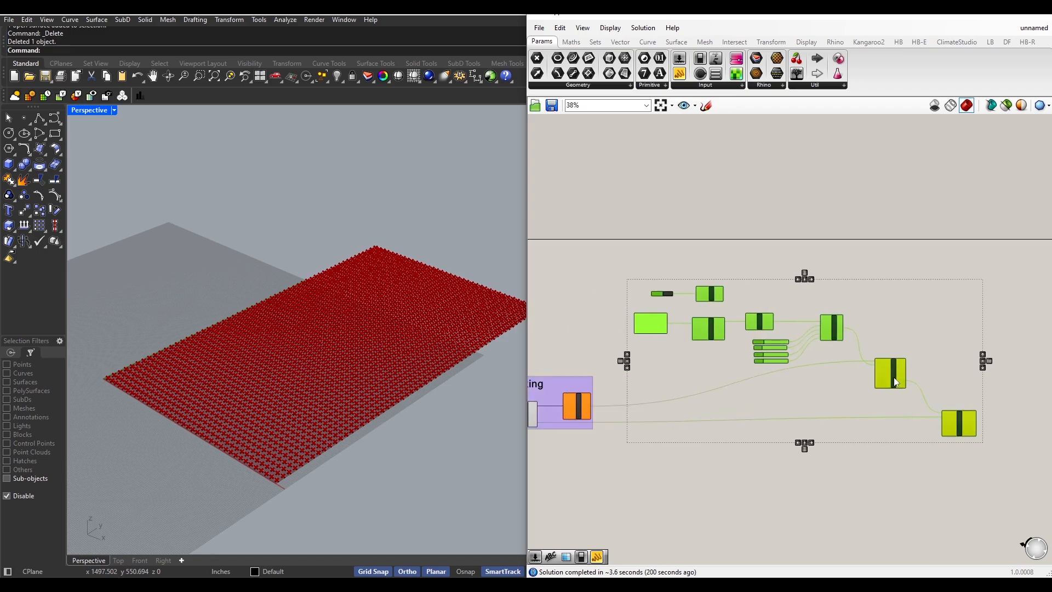
{"action": "left_click", "coordinate": [889, 492]}
- Add a Boolean Toggle left of PITGrid, connect it to the _run input and switch it to True
{"action": "scroll", "coordinate": [886, 413], "scroll_direction": "up", "scroll_amount": 4}
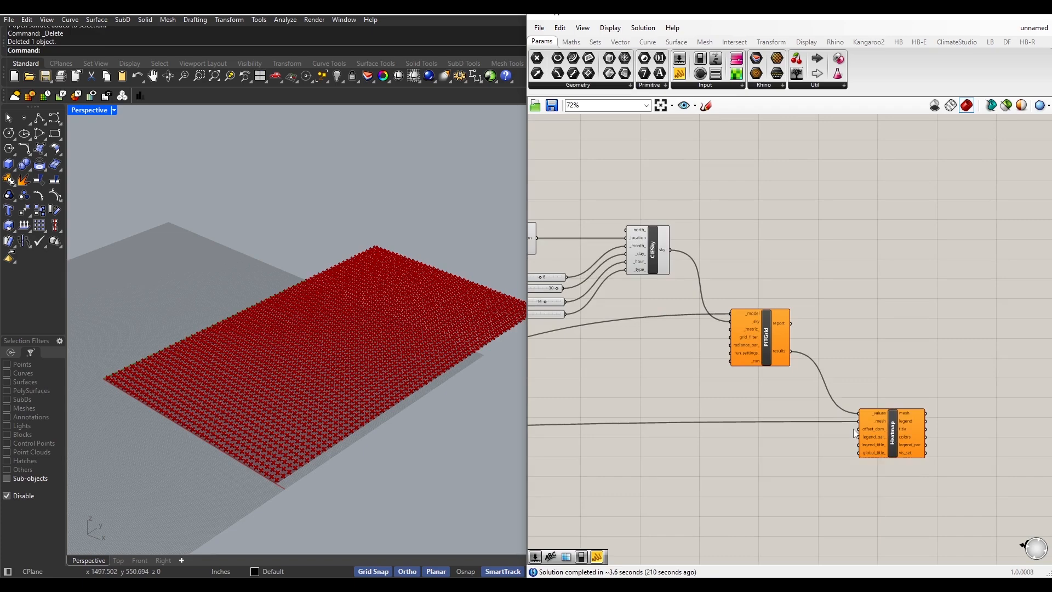
{"action": "scroll", "coordinate": [693, 345], "scroll_direction": "up", "scroll_amount": 4}
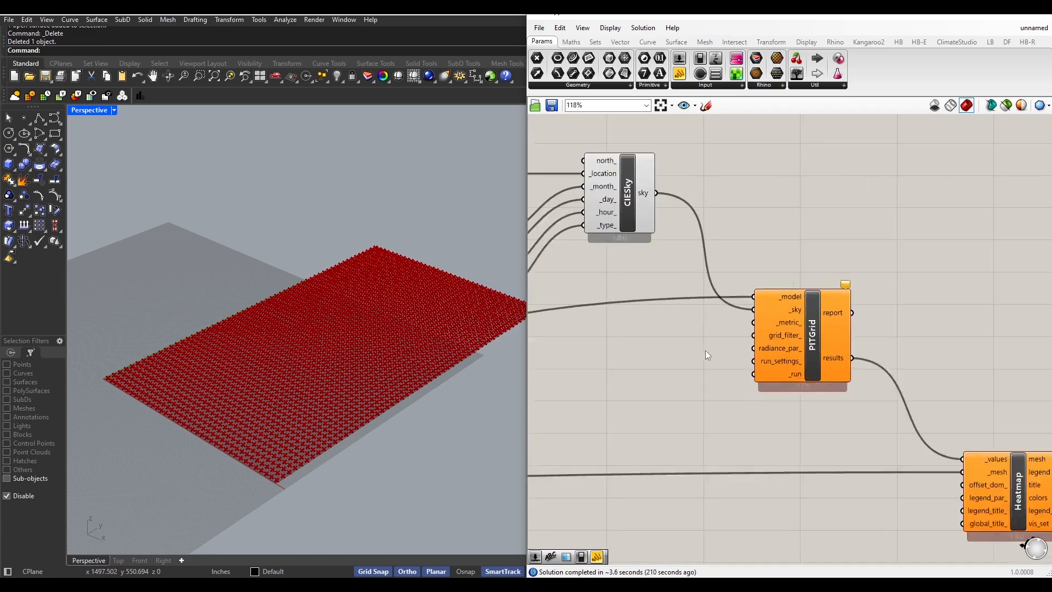
{"action": "double_click", "coordinate": [708, 380]}
{"action": "type", "text": "boo"}
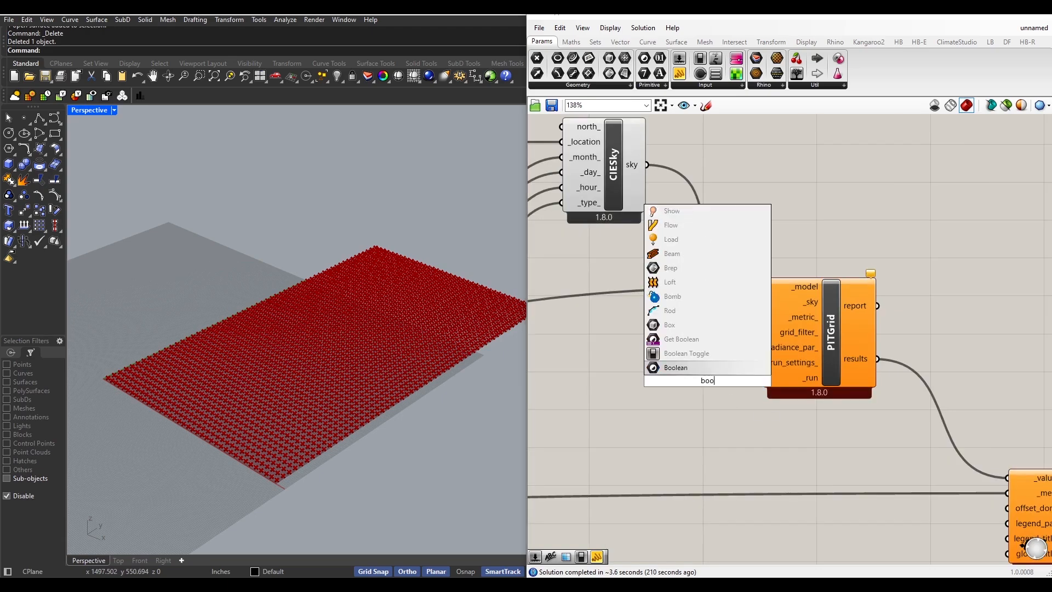
{"action": "left_click", "coordinate": [686, 354]}
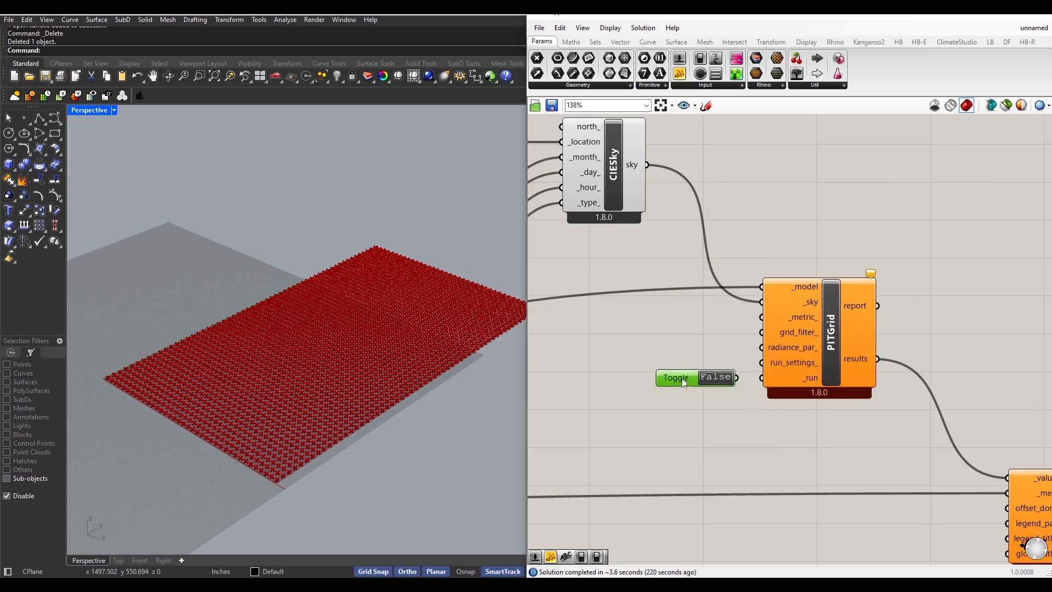
{"action": "left_click_drag", "start_coordinate": [684, 383], "coordinate": [761, 378]}
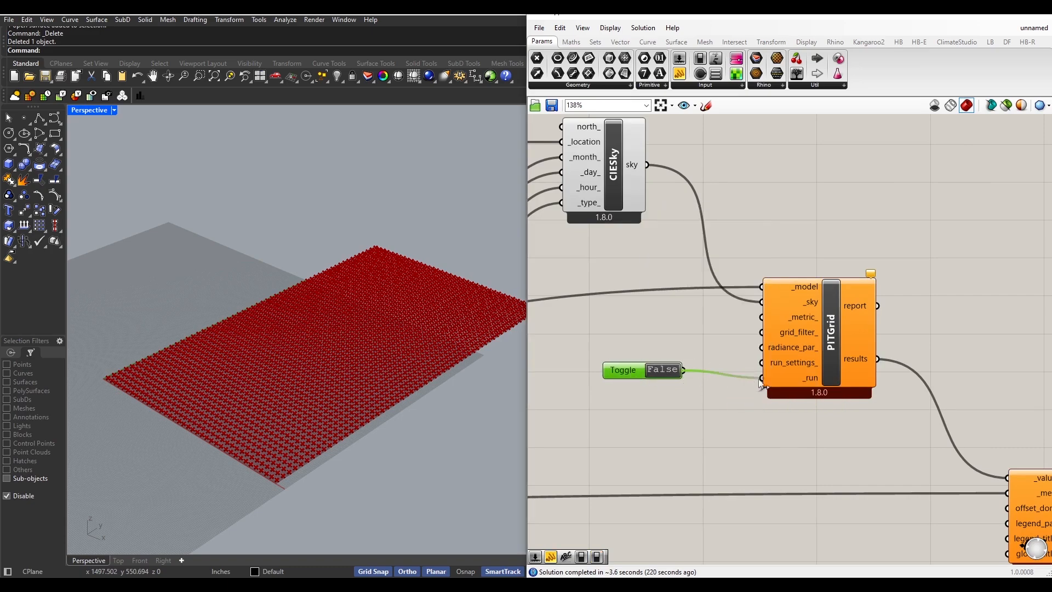
{"action": "left_click_drag", "start_coordinate": [634, 371], "coordinate": [634, 378]}
{"action": "double_click", "coordinate": [663, 382]}
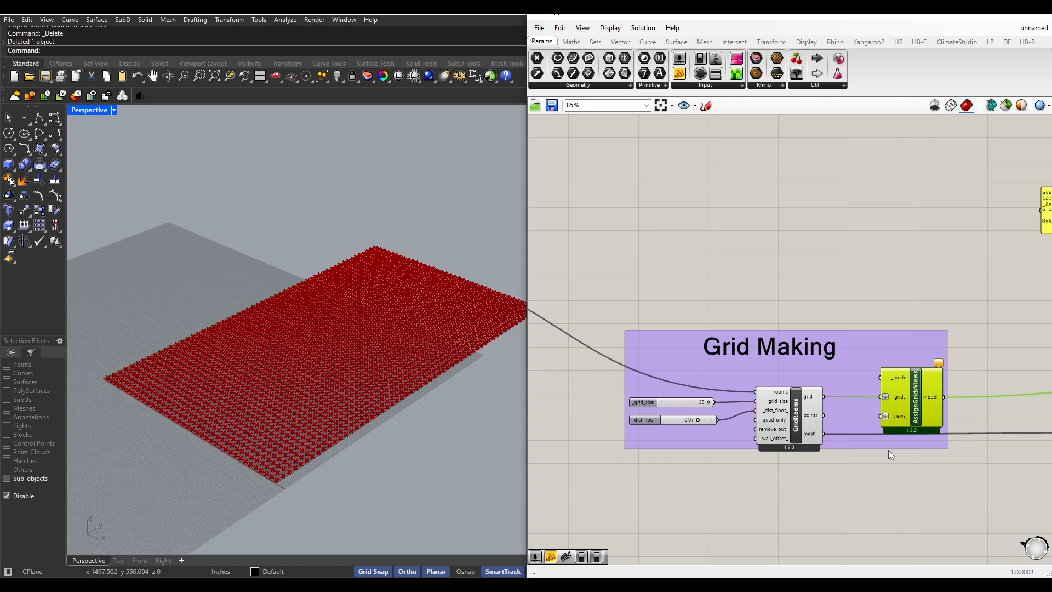
- Move the VizByType component to the upper right of Model in the Environment Assigning group to clear the model wire
{"action": "scroll", "coordinate": [889, 450], "scroll_direction": "down", "scroll_amount": 4}
{"action": "scroll", "coordinate": [716, 364], "scroll_direction": "up", "scroll_amount": 2}
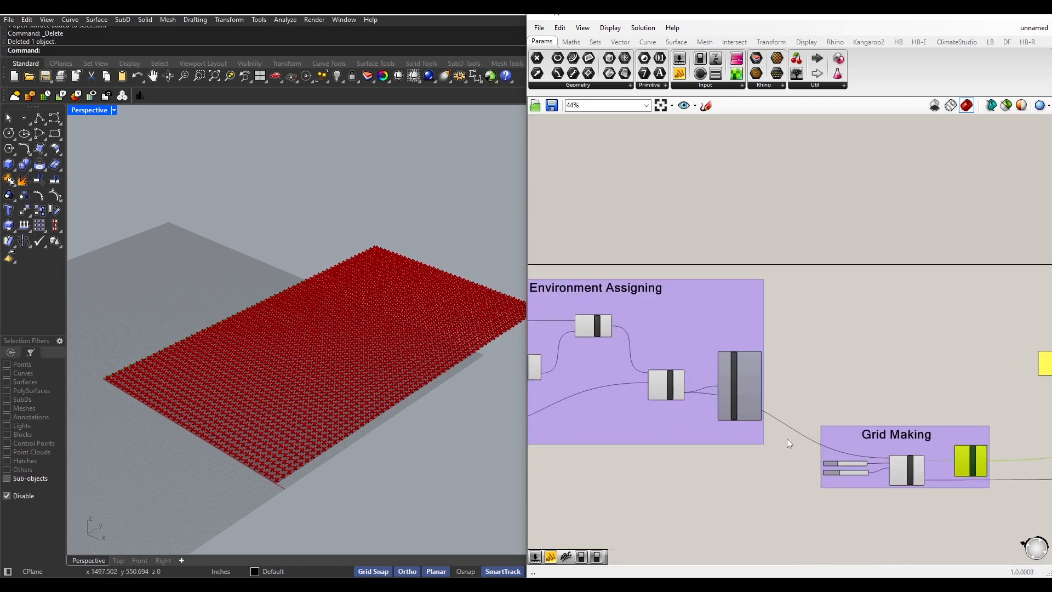
{"action": "scroll", "coordinate": [787, 438], "scroll_direction": "up", "scroll_amount": 3}
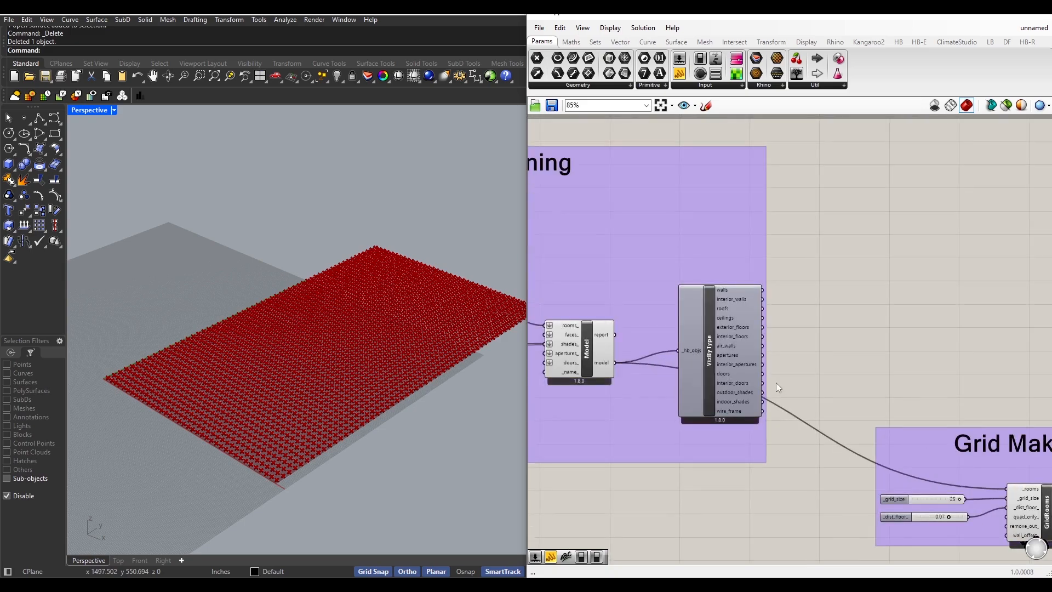
{"action": "left_click_drag", "start_coordinate": [696, 400], "coordinate": [746, 276]}
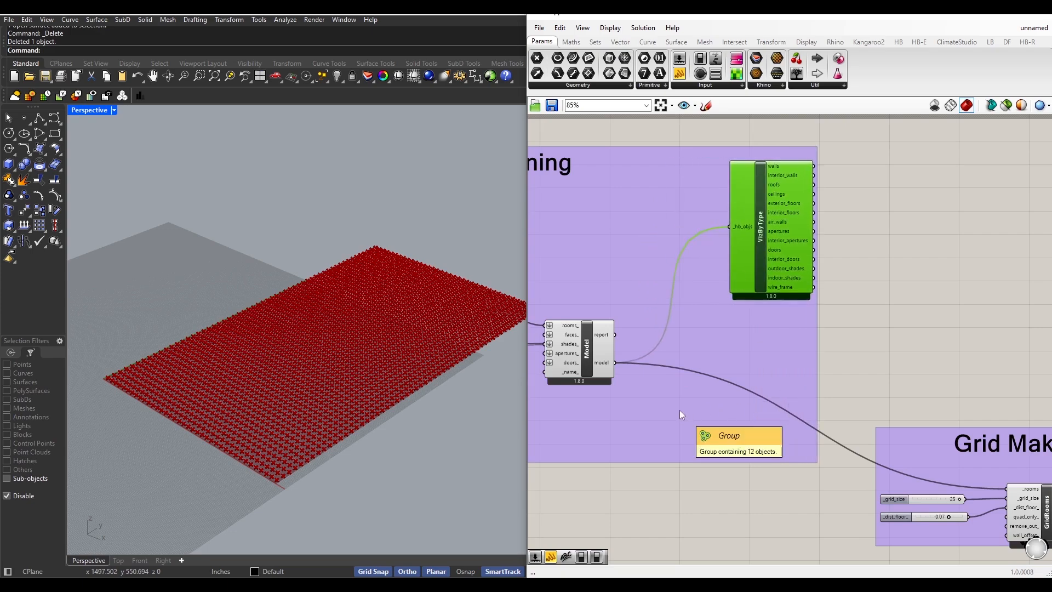
- Connect the model output of the Model component to the _model input of AssignGridsViews in the Grid Making group
{"action": "right_click_drag", "start_coordinate": [811, 436], "coordinate": [666, 405]}
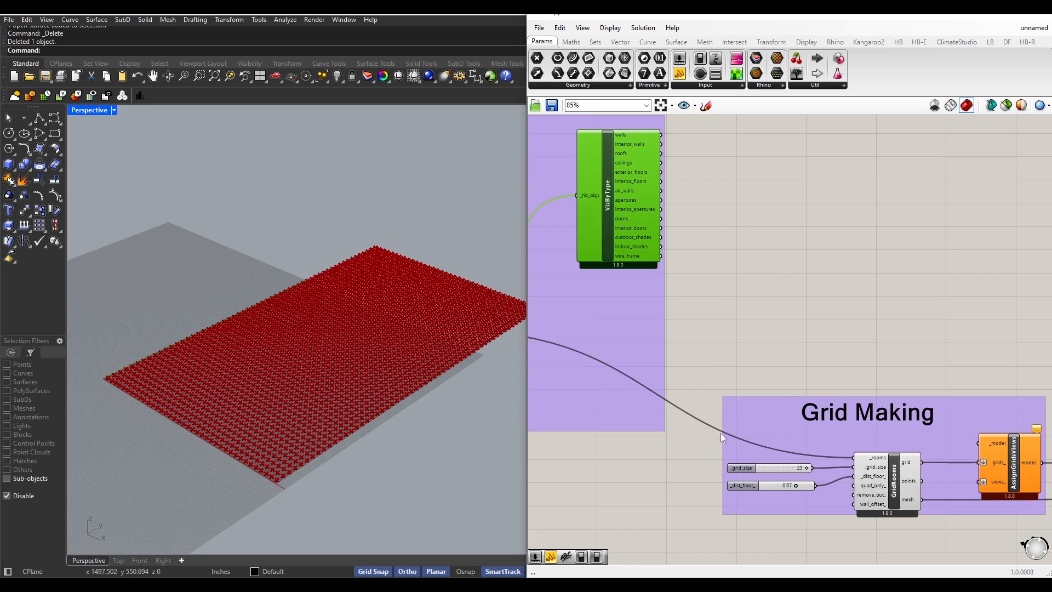
{"action": "scroll", "coordinate": [721, 433], "scroll_direction": "down", "scroll_amount": 3}
{"action": "scroll", "coordinate": [594, 371], "scroll_direction": "up", "scroll_amount": 2}
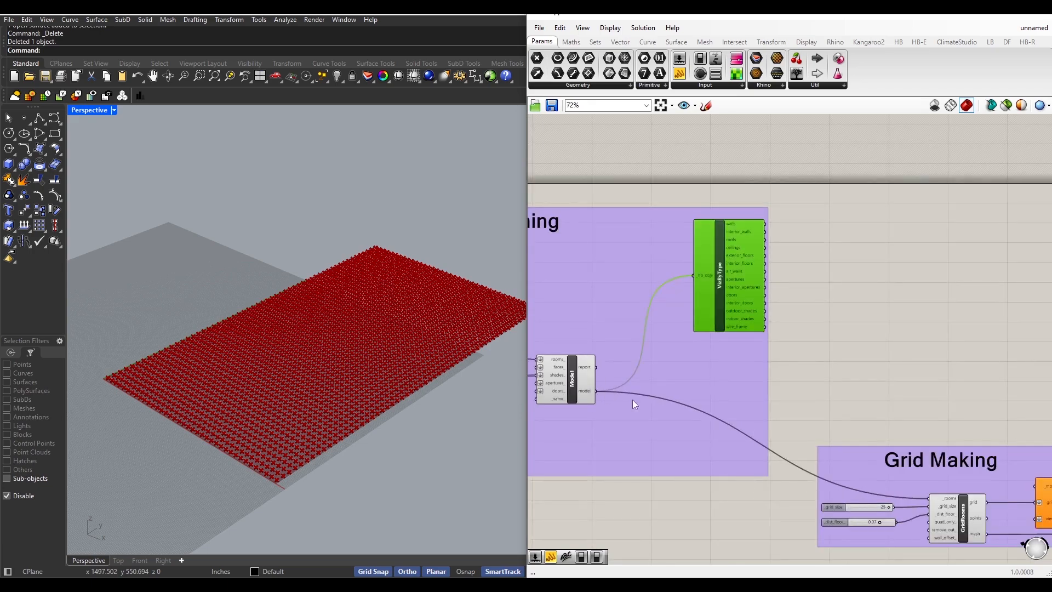
{"action": "right_click_drag", "start_coordinate": [632, 400], "coordinate": [610, 396]}
{"action": "left_click_drag", "start_coordinate": [575, 389], "coordinate": [1013, 483]}
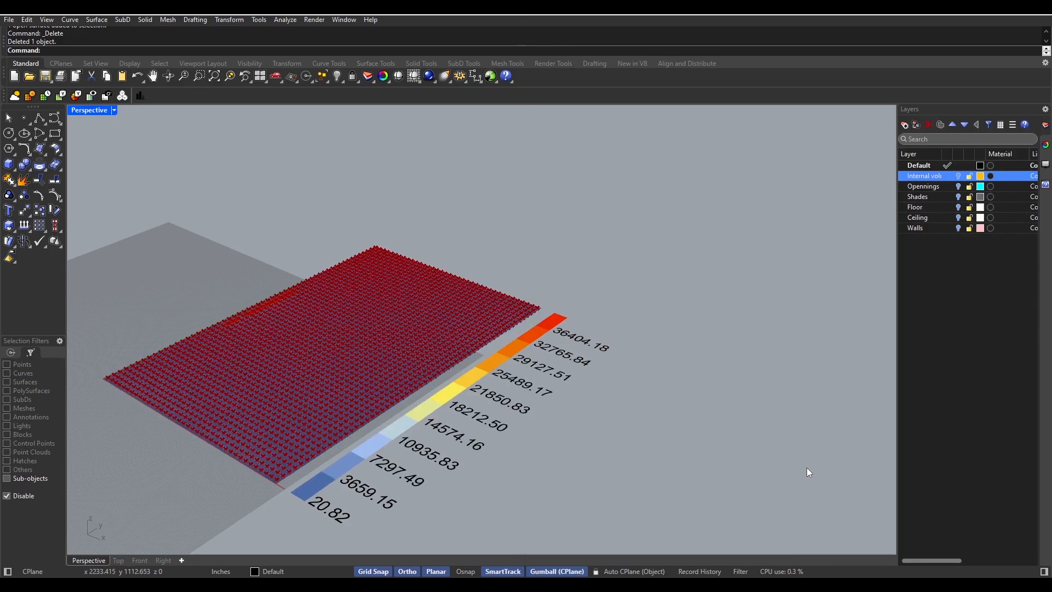
- Examine the daylight heatmap and its legend in Rhino's perspective viewport, and return to the Grasshopper canvas at the Grid Making group
{"action": "scroll", "coordinate": [807, 468], "scroll_direction": "up", "scroll_amount": 6}
{"action": "scroll", "coordinate": [543, 372], "scroll_direction": "down", "scroll_amount": 10}
{"action": "right_click_drag", "start_coordinate": [470, 351], "coordinate": [422, 402]}
{"action": "scroll", "coordinate": [360, 458], "scroll_direction": "up", "scroll_amount": 4}
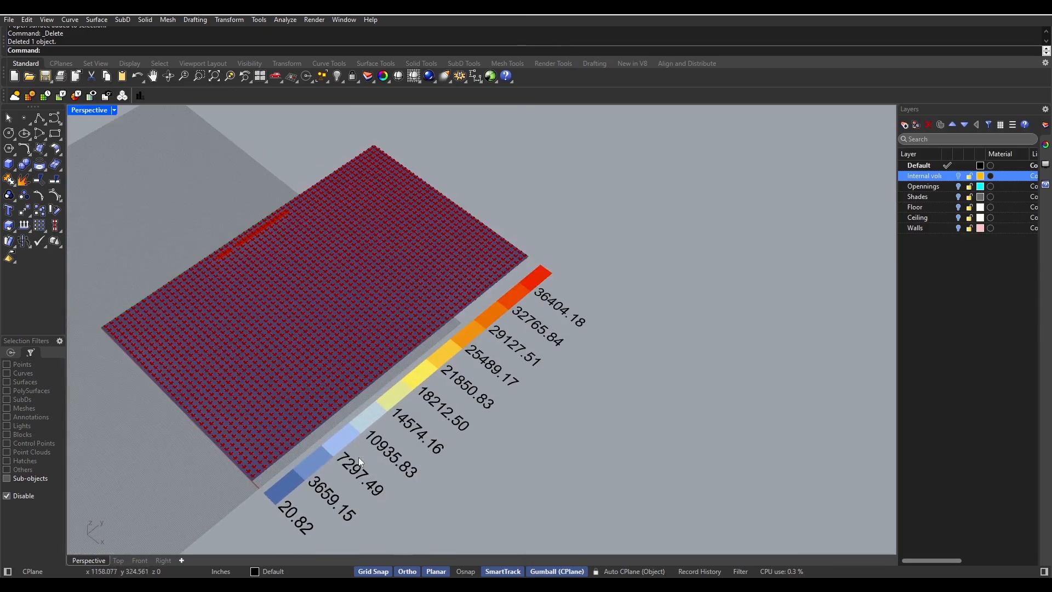
{"action": "mouse_move", "coordinate": [382, 581]}
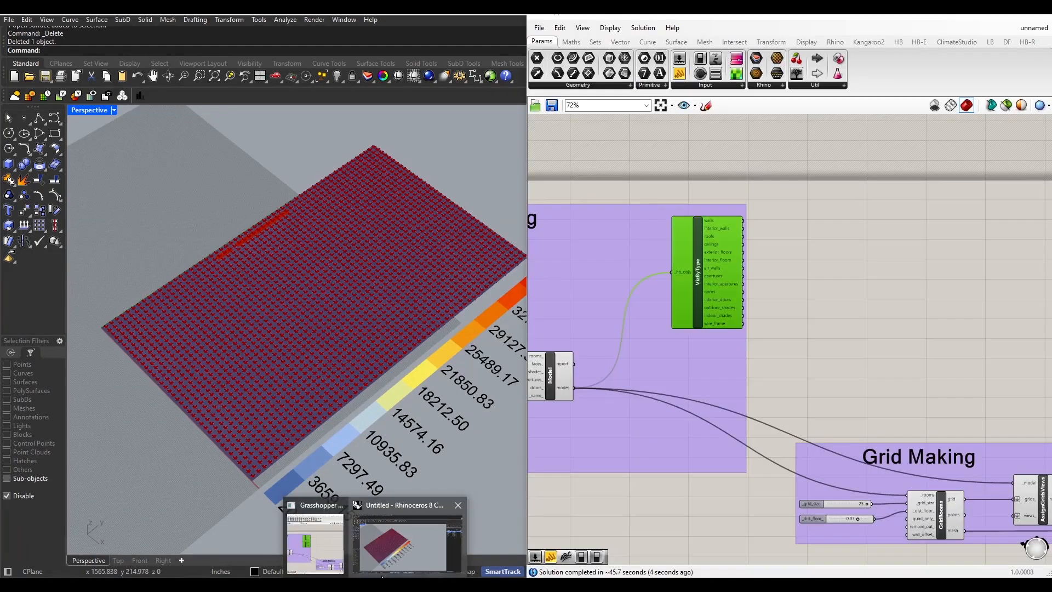
{"action": "scroll", "coordinate": [646, 467], "scroll_direction": "down", "scroll_amount": 2}
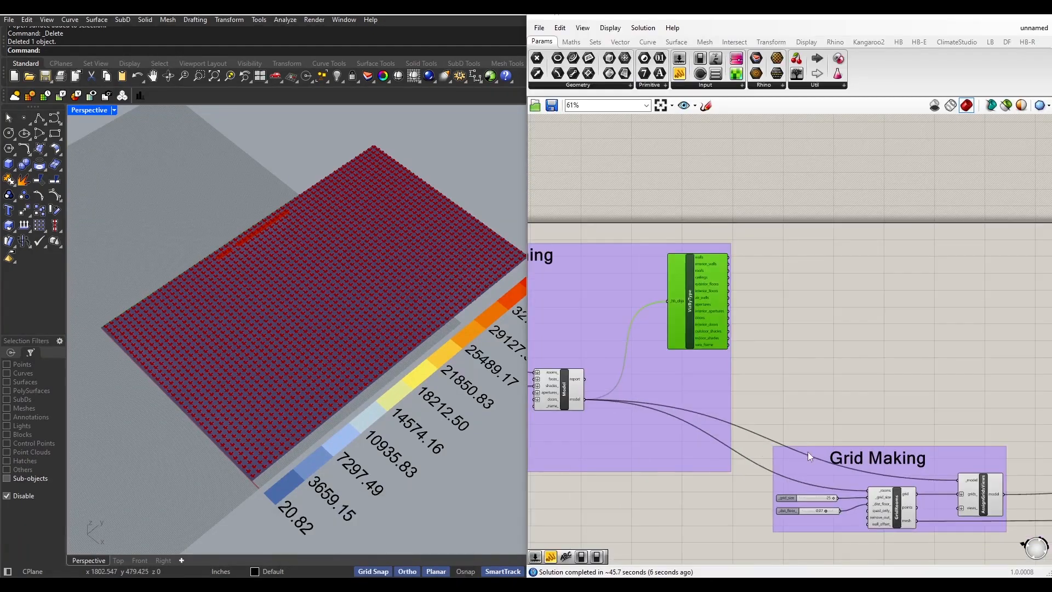
- Turn off the preview of the GridRooms component in the Grid Making group
{"action": "left_click", "coordinate": [787, 386]}
{"action": "right_click_drag", "start_coordinate": [968, 541], "coordinate": [943, 534]}
{"action": "left_click", "coordinate": [873, 511]}
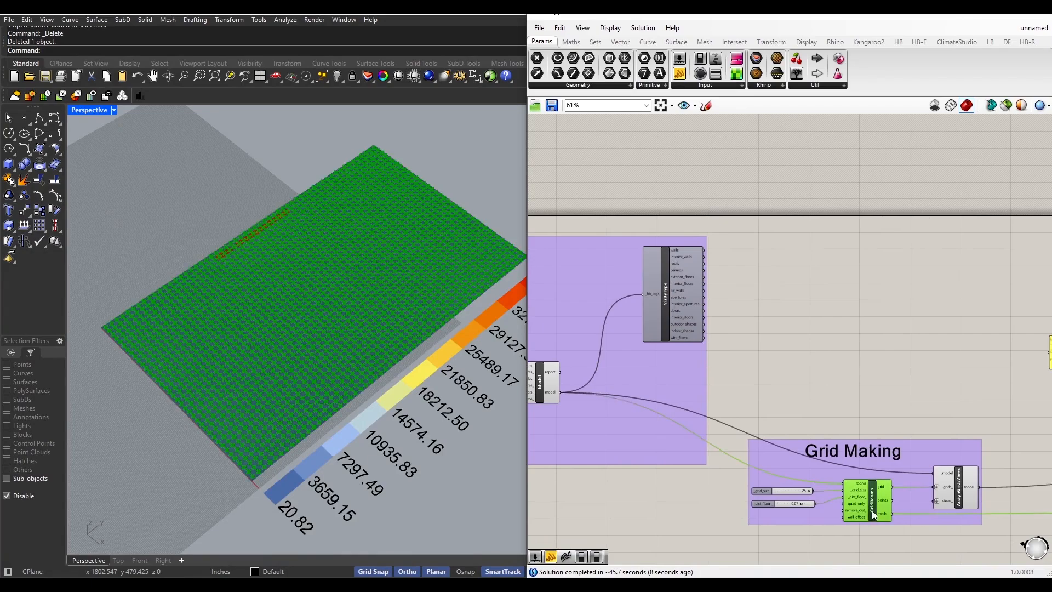
{"action": "right_click", "coordinate": [876, 541]}
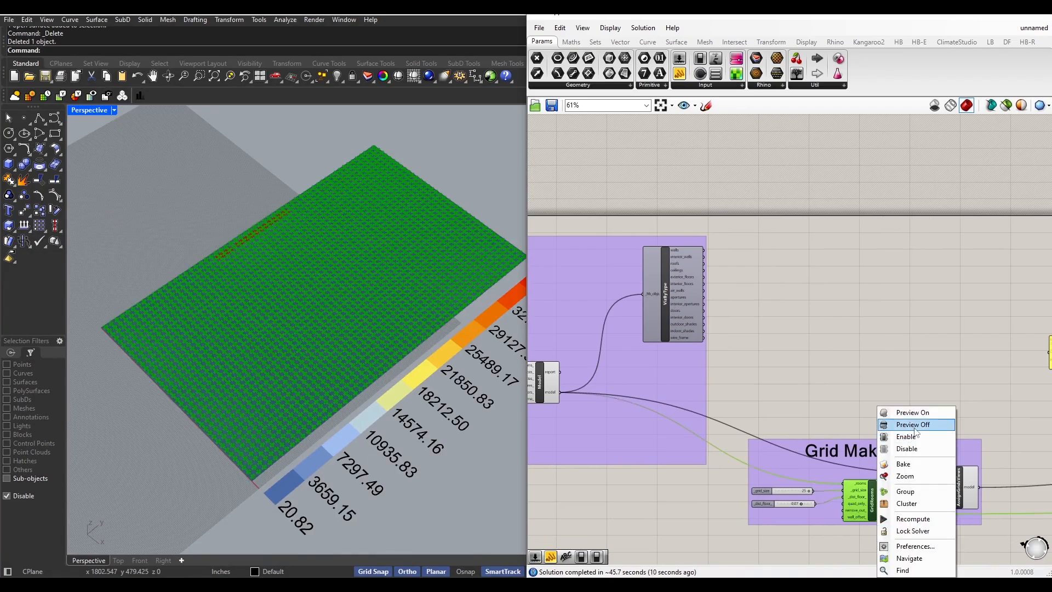
{"action": "left_click", "coordinate": [905, 424]}
- Inspect the heatmap in the perspective viewport and set the _grid_size slider of GridRooms to 10
{"action": "right_click_drag", "start_coordinate": [304, 339], "coordinate": [363, 364]}
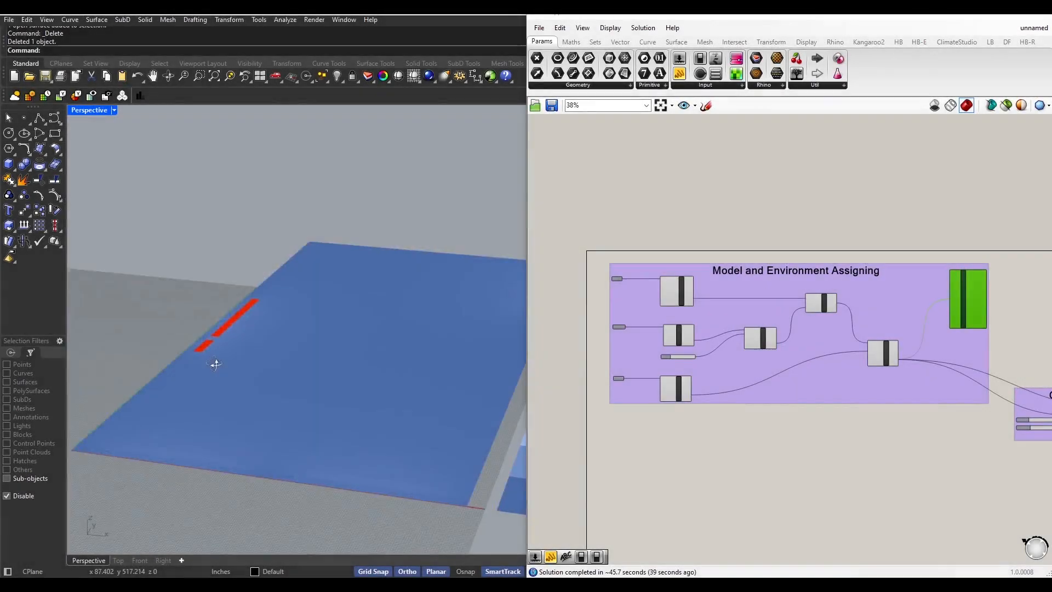
{"action": "scroll", "coordinate": [214, 364], "scroll_direction": "up", "scroll_amount": 5}
{"action": "scroll", "coordinate": [198, 283], "scroll_direction": "down", "scroll_amount": 3}
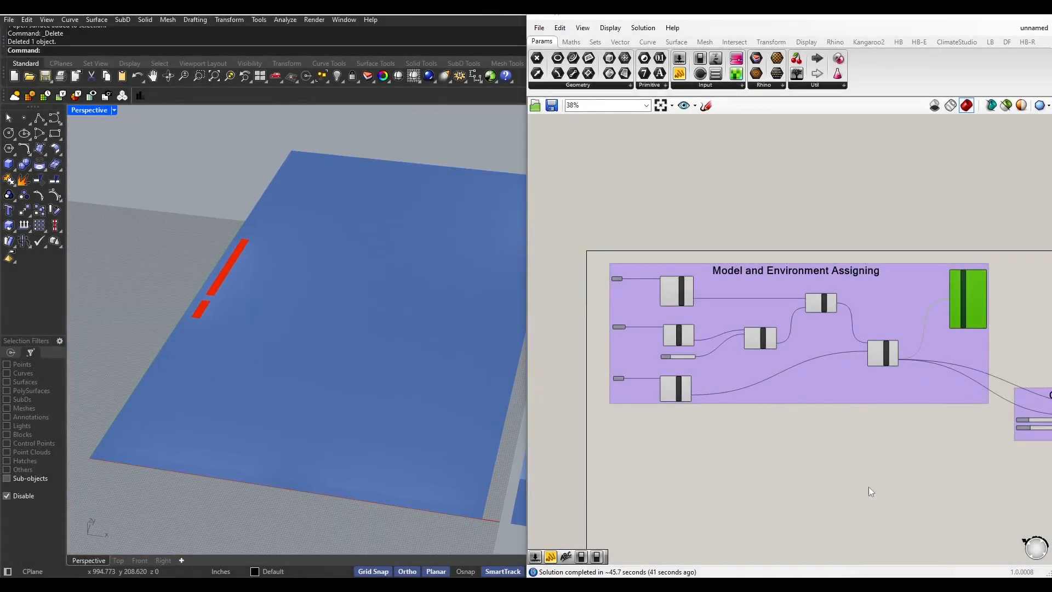
{"action": "right_click_drag", "start_coordinate": [869, 487], "coordinate": [674, 485]}
{"action": "scroll", "coordinate": [750, 438], "scroll_direction": "up", "scroll_amount": 4}
{"action": "scroll", "coordinate": [751, 438], "scroll_direction": "up", "scroll_amount": 2}
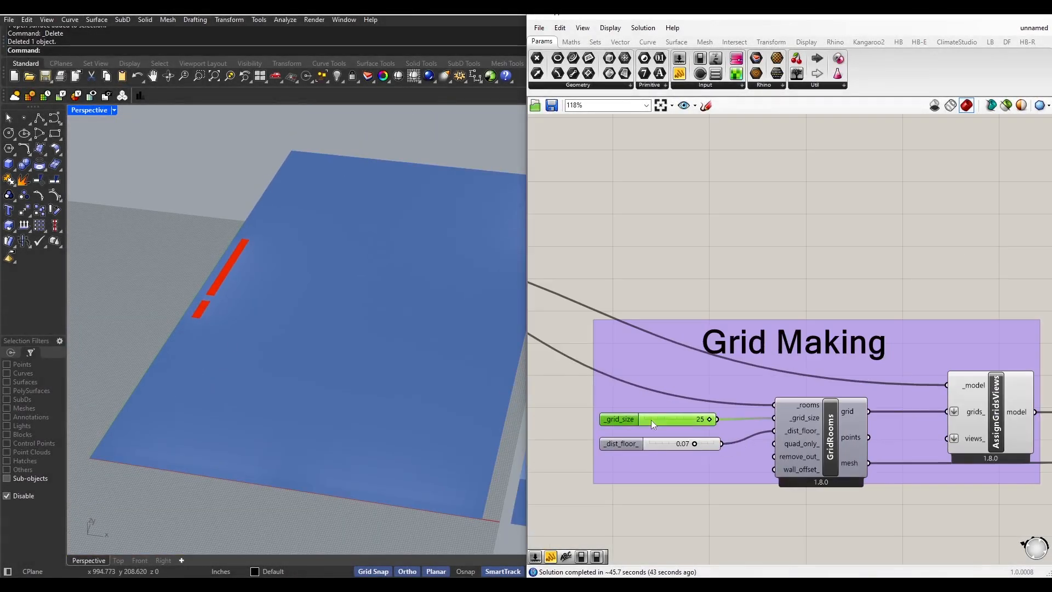
{"action": "double_click", "coordinate": [651, 420]}
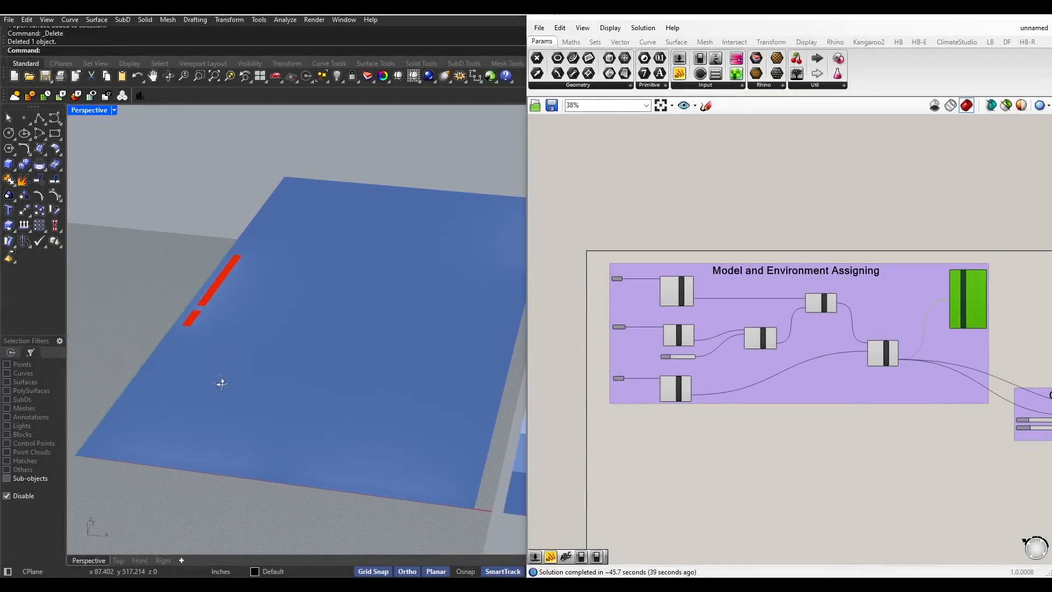
{"action": "right_click_drag", "start_coordinate": [222, 383], "coordinate": [222, 396]}
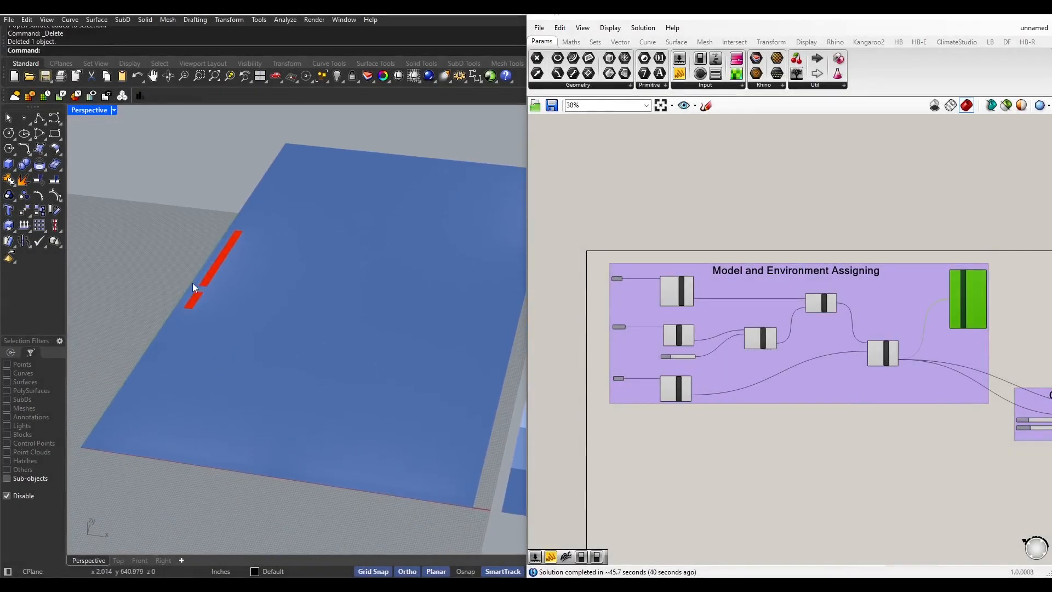
{"action": "scroll", "coordinate": [193, 282], "scroll_direction": "up", "scroll_amount": 5}
{"action": "scroll", "coordinate": [202, 289], "scroll_direction": "down", "scroll_amount": 5}
{"action": "right_click_drag", "start_coordinate": [860, 486], "coordinate": [765, 482]}
{"action": "scroll", "coordinate": [822, 433], "scroll_direction": "up", "scroll_amount": 5}
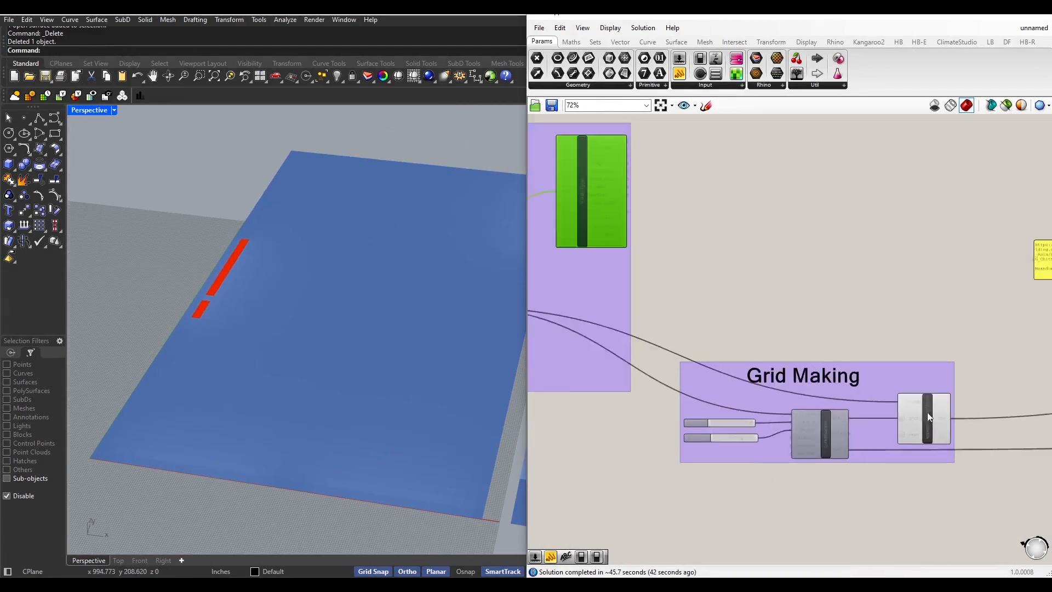
{"action": "double_click", "coordinate": [651, 420]}
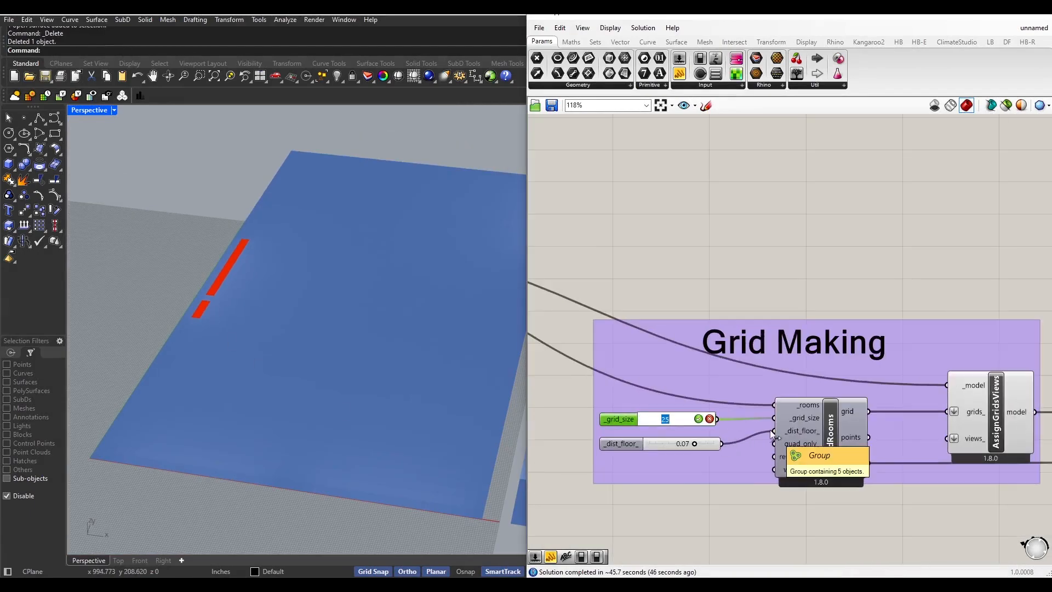
{"action": "type", "text": "10"}
{"action": "left_click", "coordinate": [700, 420]}
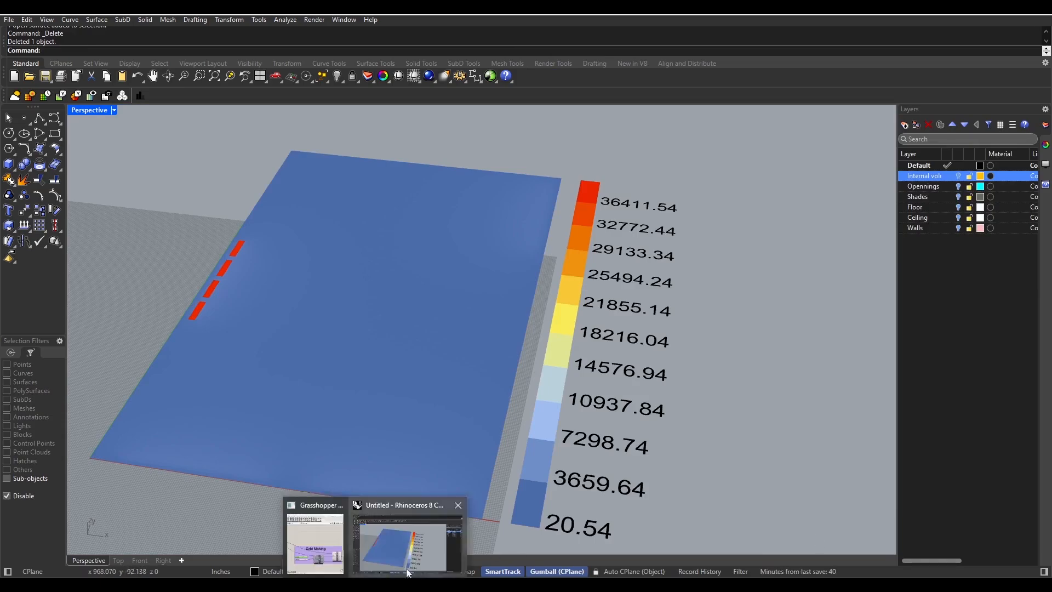
- Check the refined heatmap in Rhino, and open the _hour_ slider's value for editing below ImportLoc in Grasshopper
{"action": "left_click", "coordinate": [408, 570]}
{"action": "scroll", "coordinate": [698, 484], "scroll_direction": "down", "scroll_amount": 5}
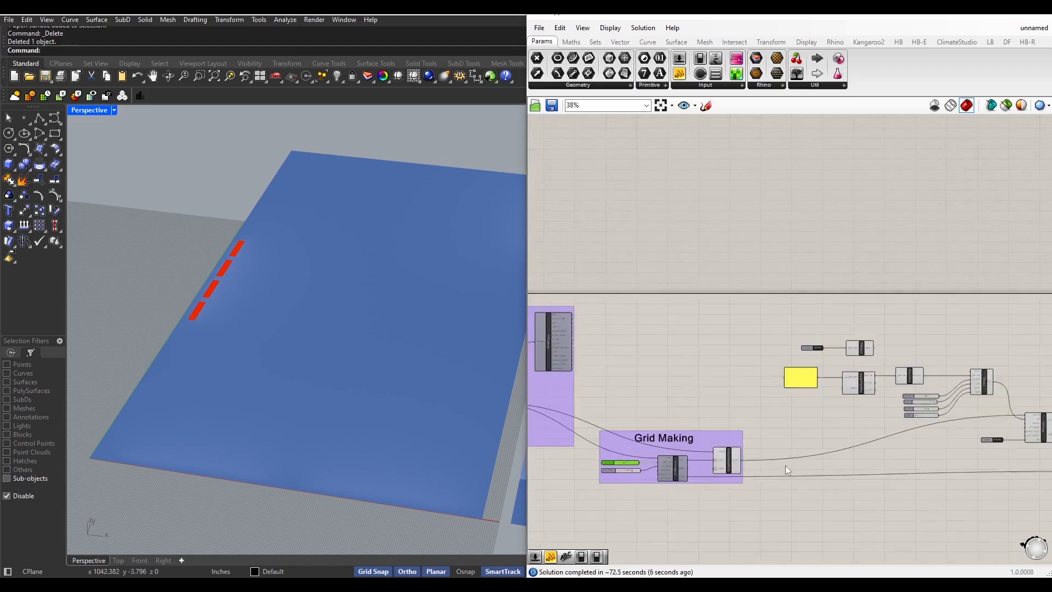
{"action": "scroll", "coordinate": [851, 396], "scroll_direction": "up", "scroll_amount": 7}
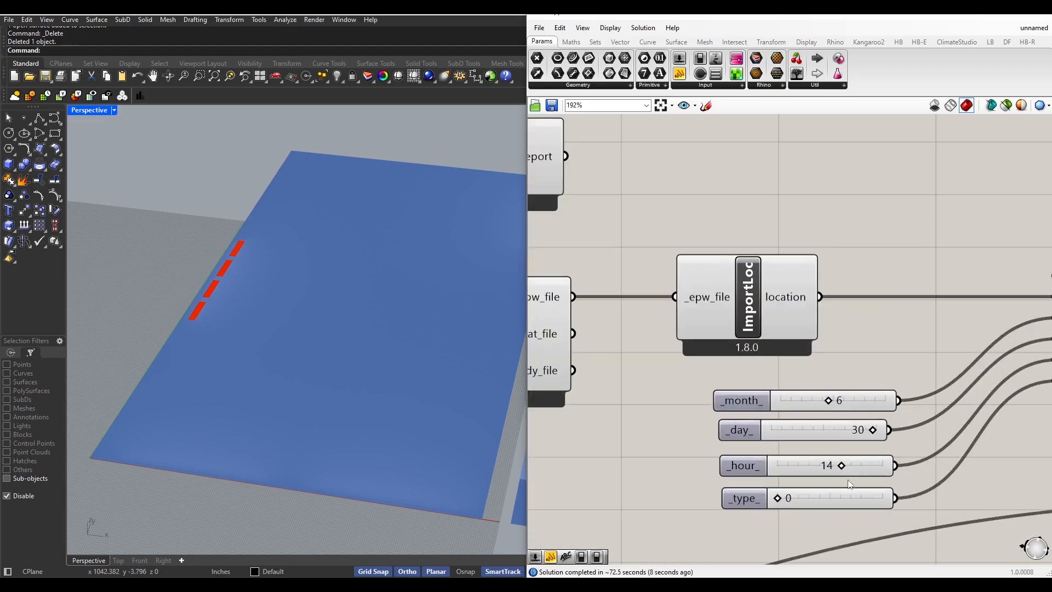
{"action": "double_click", "coordinate": [781, 468]}
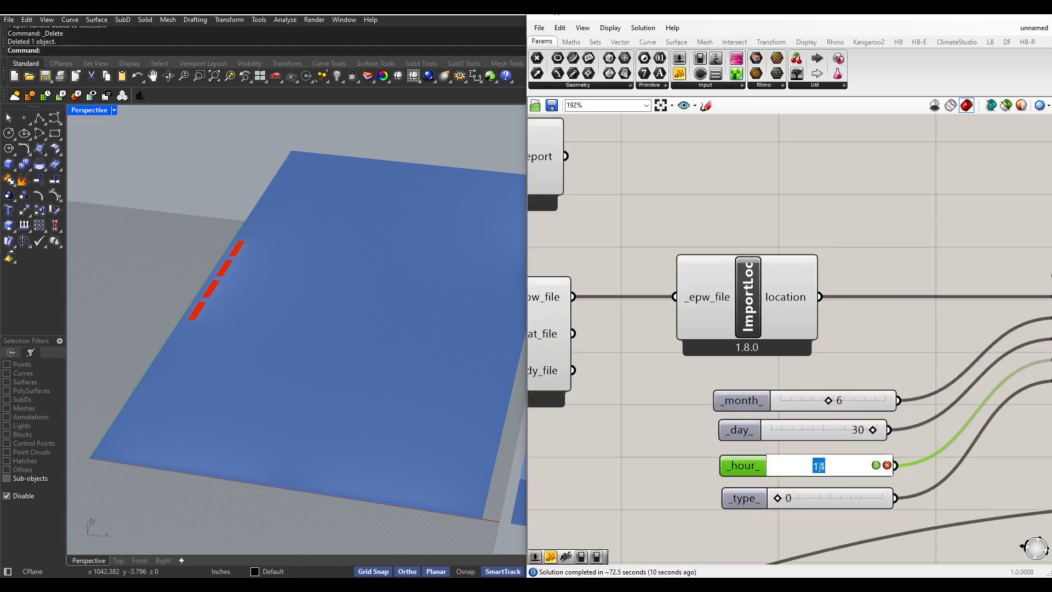
- Set the sky's hour slider to 10
{"action": "type", "text": "10"}
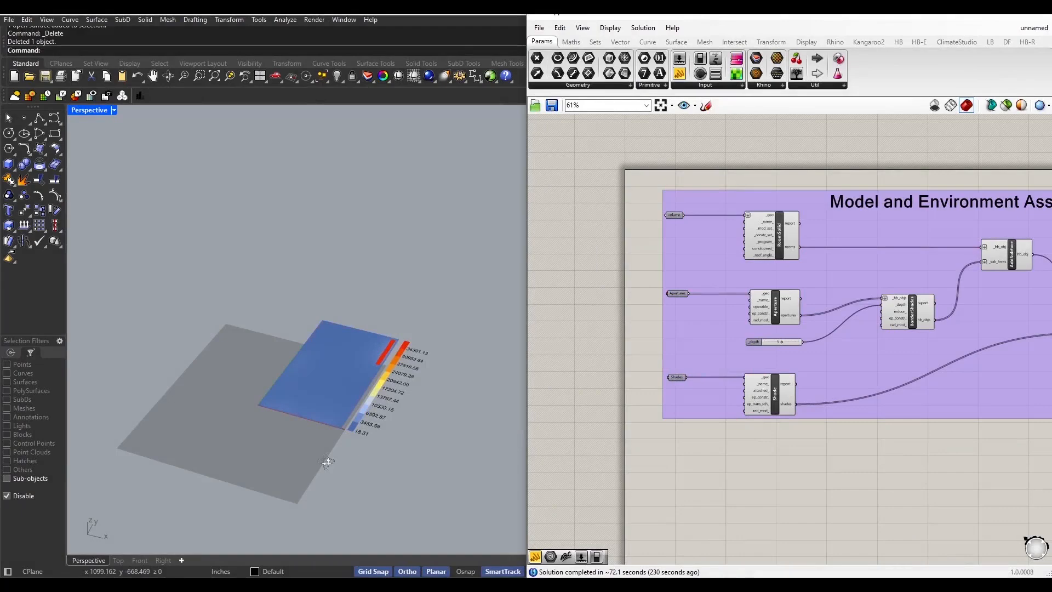
- Move the Grasshopper window down to uncover the layer list, and turn on the Opennings layer
{"action": "right_click_drag", "start_coordinate": [327, 462], "coordinate": [327, 459]}
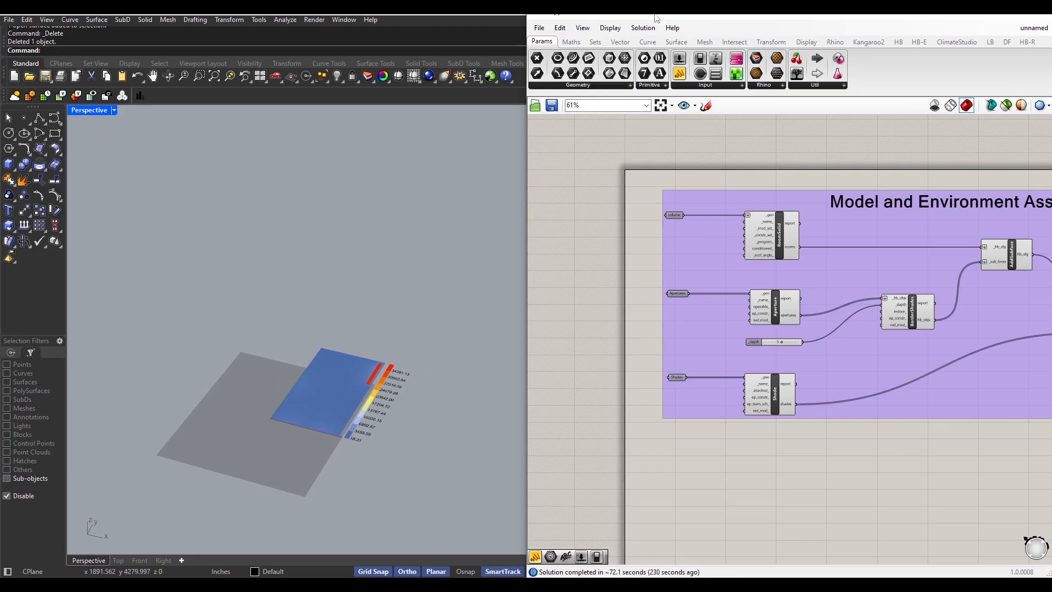
{"action": "left_click_drag", "start_coordinate": [682, 4], "coordinate": [681, 310]}
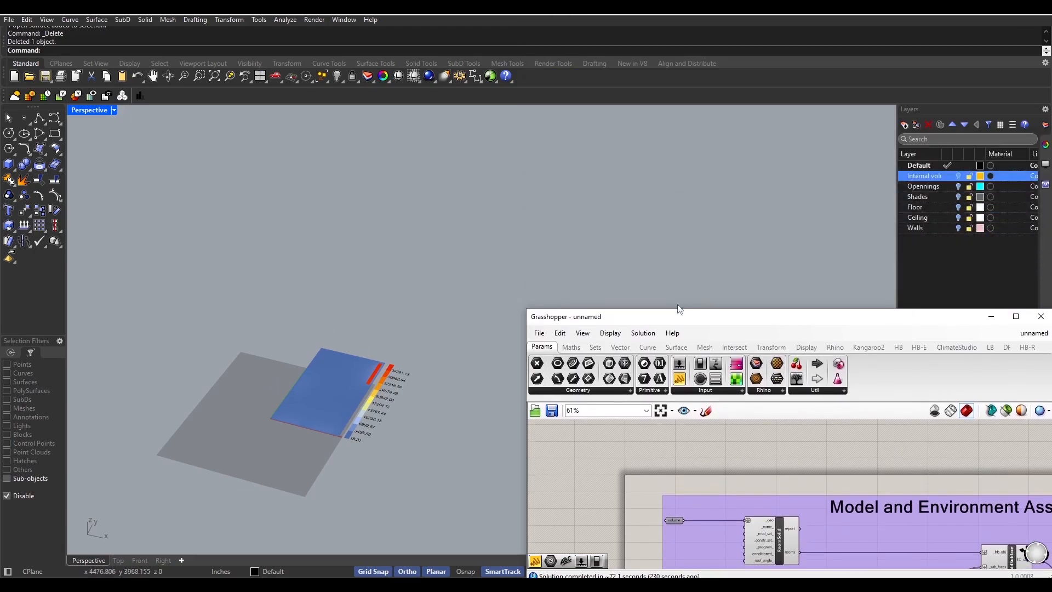
{"action": "left_click", "coordinate": [959, 187]}
{"action": "scroll", "coordinate": [335, 449], "scroll_direction": "up", "scroll_amount": 3}
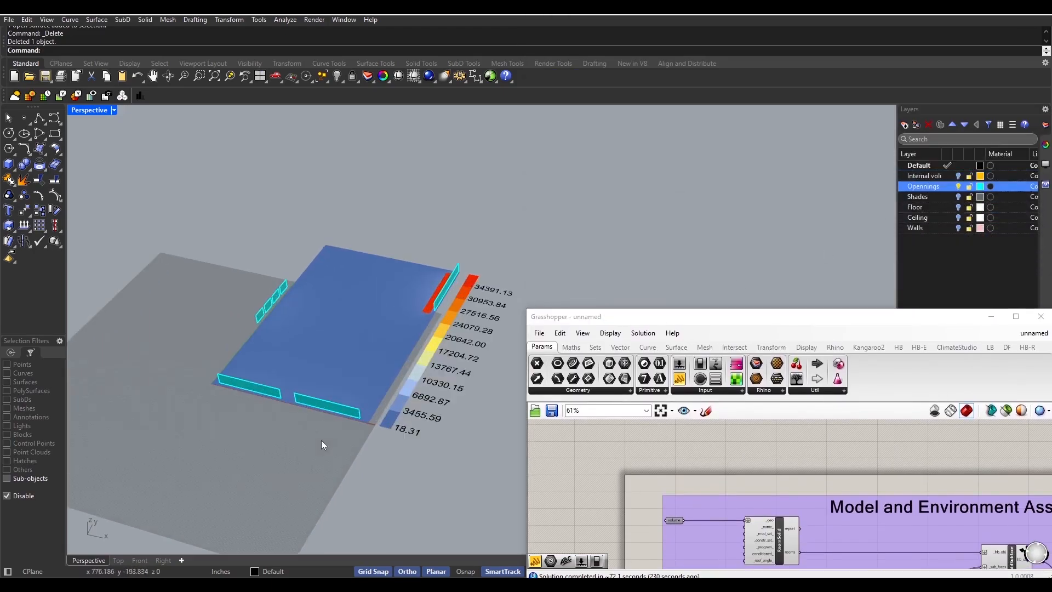
{"action": "scroll", "coordinate": [344, 407], "scroll_direction": "up", "scroll_amount": 1}
{"action": "scroll", "coordinate": [659, 492], "scroll_direction": "up", "scroll_amount": 3}
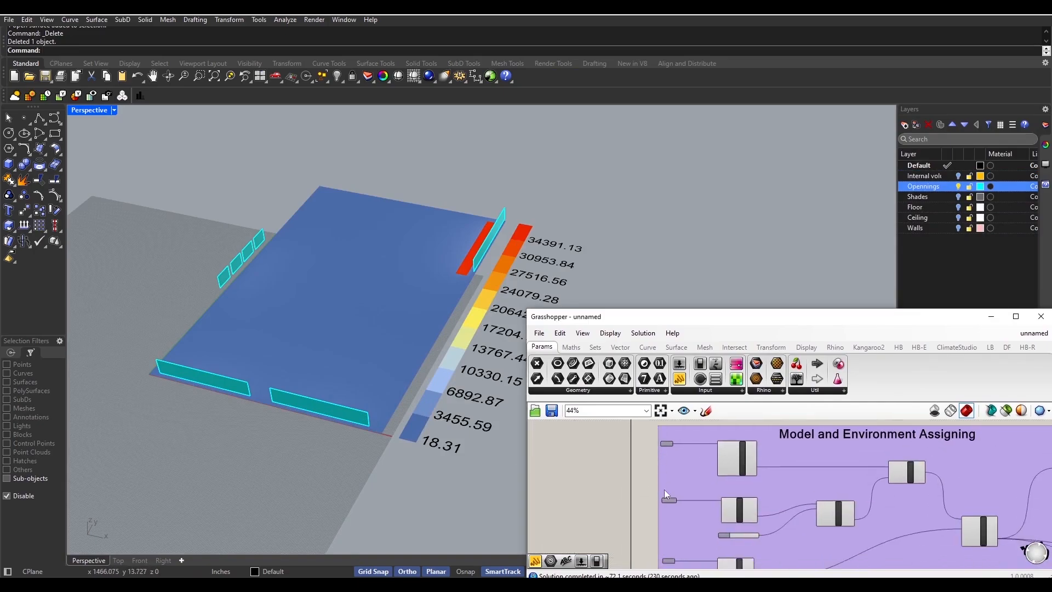
- Switch the toggle feeding the PITGrid component's _run input to False
{"action": "left_click", "coordinate": [677, 507]}
{"action": "scroll", "coordinate": [679, 508], "scroll_direction": "down", "scroll_amount": 3}
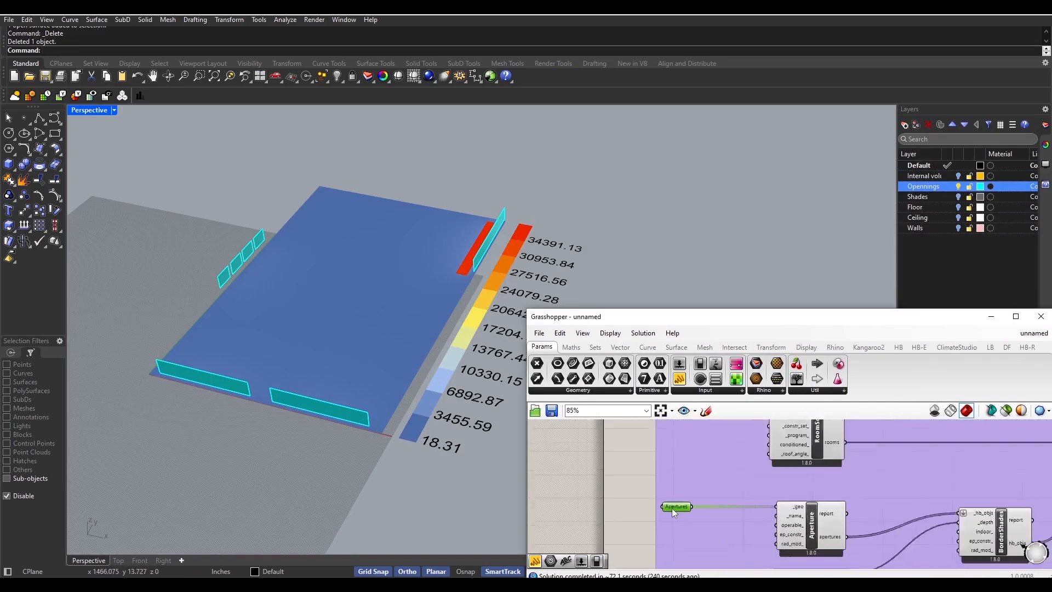
{"action": "scroll", "coordinate": [831, 497], "scroll_direction": "down", "scroll_amount": 5}
{"action": "right_click_drag", "start_coordinate": [831, 497], "coordinate": [695, 462]}
{"action": "scroll", "coordinate": [927, 524], "scroll_direction": "up", "scroll_amount": 3}
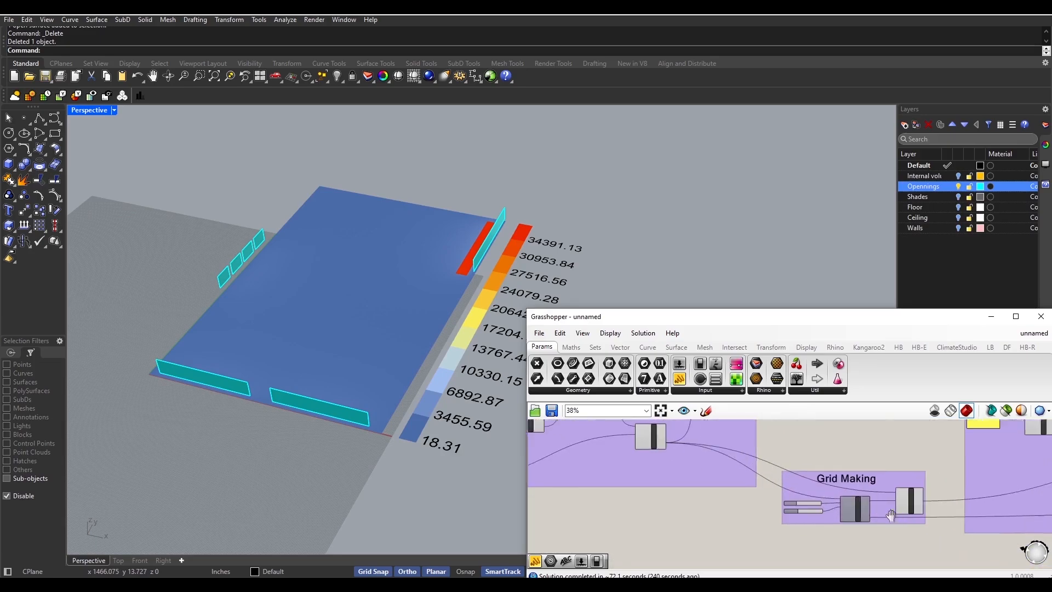
{"action": "right_click_drag", "start_coordinate": [893, 515], "coordinate": [731, 518]}
{"action": "right_click_drag", "start_coordinate": [1001, 470], "coordinate": [853, 510]}
{"action": "scroll", "coordinate": [853, 509], "scroll_direction": "up", "scroll_amount": 4}
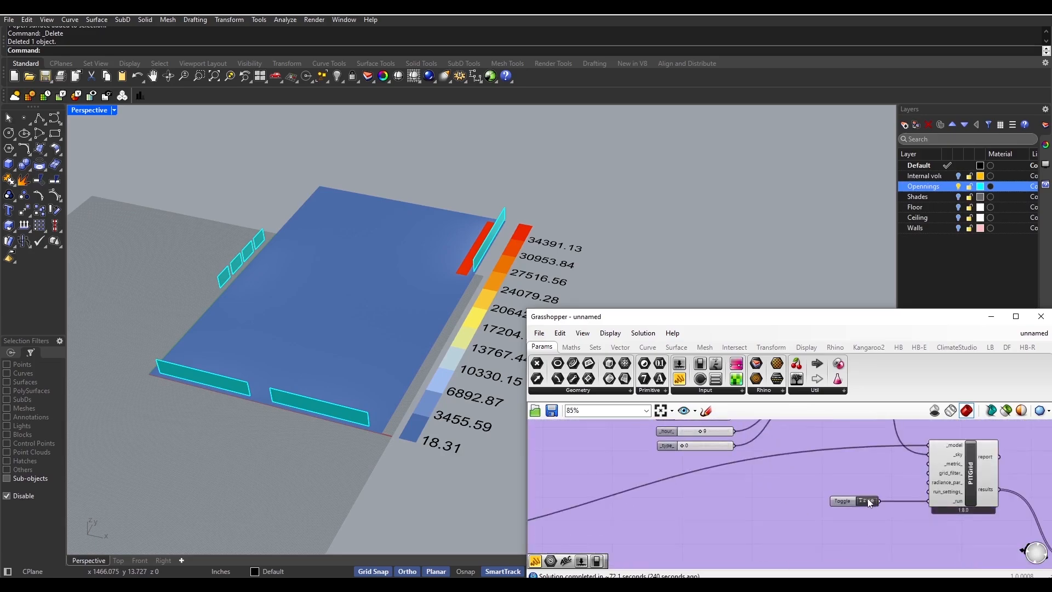
{"action": "left_click", "coordinate": [866, 499]}
{"action": "scroll", "coordinate": [336, 425], "scroll_direction": "up", "scroll_amount": 3}
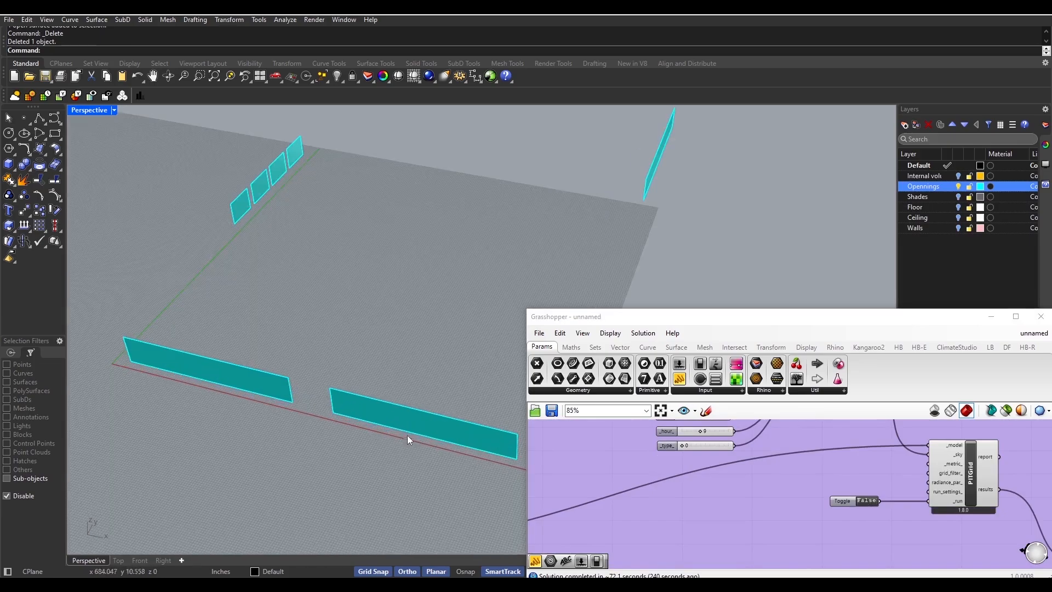
{"action": "left_click", "coordinate": [407, 435]}
{"action": "scroll", "coordinate": [337, 433], "scroll_direction": "down", "scroll_amount": 2}
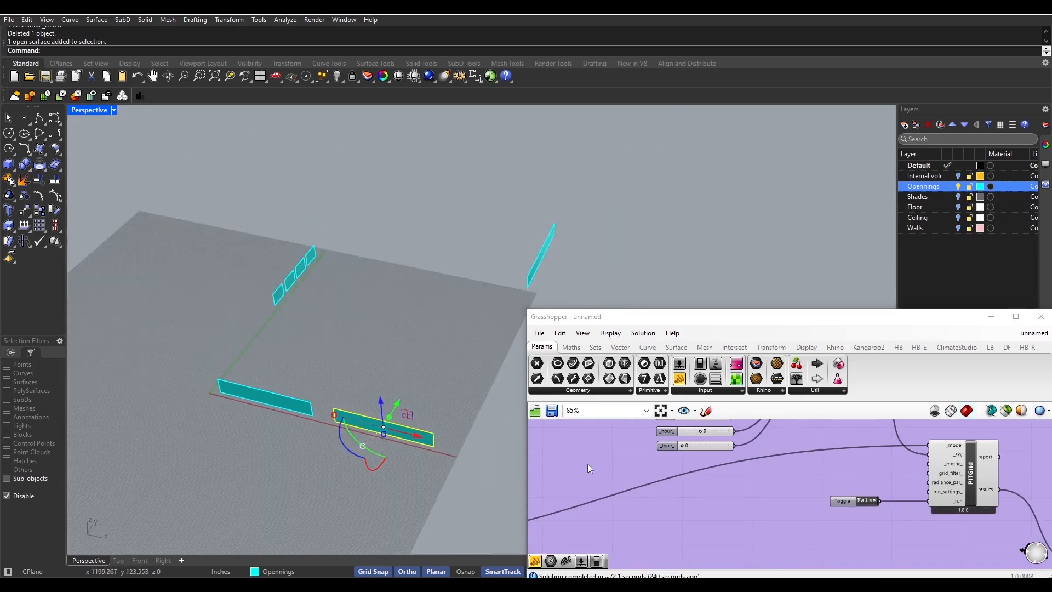
{"action": "left_click", "coordinate": [591, 285]}
- Delete the Apertures parameter that feeds the Aperture component's _geo input
{"action": "scroll", "coordinate": [636, 503], "scroll_direction": "down", "scroll_amount": 3}
{"action": "right_click_drag", "start_coordinate": [636, 503], "coordinate": [811, 456]}
{"action": "scroll", "coordinate": [812, 456], "scroll_direction": "down", "scroll_amount": 3}
{"action": "right_click_drag", "start_coordinate": [667, 499], "coordinate": [799, 499]}
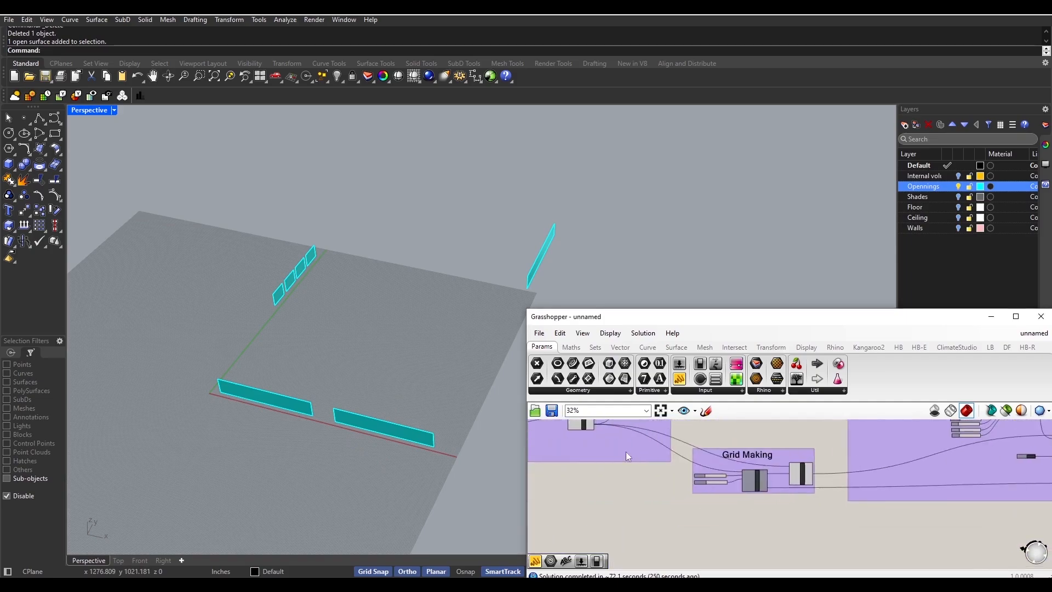
{"action": "right_click_drag", "start_coordinate": [626, 453], "coordinate": [802, 525]}
{"action": "right_click_drag", "start_coordinate": [575, 481], "coordinate": [814, 478]}
{"action": "scroll", "coordinate": [786, 477], "scroll_direction": "up", "scroll_amount": 4}
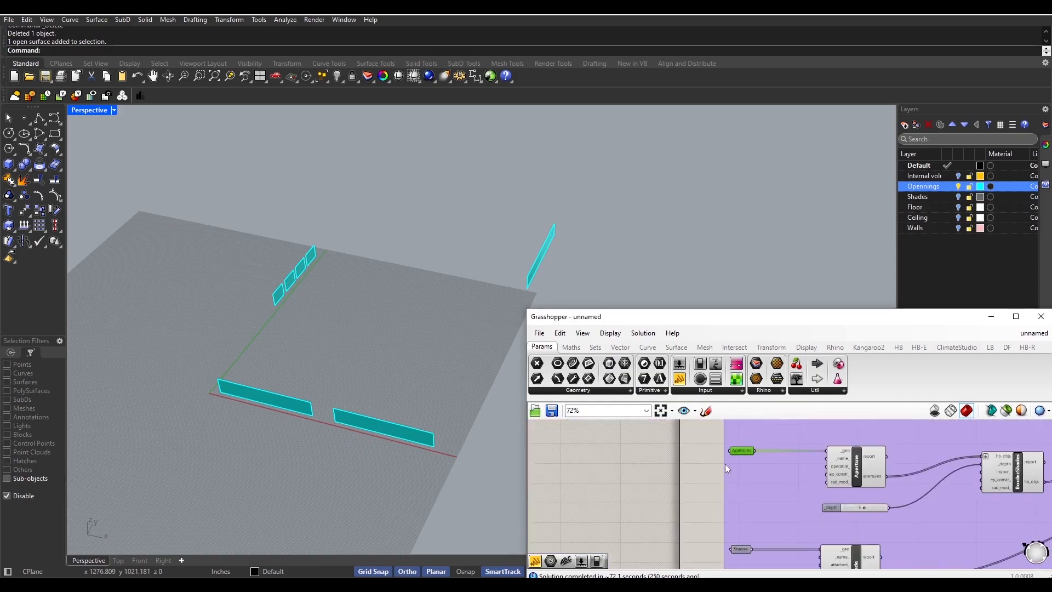
{"action": "scroll", "coordinate": [709, 459], "scroll_direction": "up", "scroll_amount": 2}
{"action": "right_click_drag", "start_coordinate": [720, 464], "coordinate": [850, 478]}
{"action": "scroll", "coordinate": [741, 500], "scroll_direction": "down", "scroll_amount": 3}
{"action": "scroll", "coordinate": [842, 478], "scroll_direction": "down", "scroll_amount": 3}
{"action": "right_click_drag", "start_coordinate": [755, 483], "coordinate": [783, 497]}
- Add a Geometry parameter on the empty canvas beside the Model and Environment Assigning group
{"action": "double_click", "coordinate": [759, 453]}
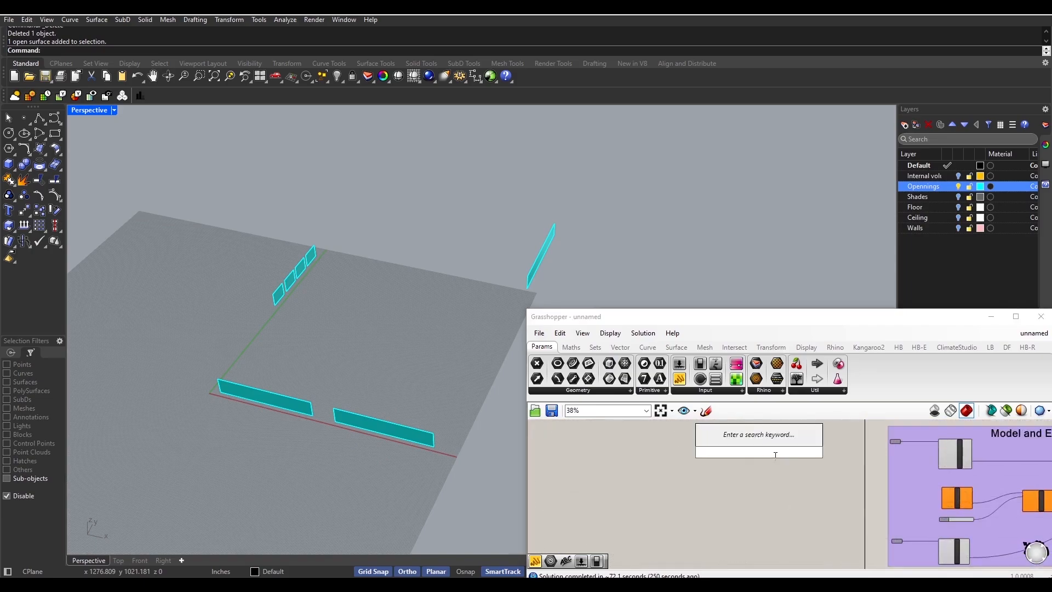
{"action": "type", "text": "geo"}
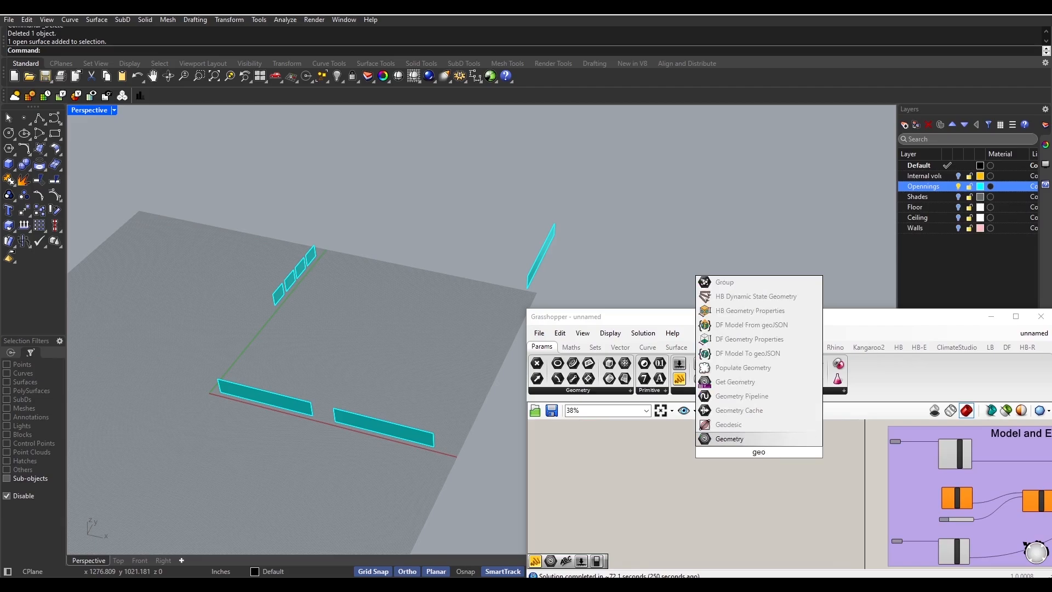
{"action": "key", "text": "Return"}
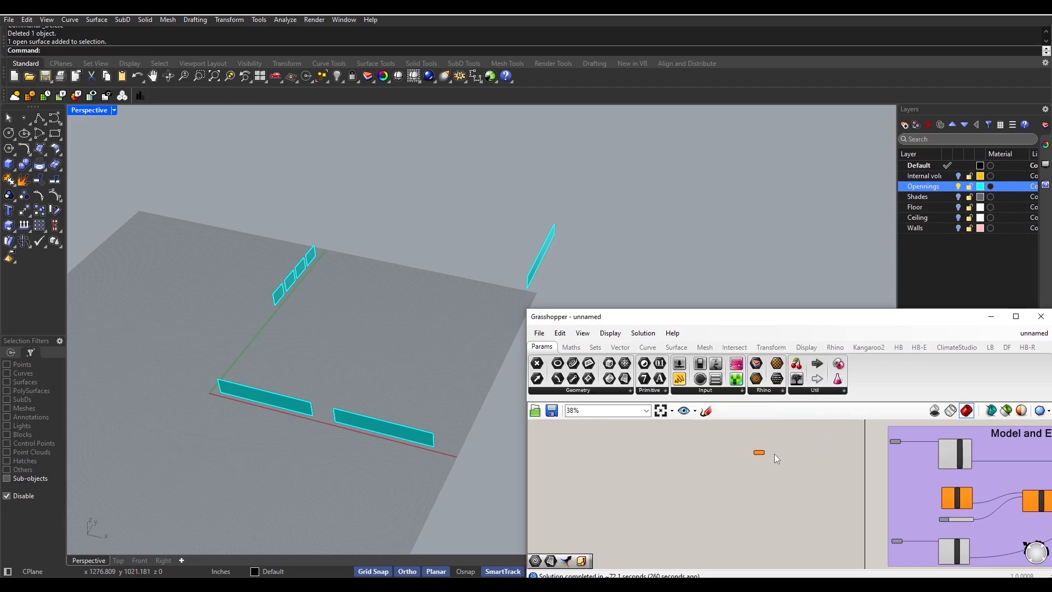
- Duplicate the Geometry parameter six times so there is one for each of the seven openings
{"action": "right_click_drag", "start_coordinate": [433, 365], "coordinate": [180, 288]}
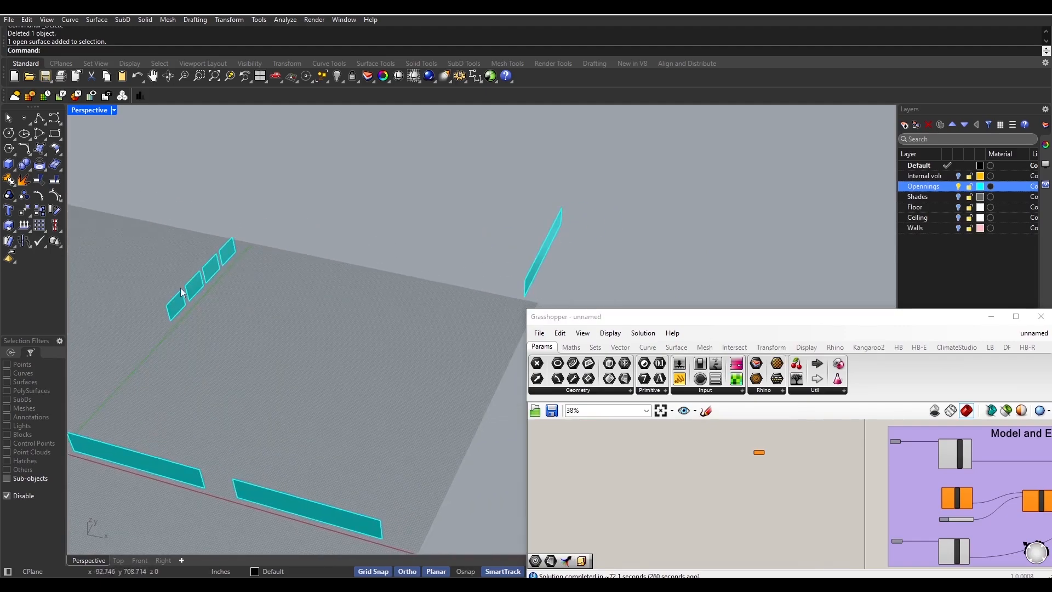
{"action": "scroll", "coordinate": [167, 415], "scroll_direction": "down", "scroll_amount": 3}
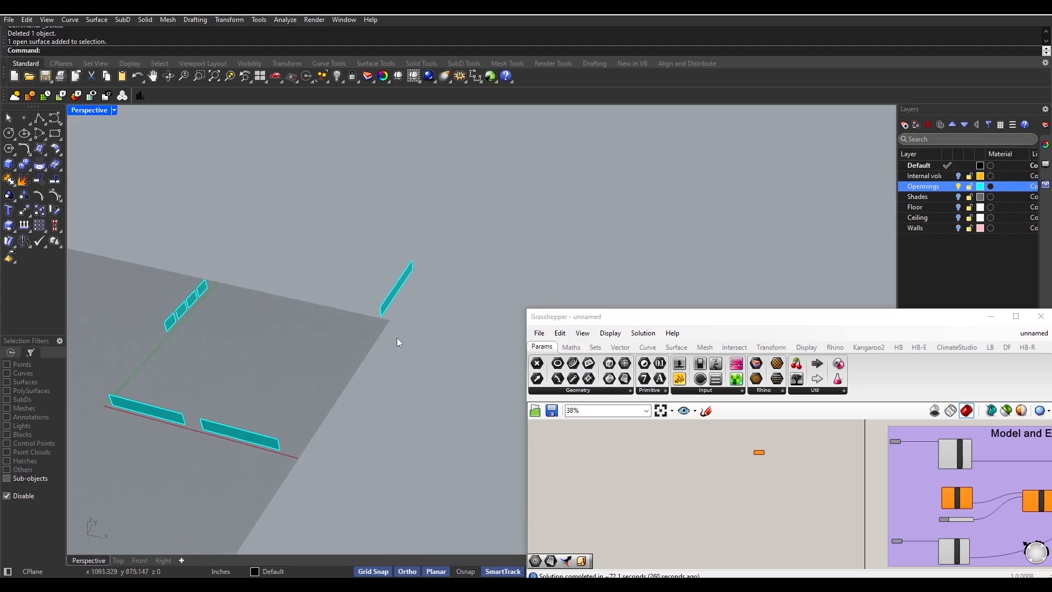
{"action": "scroll", "coordinate": [762, 456], "scroll_direction": "up", "scroll_amount": 5}
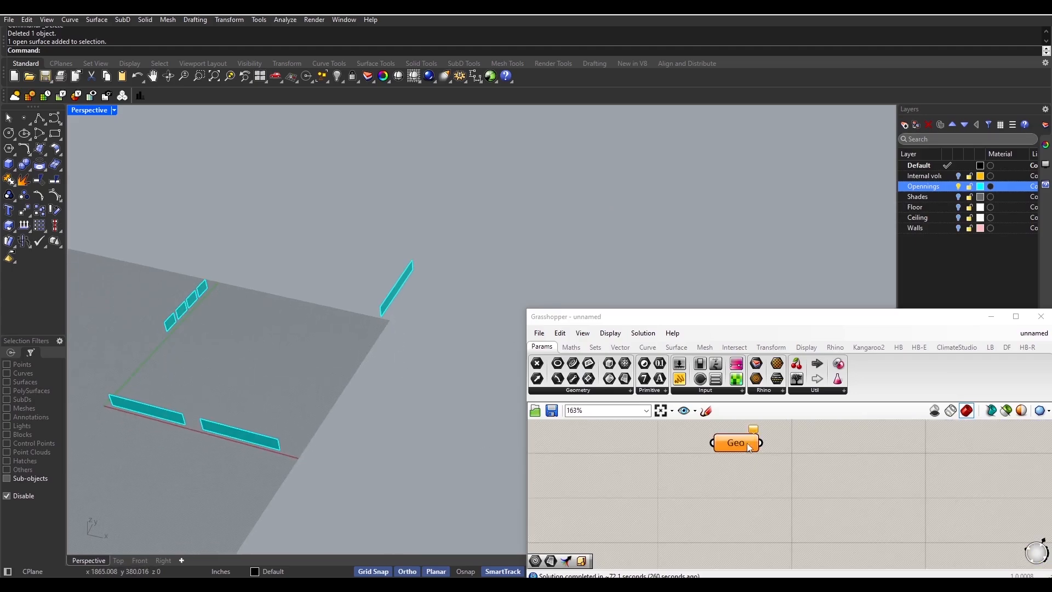
{"action": "double_click", "coordinate": [748, 442]}
{"action": "left_click", "coordinate": [784, 460]}
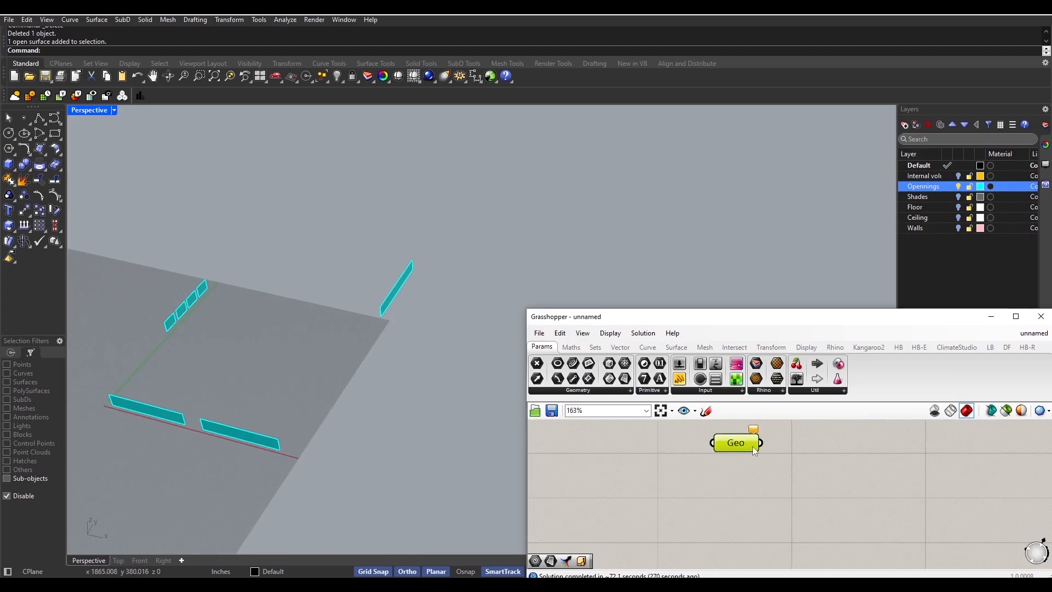
{"action": "scroll", "coordinate": [751, 449], "scroll_direction": "down", "scroll_amount": 3}
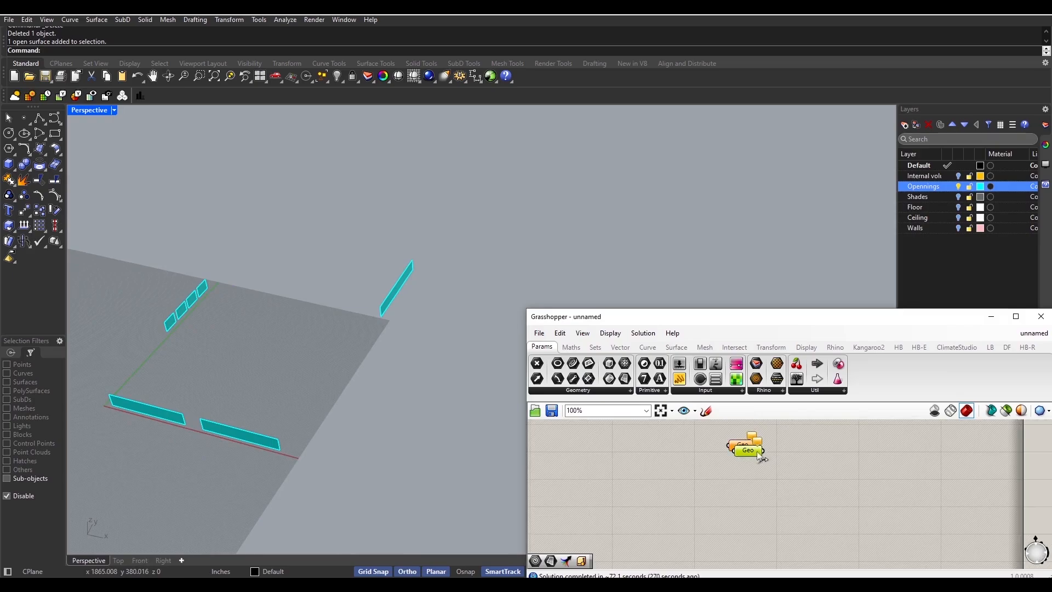
{"action": "key", "text": "ctrl+v"}
{"action": "key", "text": "ctrl+v"}
{"action": "key", "text": "ctrl+v"}
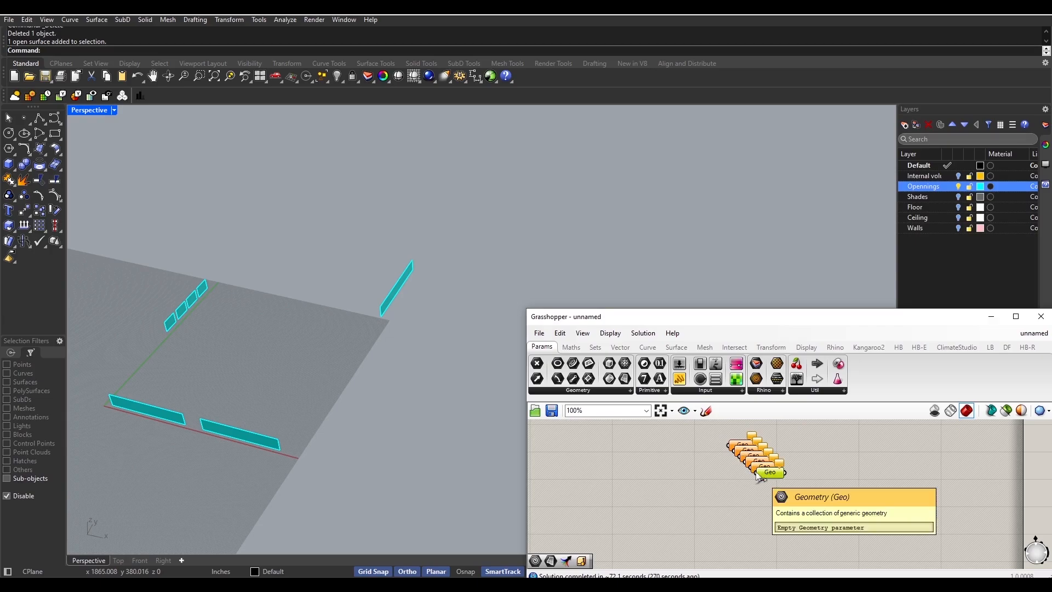
{"action": "key", "text": "ctrl+v"}
{"action": "key", "text": "ctrl+v"}
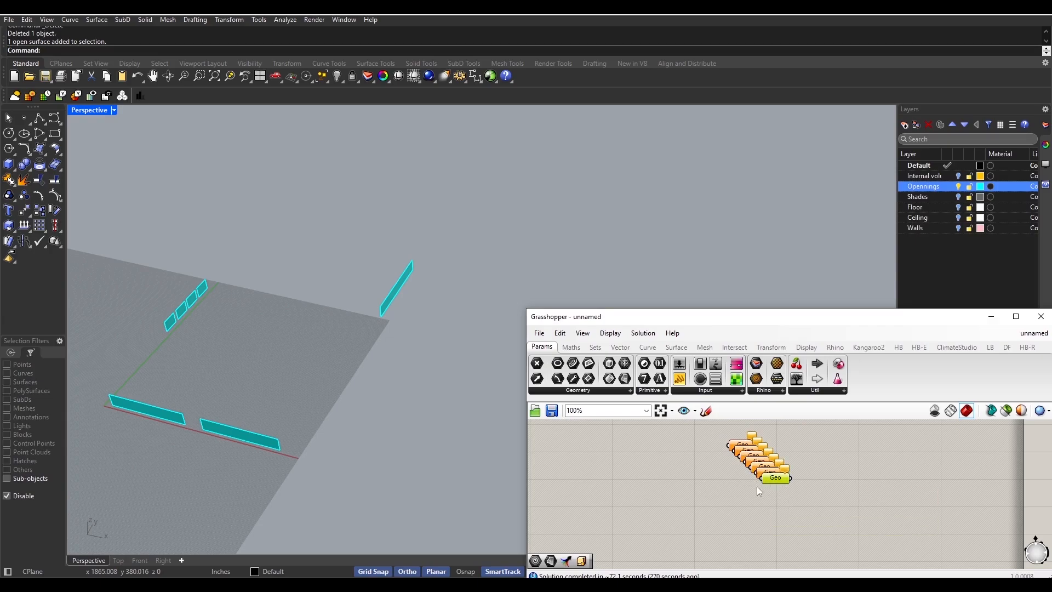
- Spread the overlapping Geometry parameters apart, roughly in a column with two side by side in the first row
{"action": "scroll", "coordinate": [724, 515], "scroll_direction": "down", "scroll_amount": 3}
{"action": "left_click_drag", "start_coordinate": [767, 444], "coordinate": [742, 486]}
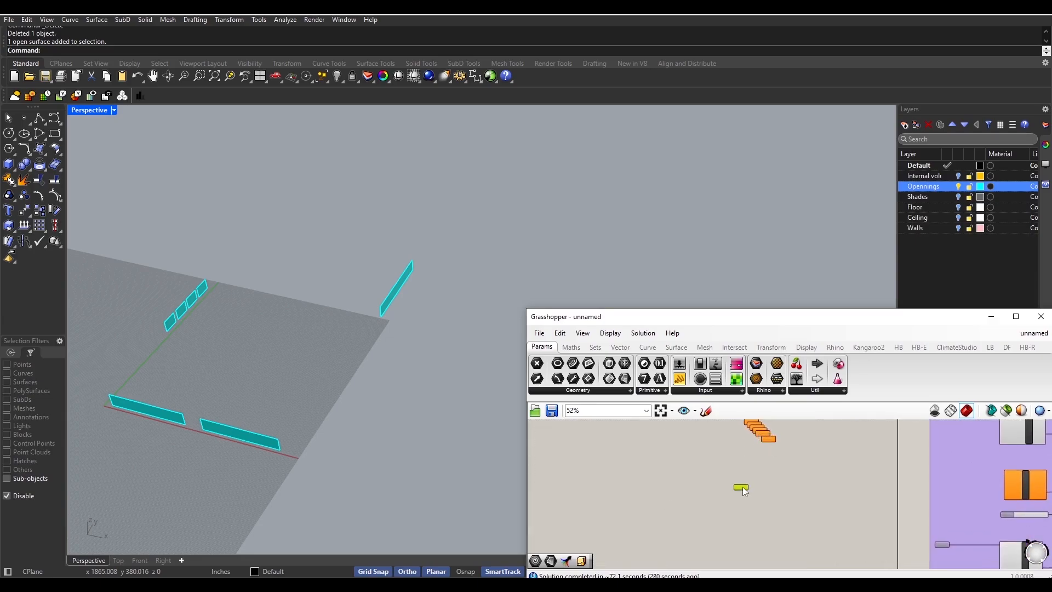
{"action": "right_click_drag", "start_coordinate": [744, 488], "coordinate": [751, 505]}
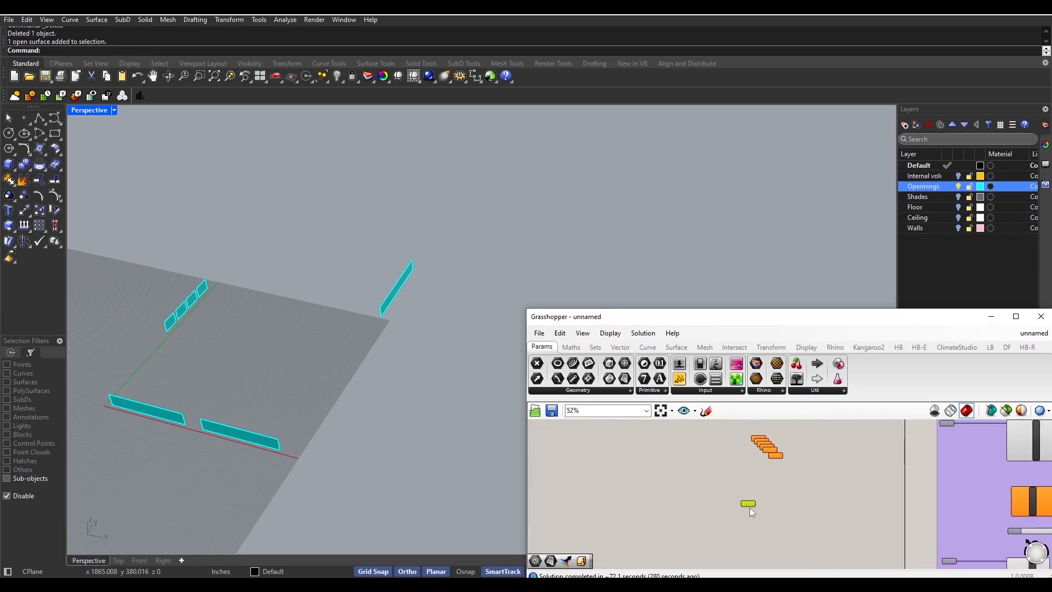
{"action": "scroll", "coordinate": [762, 451], "scroll_direction": "up", "scroll_amount": 1}
{"action": "left_click_drag", "start_coordinate": [778, 458], "coordinate": [765, 487]}
{"action": "left_click", "coordinate": [773, 456]}
{"action": "mouse_move", "coordinate": [773, 451]}
{"action": "left_mouse_down"}
{"action": "mouse_move", "coordinate": [768, 470]}
{"action": "mouse_move", "coordinate": [768, 446]}
{"action": "left_mouse_up"}
{"action": "scroll", "coordinate": [770, 456], "scroll_direction": "up", "scroll_amount": 2}
{"action": "right_click_drag", "start_coordinate": [769, 447], "coordinate": [768, 477]}
{"action": "mouse_move", "coordinate": [761, 466]}
{"action": "left_mouse_down"}
{"action": "mouse_move", "coordinate": [747, 441]}
{"action": "mouse_move", "coordinate": [741, 450]}
{"action": "mouse_move", "coordinate": [769, 462]}
{"action": "left_mouse_up"}
{"action": "left_click", "coordinate": [733, 467]}
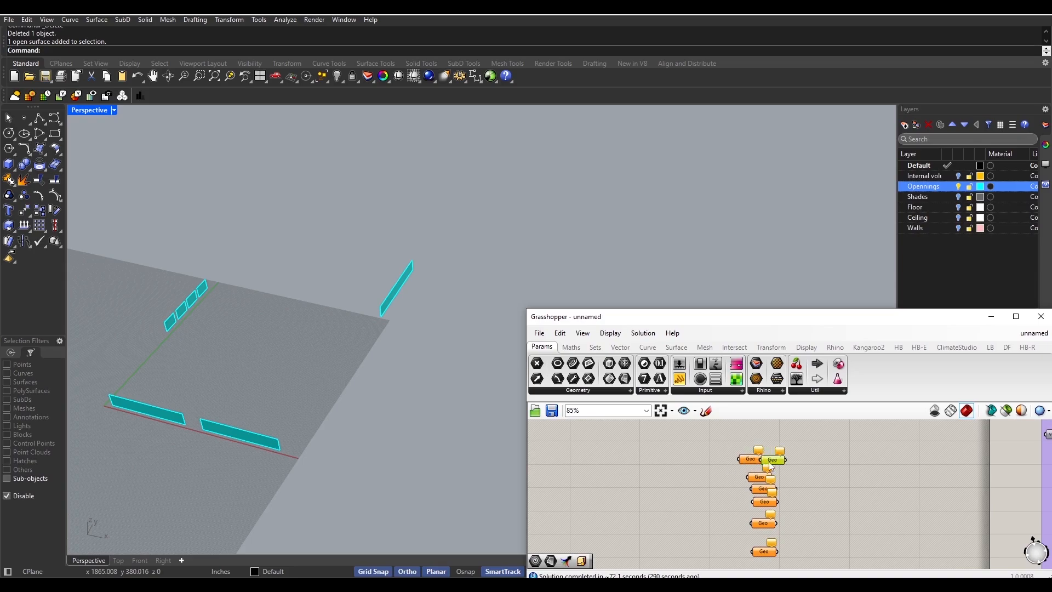
- Rename the two side-by-side Geometry parameters in the first row as "ap 1" and "ap2"
{"action": "double_click", "coordinate": [747, 458]}
{"action": "key", "text": "Escape"}
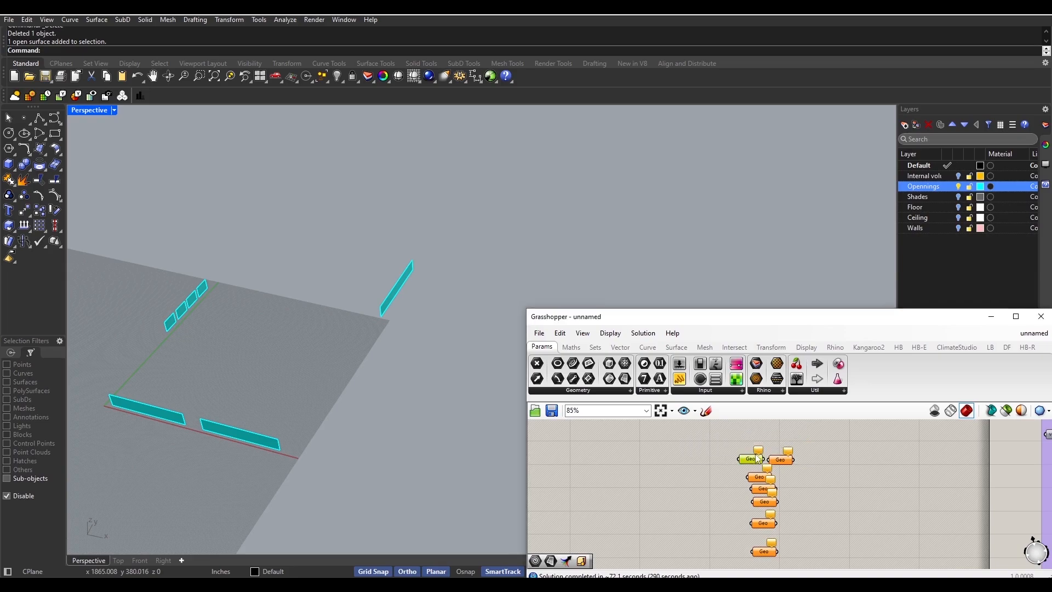
{"action": "right_click", "coordinate": [756, 461]}
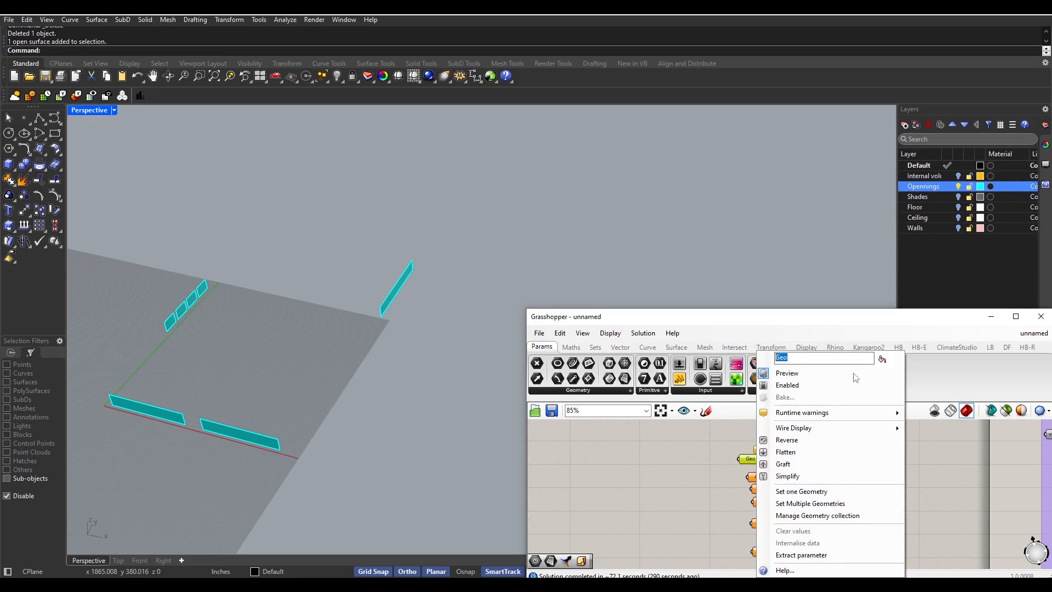
{"action": "type", "text": "ap 1"}
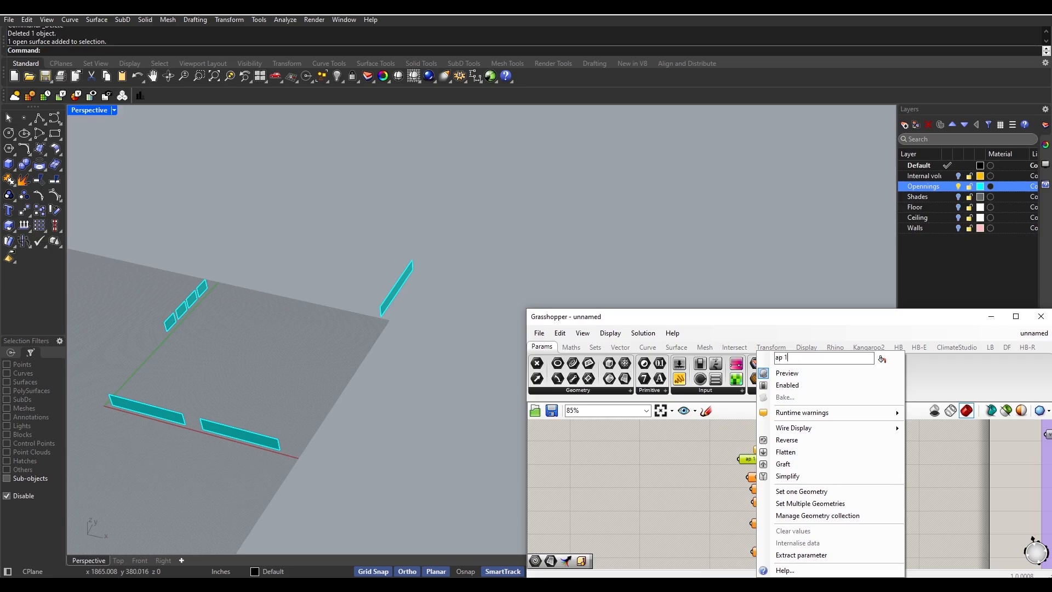
{"action": "key", "text": "Return"}
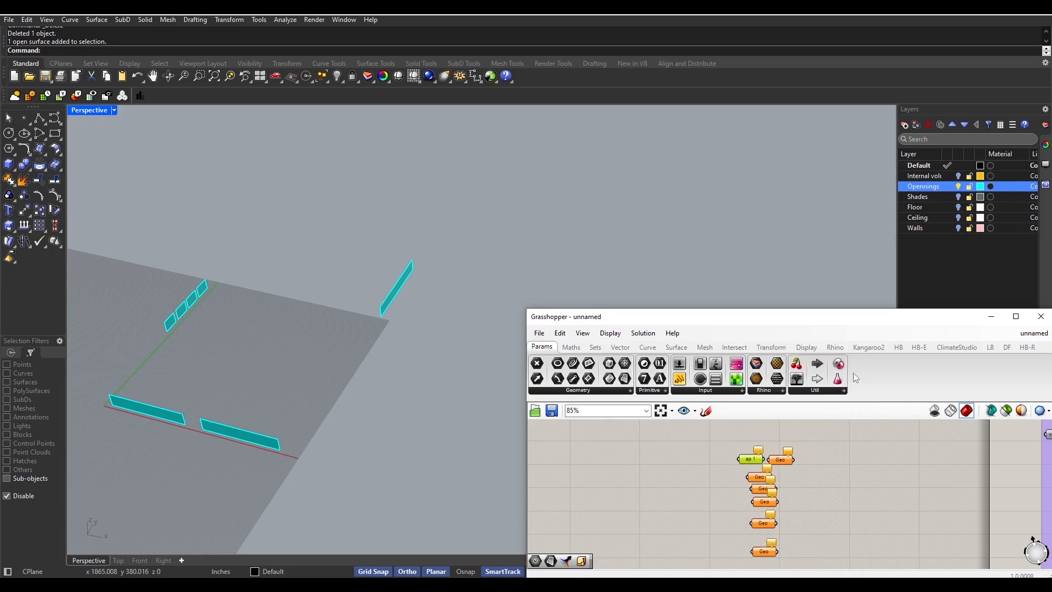
{"action": "right_click", "coordinate": [789, 459]}
{"action": "type", "text": "a"}
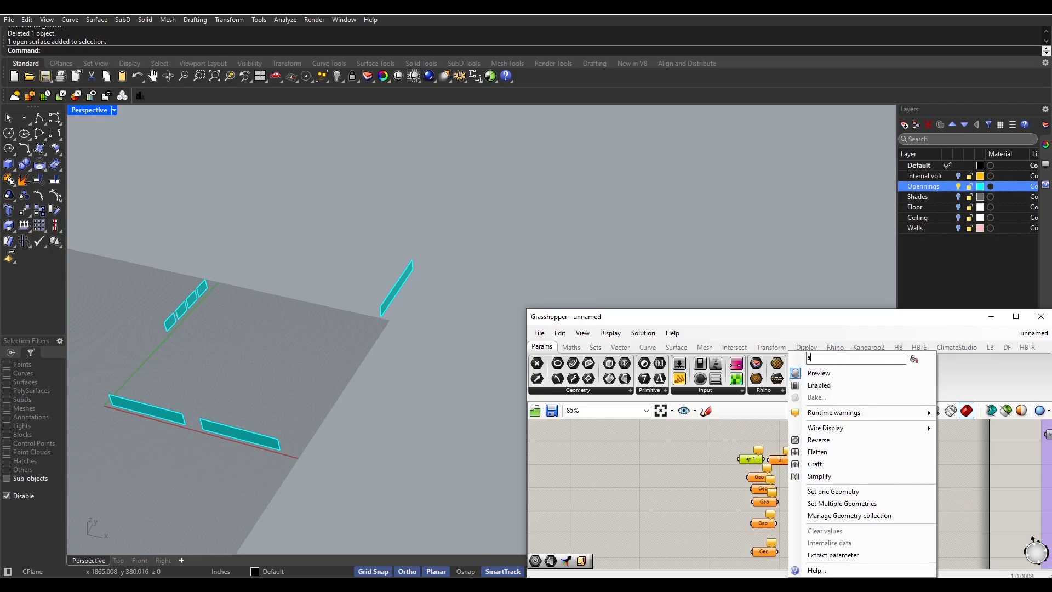
{"action": "type", "text": "p2"}
{"action": "key", "text": "Return"}
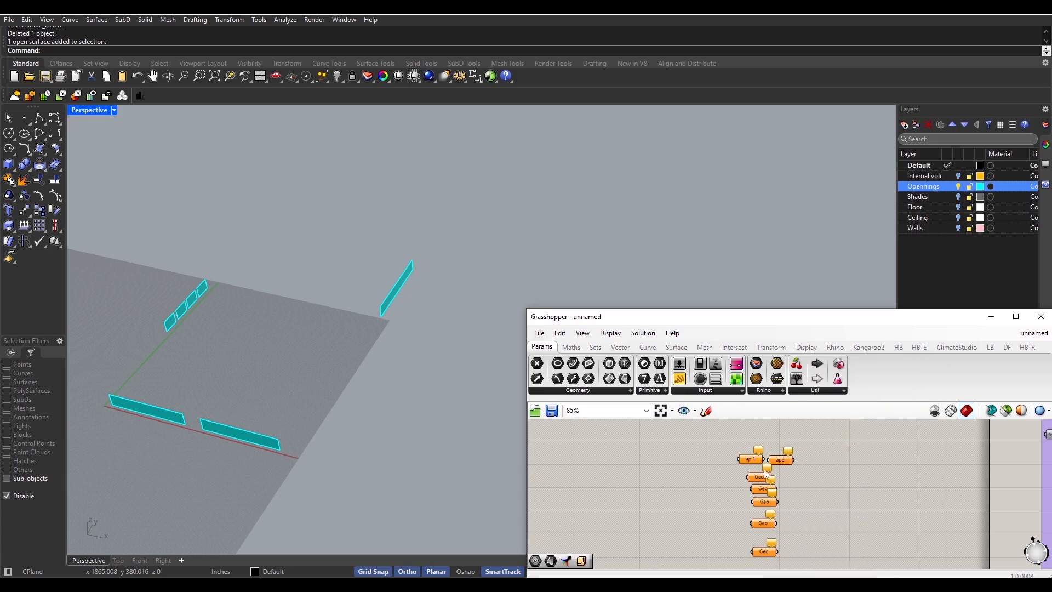
- Rename the next two Geometry parameters down the column as "ap3" and "ap 4"
{"action": "scroll", "coordinate": [766, 473], "scroll_direction": "up", "scroll_amount": 3}
{"action": "left_click", "coordinate": [759, 479]}
{"action": "right_click", "coordinate": [759, 479]}
{"action": "type", "text": "1"}
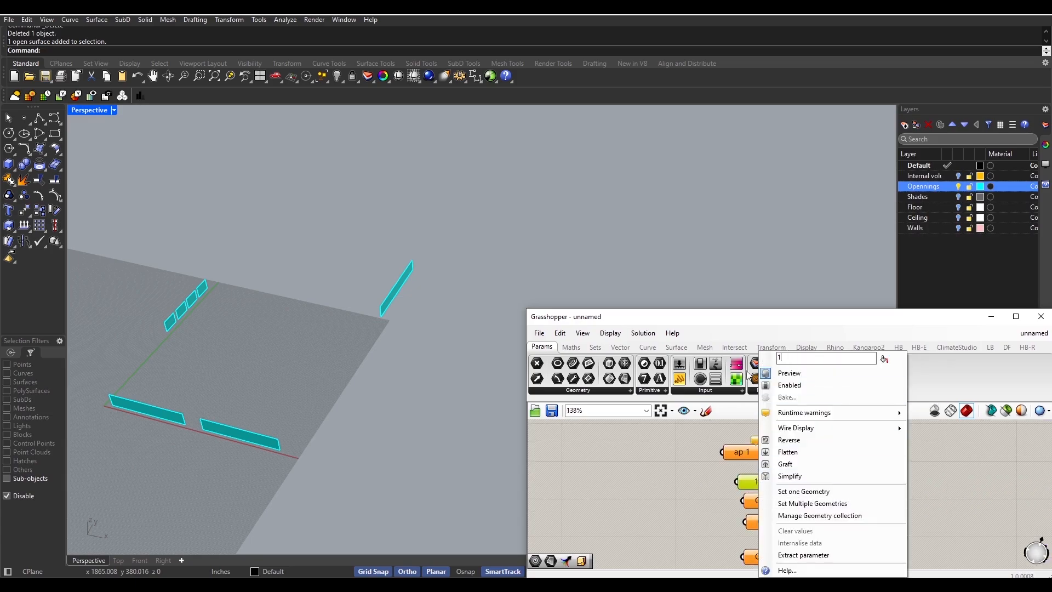
{"action": "type", "text": "p3"}
{"action": "key", "text": "Return"}
{"action": "scroll", "coordinate": [712, 504], "scroll_direction": "down", "scroll_amount": 2}
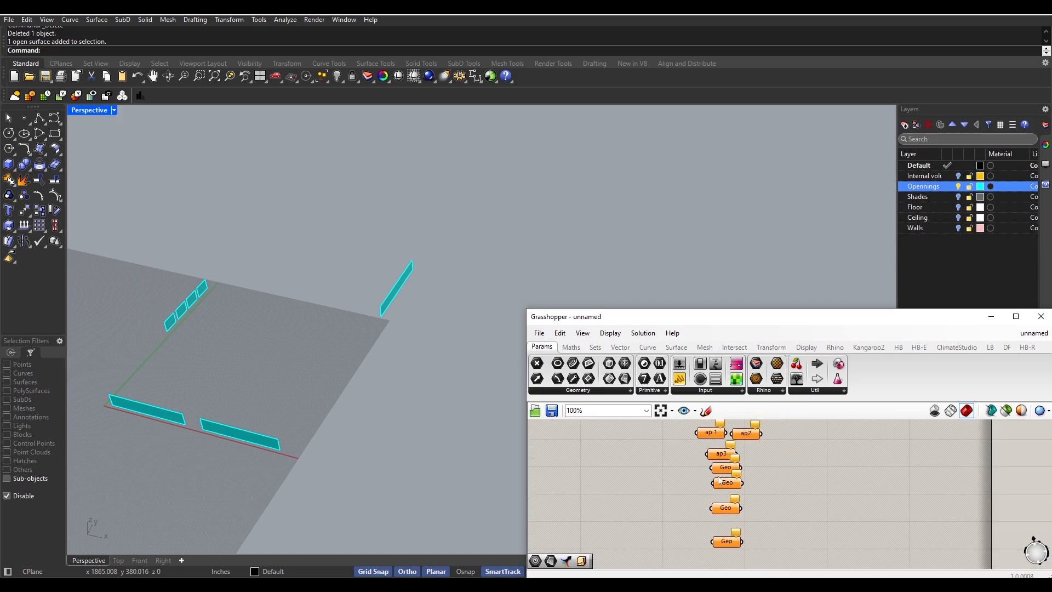
{"action": "right_click", "coordinate": [721, 481]}
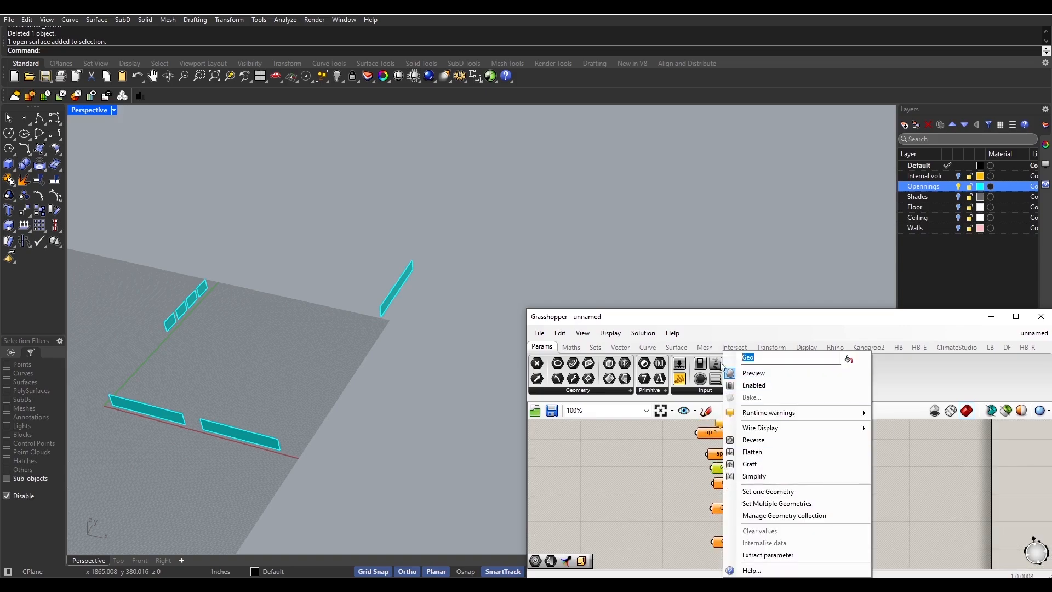
{"action": "type", "text": "ap 4"}
{"action": "key", "text": "Return"}
- Rename the fifth Geometry parameter in the group as "ap 5"
{"action": "right_click", "coordinate": [731, 484]}
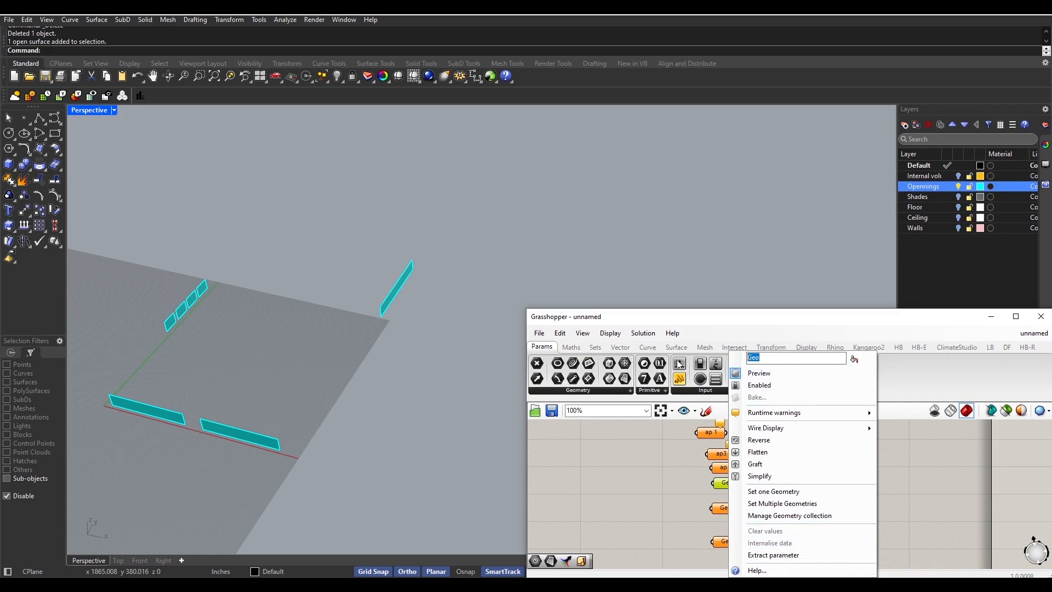
{"action": "type", "text": "qp 5"}
{"action": "key", "text": "Return"}
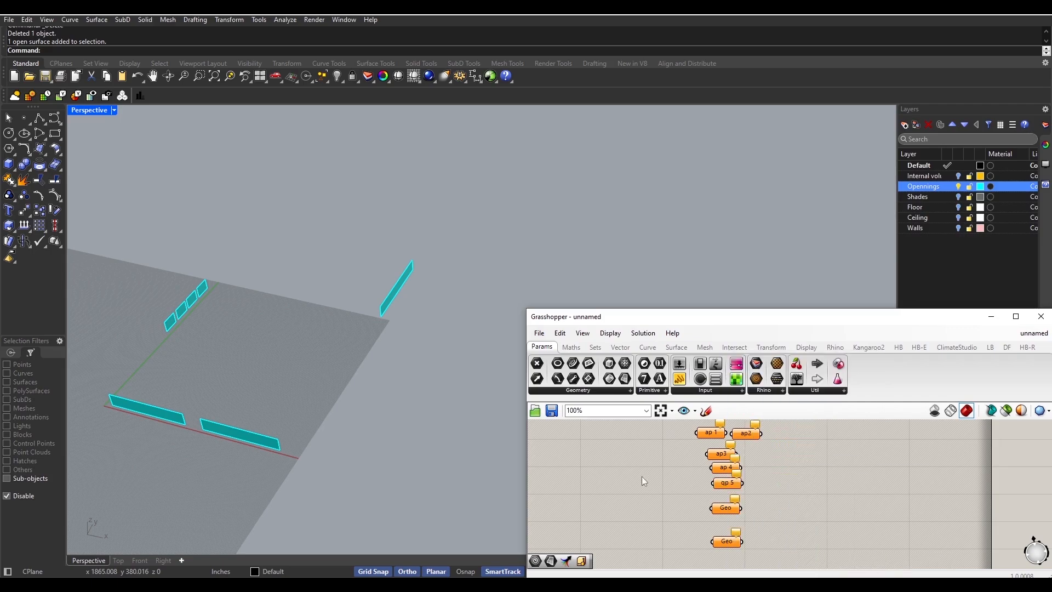
{"action": "right_click_drag", "start_coordinate": [701, 504], "coordinate": [691, 481]}
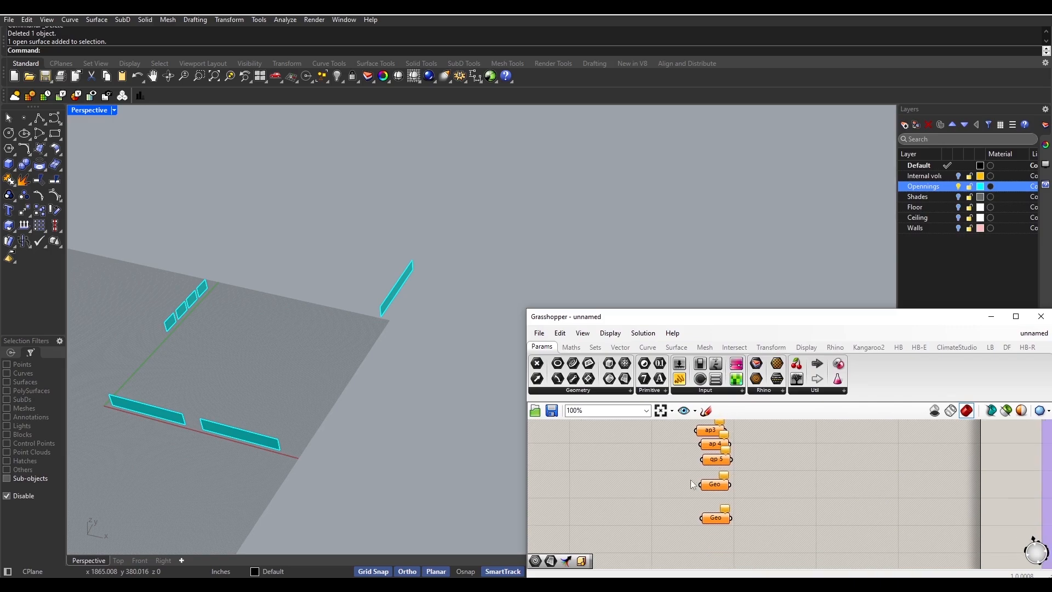
{"action": "right_click", "coordinate": [713, 466]}
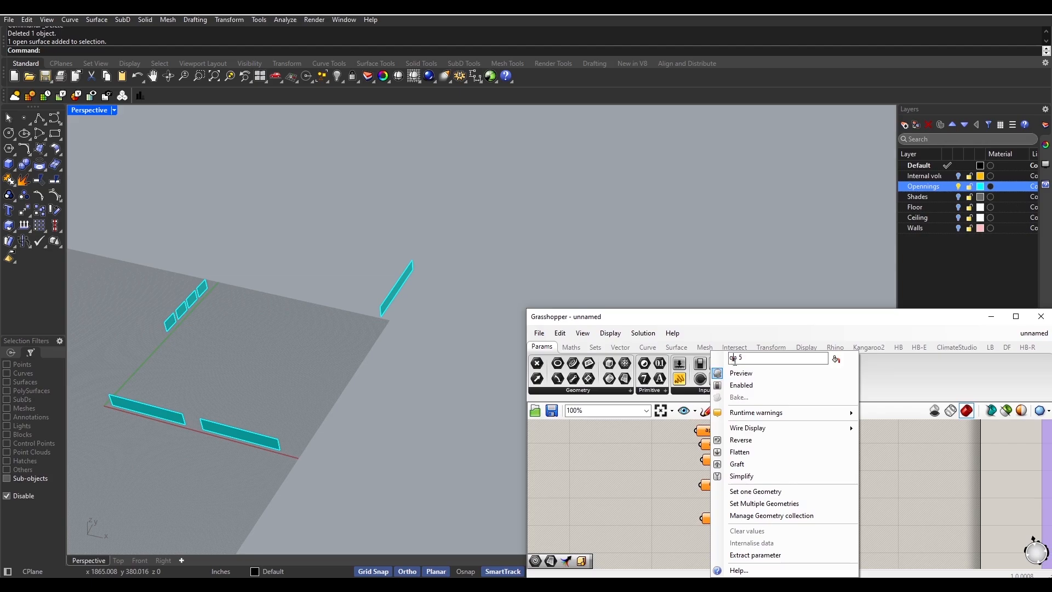
{"action": "key", "text": "BackSpace"}
{"action": "type", "text": "a"}
{"action": "key", "text": "Return"}
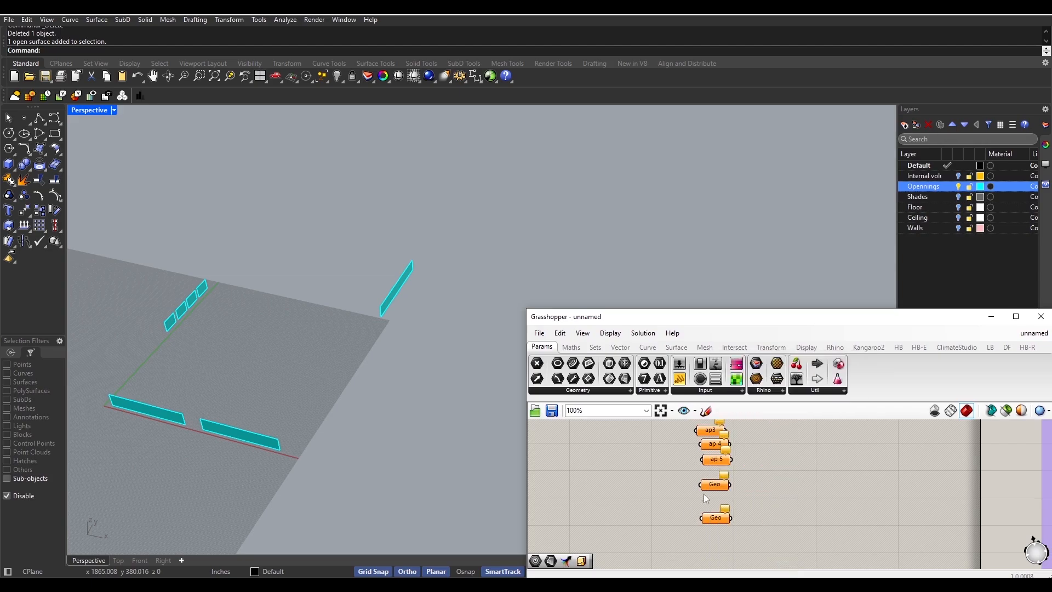
- Rename the last two Geometry parameters down the column as "ap6" and "ap7"
{"action": "right_click", "coordinate": [706, 488]}
{"action": "type", "text": "ap6"}
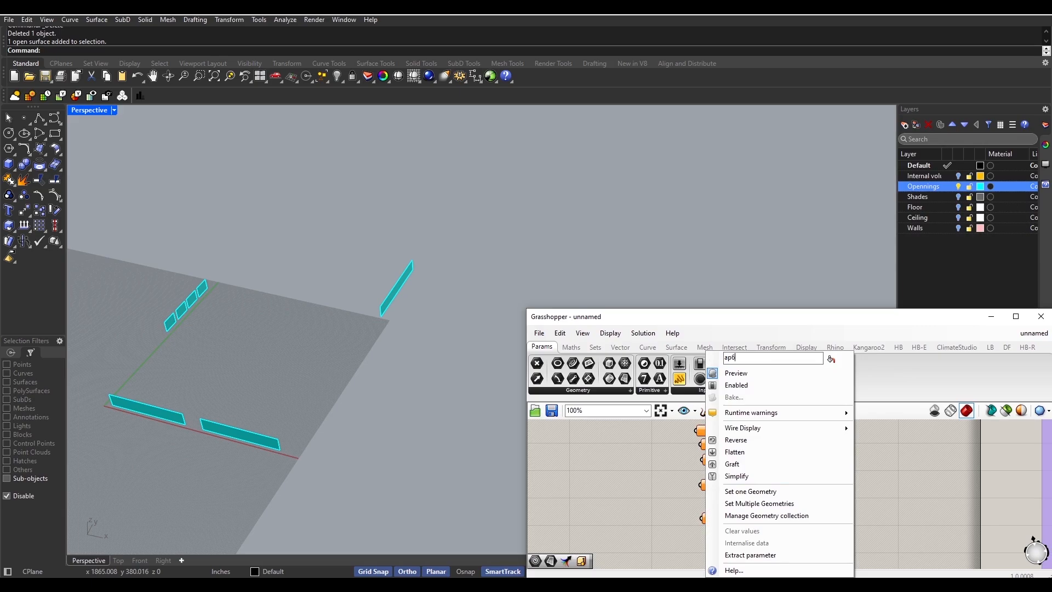
{"action": "key", "text": "Return"}
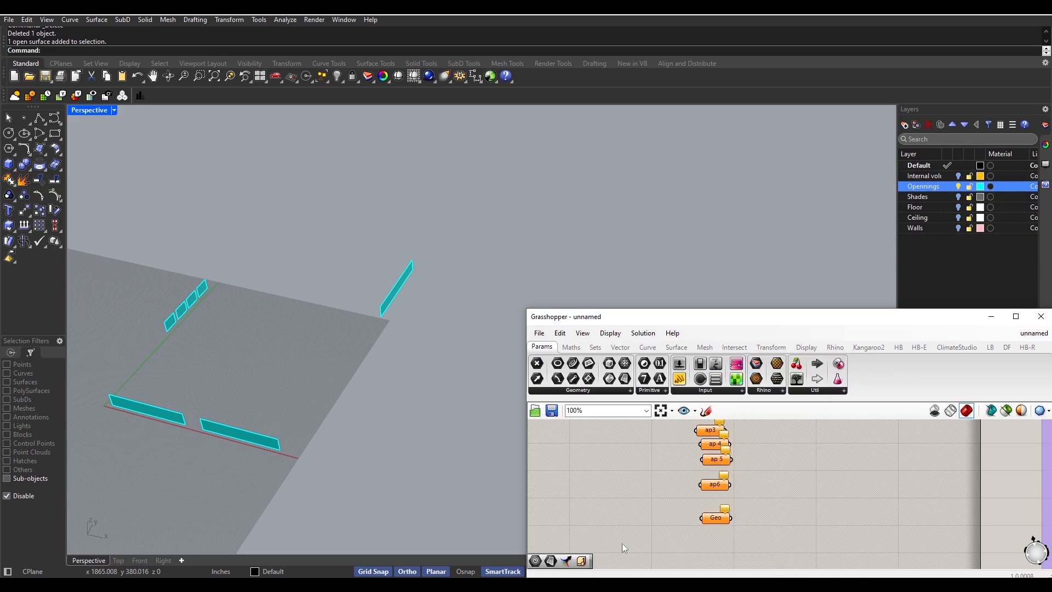
{"action": "right_click", "coordinate": [727, 521]}
{"action": "type", "text": "ap7"}
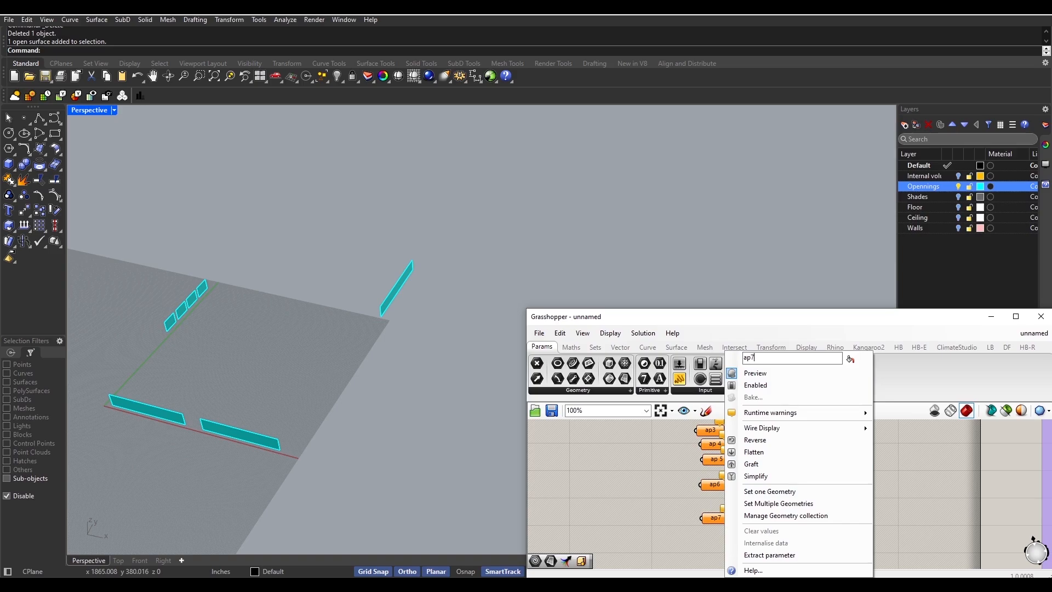
{"action": "key", "text": "Return"}
{"action": "scroll", "coordinate": [731, 534], "scroll_direction": "down", "scroll_amount": 2}
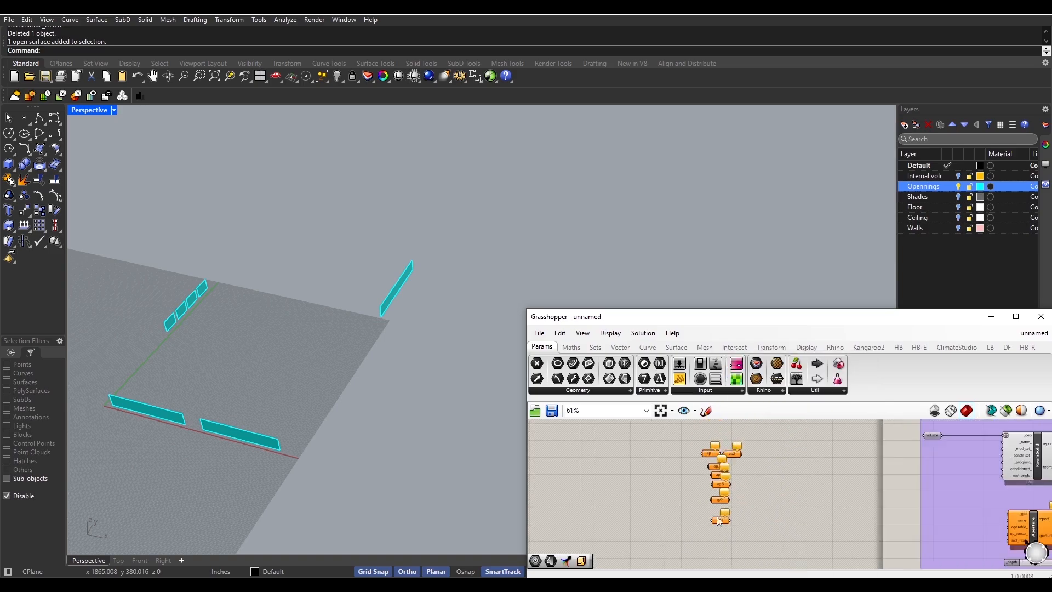
- Reference the lone opening on the far side in "ap 1" and the right-hand opening of the front pair in "ap2"
{"action": "left_click", "coordinate": [398, 292]}
{"action": "scroll", "coordinate": [698, 440], "scroll_direction": "up", "scroll_amount": 3}
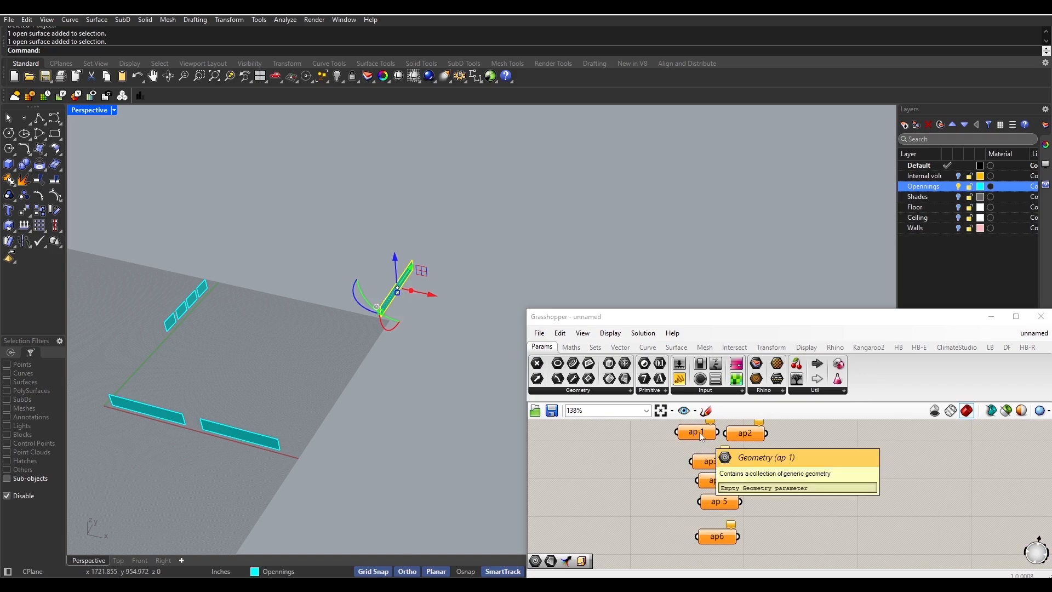
{"action": "left_click", "coordinate": [699, 433]}
{"action": "right_click", "coordinate": [699, 433]}
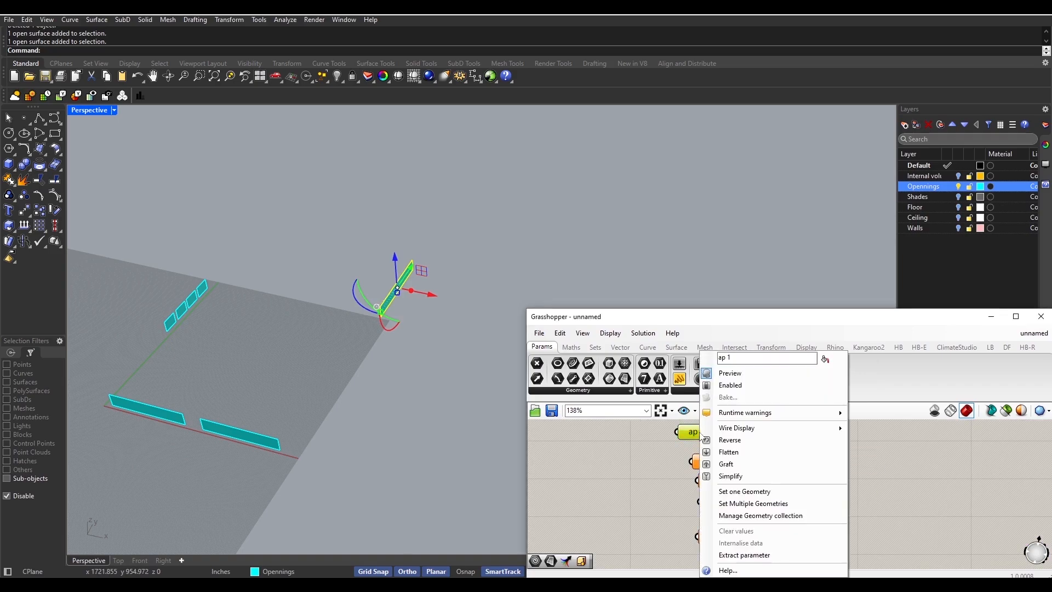
{"action": "left_click", "coordinate": [744, 491]}
{"action": "left_click", "coordinate": [745, 433]}
{"action": "left_click", "coordinate": [268, 444]}
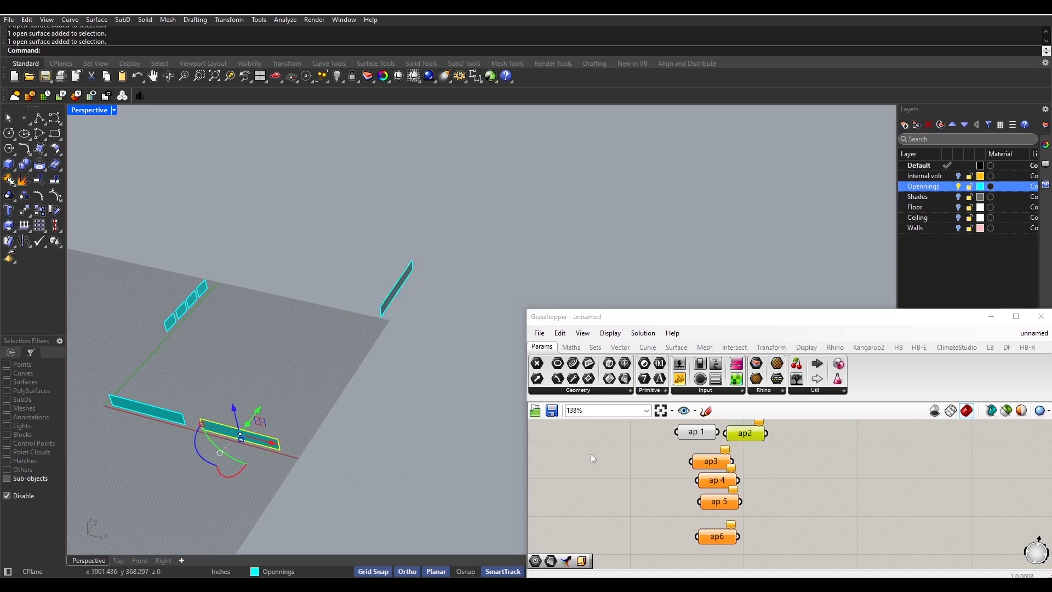
{"action": "right_click", "coordinate": [743, 439]}
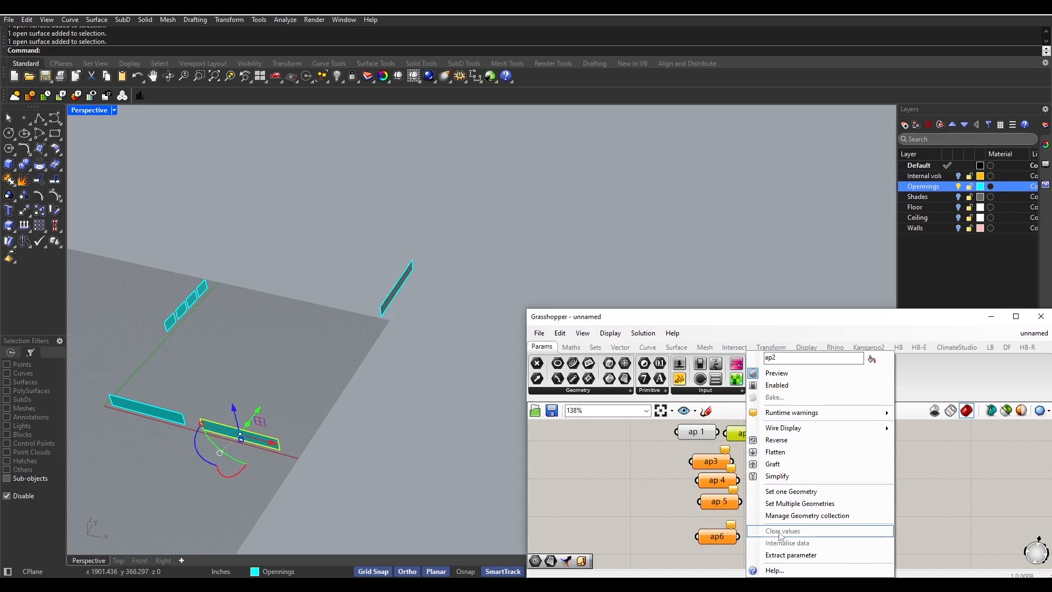
{"action": "left_click", "coordinate": [782, 503]}
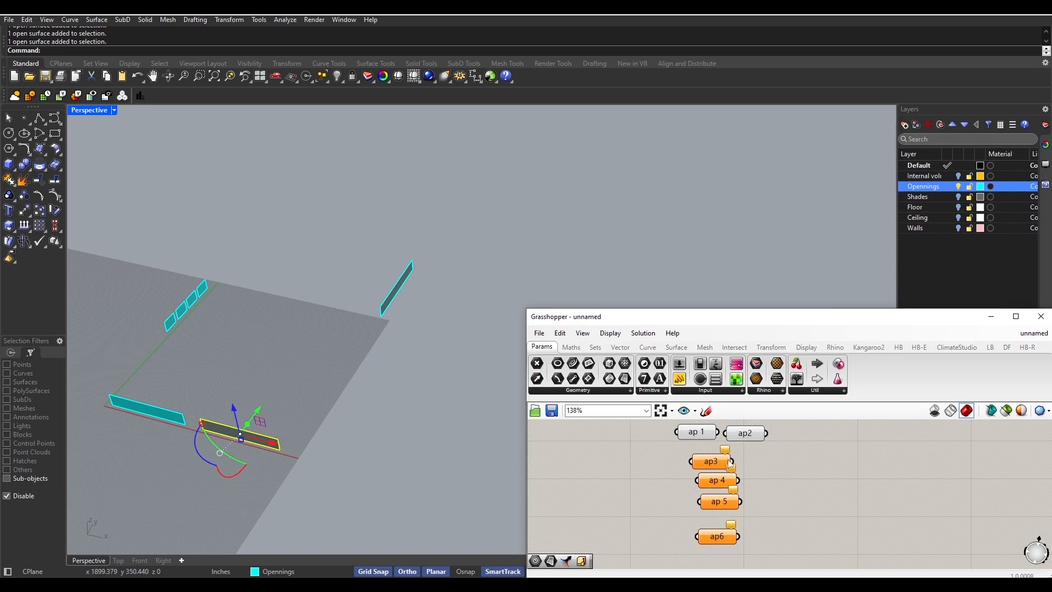
- Reference the left-hand opening of the front pair in the "ap3" parameter
{"action": "left_click", "coordinate": [170, 417]}
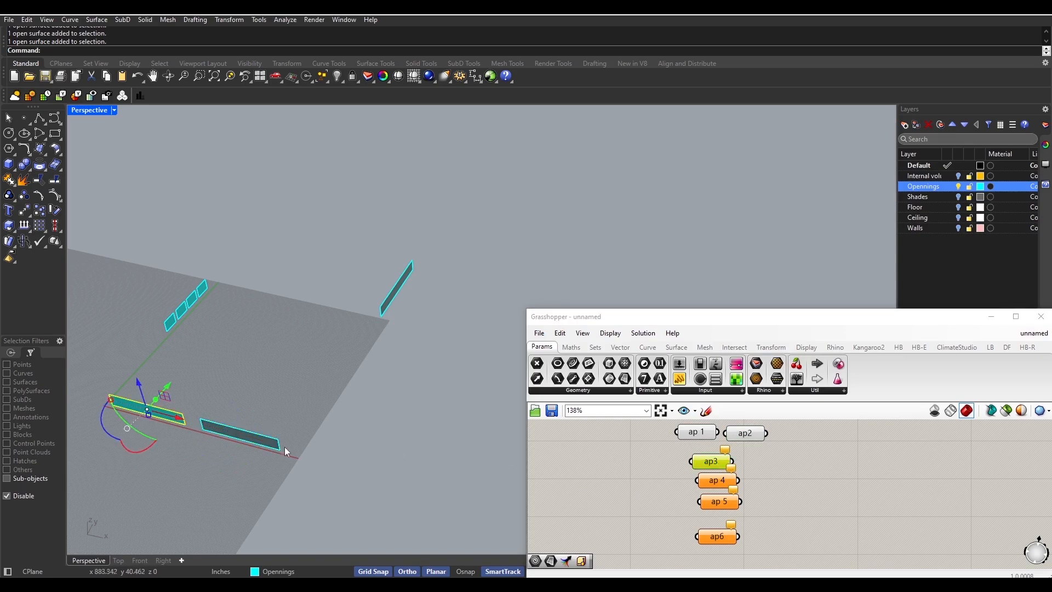
{"action": "left_click", "coordinate": [694, 432]}
{"action": "left_click", "coordinate": [744, 433]}
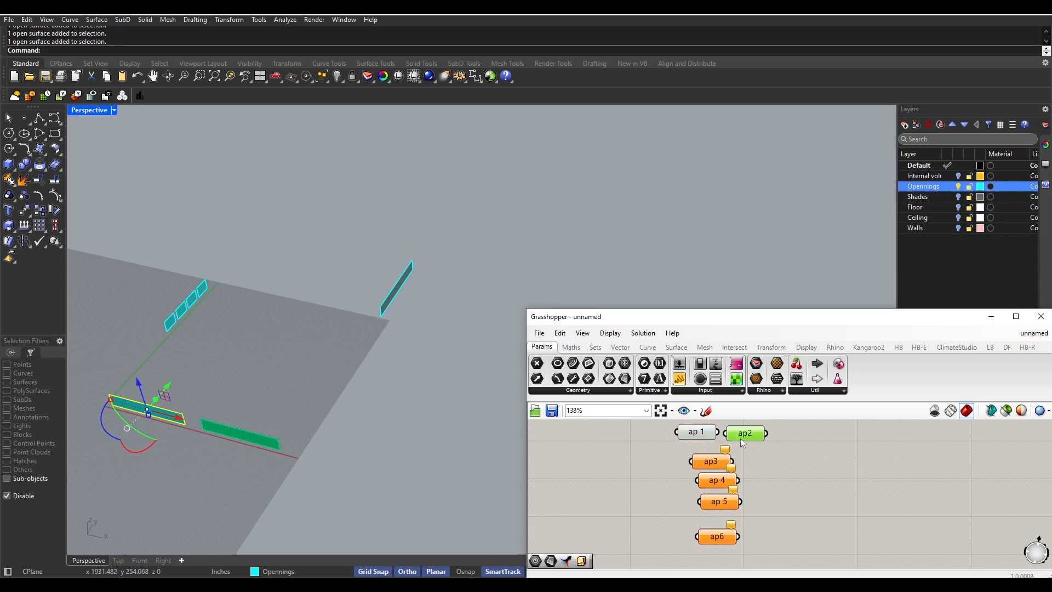
{"action": "scroll", "coordinate": [646, 505], "scroll_direction": "down", "scroll_amount": 2}
{"action": "scroll", "coordinate": [603, 507], "scroll_direction": "down", "scroll_amount": 1}
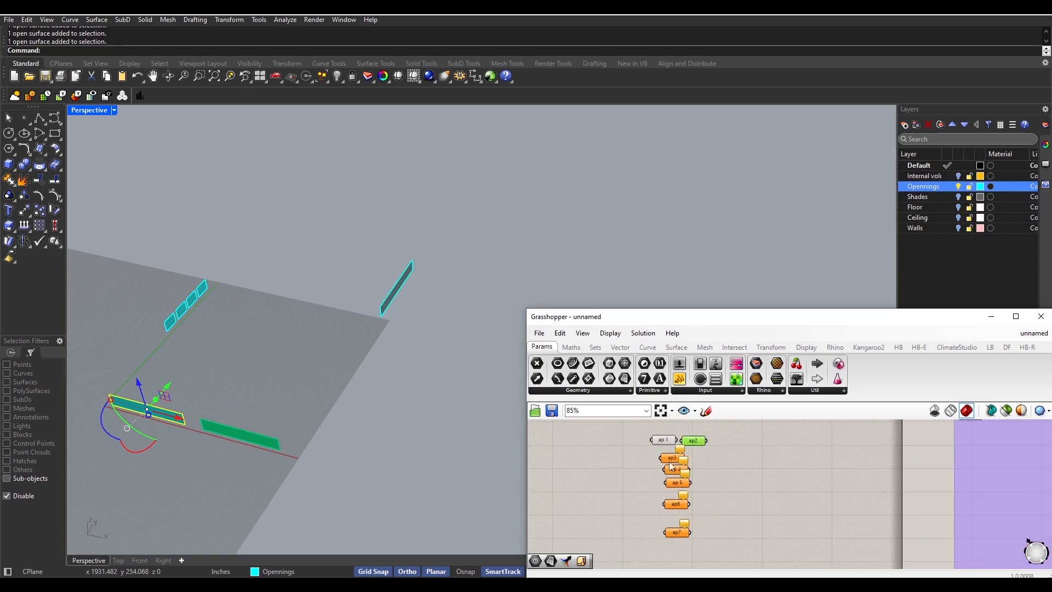
{"action": "left_click", "coordinate": [671, 458]}
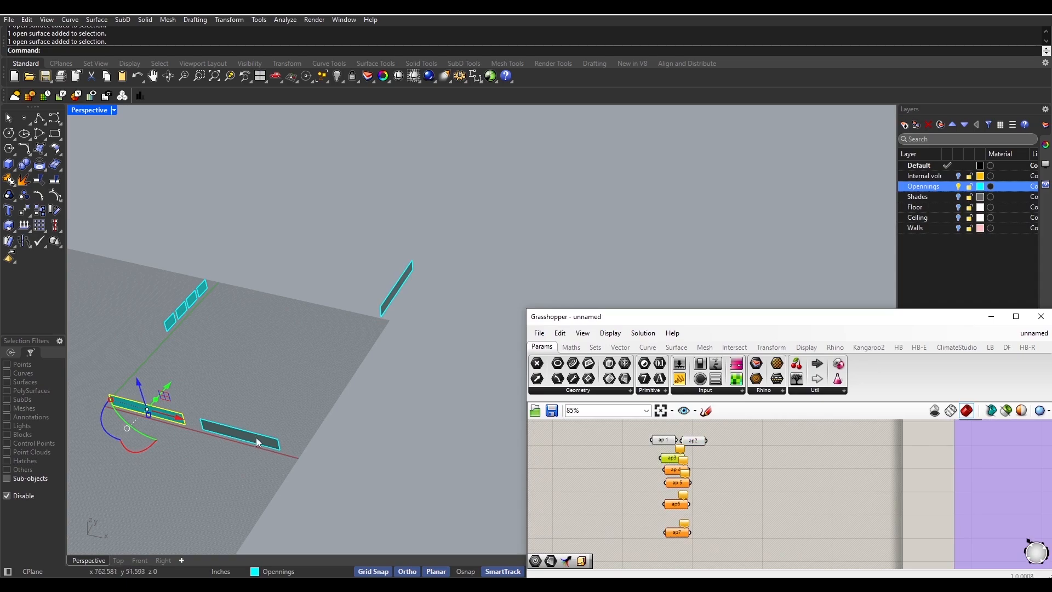
{"action": "right_click", "coordinate": [672, 458]}
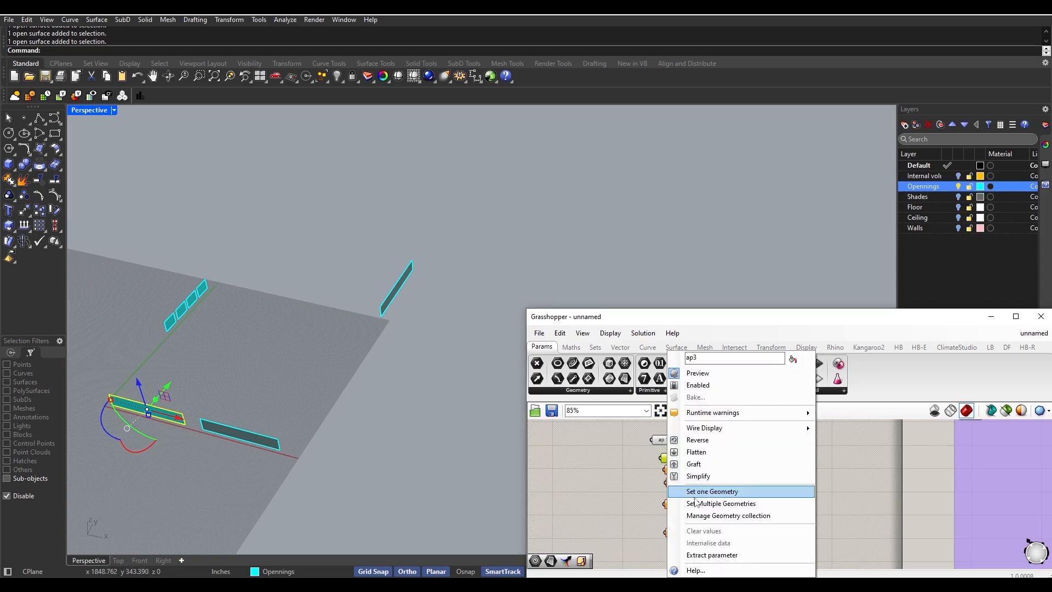
{"action": "left_click", "coordinate": [637, 504]}
- Move "ap 4" clear of the column and reference the nearest of the four small openings in it
{"action": "left_click", "coordinate": [171, 321]}
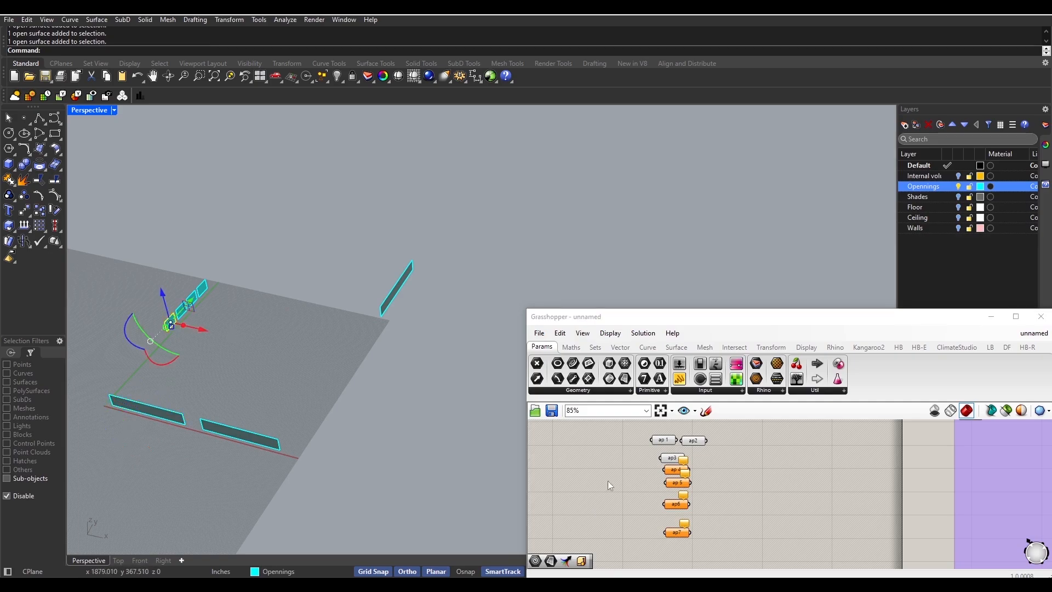
{"action": "left_click_drag", "start_coordinate": [677, 474], "coordinate": [625, 475]}
{"action": "right_click", "coordinate": [625, 474]}
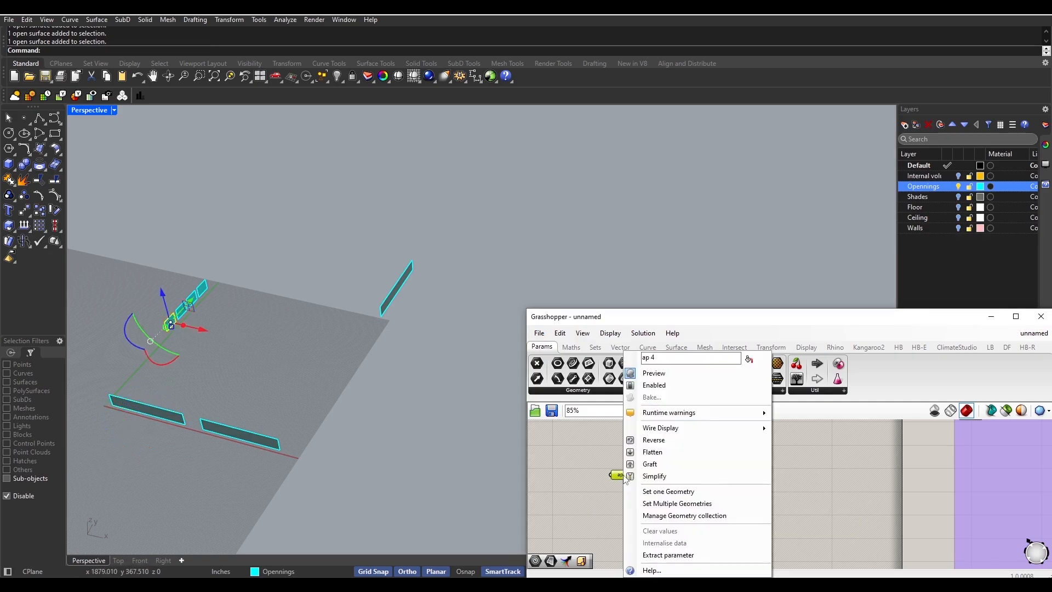
{"action": "left_click", "coordinate": [667, 491]}
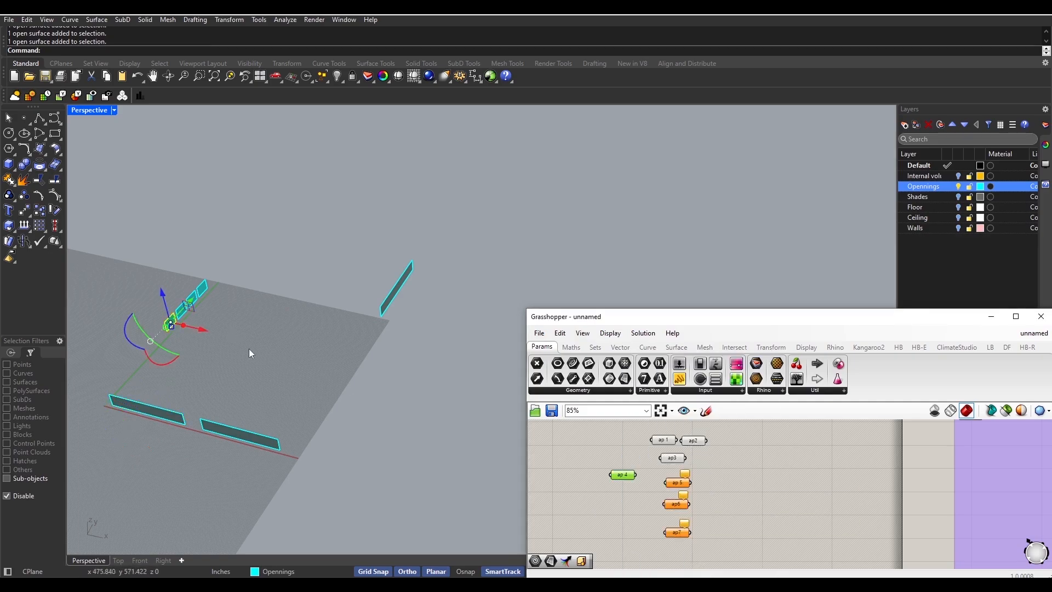
- Reference the second of the four small openings in the "ap 5" parameter
{"action": "scroll", "coordinate": [183, 310], "scroll_direction": "up", "scroll_amount": 5}
{"action": "left_click", "coordinate": [186, 305]}
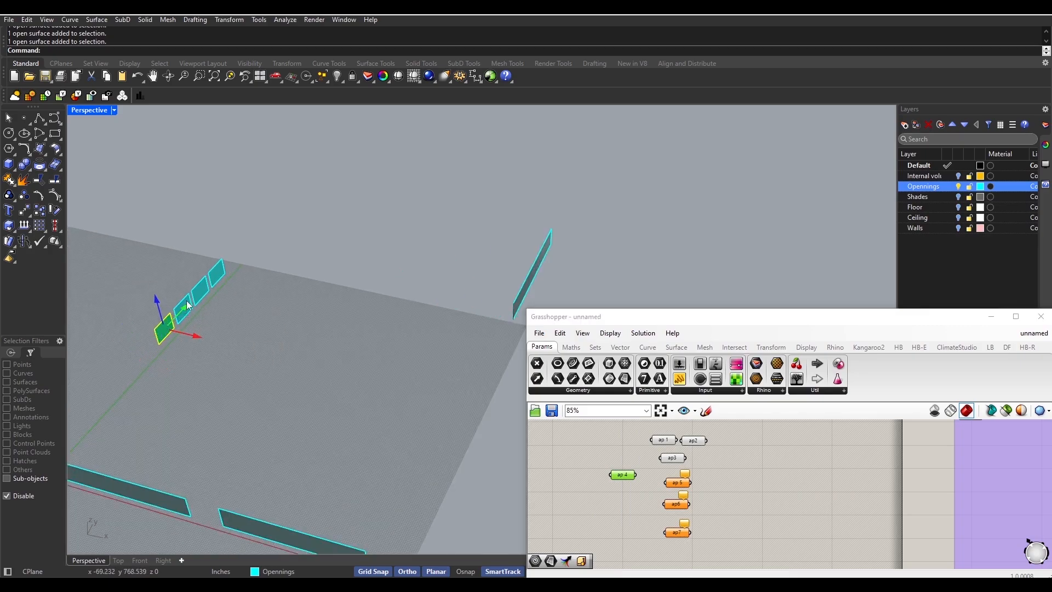
{"action": "left_click", "coordinate": [190, 308]}
{"action": "scroll", "coordinate": [190, 306], "scroll_direction": "up", "scroll_amount": 4}
{"action": "left_click", "coordinate": [190, 307]}
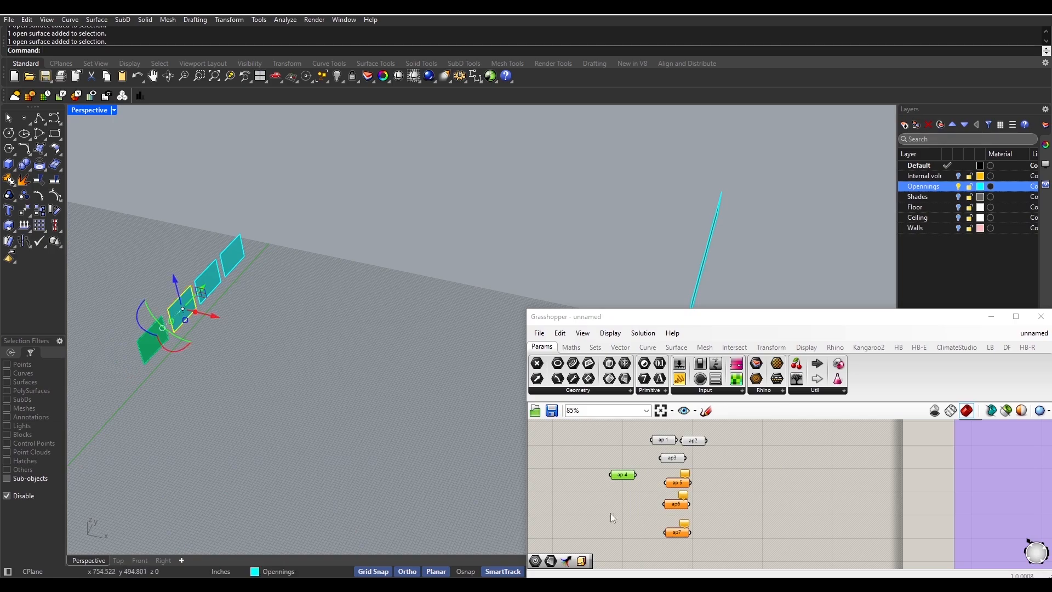
{"action": "right_click", "coordinate": [682, 484]}
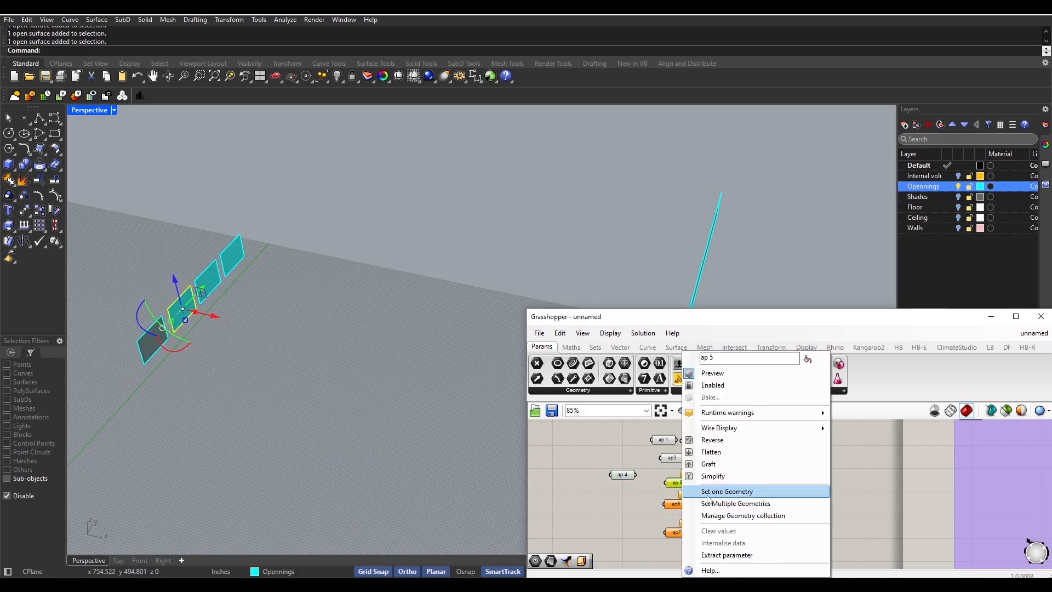
{"action": "left_click", "coordinate": [707, 491]}
- Reference the third small opening in "ap6" and the fourth, farthest one in "ap7"
{"action": "left_click", "coordinate": [214, 281]}
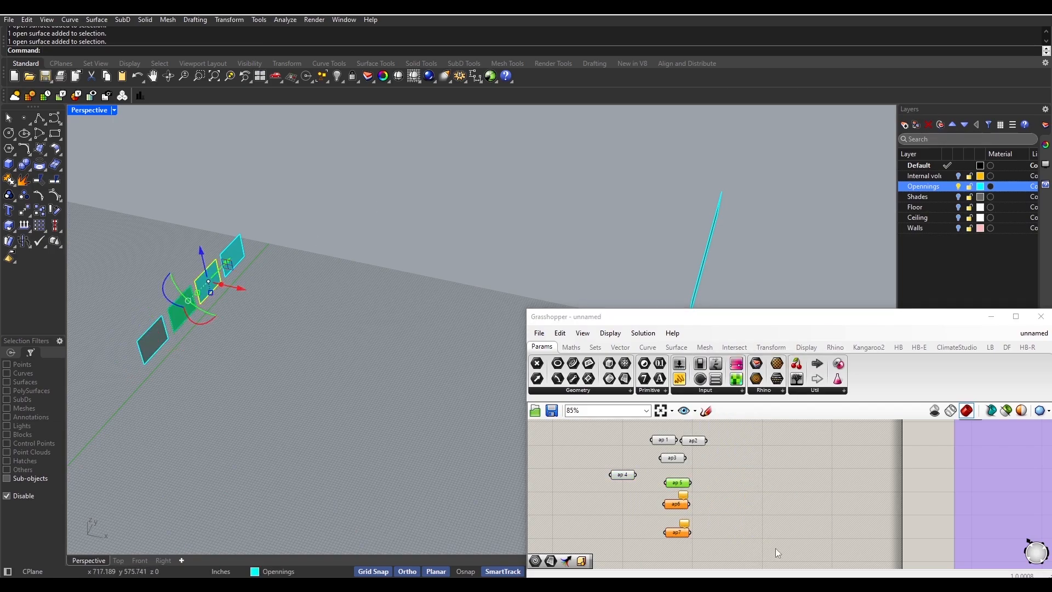
{"action": "right_click", "coordinate": [683, 505]}
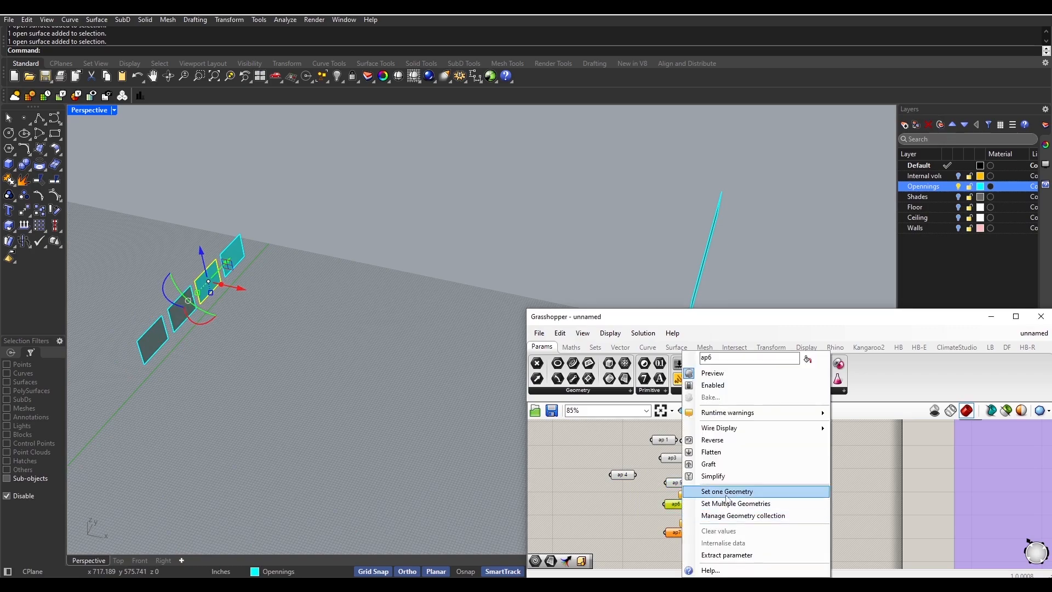
{"action": "left_click", "coordinate": [707, 488]}
{"action": "left_click", "coordinate": [235, 255]}
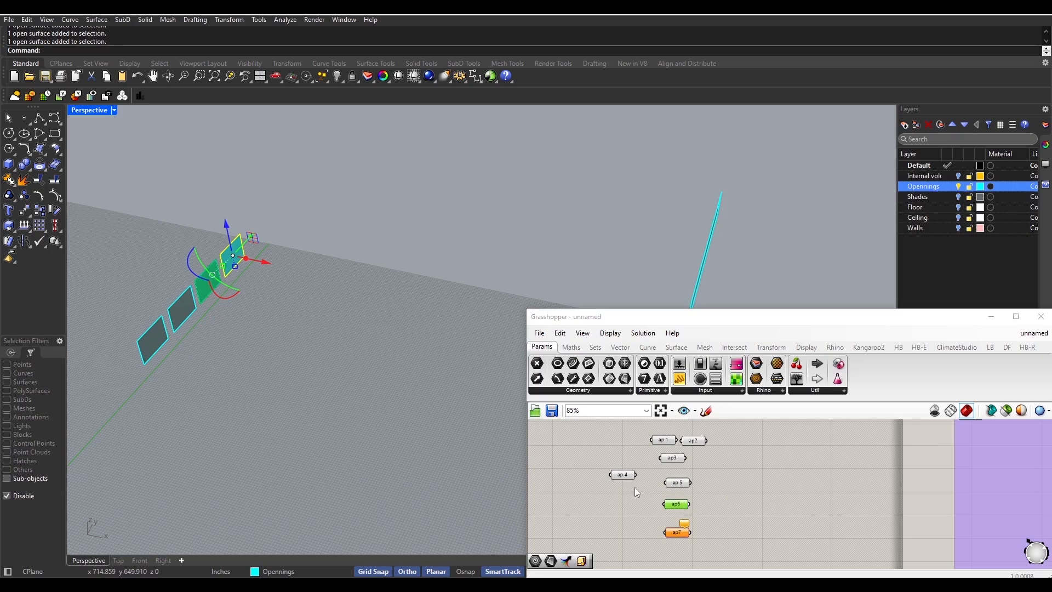
{"action": "left_click", "coordinate": [678, 532]}
{"action": "right_click", "coordinate": [678, 532]}
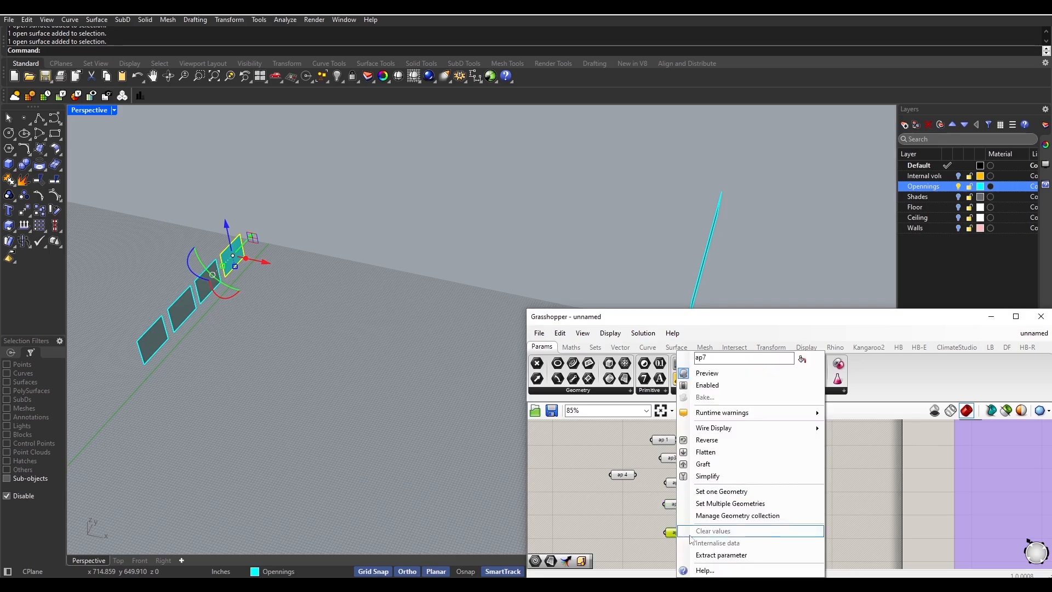
{"action": "left_click", "coordinate": [713, 491]}
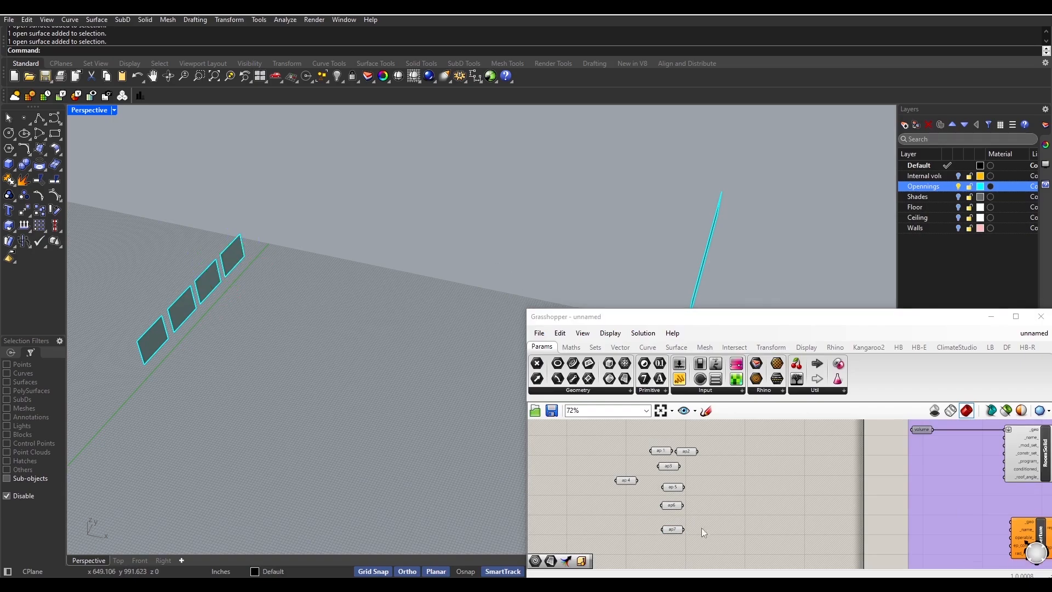
- Open the component search on the empty canvas beside the "ap7" parameter
{"action": "scroll", "coordinate": [702, 528], "scroll_direction": "down", "scroll_amount": 2}
{"action": "scroll", "coordinate": [683, 498], "scroll_direction": "up", "scroll_amount": 2}
{"action": "double_click", "coordinate": [683, 498]}
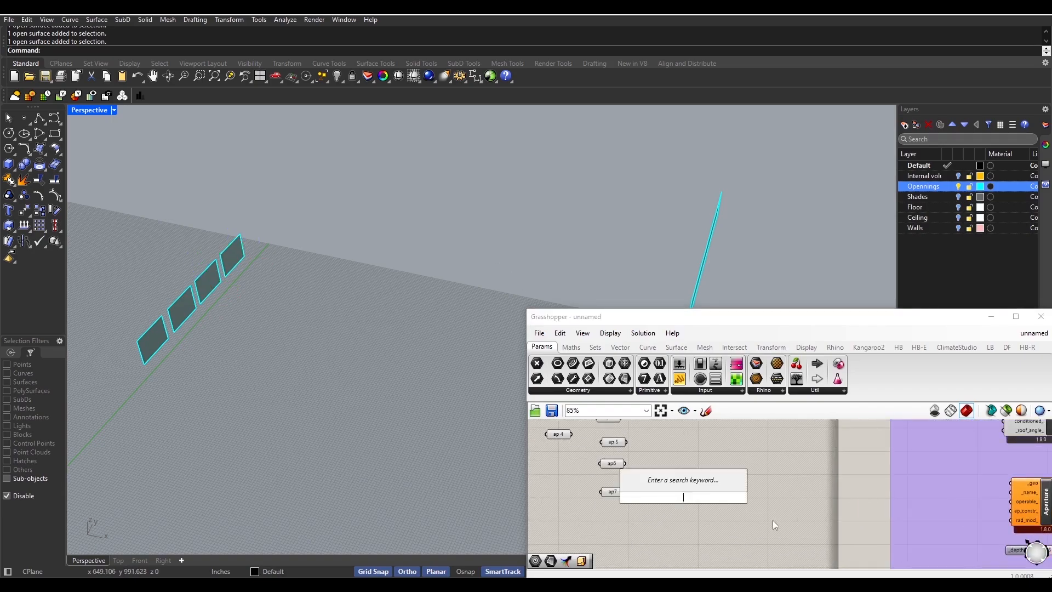
{"action": "type", "text": "we"}
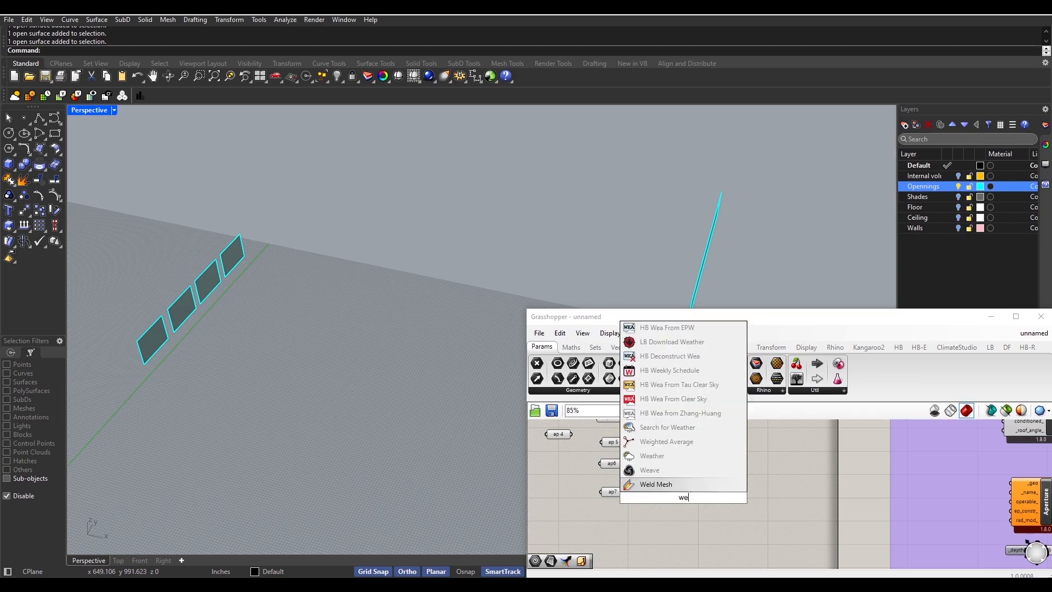
{"action": "type", "text": "s"}
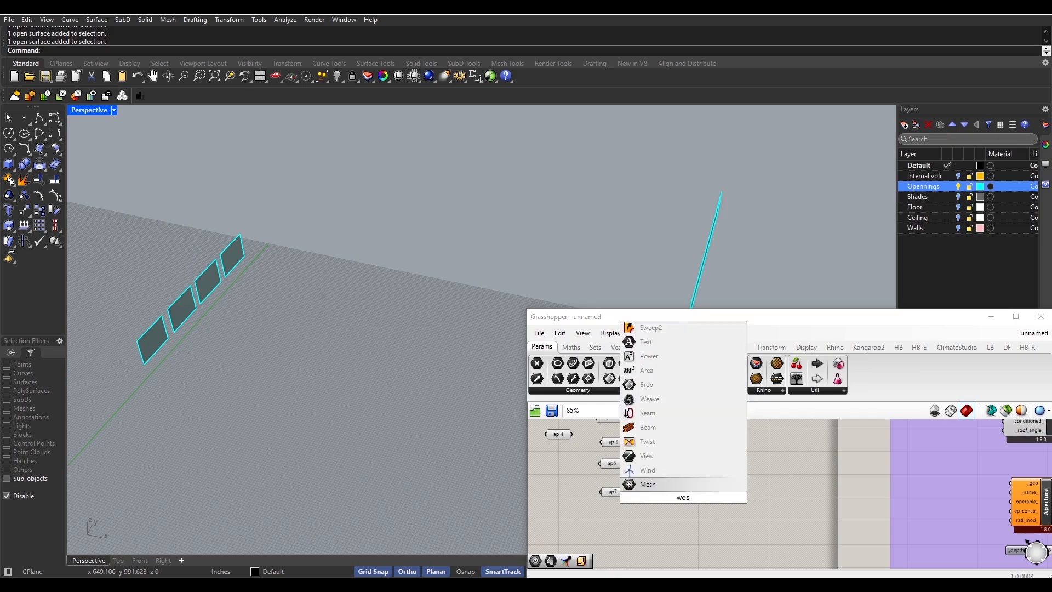
{"action": "type", "text": "t"}
{"action": "key", "text": "BackSpace"}
{"action": "key", "text": "BackSpace"}
{"action": "key", "text": "BackSpace"}
{"action": "key", "text": "BackSpace"}
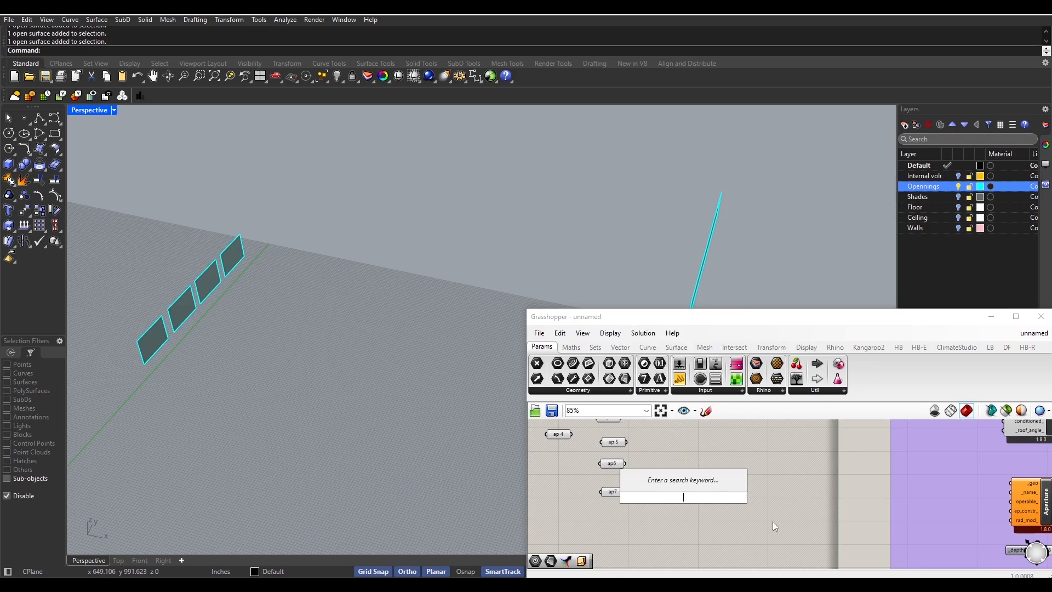
- Add a Scribble note reading "West Aperture" beside the "ap7" parameter and enlarge its text
{"action": "type", "text": "SCRI"}
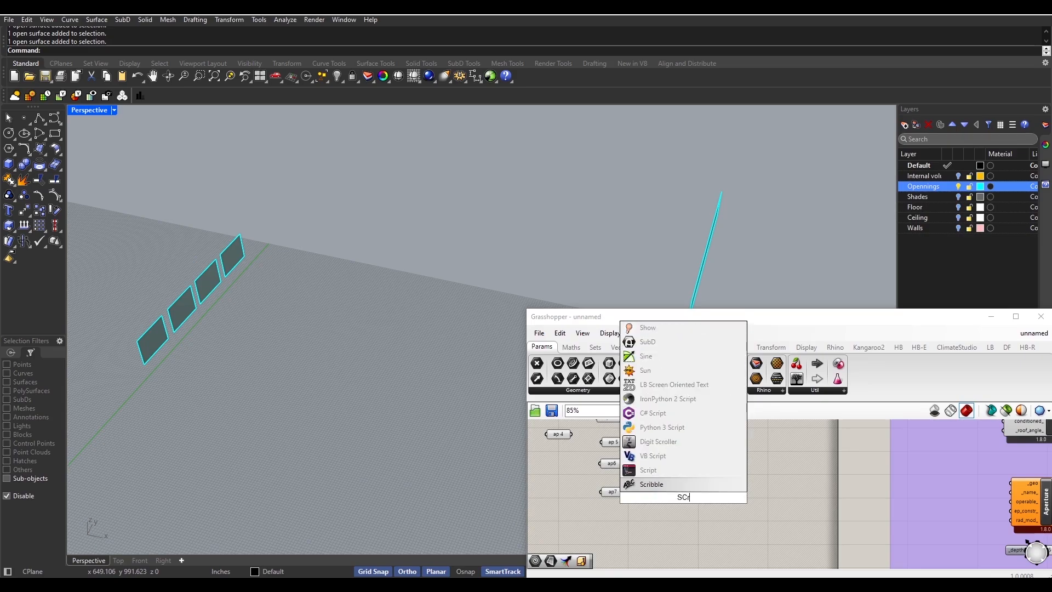
{"action": "key", "text": "Return"}
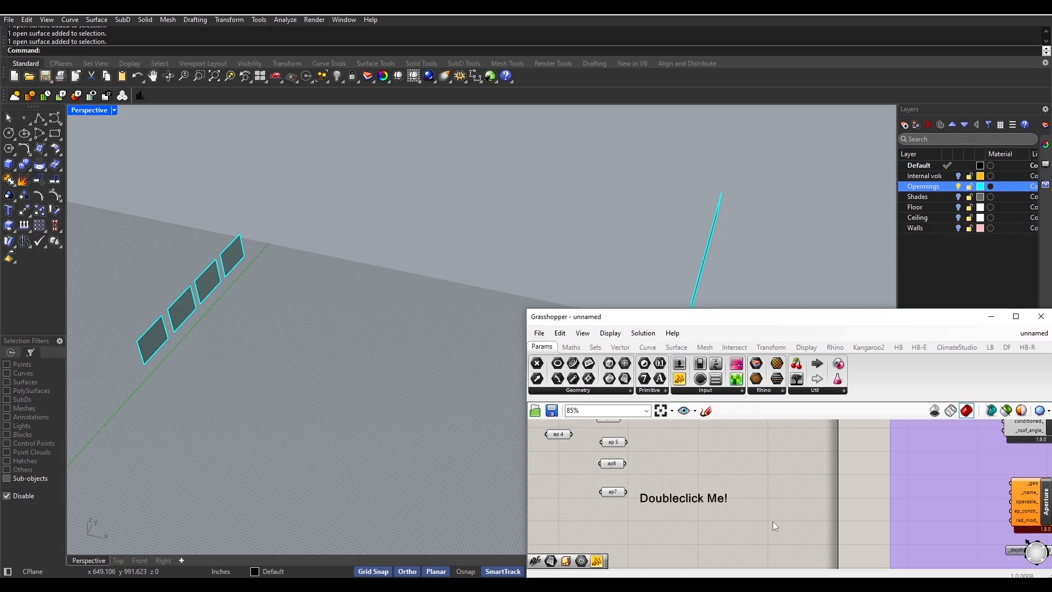
{"action": "double_click", "coordinate": [721, 499]}
{"action": "key", "text": "BackSpace"}
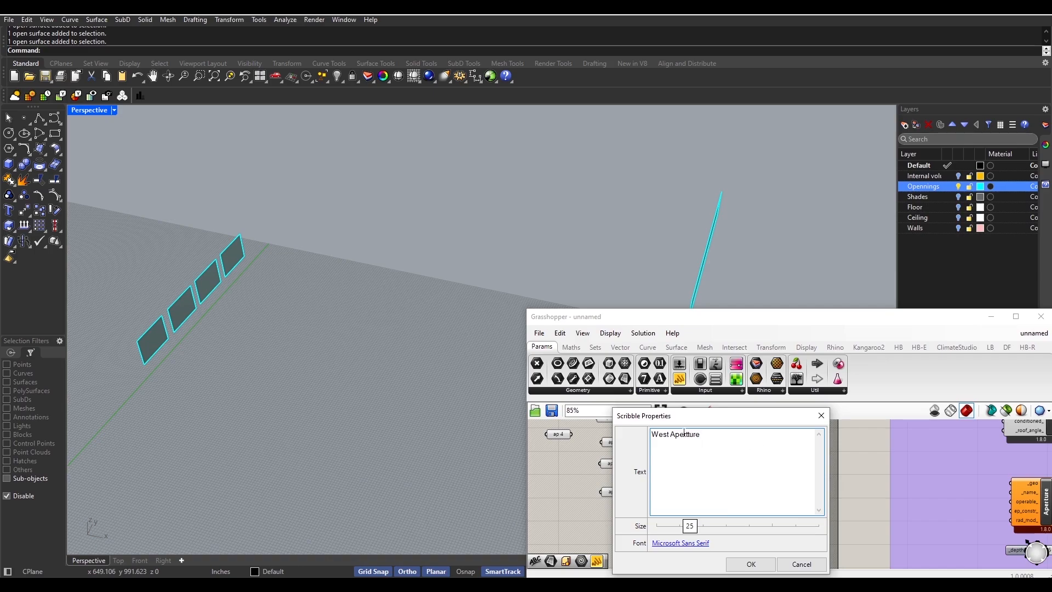
{"action": "left_click_drag", "start_coordinate": [693, 527], "coordinate": [737, 533]}
{"action": "left_click", "coordinate": [751, 565]}
{"action": "scroll", "coordinate": [705, 522], "scroll_direction": "down", "scroll_amount": 3}
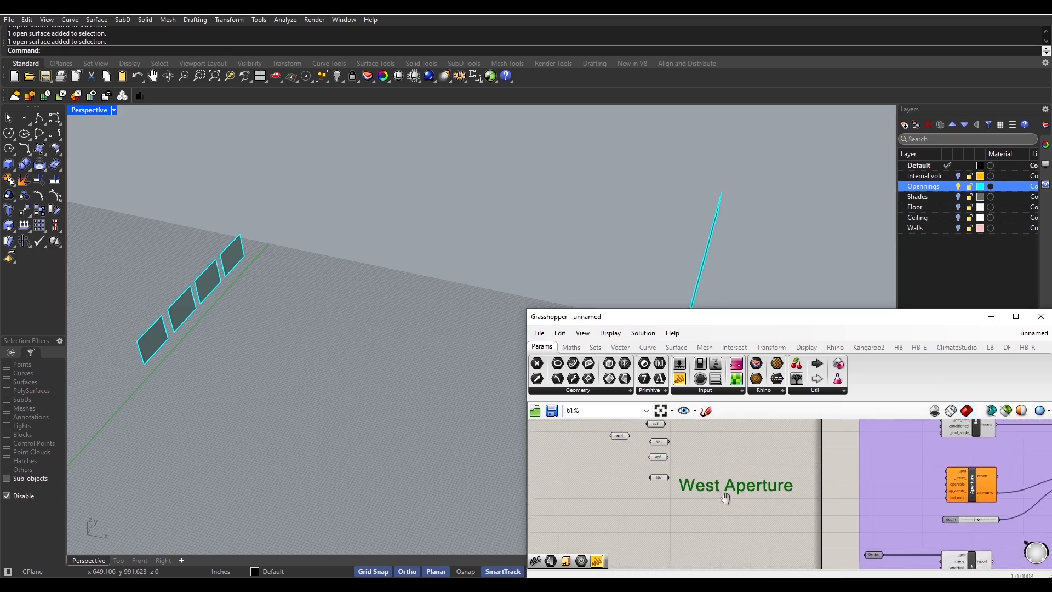
- Add a second Scribble reading "South Aperture" at size 50 below the West Aperture label
{"action": "mouse_move", "coordinate": [727, 492]}
{"action": "right_mouse_down"}
{"action": "mouse_move", "coordinate": [731, 512]}
{"action": "mouse_move", "coordinate": [718, 498]}
{"action": "right_mouse_up"}
{"action": "double_click", "coordinate": [718, 499]}
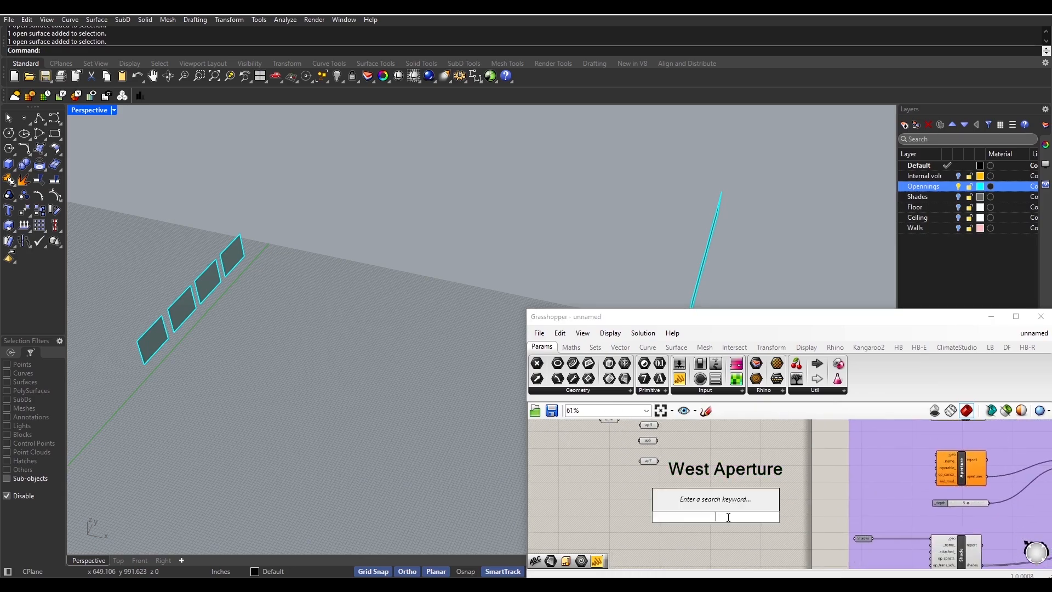
{"action": "type", "text": "Scribble"}
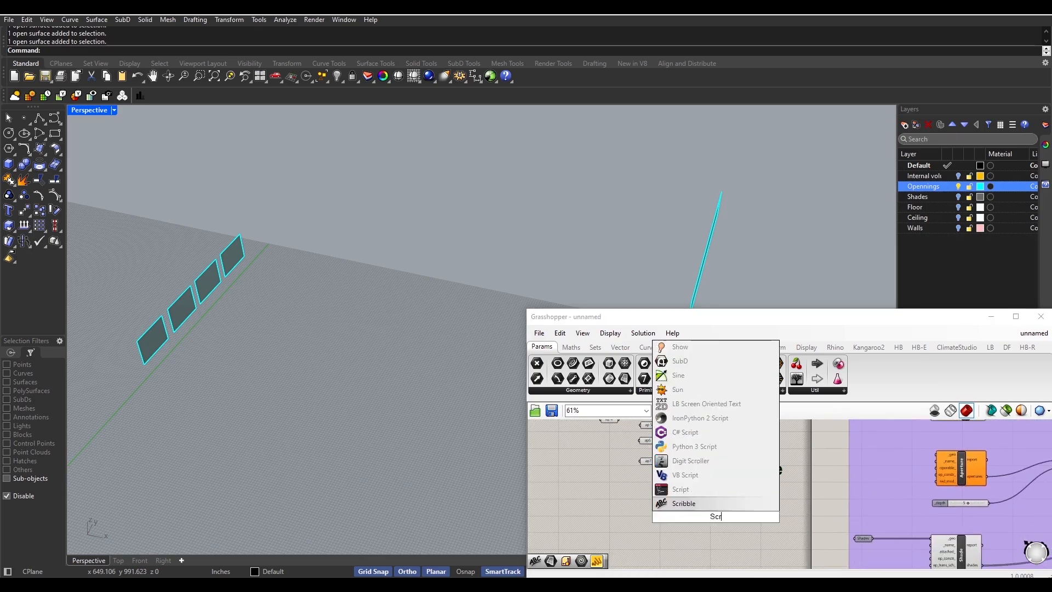
{"action": "key", "text": "Return"}
{"action": "double_click", "coordinate": [728, 517]}
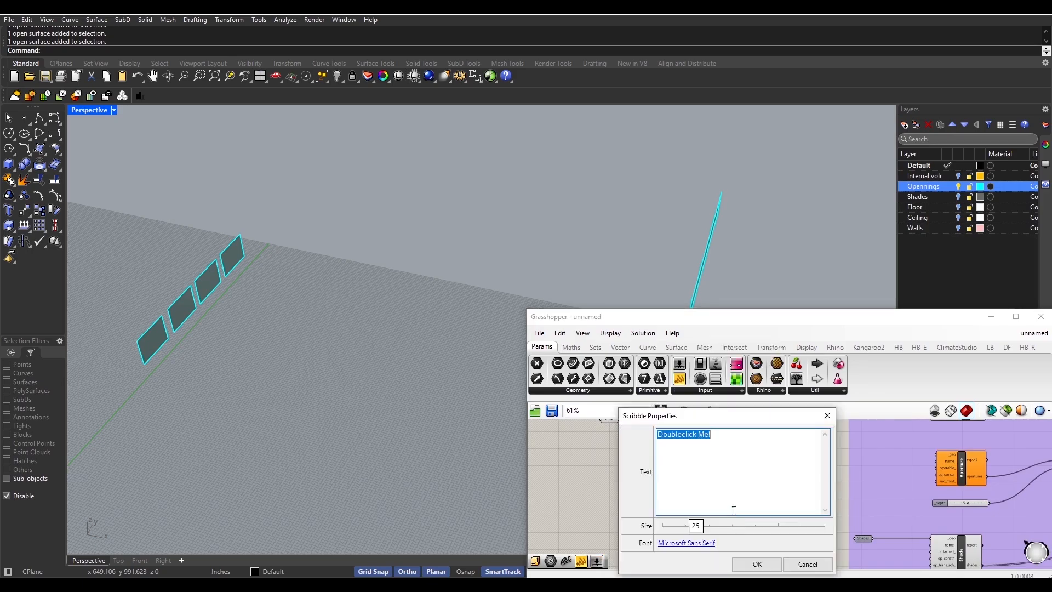
{"action": "left_click", "coordinate": [696, 526]}
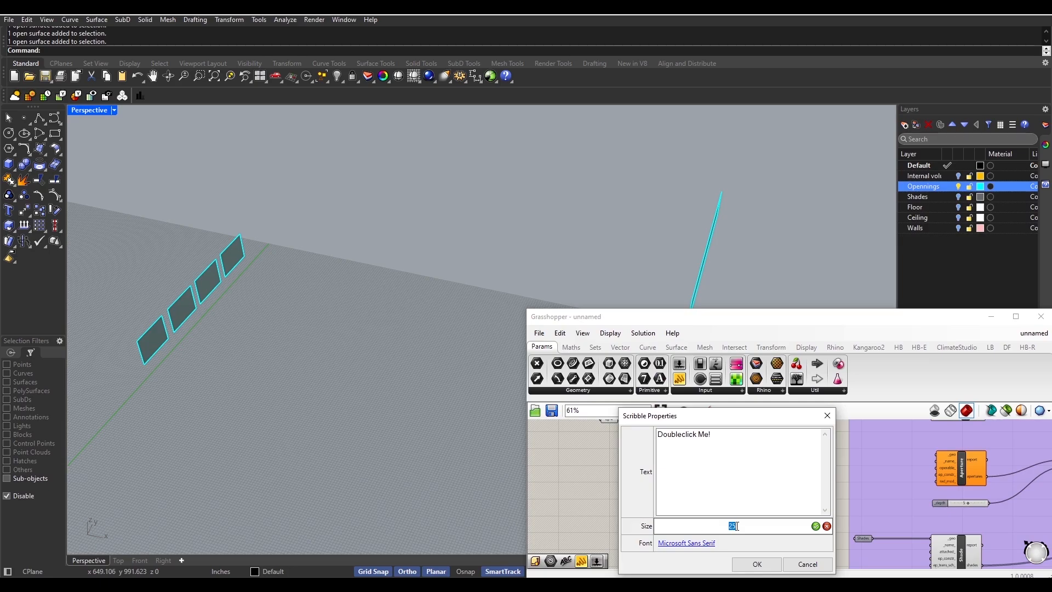
{"action": "type", "text": "50"}
{"action": "left_click", "coordinate": [728, 442]}
{"action": "key", "text": "ctrl+a"}
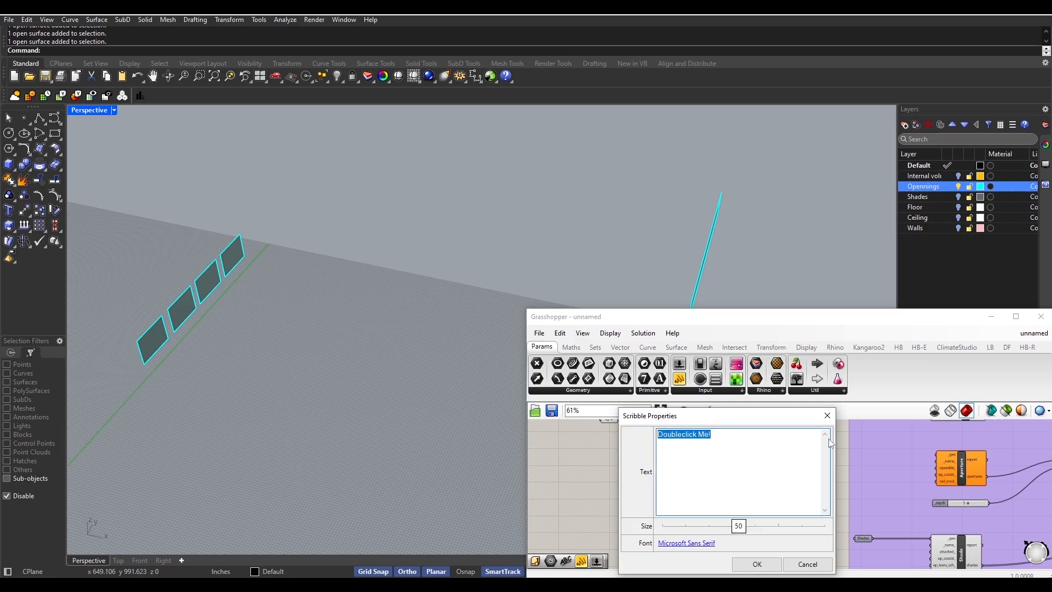
{"action": "type", "text": "South Aperture"}
{"action": "left_click", "coordinate": [762, 564]}
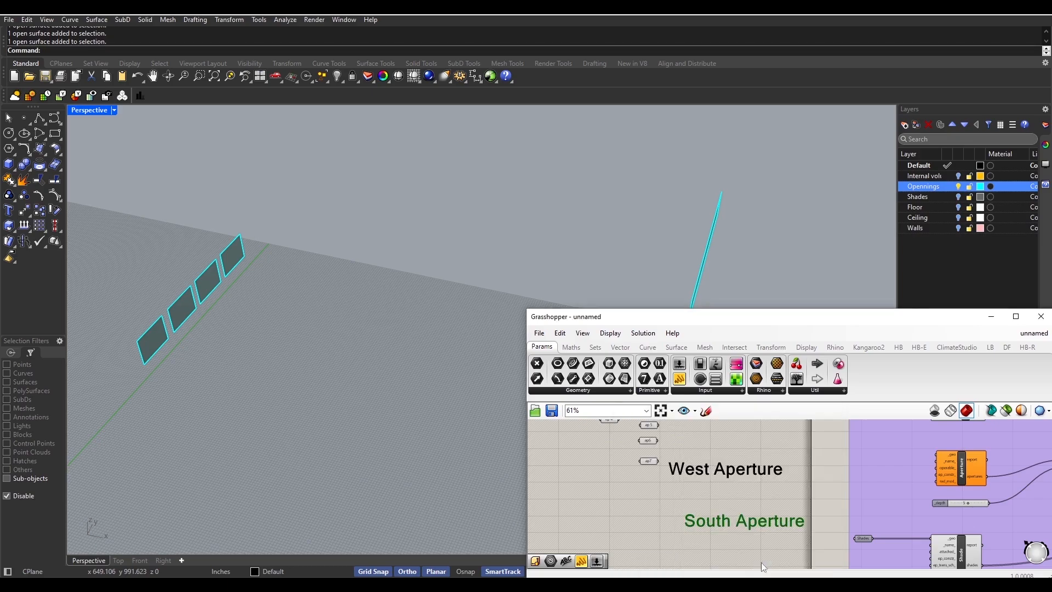
- Add a third Scribble reading "East Aperture" at size 50 below the South Aperture label
{"action": "scroll", "coordinate": [713, 531], "scroll_direction": "down", "scroll_amount": 1}
{"action": "double_click", "coordinate": [689, 528]}
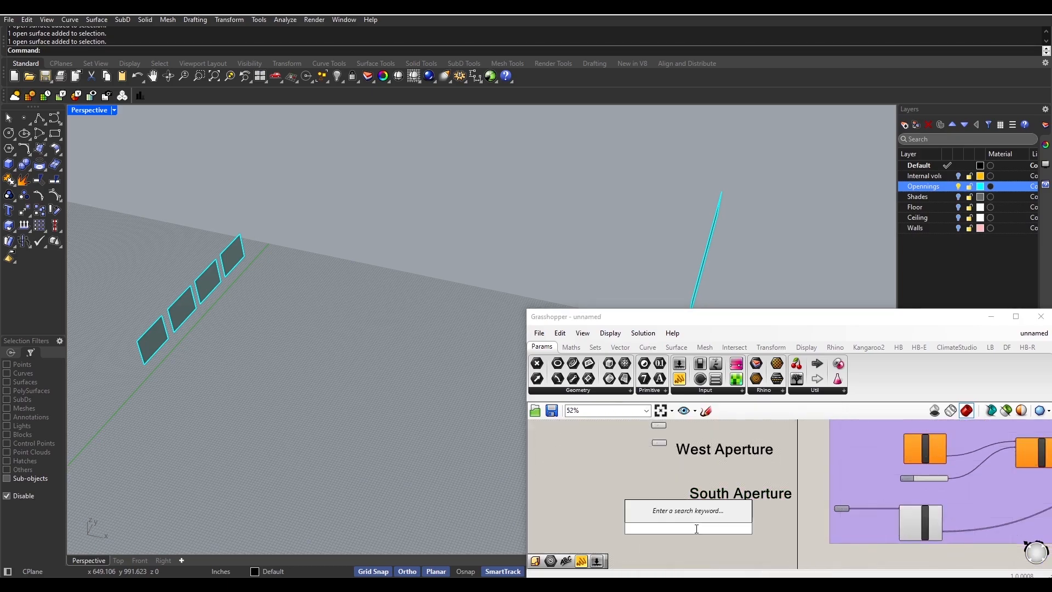
{"action": "type", "text": "scribble"}
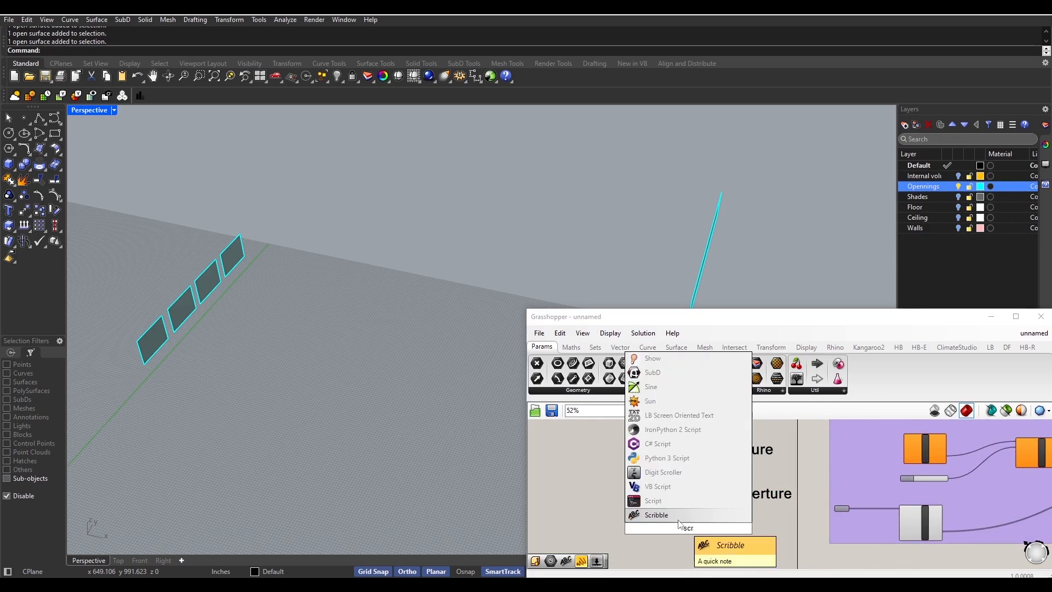
{"action": "left_click", "coordinate": [682, 516]}
{"action": "double_click", "coordinate": [690, 528]}
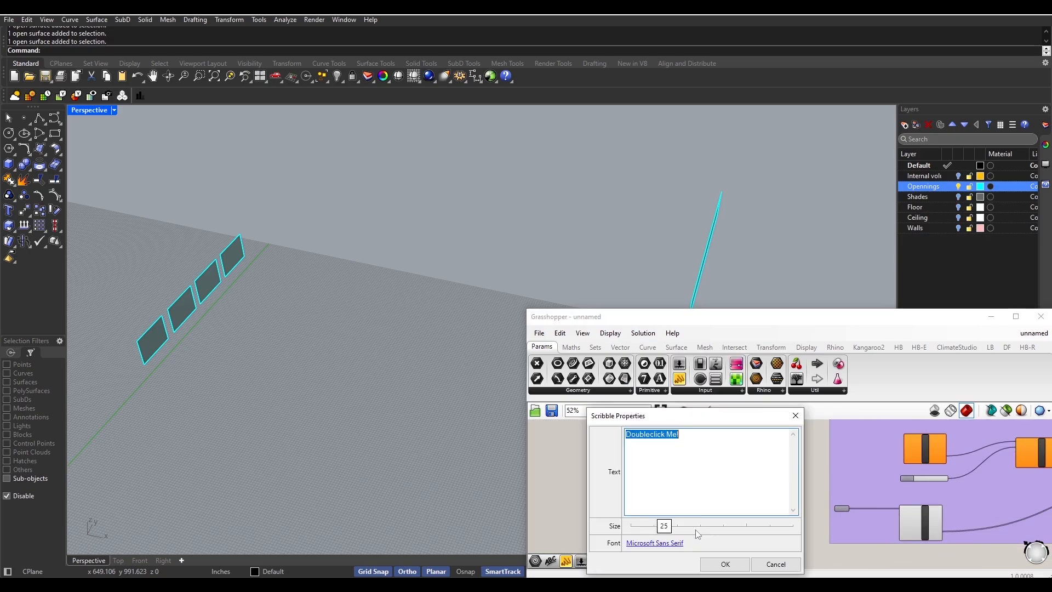
{"action": "double_click", "coordinate": [663, 526]}
{"action": "type", "text": "50"}
{"action": "left_click", "coordinate": [695, 438]}
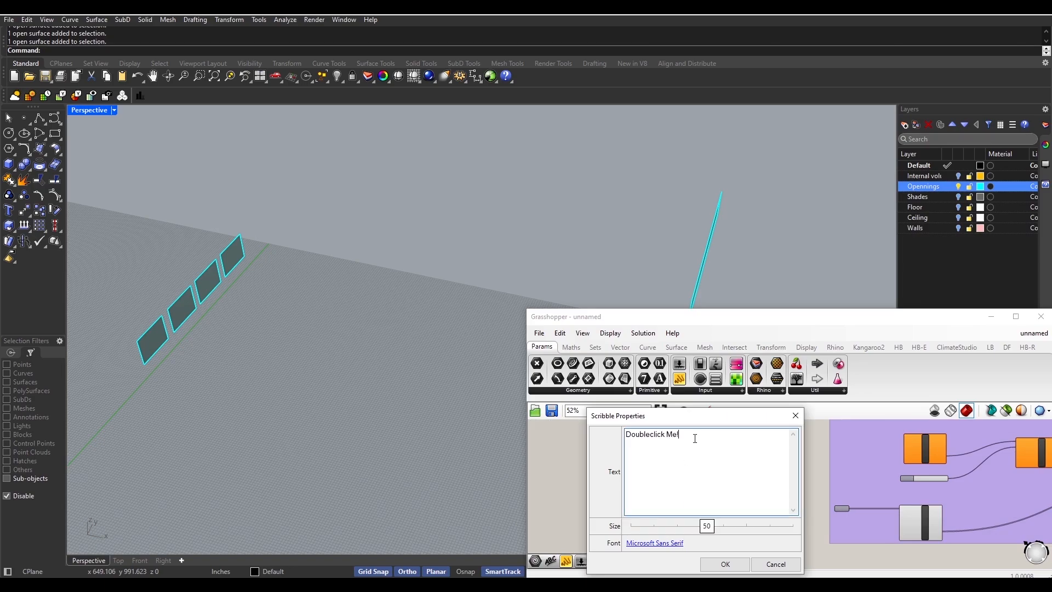
{"action": "key", "text": "ctrl+shift+Left"}
{"action": "key", "text": "BackSpace"}
{"action": "key", "text": "BackSpace"}
{"action": "key", "text": "BackSpace"}
{"action": "key", "text": "BackSpace"}
{"action": "key", "text": "BackSpace"}
{"action": "key", "text": "BackSpace"}
{"action": "key", "text": "BackSpace"}
{"action": "key", "text": "BackSpace"}
{"action": "key", "text": "BackSpace"}
{"action": "key", "text": "BackSpace"}
{"action": "key", "text": "BackSpace"}
{"action": "key", "text": "BackSpace"}
{"action": "key", "text": "BackSpace"}
{"action": "left_click", "coordinate": [721, 563]}
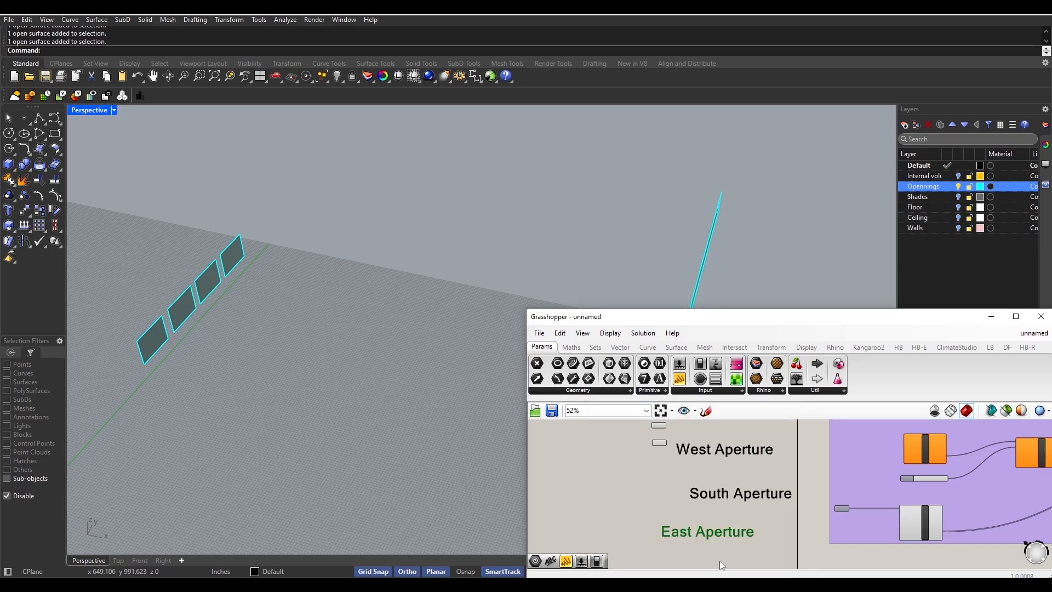
- Move the West Aperture label above the group of aperture parameters
{"action": "scroll", "coordinate": [706, 497], "scroll_direction": "down", "scroll_amount": 3}
{"action": "right_click_drag", "start_coordinate": [689, 480], "coordinate": [605, 558]}
{"action": "scroll", "coordinate": [650, 525], "scroll_direction": "up", "scroll_amount": 2}
{"action": "scroll", "coordinate": [650, 525], "scroll_direction": "up", "scroll_amount": 2}
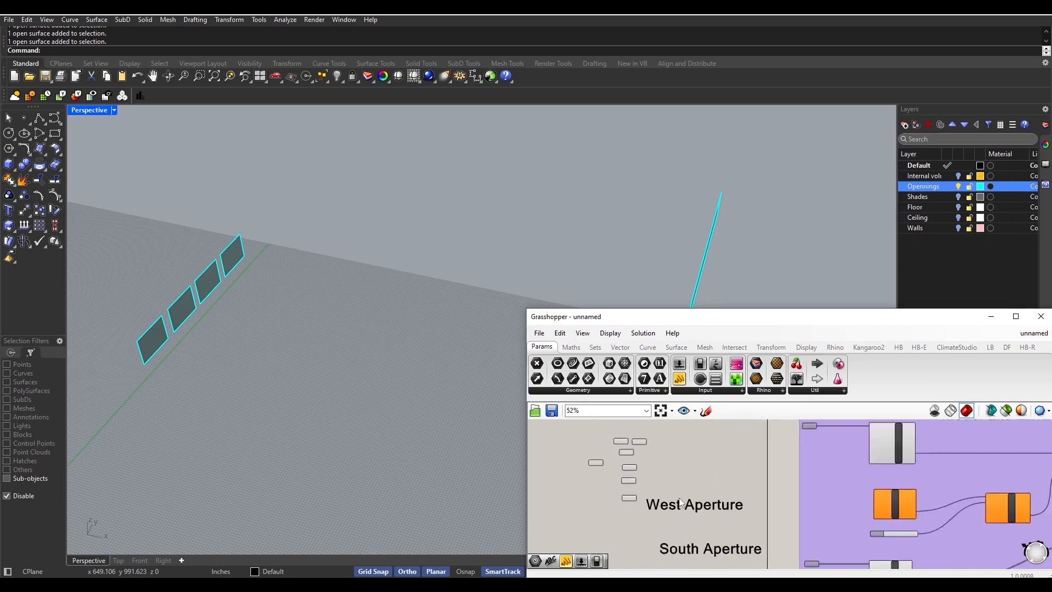
{"action": "scroll", "coordinate": [683, 482], "scroll_direction": "up", "scroll_amount": 1}
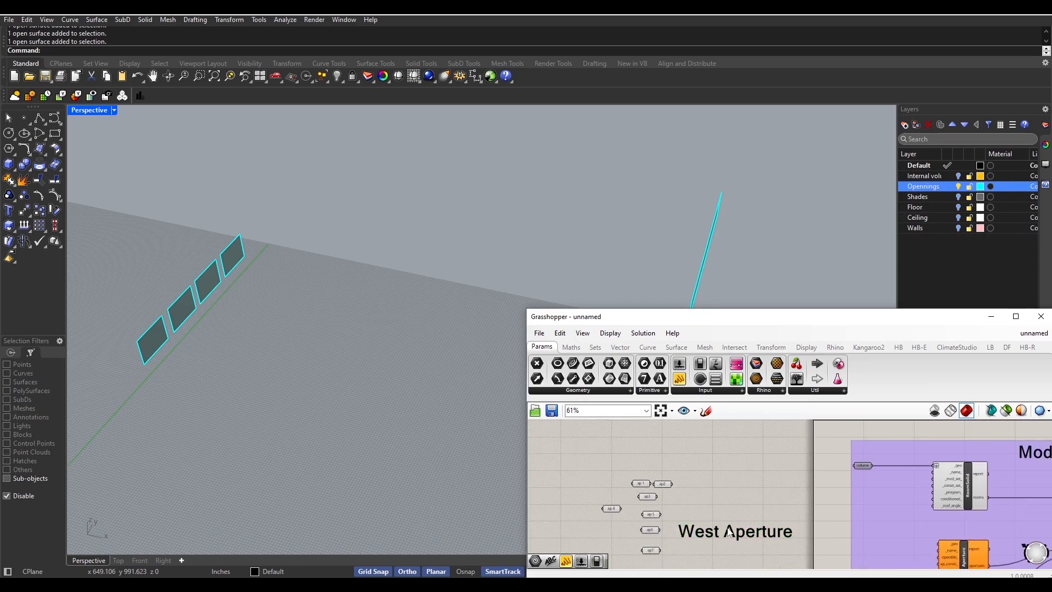
{"action": "left_click_drag", "start_coordinate": [741, 532], "coordinate": [713, 447]}
- Gather the "ap 4", "ap 5", "ap6" and "ap7" parameters in a column beneath the West Aperture label
{"action": "right_click_drag", "start_coordinate": [625, 539], "coordinate": [623, 505]}
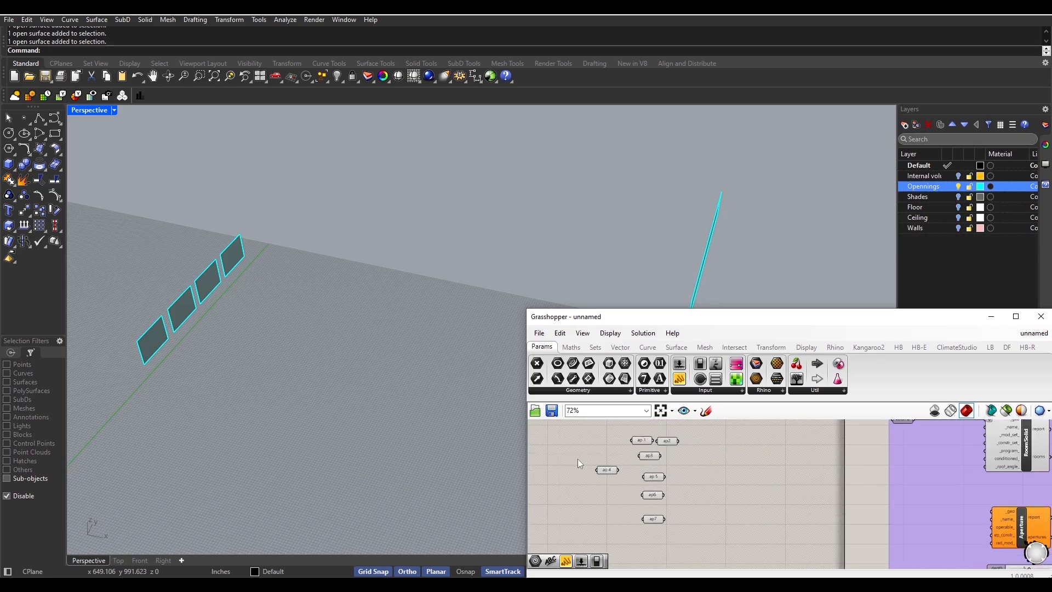
{"action": "left_click_drag", "start_coordinate": [578, 459], "coordinate": [673, 537]}
{"action": "scroll", "coordinate": [630, 515], "scroll_direction": "up", "scroll_amount": 1}
{"action": "left_click_drag", "start_coordinate": [606, 519], "coordinate": [716, 487]}
{"action": "left_click", "coordinate": [692, 540]}
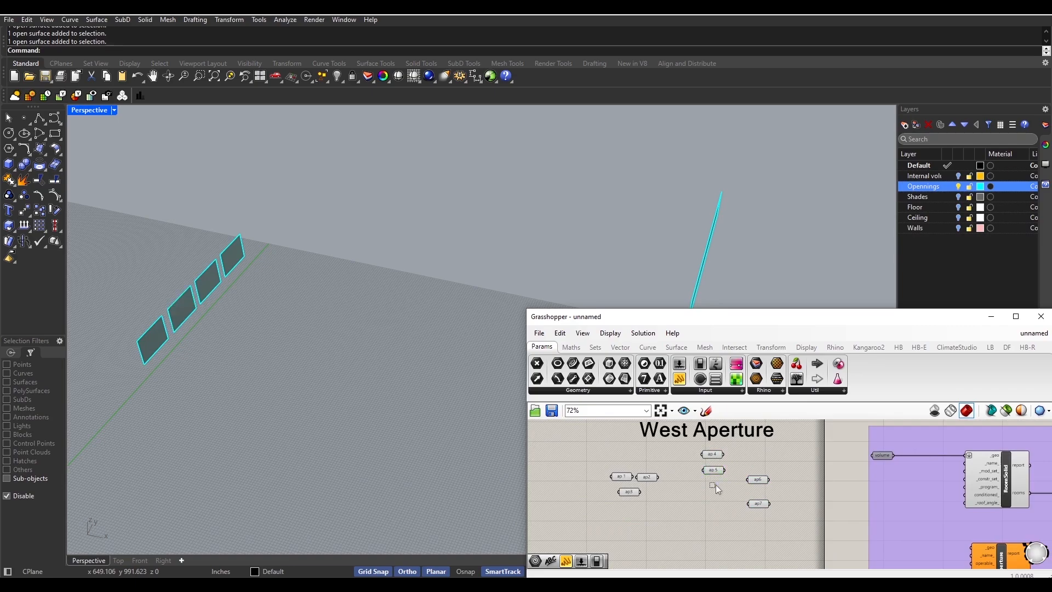
{"action": "left_click", "coordinate": [756, 482]}
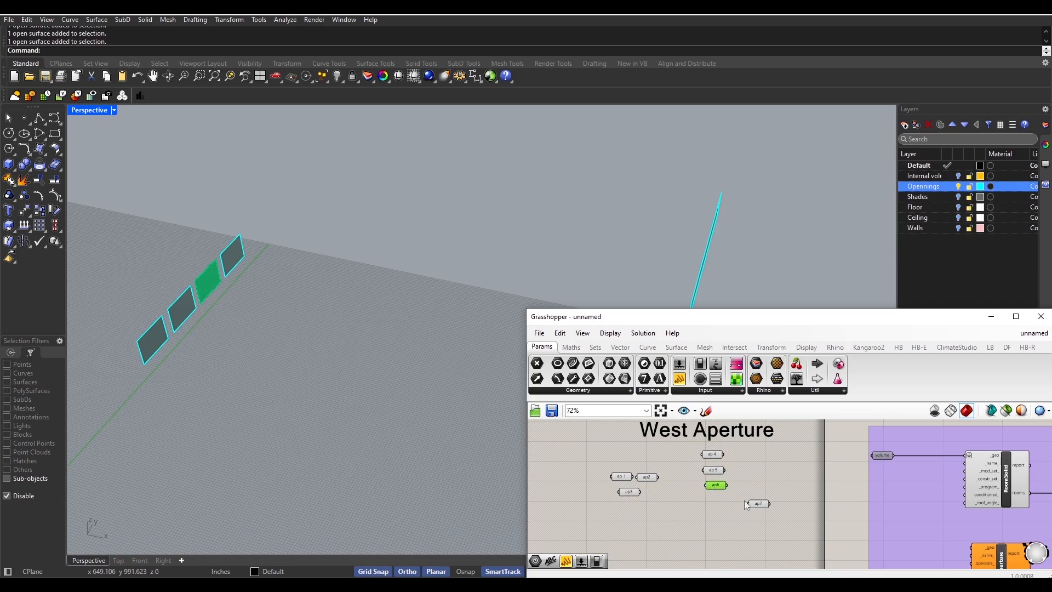
{"action": "left_click_drag", "start_coordinate": [754, 504], "coordinate": [715, 502]}
- Move "ap2" and "ap3", which reference the two long openings along the red axis, beside the South Aperture label
{"action": "scroll", "coordinate": [717, 502], "scroll_direction": "down", "scroll_amount": 2}
{"action": "right_click_drag", "start_coordinate": [727, 496], "coordinate": [718, 445]}
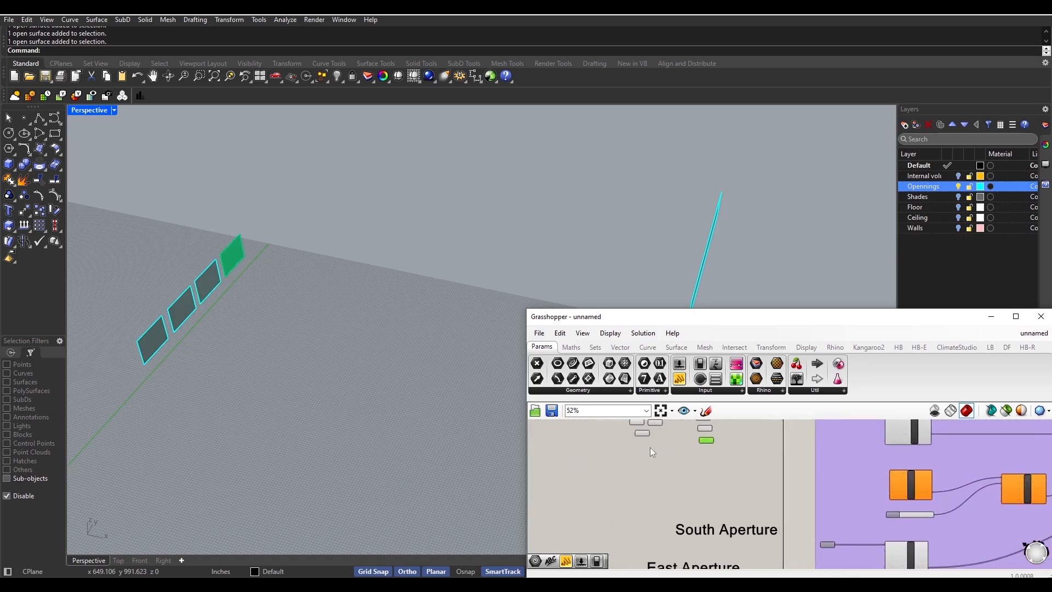
{"action": "right_click_drag", "start_coordinate": [650, 447], "coordinate": [653, 462]}
{"action": "left_click", "coordinate": [658, 437]}
{"action": "scroll", "coordinate": [646, 464], "scroll_direction": "down", "scroll_amount": 4}
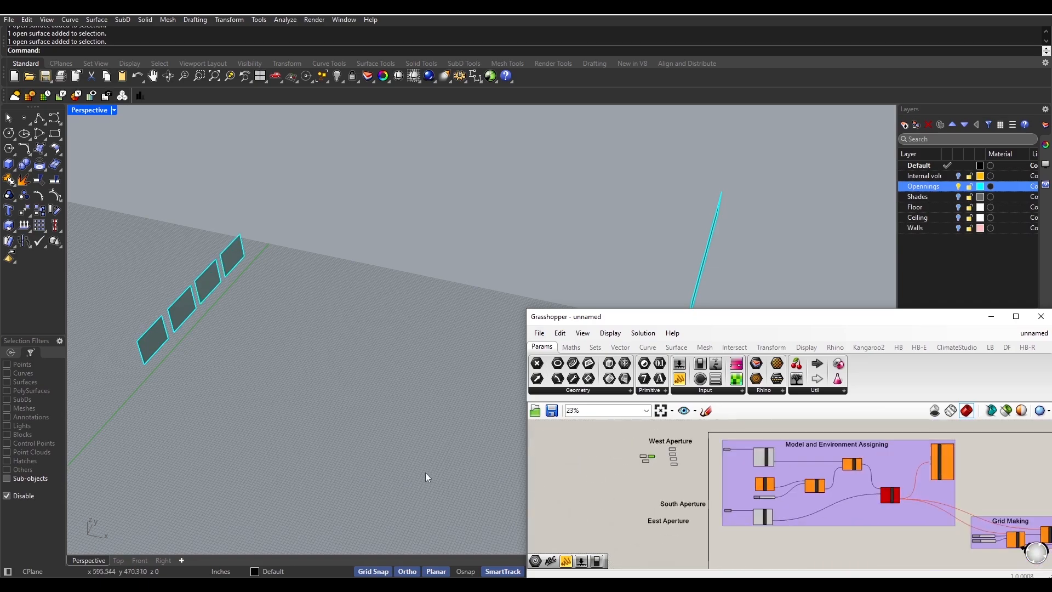
{"action": "scroll", "coordinate": [428, 474], "scroll_direction": "down", "scroll_amount": 2}
{"action": "scroll", "coordinate": [312, 366], "scroll_direction": "down", "scroll_amount": 3}
{"action": "scroll", "coordinate": [618, 450], "scroll_direction": "up", "scroll_amount": 1}
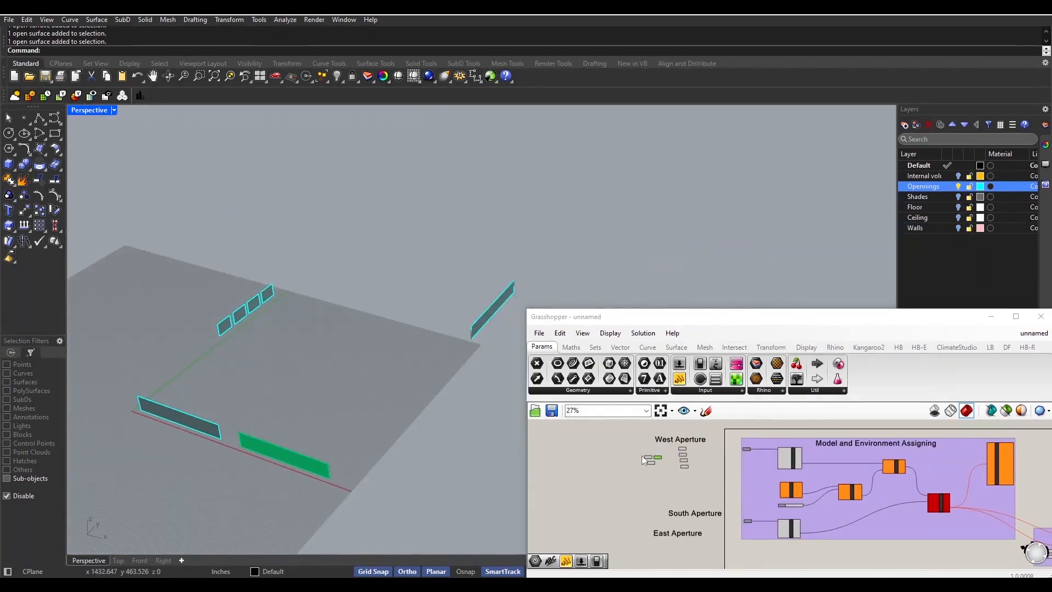
{"action": "left_click", "coordinate": [649, 458]}
{"action": "left_click", "coordinate": [651, 463]}
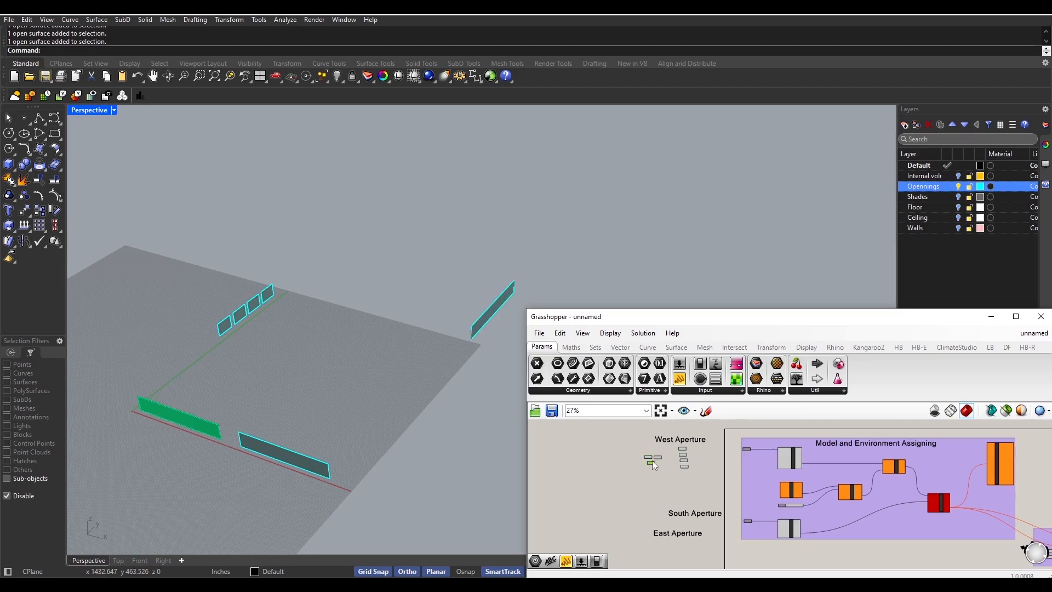
{"action": "left_click", "coordinate": [658, 458], "text": "shift"}
{"action": "left_click_drag", "start_coordinate": [653, 465], "coordinate": [686, 529]}
- Arrange the South Aperture label above "ap2" and "ap3", and place "ap 1" beneath the East Aperture label
{"action": "left_click", "coordinate": [628, 531]}
{"action": "right_click_drag", "start_coordinate": [678, 543], "coordinate": [658, 516]}
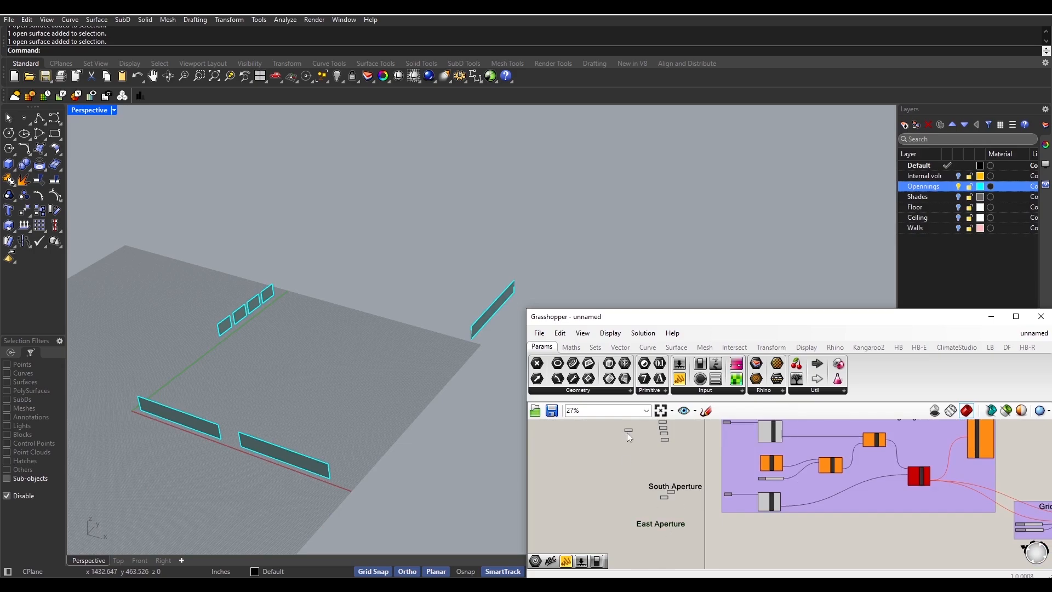
{"action": "left_click", "coordinate": [629, 445]}
{"action": "left_click_drag", "start_coordinate": [663, 539], "coordinate": [660, 535]}
{"action": "mouse_move", "coordinate": [640, 477]}
{"action": "left_mouse_down"}
{"action": "mouse_move", "coordinate": [691, 507]}
{"action": "mouse_move", "coordinate": [700, 501]}
{"action": "mouse_move", "coordinate": [679, 462]}
{"action": "mouse_move", "coordinate": [676, 501]}
{"action": "mouse_move", "coordinate": [649, 475]}
{"action": "left_mouse_up"}
{"action": "left_click", "coordinate": [659, 489]}
{"action": "left_click", "coordinate": [661, 502]}
{"action": "left_click_drag", "start_coordinate": [624, 516], "coordinate": [679, 501]}
{"action": "left_click", "coordinate": [640, 527]}
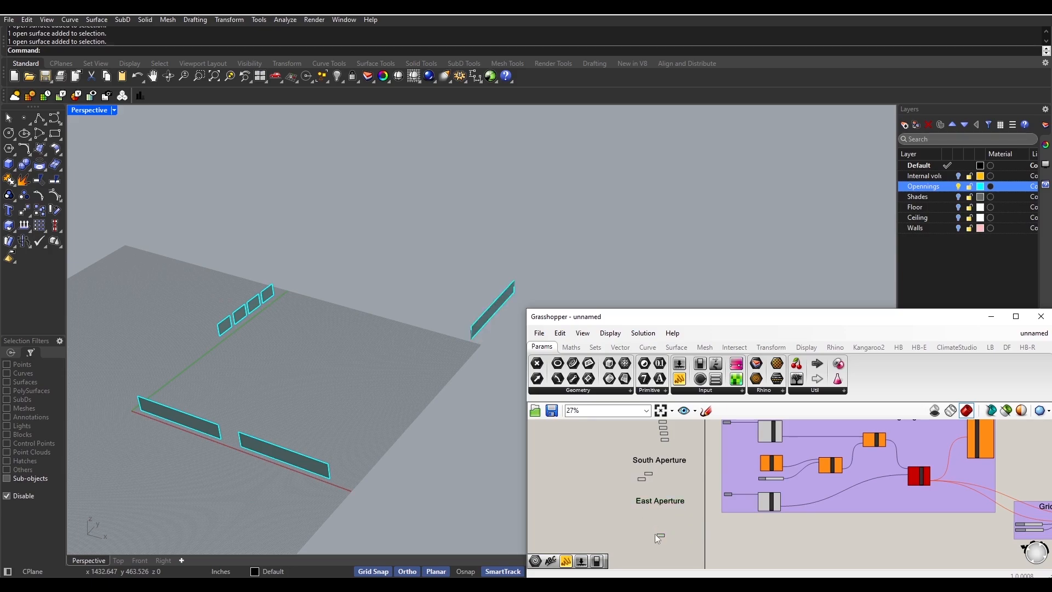
{"action": "left_click", "coordinate": [657, 536]}
- Line up "ap3" directly below "ap2" under the South Aperture label
{"action": "scroll", "coordinate": [645, 482], "scroll_direction": "up", "scroll_amount": 3}
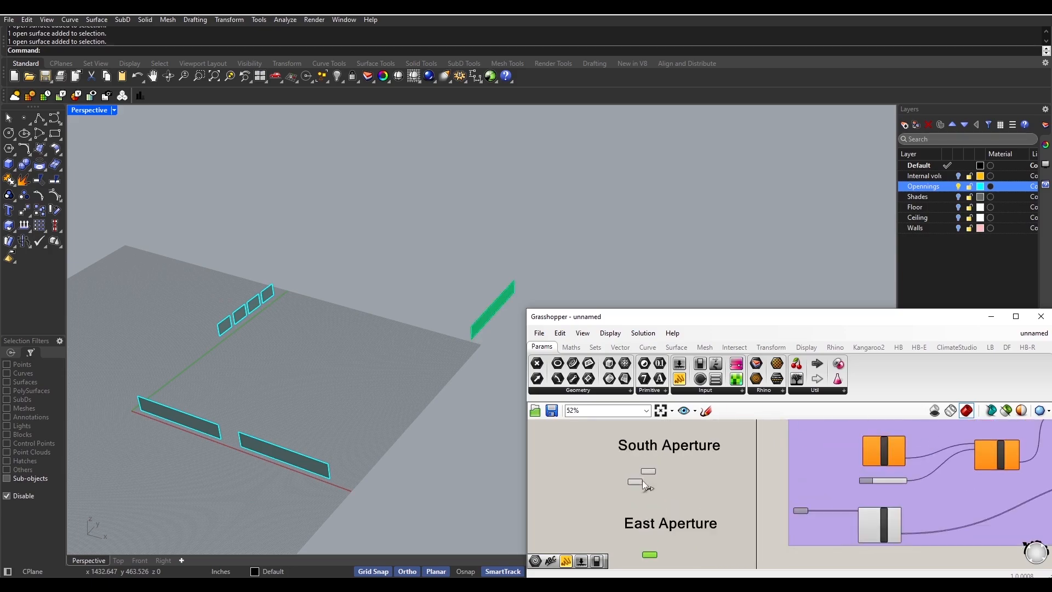
{"action": "left_click_drag", "start_coordinate": [634, 482], "coordinate": [651, 484]}
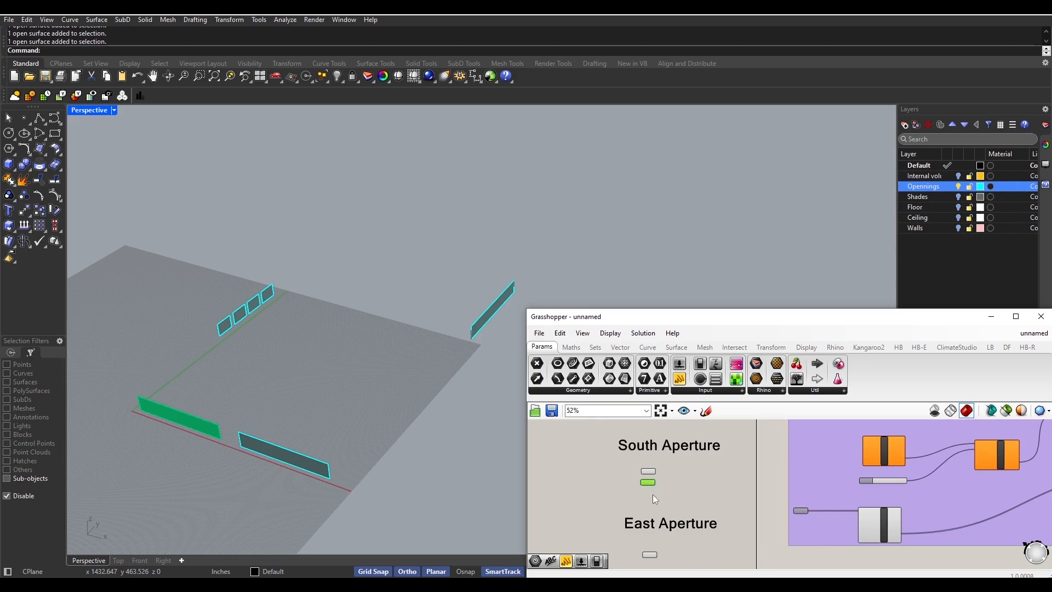
{"action": "scroll", "coordinate": [596, 501], "scroll_direction": "down", "scroll_amount": 2}
{"action": "left_click", "coordinate": [597, 501]}
- Align "ap6" and "ap7" with the other parameters in the West Aperture column
{"action": "right_click_drag", "start_coordinate": [623, 494], "coordinate": [658, 538]}
{"action": "scroll", "coordinate": [691, 472], "scroll_direction": "up", "scroll_amount": 2}
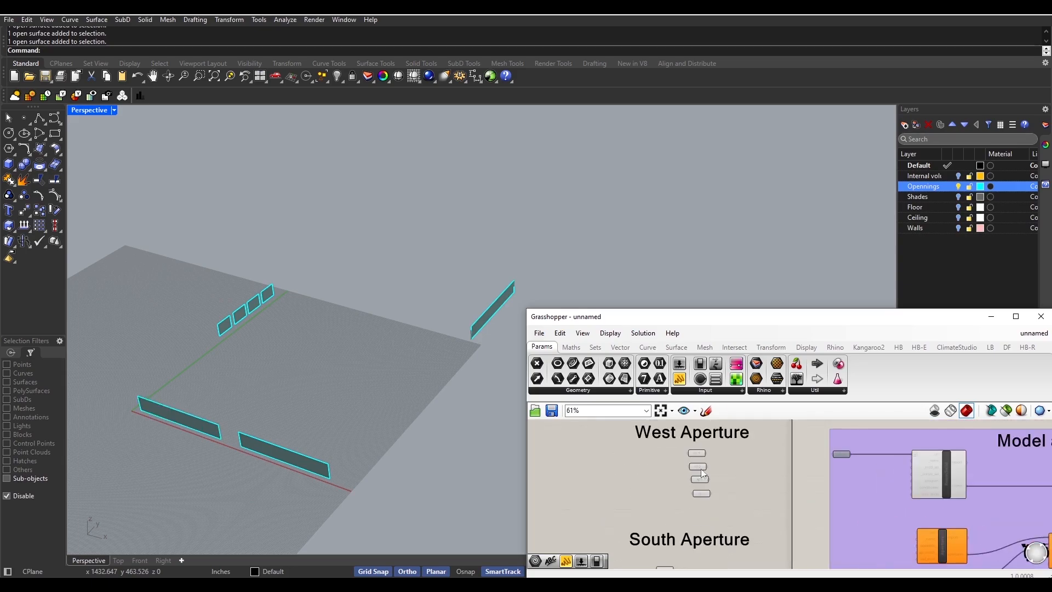
{"action": "scroll", "coordinate": [703, 478], "scroll_direction": "up", "scroll_amount": 3}
{"action": "left_click", "coordinate": [701, 480]}
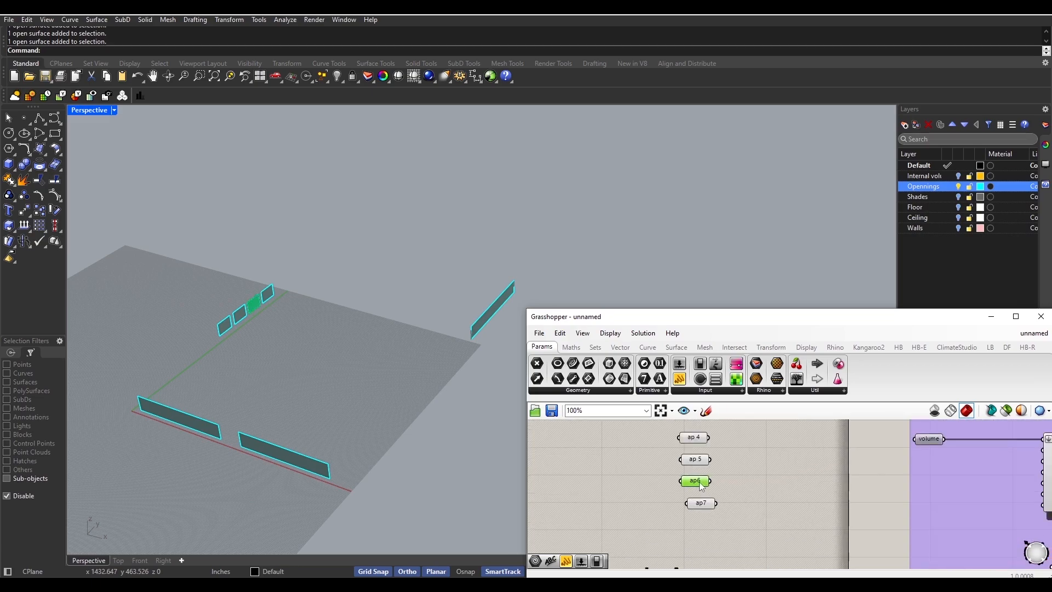
{"action": "left_click", "coordinate": [699, 505]}
{"action": "scroll", "coordinate": [692, 507], "scroll_direction": "down", "scroll_amount": 3}
{"action": "left_click", "coordinate": [658, 510]}
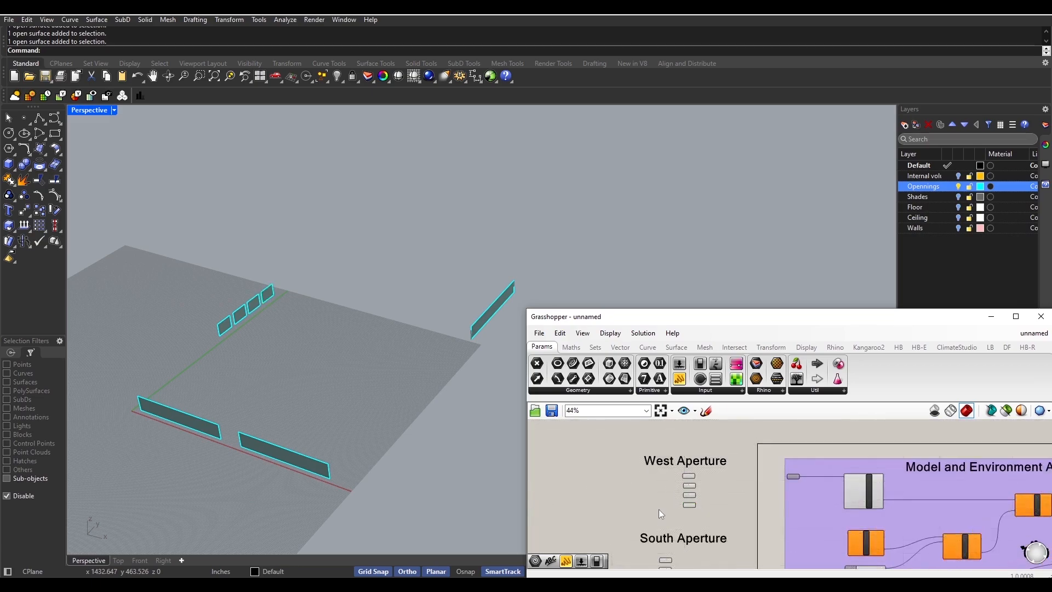
- Add a Surface parameter beside "ap 1" under the East Aperture label
{"action": "scroll", "coordinate": [658, 509], "scroll_direction": "down", "scroll_amount": 2}
{"action": "right_click_drag", "start_coordinate": [604, 510], "coordinate": [594, 491]}
{"action": "scroll", "coordinate": [679, 554], "scroll_direction": "up", "scroll_amount": 1}
{"action": "scroll", "coordinate": [663, 551], "scroll_direction": "up", "scroll_amount": 5}
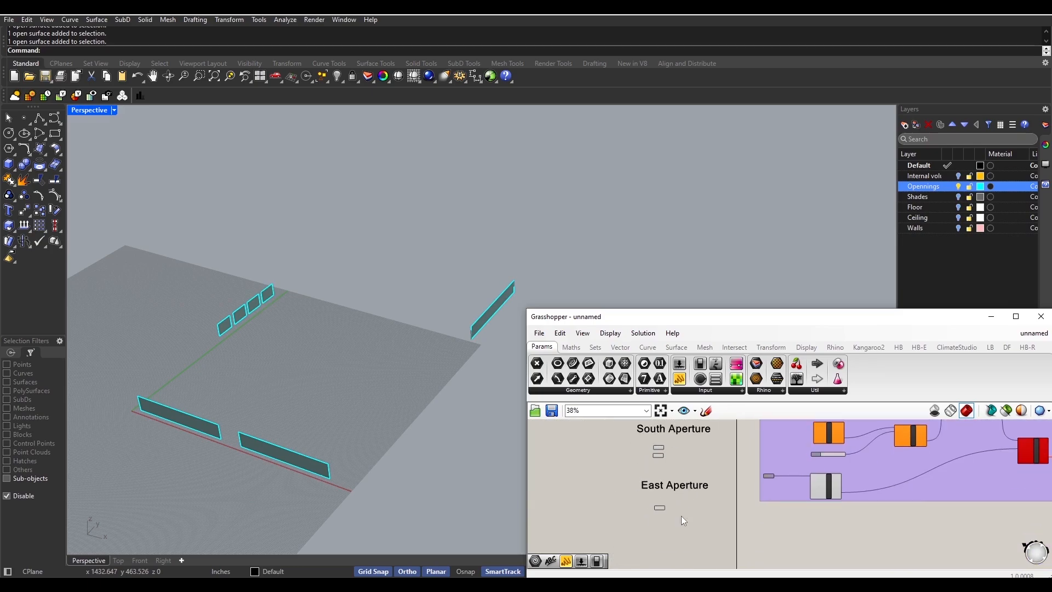
{"action": "left_click", "coordinate": [641, 498]}
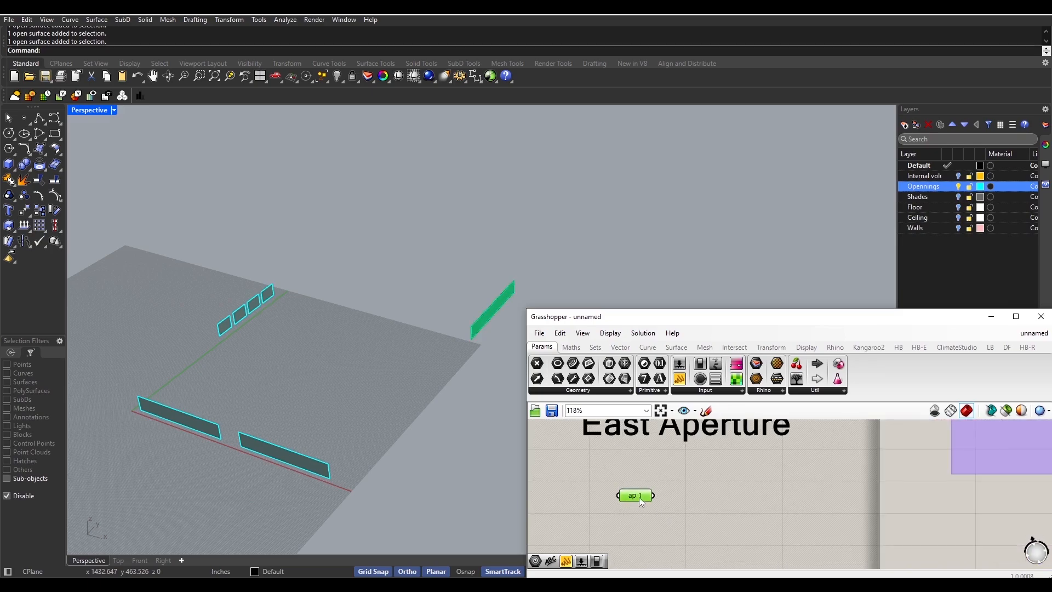
{"action": "scroll", "coordinate": [670, 513], "scroll_direction": "down", "scroll_amount": 2}
{"action": "double_click", "coordinate": [679, 505]}
{"action": "type", "text": "s"}
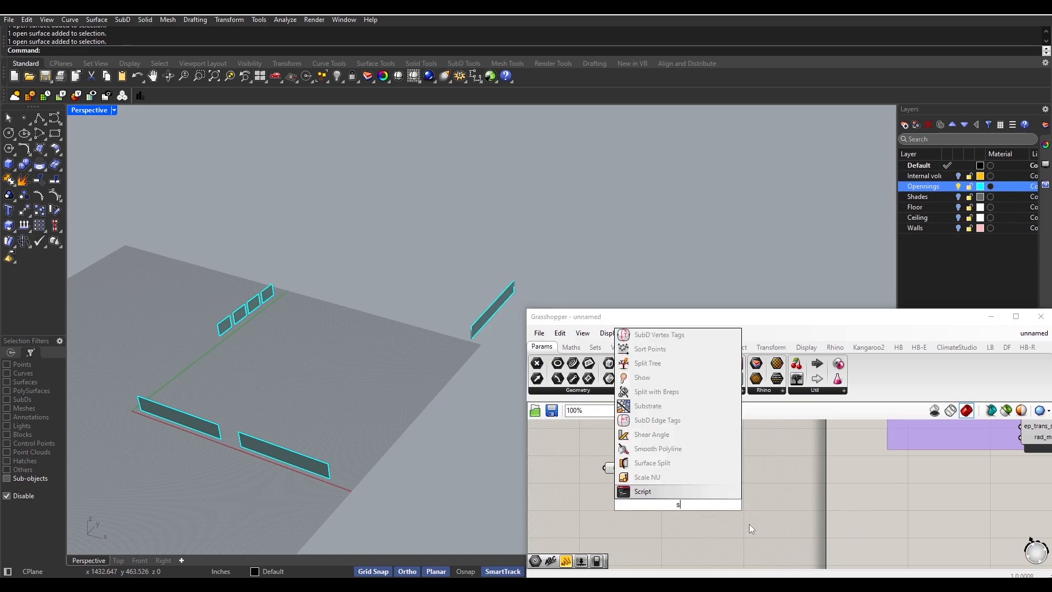
{"action": "type", "text": "urface"}
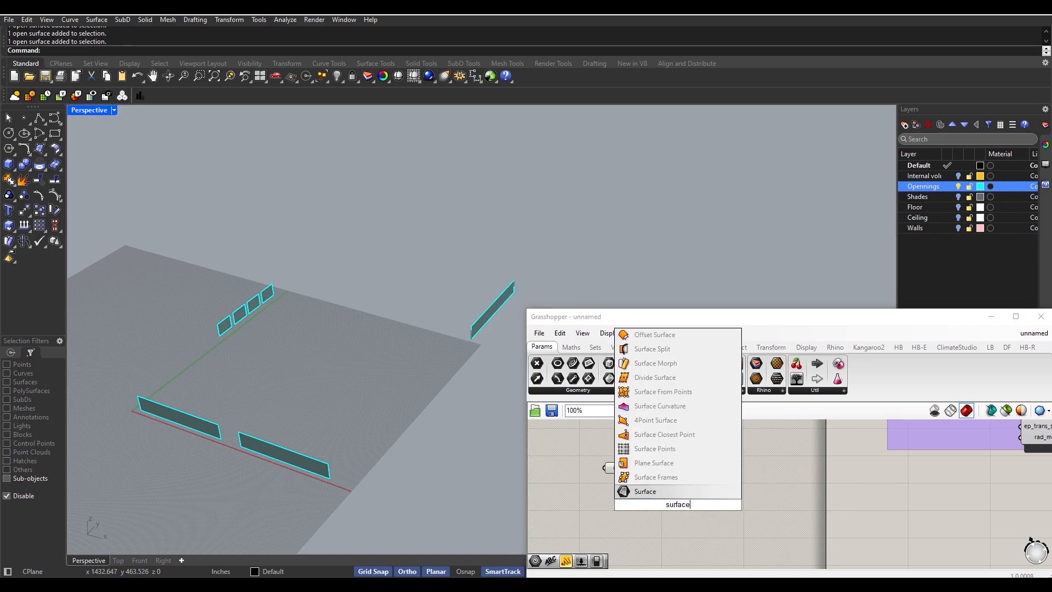
{"action": "left_click", "coordinate": [716, 495]}
{"action": "scroll", "coordinate": [692, 529], "scroll_direction": "down", "scroll_amount": 1}
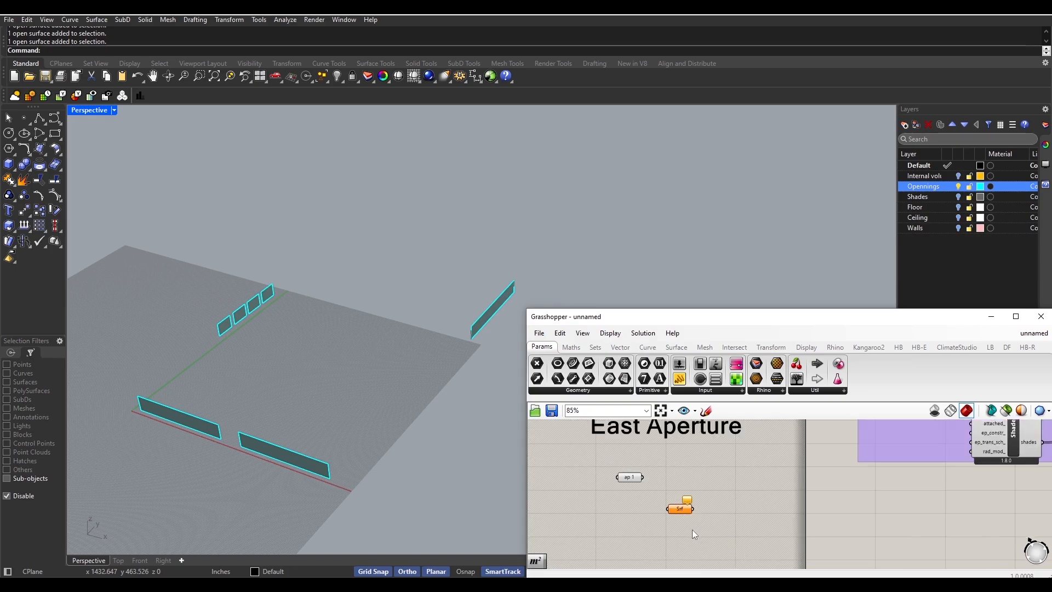
{"action": "right_click", "coordinate": [691, 528]}
{"action": "left_click", "coordinate": [676, 513]}
{"action": "scroll", "coordinate": [672, 537], "scroll_direction": "down", "scroll_amount": 2}
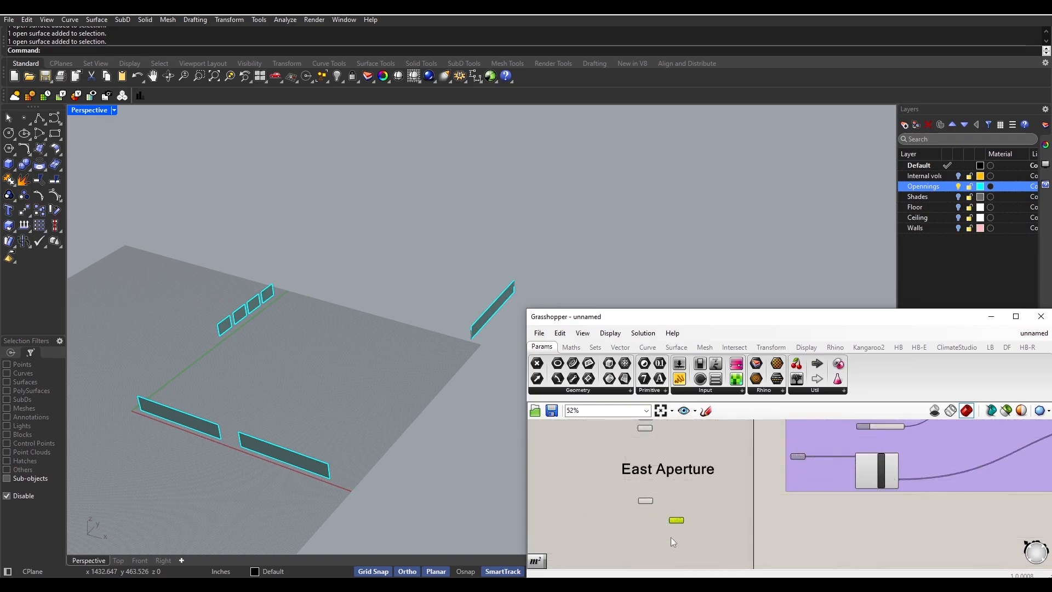
- Add a Surface Closest Point component and place it beside the Surface parameter
{"action": "scroll", "coordinate": [670, 537], "scroll_direction": "up", "scroll_amount": 2}
{"action": "scroll", "coordinate": [705, 548], "scroll_direction": "down", "scroll_amount": 2}
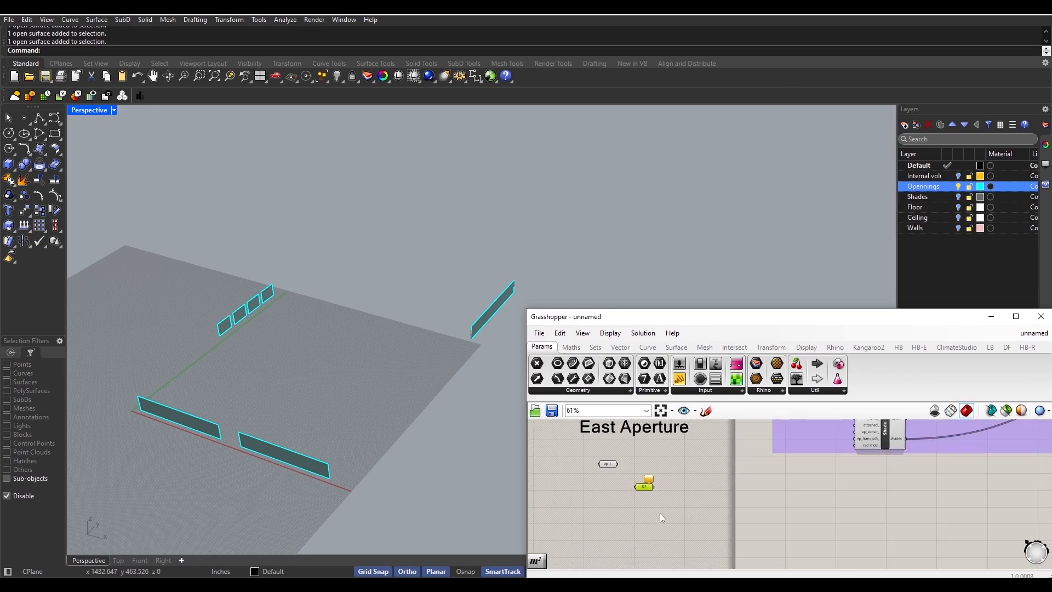
{"action": "double_click", "coordinate": [667, 521]}
{"action": "type", "text": "su"}
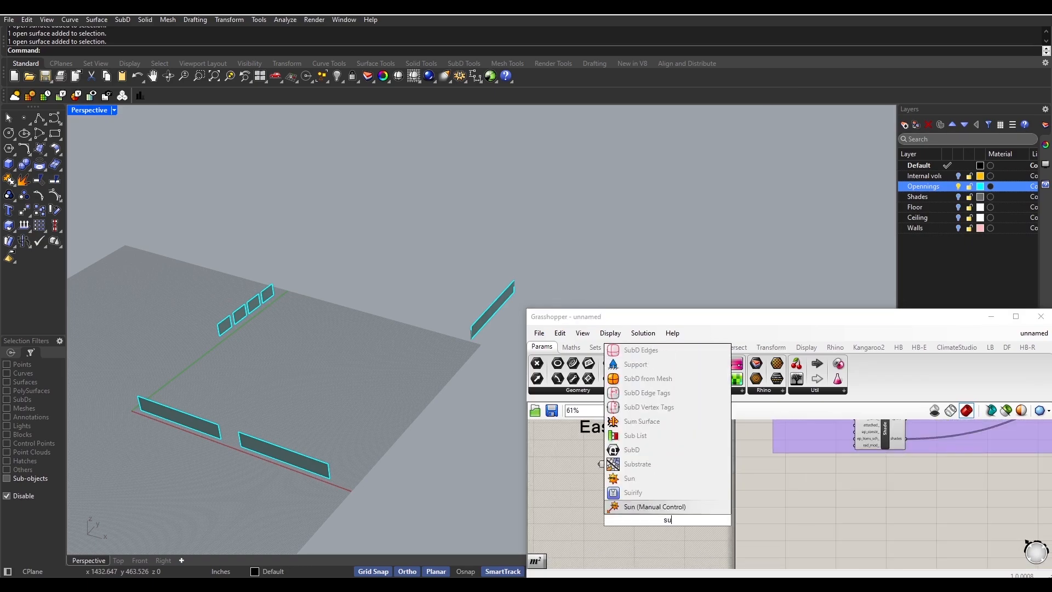
{"action": "type", "text": "rface"}
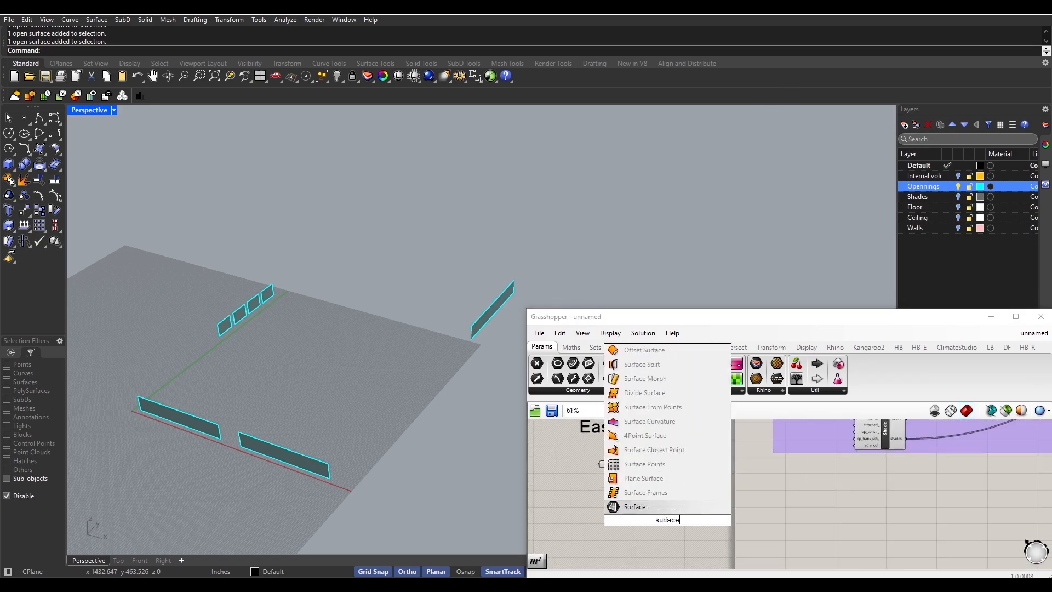
{"action": "type", "text": " closes"}
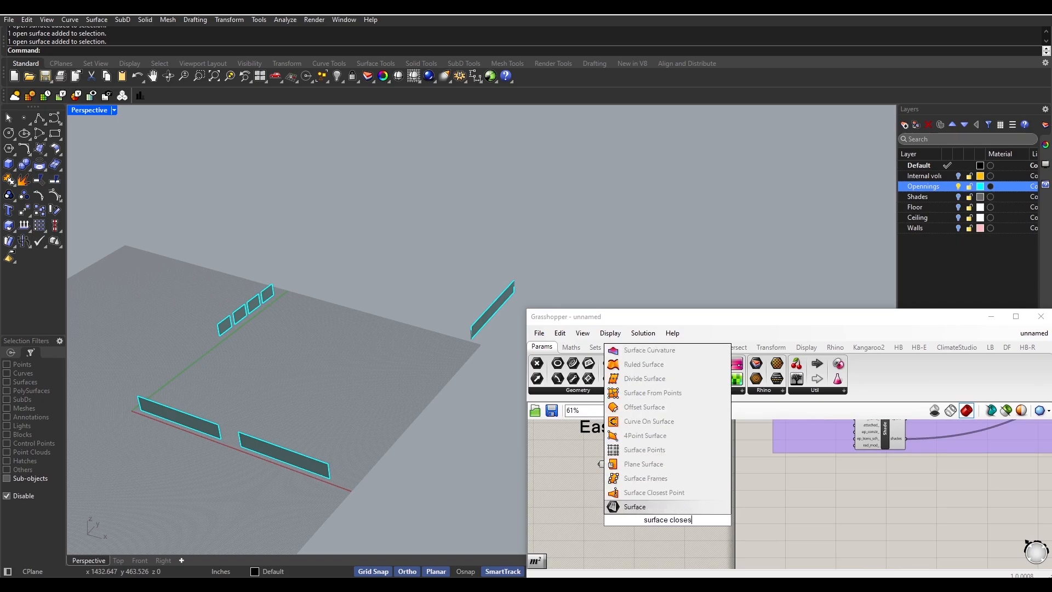
{"action": "key", "text": "Return"}
{"action": "scroll", "coordinate": [703, 493], "scroll_direction": "up", "scroll_amount": 5}
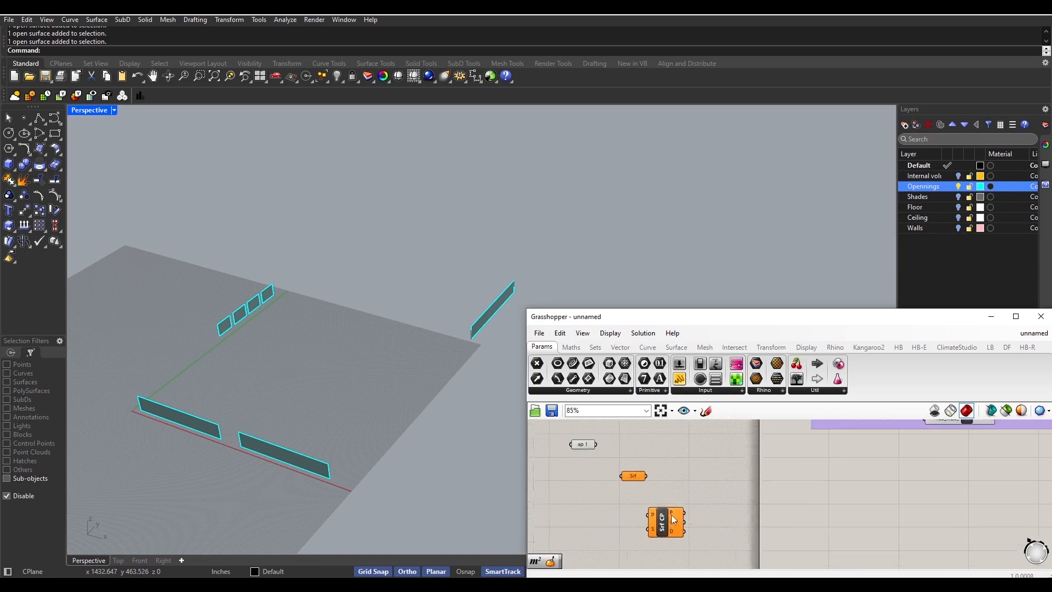
{"action": "scroll", "coordinate": [701, 491], "scroll_direction": "down", "scroll_amount": 2}
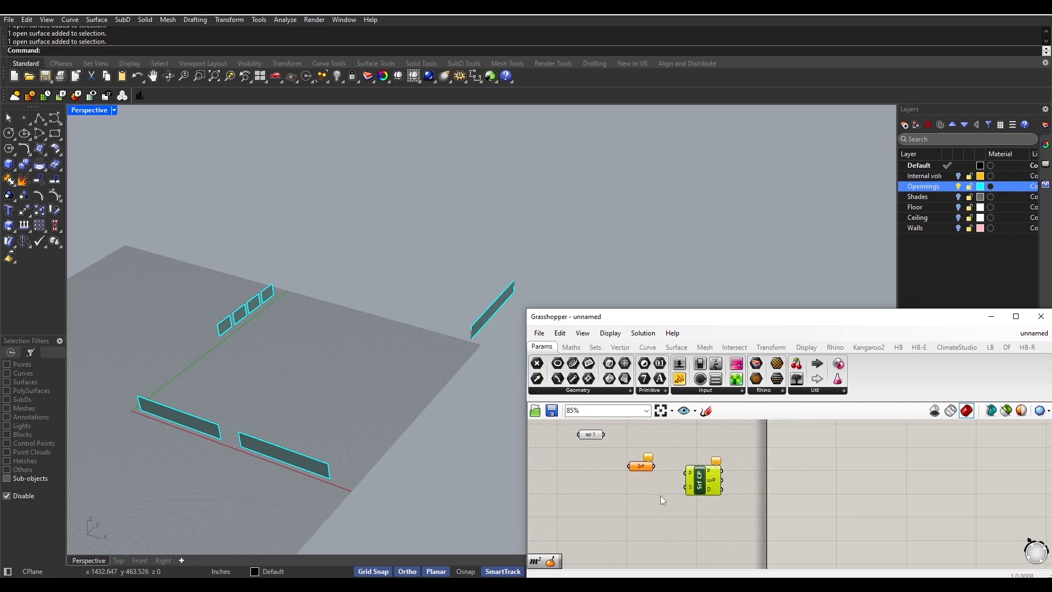
{"action": "left_click", "coordinate": [619, 484]}
{"action": "right_click_drag", "start_coordinate": [624, 493], "coordinate": [606, 509]}
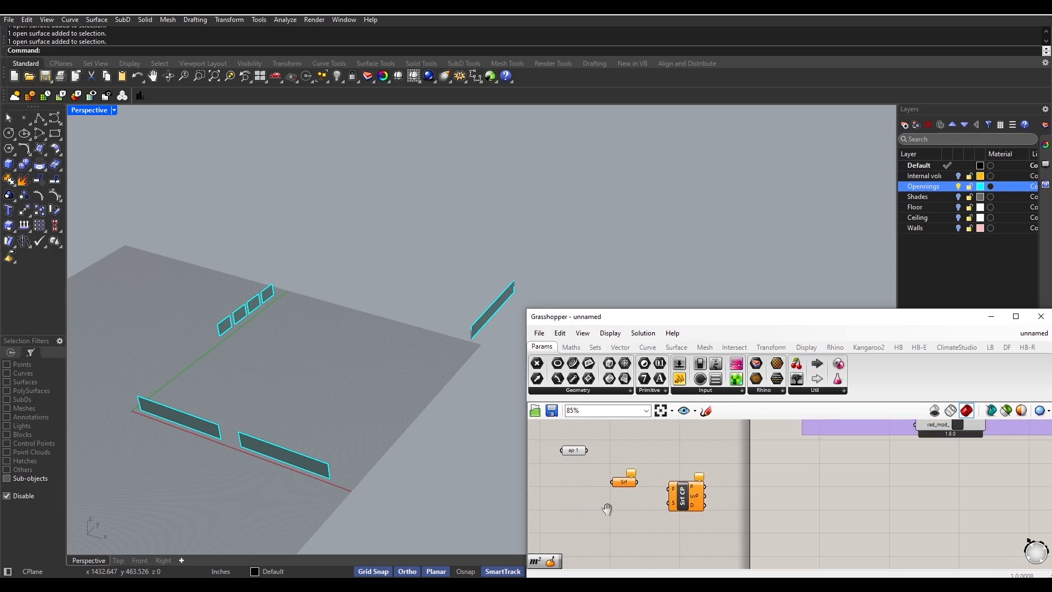
- Add an Area component and wire its centroid and the Surface parameter into the P and S inputs of Surface Closest Point
{"action": "double_click", "coordinate": [627, 449]}
{"action": "type", "text": "area"}
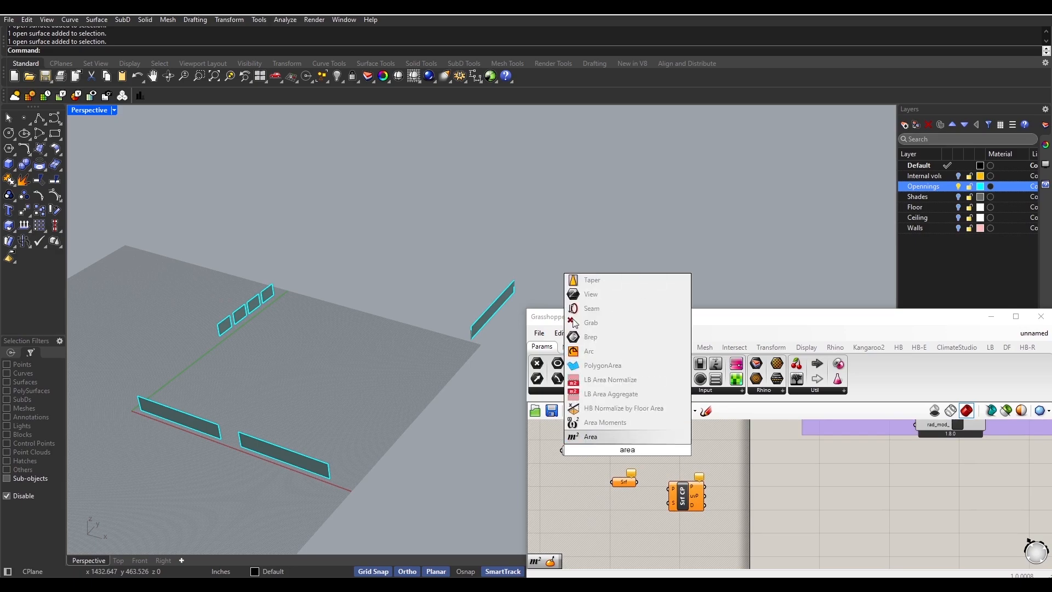
{"action": "key", "text": "Return"}
{"action": "scroll", "coordinate": [642, 464], "scroll_direction": "up", "scroll_amount": 2}
{"action": "left_click_drag", "start_coordinate": [647, 450], "coordinate": [680, 518]}
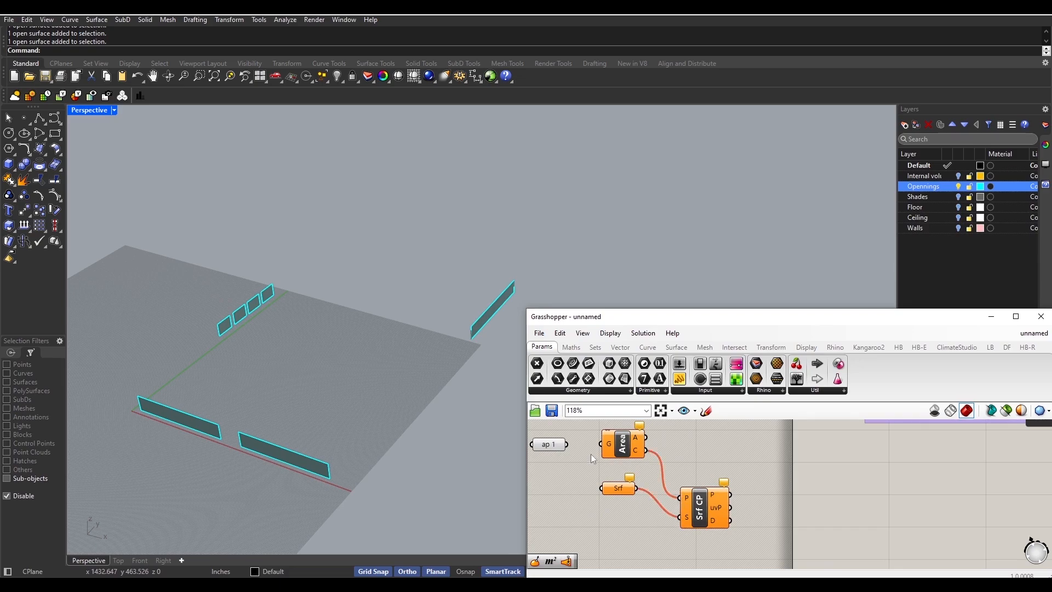
{"action": "left_click_drag", "start_coordinate": [568, 445], "coordinate": [600, 444]}
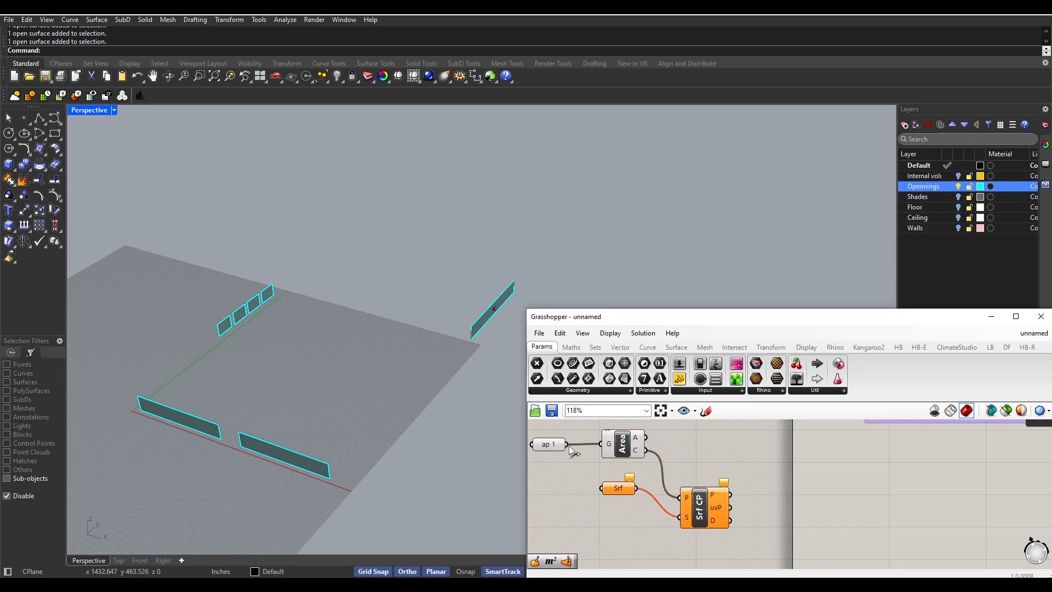
{"action": "key", "text": "ctrl+z"}
- Feed "ap 1" into the Surface parameter and connect that parameter to the Area component's geometry input
{"action": "scroll", "coordinate": [607, 449], "scroll_direction": "down", "scroll_amount": 3}
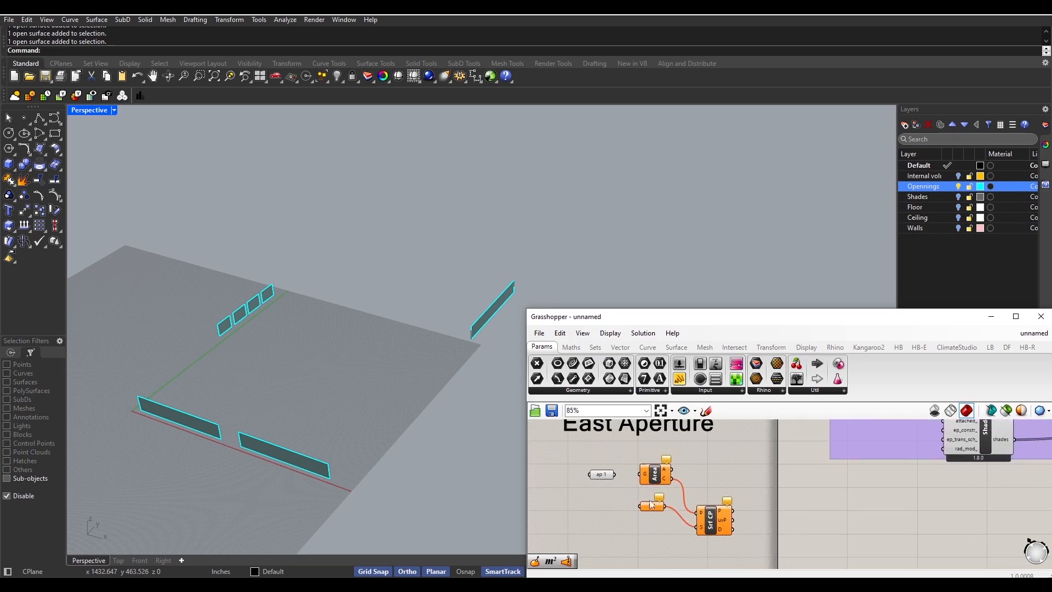
{"action": "left_click", "coordinate": [683, 484]}
{"action": "mouse_move", "coordinate": [673, 481]}
{"action": "left_mouse_down"}
{"action": "mouse_move", "coordinate": [697, 482]}
{"action": "mouse_move", "coordinate": [663, 505]}
{"action": "mouse_move", "coordinate": [657, 488]}
{"action": "left_mouse_up"}
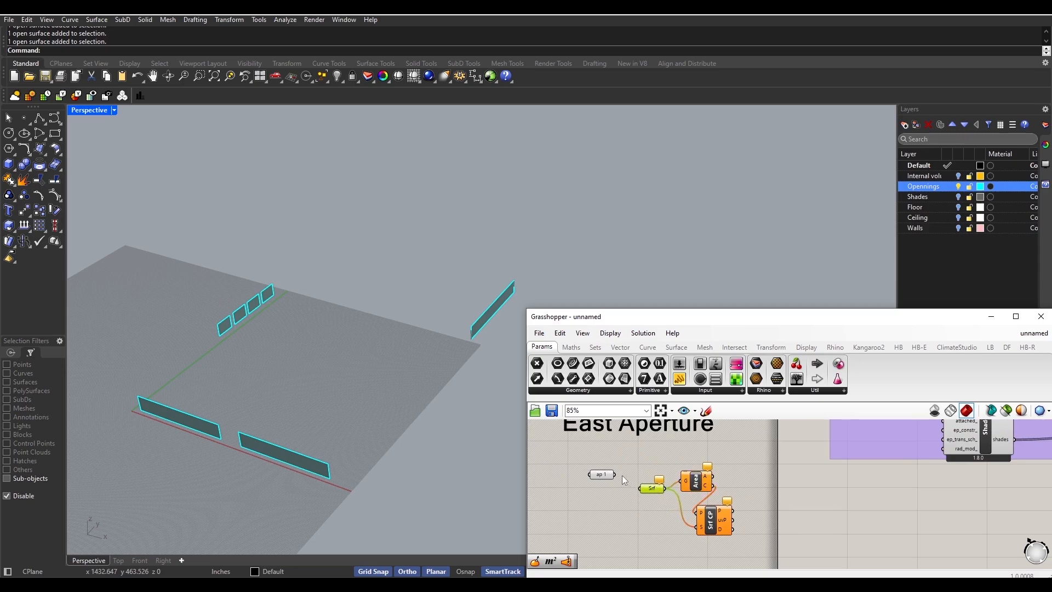
{"action": "left_click", "coordinate": [601, 475]}
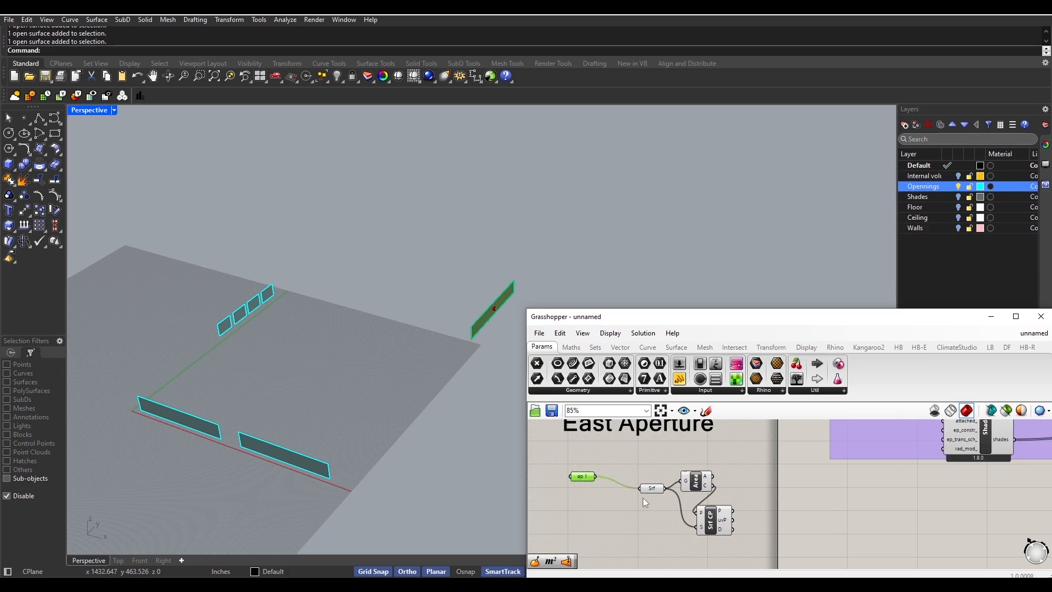
- Inspect the east opening's centroid in the model and move Surface Closest Point farther away from the Area component
{"action": "scroll", "coordinate": [643, 496], "scroll_direction": "up", "scroll_amount": 2}
{"action": "right_click_drag", "start_coordinate": [488, 311], "coordinate": [358, 351]}
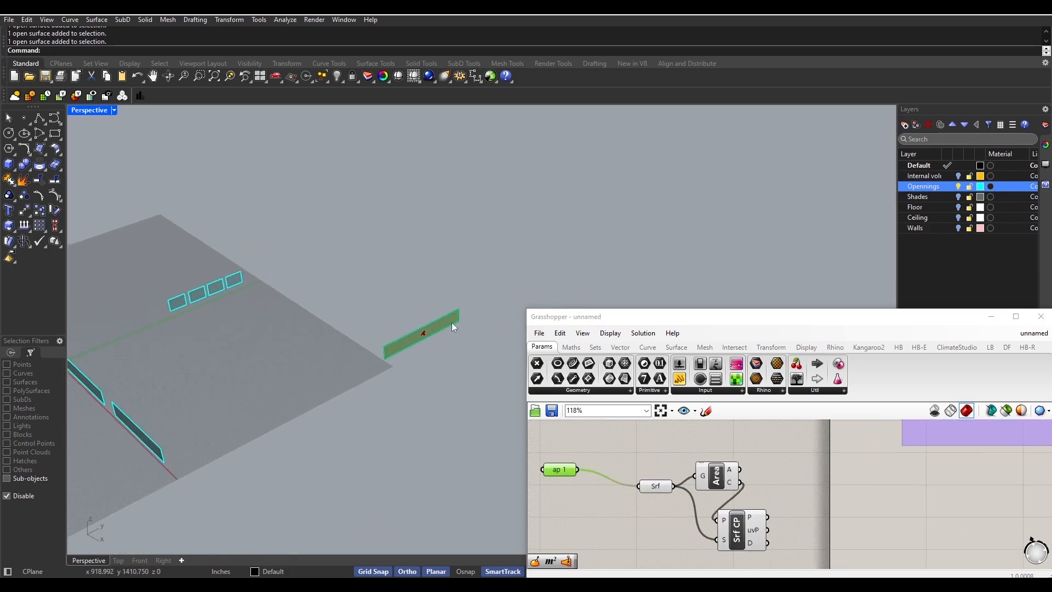
{"action": "scroll", "coordinate": [444, 323], "scroll_direction": "up", "scroll_amount": 8}
{"action": "scroll", "coordinate": [389, 350], "scroll_direction": "up", "scroll_amount": 4}
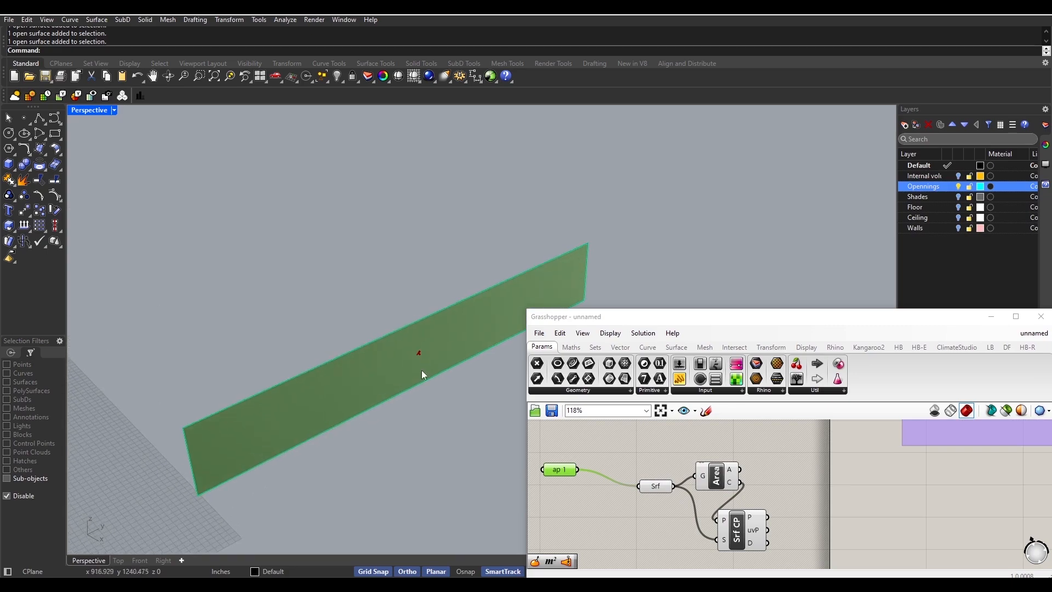
{"action": "left_click_drag", "start_coordinate": [738, 516], "coordinate": [787, 521]}
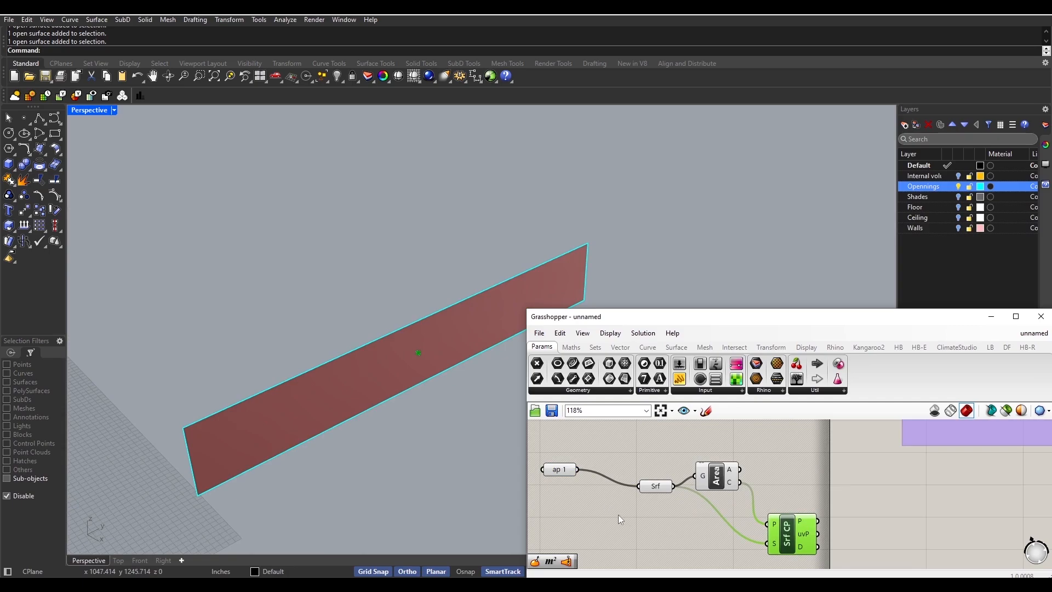
- Add an Evaluate Surface component below Surface Closest Point and connect the Surface parameter to its surface input
{"action": "scroll", "coordinate": [620, 519], "scroll_direction": "down", "scroll_amount": 3}
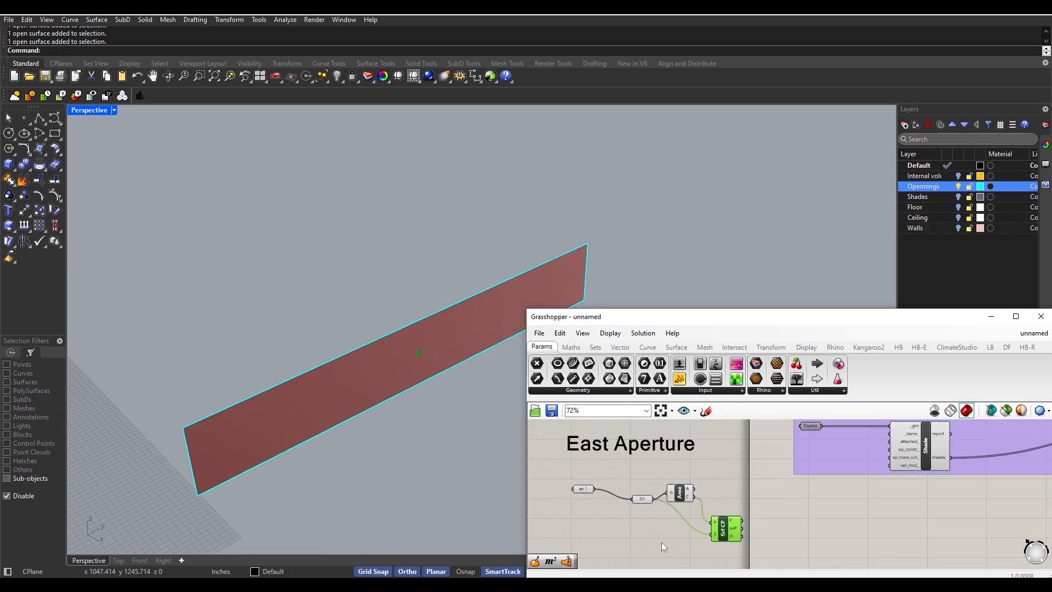
{"action": "right_click_drag", "start_coordinate": [656, 558], "coordinate": [596, 510]}
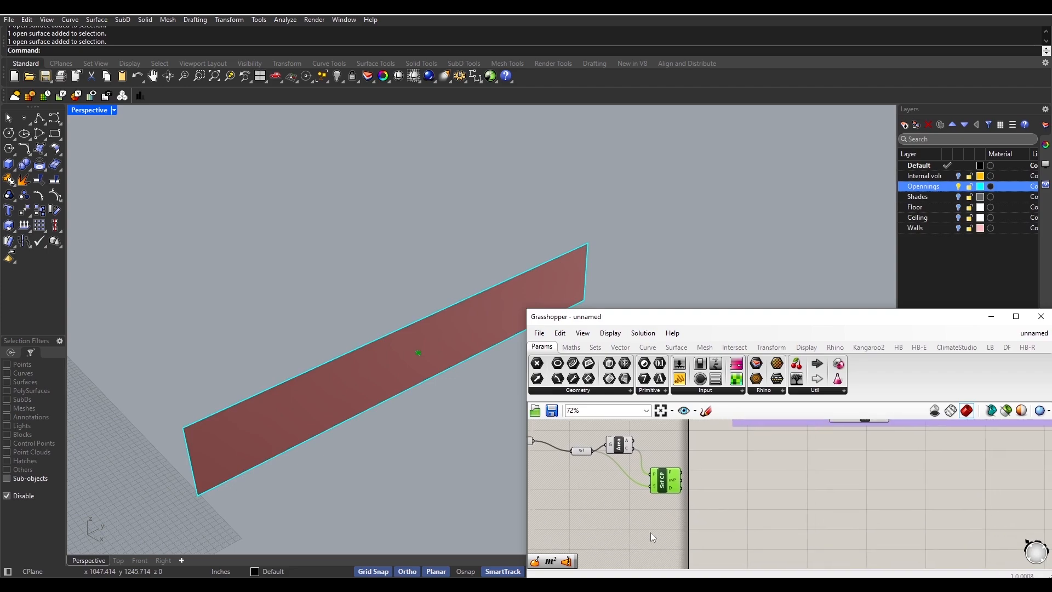
{"action": "scroll", "coordinate": [655, 527], "scroll_direction": "up", "scroll_amount": 1}
{"action": "double_click", "coordinate": [656, 528]}
{"action": "type", "text": "surface"}
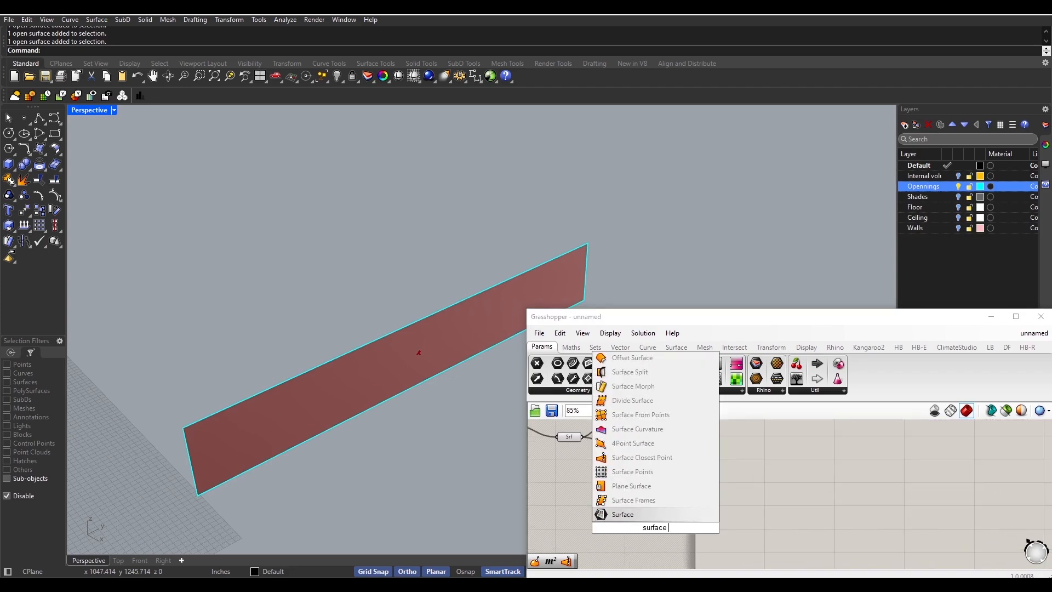
{"action": "type", "text": " eva"}
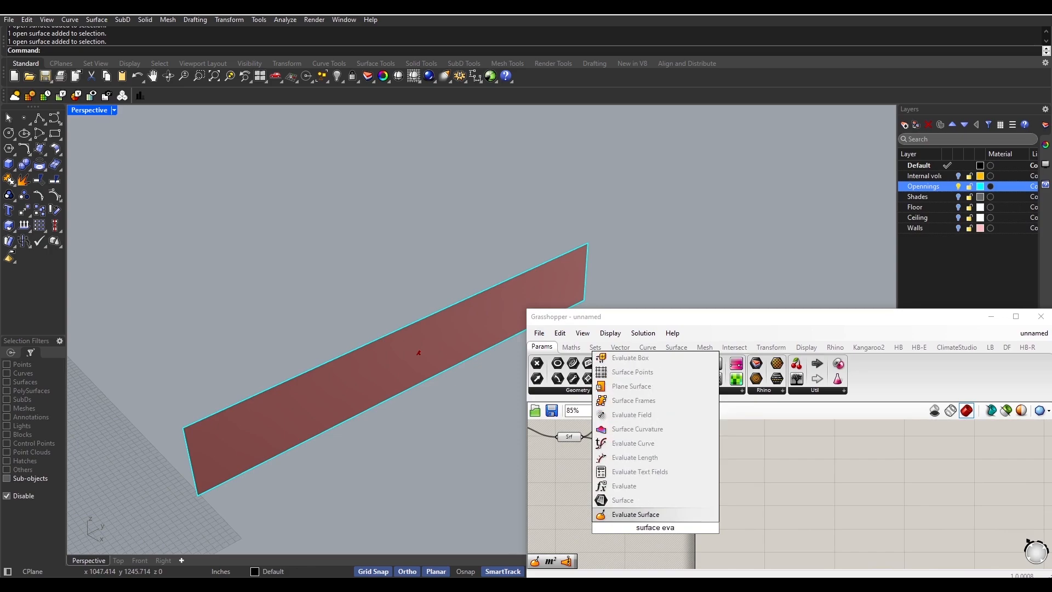
{"action": "key", "text": "Return"}
{"action": "mouse_move", "coordinate": [673, 528]}
{"action": "left_mouse_down"}
{"action": "mouse_move", "coordinate": [712, 537]}
{"action": "mouse_move", "coordinate": [687, 532]}
{"action": "left_mouse_up"}
{"action": "left_click_drag", "start_coordinate": [580, 437], "coordinate": [670, 520]}
{"action": "scroll", "coordinate": [637, 521], "scroll_direction": "down", "scroll_amount": 2}
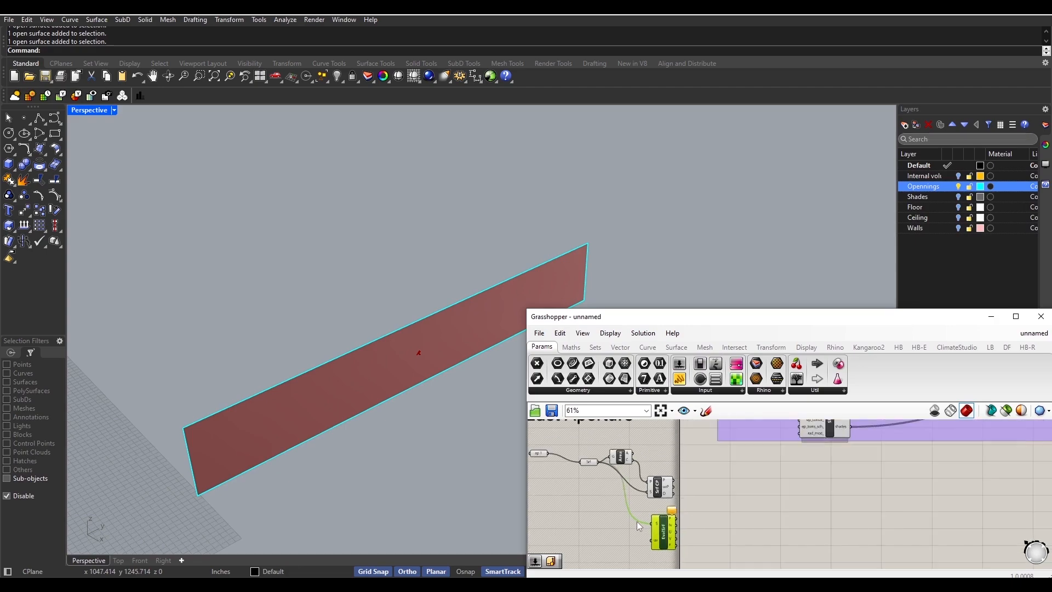
- Raise the Grasshopper window on the screen and add a Scale NU component below Evaluate Surface
{"action": "right_click_drag", "start_coordinate": [636, 521], "coordinate": [677, 508]}
{"action": "scroll", "coordinate": [646, 504], "scroll_direction": "up", "scroll_amount": 3}
{"action": "scroll", "coordinate": [678, 508], "scroll_direction": "down", "scroll_amount": 2}
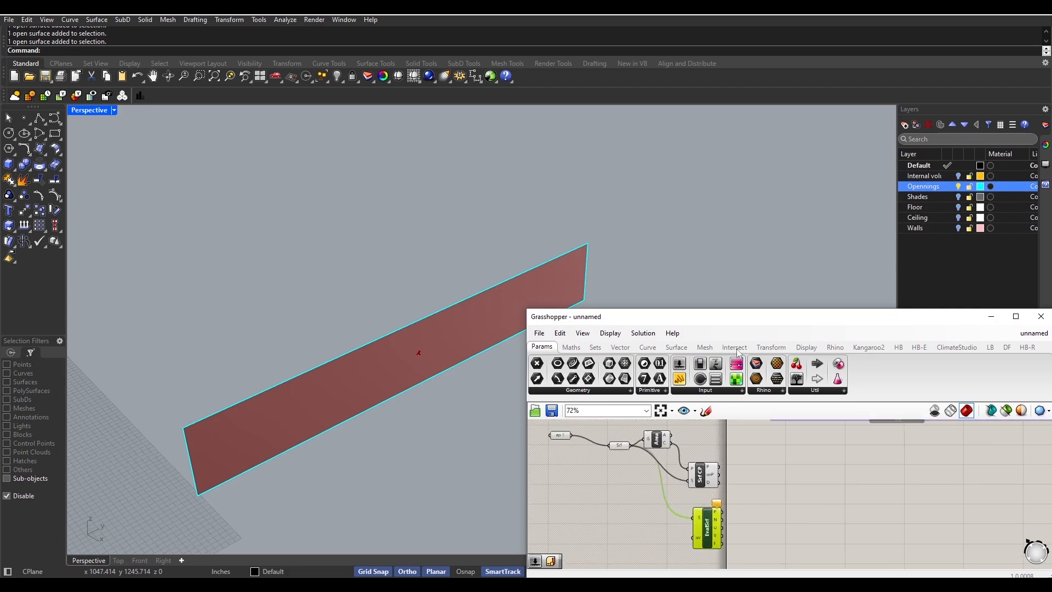
{"action": "left_click_drag", "start_coordinate": [745, 316], "coordinate": [745, 202]}
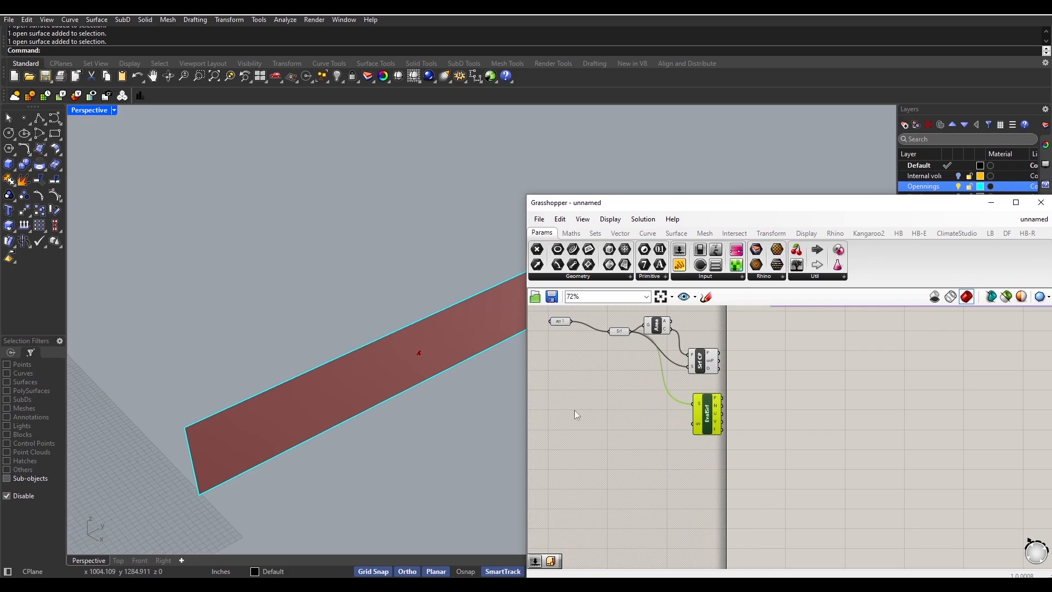
{"action": "double_click", "coordinate": [675, 471]}
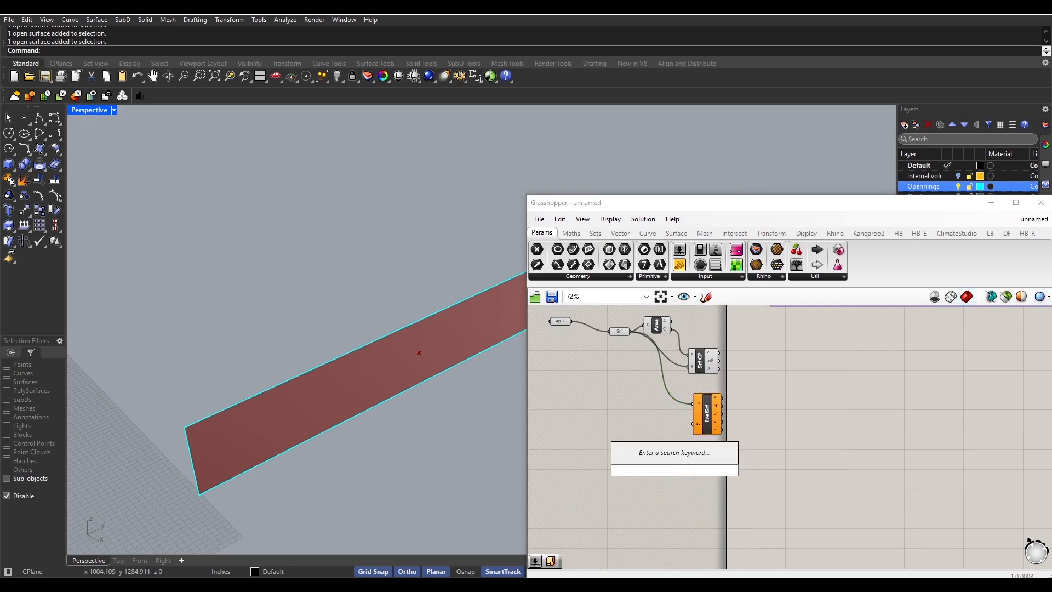
{"action": "type", "text": "scale n"}
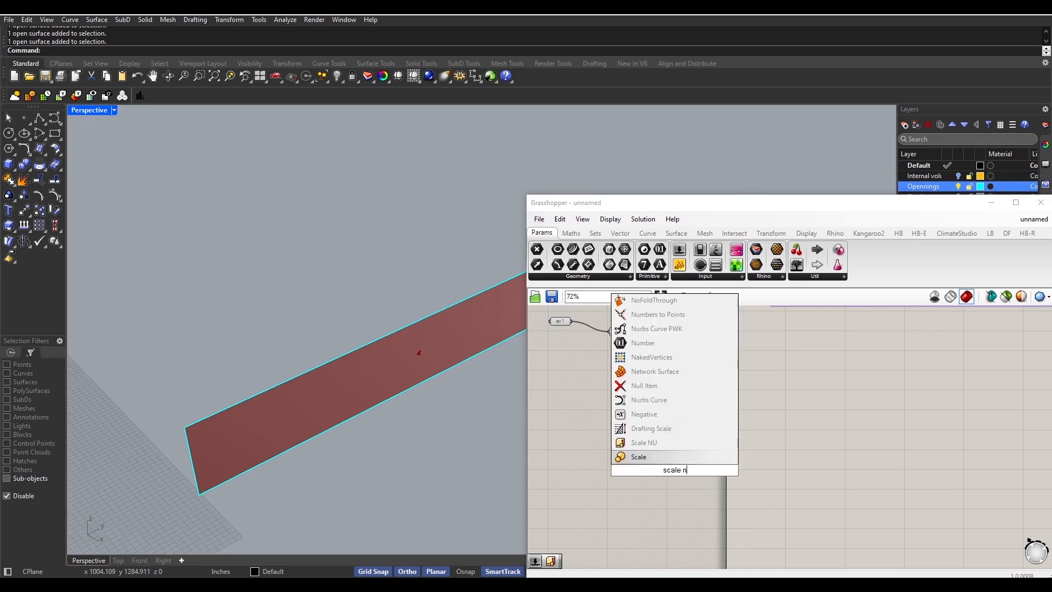
{"action": "type", "text": "u"}
{"action": "key", "text": "Return"}
{"action": "scroll", "coordinate": [692, 475], "scroll_direction": "up", "scroll_amount": 1}
{"action": "left_click_drag", "start_coordinate": [669, 476], "coordinate": [710, 482]}
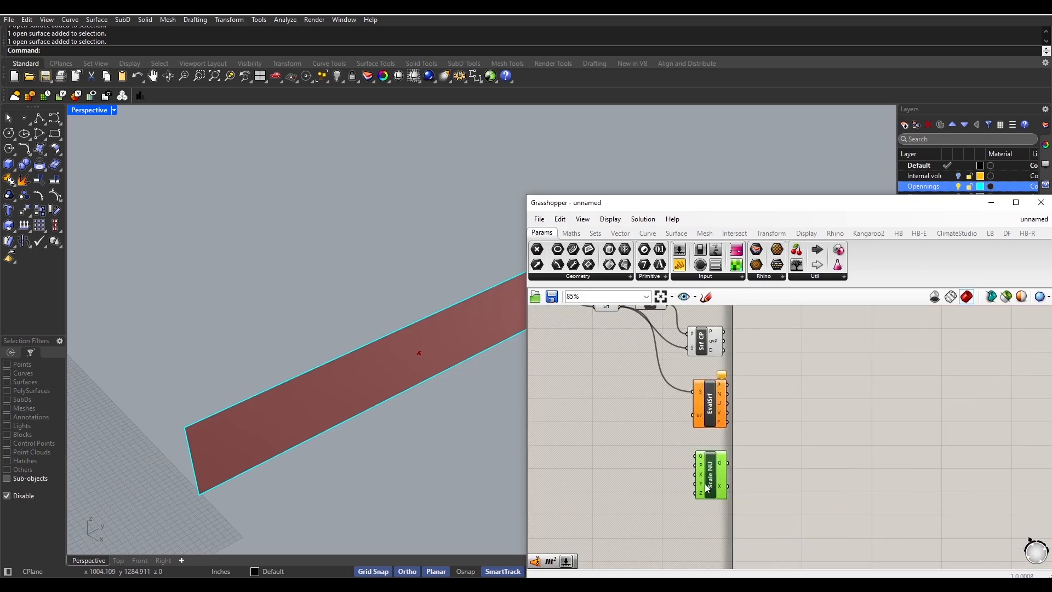
- Connect the Surface parameter to the geometry input of Scale NU
{"action": "scroll", "coordinate": [610, 433], "scroll_direction": "down", "scroll_amount": 1}
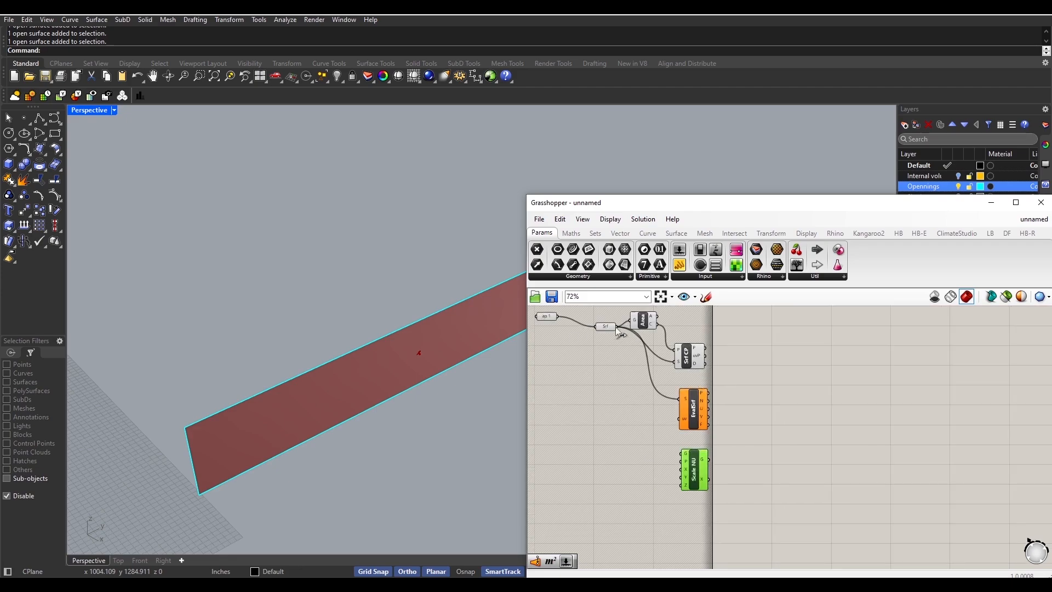
{"action": "left_click_drag", "start_coordinate": [616, 326], "coordinate": [706, 469]}
{"action": "scroll", "coordinate": [715, 455], "scroll_direction": "up", "scroll_amount": 1}
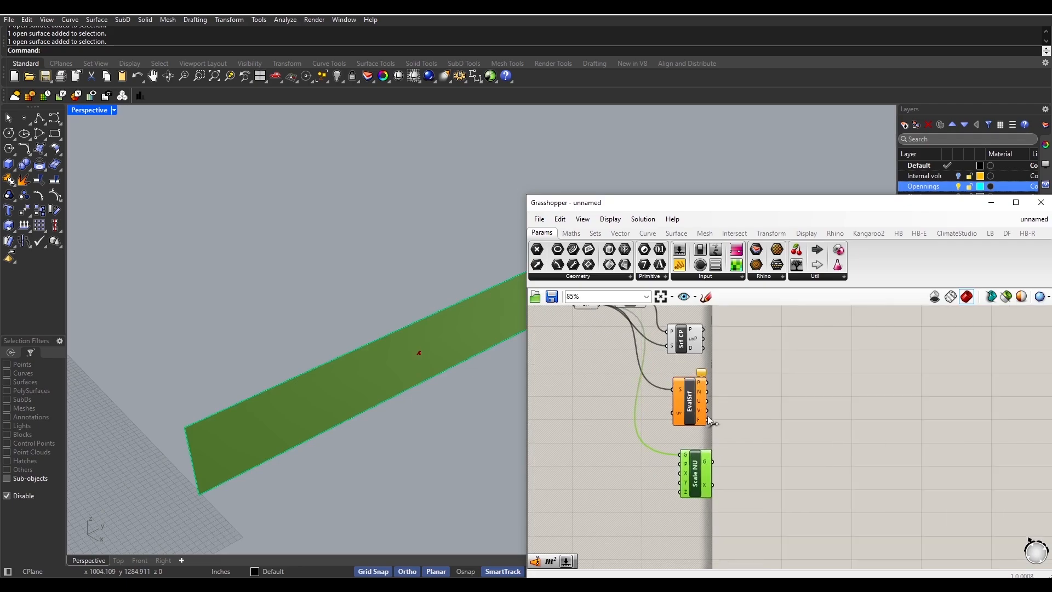
- Wire the uvP output of Surface Closest Point into Evaluate Surface, rearranging Evaluate Surface and Scale NU to make room
{"action": "left_click_drag", "start_coordinate": [701, 407], "coordinate": [768, 390]}
{"action": "left_click_drag", "start_coordinate": [691, 348], "coordinate": [750, 412]}
{"action": "scroll", "coordinate": [690, 406], "scroll_direction": "down", "scroll_amount": 1}
{"action": "left_click_drag", "start_coordinate": [695, 487], "coordinate": [700, 434]}
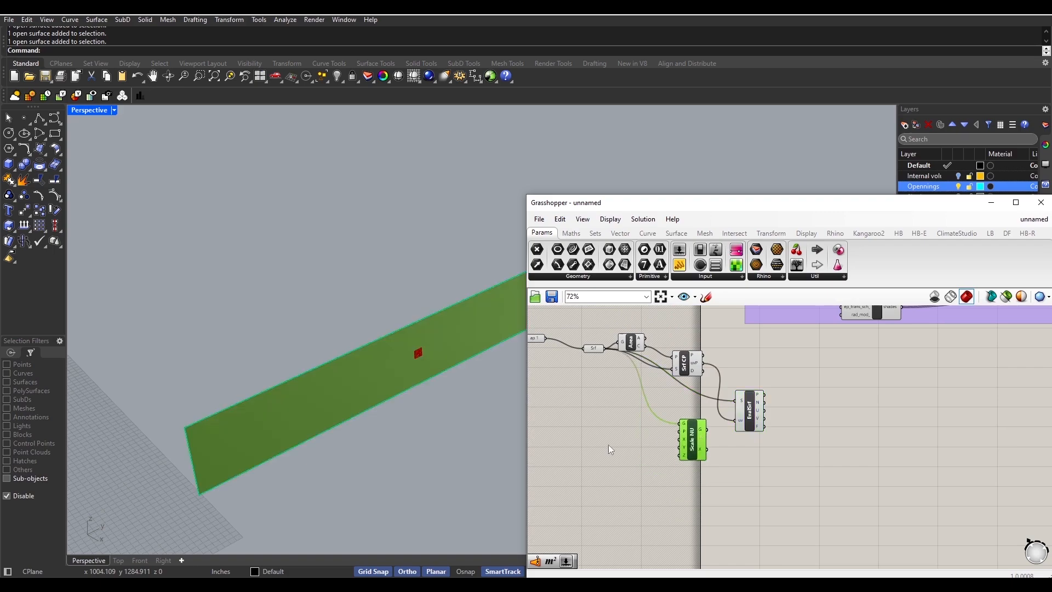
- Connect the point output of Evaluate Surface to the centre input of Scale NU, moving Scale NU to leave room for sliders
{"action": "scroll", "coordinate": [459, 452], "scroll_direction": "down", "scroll_amount": 1}
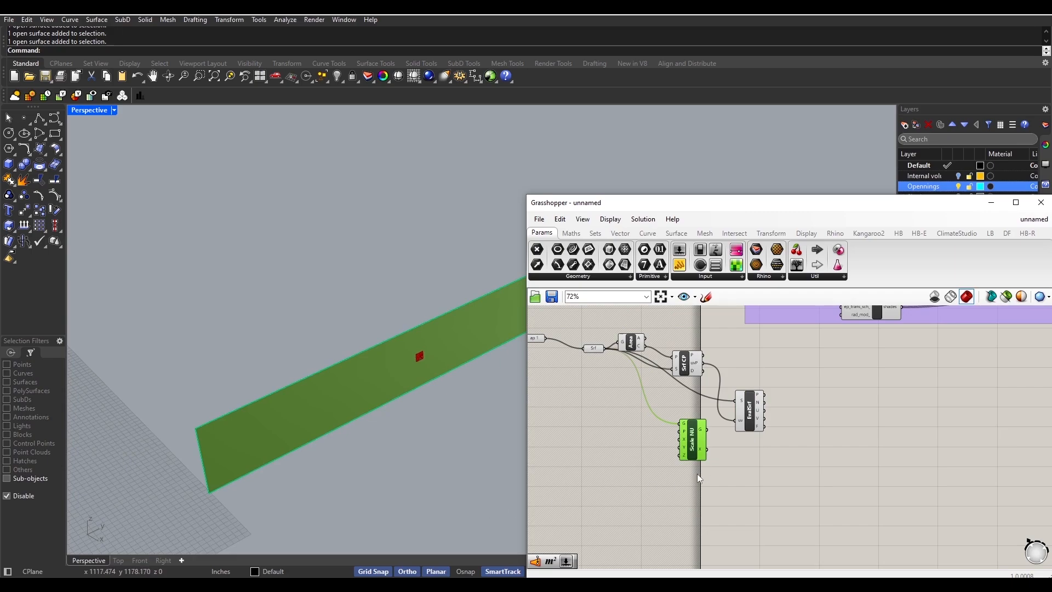
{"action": "left_click_drag", "start_coordinate": [699, 453], "coordinate": [798, 489]}
{"action": "left_click_drag", "start_coordinate": [764, 394], "coordinate": [777, 368]}
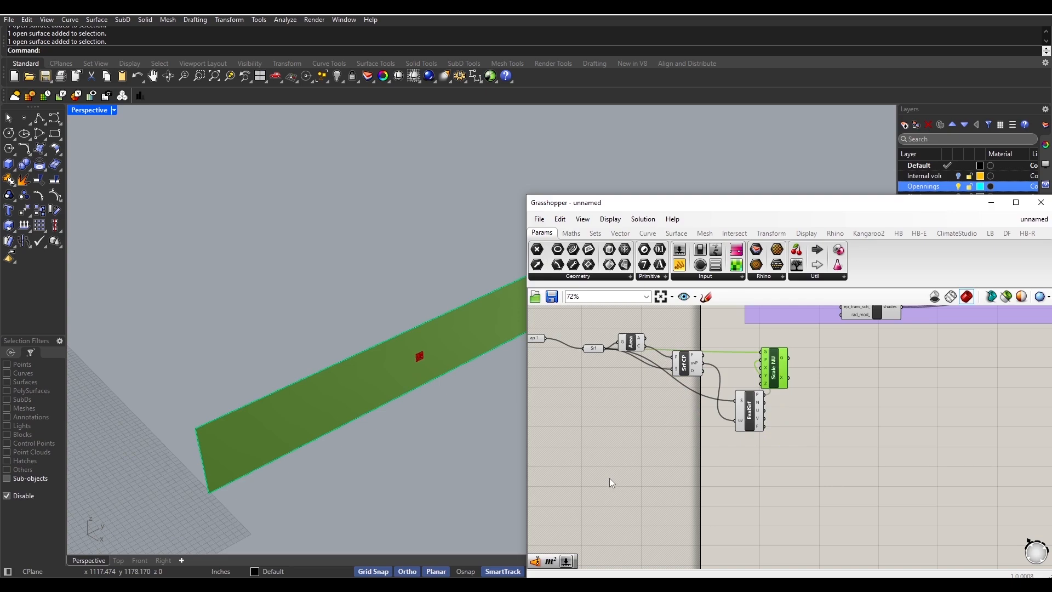
{"action": "right_click_drag", "start_coordinate": [612, 479], "coordinate": [586, 498]}
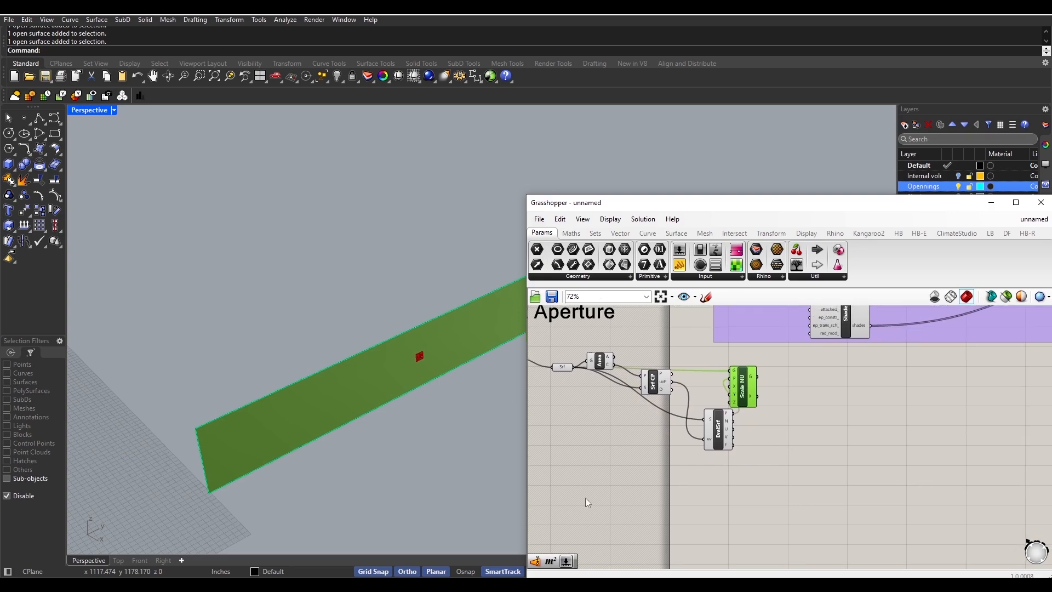
{"action": "scroll", "coordinate": [791, 460], "scroll_direction": "up", "scroll_amount": 1}
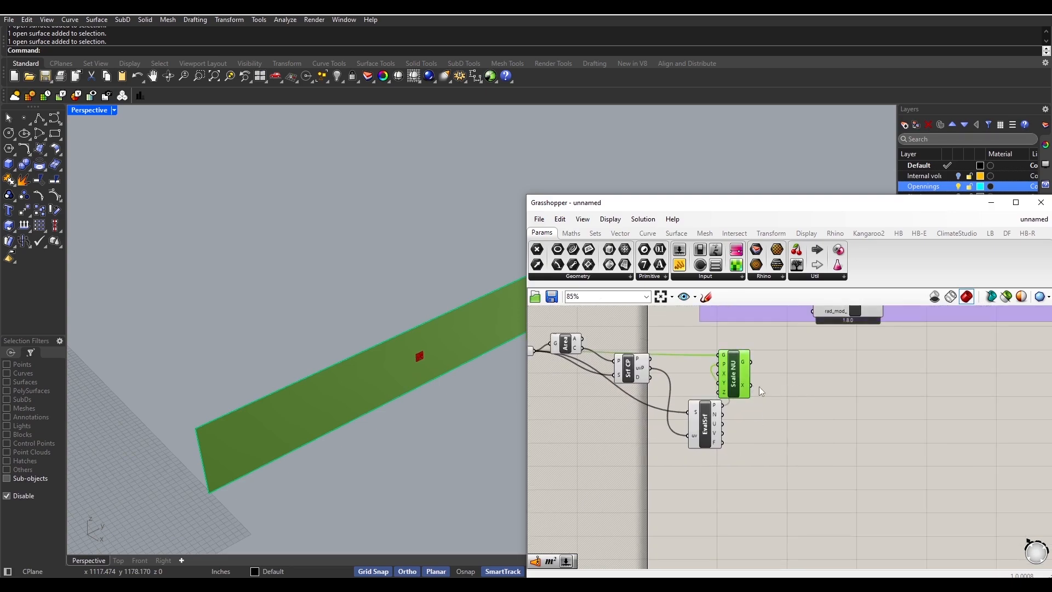
{"action": "left_click_drag", "start_coordinate": [734, 382], "coordinate": [839, 382]}
- Add a number slider ranging from 0.1 to 5.0 beside Scale NU and make two copies of it
{"action": "double_click", "coordinate": [777, 410]}
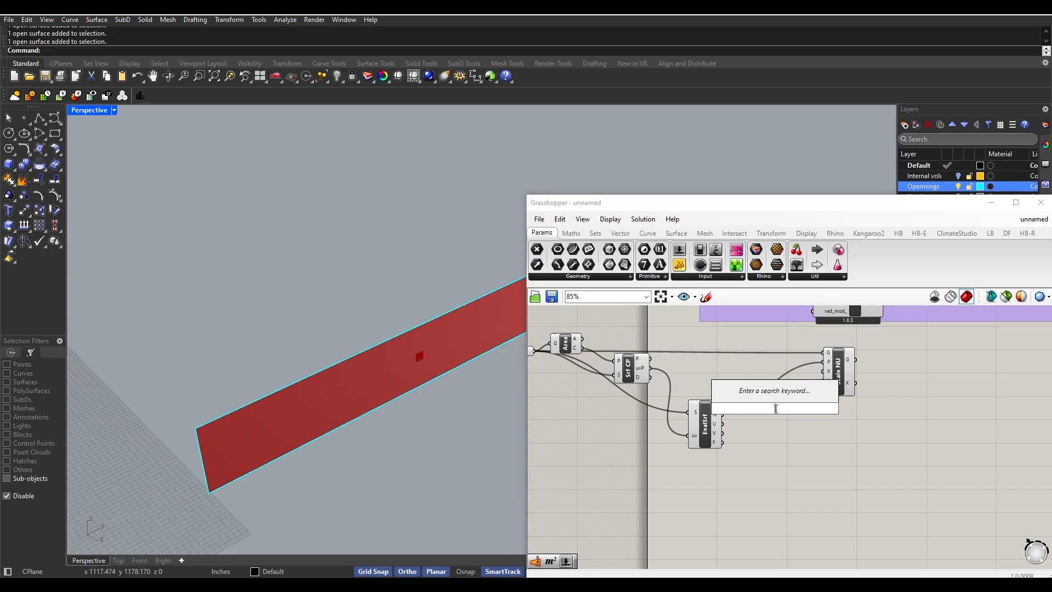
{"action": "type", "text": ".1"}
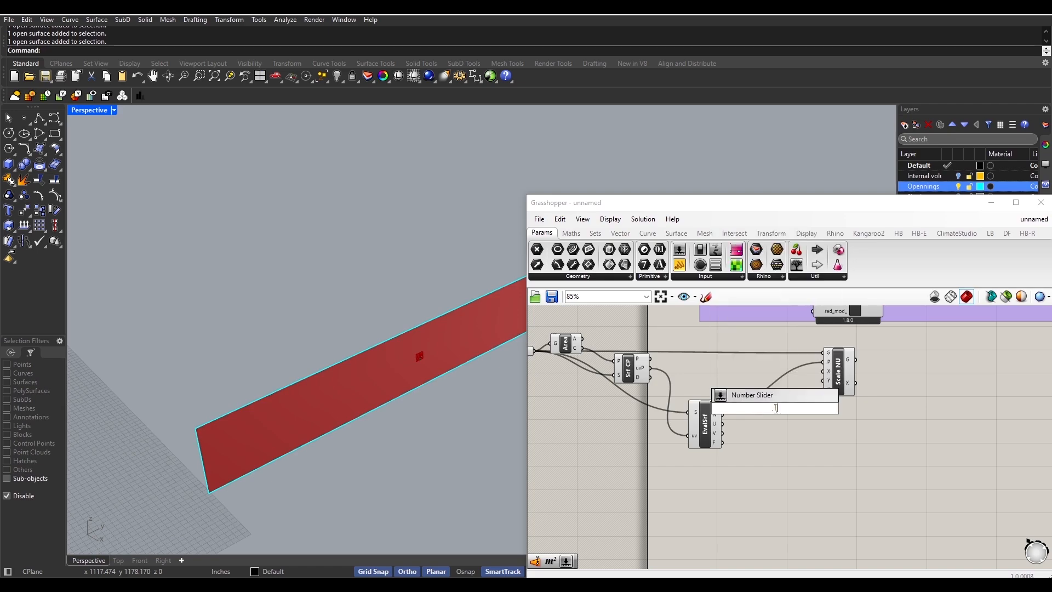
{"action": "type", "text": ".."}
{"action": "key", "text": "Return"}
{"action": "scroll", "coordinate": [782, 409], "scroll_direction": "up", "scroll_amount": 3}
{"action": "left_click_drag", "start_coordinate": [788, 409], "coordinate": [791, 354]}
{"action": "key", "text": "ctrl+c"}
{"action": "key", "text": "ctrl+v"}
{"action": "key", "text": "ctrl+v"}
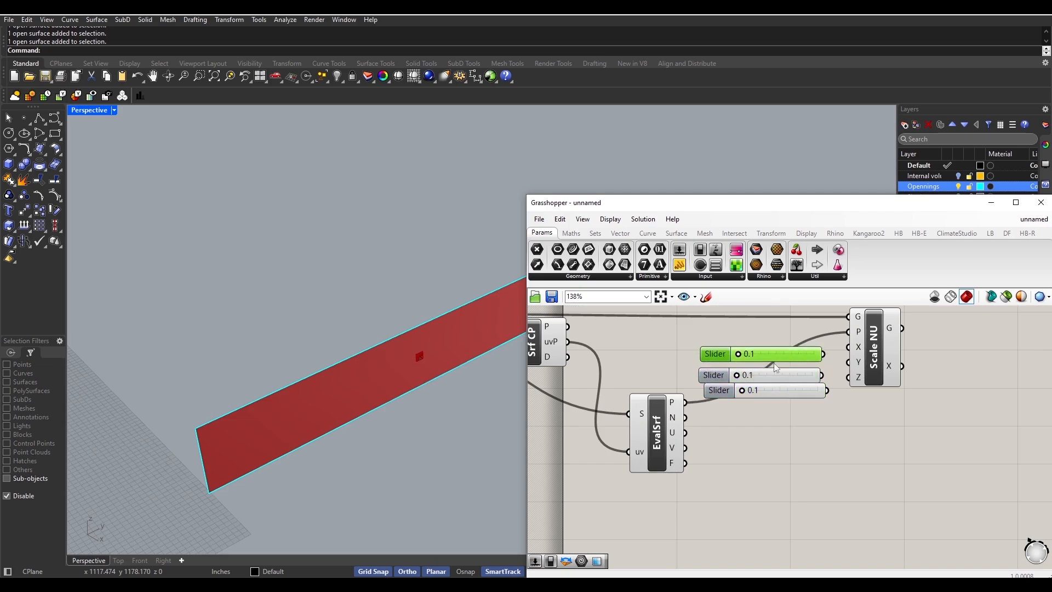
- Set all three number sliders beside Scale NU to 1.0
{"action": "double_click", "coordinate": [752, 354]}
{"action": "type", "text": "1"}
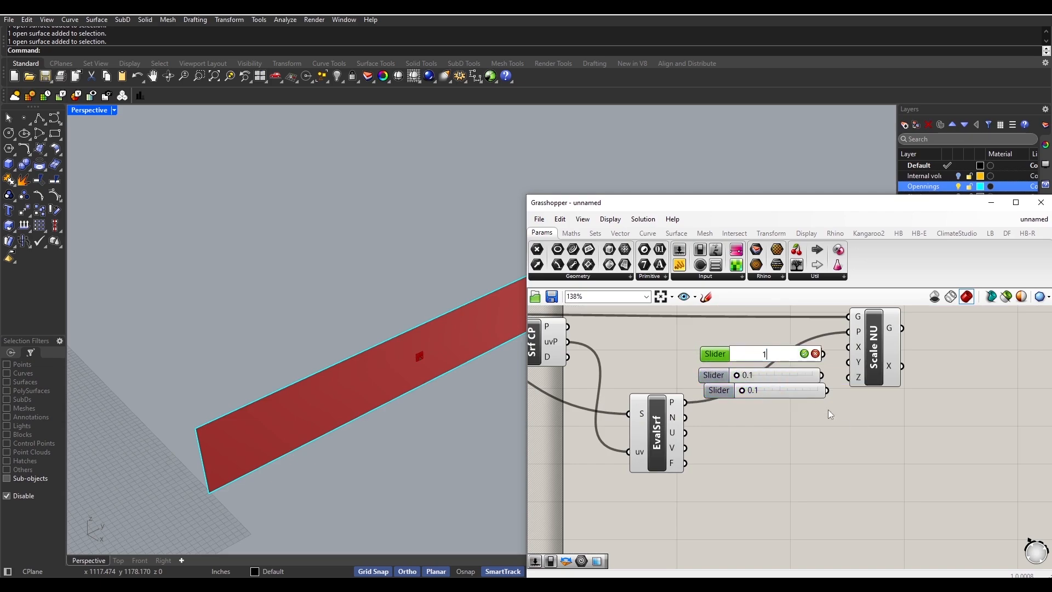
{"action": "left_click", "coordinate": [804, 354]}
{"action": "double_click", "coordinate": [776, 376]}
{"action": "type", "text": "1"}
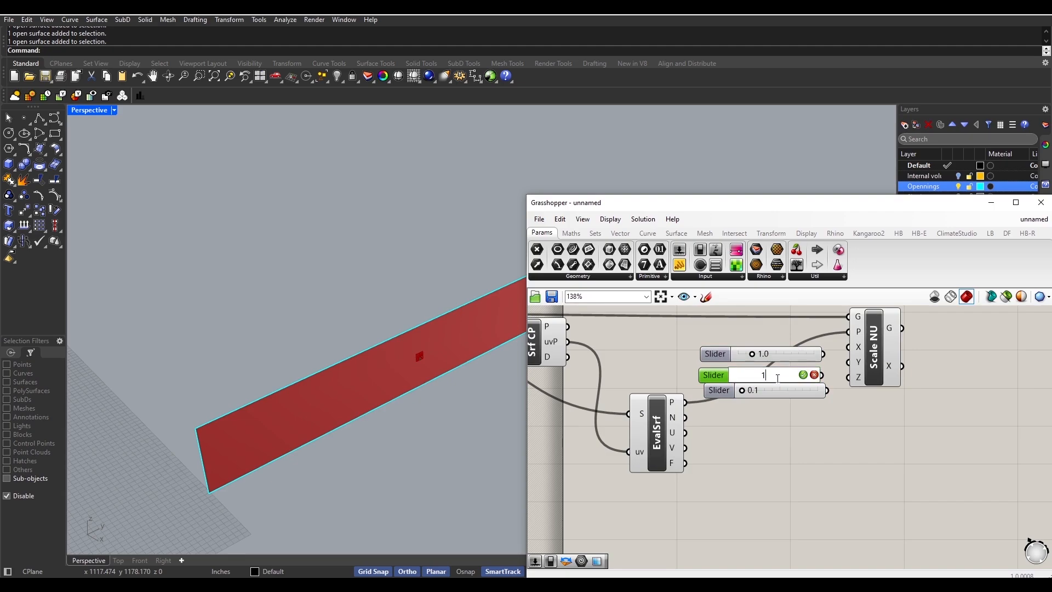
{"action": "key", "text": "Return"}
{"action": "double_click", "coordinate": [784, 390]}
{"action": "type", "text": "1"}
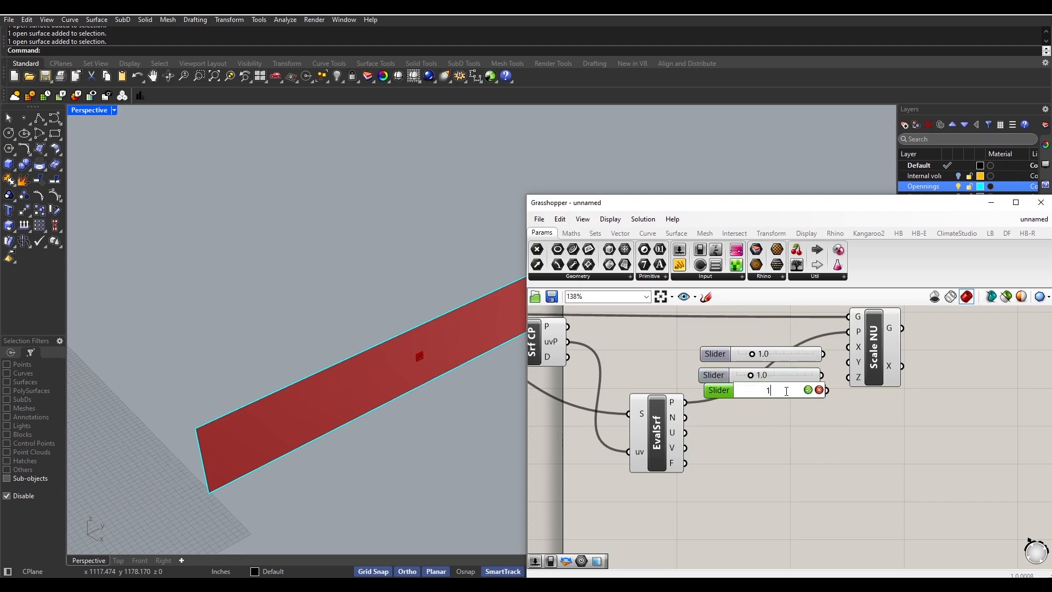
{"action": "key", "text": "Return"}
- Connect the three sliders to the X, Y and Z scale inputs of Scale NU
{"action": "left_click", "coordinate": [795, 353]}
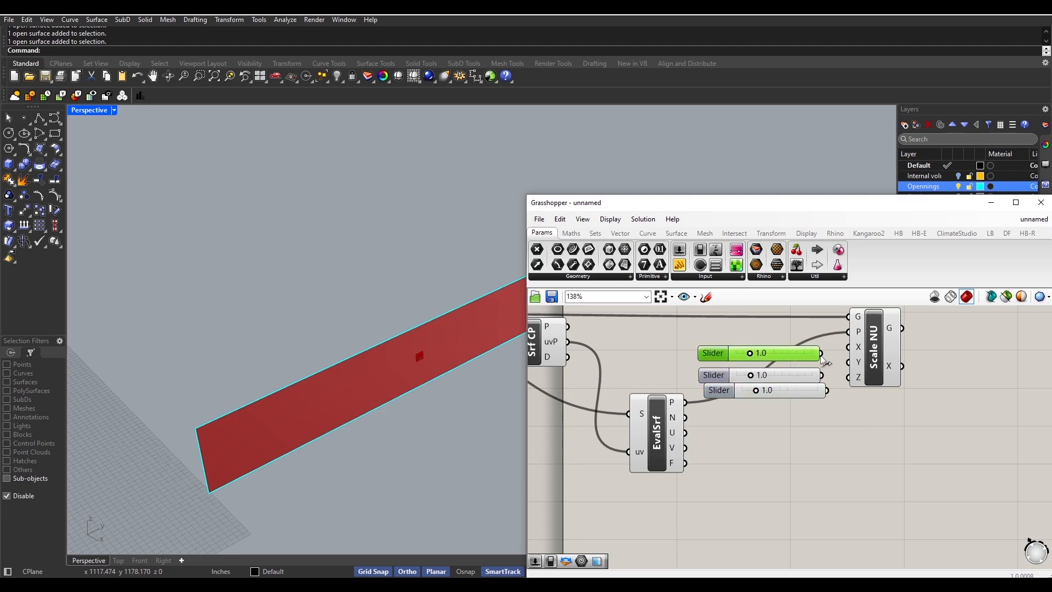
{"action": "left_click_drag", "start_coordinate": [823, 354], "coordinate": [849, 362]}
{"action": "left_click", "coordinate": [793, 392]}
{"action": "left_click_drag", "start_coordinate": [794, 393], "coordinate": [849, 378]}
{"action": "scroll", "coordinate": [773, 433], "scroll_direction": "down", "scroll_amount": 3}
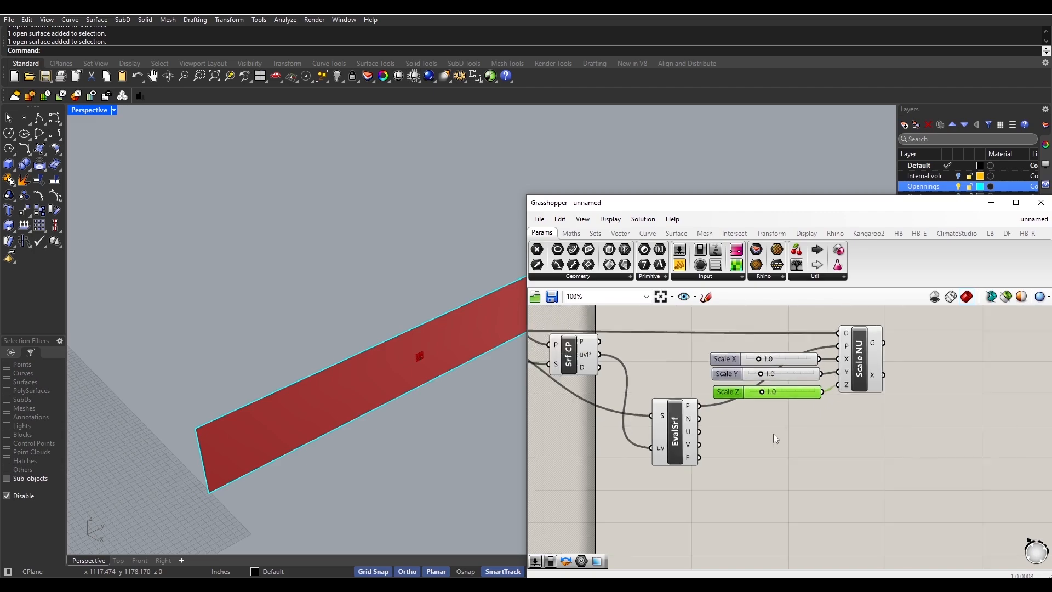
- Test the Scale X slider at 2.2 while previewing the Scale NU result, and return it to 1.0
{"action": "scroll", "coordinate": [720, 465], "scroll_direction": "up", "scroll_amount": 5}
{"action": "scroll", "coordinate": [433, 390], "scroll_direction": "down", "scroll_amount": 1}
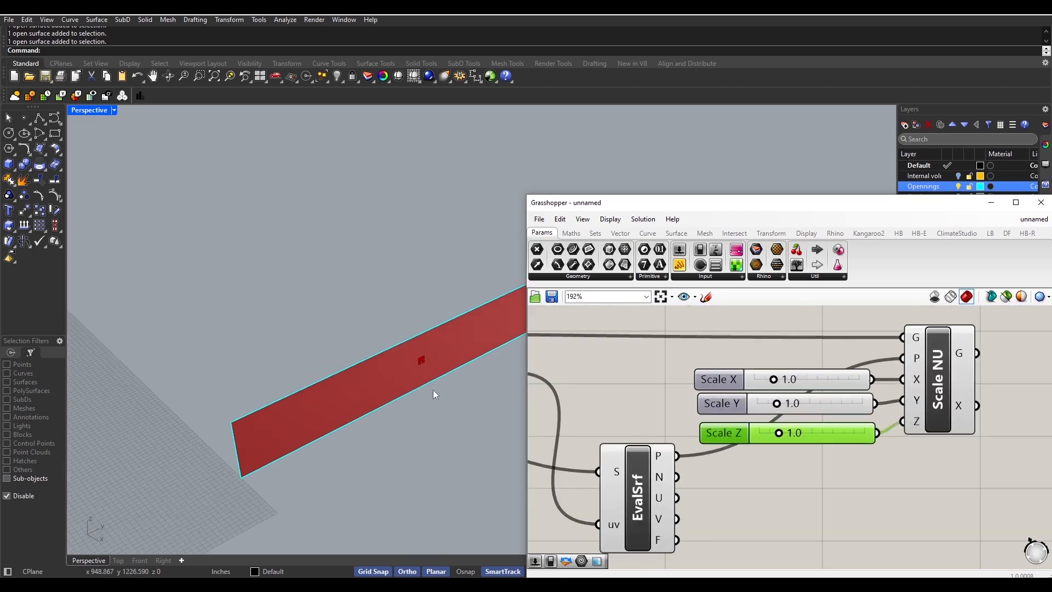
{"action": "scroll", "coordinate": [351, 460], "scroll_direction": "down", "scroll_amount": 4}
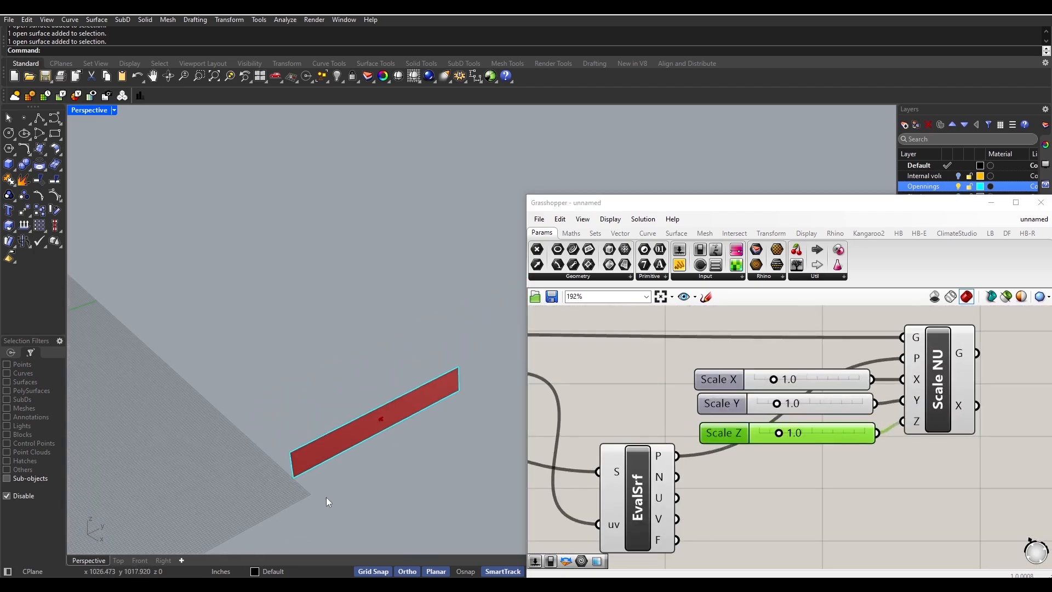
{"action": "left_click_drag", "start_coordinate": [774, 380], "coordinate": [800, 382]}
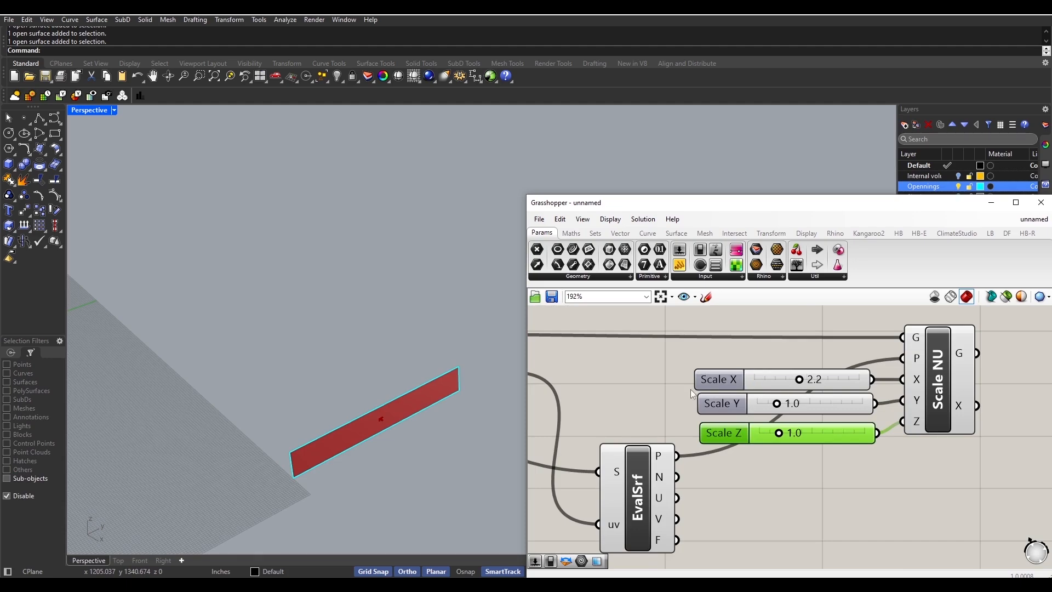
{"action": "scroll", "coordinate": [705, 414], "scroll_direction": "down", "scroll_amount": 3}
{"action": "left_click", "coordinate": [847, 408]}
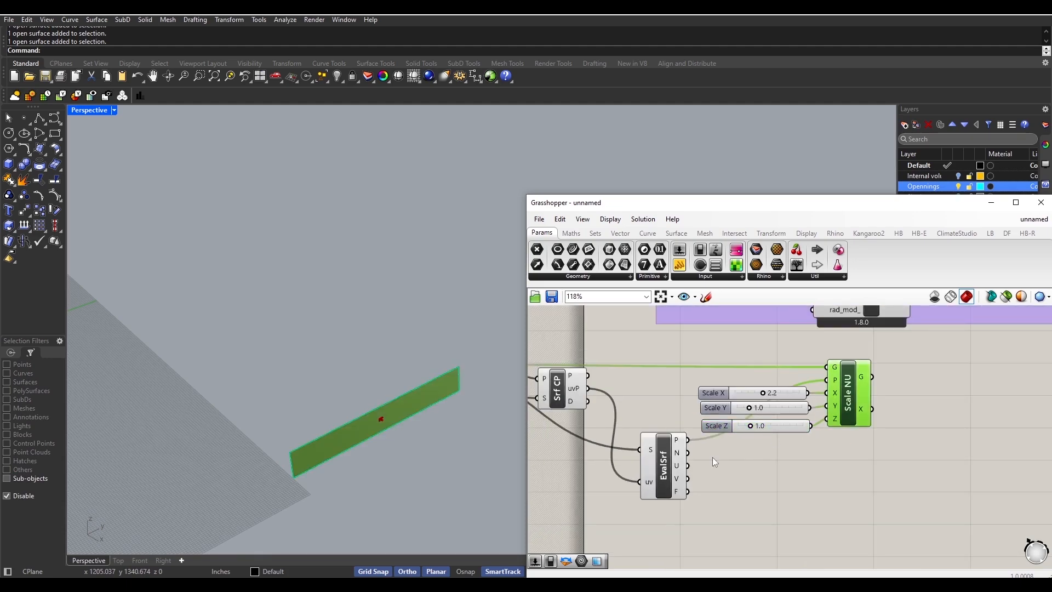
{"action": "left_click", "coordinate": [763, 394]}
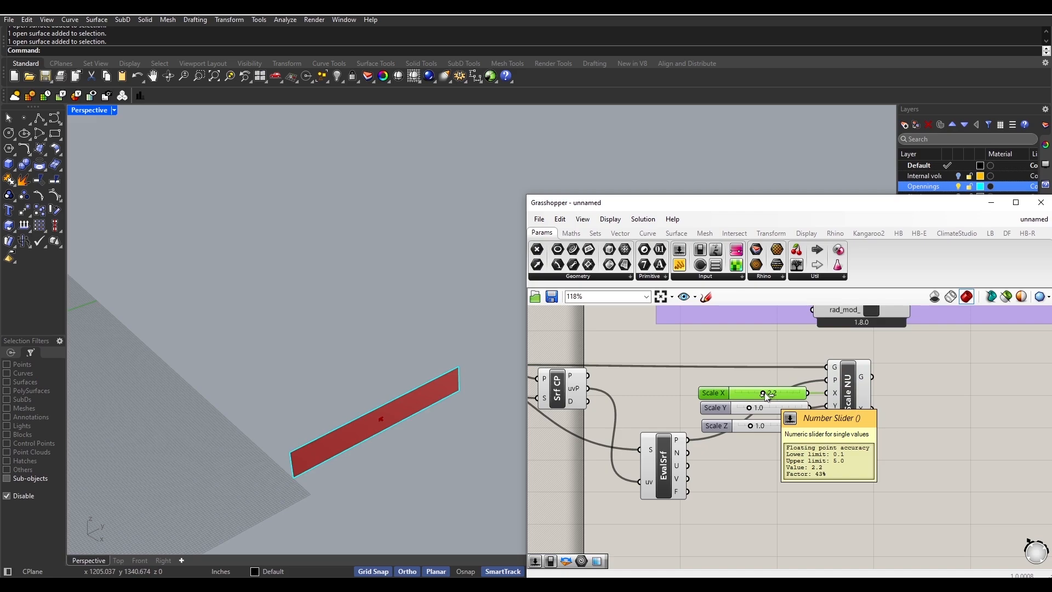
{"action": "scroll", "coordinate": [764, 394], "scroll_direction": "up", "scroll_amount": 3}
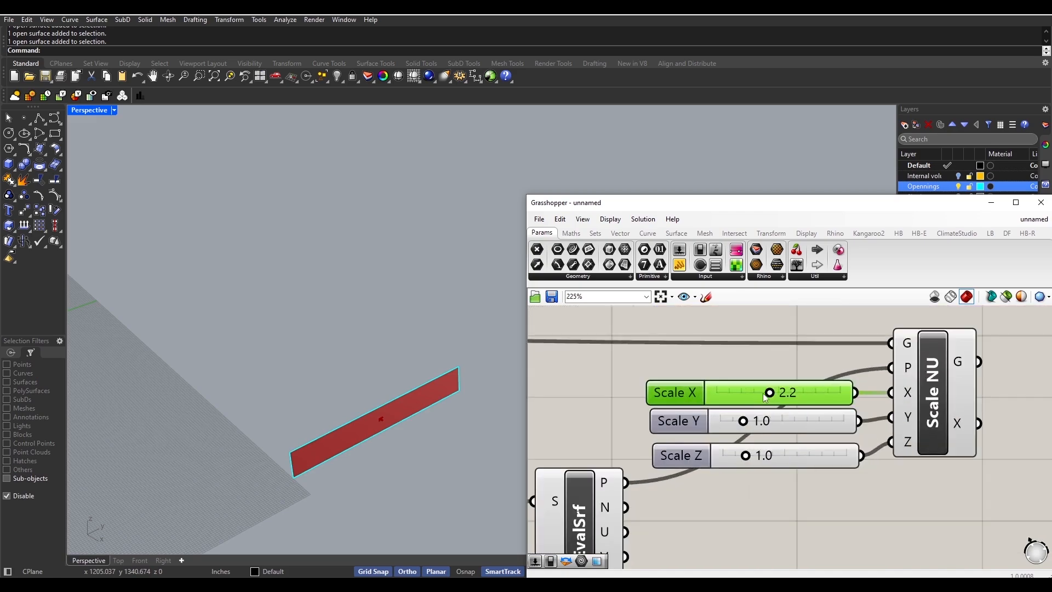
{"action": "left_click_drag", "start_coordinate": [769, 394], "coordinate": [738, 395]}
{"action": "scroll", "coordinate": [800, 472], "scroll_direction": "down", "scroll_amount": 6}
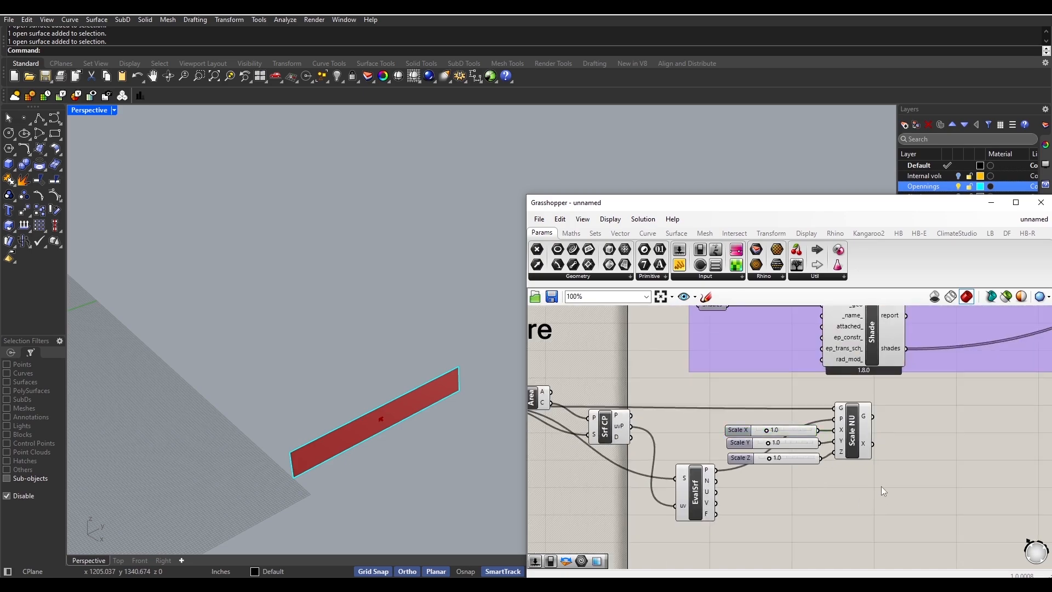
- Move the West, South and East Aperture labels with all their components clear of the frame around the Model and Environment Assigning group
{"action": "scroll", "coordinate": [762, 496], "scroll_direction": "down", "scroll_amount": 2}
{"action": "right_click_drag", "start_coordinate": [767, 493], "coordinate": [838, 465]}
{"action": "scroll", "coordinate": [668, 452], "scroll_direction": "up", "scroll_amount": 2}
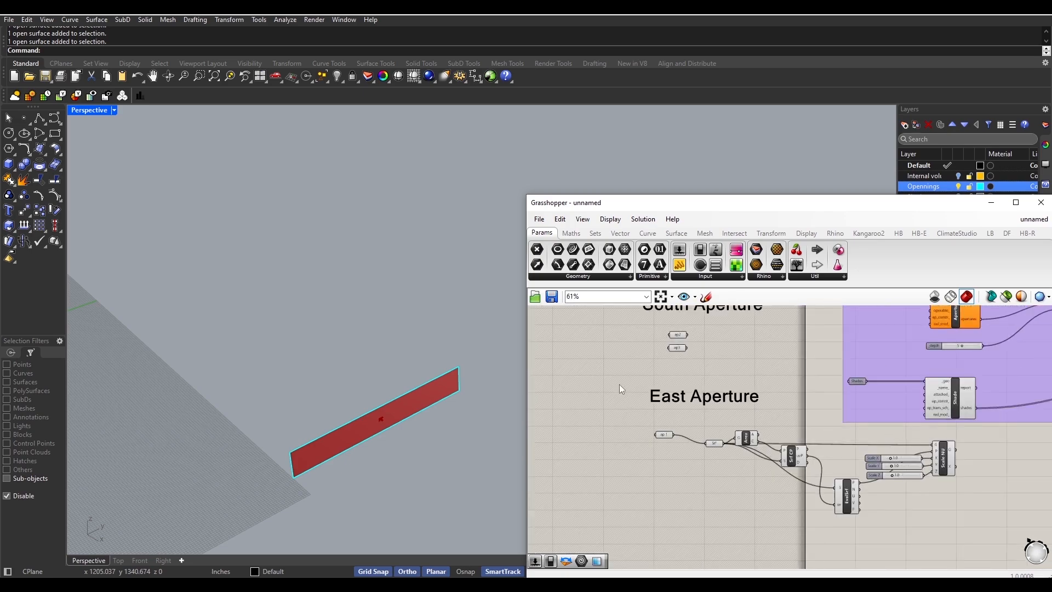
{"action": "scroll", "coordinate": [640, 418], "scroll_direction": "down", "scroll_amount": 3}
{"action": "scroll", "coordinate": [652, 431], "scroll_direction": "down", "scroll_amount": 2}
{"action": "left_click_drag", "start_coordinate": [629, 337], "coordinate": [731, 495]}
{"action": "scroll", "coordinate": [737, 485], "scroll_direction": "up", "scroll_amount": 2}
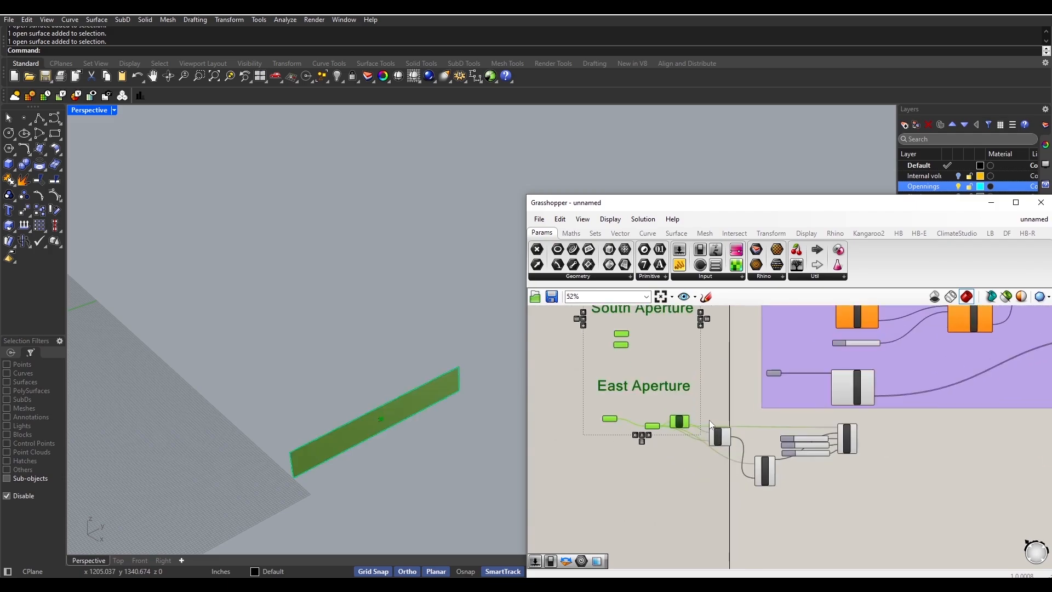
{"action": "left_click_drag", "start_coordinate": [709, 420], "coordinate": [715, 455], "text": "shift"}
{"action": "scroll", "coordinate": [805, 483], "scroll_direction": "down", "scroll_amount": 3}
{"action": "left_click_drag", "start_coordinate": [678, 325], "coordinate": [795, 518]}
{"action": "left_click_drag", "start_coordinate": [798, 463], "coordinate": [848, 504], "text": "shift"}
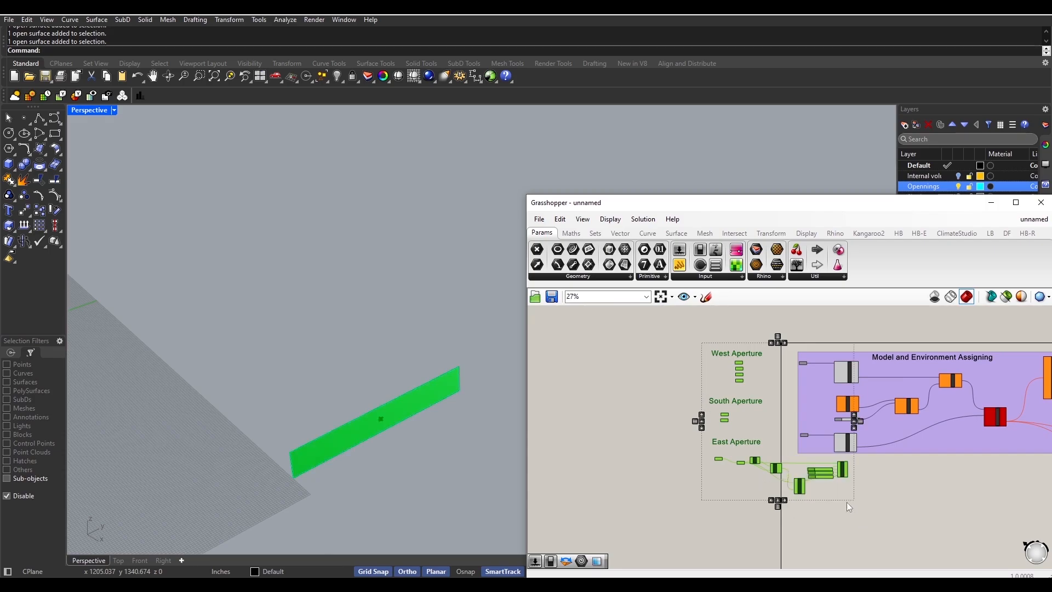
{"action": "left_click_drag", "start_coordinate": [775, 474], "coordinate": [679, 467]}
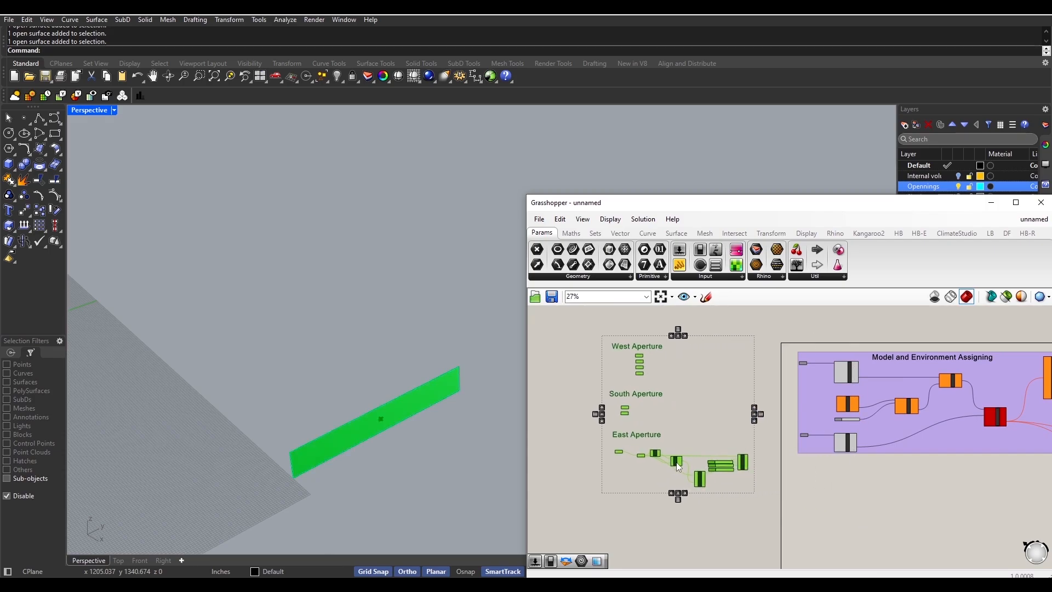
{"action": "left_click", "coordinate": [772, 488]}
- Connect the geometry output of Scale NU to the _geo input of the Honeybee Aperture component
{"action": "scroll", "coordinate": [748, 469], "scroll_direction": "up", "scroll_amount": 6}
{"action": "scroll", "coordinate": [747, 475], "scroll_direction": "down", "scroll_amount": 3}
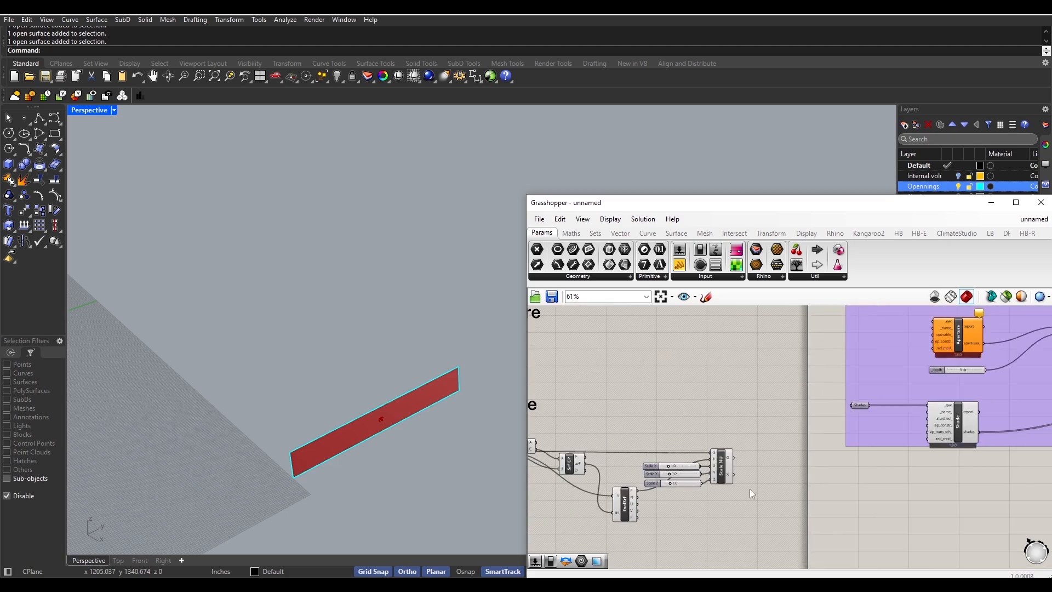
{"action": "right_click_drag", "start_coordinate": [749, 489], "coordinate": [691, 528]}
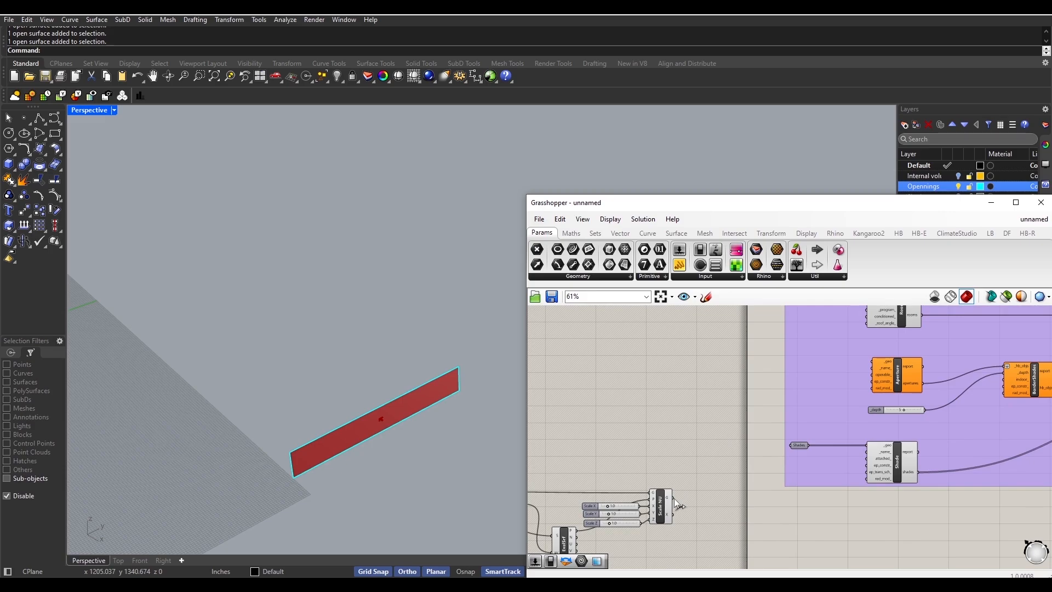
{"action": "left_click_drag", "start_coordinate": [675, 501], "coordinate": [868, 366]}
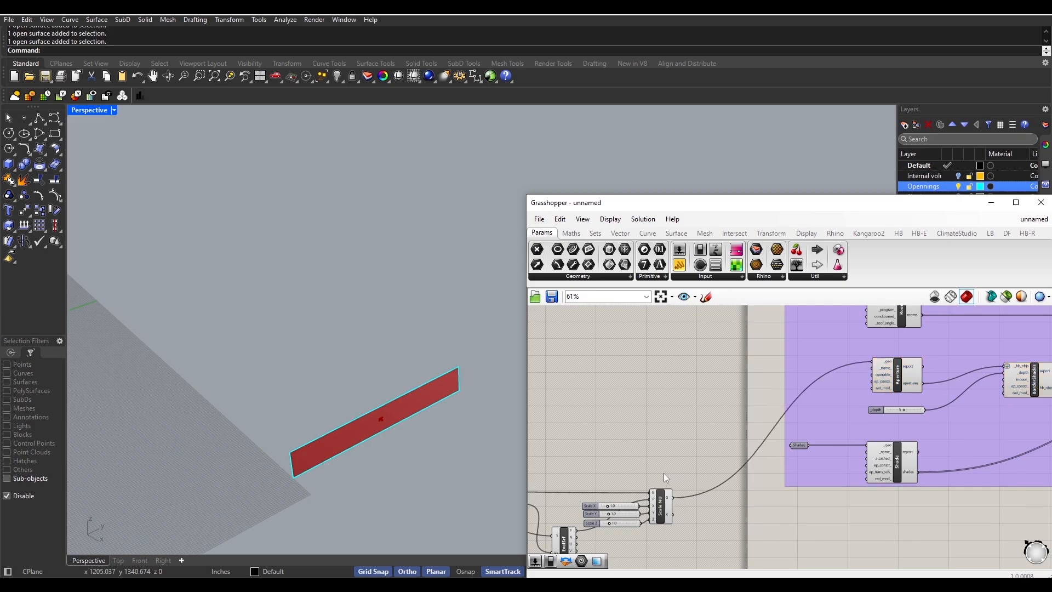
- Try the Scale NU sliders at Scale X 0.9, Scale Y 1.5 and Scale Z 0.9 while previewing the aperture
{"action": "right_click_drag", "start_coordinate": [696, 542], "coordinate": [779, 509]}
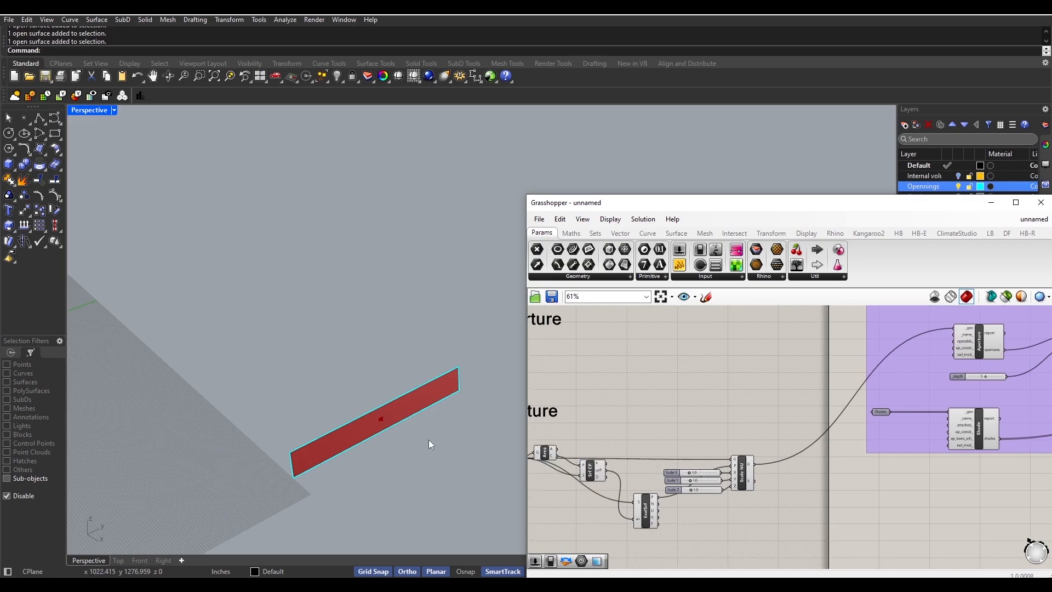
{"action": "scroll", "coordinate": [430, 439], "scroll_direction": "up", "scroll_amount": 1}
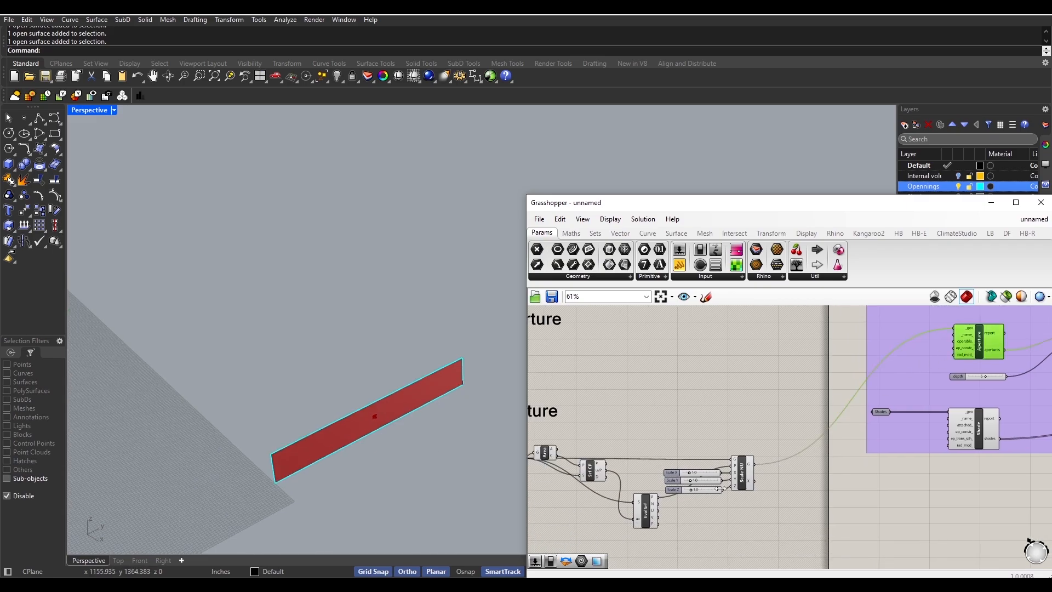
{"action": "left_click", "coordinate": [740, 478]}
{"action": "scroll", "coordinate": [712, 498], "scroll_direction": "up", "scroll_amount": 5}
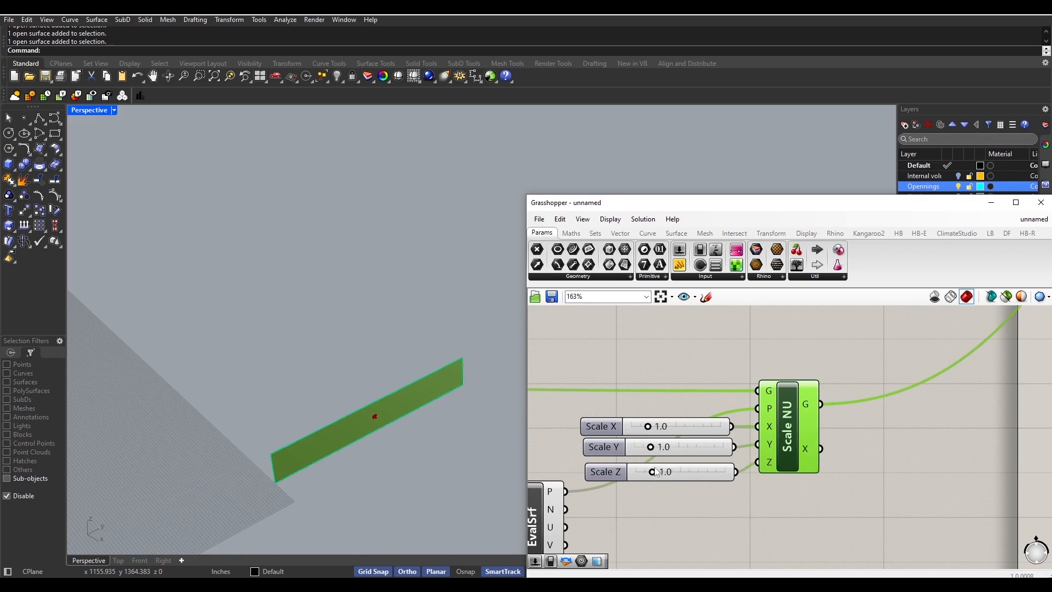
{"action": "mouse_move", "coordinate": [651, 447]}
{"action": "left_mouse_down"}
{"action": "mouse_move", "coordinate": [669, 447]}
{"action": "mouse_move", "coordinate": [660, 454]}
{"action": "mouse_move", "coordinate": [645, 430]}
{"action": "left_mouse_up"}
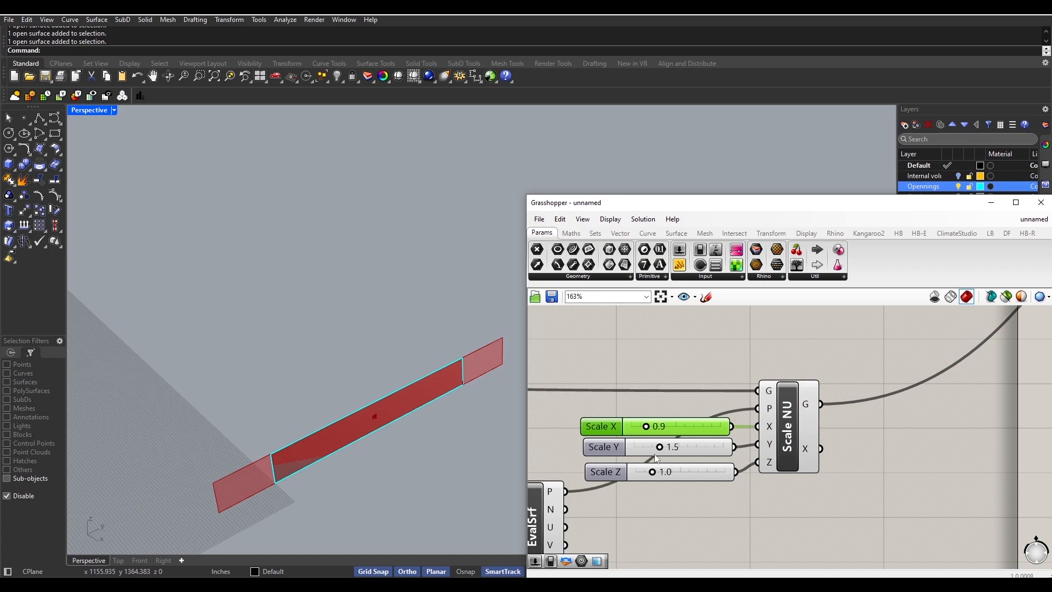
{"action": "mouse_move", "coordinate": [653, 474]}
{"action": "left_mouse_down"}
{"action": "mouse_move", "coordinate": [680, 472]}
{"action": "mouse_move", "coordinate": [650, 475]}
{"action": "left_mouse_up"}
- Set the Scale X slider of the Scale NU component to 1.0
{"action": "double_click", "coordinate": [683, 474]}
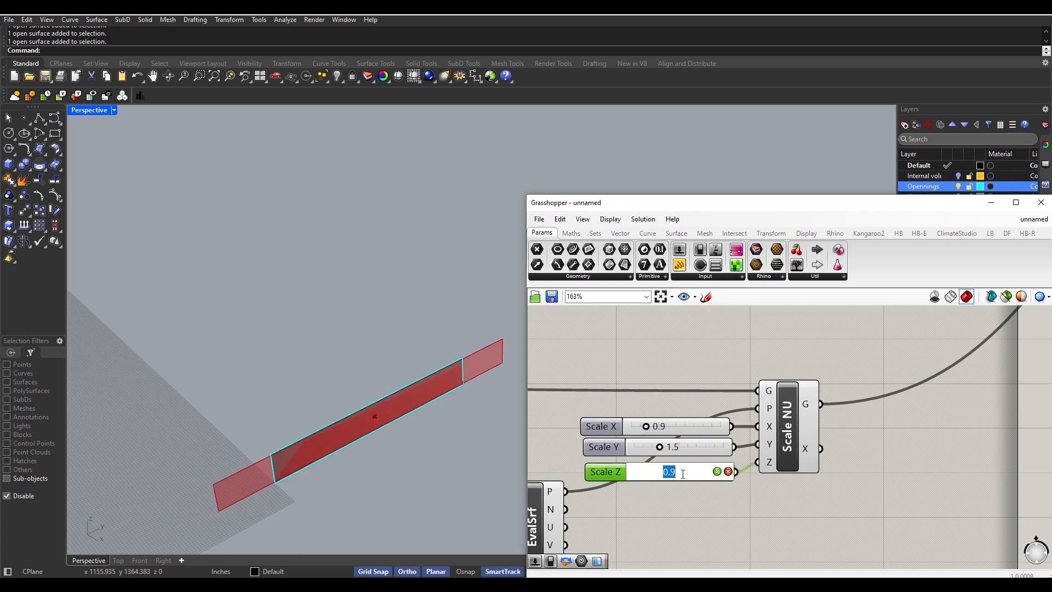
{"action": "left_click", "coordinate": [685, 447]}
{"action": "double_click", "coordinate": [687, 446]}
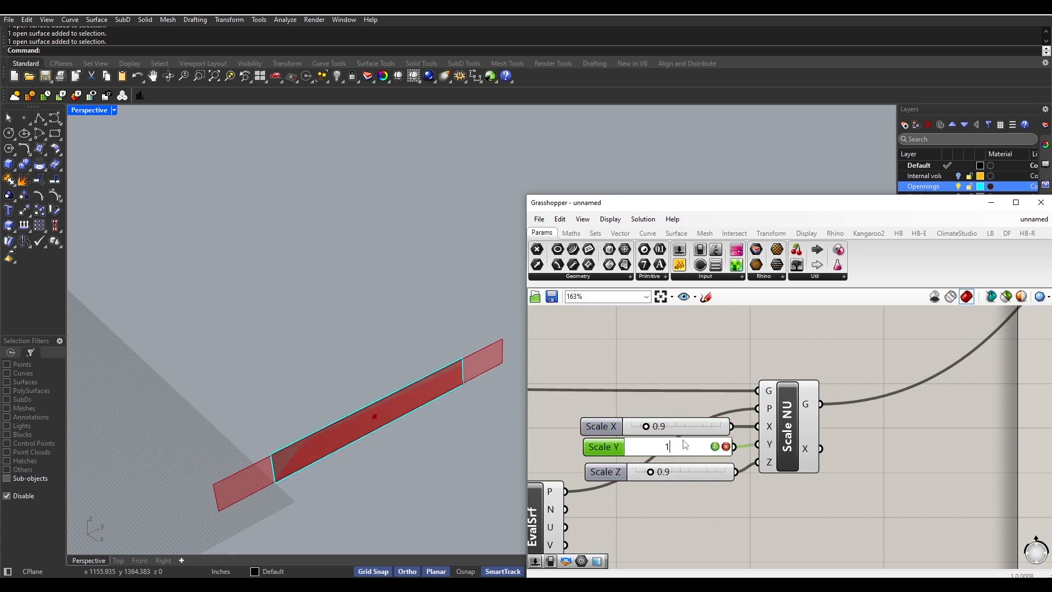
{"action": "left_click", "coordinate": [692, 432]}
{"action": "double_click", "coordinate": [691, 432]}
{"action": "type", "text": "1"}
{"action": "left_click", "coordinate": [724, 503]}
{"action": "double_click", "coordinate": [684, 432]}
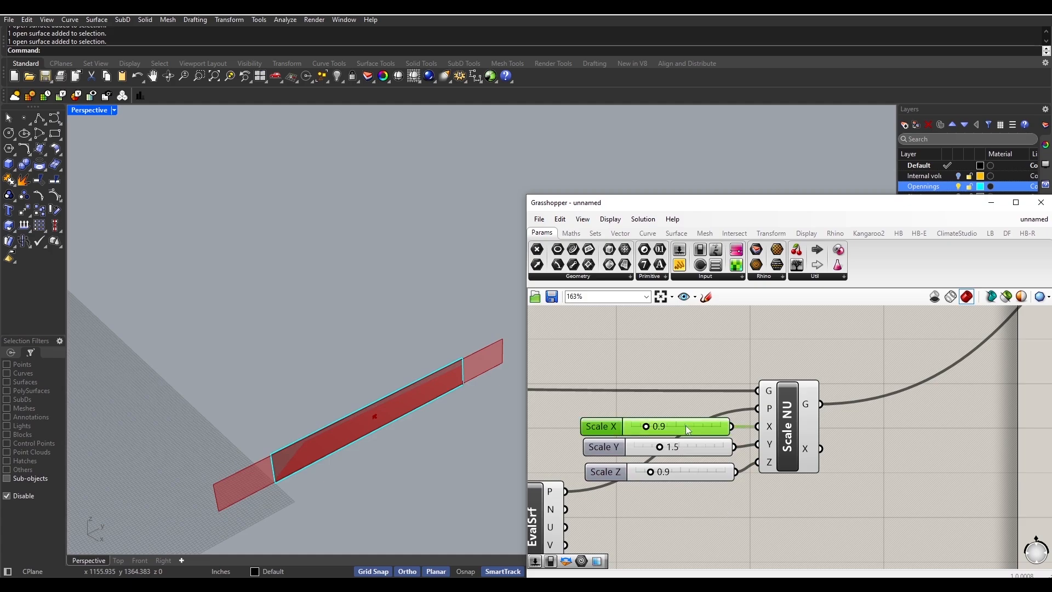
{"action": "type", "text": "1"}
- Set the Scale Y and Scale Z sliders of the Scale NU component to 1.0
{"action": "left_click", "coordinate": [685, 446]}
{"action": "double_click", "coordinate": [685, 447]}
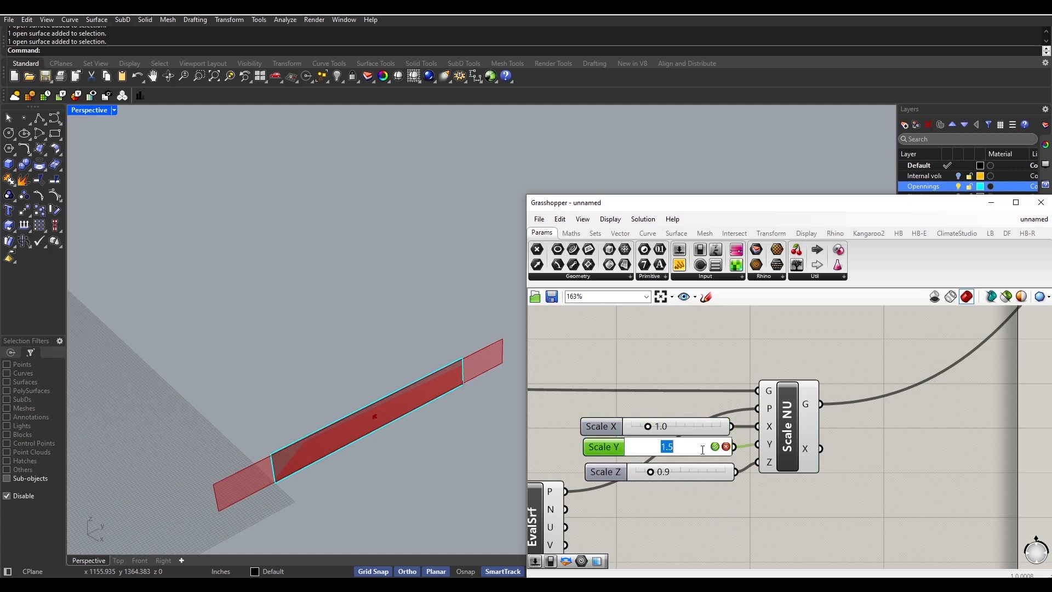
{"action": "type", "text": "1"}
{"action": "key", "text": "Return"}
{"action": "left_click", "coordinate": [685, 472]}
{"action": "double_click", "coordinate": [685, 471]}
{"action": "type", "text": "1"}
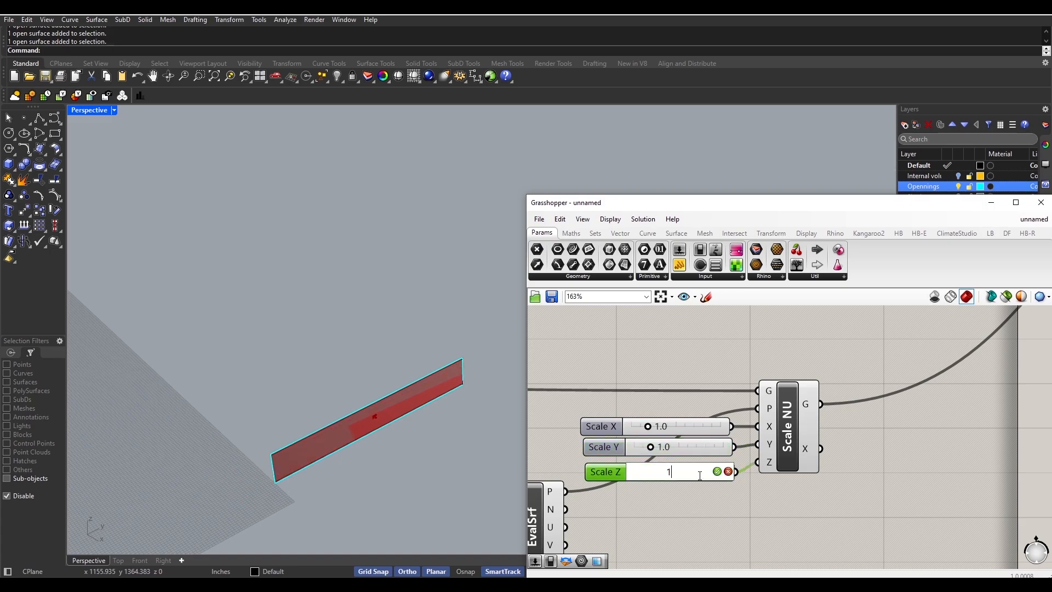
{"action": "key", "text": "Return"}
{"action": "left_click", "coordinate": [708, 503]}
- Examine the east aperture beside the other openings in the model, together with the component chain that scales it
{"action": "scroll", "coordinate": [693, 524], "scroll_direction": "down", "scroll_amount": 3}
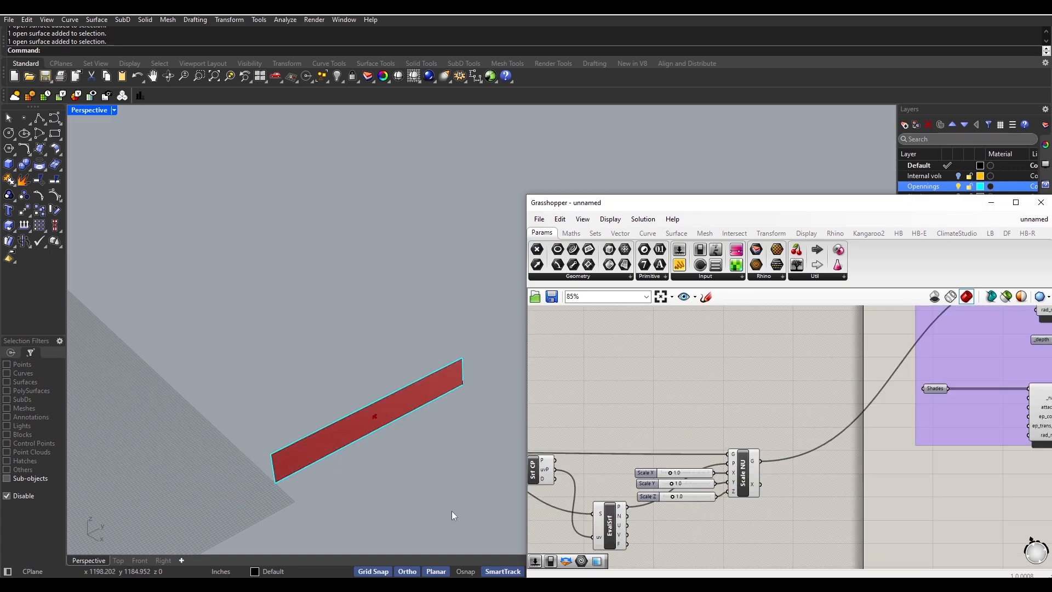
{"action": "scroll", "coordinate": [452, 511], "scroll_direction": "down", "scroll_amount": 3}
{"action": "scroll", "coordinate": [458, 461], "scroll_direction": "down", "scroll_amount": 2}
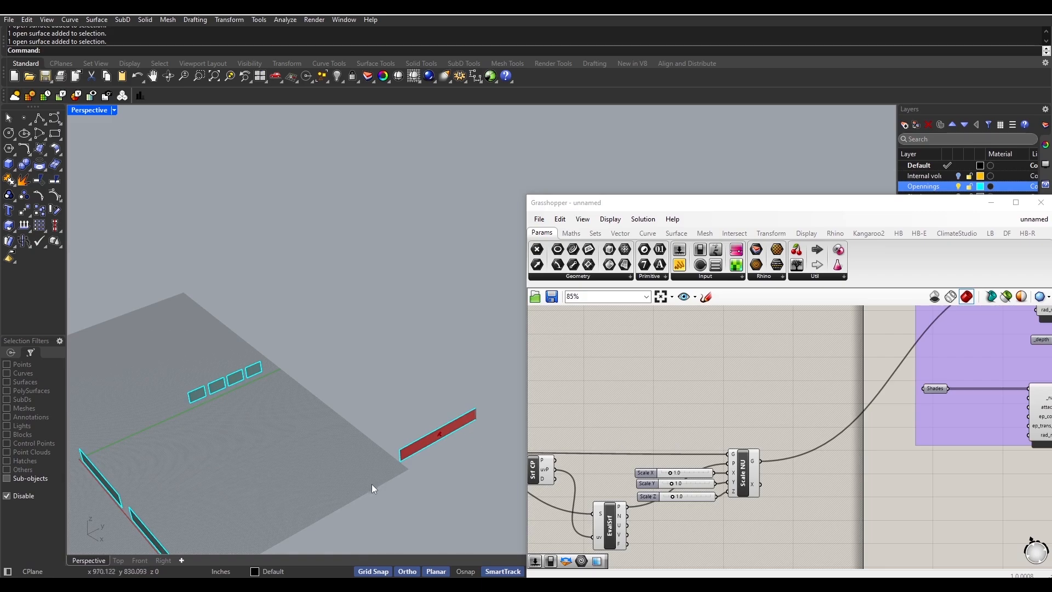
{"action": "scroll", "coordinate": [398, 498], "scroll_direction": "down", "scroll_amount": 4}
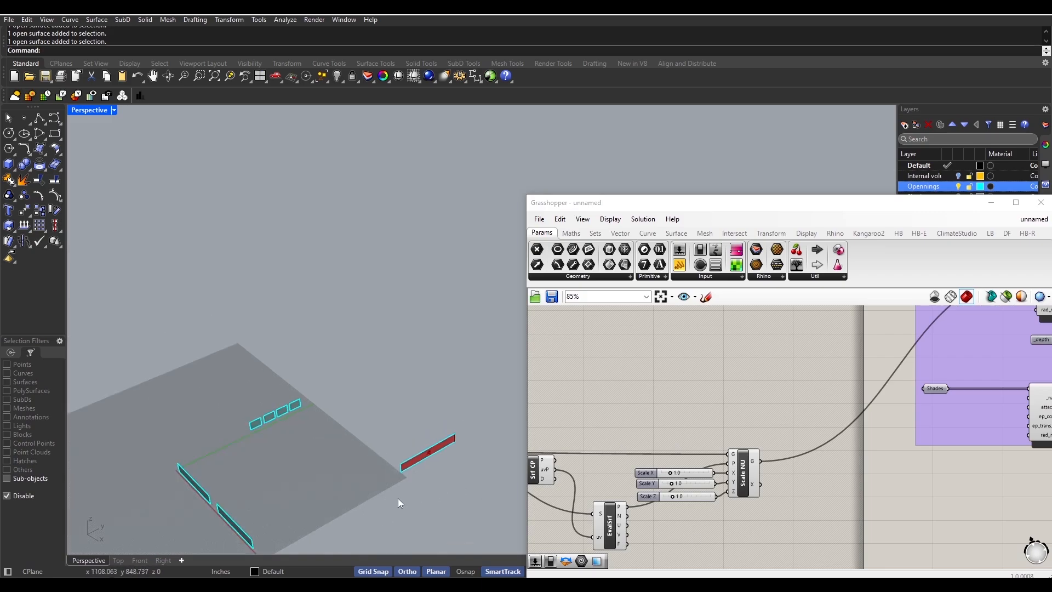
{"action": "scroll", "coordinate": [666, 478], "scroll_direction": "down", "scroll_amount": 3}
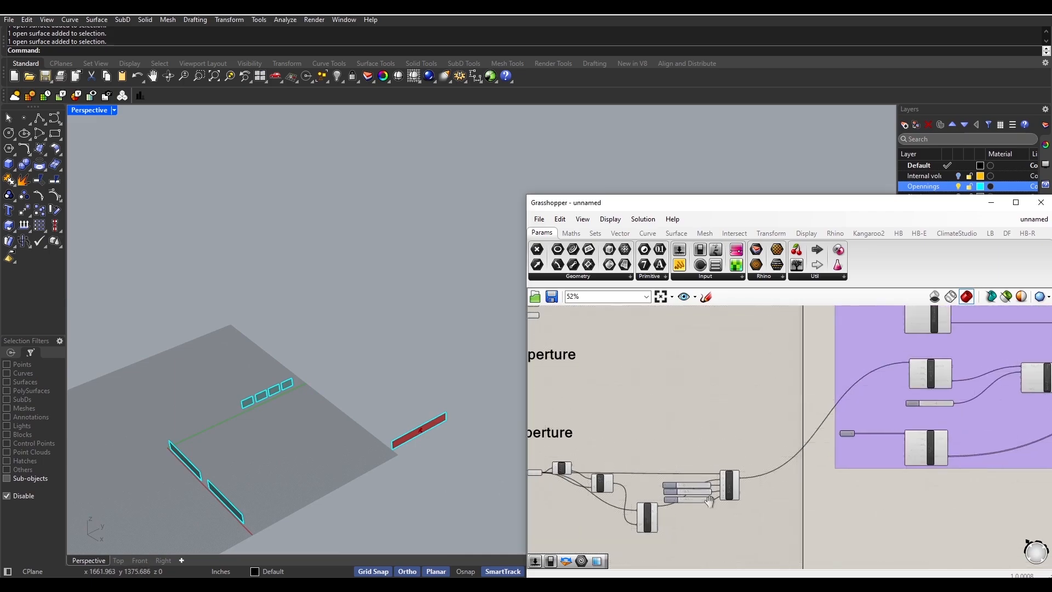
{"action": "right_click_drag", "start_coordinate": [638, 452], "coordinate": [706, 455]}
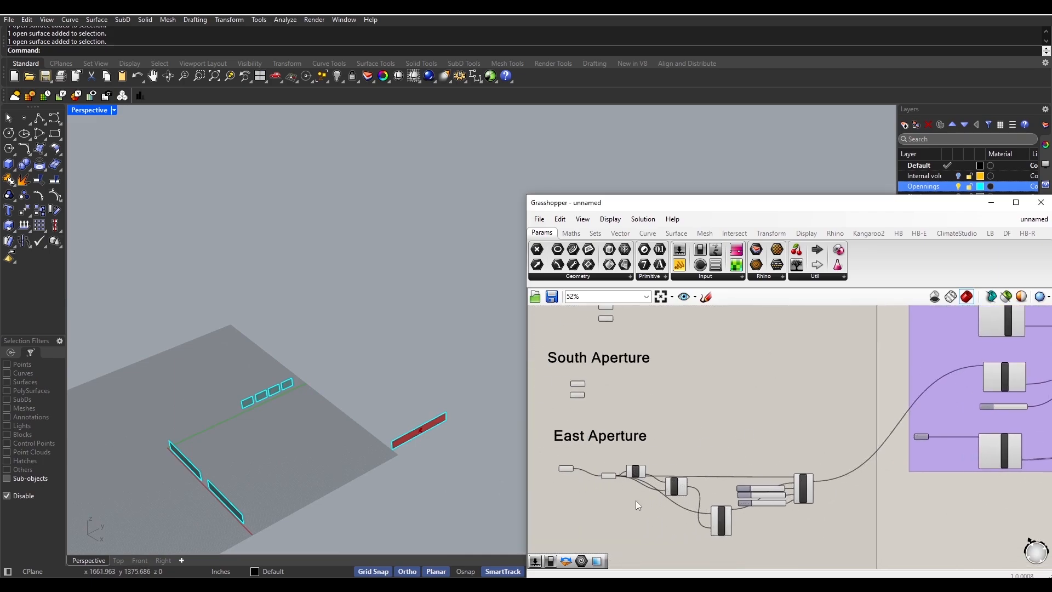
{"action": "scroll", "coordinate": [637, 475], "scroll_direction": "up", "scroll_amount": 1}
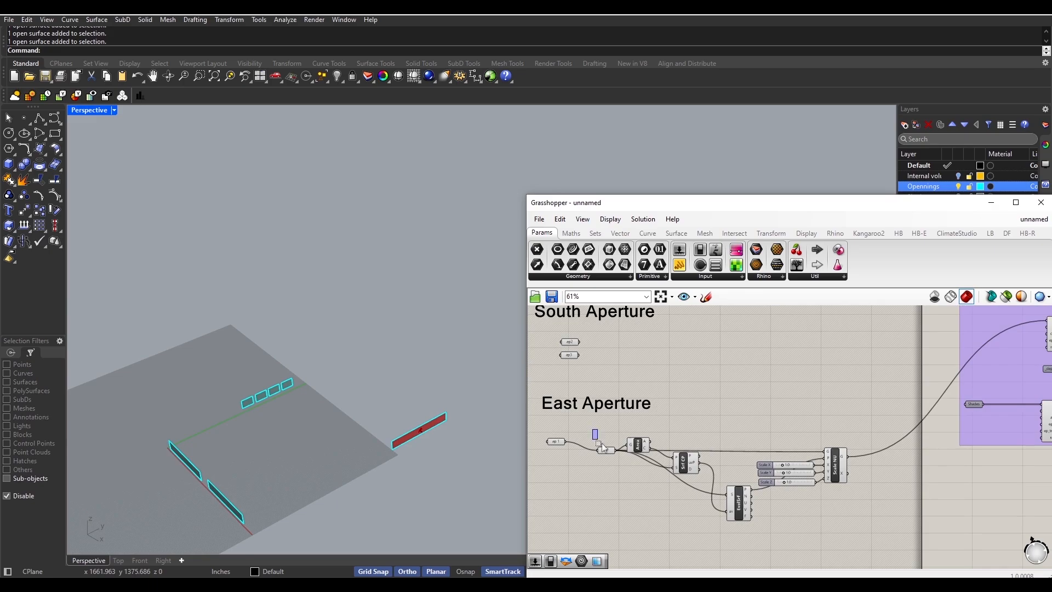
{"action": "left_click_drag", "start_coordinate": [602, 443], "coordinate": [863, 548]}
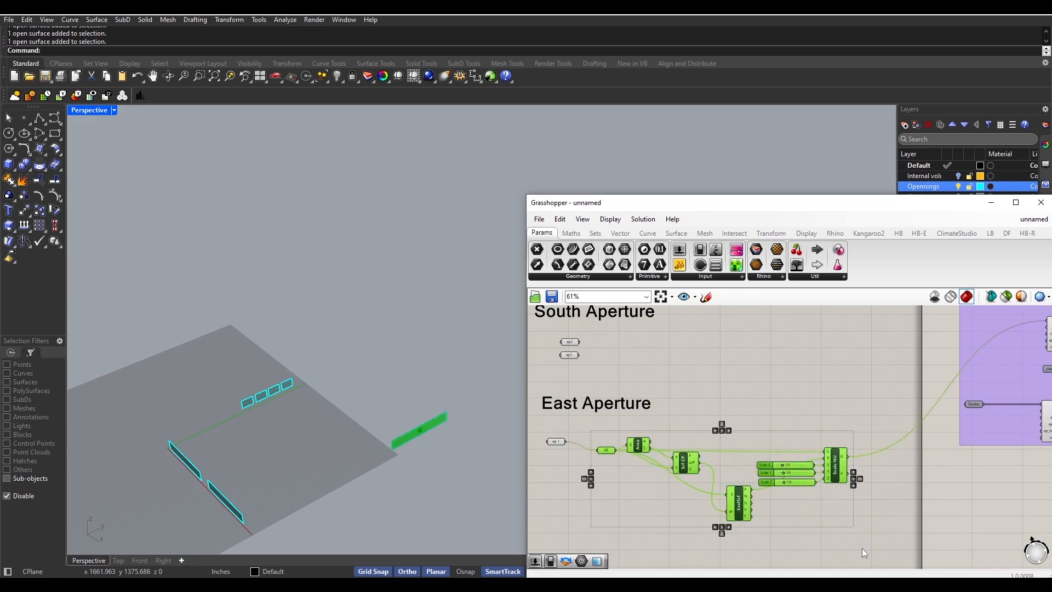
{"action": "left_click", "coordinate": [763, 524]}
- Add a Scribble label at size 50 above the scale sliders with the text "Variablle Aperture"
{"action": "scroll", "coordinate": [781, 422], "scroll_direction": "up", "scroll_amount": 1}
{"action": "double_click", "coordinate": [734, 436]}
{"action": "type", "text": "scribble"}
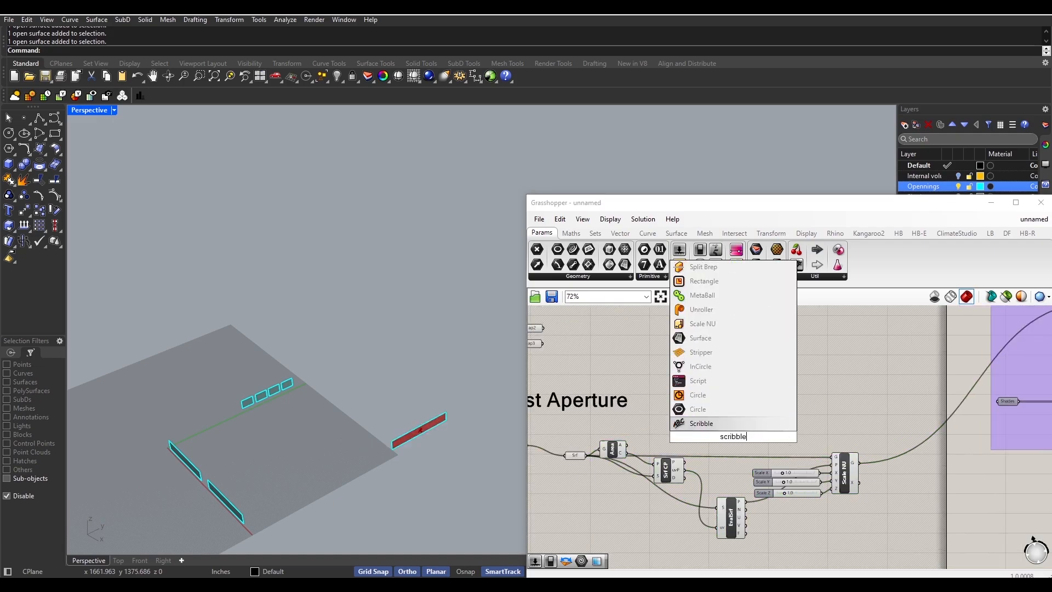
{"action": "left_click", "coordinate": [764, 421]}
{"action": "double_click", "coordinate": [749, 440]}
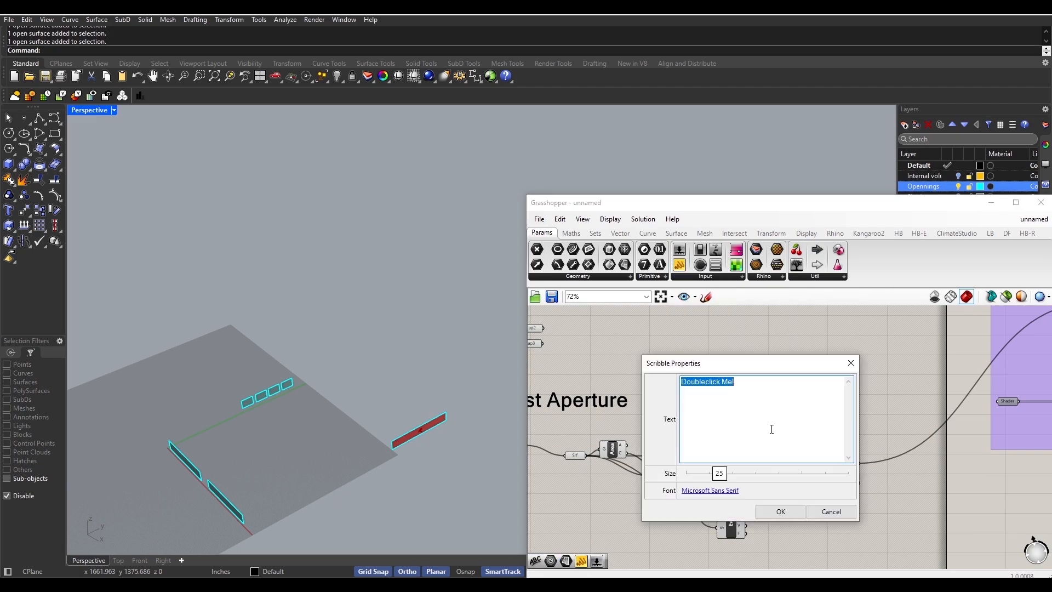
{"action": "left_click_drag", "start_coordinate": [721, 480], "coordinate": [767, 481]}
{"action": "left_click", "coordinate": [749, 419]}
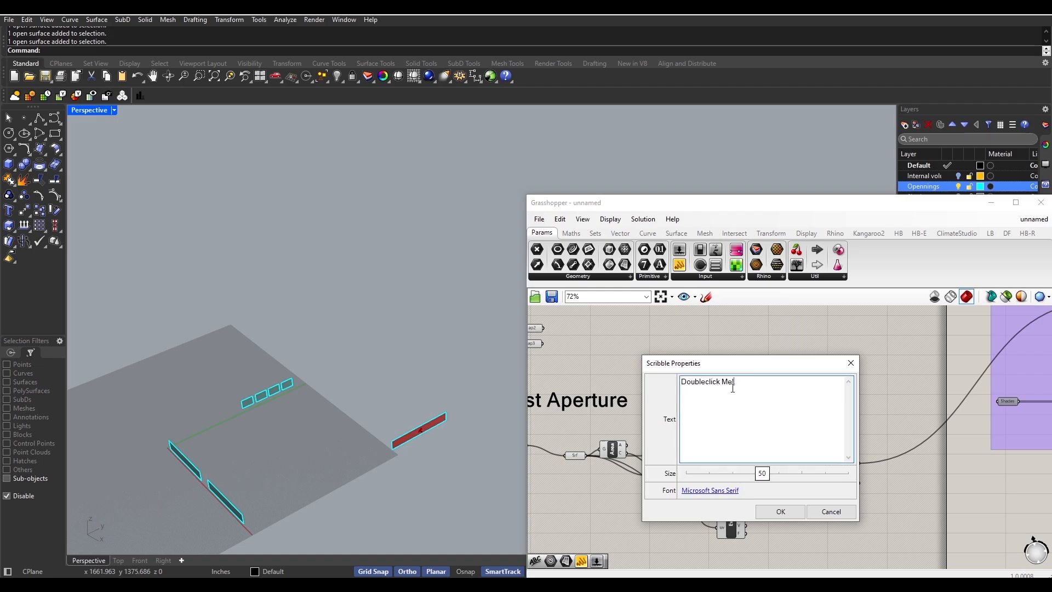
{"action": "key", "text": "ctrl+a"}
{"action": "type", "text": "Va"}
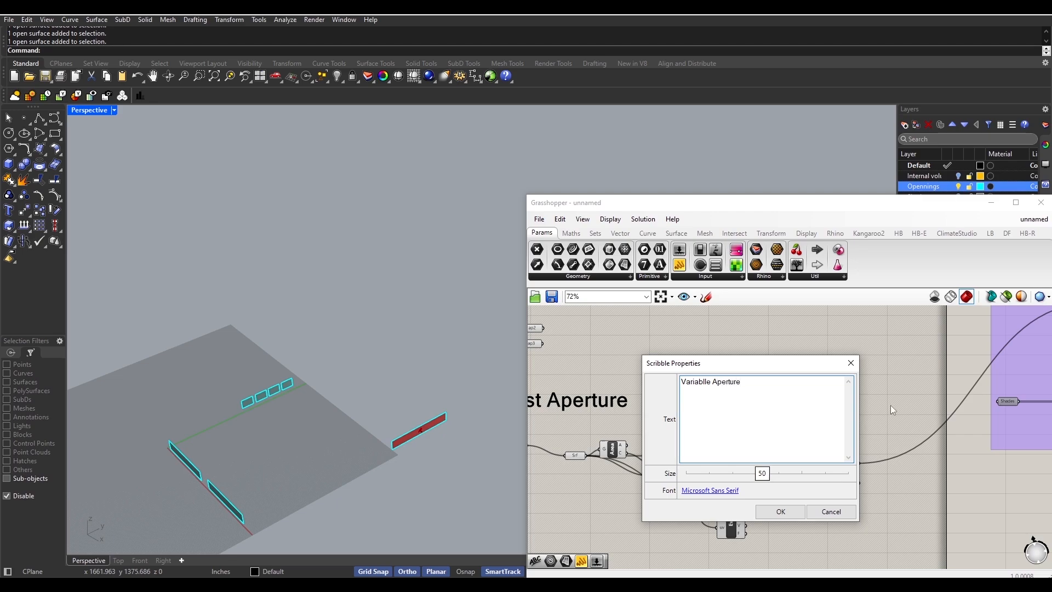
{"action": "left_click", "coordinate": [789, 512]}
- Correct the label's spelling to "Variable Aperture" and place it centrally above the east aperture's scaling components
{"action": "scroll", "coordinate": [765, 459], "scroll_direction": "down", "scroll_amount": 2}
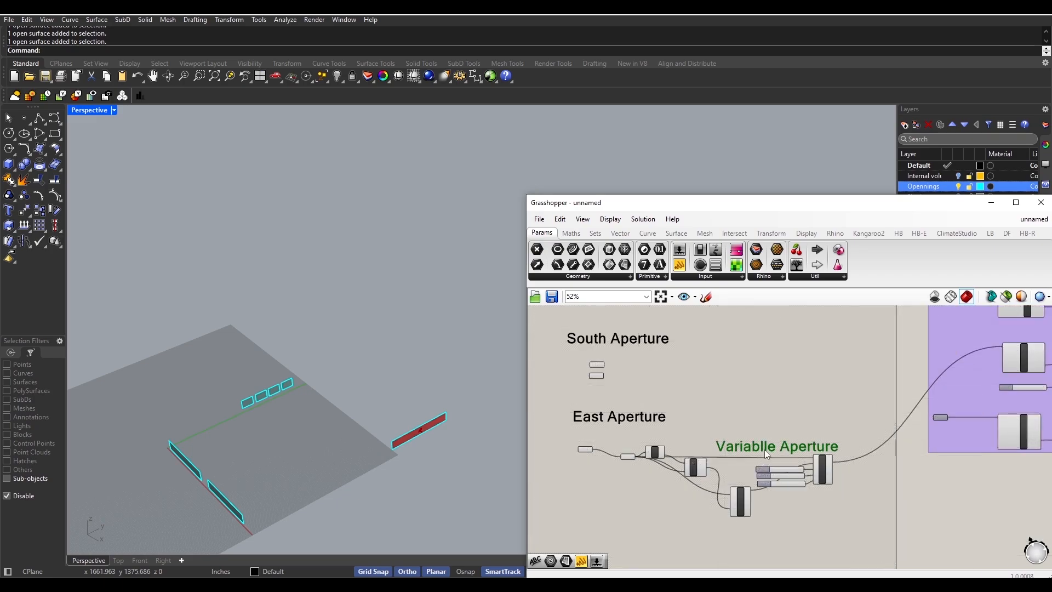
{"action": "double_click", "coordinate": [766, 453]}
{"action": "left_click", "coordinate": [721, 394]}
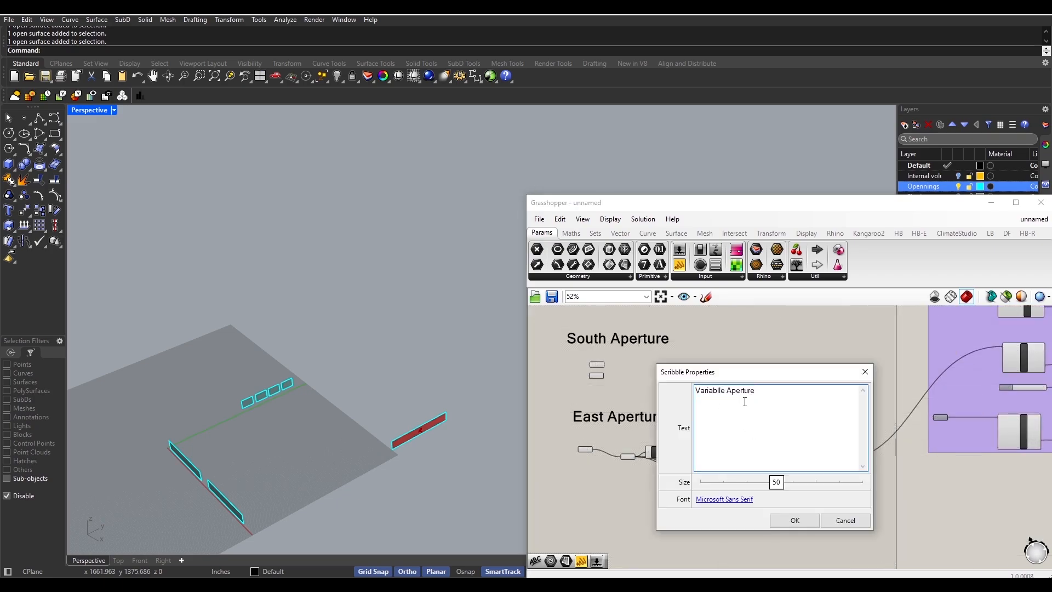
{"action": "key", "text": "Delete"}
{"action": "left_click", "coordinate": [802, 521]}
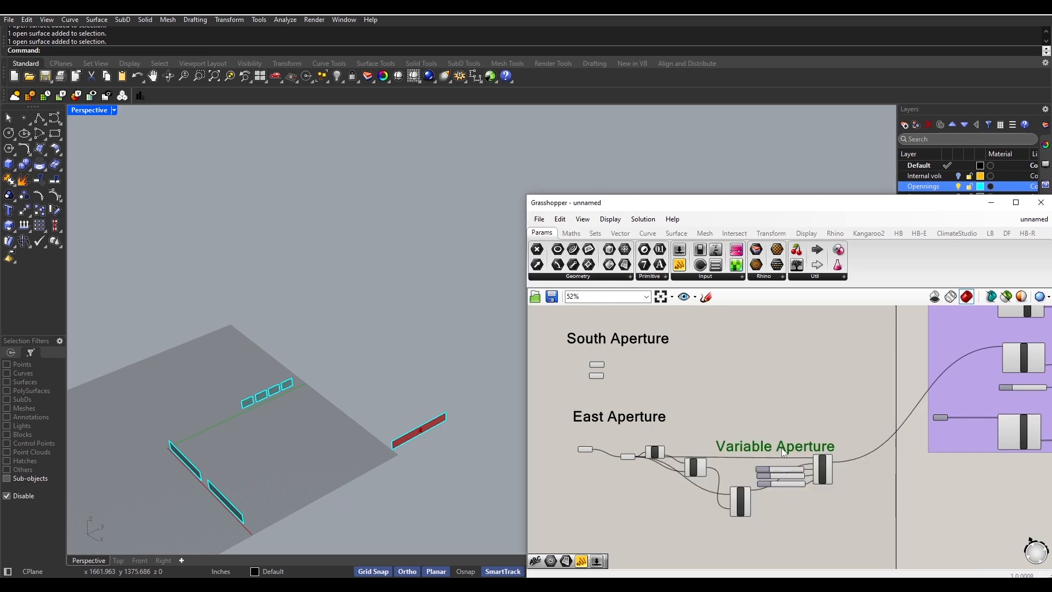
{"action": "left_click_drag", "start_coordinate": [783, 453], "coordinate": [759, 440]}
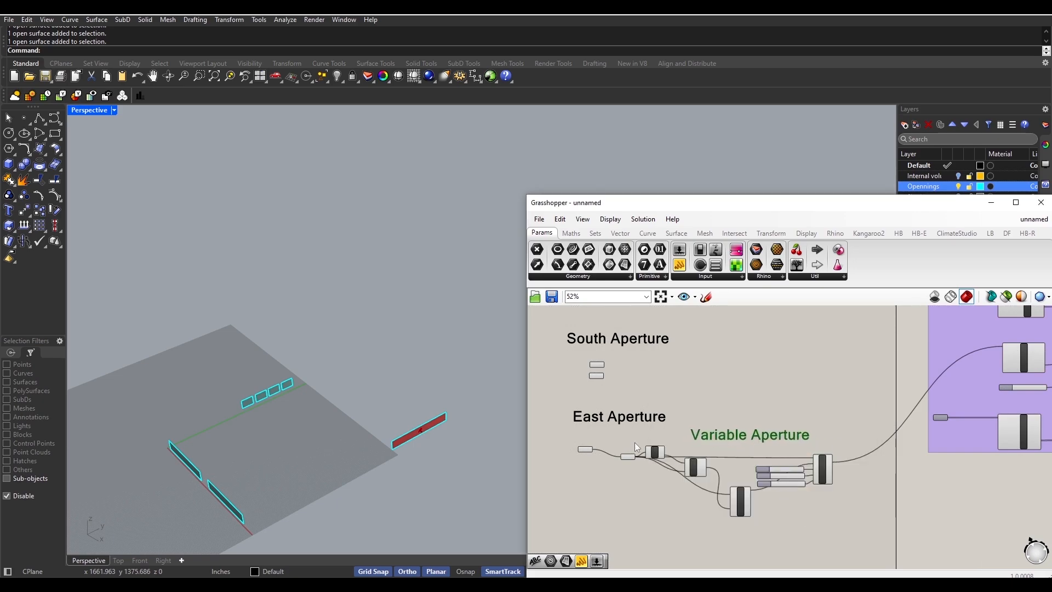
- Group the scaling components, from the surface parameter to Scale NU, together with their Variable Aperture label
{"action": "scroll", "coordinate": [639, 442], "scroll_direction": "up", "scroll_amount": 2}
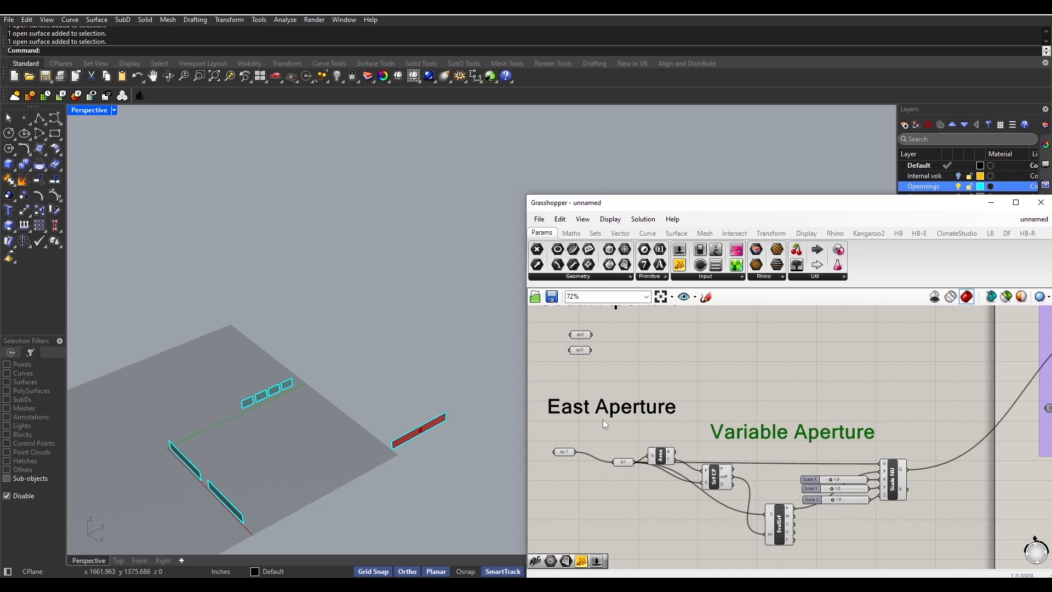
{"action": "left_click_drag", "start_coordinate": [603, 419], "coordinate": [929, 557]}
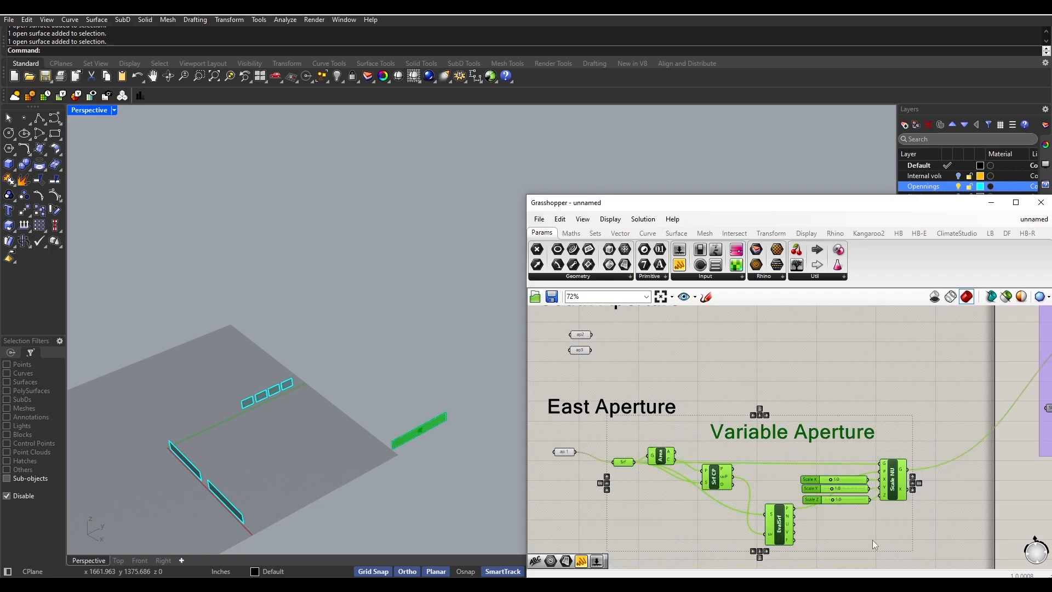
{"action": "right_click", "coordinate": [916, 548]}
{"action": "left_click", "coordinate": [932, 492]}
{"action": "scroll", "coordinate": [753, 531], "scroll_direction": "down", "scroll_amount": 3}
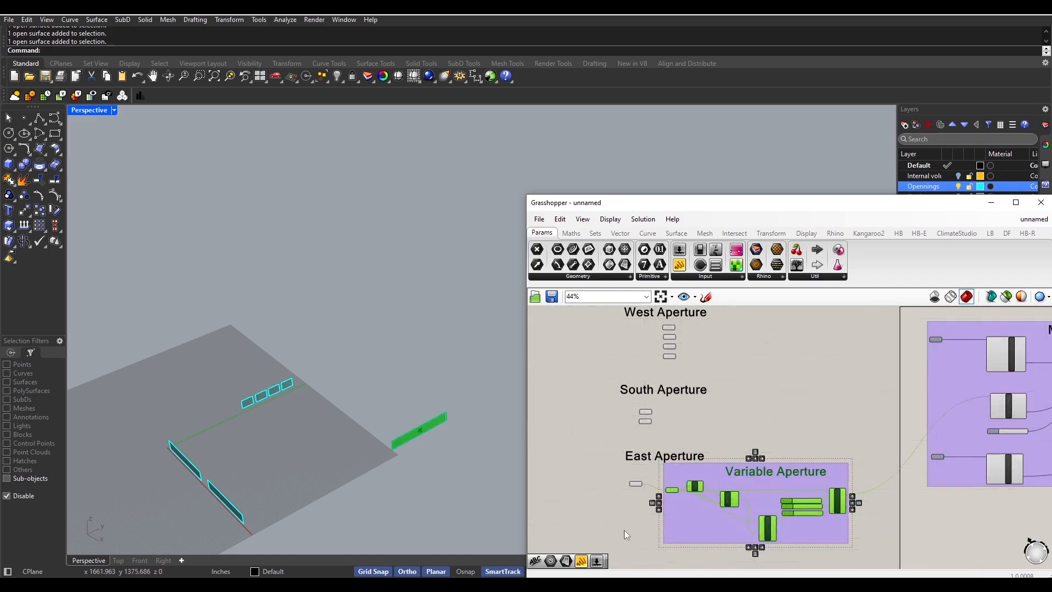
{"action": "left_click", "coordinate": [624, 531]}
- Try grouping the two parameters under the South Aperture label
{"action": "scroll", "coordinate": [645, 487], "scroll_direction": "up", "scroll_amount": 2}
{"action": "right_click_drag", "start_coordinate": [682, 394], "coordinate": [632, 430]}
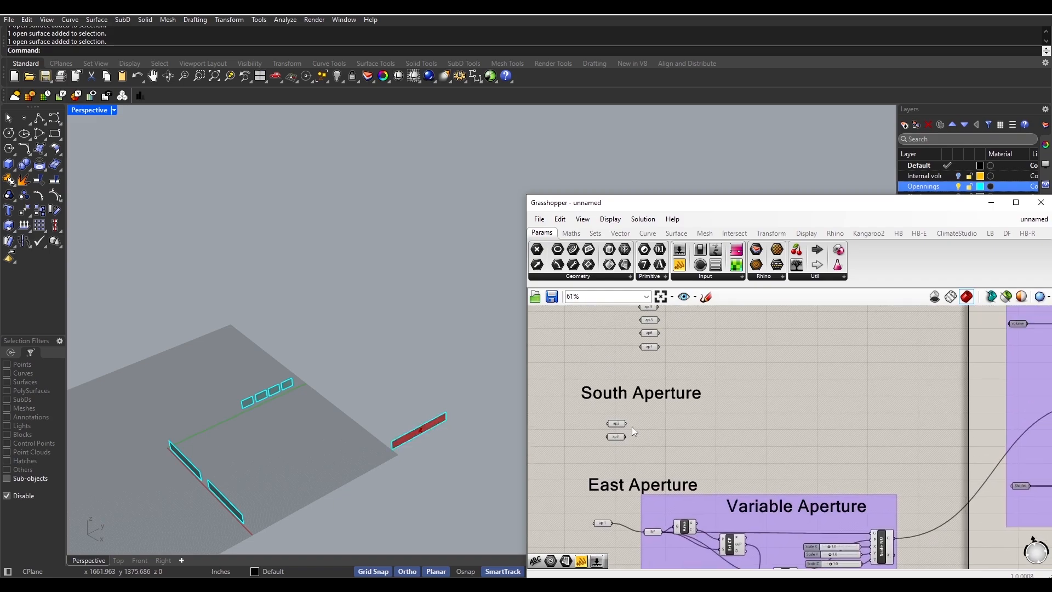
{"action": "left_click_drag", "start_coordinate": [644, 449], "coordinate": [643, 447]}
{"action": "right_click", "coordinate": [691, 442]}
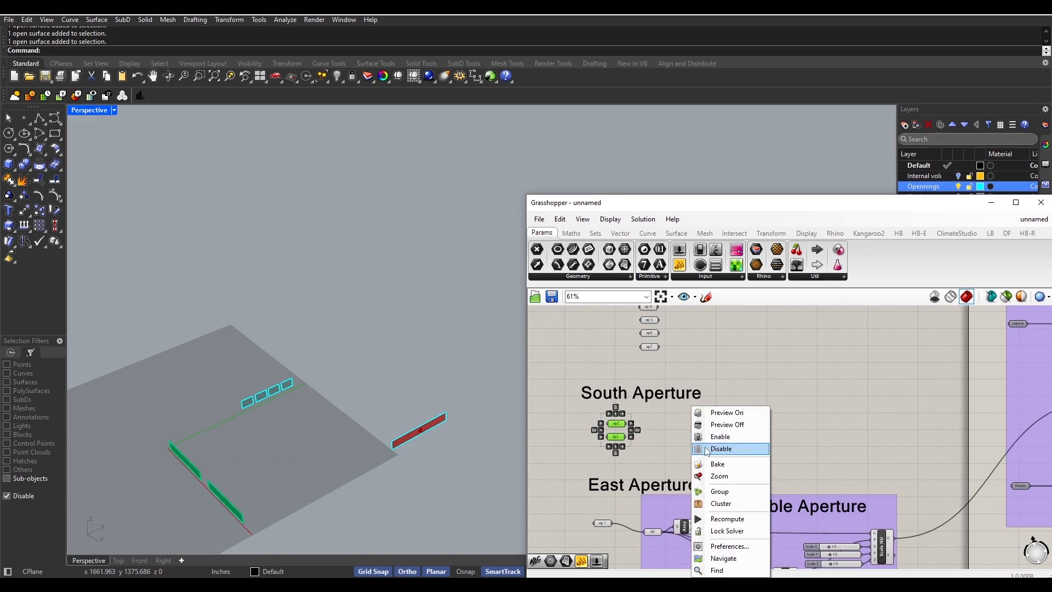
{"action": "left_click", "coordinate": [723, 497]}
{"action": "right_click_drag", "start_coordinate": [651, 389], "coordinate": [702, 433]}
{"action": "key", "text": "ctrl+z"}
{"action": "scroll", "coordinate": [702, 433], "scroll_direction": "down", "scroll_amount": 1}
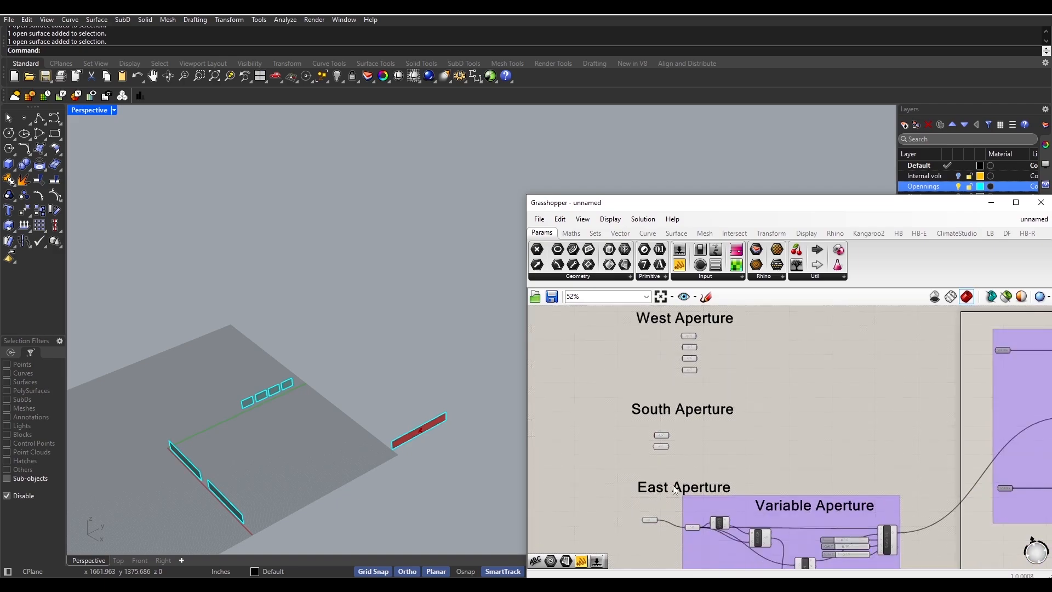
{"action": "left_click_drag", "start_coordinate": [689, 453], "coordinate": [691, 453]}
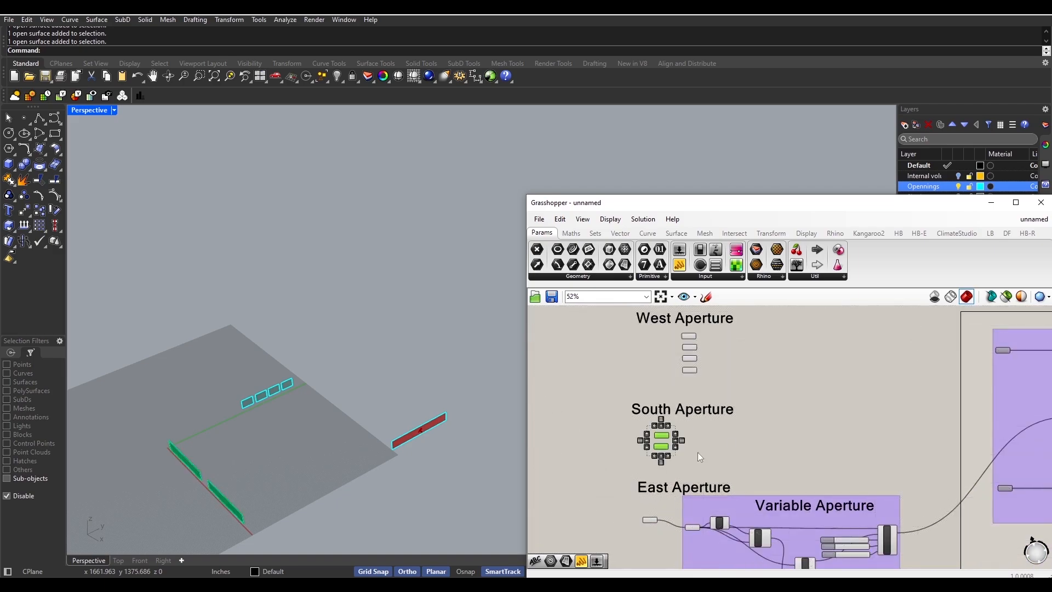
{"action": "left_click", "coordinate": [778, 447]}
{"action": "scroll", "coordinate": [820, 485], "scroll_direction": "down", "scroll_amount": 1}
{"action": "left_click", "coordinate": [830, 508]}
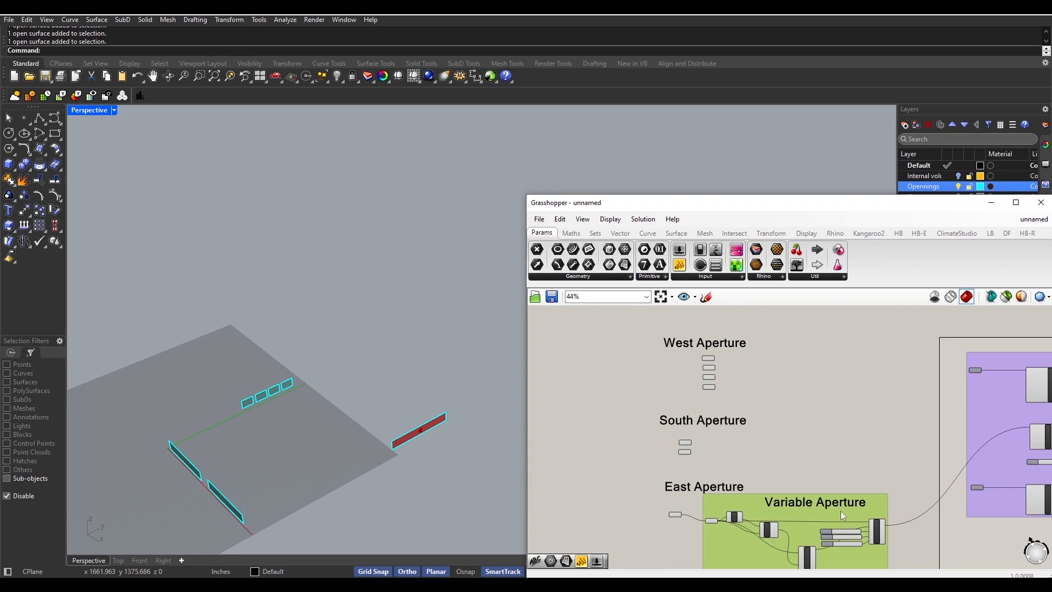
- Try moving the Variable Aperture group to different spots on the canvas, undoing each move
{"action": "right_click_drag", "start_coordinate": [841, 511], "coordinate": [772, 495]}
{"action": "left_click_drag", "start_coordinate": [748, 474], "coordinate": [780, 437]}
{"action": "key", "text": "ctrl+z"}
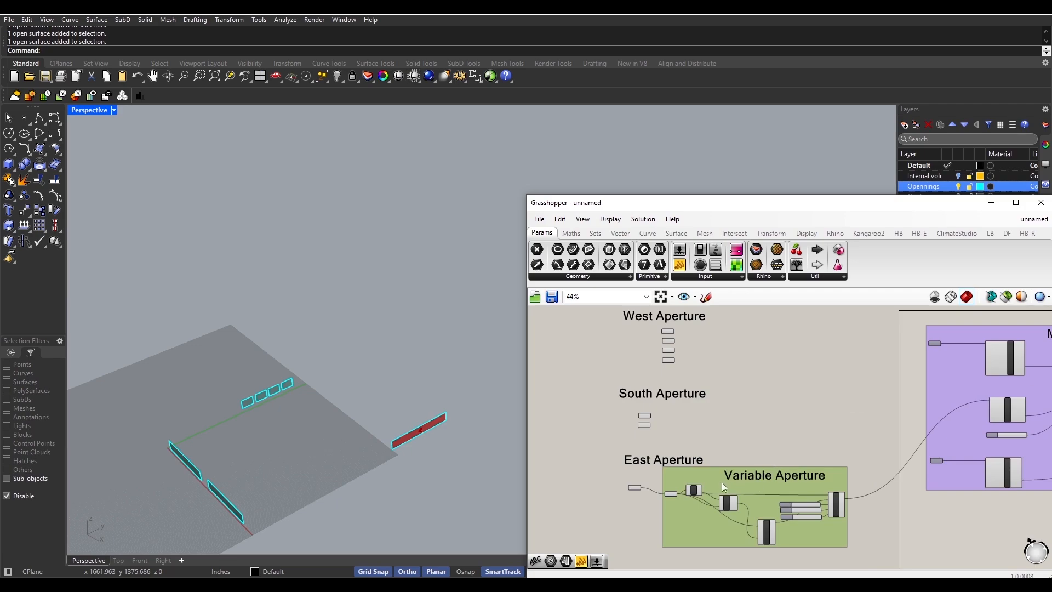
{"action": "left_click", "coordinate": [653, 529]}
{"action": "left_click_drag", "start_coordinate": [698, 513], "coordinate": [743, 463]}
{"action": "key", "text": "ctrl+z"}
{"action": "left_click", "coordinate": [719, 527]}
{"action": "left_click", "coordinate": [696, 530]}
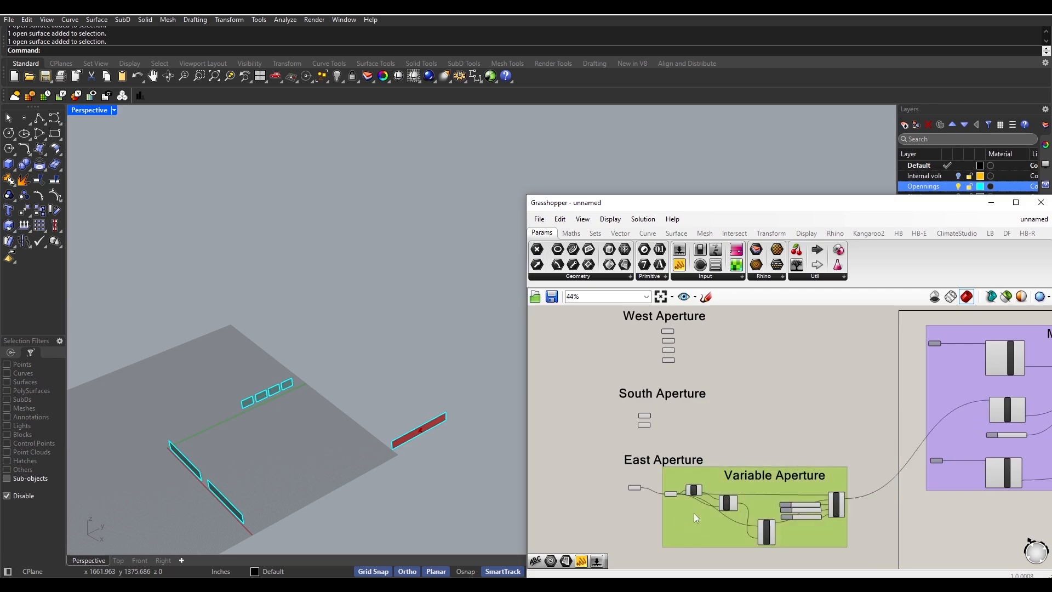
{"action": "left_click_drag", "start_coordinate": [713, 513], "coordinate": [762, 476]}
{"action": "key", "text": "ctrl+z"}
{"action": "scroll", "coordinate": [692, 495], "scroll_direction": "up", "scroll_amount": 2}
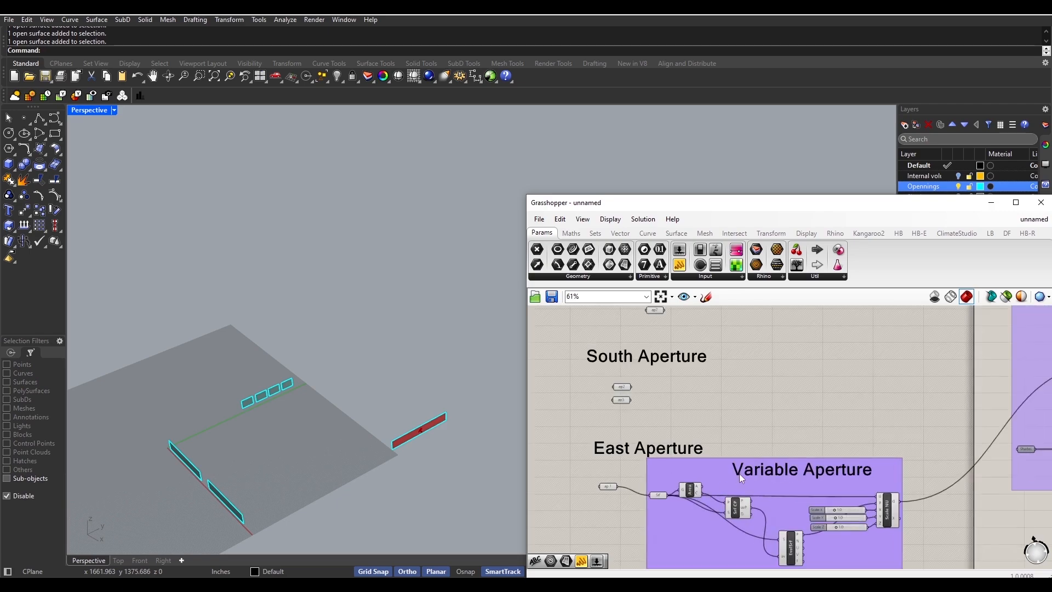
{"action": "scroll", "coordinate": [737, 474], "scroll_direction": "down", "scroll_amount": 2}
{"action": "left_click", "coordinate": [846, 526]}
{"action": "right_click_drag", "start_coordinate": [845, 526], "coordinate": [831, 452]}
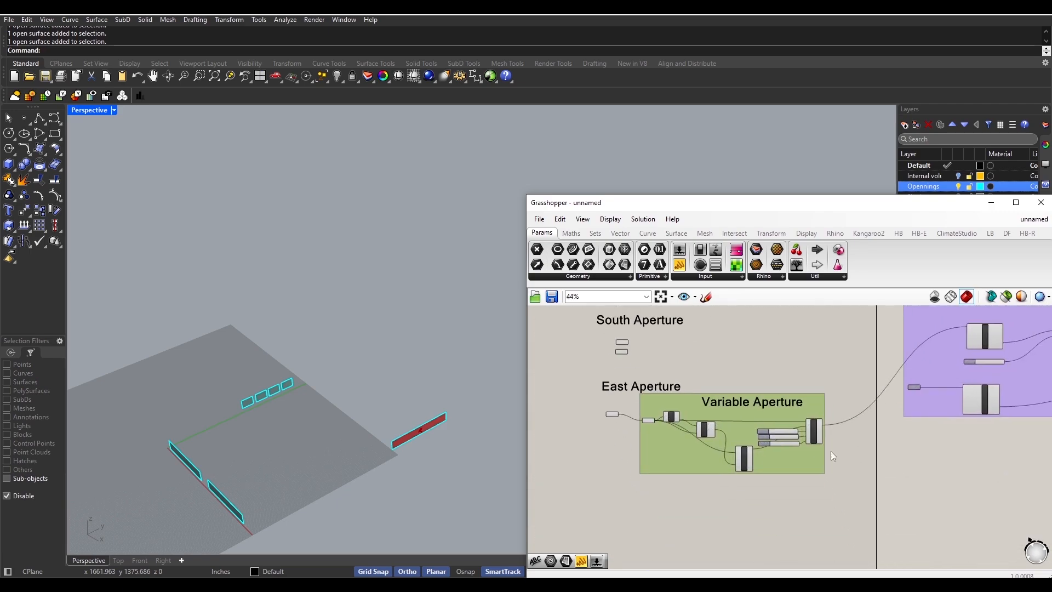
{"action": "left_click", "coordinate": [784, 494]}
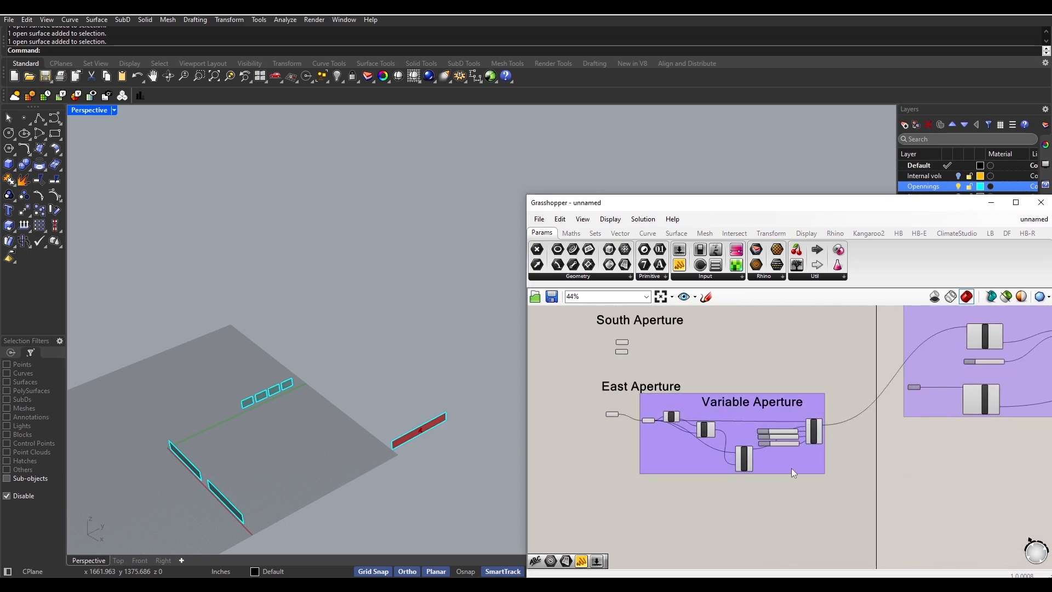
{"action": "left_click", "coordinate": [776, 455]}
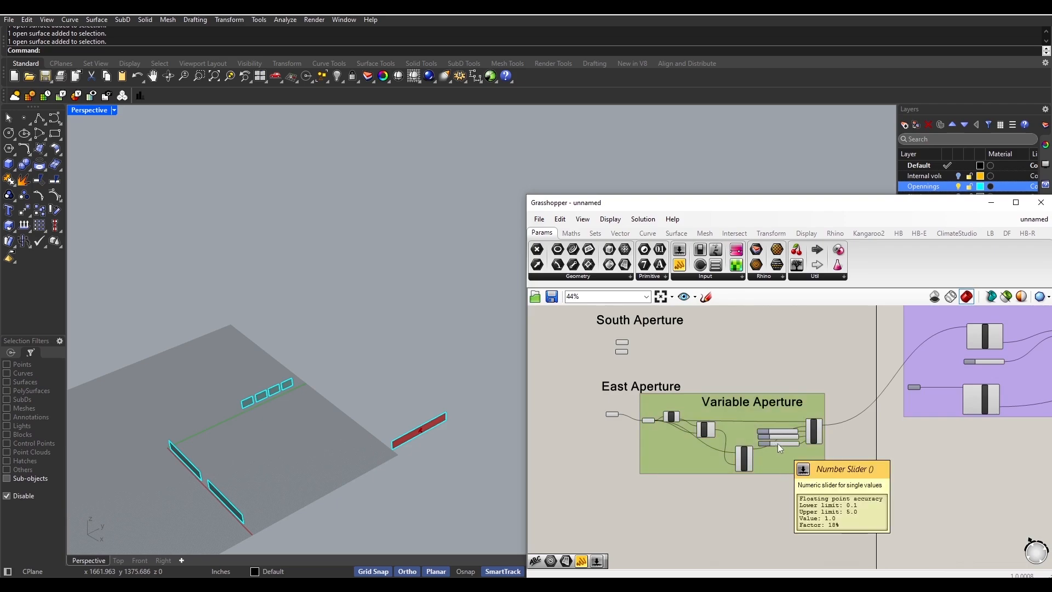
{"action": "left_click", "coordinate": [706, 508]}
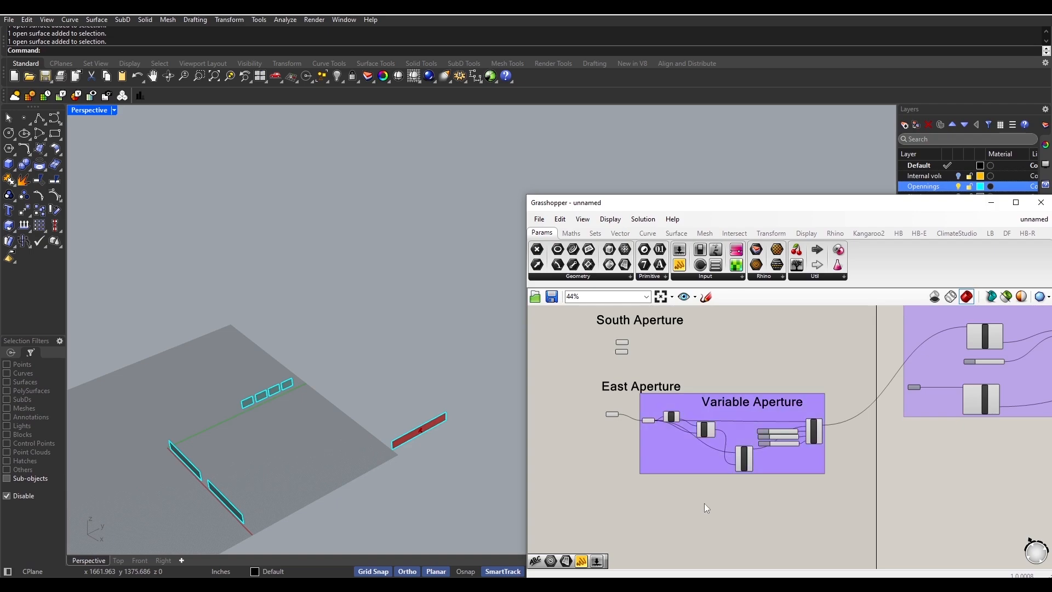
- Try shifting the Variable Aperture group on the canvas, and undo both the move and the grouping
{"action": "mouse_move", "coordinate": [700, 465]}
{"action": "left_mouse_down"}
{"action": "mouse_move", "coordinate": [774, 446]}
{"action": "mouse_move", "coordinate": [716, 476]}
{"action": "left_mouse_up"}
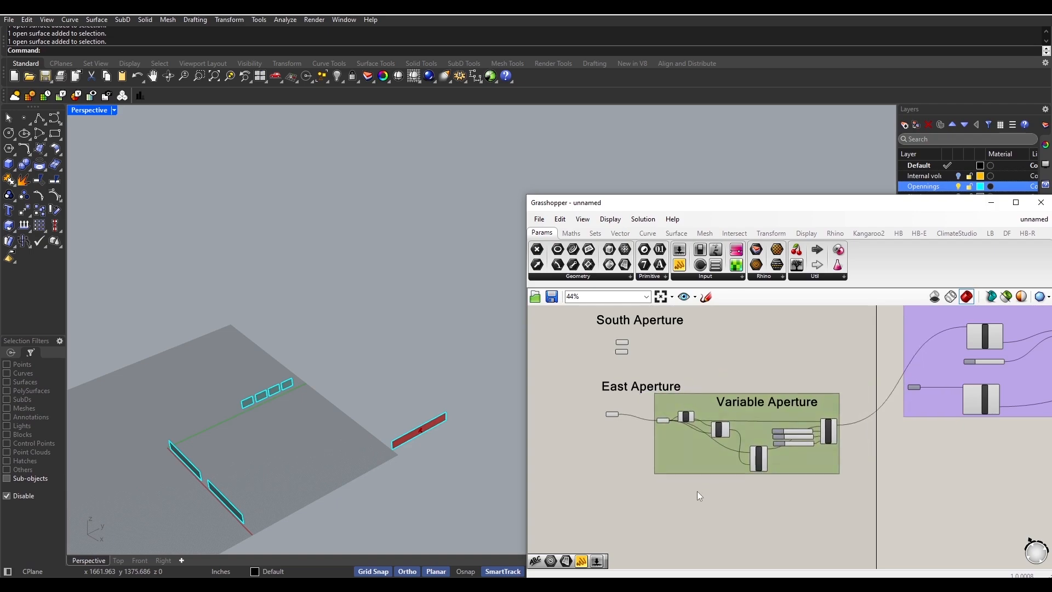
{"action": "left_click", "coordinate": [716, 488]}
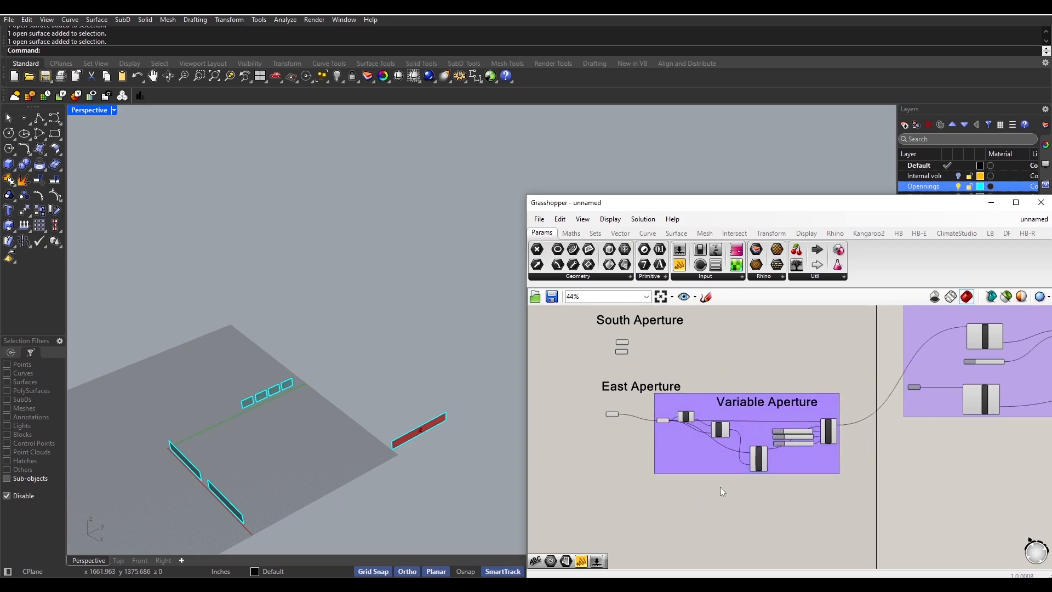
{"action": "key", "text": "ctrl+z"}
{"action": "key", "text": "ctrl+z"}
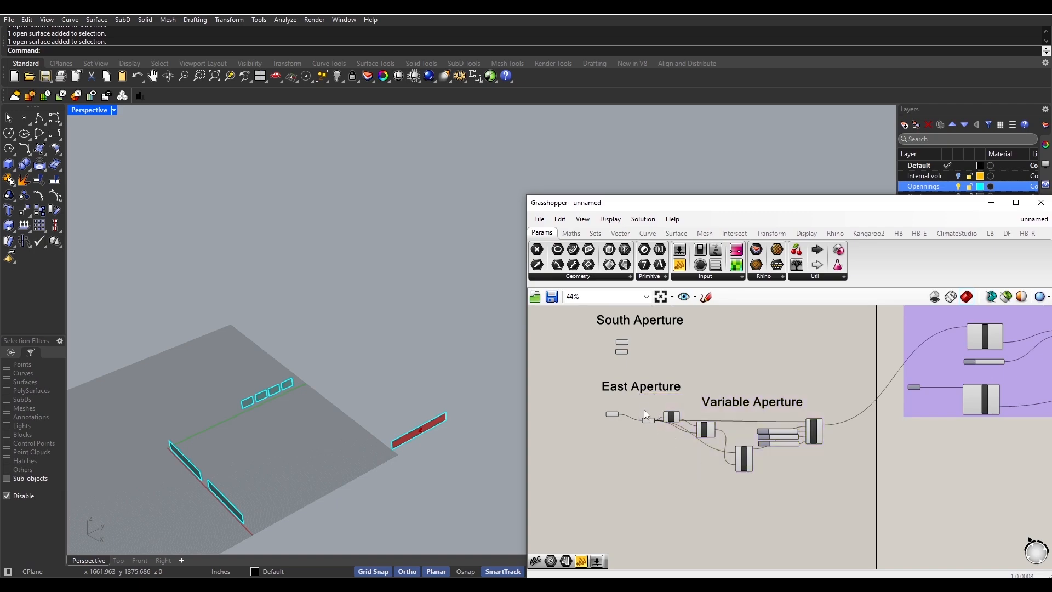
- Group the east aperture's scaling components together with the Variable Aperture label again
{"action": "left_click_drag", "start_coordinate": [635, 396], "coordinate": [844, 509]}
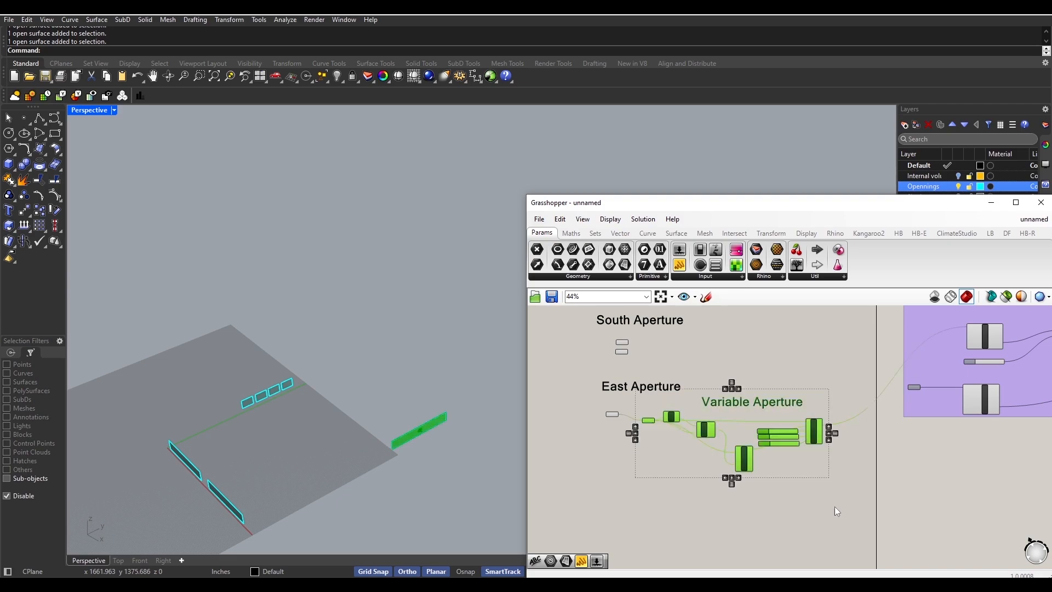
{"action": "type", "text": "GH"}
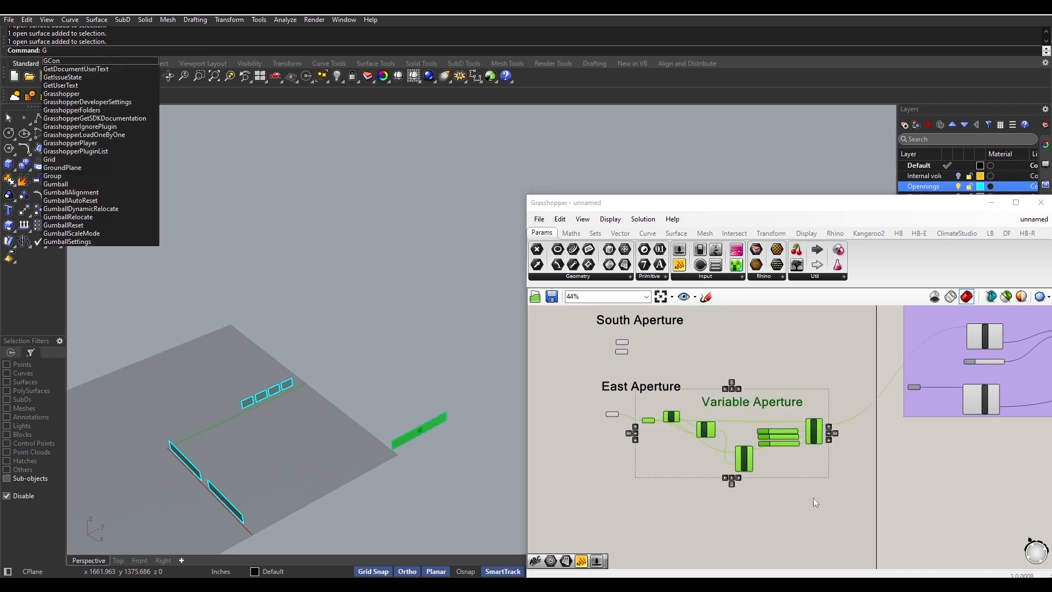
{"action": "key", "text": "Escape"}
{"action": "left_click", "coordinate": [798, 514]}
{"action": "left_click_drag", "start_coordinate": [640, 405], "coordinate": [839, 507]}
{"action": "right_click", "coordinate": [801, 490]}
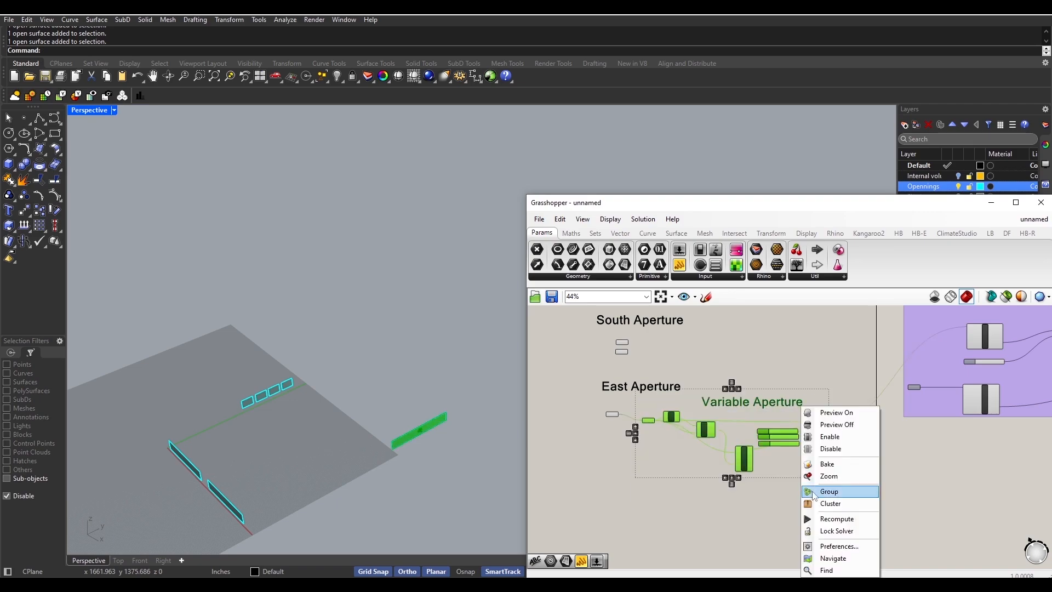
{"action": "left_click", "coordinate": [822, 492]}
{"action": "left_click", "coordinate": [784, 468]}
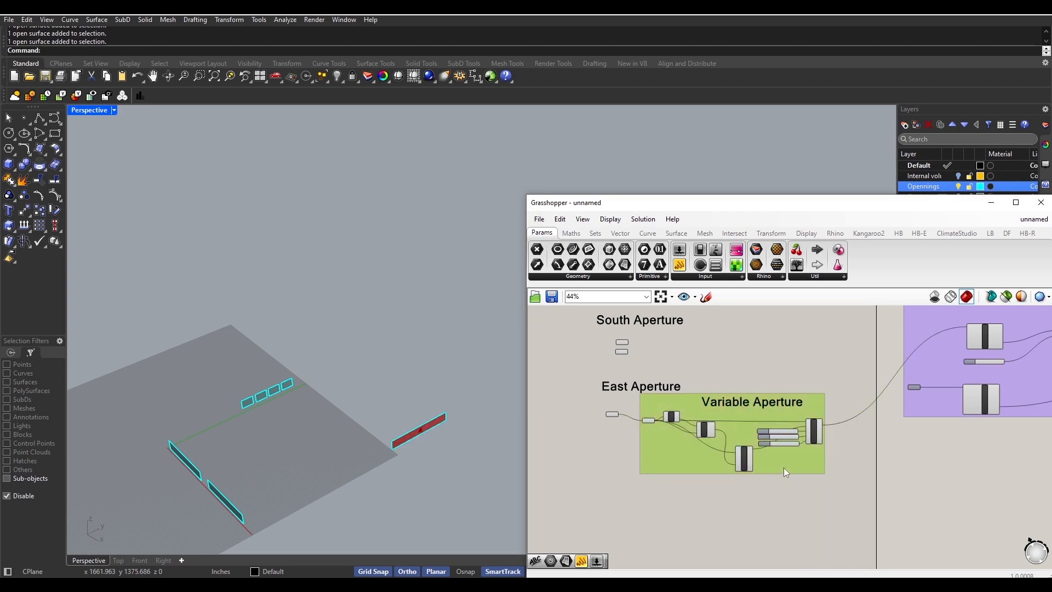
{"action": "left_click", "coordinate": [729, 494]}
- Duplicate the east Variable Aperture group and place the copy above it, beside the South Aperture label
{"action": "left_click_drag", "start_coordinate": [634, 381], "coordinate": [850, 519]}
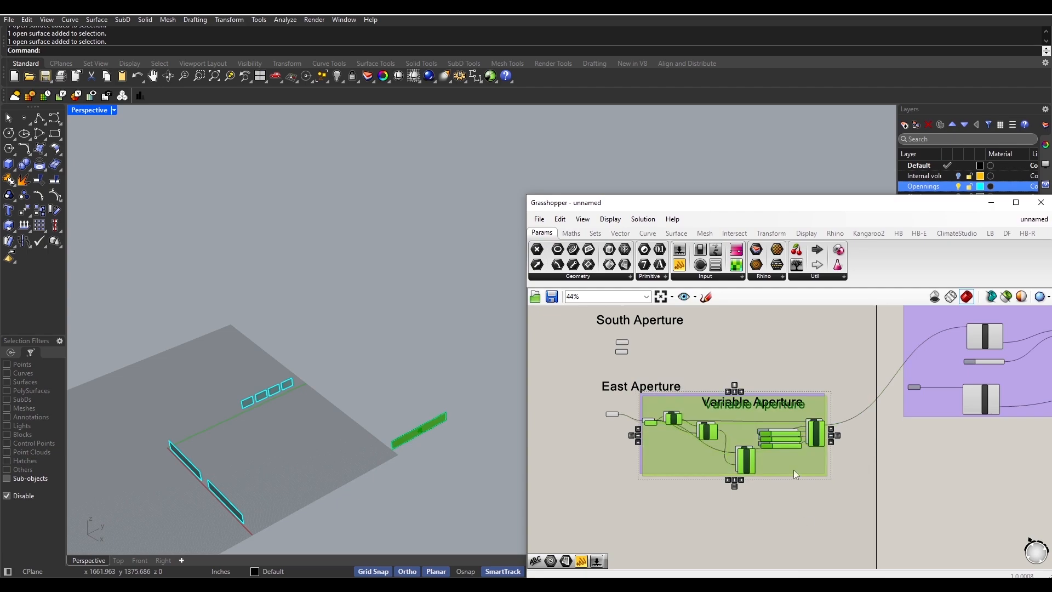
{"action": "right_click_drag", "start_coordinate": [794, 469], "coordinate": [770, 502]}
{"action": "scroll", "coordinate": [765, 521], "scroll_direction": "down", "scroll_amount": 2}
{"action": "left_click_drag", "start_coordinate": [765, 510], "coordinate": [796, 456]}
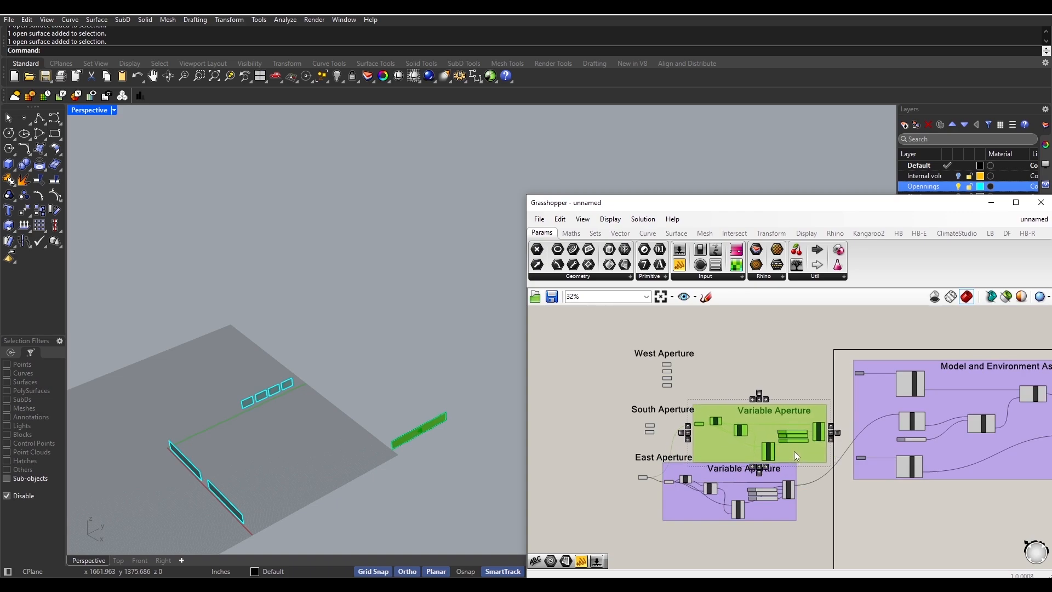
- Try pasting another copy of the Variable Aperture group and moving it, and undo the attempt
{"action": "scroll", "coordinate": [814, 491], "scroll_direction": "down", "scroll_amount": 1}
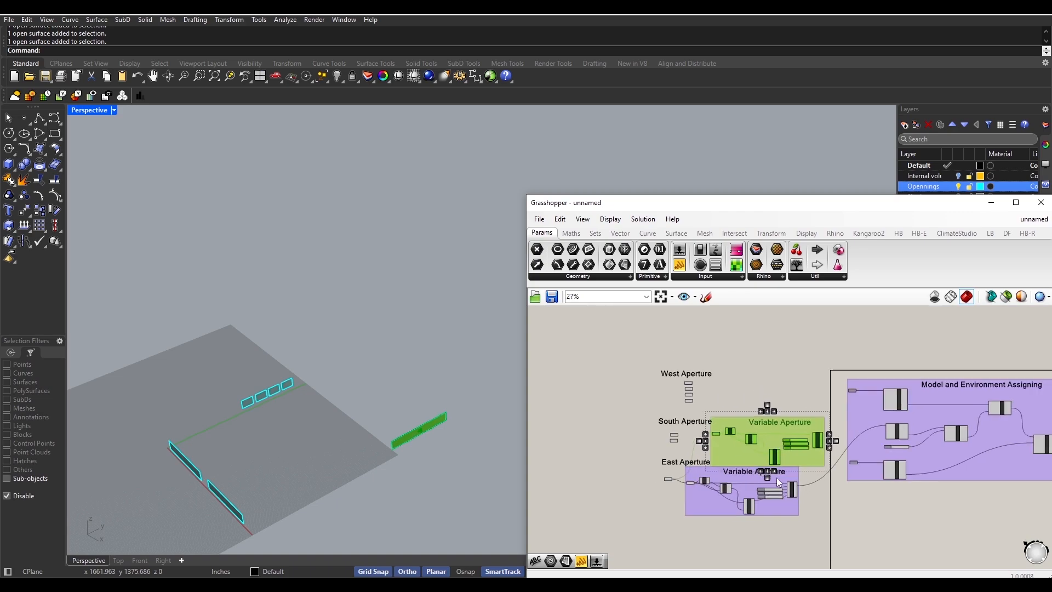
{"action": "key", "text": "ctrl+v"}
{"action": "left_click_drag", "start_coordinate": [773, 492], "coordinate": [782, 438]}
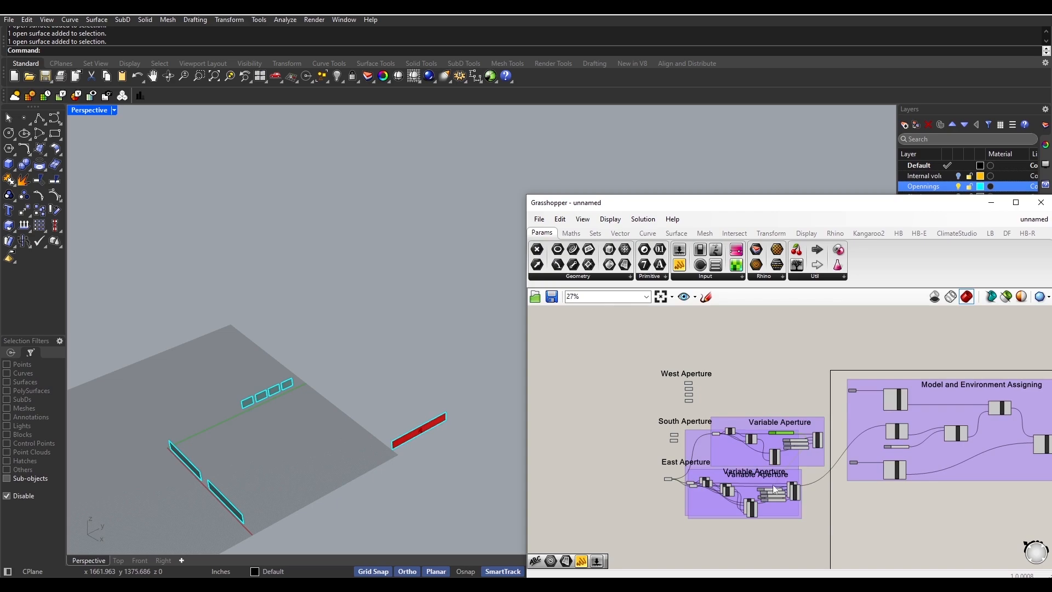
{"action": "key", "text": "ctrl+z"}
{"action": "key", "text": "ctrl+z"}
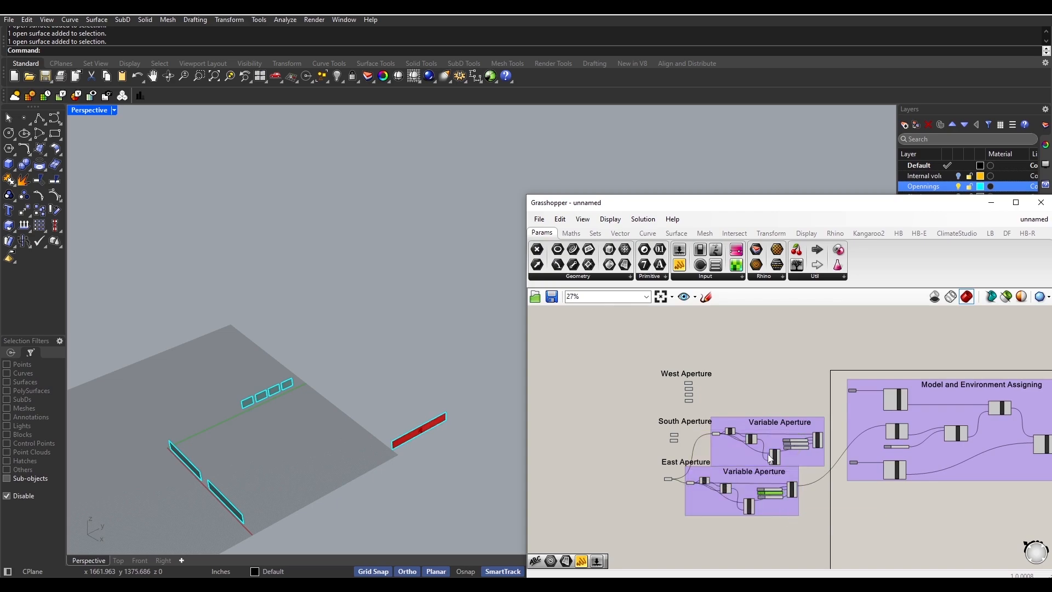
- Connect the lower South Aperture parameter to the surface parameter of the copied Variable Aperture group
{"action": "scroll", "coordinate": [767, 455], "scroll_direction": "up", "scroll_amount": 3}
{"action": "left_click", "coordinate": [730, 443]}
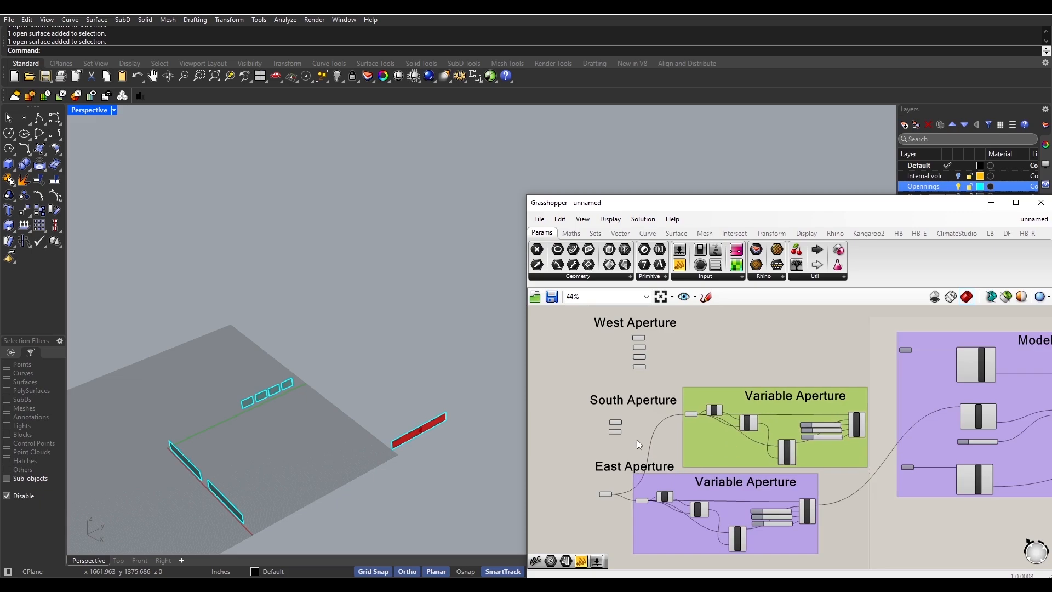
{"action": "scroll", "coordinate": [619, 433], "scroll_direction": "up", "scroll_amount": 3}
{"action": "left_click_drag", "start_coordinate": [624, 431], "coordinate": [715, 418]}
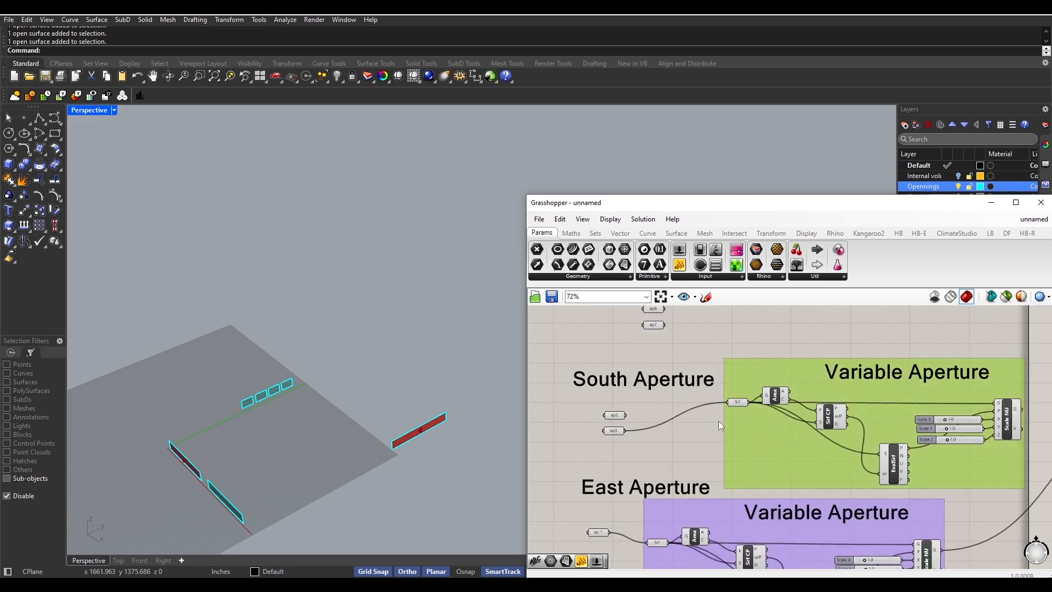
- Move the West and South Aperture labels with their parameters upward, and place the copied group beside the lower south parameter
{"action": "scroll", "coordinate": [712, 433], "scroll_direction": "down", "scroll_amount": 3}
{"action": "left_click_drag", "start_coordinate": [587, 357], "coordinate": [701, 494]}
{"action": "left_click_drag", "start_coordinate": [601, 358], "coordinate": [711, 520]}
{"action": "left_click_drag", "start_coordinate": [649, 480], "coordinate": [603, 411]}
{"action": "left_click_drag", "start_coordinate": [721, 492], "coordinate": [672, 475]}
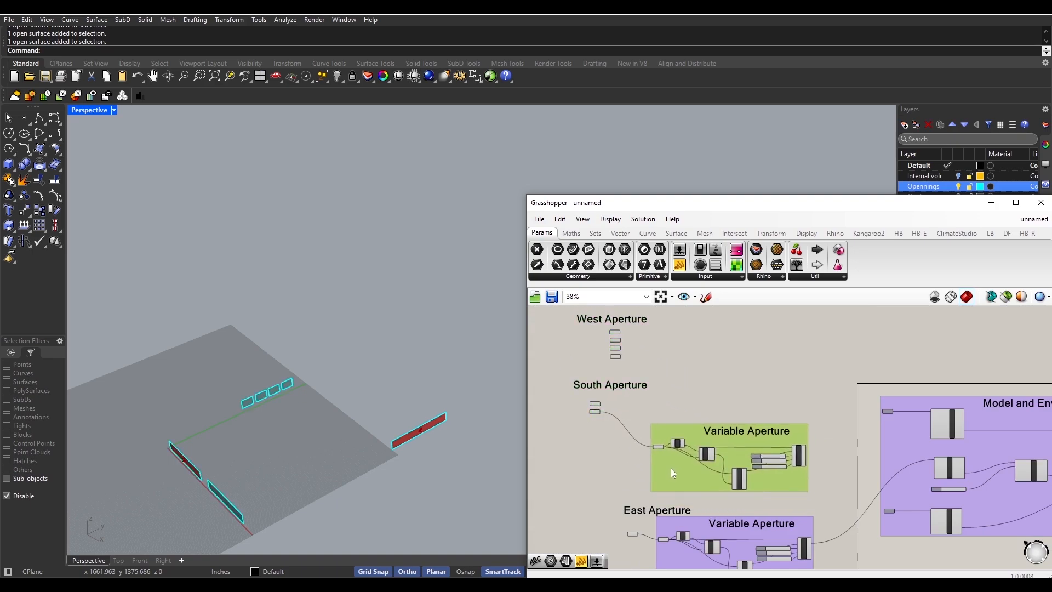
{"action": "left_click", "coordinate": [642, 481]}
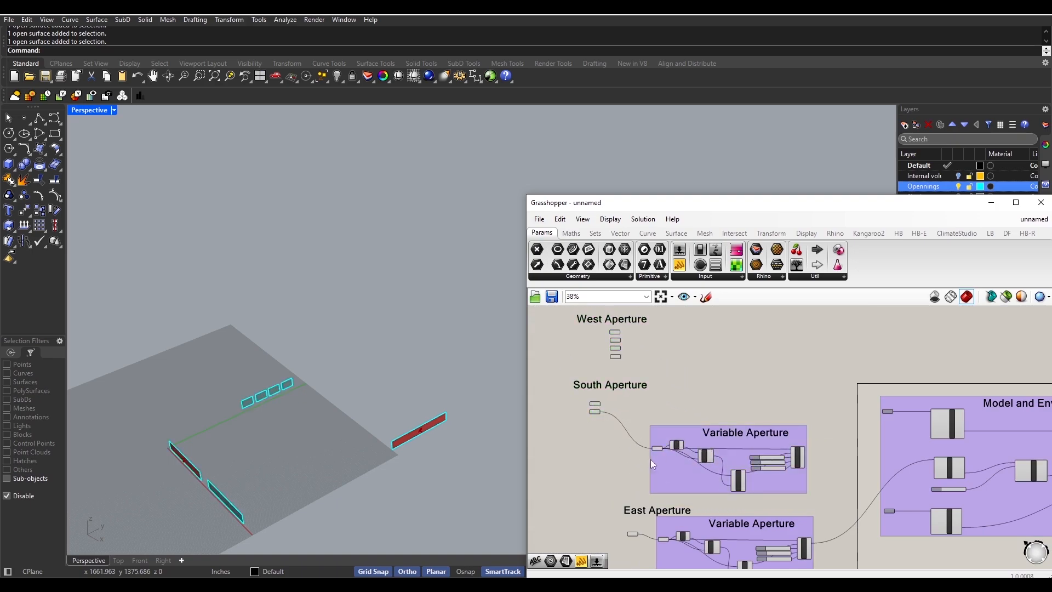
- Move the West and South Aperture labels, the west parameters and the upper south parameter away from the lower south parameter
{"action": "right_click_drag", "start_coordinate": [550, 305], "coordinate": [596, 380]}
{"action": "left_click_drag", "start_coordinate": [587, 355], "coordinate": [728, 482]}
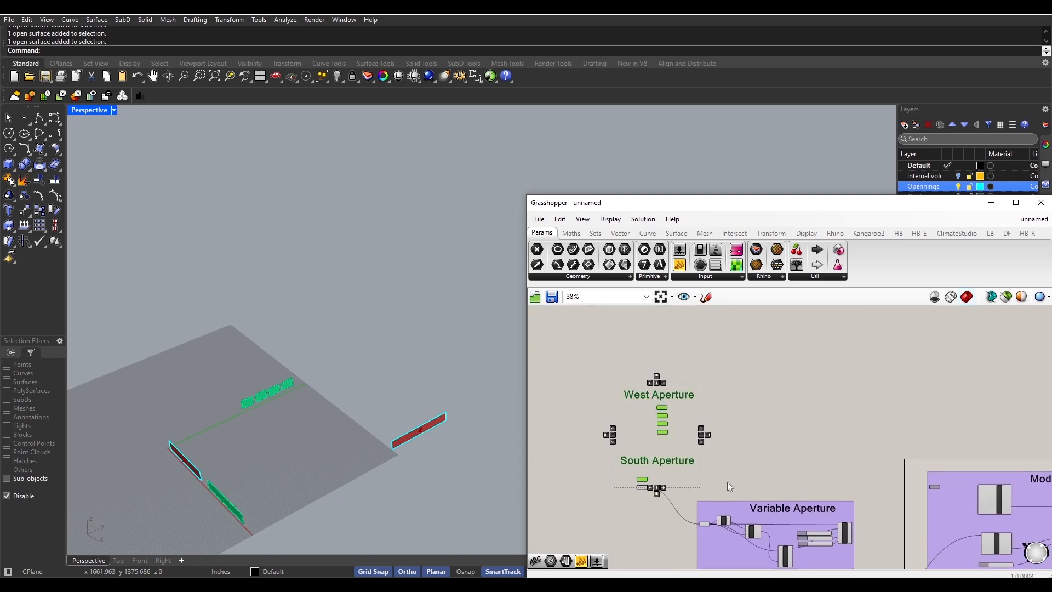
{"action": "left_click_drag", "start_coordinate": [641, 479], "coordinate": [640, 423]}
{"action": "left_click", "coordinate": [651, 540]}
- Duplicate the south Variable Aperture group beside the South Aperture label and connect the upper south parameter to its surface parameter
{"action": "scroll", "coordinate": [680, 487], "scroll_direction": "down", "scroll_amount": 2}
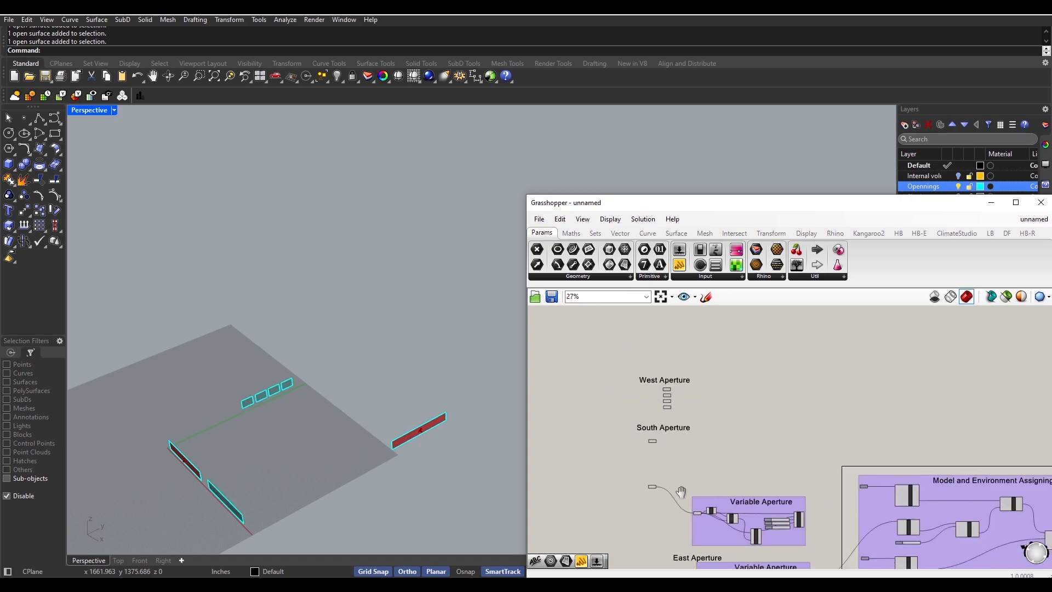
{"action": "right_click_drag", "start_coordinate": [681, 493], "coordinate": [656, 451]}
{"action": "left_click_drag", "start_coordinate": [653, 451], "coordinate": [803, 524]}
{"action": "scroll", "coordinate": [666, 474], "scroll_direction": "up", "scroll_amount": 3}
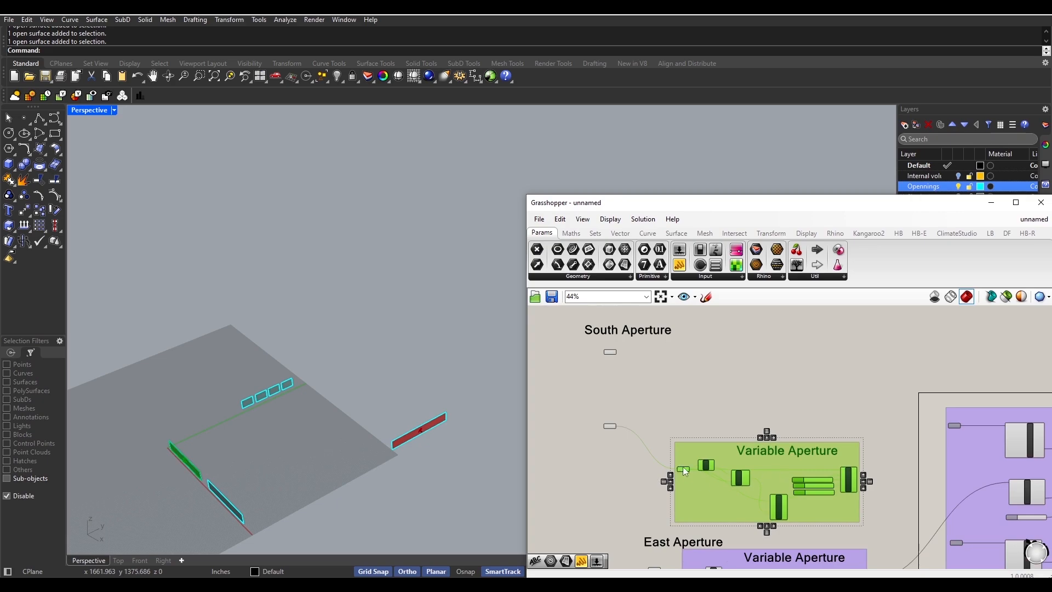
{"action": "left_click_drag", "start_coordinate": [686, 471], "coordinate": [734, 386]}
{"action": "right_click_drag", "start_coordinate": [757, 445], "coordinate": [745, 513]}
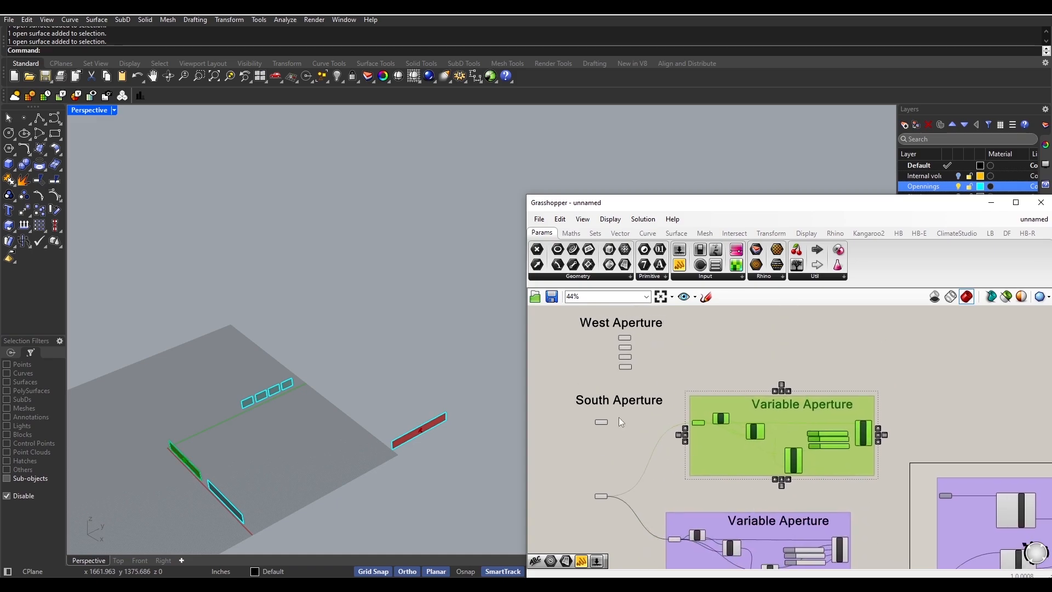
{"action": "left_click_drag", "start_coordinate": [620, 421], "coordinate": [699, 423]}
{"action": "left_click", "coordinate": [679, 478]}
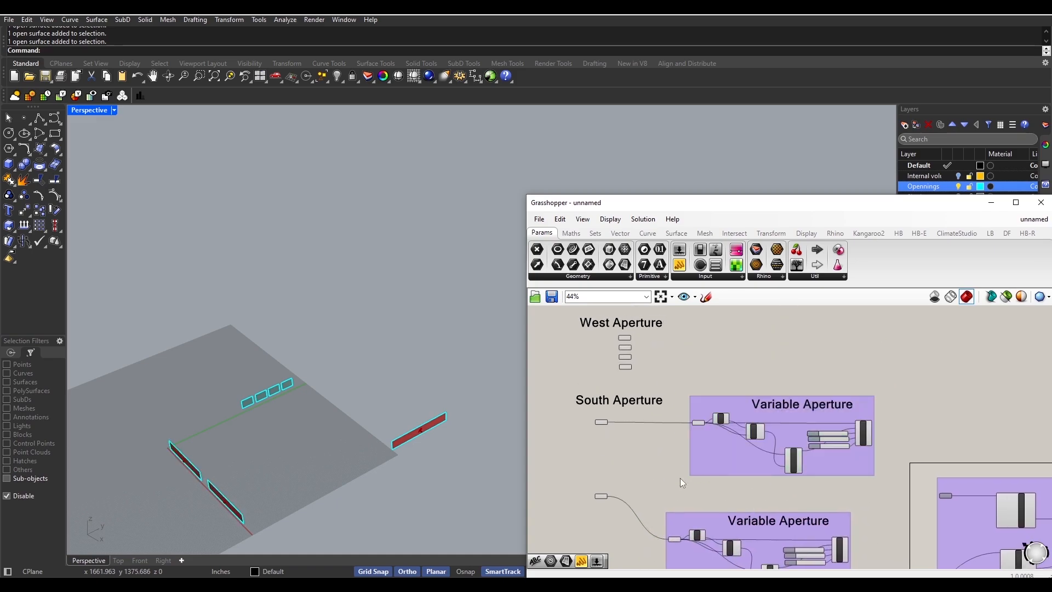
- Move the West Aperture label well above its four parameters
{"action": "scroll", "coordinate": [660, 476], "scroll_direction": "down", "scroll_amount": 1}
{"action": "right_click_drag", "start_coordinate": [660, 476], "coordinate": [644, 507]}
{"action": "left_click_drag", "start_coordinate": [555, 368], "coordinate": [670, 444]}
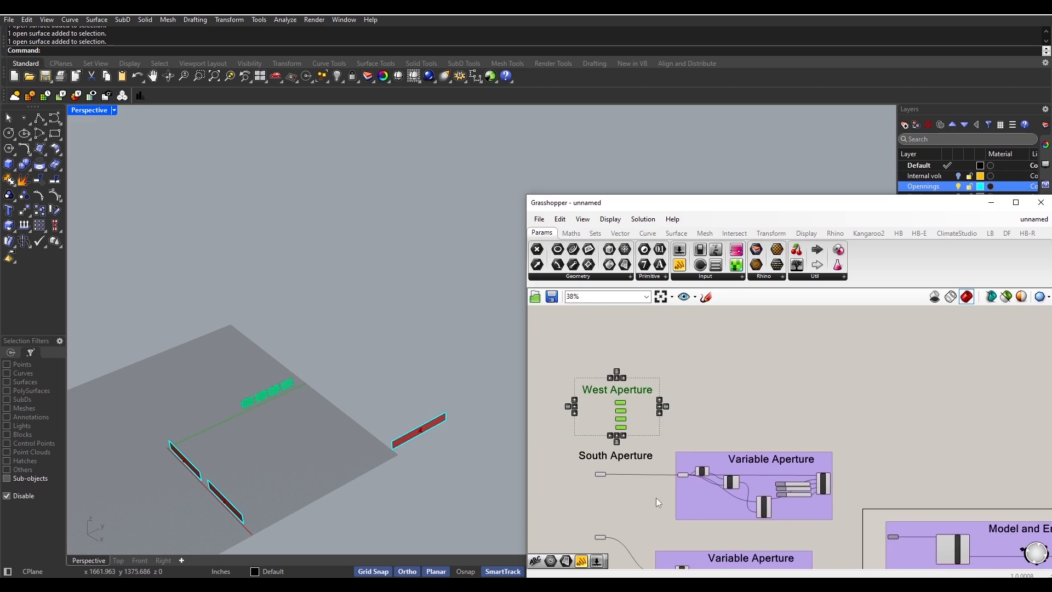
{"action": "right_click_drag", "start_coordinate": [639, 462], "coordinate": [676, 482]}
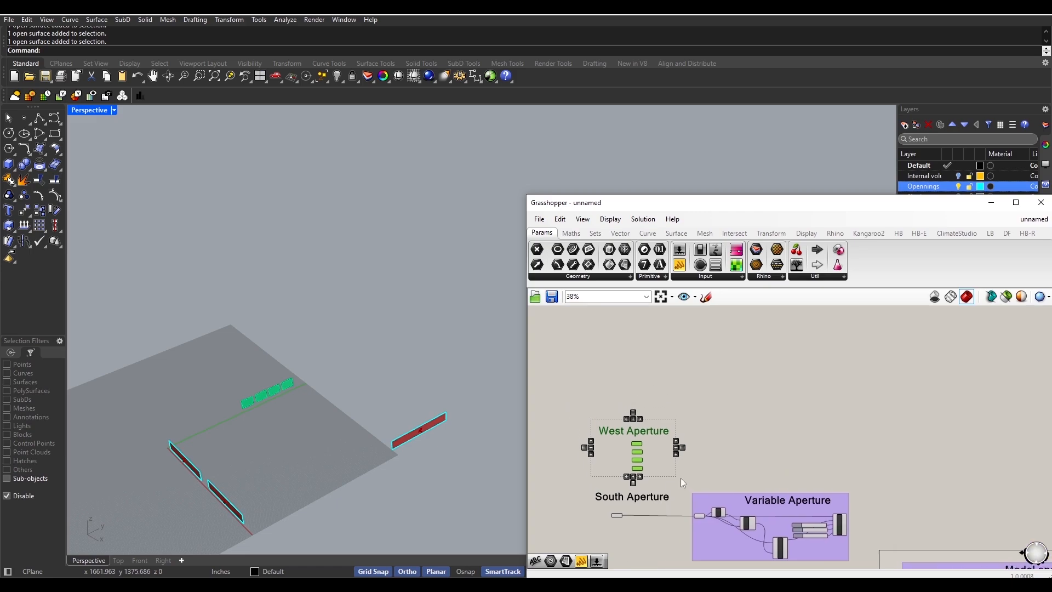
{"action": "left_click", "coordinate": [729, 458]}
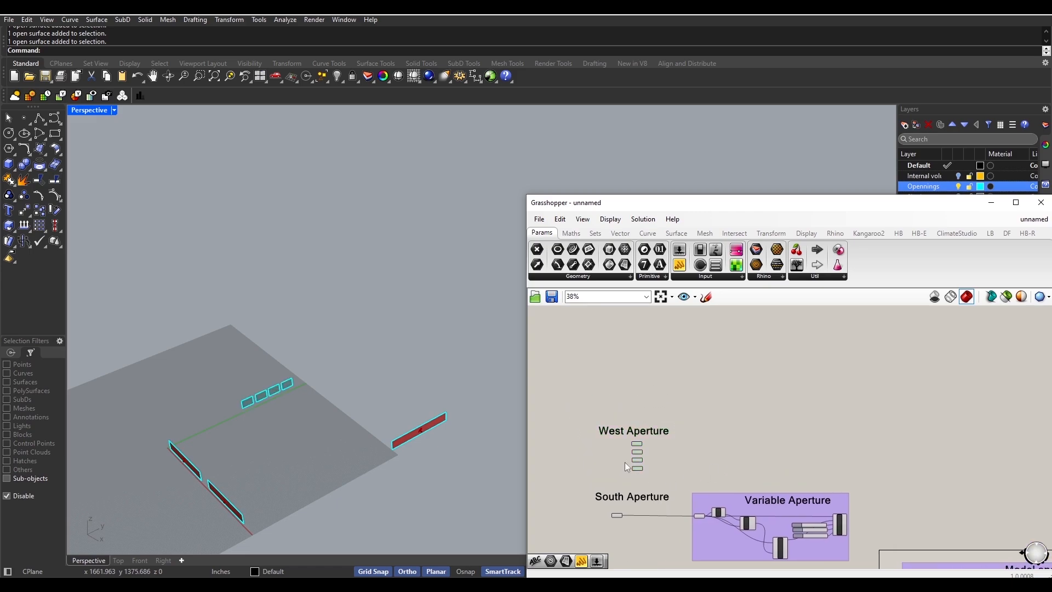
{"action": "left_click_drag", "start_coordinate": [577, 408], "coordinate": [696, 456]}
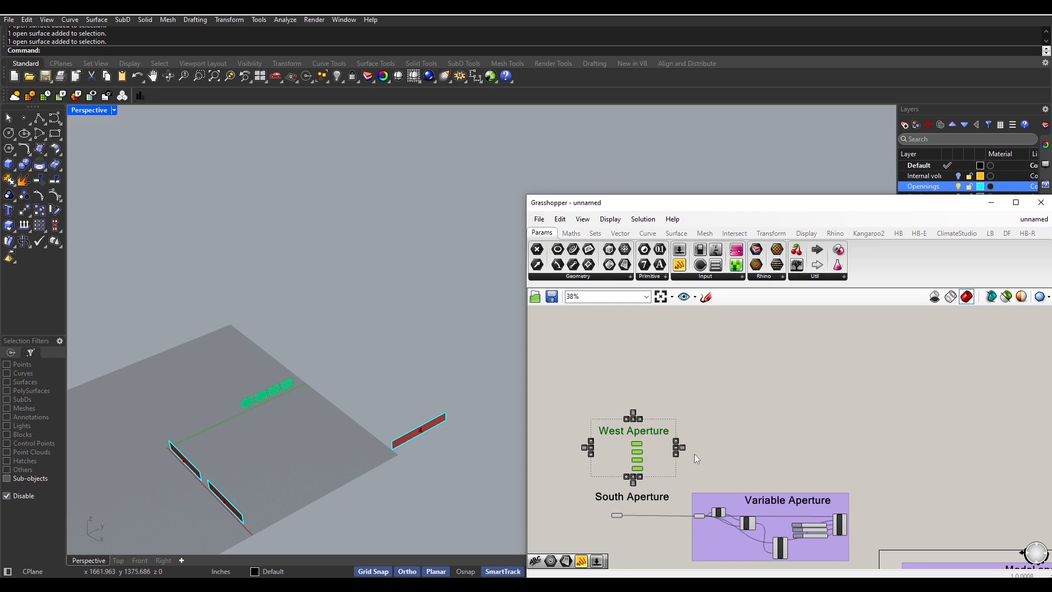
{"action": "left_click", "coordinate": [659, 444]}
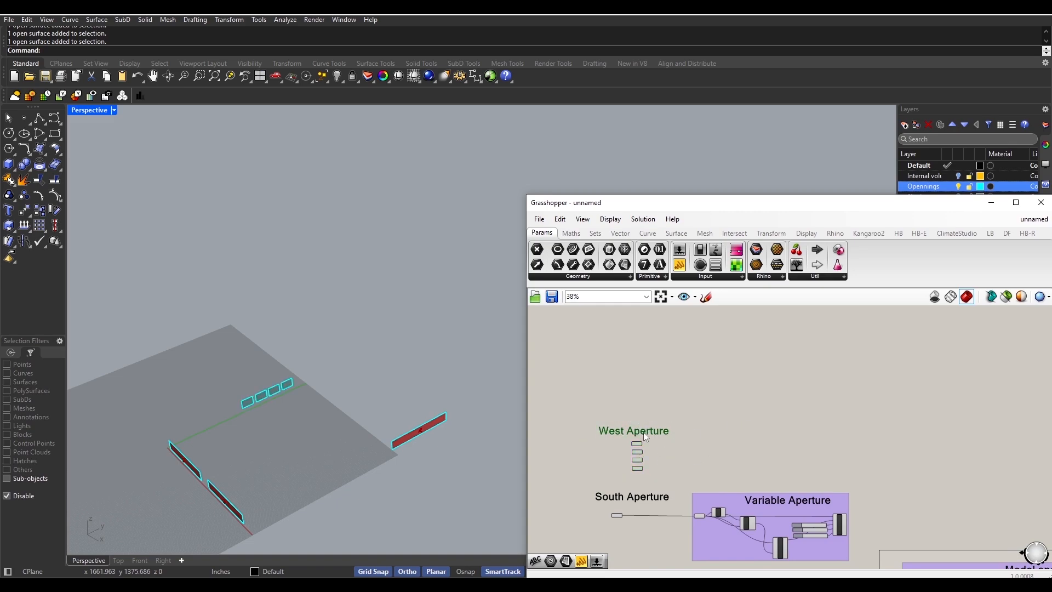
{"action": "left_click_drag", "start_coordinate": [644, 432], "coordinate": [643, 379]}
{"action": "key", "text": "ctrl+z"}
{"action": "left_click_drag", "start_coordinate": [637, 426], "coordinate": [645, 344]}
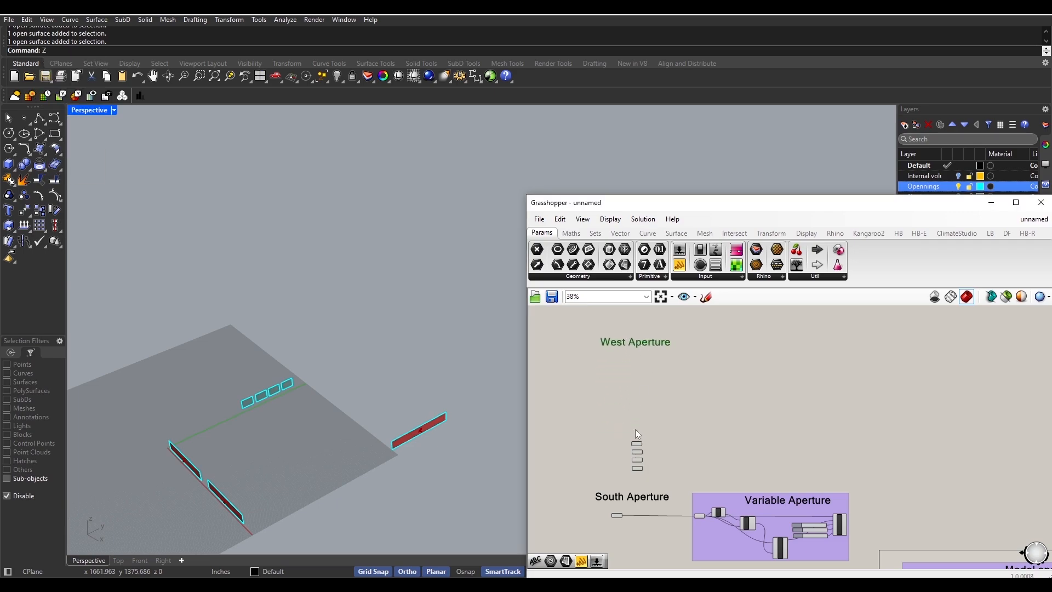
- Spread the four West Aperture parameters vertically between the West and South Aperture labels
{"action": "left_click_drag", "start_coordinate": [636, 443], "coordinate": [633, 362]}
{"action": "left_click_drag", "start_coordinate": [639, 452], "coordinate": [637, 409]}
{"action": "mouse_move", "coordinate": [635, 459]}
{"action": "left_mouse_down"}
{"action": "mouse_move", "coordinate": [634, 441]}
{"action": "mouse_move", "coordinate": [634, 471]}
{"action": "left_mouse_up"}
{"action": "left_click", "coordinate": [672, 505]}
- Duplicate the upper south Variable Aperture group twice and stack the copies above it, beside the West Aperture parameters
{"action": "scroll", "coordinate": [680, 514], "scroll_direction": "down", "scroll_amount": 1}
{"action": "right_click_drag", "start_coordinate": [685, 518], "coordinate": [641, 481]}
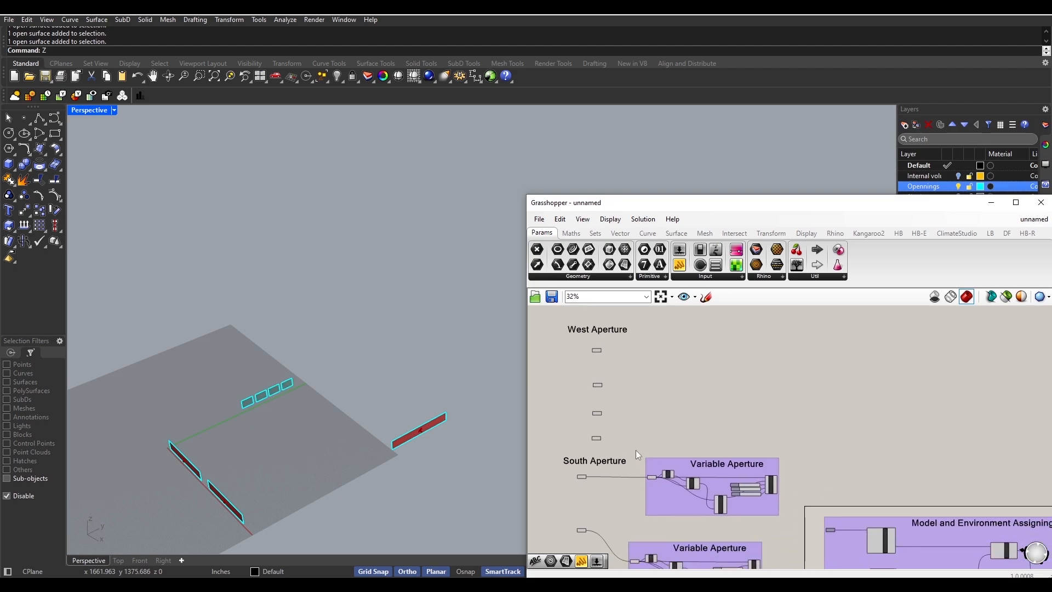
{"action": "left_click_drag", "start_coordinate": [636, 449], "coordinate": [786, 522]}
{"action": "left_click_drag", "start_coordinate": [643, 491], "coordinate": [671, 394]}
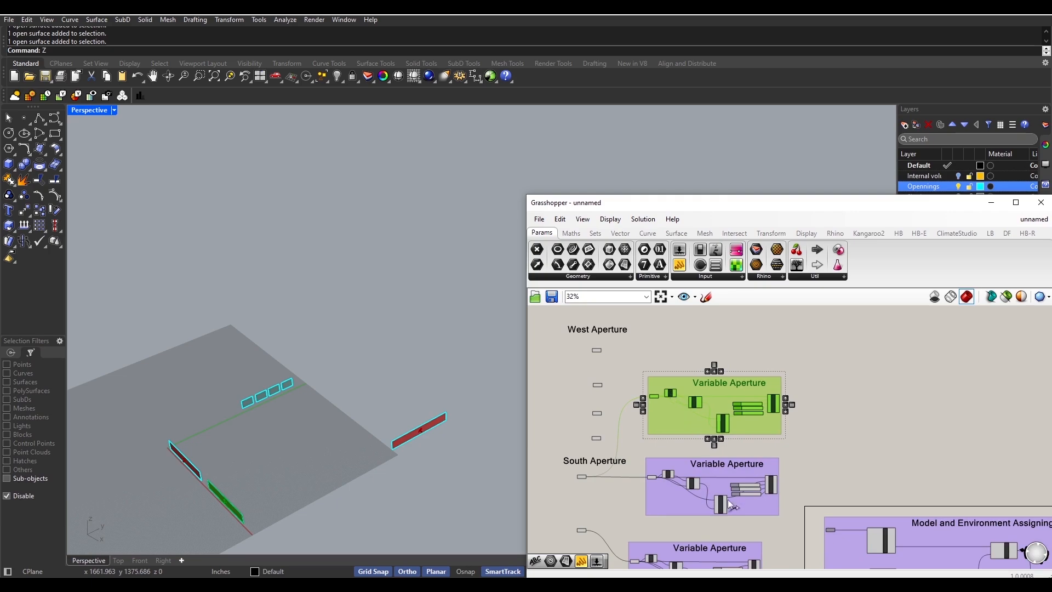
{"action": "scroll", "coordinate": [728, 499], "scroll_direction": "down", "scroll_amount": 1}
{"action": "right_click_drag", "start_coordinate": [707, 418], "coordinate": [694, 459]}
{"action": "key", "text": "ctrl+v"}
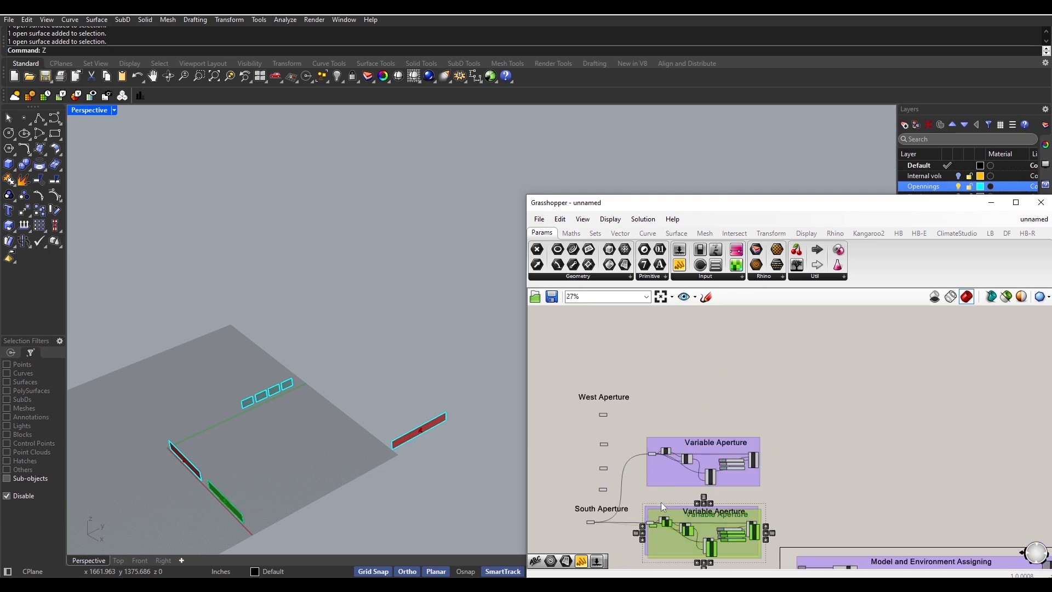
{"action": "left_click_drag", "start_coordinate": [661, 502], "coordinate": [669, 404]}
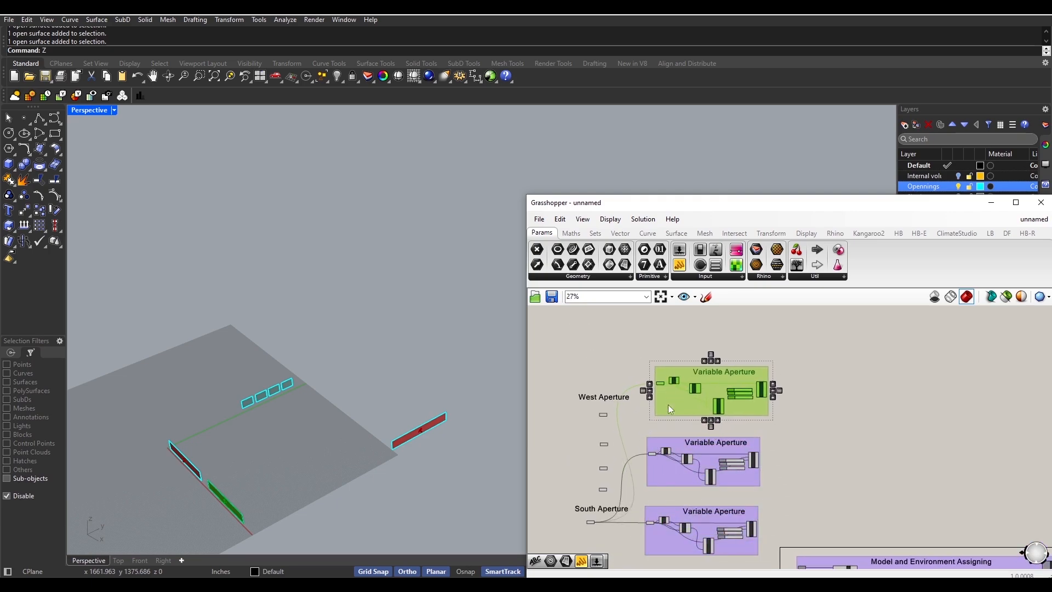
- Paste a third copy of the Variable Aperture group for the west side and place it above the other two
{"action": "key", "text": "ctrl+v"}
{"action": "left_click_drag", "start_coordinate": [671, 524], "coordinate": [674, 338]}
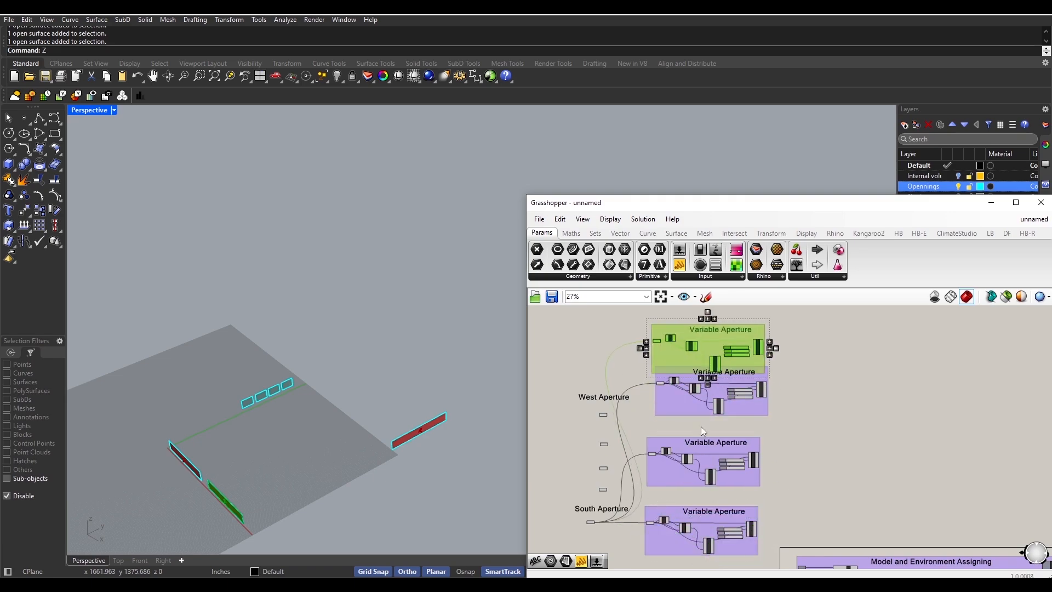
{"action": "right_click_drag", "start_coordinate": [674, 372], "coordinate": [680, 454]}
{"action": "left_click_drag", "start_coordinate": [676, 419], "coordinate": [678, 397]}
- Paste a fourth west copy of the Variable Aperture group and place it at the top of the stack
{"action": "key", "text": "ctrl+v"}
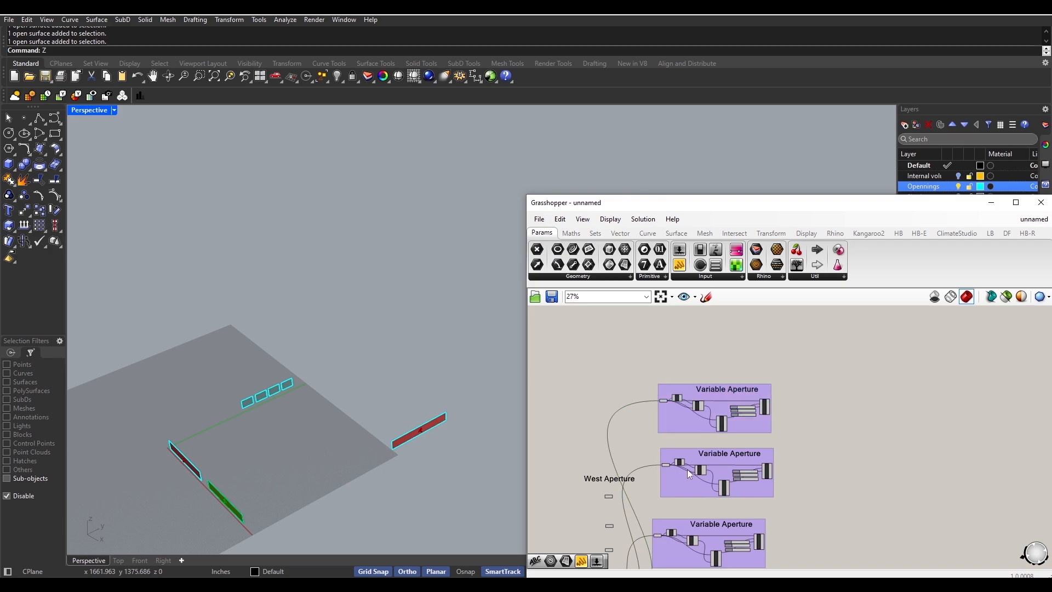
{"action": "scroll", "coordinate": [686, 471], "scroll_direction": "down", "scroll_amount": 2}
{"action": "scroll", "coordinate": [692, 542], "scroll_direction": "down", "scroll_amount": 2}
{"action": "right_click_drag", "start_coordinate": [681, 560], "coordinate": [672, 510]}
{"action": "scroll", "coordinate": [672, 511], "scroll_direction": "up", "scroll_amount": 3}
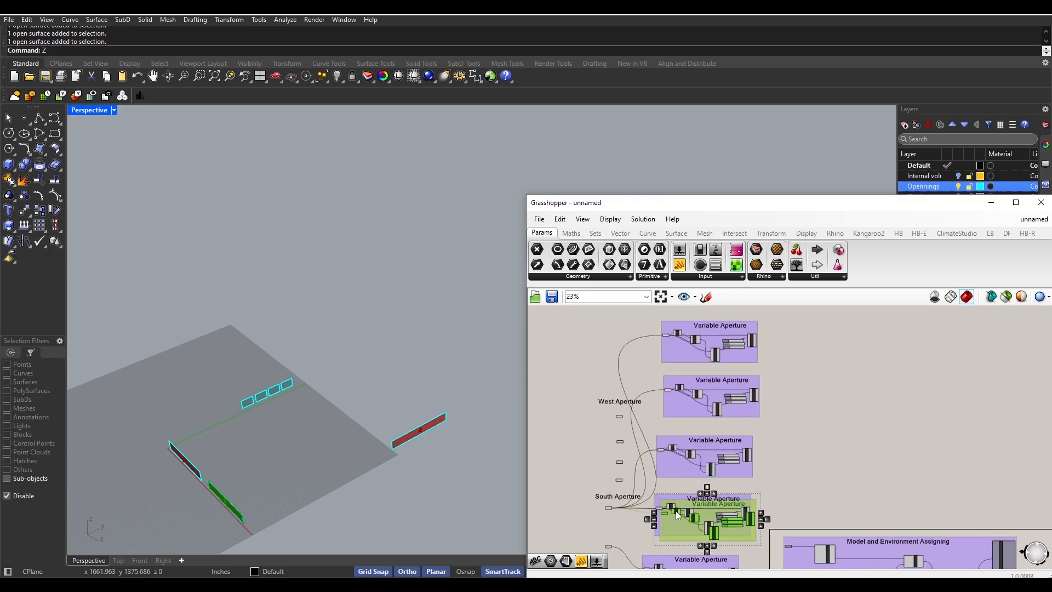
{"action": "left_click_drag", "start_coordinate": [676, 511], "coordinate": [691, 366]}
{"action": "right_click_drag", "start_coordinate": [692, 366], "coordinate": [705, 455]}
{"action": "left_click_drag", "start_coordinate": [705, 455], "coordinate": [693, 359]}
{"action": "right_click_drag", "start_coordinate": [637, 538], "coordinate": [692, 502]}
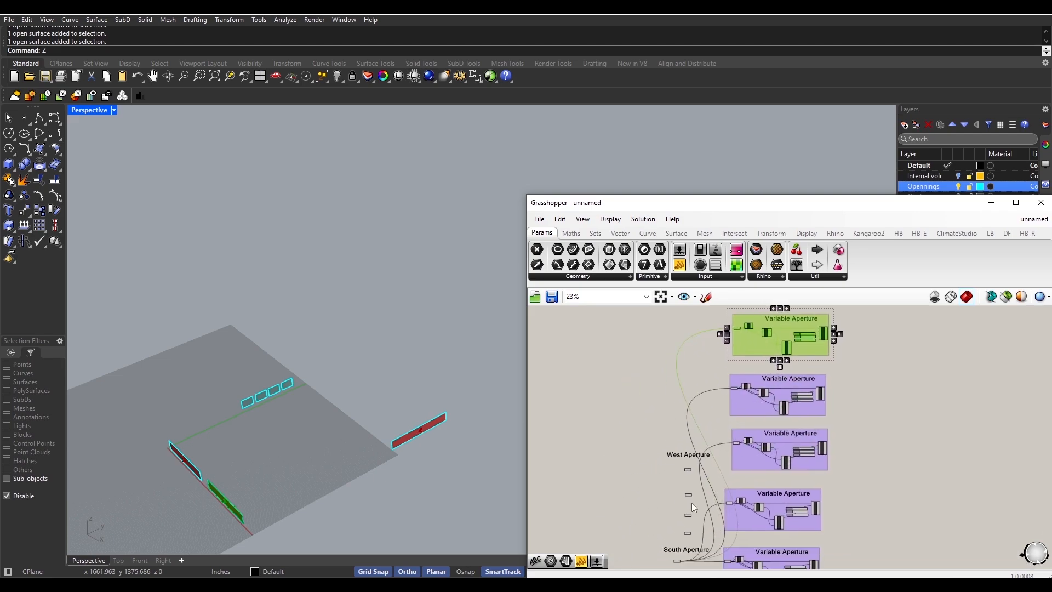
- Wire each of the four West Aperture parameters into its own Variable Aperture group, replacing the South Aperture connections
{"action": "left_click", "coordinate": [661, 531]}
{"action": "scroll", "coordinate": [694, 531], "scroll_direction": "up", "scroll_amount": 3}
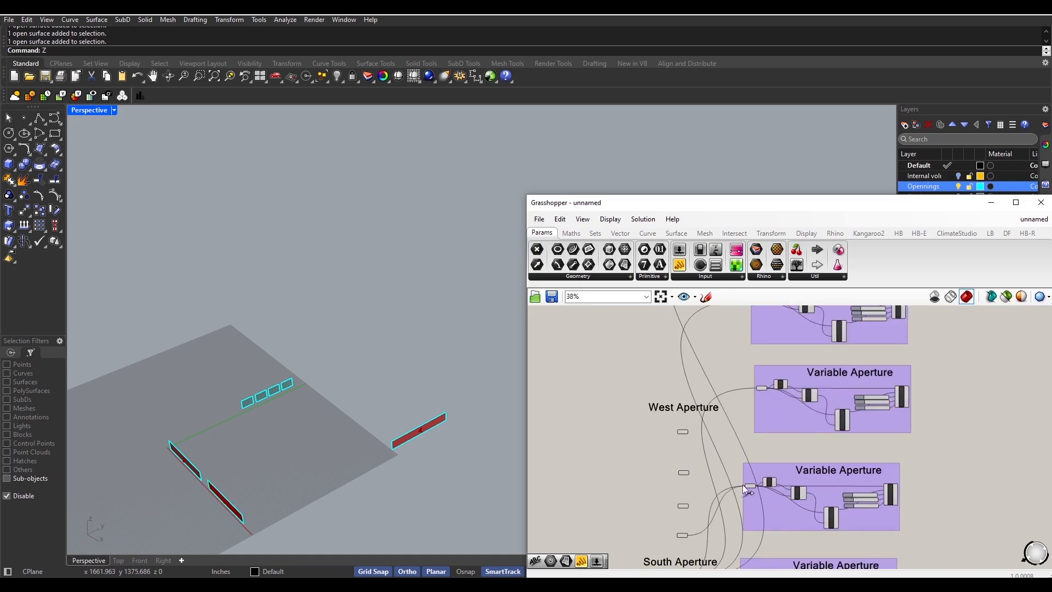
{"action": "left_click_drag", "start_coordinate": [692, 507], "coordinate": [761, 389]}
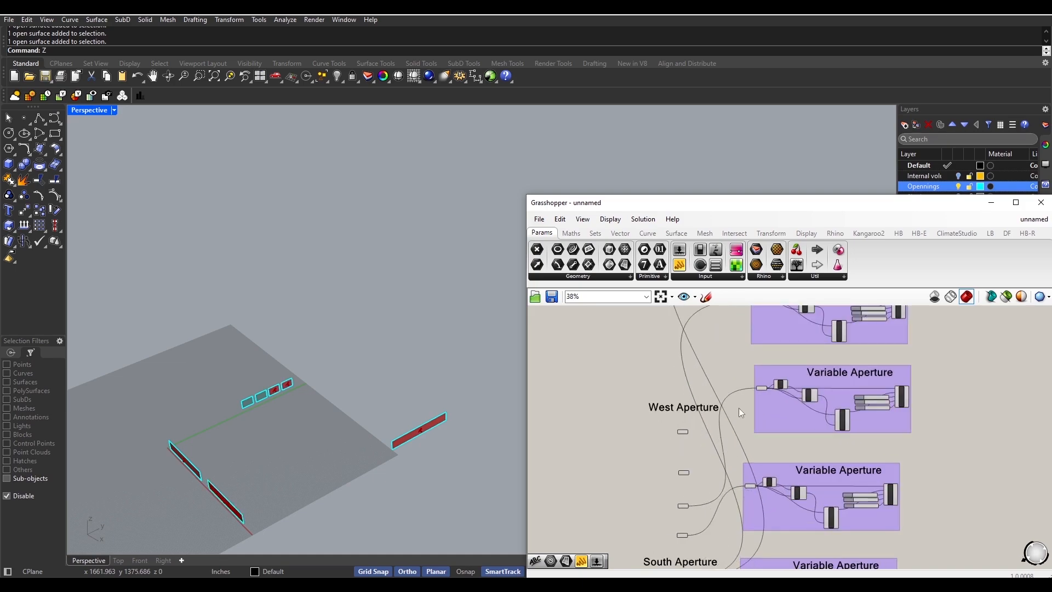
{"action": "left_click_drag", "start_coordinate": [705, 442], "coordinate": [701, 437]}
{"action": "scroll", "coordinate": [701, 438], "scroll_direction": "down", "scroll_amount": 2}
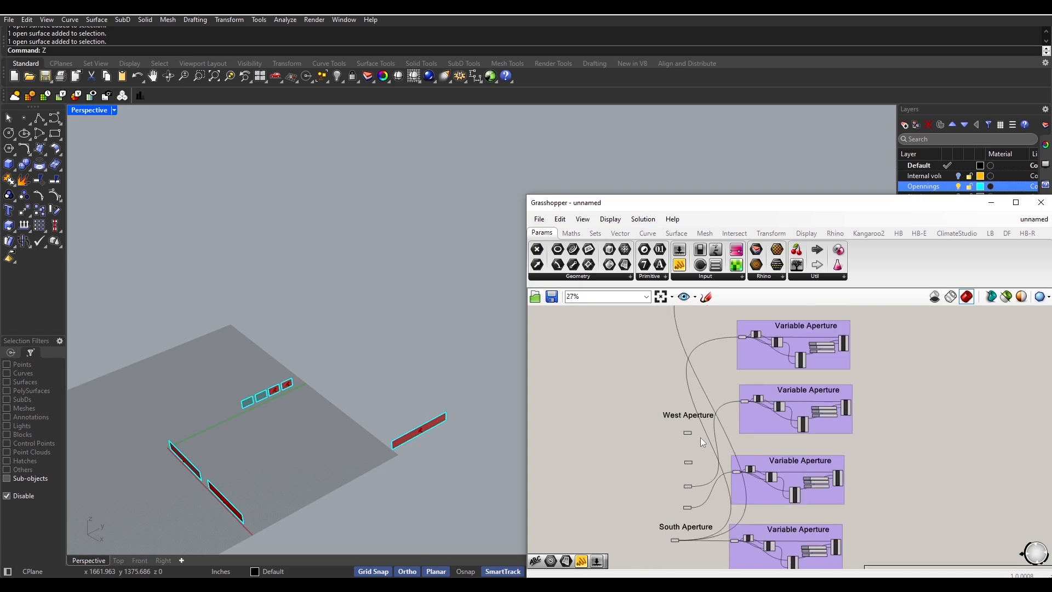
{"action": "left_click_drag", "start_coordinate": [678, 498], "coordinate": [720, 382]}
{"action": "left_click_drag", "start_coordinate": [676, 497], "coordinate": [727, 372]}
{"action": "right_click_drag", "start_coordinate": [692, 433], "coordinate": [667, 475]}
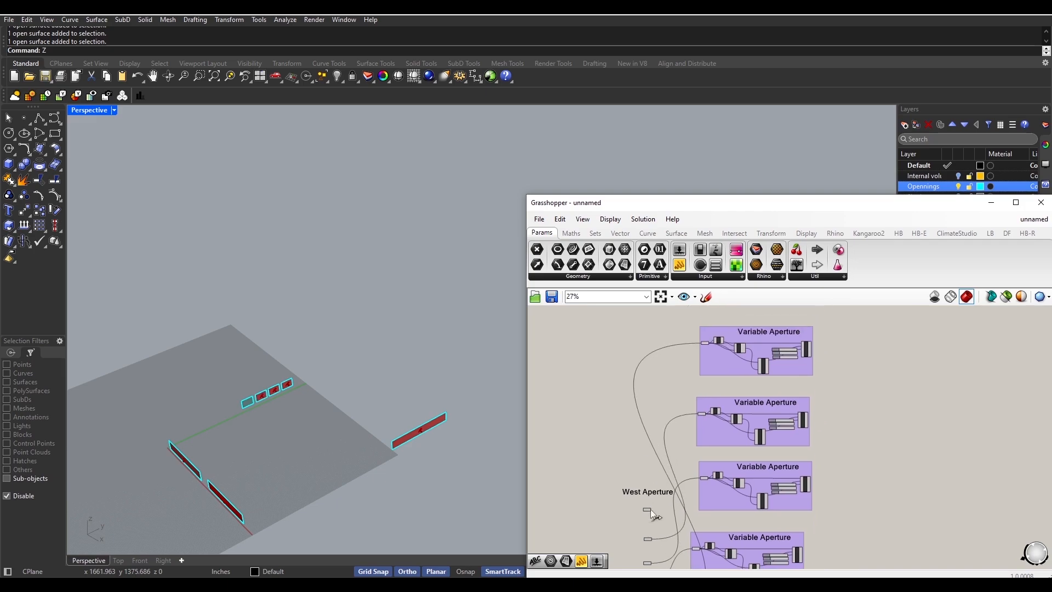
{"action": "left_click_drag", "start_coordinate": [650, 509], "coordinate": [826, 534]}
{"action": "scroll", "coordinate": [700, 384], "scroll_direction": "down", "scroll_amount": 2}
- Move the four west Variable Aperture groups together farther away from the West Aperture parameters
{"action": "left_click", "coordinate": [751, 496]}
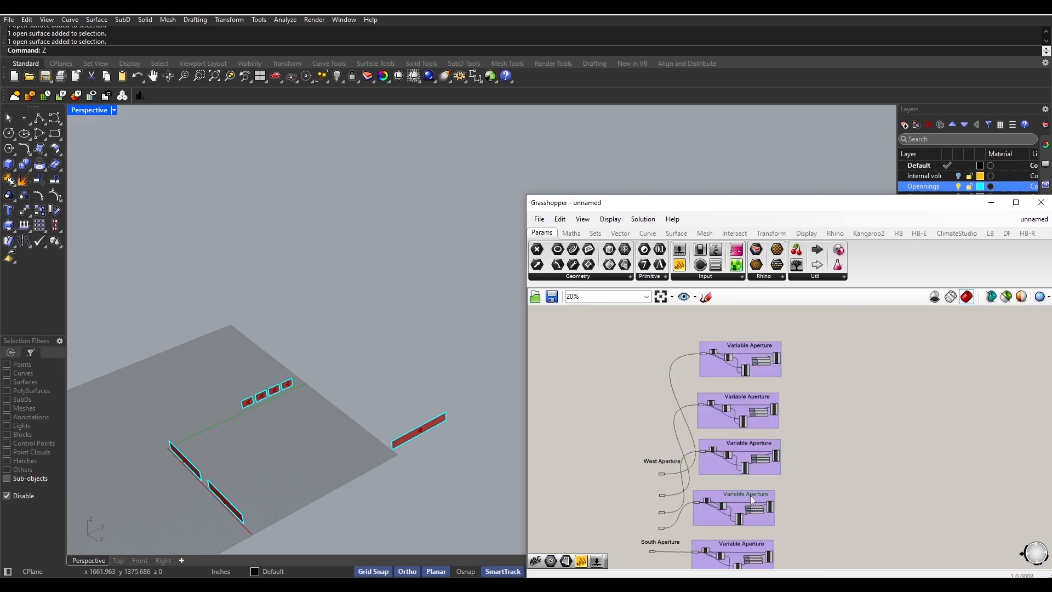
{"action": "left_click_drag", "start_coordinate": [686, 327], "coordinate": [868, 533]}
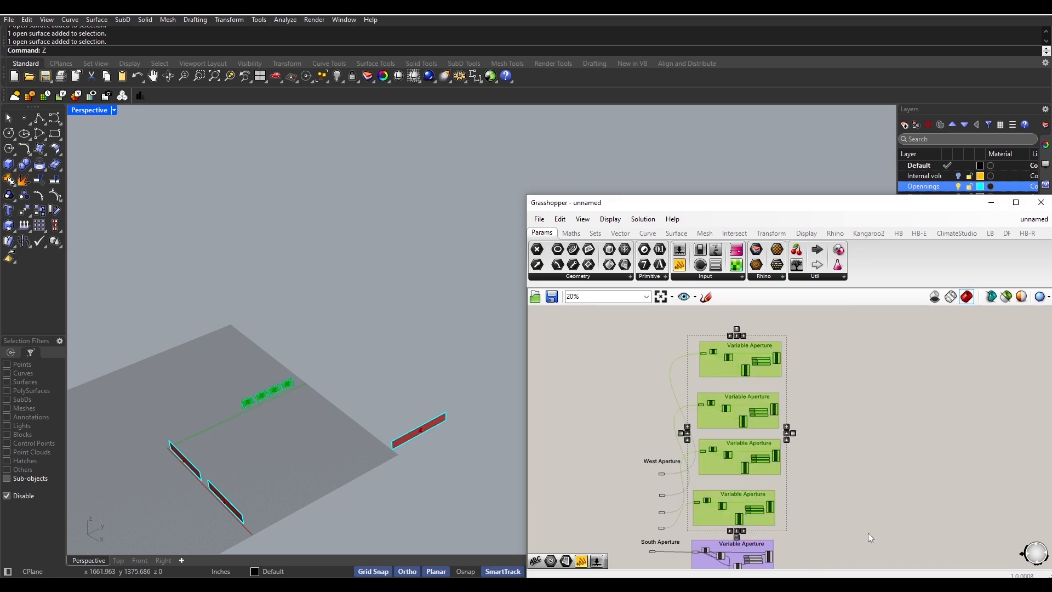
{"action": "left_click_drag", "start_coordinate": [742, 519], "coordinate": [851, 531]}
{"action": "left_click", "coordinate": [781, 518]}
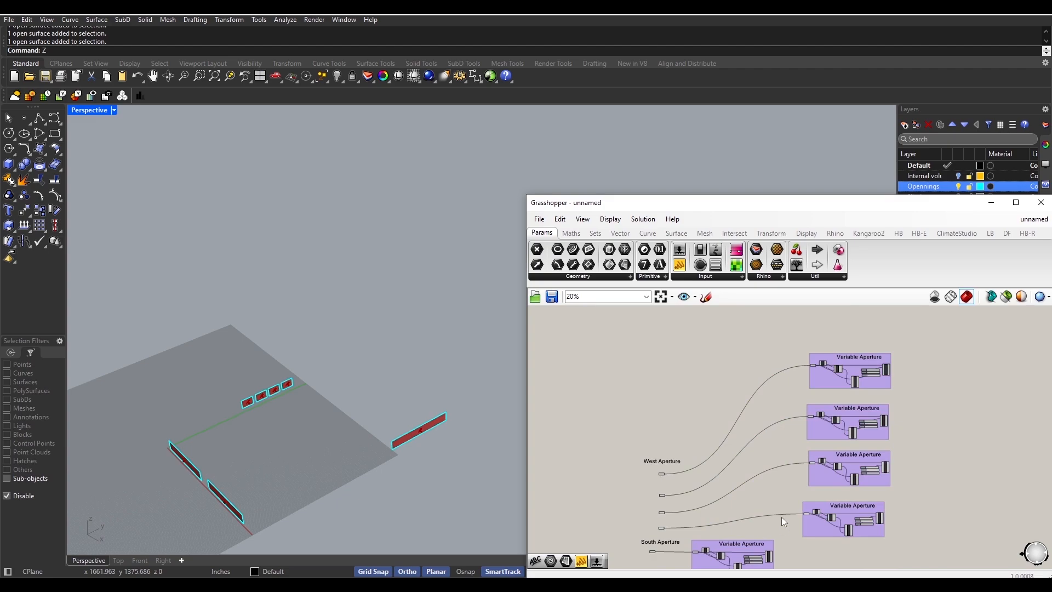
{"action": "right_click_drag", "start_coordinate": [743, 510], "coordinate": [667, 429]}
{"action": "scroll", "coordinate": [686, 431], "scroll_direction": "down", "scroll_amount": 2}
{"action": "scroll", "coordinate": [708, 460], "scroll_direction": "down", "scroll_amount": 2}
{"action": "right_click_drag", "start_coordinate": [743, 502], "coordinate": [821, 542]}
{"action": "scroll", "coordinate": [713, 469], "scroll_direction": "up", "scroll_amount": 2}
{"action": "scroll", "coordinate": [692, 439], "scroll_direction": "up", "scroll_amount": 2}
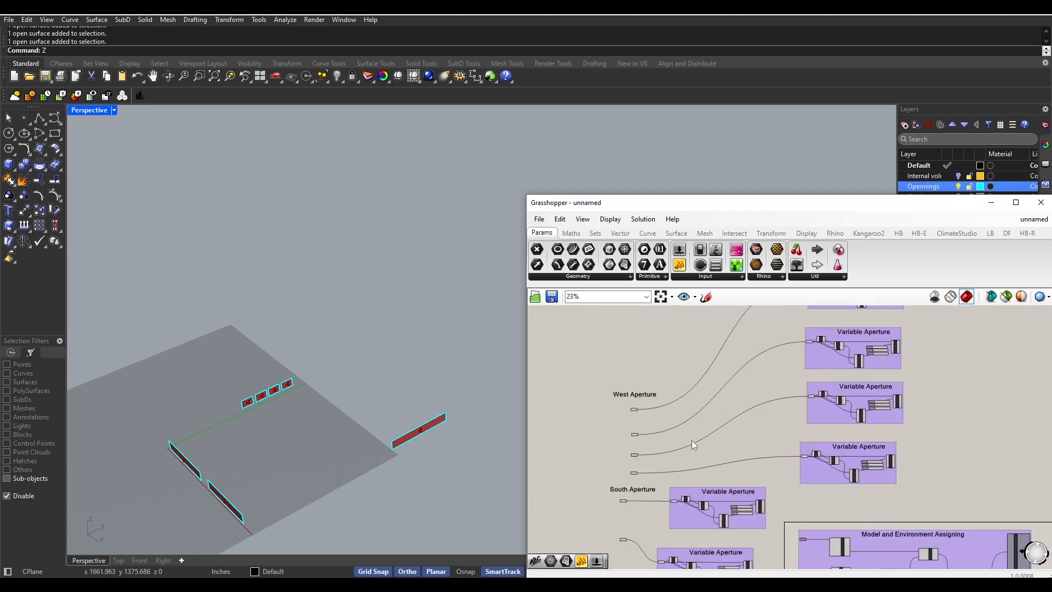
{"action": "scroll", "coordinate": [697, 443], "scroll_direction": "down", "scroll_amount": 1}
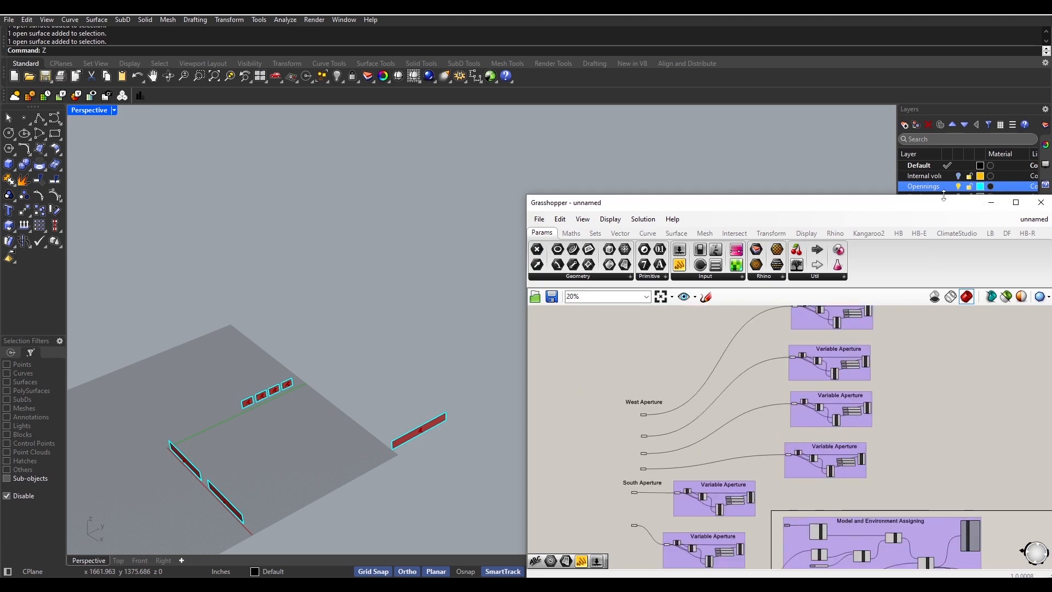
- Enlarge the Grasshopper window to the full screen height so the whole aperture definition fits
{"action": "left_click_drag", "start_coordinate": [946, 195], "coordinate": [926, 15]}
{"action": "scroll", "coordinate": [383, 420], "scroll_direction": "down", "scroll_amount": 3}
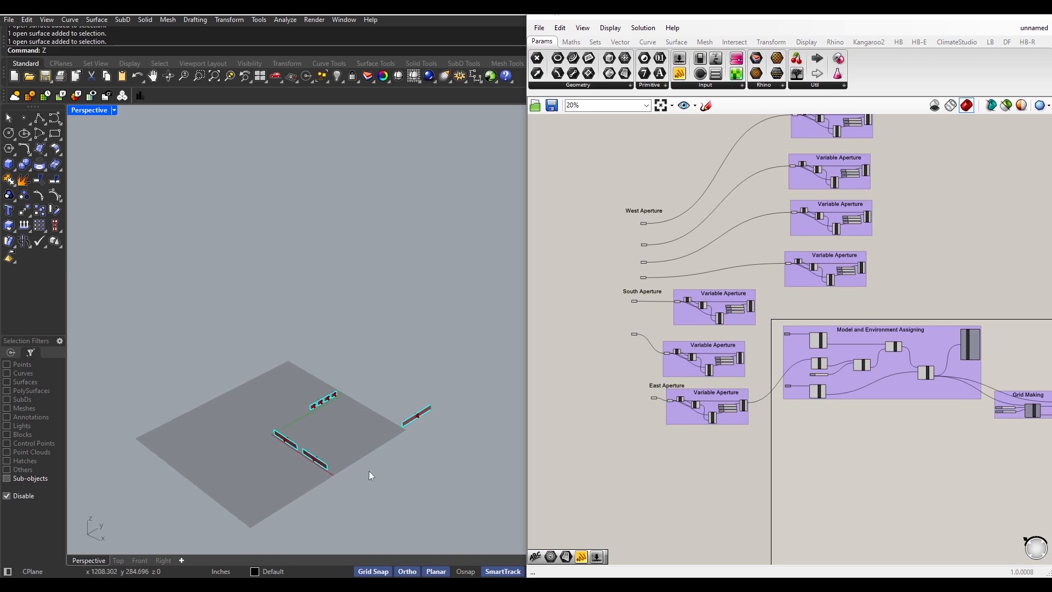
{"action": "scroll", "coordinate": [657, 376], "scroll_direction": "up", "scroll_amount": 2}
{"action": "scroll", "coordinate": [657, 376], "scroll_direction": "up", "scroll_amount": 1}
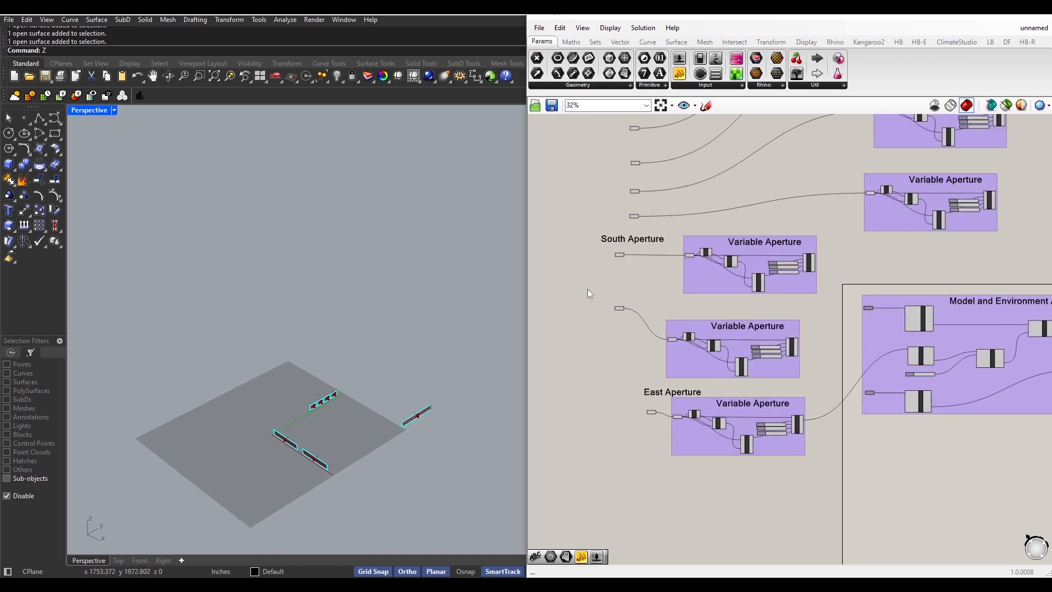
{"action": "right_click_drag", "start_coordinate": [633, 347], "coordinate": [563, 444]}
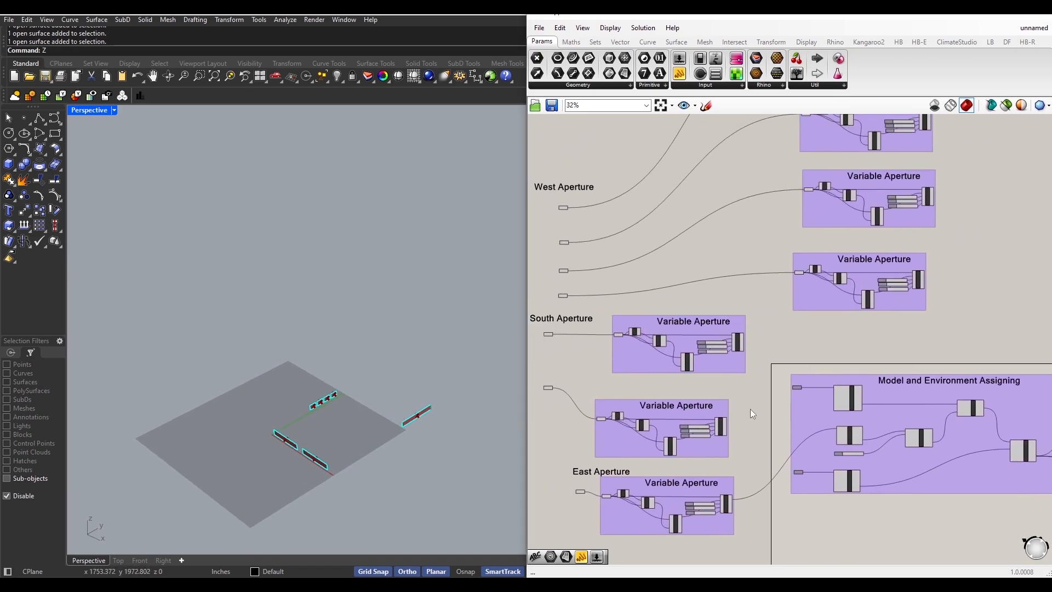
{"action": "right_click_drag", "start_coordinate": [766, 370], "coordinate": [811, 425]}
{"action": "scroll", "coordinate": [811, 426], "scroll_direction": "down", "scroll_amount": 3}
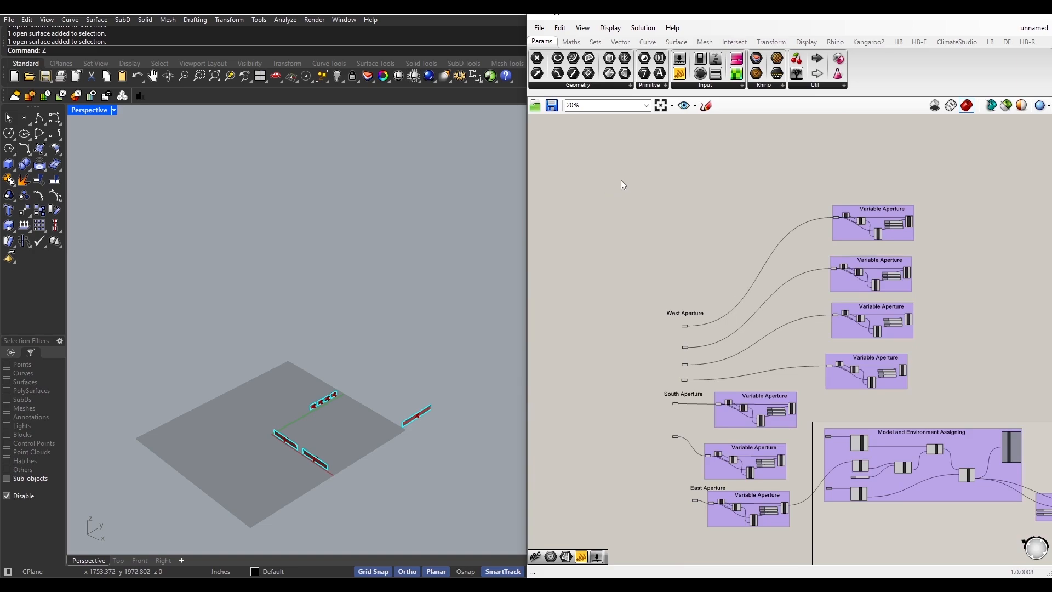
- Move all west, south and east aperture parameters and groups away from the Model and Environment Assigning group
{"action": "left_click_drag", "start_coordinate": [610, 164], "coordinate": [941, 417]}
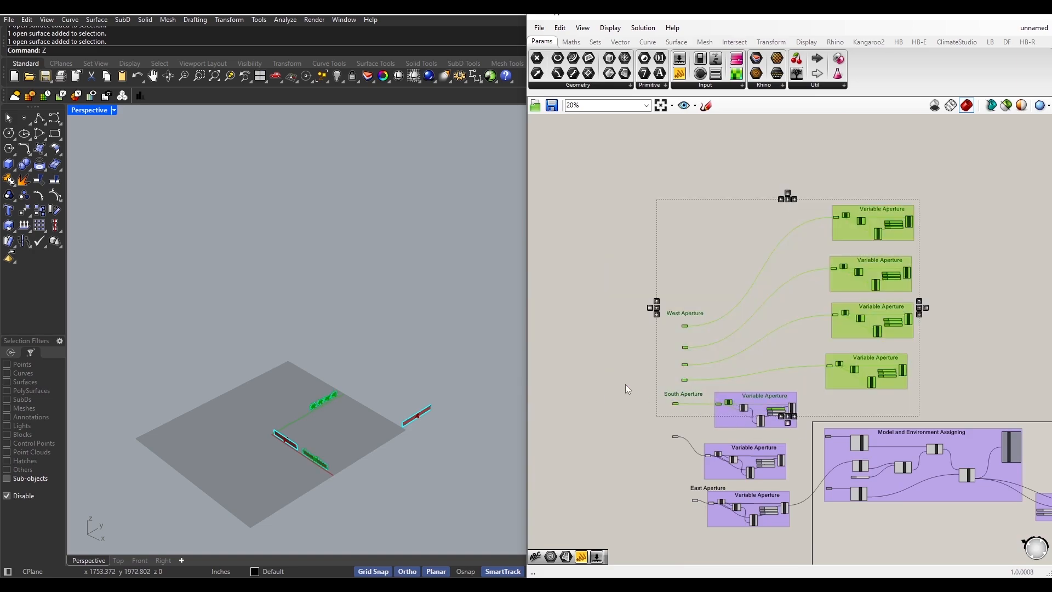
{"action": "left_click_drag", "start_coordinate": [628, 390], "coordinate": [805, 548], "text": "shift"}
{"action": "scroll", "coordinate": [785, 509], "scroll_direction": "down", "scroll_amount": 2}
{"action": "right_click_drag", "start_coordinate": [785, 509], "coordinate": [857, 405]}
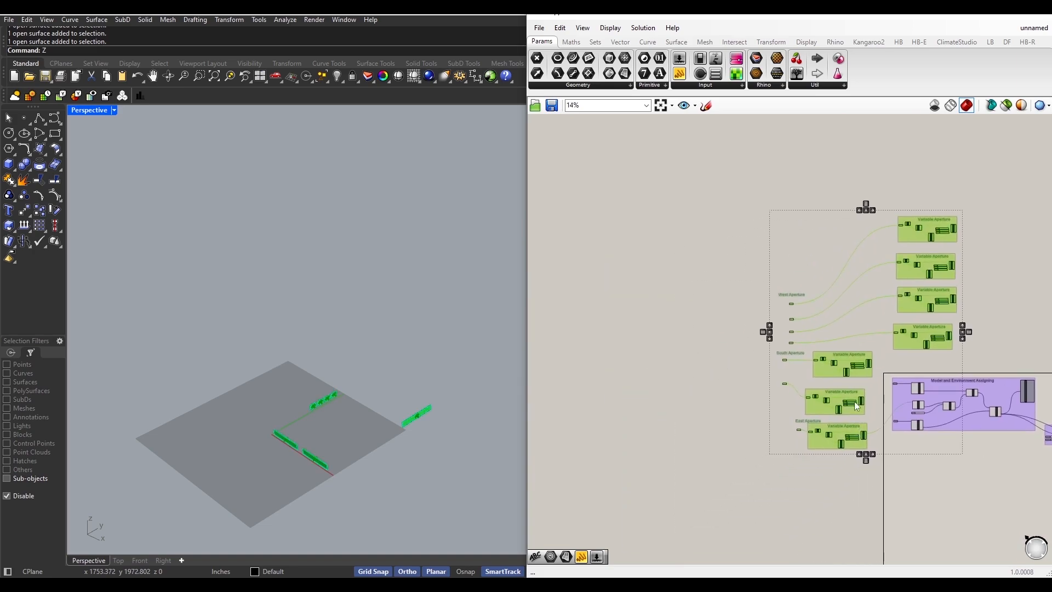
{"action": "left_click_drag", "start_coordinate": [857, 406], "coordinate": [650, 389]}
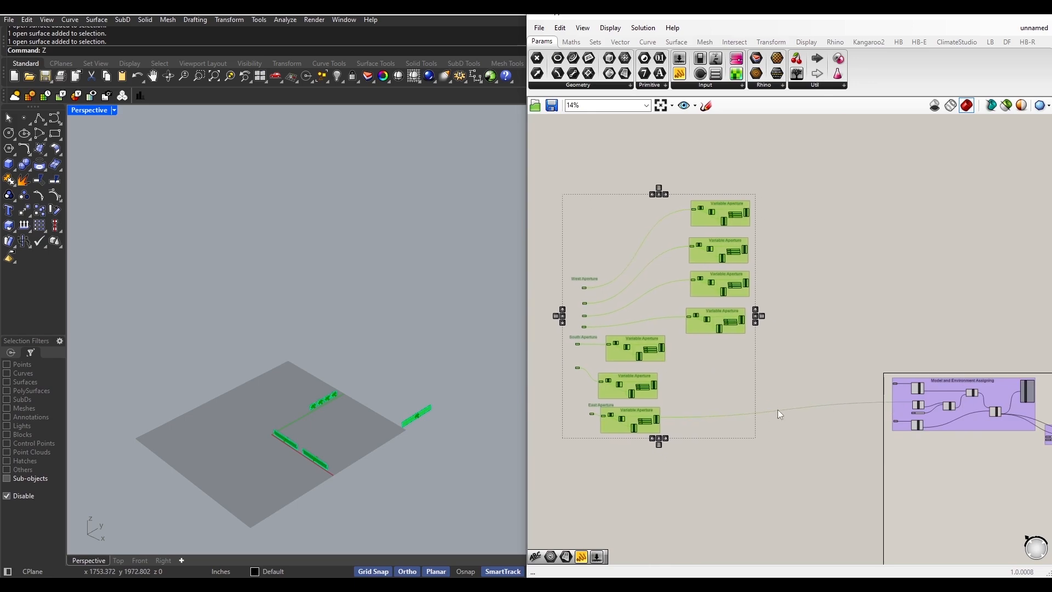
- Add a Merge component between the Variable Aperture groups and the Model and Environment Assigning group
{"action": "double_click", "coordinate": [782, 414]}
{"action": "scroll", "coordinate": [784, 412], "scroll_direction": "up", "scroll_amount": 2}
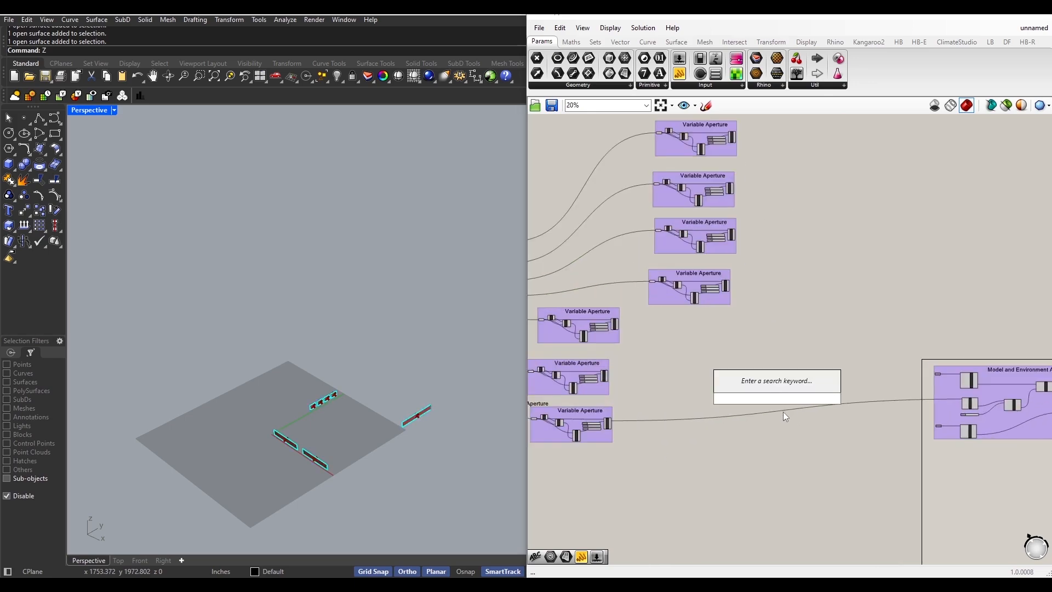
{"action": "type", "text": "merge"}
{"action": "key", "text": "Return"}
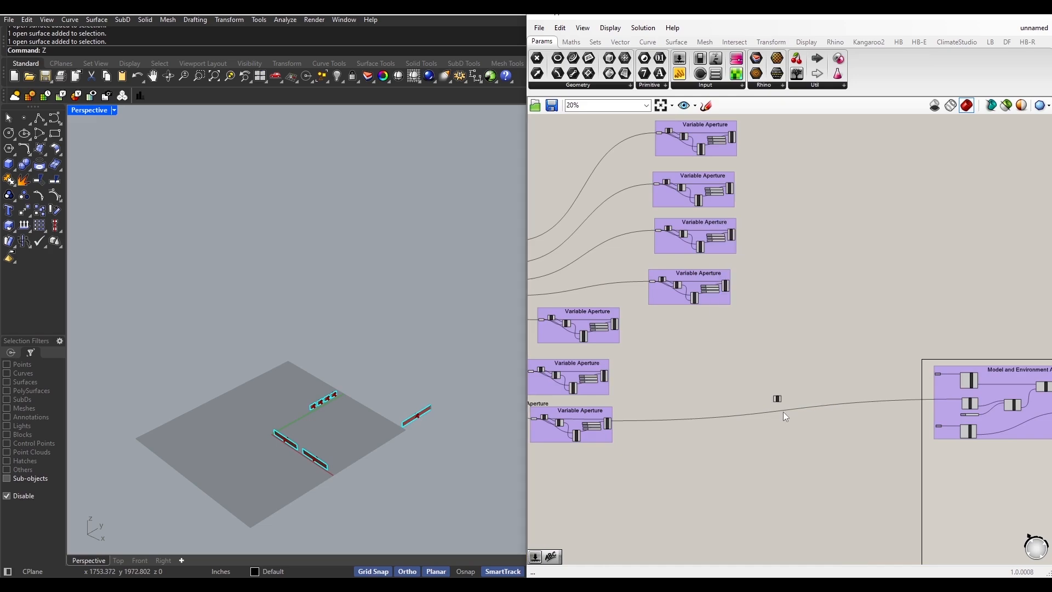
{"action": "scroll", "coordinate": [766, 404], "scroll_direction": "up", "scroll_amount": 1}
{"action": "left_click_drag", "start_coordinate": [791, 403], "coordinate": [809, 402]}
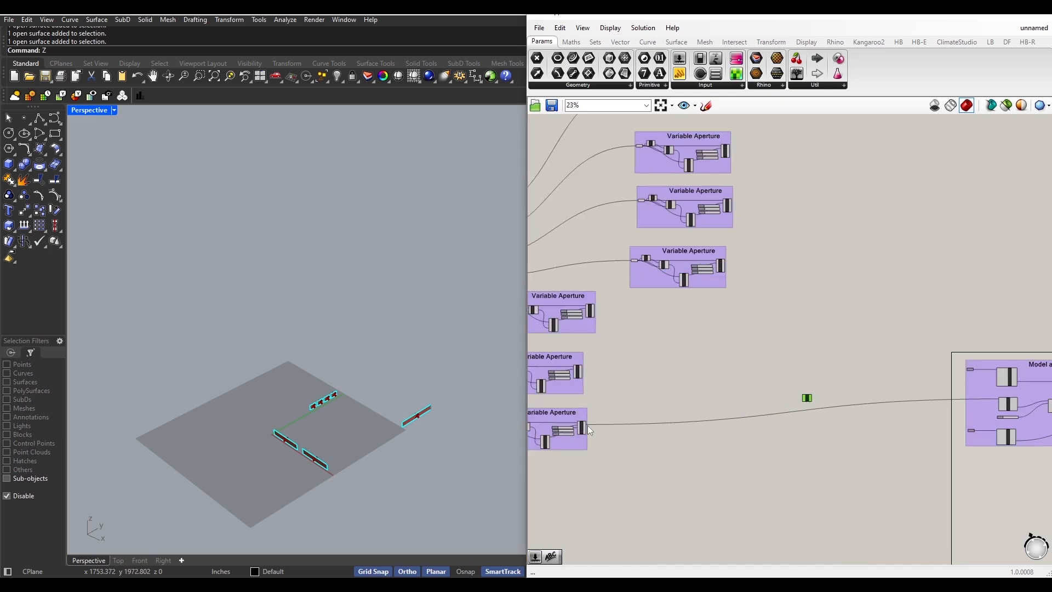
- Connect the scaled geometry of the east Variable Aperture group to the first Merge input
{"action": "scroll", "coordinate": [584, 425], "scroll_direction": "up", "scroll_amount": 5}
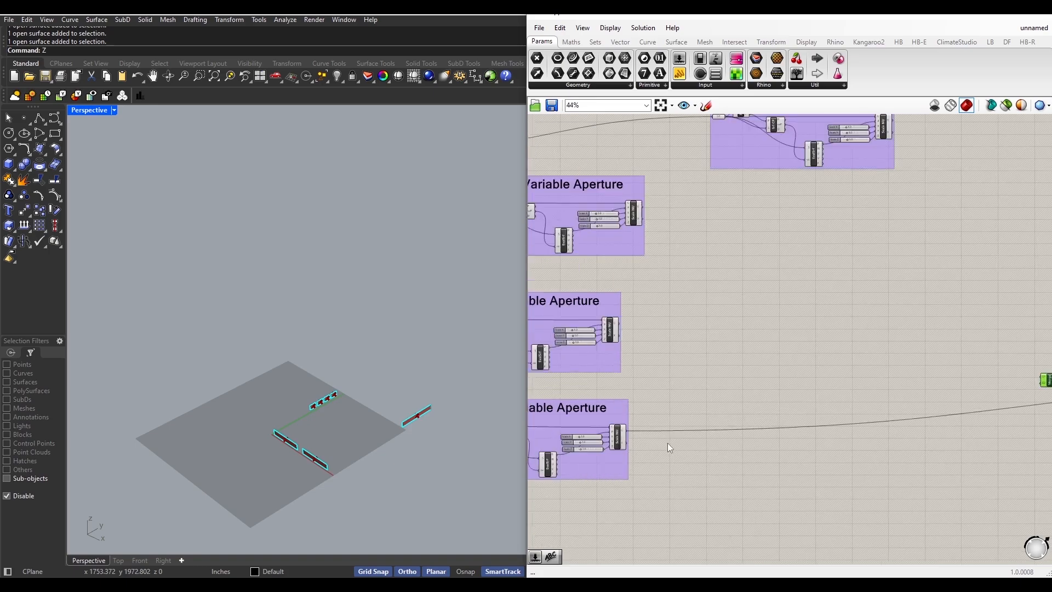
{"action": "right_click_drag", "start_coordinate": [668, 443], "coordinate": [588, 455]}
{"action": "left_click_drag", "start_coordinate": [569, 444], "coordinate": [985, 398]}
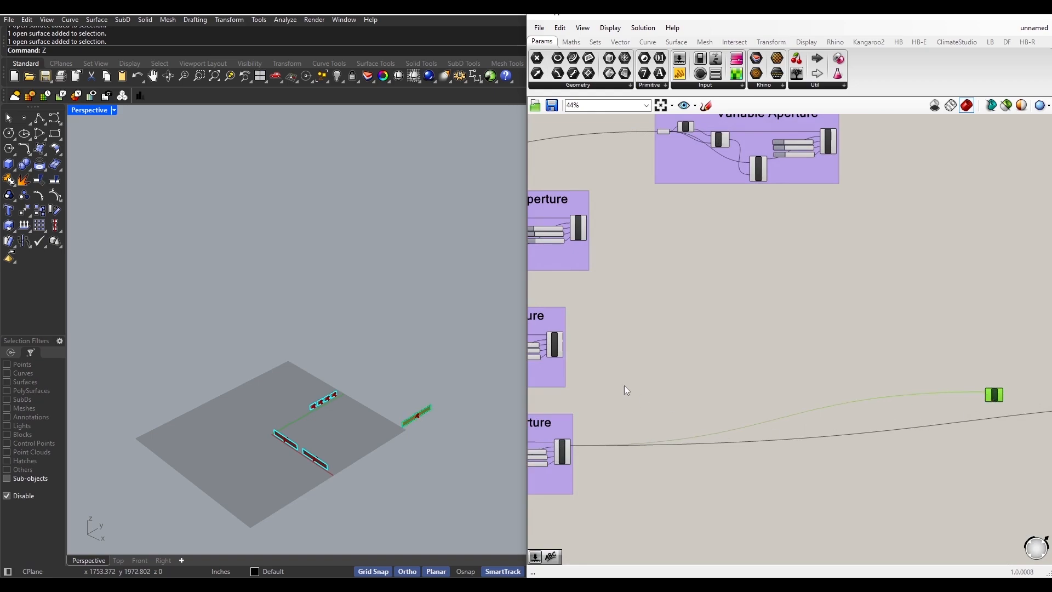
{"action": "scroll", "coordinate": [560, 342], "scroll_direction": "up", "scroll_amount": 4}
{"action": "left_click_drag", "start_coordinate": [560, 335], "coordinate": [1016, 468]}
{"action": "scroll", "coordinate": [959, 471], "scroll_direction": "down", "scroll_amount": 3}
{"action": "scroll", "coordinate": [976, 474], "scroll_direction": "down", "scroll_amount": 5}
{"action": "middle_click", "coordinate": [1015, 468]}
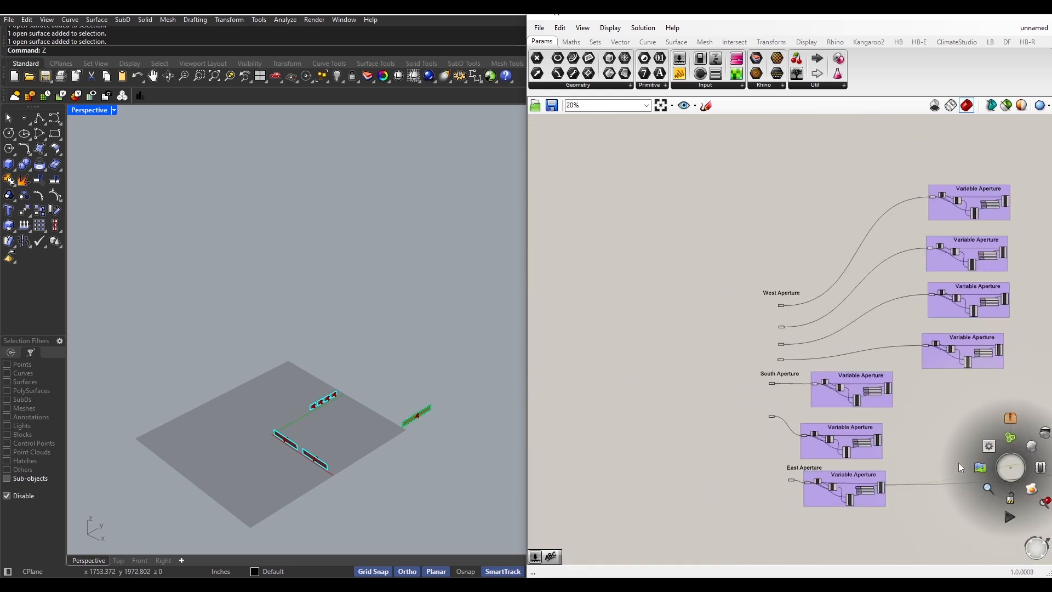
- Move the Merge component closer and connect the scaled geometry of both south Variable Aperture groups to it
{"action": "right_click_drag", "start_coordinate": [922, 458], "coordinate": [799, 447]}
{"action": "scroll", "coordinate": [926, 450], "scroll_direction": "up", "scroll_amount": 3}
{"action": "left_click_drag", "start_coordinate": [965, 455], "coordinate": [668, 422]}
{"action": "scroll", "coordinate": [635, 408], "scroll_direction": "up", "scroll_amount": 4}
{"action": "left_click_drag", "start_coordinate": [577, 405], "coordinate": [813, 314]}
{"action": "scroll", "coordinate": [723, 449], "scroll_direction": "down", "scroll_amount": 3}
{"action": "scroll", "coordinate": [740, 449], "scroll_direction": "up", "scroll_amount": 1}
{"action": "scroll", "coordinate": [712, 294], "scroll_direction": "up", "scroll_amount": 3}
{"action": "left_click_drag", "start_coordinate": [658, 283], "coordinate": [876, 331]}
{"action": "scroll", "coordinate": [735, 471], "scroll_direction": "down", "scroll_amount": 4}
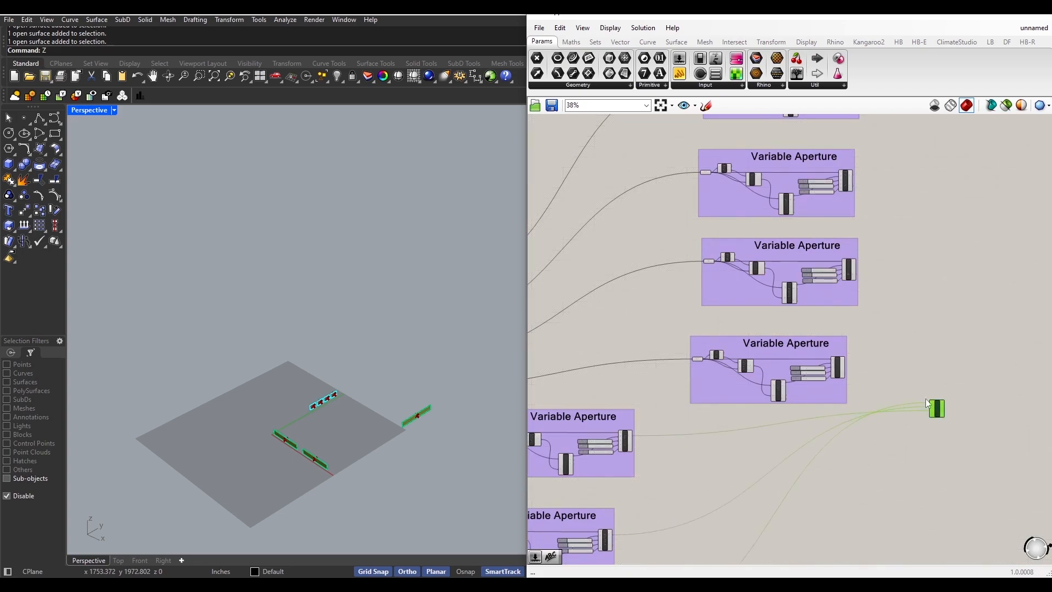
- Connect the scaled geometry of the four west Variable Aperture groups to Merge inputs D4 through D7
{"action": "scroll", "coordinate": [795, 417], "scroll_direction": "up", "scroll_amount": 3}
{"action": "left_click_drag", "start_coordinate": [711, 386], "coordinate": [872, 241]}
{"action": "right_click_drag", "start_coordinate": [768, 226], "coordinate": [723, 402]}
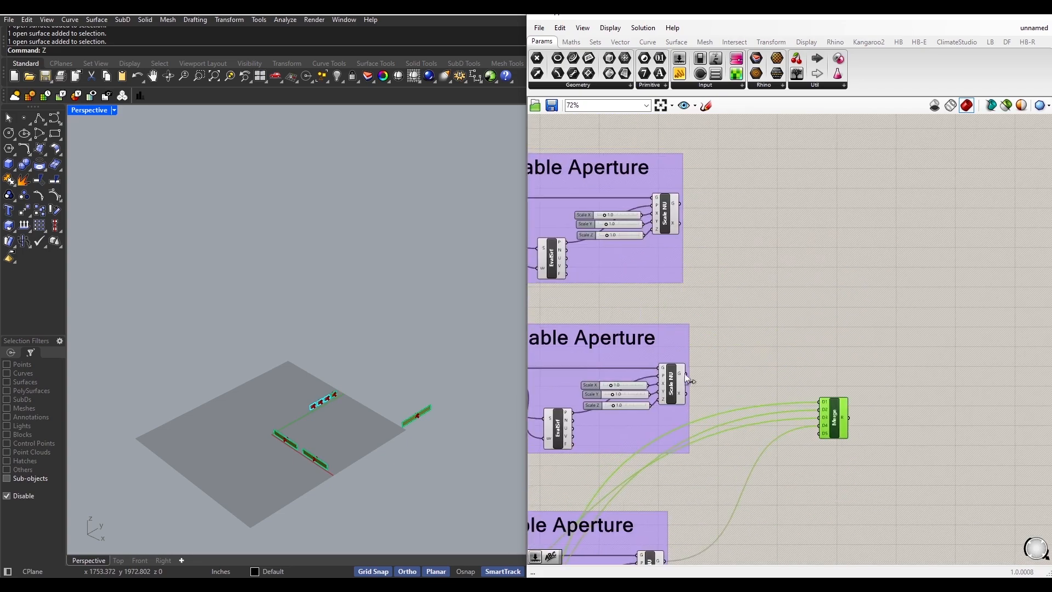
{"action": "left_click_drag", "start_coordinate": [684, 374], "coordinate": [822, 430]}
{"action": "left_click_drag", "start_coordinate": [680, 204], "coordinate": [819, 441]}
{"action": "scroll", "coordinate": [797, 467], "scroll_direction": "down", "scroll_amount": 2}
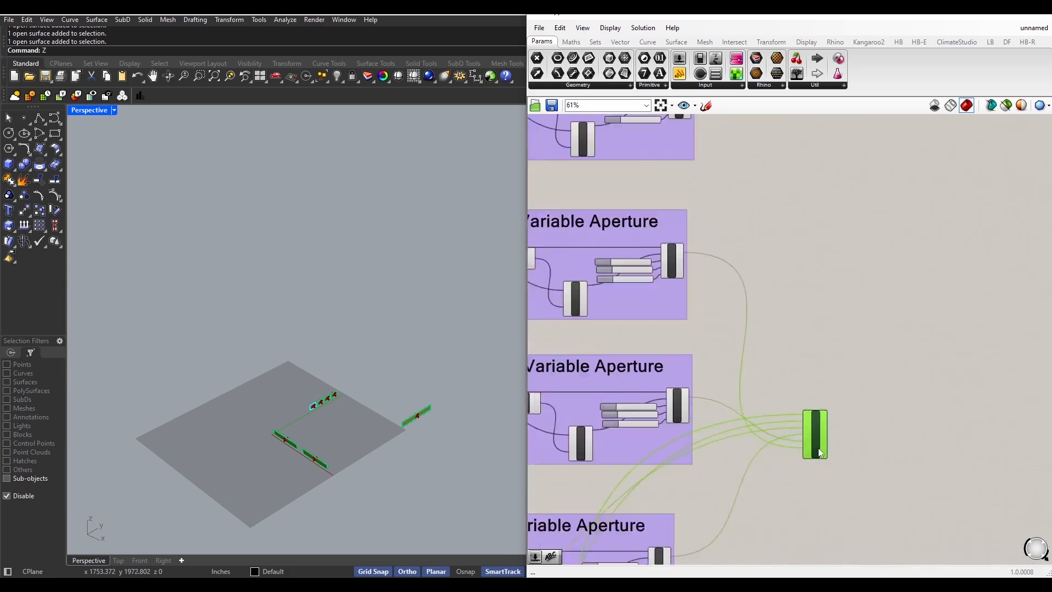
{"action": "scroll", "coordinate": [811, 458], "scroll_direction": "up", "scroll_amount": 3}
{"action": "scroll", "coordinate": [795, 476], "scroll_direction": "down", "scroll_amount": 5}
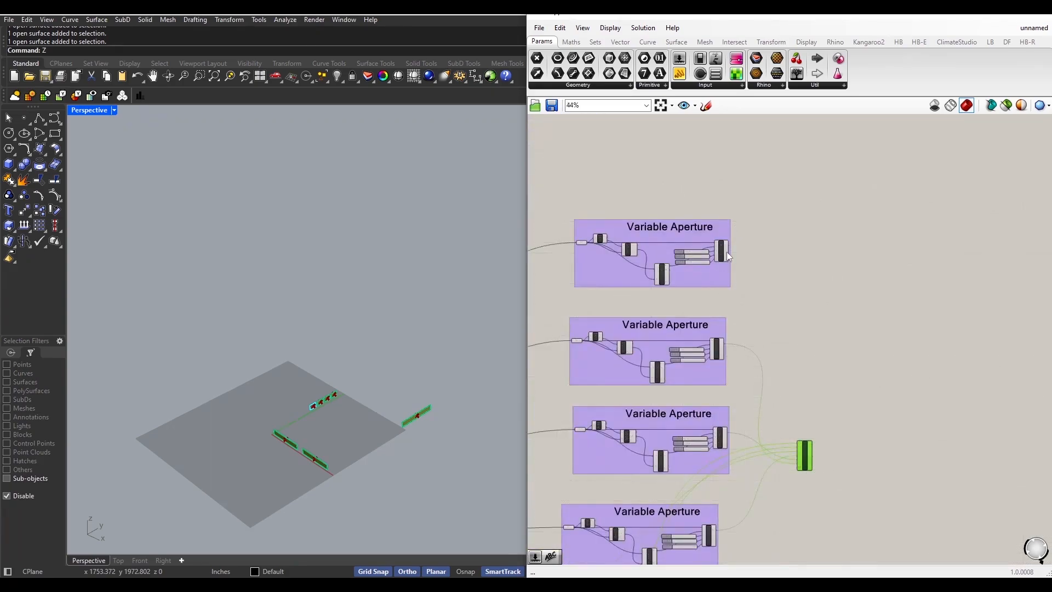
{"action": "scroll", "coordinate": [727, 252], "scroll_direction": "up", "scroll_amount": 2}
{"action": "scroll", "coordinate": [818, 471], "scroll_direction": "down", "scroll_amount": 3}
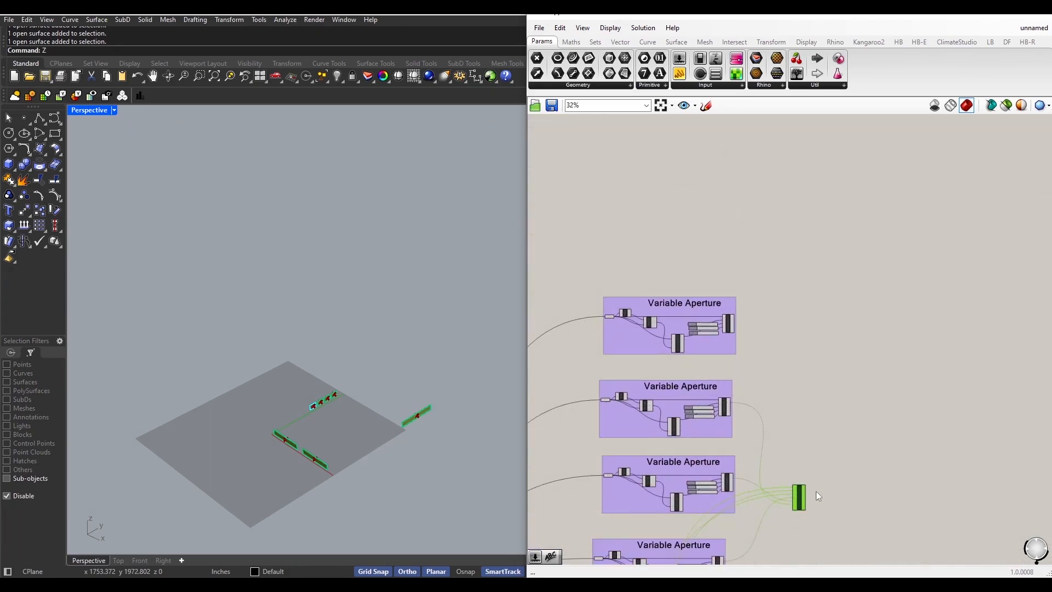
{"action": "scroll", "coordinate": [762, 334], "scroll_direction": "up", "scroll_amount": 4}
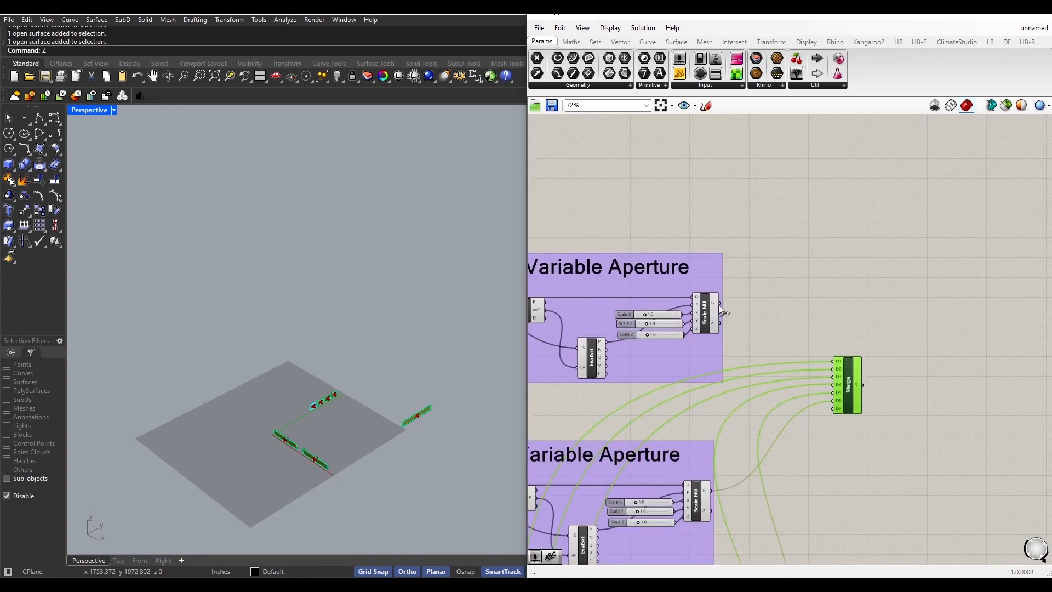
{"action": "left_click_drag", "start_coordinate": [826, 420], "coordinate": [827, 417]}
- Place the Merge component beside the Honeybee Aperture component and connect its result to the _geo input
{"action": "scroll", "coordinate": [812, 462], "scroll_direction": "down", "scroll_amount": 7}
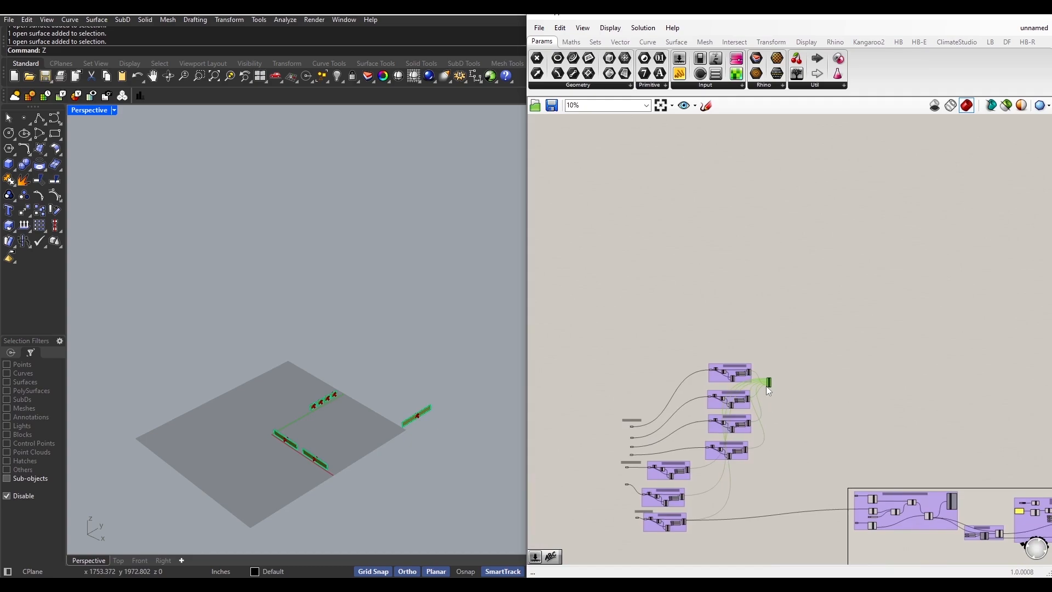
{"action": "scroll", "coordinate": [846, 520], "scroll_direction": "up", "scroll_amount": 3}
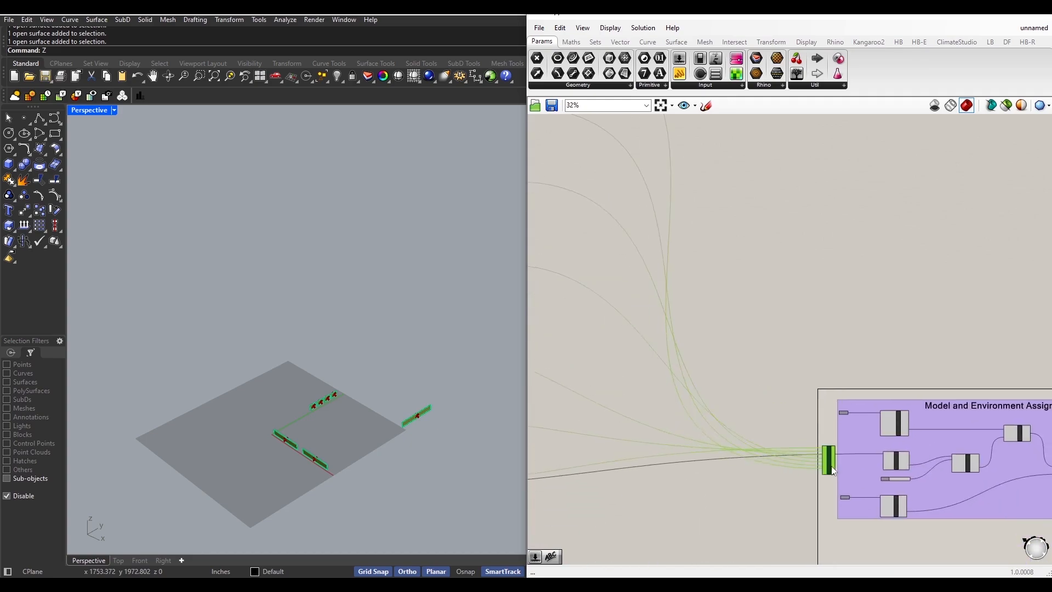
{"action": "scroll", "coordinate": [844, 472], "scroll_direction": "up", "scroll_amount": 5}
{"action": "left_click_drag", "start_coordinate": [797, 464], "coordinate": [882, 446]}
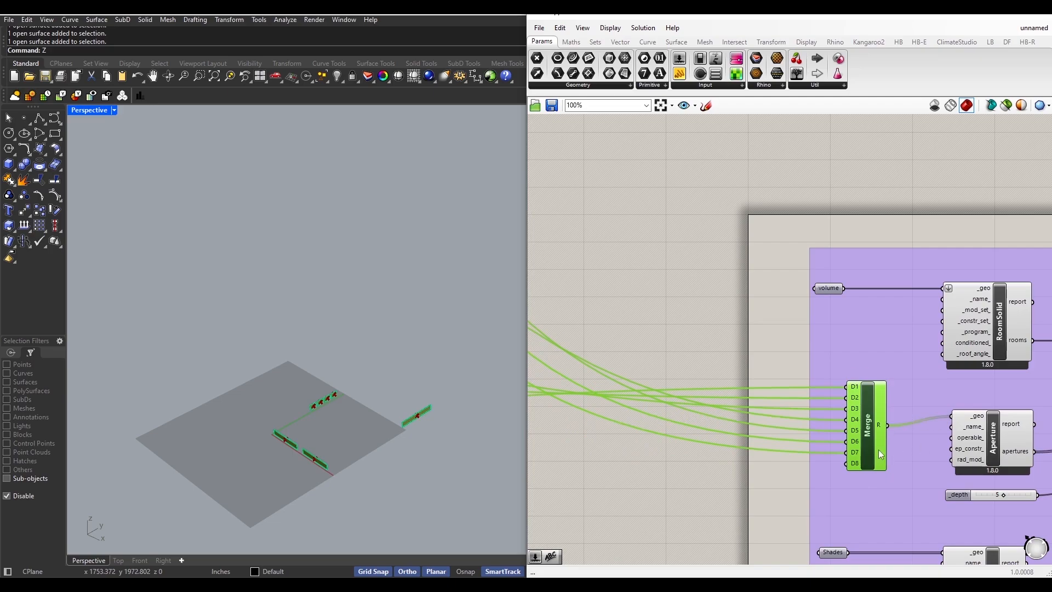
- Examine the merged window surfaces in the Rhino viewport and the complete aperture wiring on the Grasshopper canvas
{"action": "scroll", "coordinate": [560, 459], "scroll_direction": "down", "scroll_amount": 2}
{"action": "scroll", "coordinate": [335, 474], "scroll_direction": "up", "scroll_amount": 3}
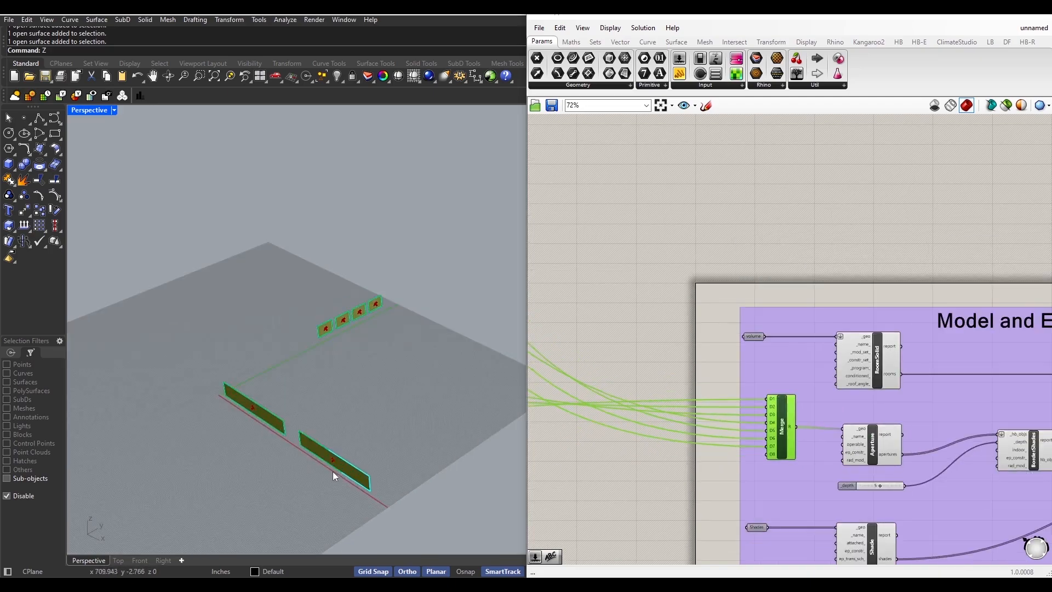
{"action": "scroll", "coordinate": [333, 473], "scroll_direction": "down", "scroll_amount": 4}
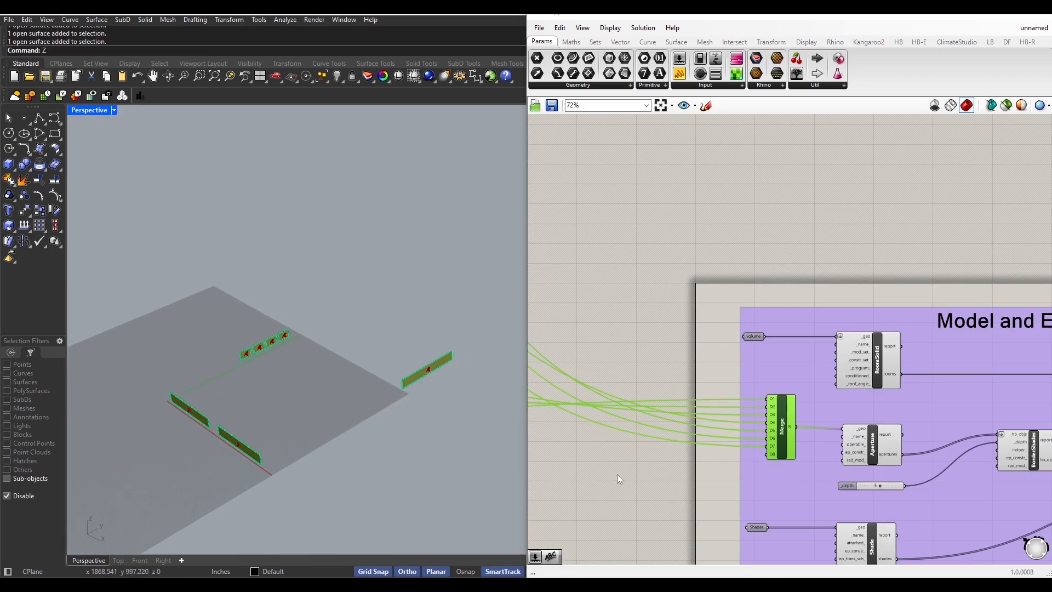
{"action": "right_click", "coordinate": [600, 479]}
{"action": "left_click", "coordinate": [626, 425]}
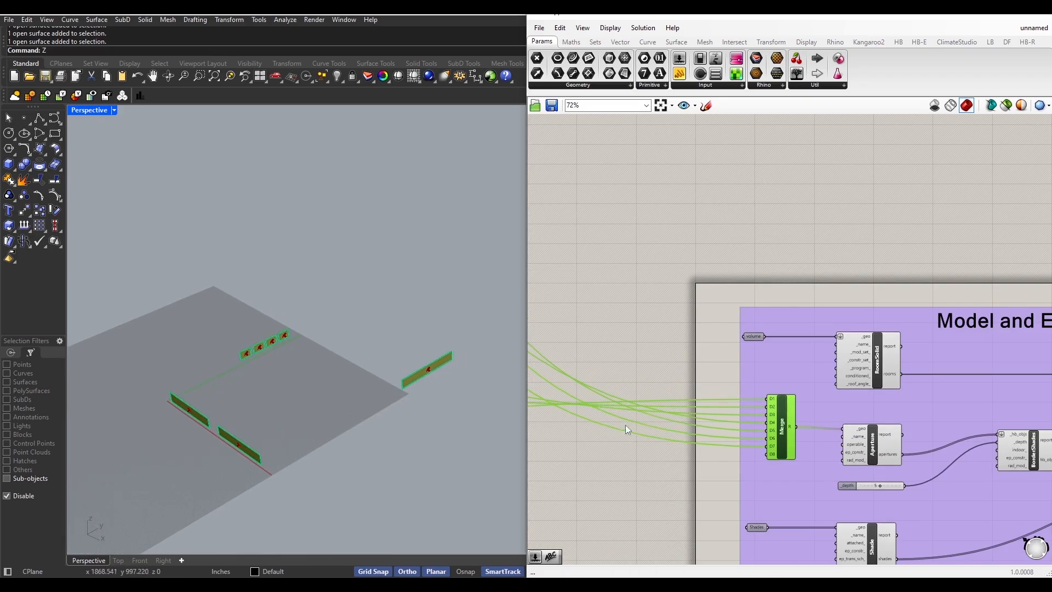
{"action": "scroll", "coordinate": [679, 456], "scroll_direction": "down", "scroll_amount": 4}
{"action": "right_click_drag", "start_coordinate": [628, 477], "coordinate": [862, 463]}
{"action": "scroll", "coordinate": [862, 464], "scroll_direction": "down", "scroll_amount": 5}
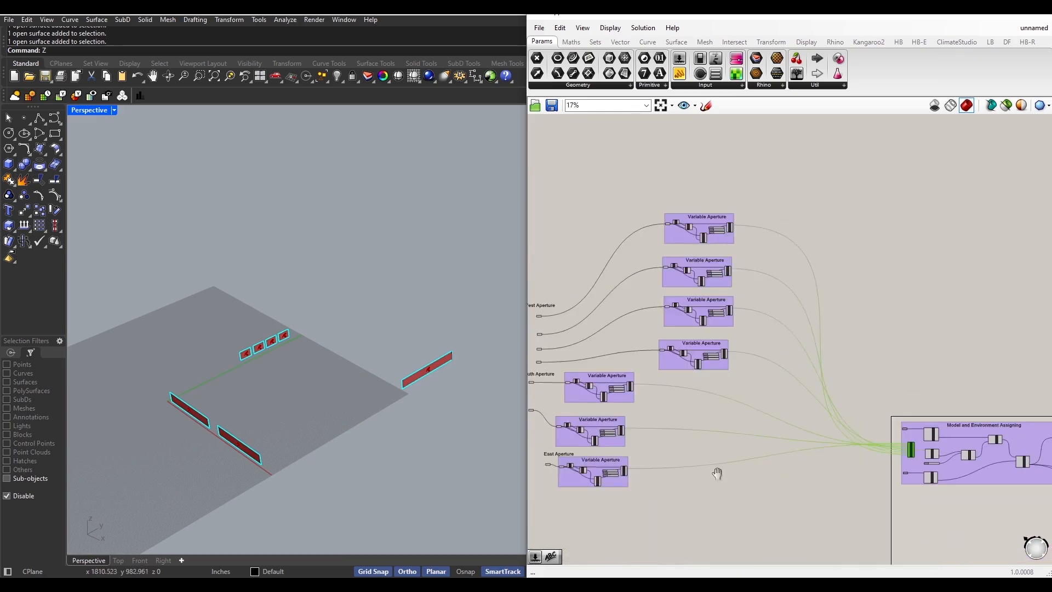
- Turn off the preview of the west, south and east aperture surface parameters
{"action": "right_click_drag", "start_coordinate": [718, 473], "coordinate": [900, 471]}
{"action": "scroll", "coordinate": [700, 330], "scroll_direction": "up", "scroll_amount": 4}
{"action": "left_click_drag", "start_coordinate": [693, 290], "coordinate": [770, 397]}
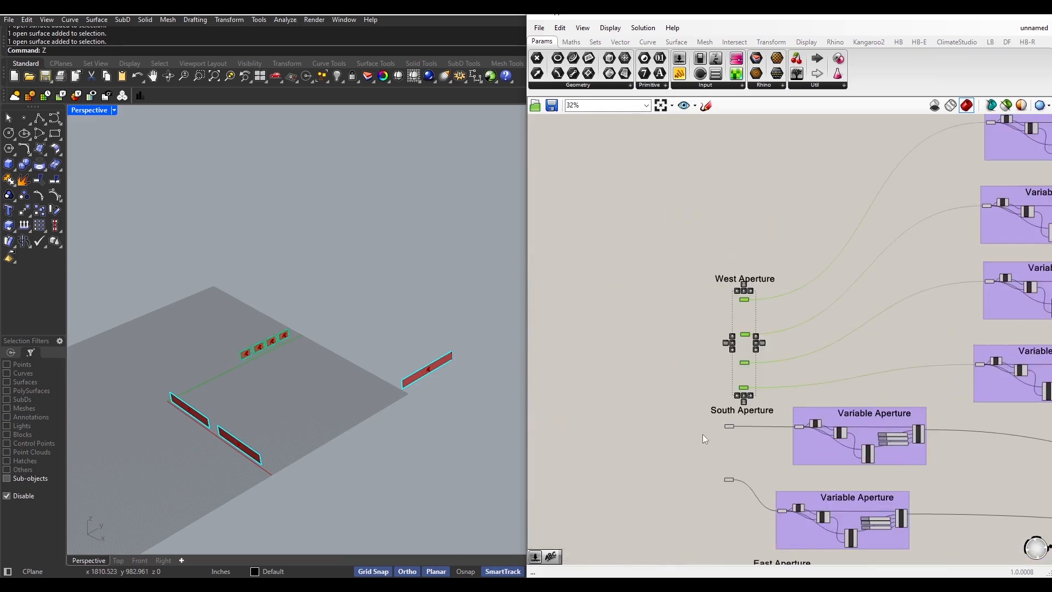
{"action": "right_click", "coordinate": [660, 425]}
{"action": "left_click", "coordinate": [681, 425]}
{"action": "right_click_drag", "start_coordinate": [654, 482], "coordinate": [595, 416]}
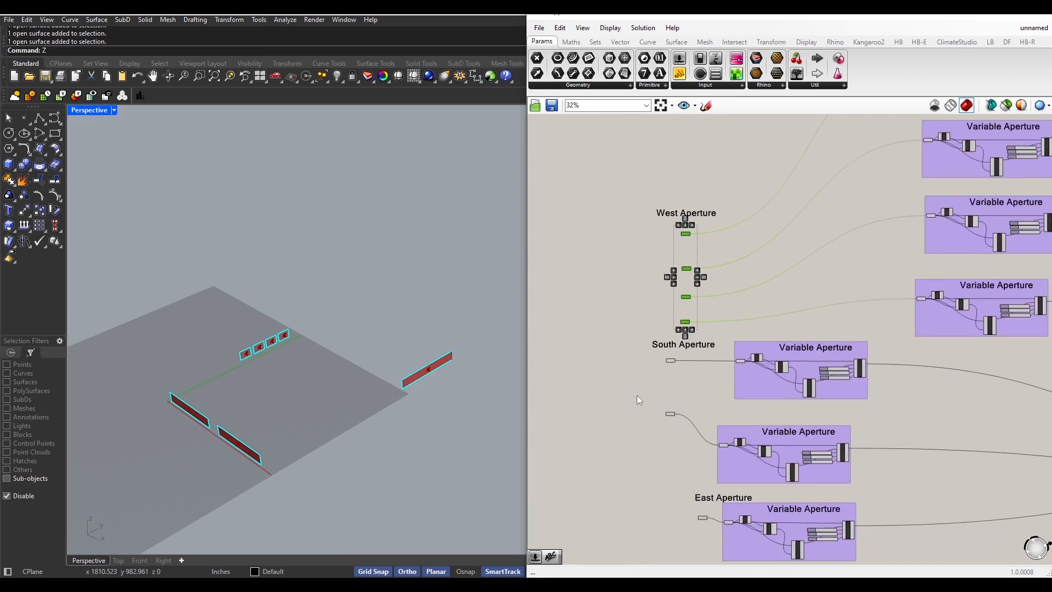
{"action": "left_click_drag", "start_coordinate": [636, 356], "coordinate": [712, 544]}
{"action": "right_click", "coordinate": [612, 407]}
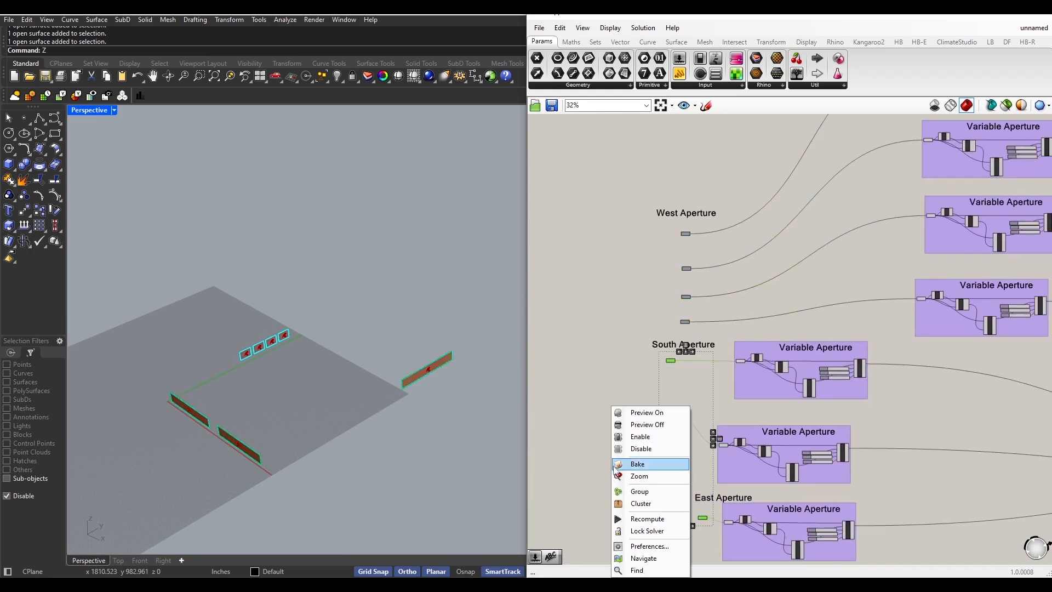
{"action": "left_click", "coordinate": [646, 425]}
{"action": "scroll", "coordinate": [623, 446], "scroll_direction": "down", "scroll_amount": 2}
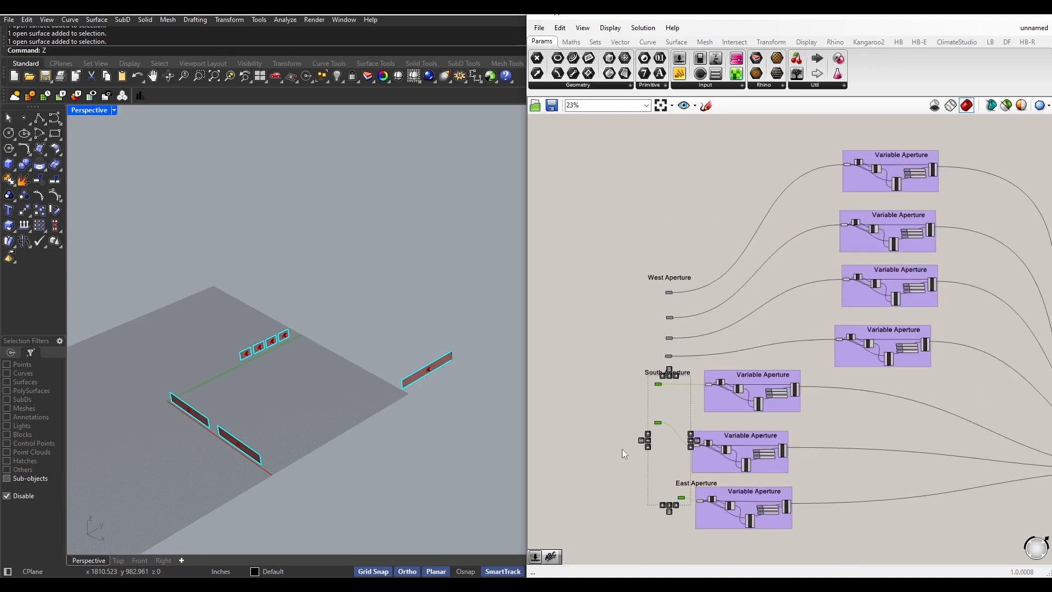
{"action": "left_click", "coordinate": [637, 484]}
{"action": "scroll", "coordinate": [610, 496], "scroll_direction": "down", "scroll_amount": 2}
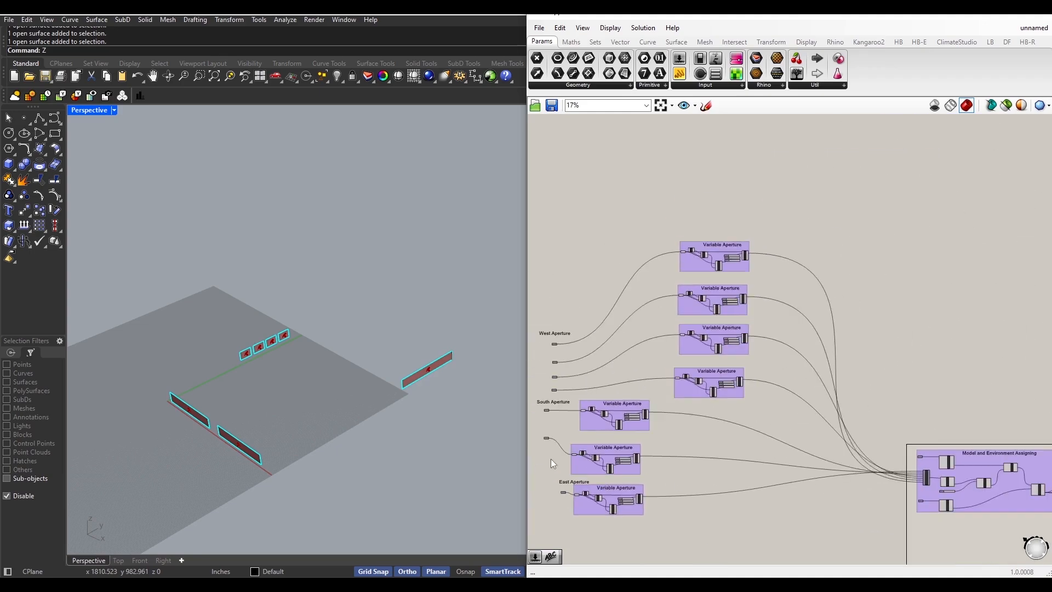
- Move the Grasshopper window down to uncover Rhino's layer list and hide the Opennings layer
{"action": "left_click_drag", "start_coordinate": [908, 10], "coordinate": [909, 284]}
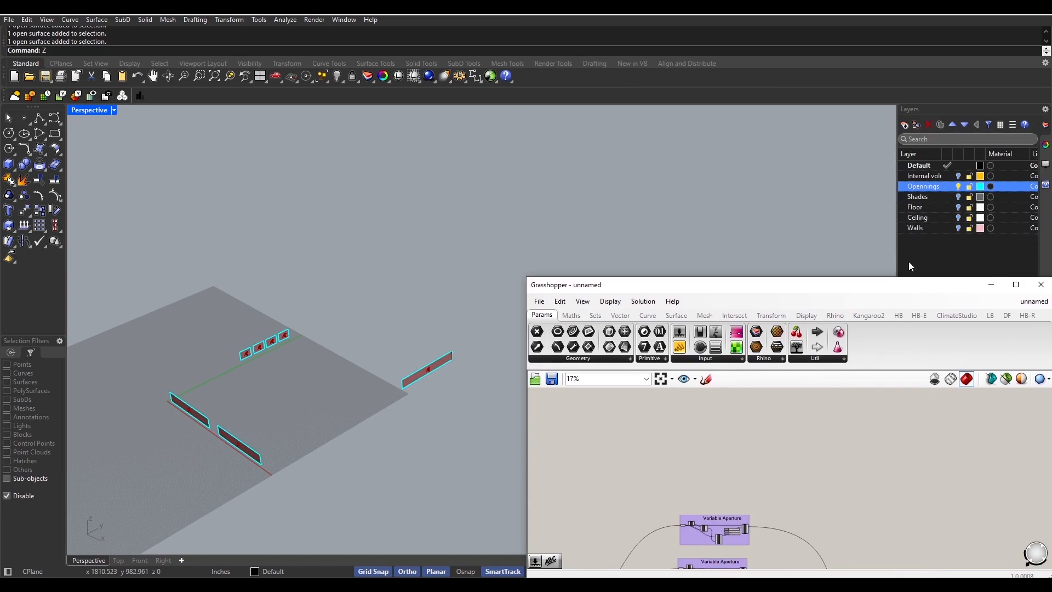
{"action": "left_click", "coordinate": [957, 183]}
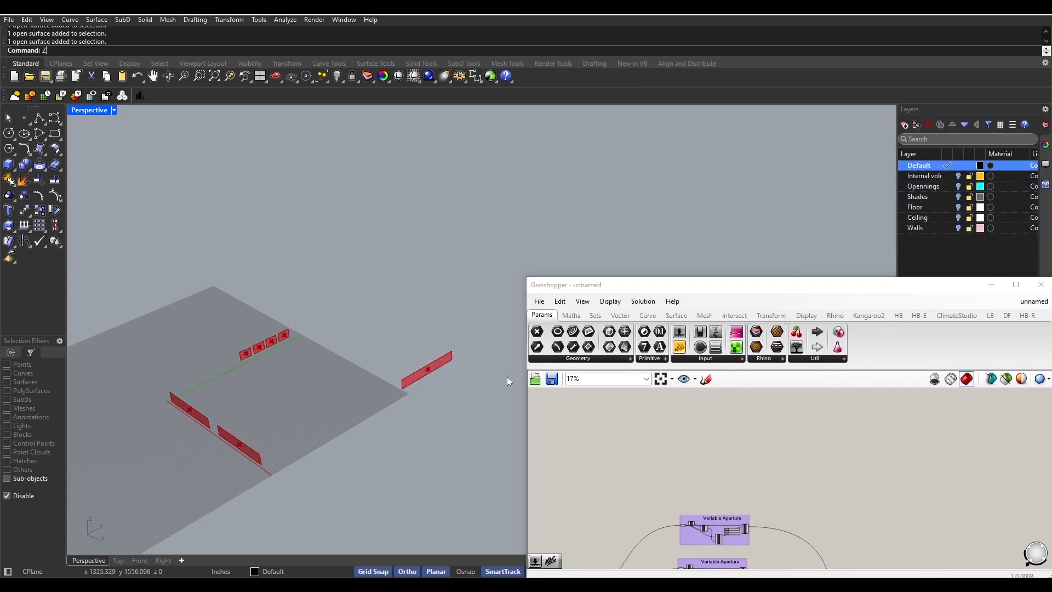
{"action": "scroll", "coordinate": [302, 460], "scroll_direction": "up", "scroll_amount": 3}
{"action": "scroll", "coordinate": [288, 460], "scroll_direction": "down", "scroll_amount": 3}
- Turn off the preview of all Variable Aperture groups together with their aperture parameters
{"action": "right_click_drag", "start_coordinate": [697, 486], "coordinate": [644, 404]}
{"action": "scroll", "coordinate": [624, 446], "scroll_direction": "down", "scroll_amount": 3}
{"action": "right_click_drag", "start_coordinate": [624, 493], "coordinate": [719, 423]}
{"action": "scroll", "coordinate": [826, 507], "scroll_direction": "up", "scroll_amount": 3}
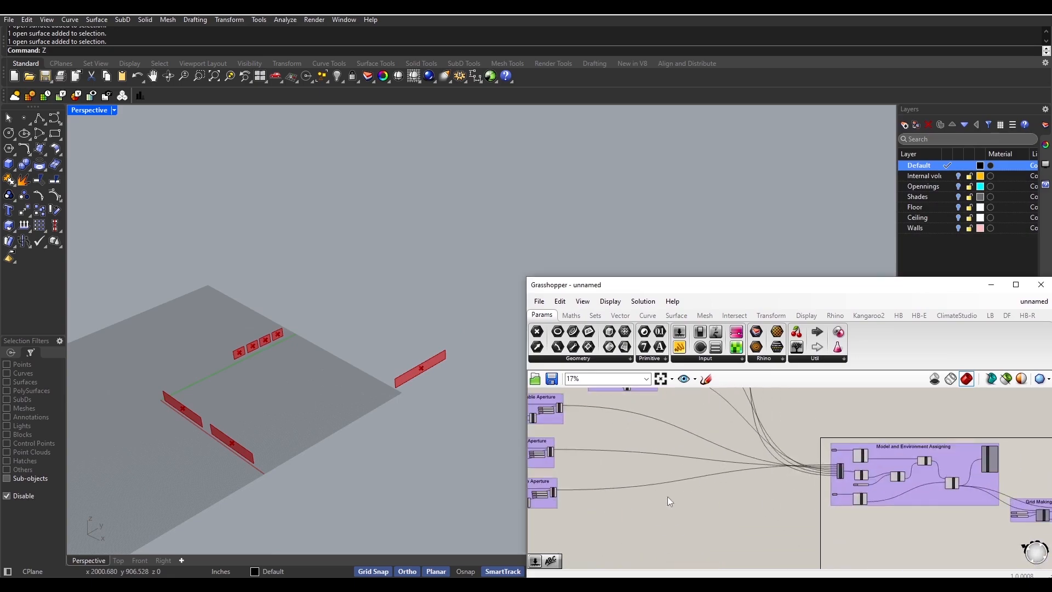
{"action": "right_click_drag", "start_coordinate": [600, 478], "coordinate": [759, 508]}
{"action": "scroll", "coordinate": [724, 475], "scroll_direction": "down", "scroll_amount": 4}
{"action": "scroll", "coordinate": [710, 477], "scroll_direction": "down", "scroll_amount": 3}
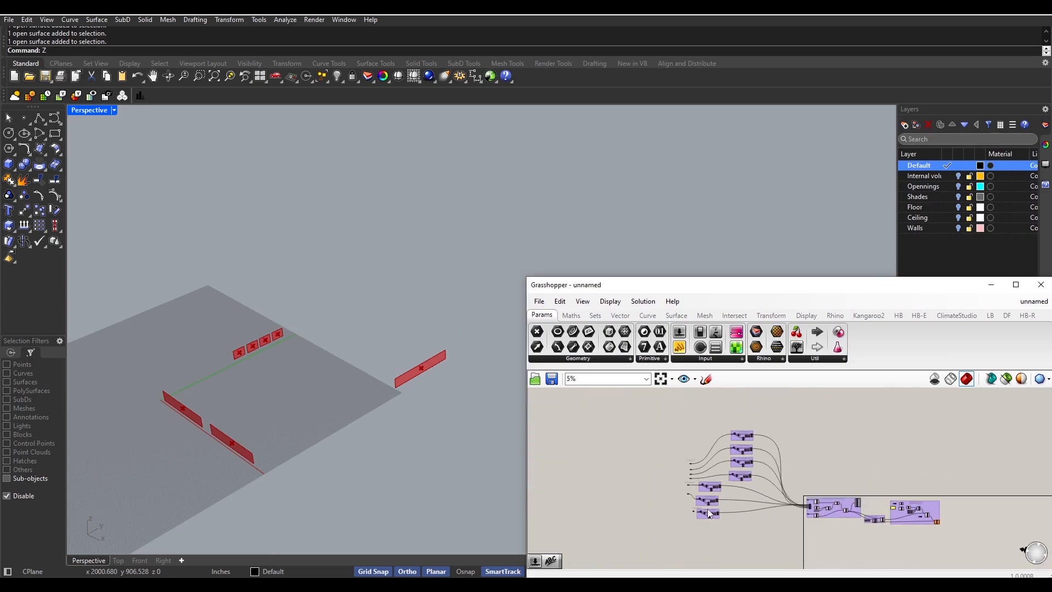
{"action": "left_click_drag", "start_coordinate": [640, 411], "coordinate": [791, 525]}
{"action": "right_click", "coordinate": [788, 453]}
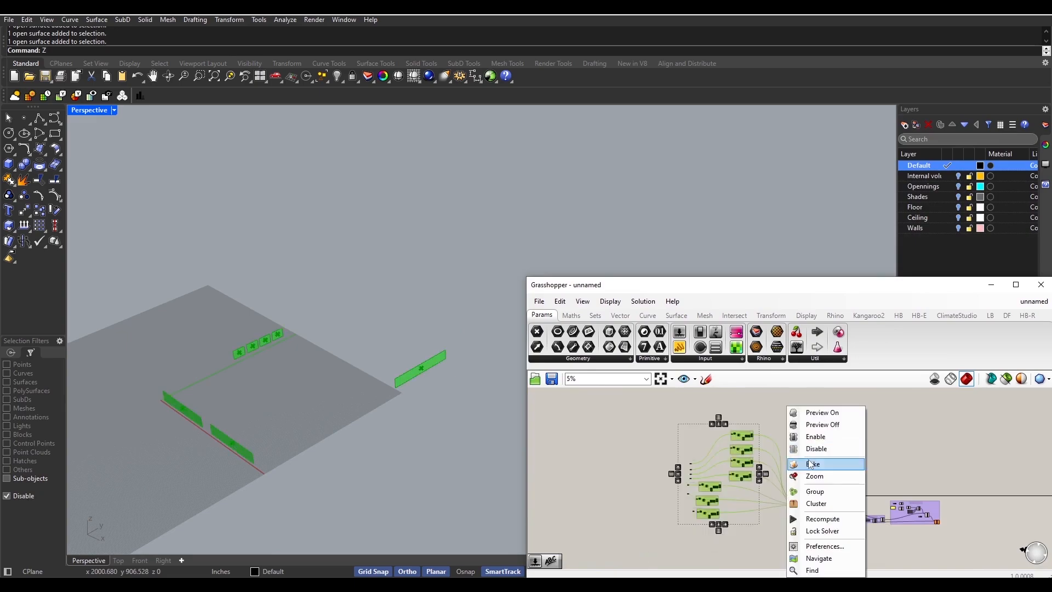
{"action": "left_click", "coordinate": [833, 429]}
{"action": "left_click", "coordinate": [798, 498]}
- Turn on the preview of the tall visualization component at the end of the Model and Environment Assigning group
{"action": "scroll", "coordinate": [855, 507], "scroll_direction": "up", "scroll_amount": 6}
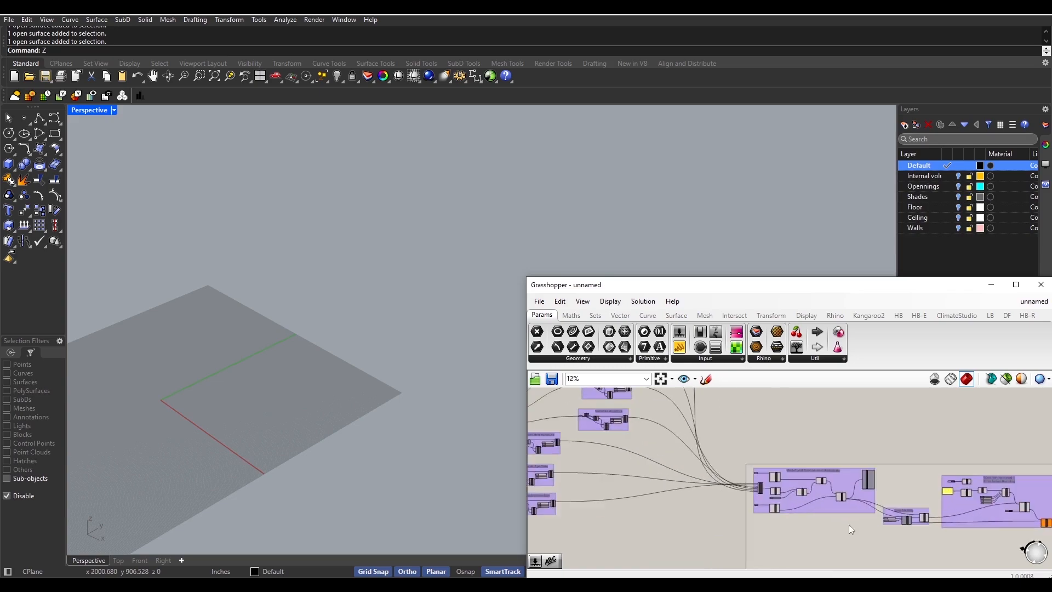
{"action": "right_click", "coordinate": [848, 412]}
{"action": "left_click", "coordinate": [874, 418]}
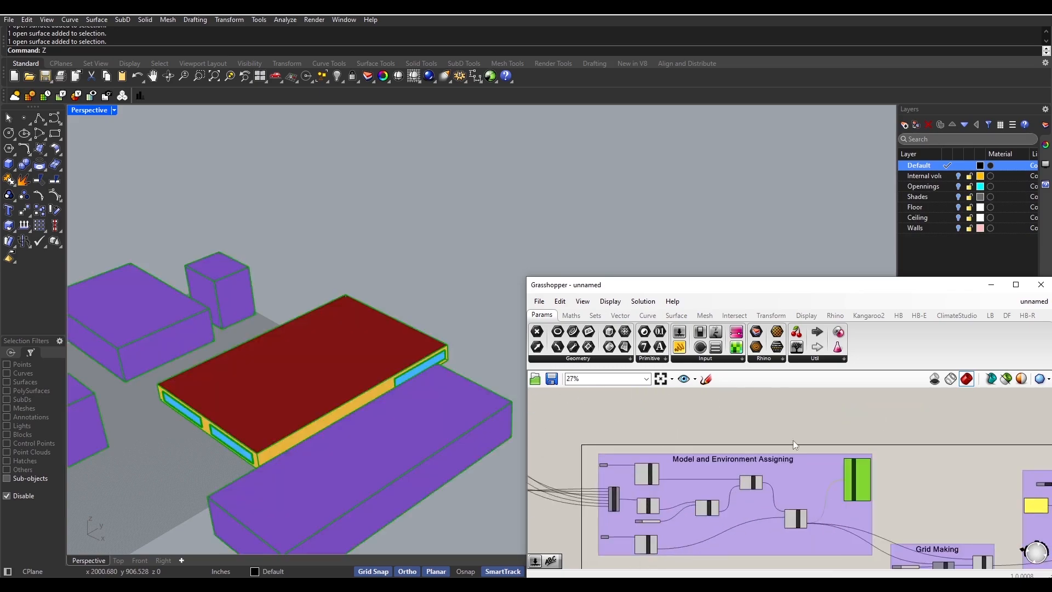
- Examine the south and west windows of the previewed Honeybee model in the Rhino viewport
{"action": "scroll", "coordinate": [262, 411], "scroll_direction": "up", "scroll_amount": 10}
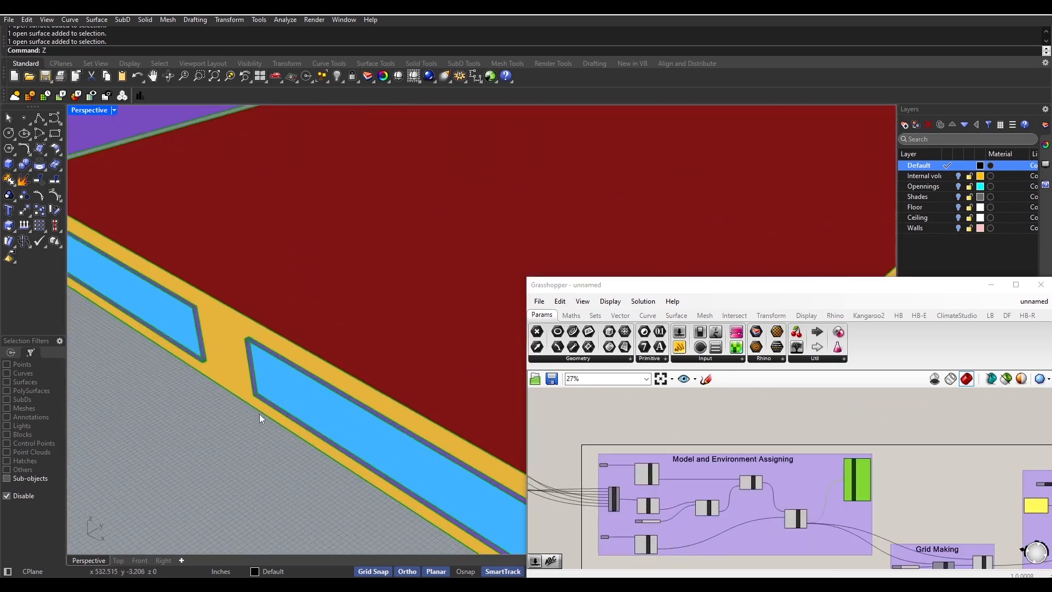
{"action": "scroll", "coordinate": [250, 436], "scroll_direction": "down", "scroll_amount": 5}
{"action": "right_click_drag", "start_coordinate": [249, 437], "coordinate": [207, 462], "text": "shift"}
{"action": "scroll", "coordinate": [207, 462], "scroll_direction": "down", "scroll_amount": 3}
{"action": "right_click_drag", "start_coordinate": [320, 317], "coordinate": [314, 430]}
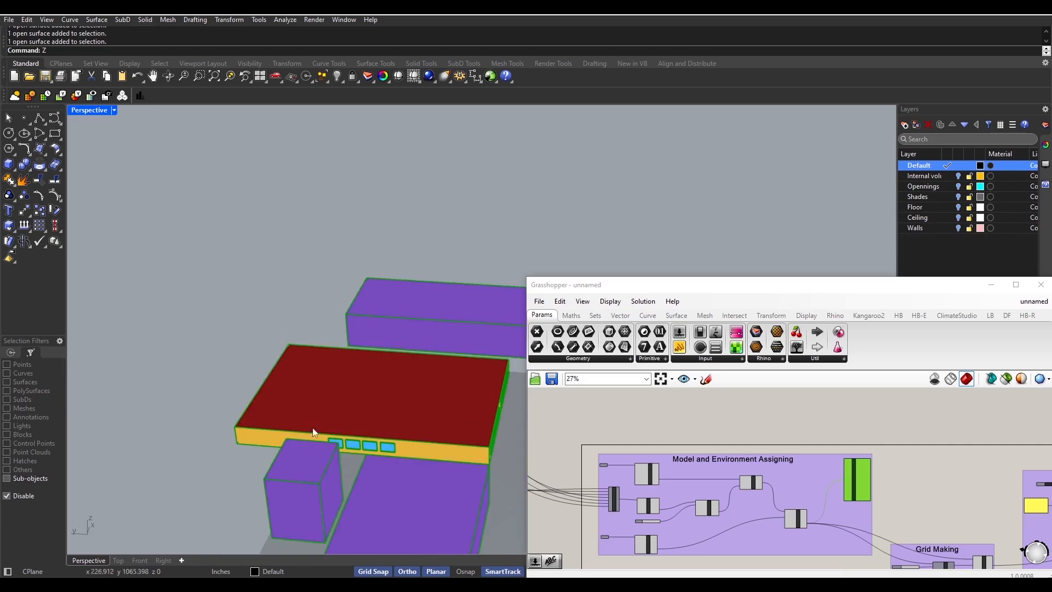
{"action": "scroll", "coordinate": [386, 428], "scroll_direction": "up", "scroll_amount": 6}
{"action": "scroll", "coordinate": [385, 428], "scroll_direction": "up", "scroll_amount": 1}
{"action": "scroll", "coordinate": [663, 490], "scroll_direction": "up", "scroll_amount": 4}
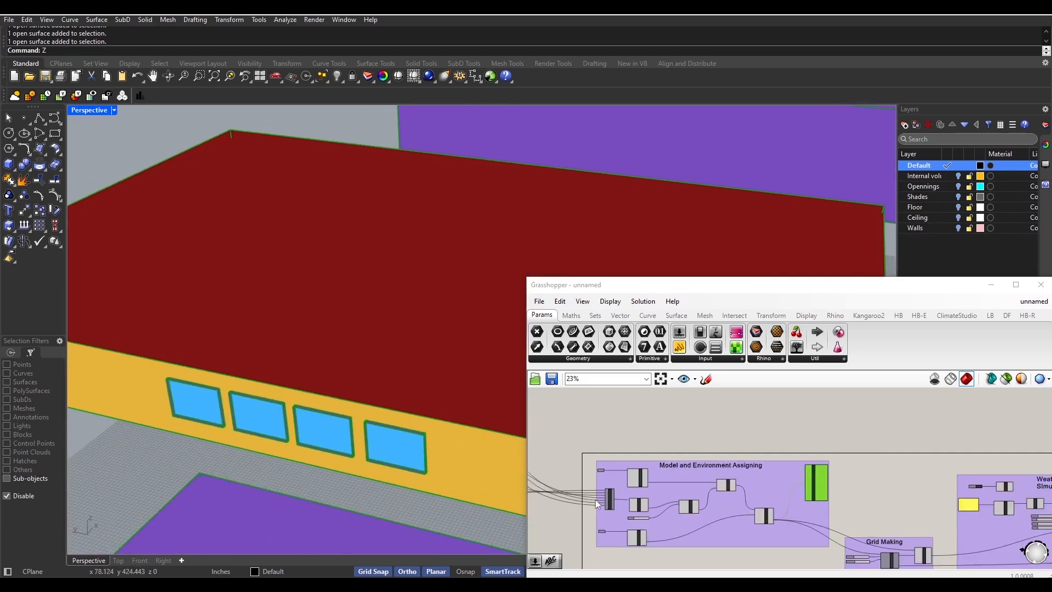
- Set Scale Y to 0.2 in the lowest west Variable Aperture group
{"action": "scroll", "coordinate": [663, 490], "scroll_direction": "up", "scroll_amount": 1}
{"action": "right_click_drag", "start_coordinate": [663, 489], "coordinate": [684, 496]}
{"action": "scroll", "coordinate": [684, 496], "scroll_direction": "down", "scroll_amount": 4}
{"action": "scroll", "coordinate": [657, 446], "scroll_direction": "up", "scroll_amount": 3}
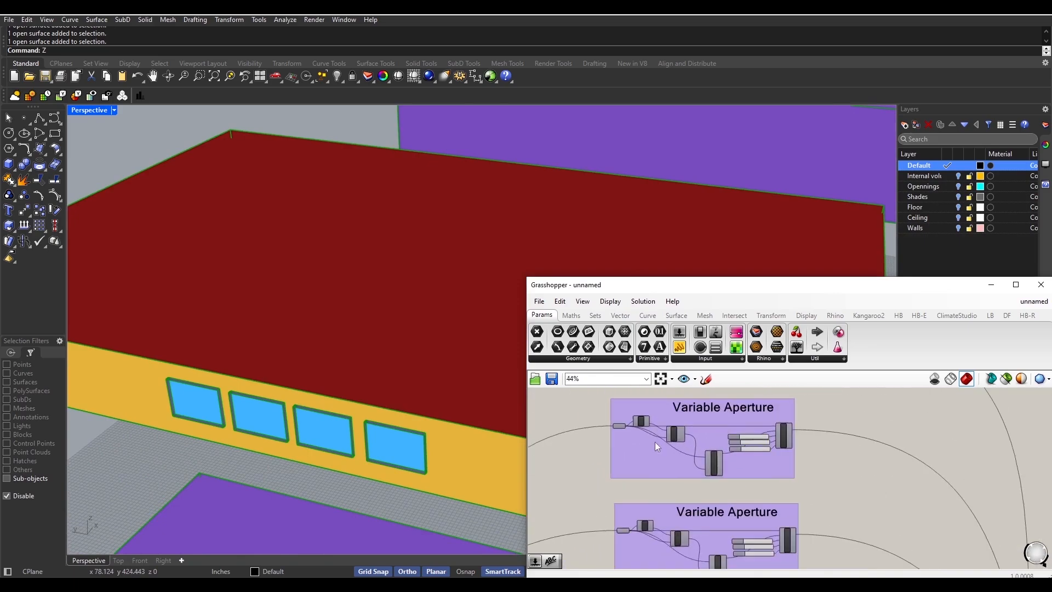
{"action": "scroll", "coordinate": [674, 497], "scroll_direction": "down", "scroll_amount": 3}
{"action": "scroll", "coordinate": [609, 479], "scroll_direction": "up", "scroll_amount": 8}
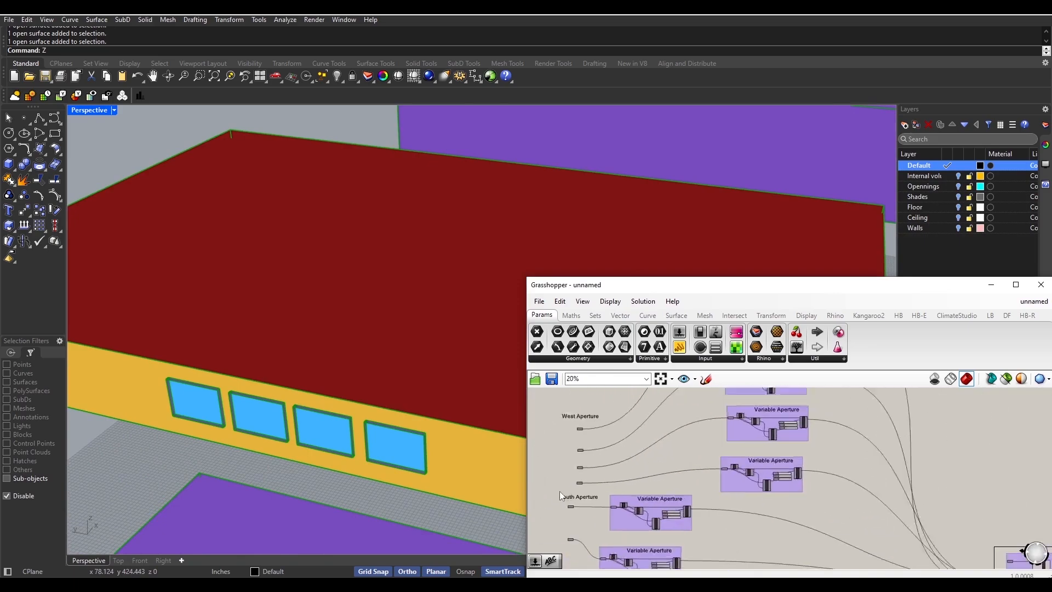
{"action": "scroll", "coordinate": [610, 478], "scroll_direction": "up", "scroll_amount": 1}
{"action": "scroll", "coordinate": [609, 479], "scroll_direction": "down", "scroll_amount": 3}
{"action": "right_click_drag", "start_coordinate": [926, 485], "coordinate": [708, 487]}
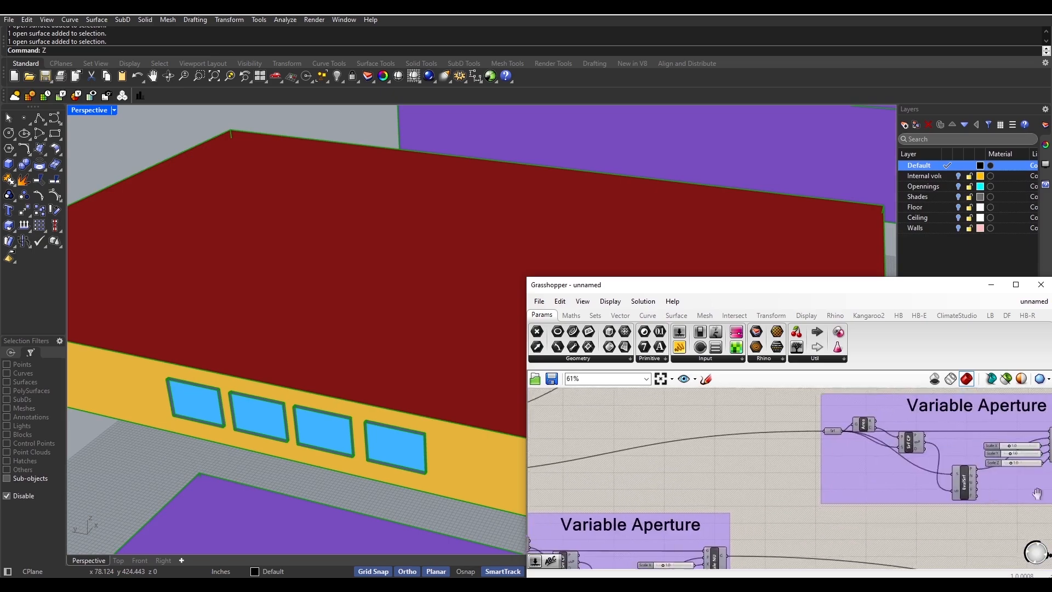
{"action": "right_click_drag", "start_coordinate": [1029, 482], "coordinate": [869, 483]}
{"action": "scroll", "coordinate": [848, 476], "scroll_direction": "up", "scroll_amount": 2}
{"action": "scroll", "coordinate": [837, 473], "scroll_direction": "up", "scroll_amount": 1}
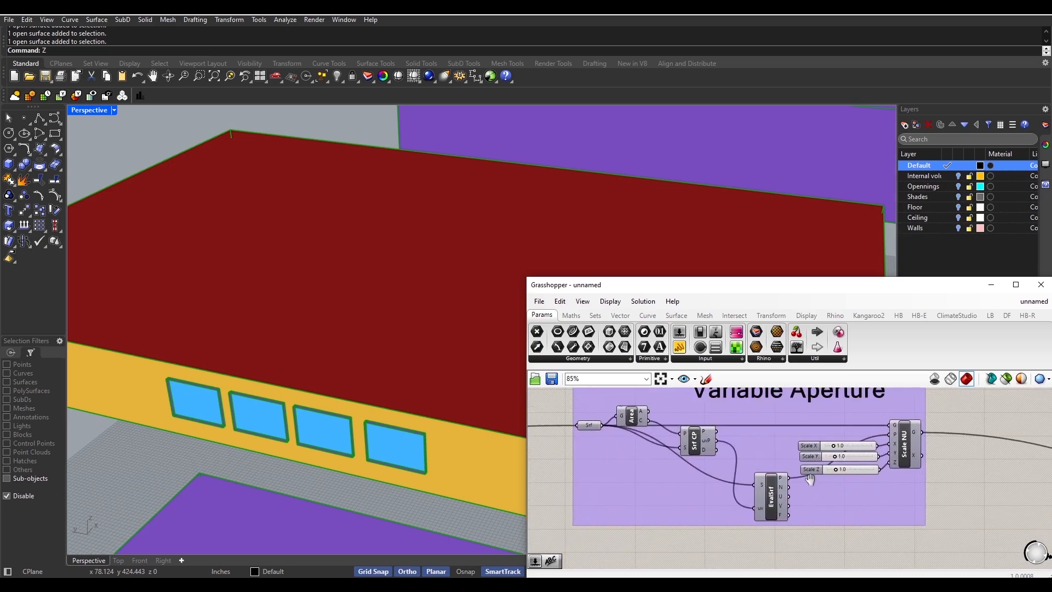
{"action": "scroll", "coordinate": [837, 473], "scroll_direction": "up", "scroll_amount": 1}
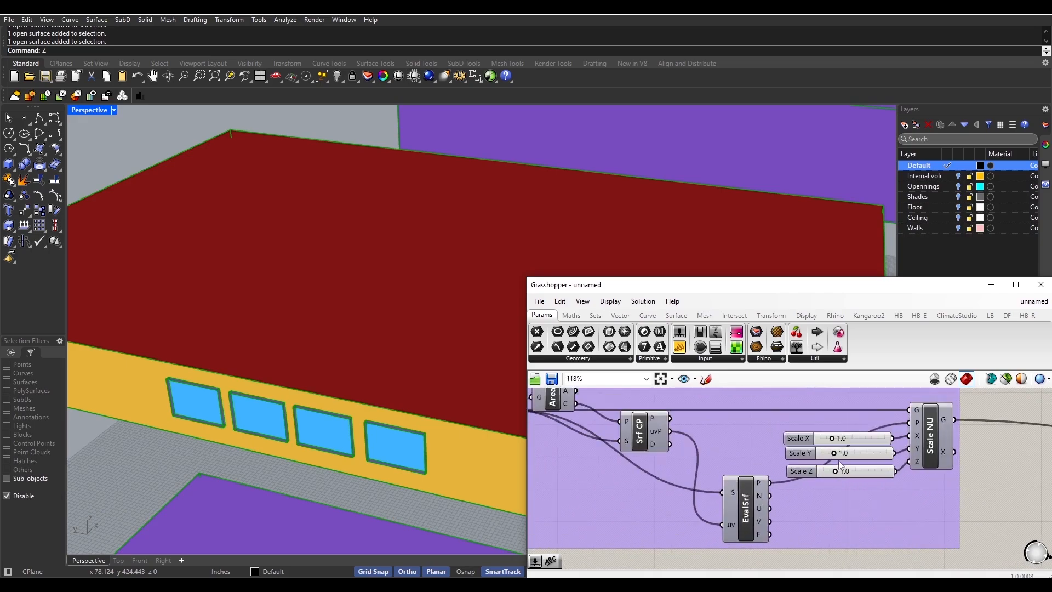
{"action": "mouse_move", "coordinate": [835, 454]}
{"action": "left_mouse_down"}
{"action": "mouse_move", "coordinate": [878, 461]}
{"action": "mouse_move", "coordinate": [820, 462]}
{"action": "left_mouse_up"}
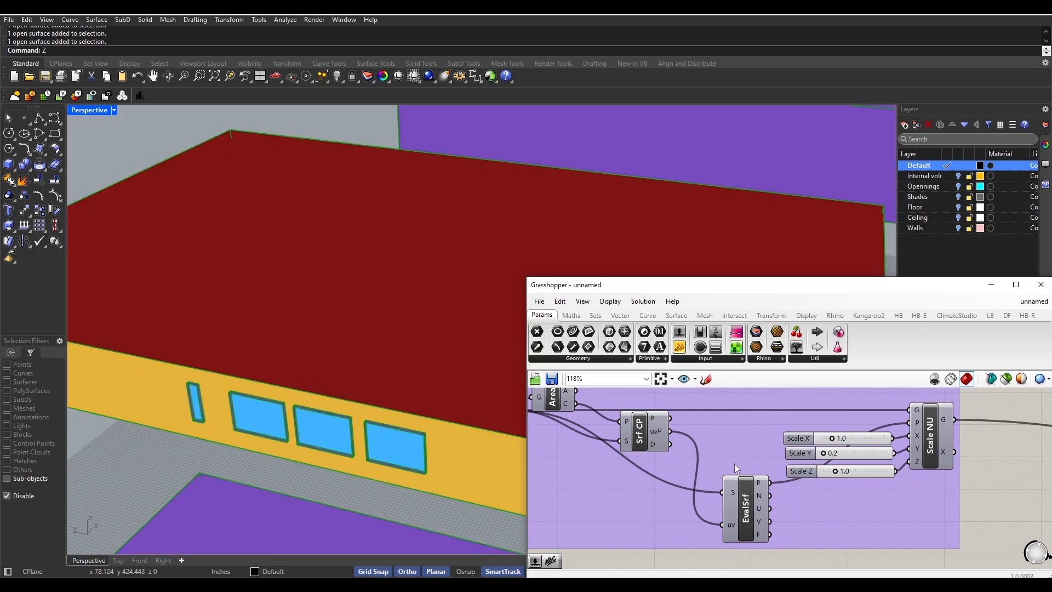
- Set Scale Z to 1.7 in the same lowest west Variable Aperture group
{"action": "scroll", "coordinate": [838, 507], "scroll_direction": "down", "scroll_amount": 3}
{"action": "right_click_drag", "start_coordinate": [767, 489], "coordinate": [833, 495]}
{"action": "scroll", "coordinate": [698, 488], "scroll_direction": "down", "scroll_amount": 1}
{"action": "right_click_drag", "start_coordinate": [685, 487], "coordinate": [775, 490]}
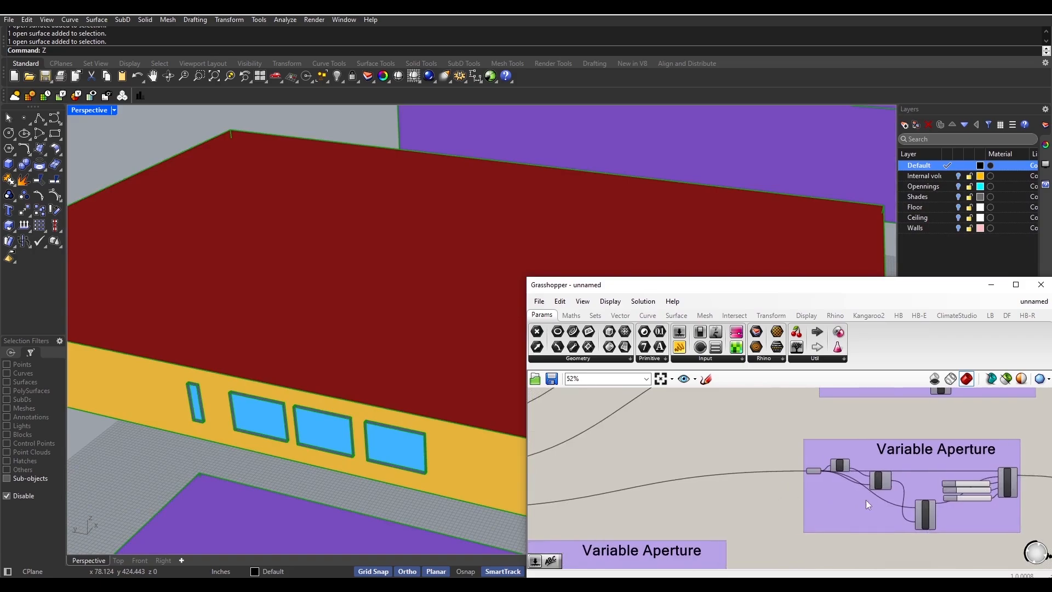
{"action": "right_click_drag", "start_coordinate": [957, 485], "coordinate": [884, 468]}
{"action": "scroll", "coordinate": [883, 468], "scroll_direction": "up", "scroll_amount": 1}
{"action": "scroll", "coordinate": [883, 470], "scroll_direction": "up", "scroll_amount": 5}
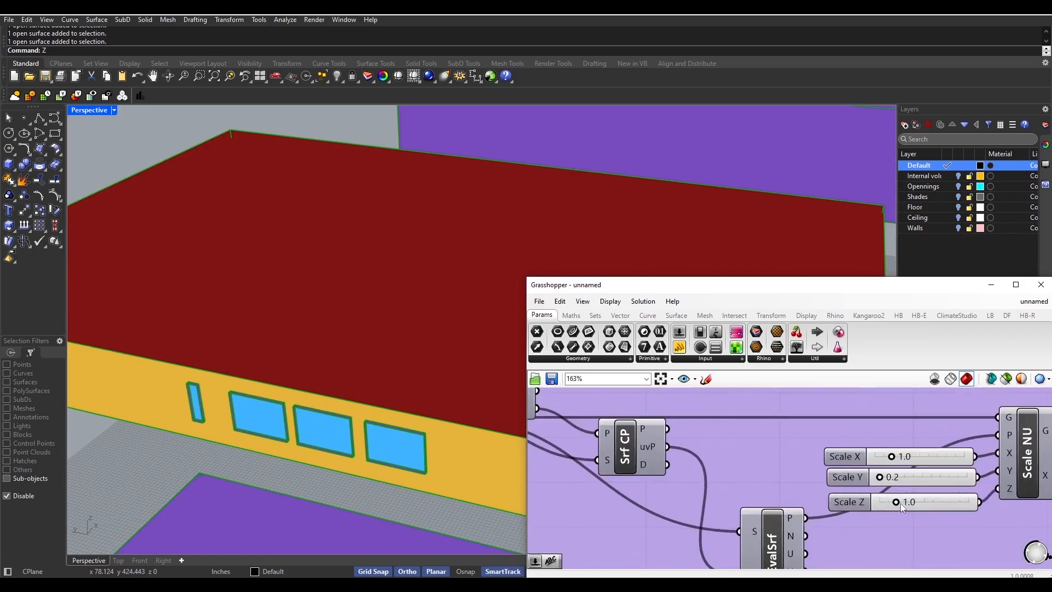
{"action": "left_click_drag", "start_coordinate": [899, 504], "coordinate": [913, 507]}
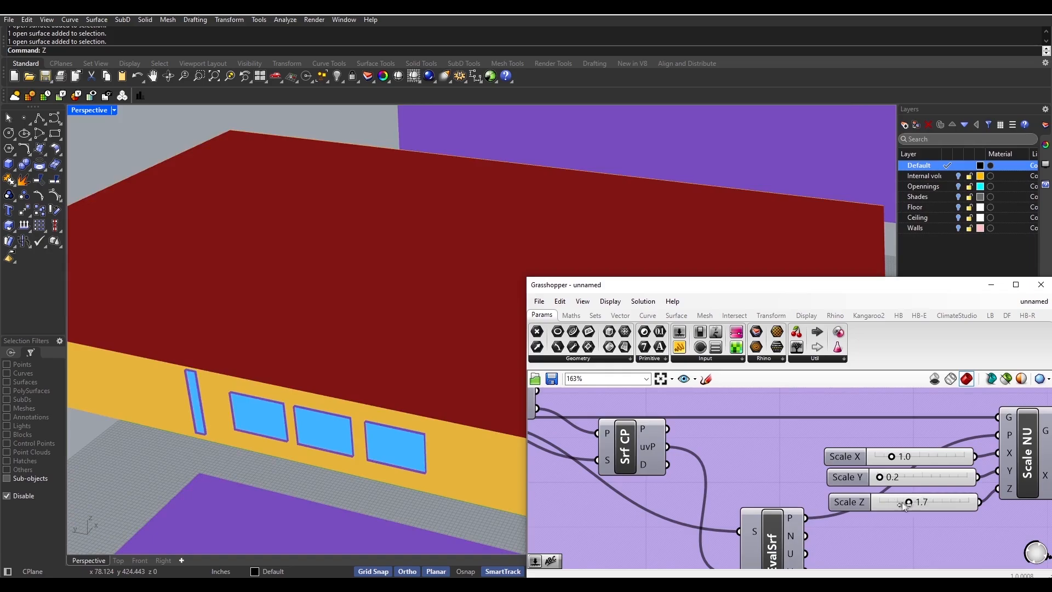
- In the third west Variable Aperture group, set Scale Y to 1.8, Scale Z to 1.5 and Scale X to 0.9
{"action": "scroll", "coordinate": [904, 506], "scroll_direction": "down", "scroll_amount": 5}
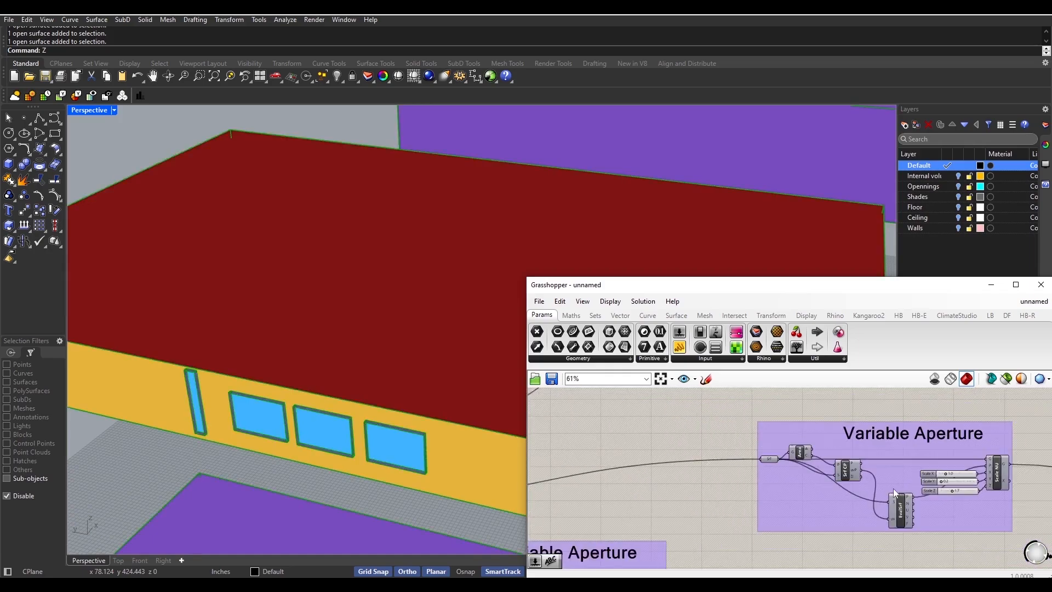
{"action": "right_click_drag", "start_coordinate": [894, 493], "coordinate": [852, 471]}
{"action": "scroll", "coordinate": [914, 464], "scroll_direction": "down", "scroll_amount": 1}
{"action": "scroll", "coordinate": [855, 466], "scroll_direction": "up", "scroll_amount": 3}
{"action": "scroll", "coordinate": [819, 467], "scroll_direction": "down", "scroll_amount": 5}
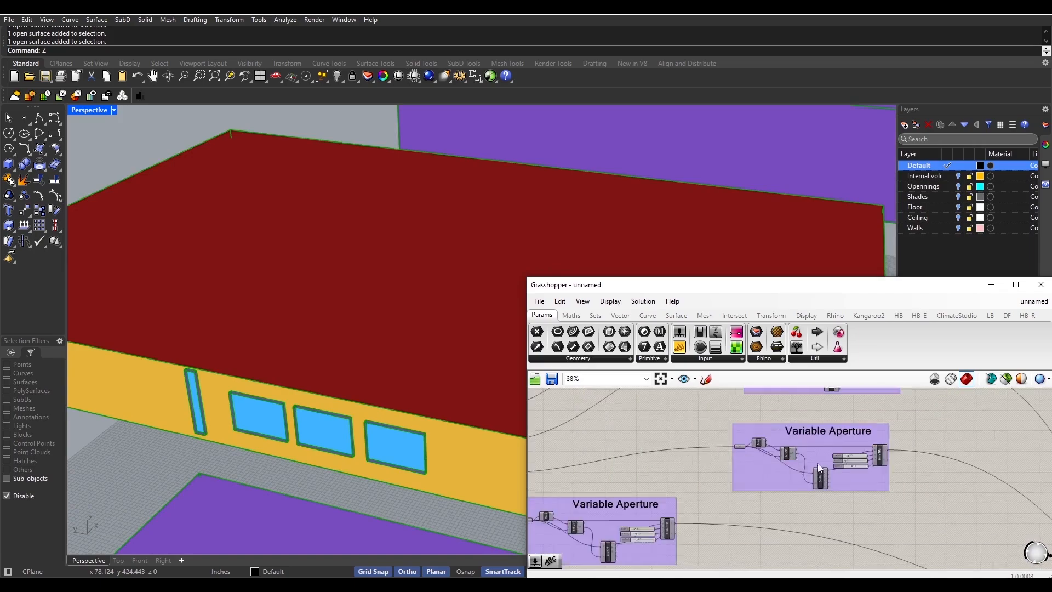
{"action": "right_click_drag", "start_coordinate": [764, 467], "coordinate": [713, 545]}
{"action": "scroll", "coordinate": [812, 440], "scroll_direction": "up", "scroll_amount": 6}
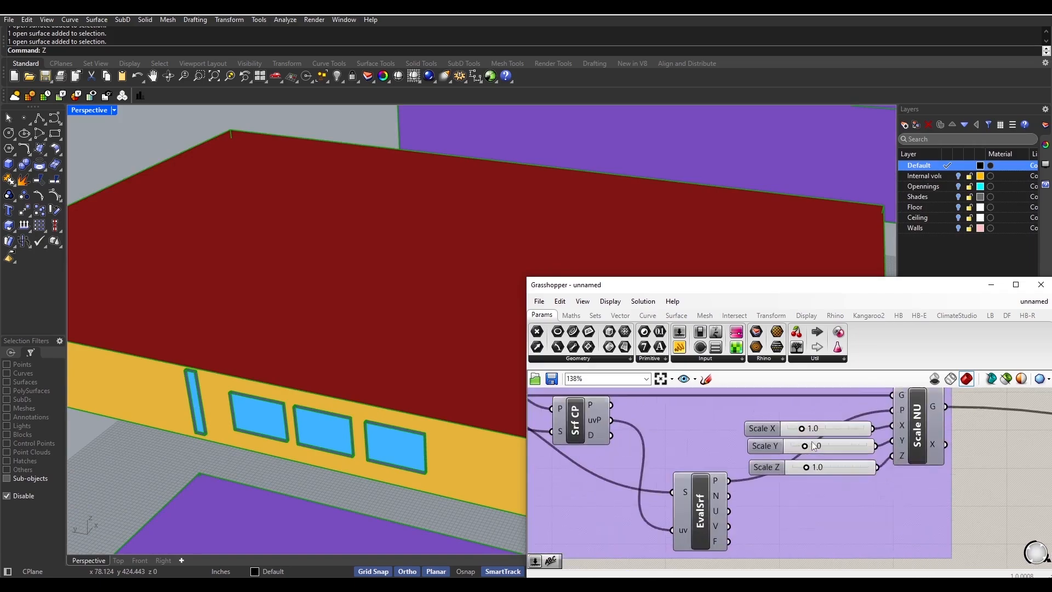
{"action": "left_click_drag", "start_coordinate": [811, 471], "coordinate": [819, 435]}
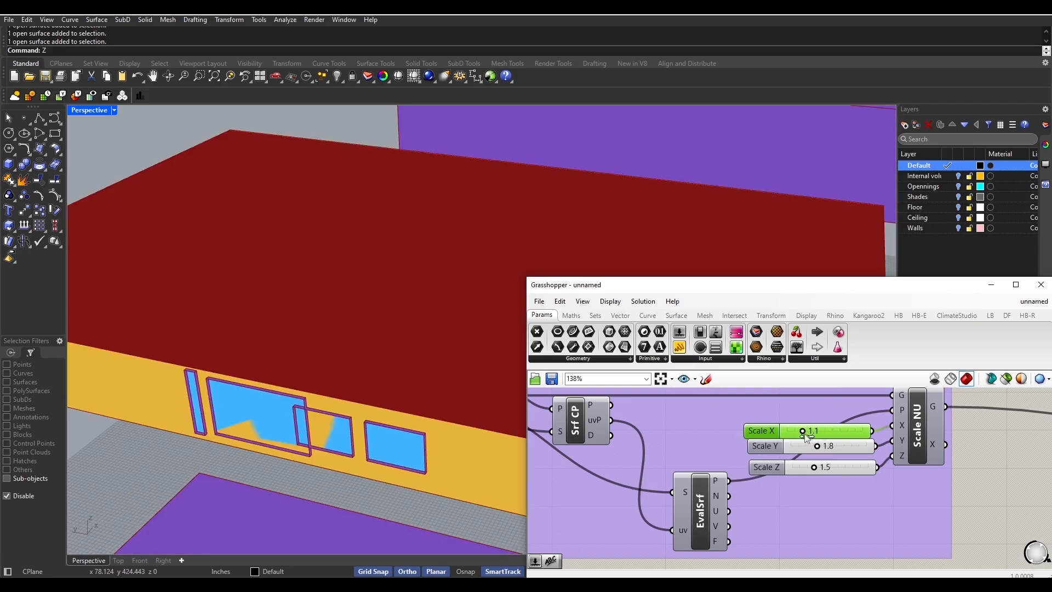
{"action": "left_click_drag", "start_coordinate": [805, 436], "coordinate": [795, 436]}
{"action": "scroll", "coordinate": [789, 443], "scroll_direction": "down", "scroll_amount": 2}
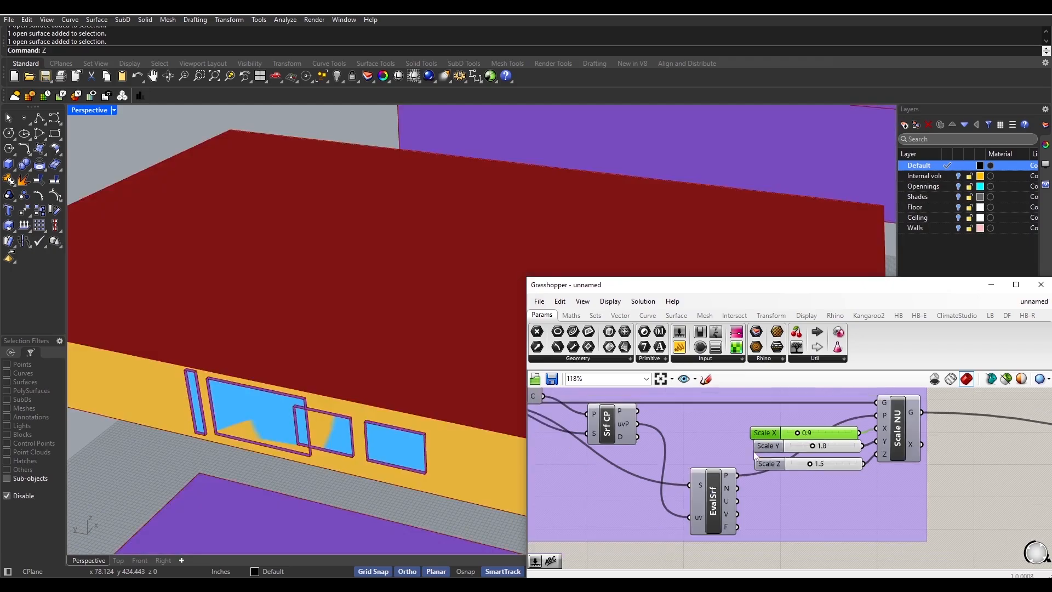
- In the second west Variable Aperture group, set Scale X to 2.1, Scale Y to 0.3 and Scale Z to 0.4
{"action": "right_click_drag", "start_coordinate": [770, 443], "coordinate": [706, 421]}
{"action": "scroll", "coordinate": [759, 450], "scroll_direction": "down", "scroll_amount": 2}
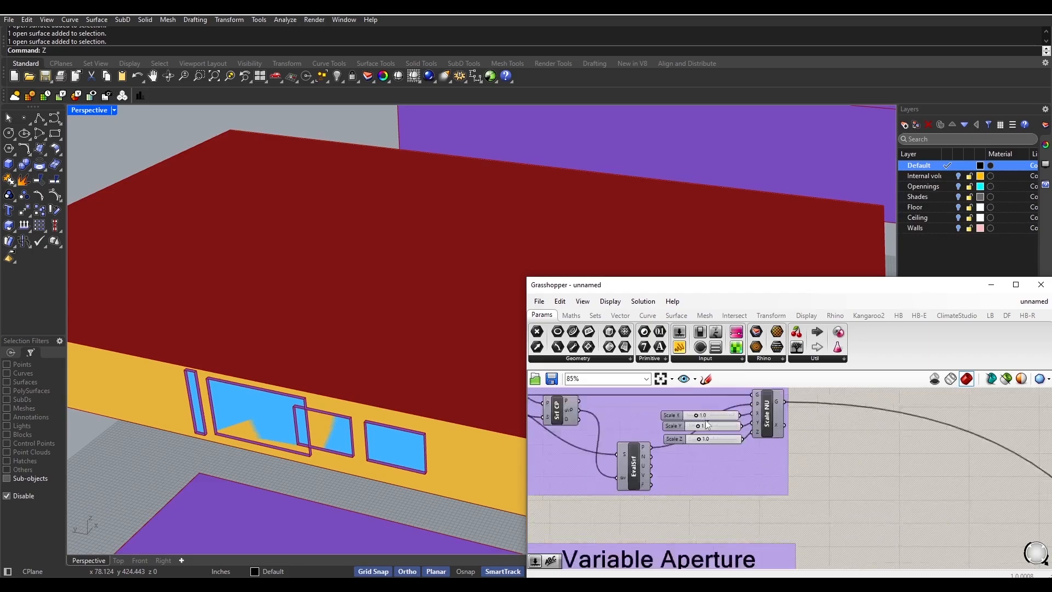
{"action": "scroll", "coordinate": [707, 424], "scroll_direction": "up", "scroll_amount": 5}
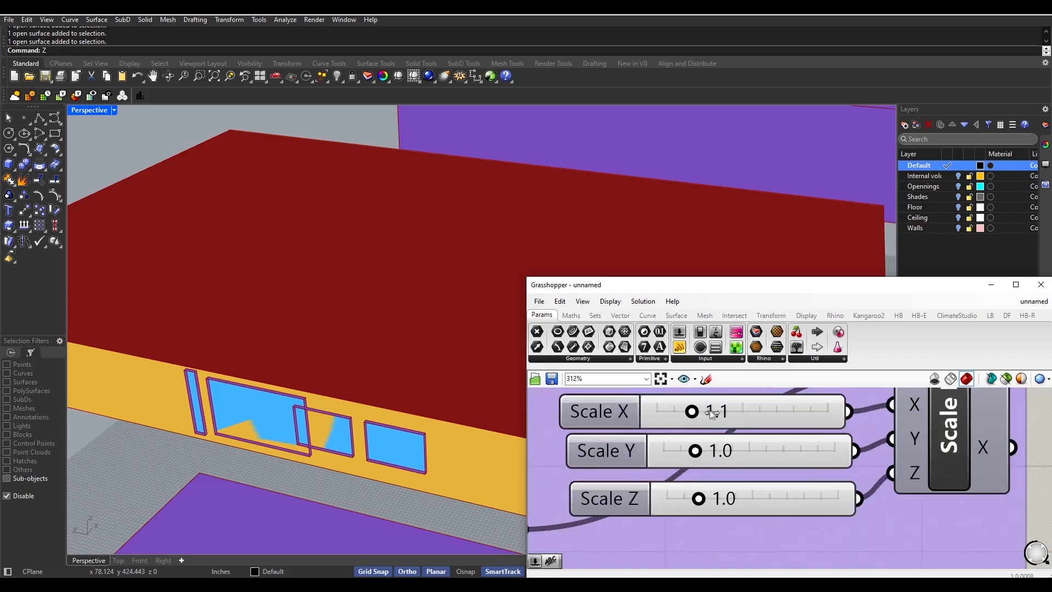
{"action": "left_click_drag", "start_coordinate": [697, 451], "coordinate": [670, 450]}
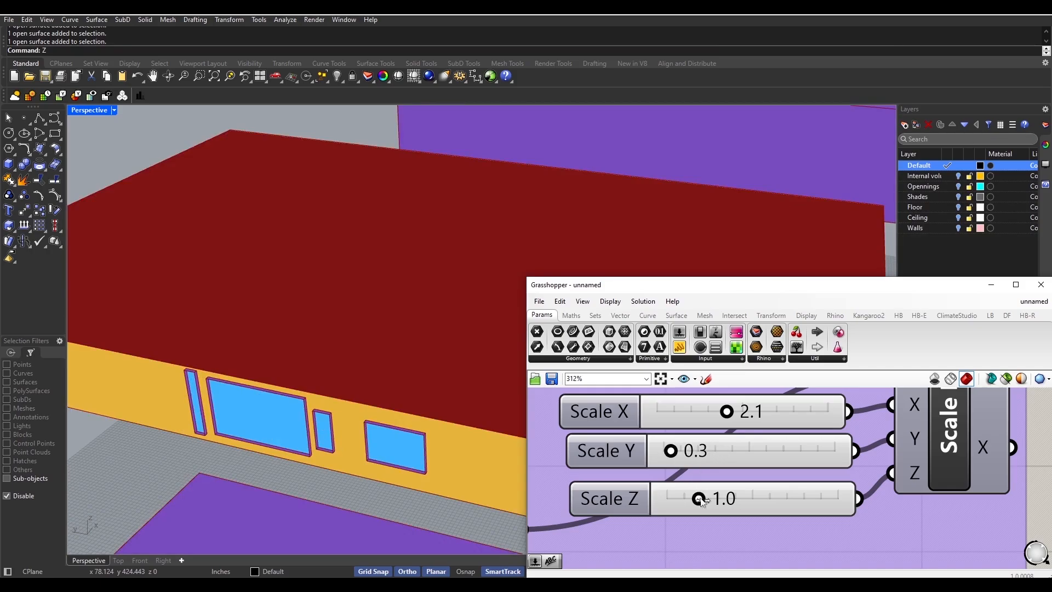
{"action": "scroll", "coordinate": [702, 500], "scroll_direction": "down", "scroll_amount": 3}
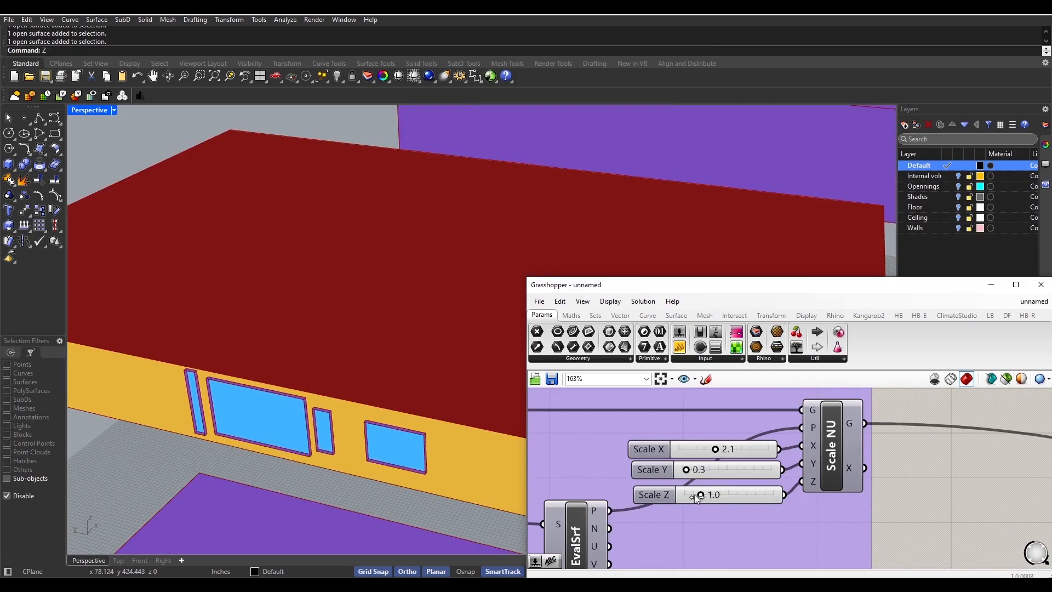
{"action": "left_click_drag", "start_coordinate": [695, 496], "coordinate": [682, 496]}
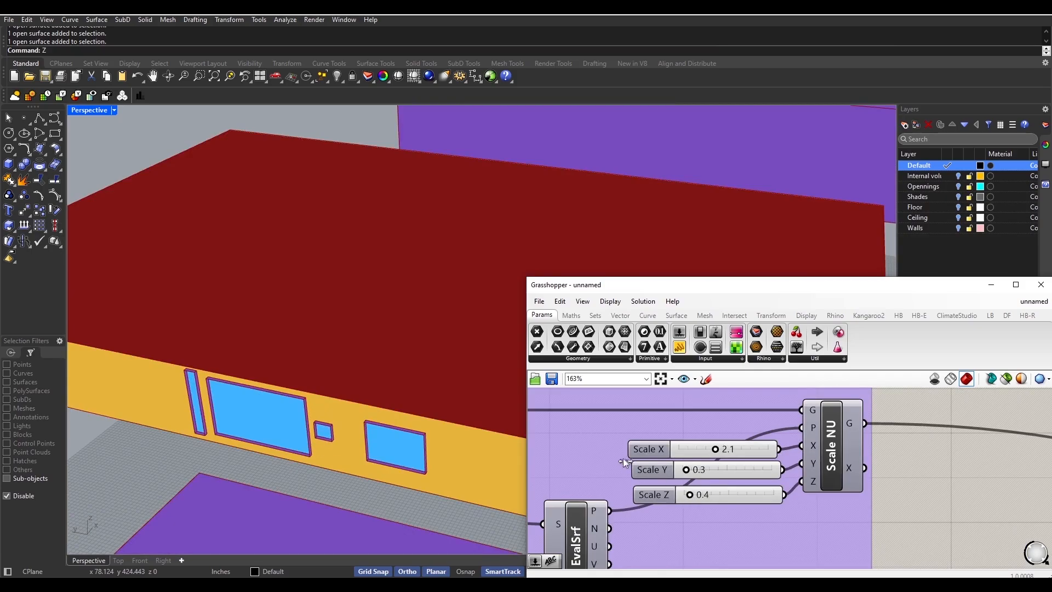
- In the topmost west Variable Aperture group, set Scale Z to 1.6 and Scale Y to 1.7
{"action": "right_click_drag", "start_coordinate": [615, 454], "coordinate": [602, 501]}
{"action": "scroll", "coordinate": [602, 501], "scroll_direction": "down", "scroll_amount": 2}
{"action": "right_click_drag", "start_coordinate": [668, 454], "coordinate": [672, 525]}
{"action": "scroll", "coordinate": [679, 489], "scroll_direction": "down", "scroll_amount": 2}
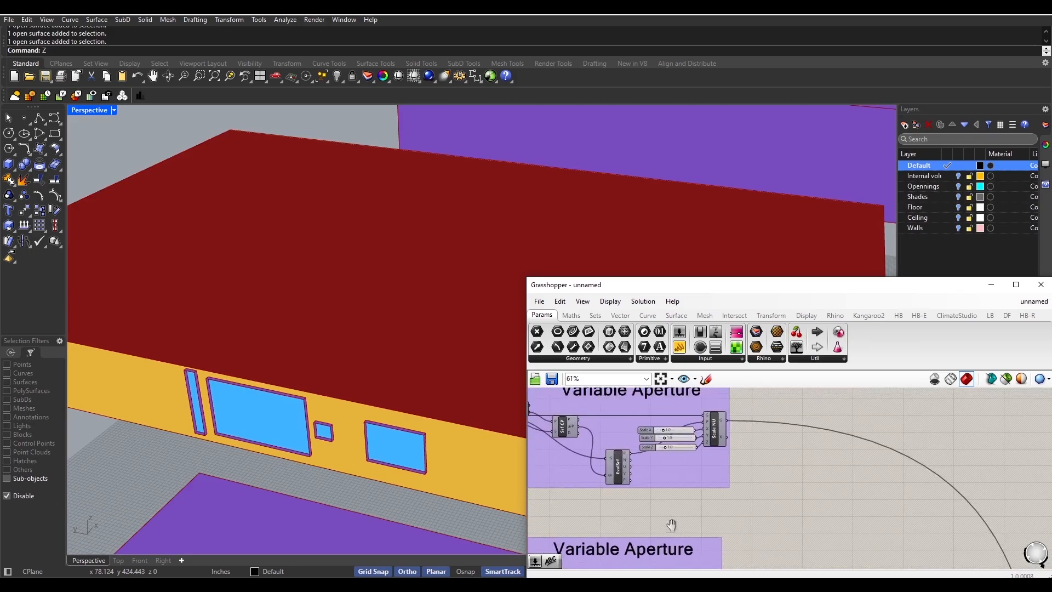
{"action": "scroll", "coordinate": [674, 449], "scroll_direction": "up", "scroll_amount": 6}
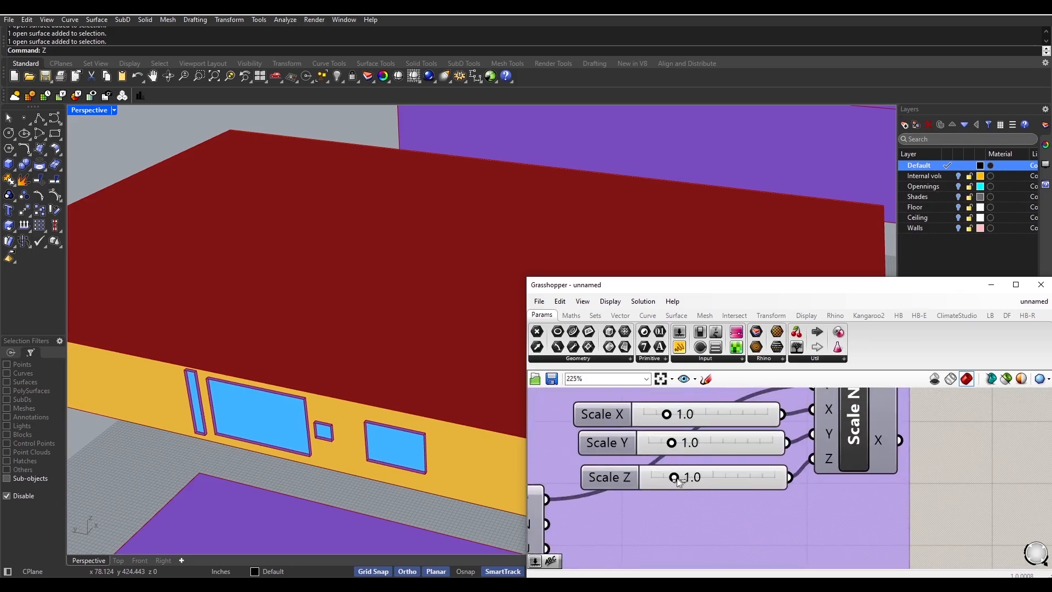
{"action": "left_click_drag", "start_coordinate": [675, 477], "coordinate": [695, 482]}
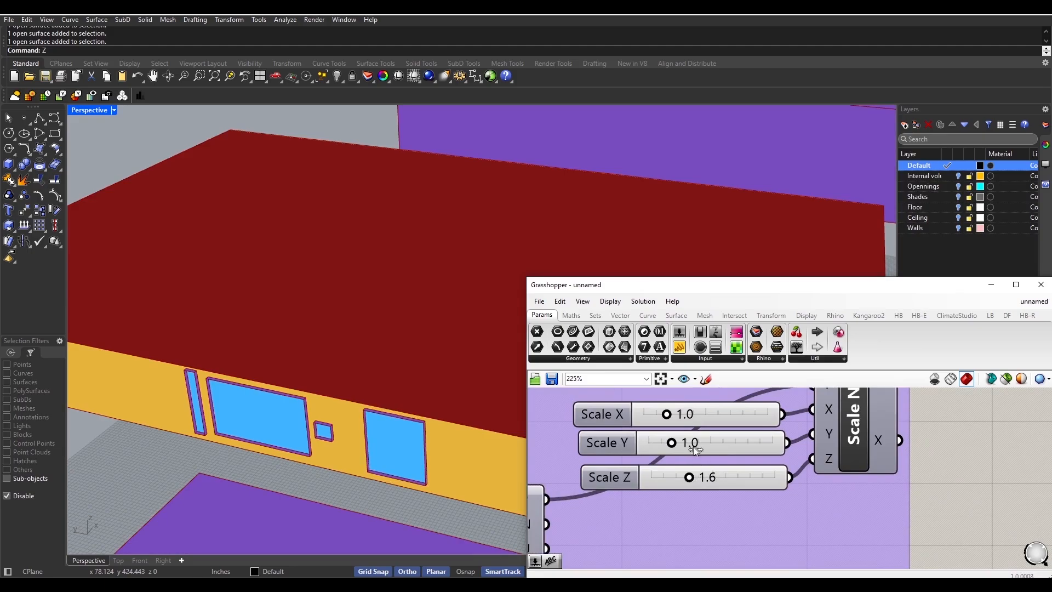
{"action": "mouse_move", "coordinate": [673, 445]}
{"action": "left_mouse_down"}
{"action": "mouse_move", "coordinate": [708, 451]}
{"action": "mouse_move", "coordinate": [690, 453]}
{"action": "left_mouse_up"}
- Bring the model's two south windows into view in the Rhino viewport
{"action": "scroll", "coordinate": [441, 448], "scroll_direction": "down", "scroll_amount": 6}
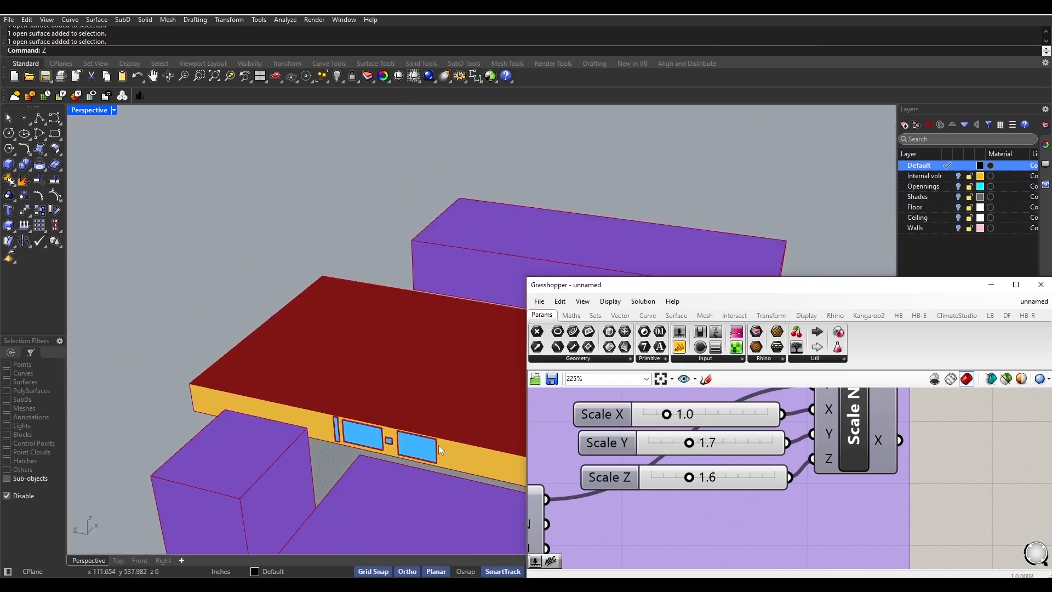
{"action": "right_click_drag", "start_coordinate": [441, 448], "coordinate": [387, 430]}
{"action": "scroll", "coordinate": [783, 479], "scroll_direction": "down", "scroll_amount": 7}
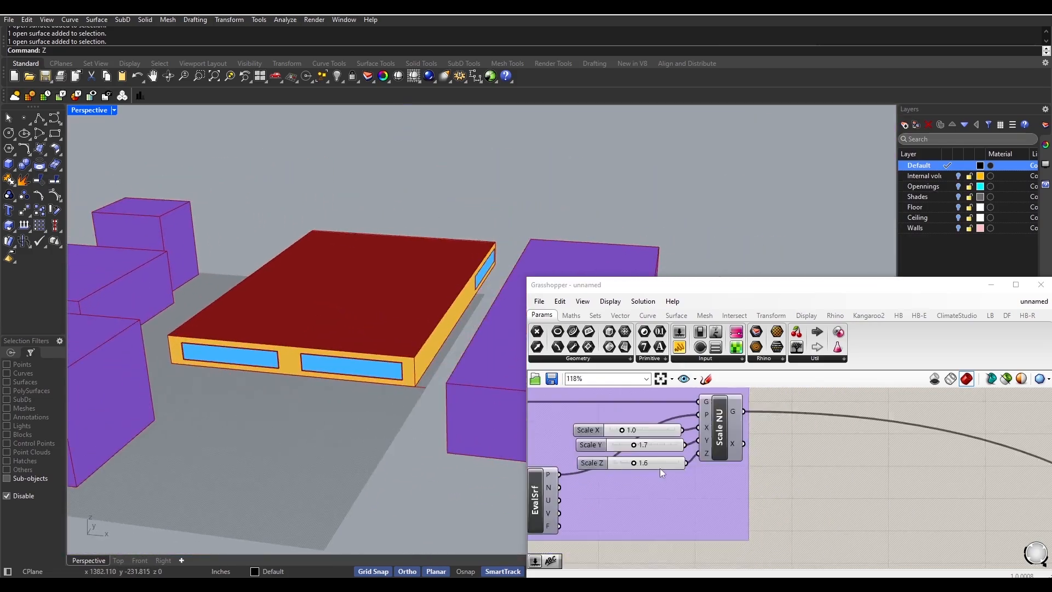